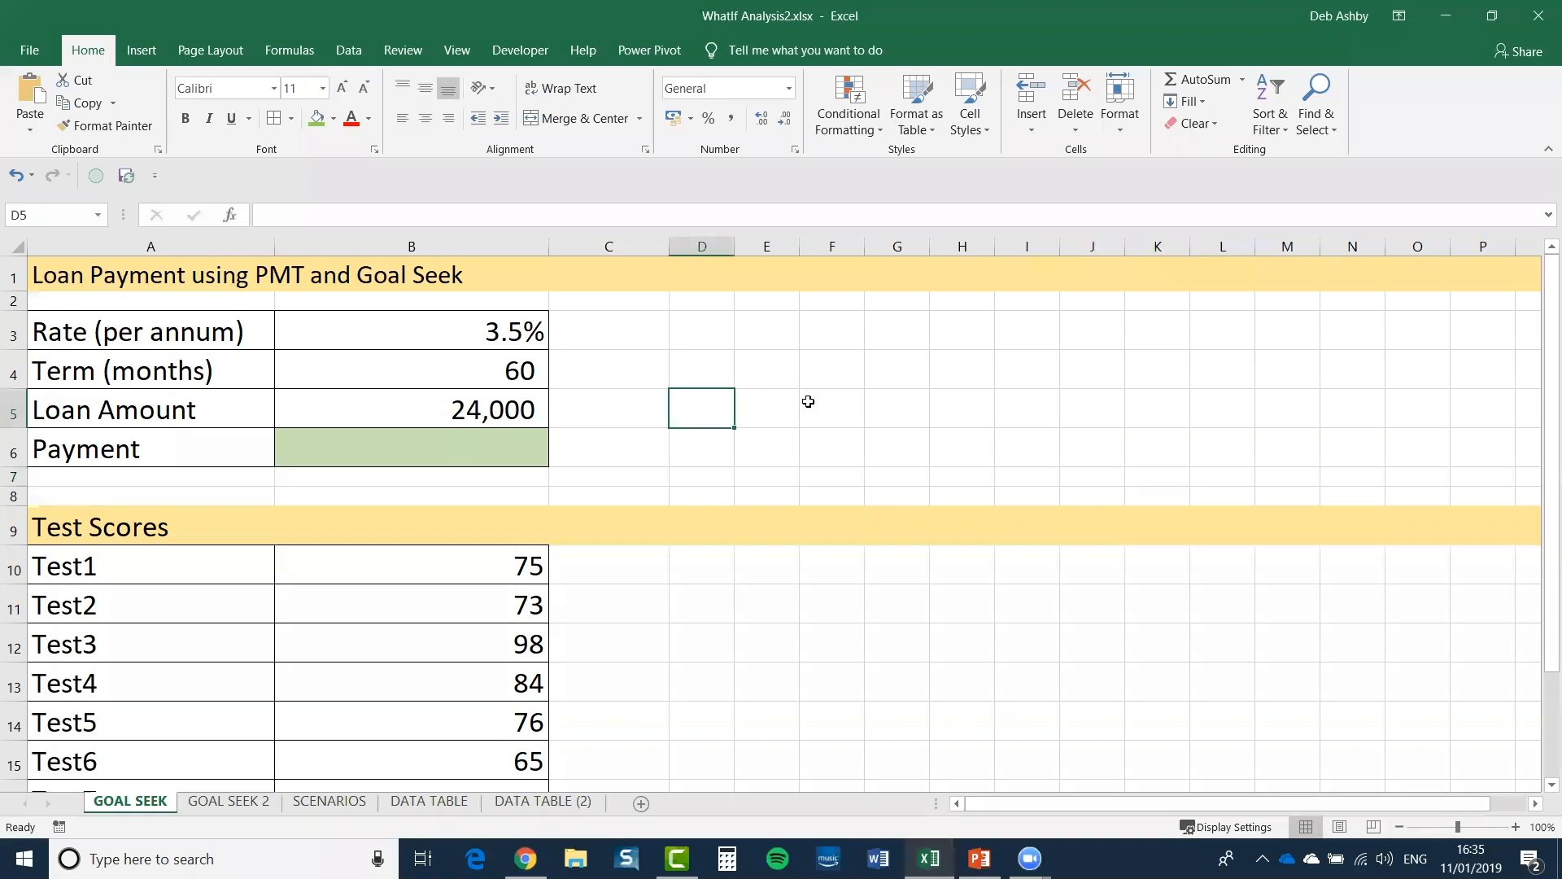
# Step: Review the loan payment table and the Test Scores table on the GOAL SEEK sheet
pyautogui.click(857, 392)
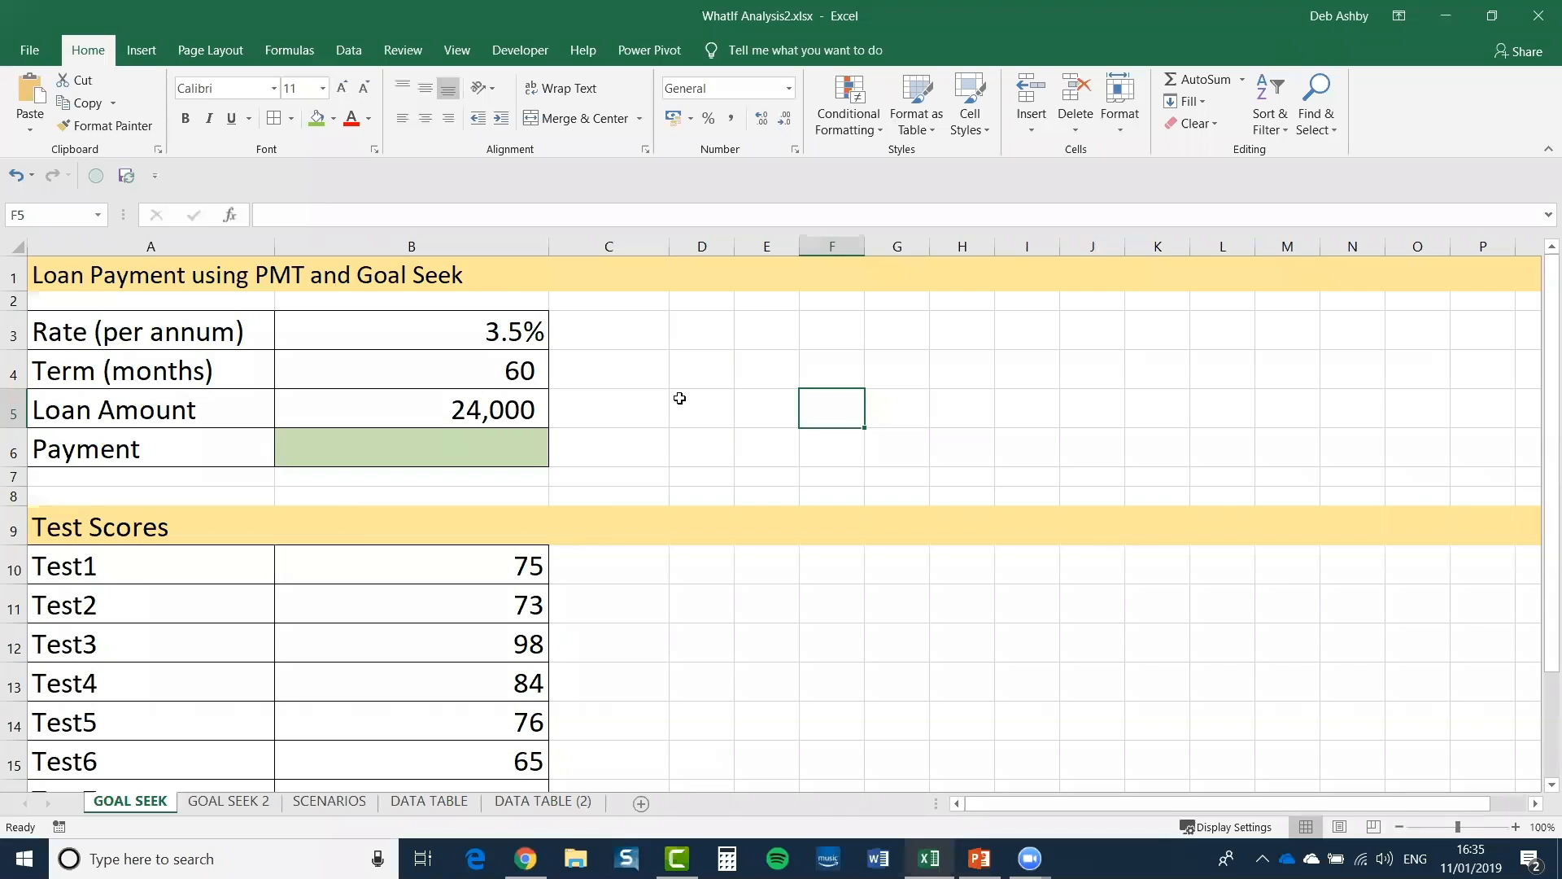
pyautogui.click(78, 283)
pyautogui.moveTo(76, 401); pyautogui.dragTo(88, 452)
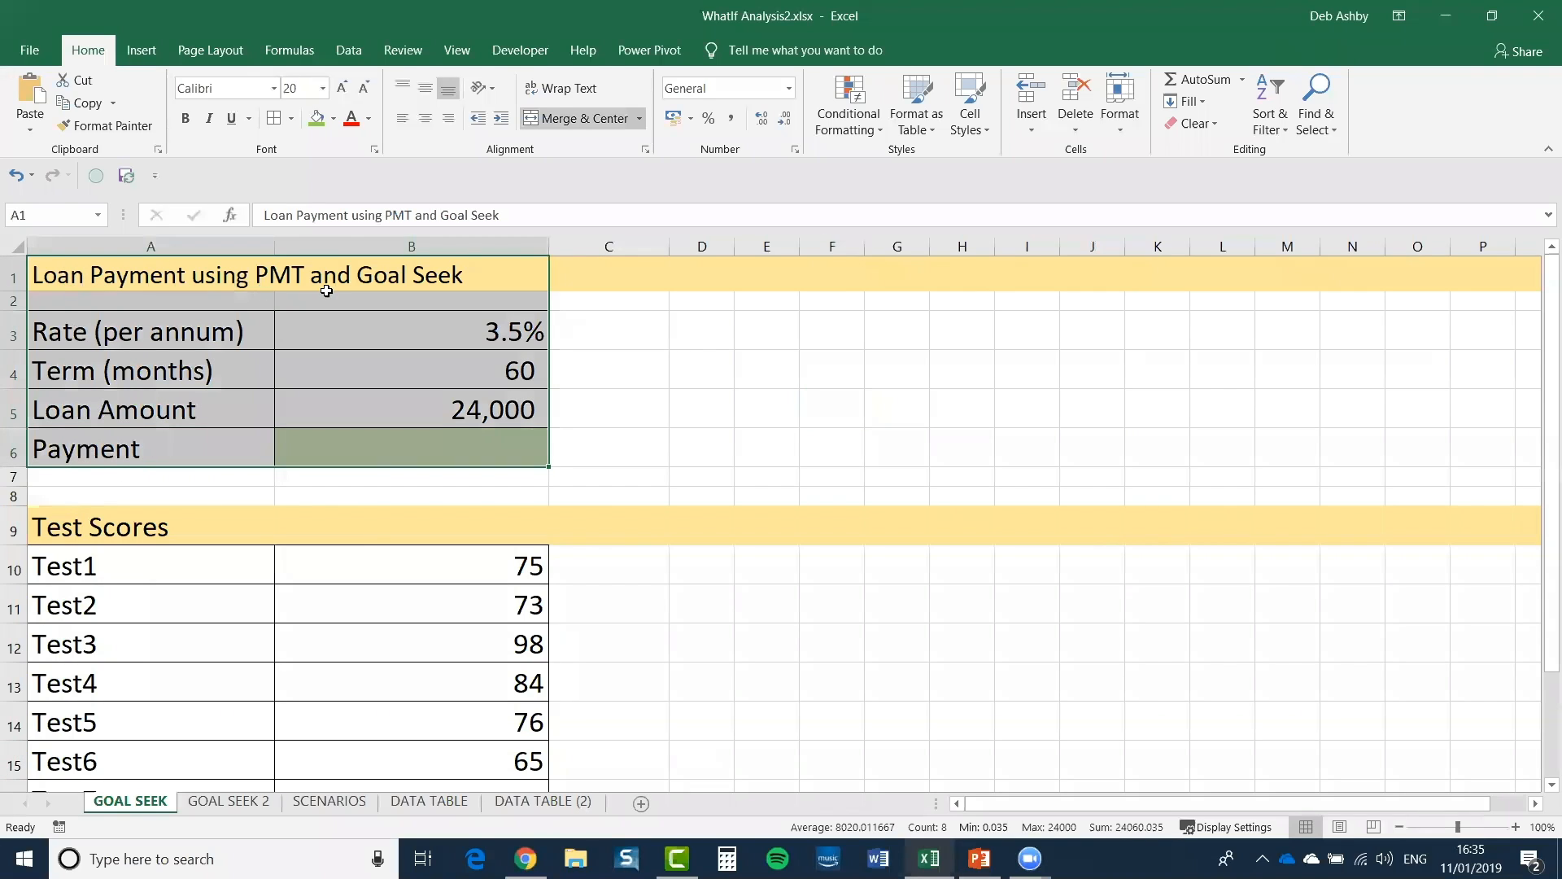
pyautogui.click(806, 408)
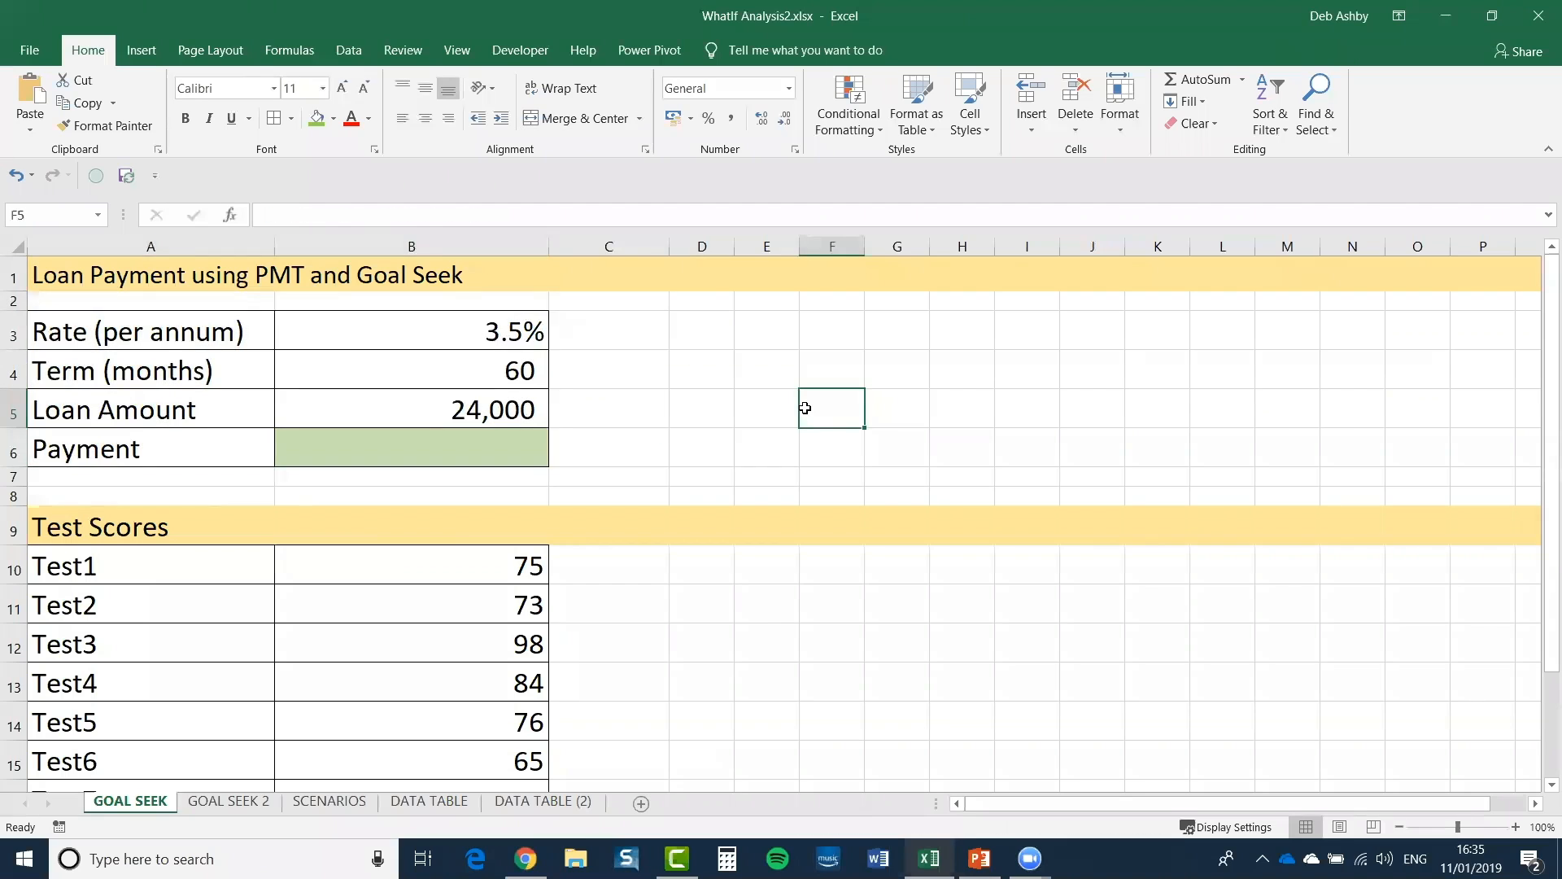
pyautogui.scroll(-1, 804, 408)
pyautogui.scroll(-2, 805, 408)
pyautogui.moveTo(74, 312); pyautogui.dragTo(412, 623)
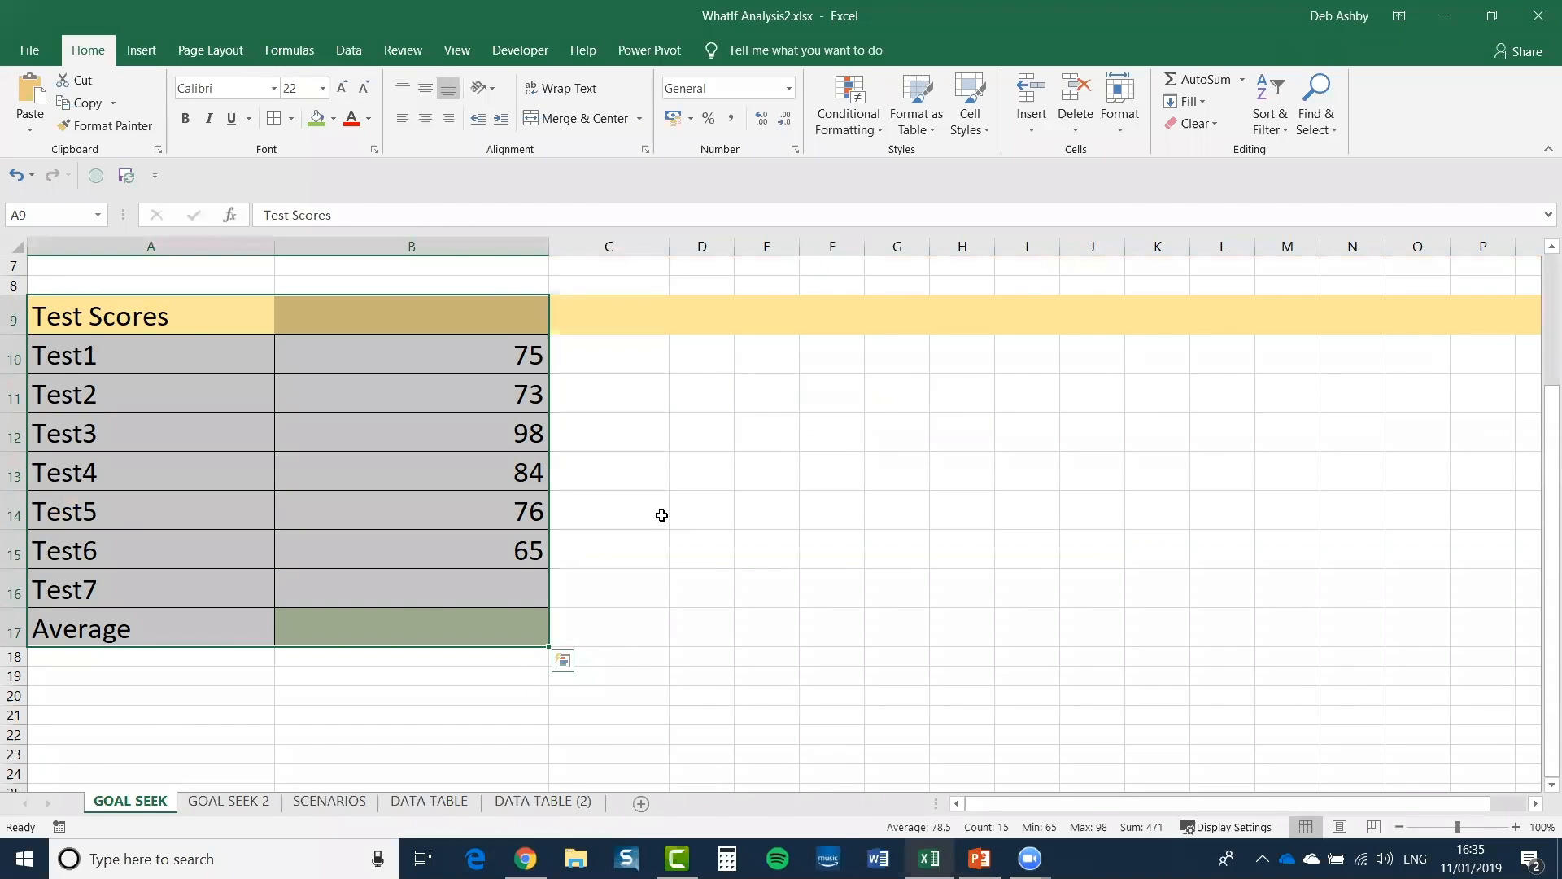
pyautogui.scroll(2, 662, 515)
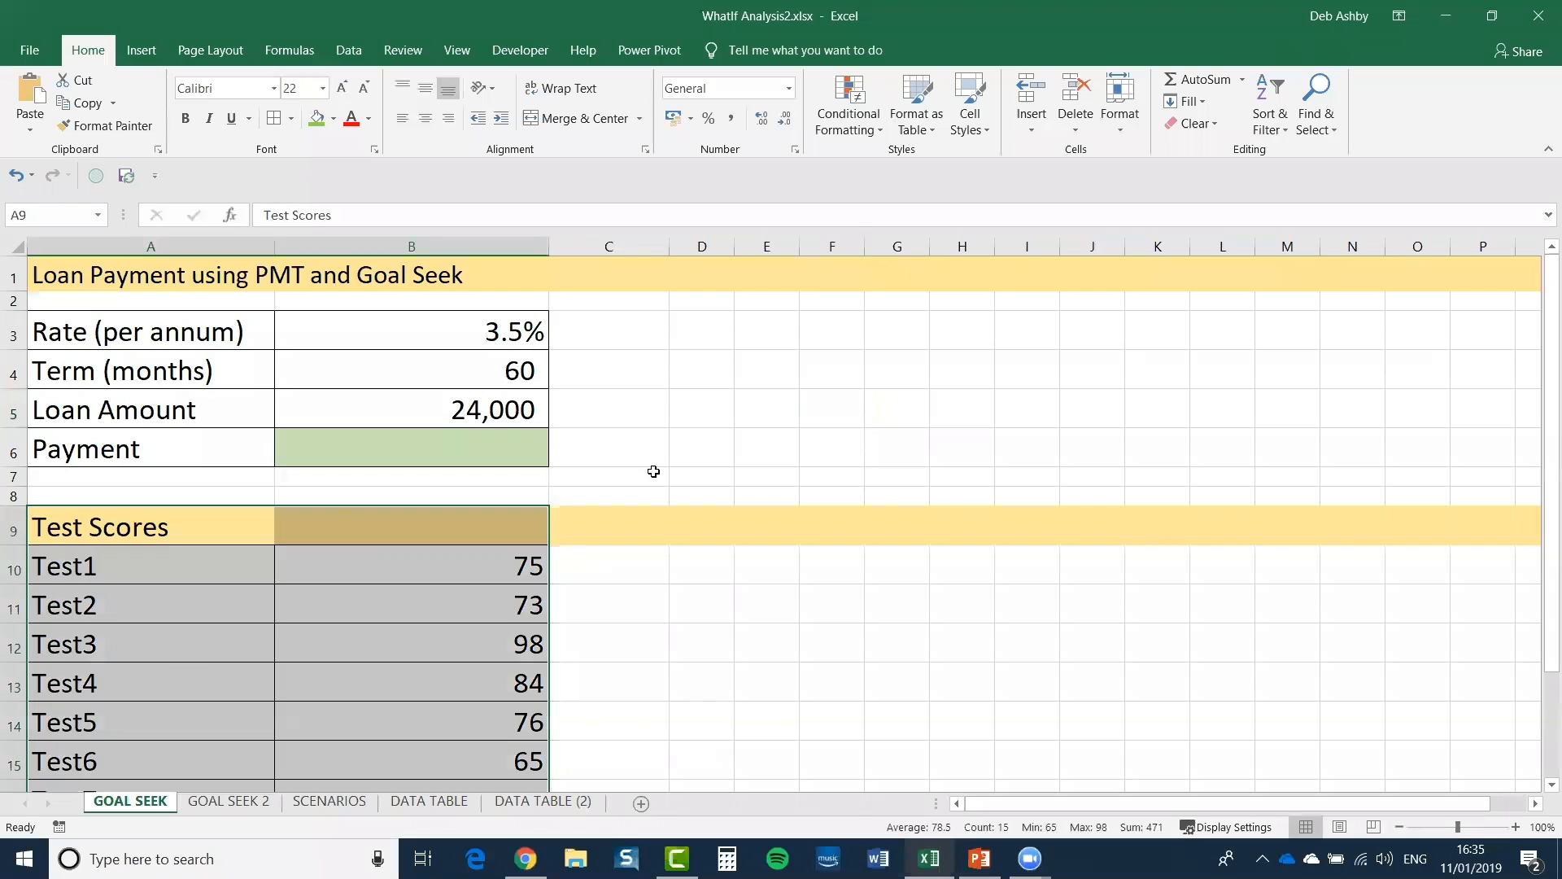
pyautogui.click(692, 379)
# Step: Examine the loan table's rate, term, loan amount and payment cells
pyautogui.click(76, 336)
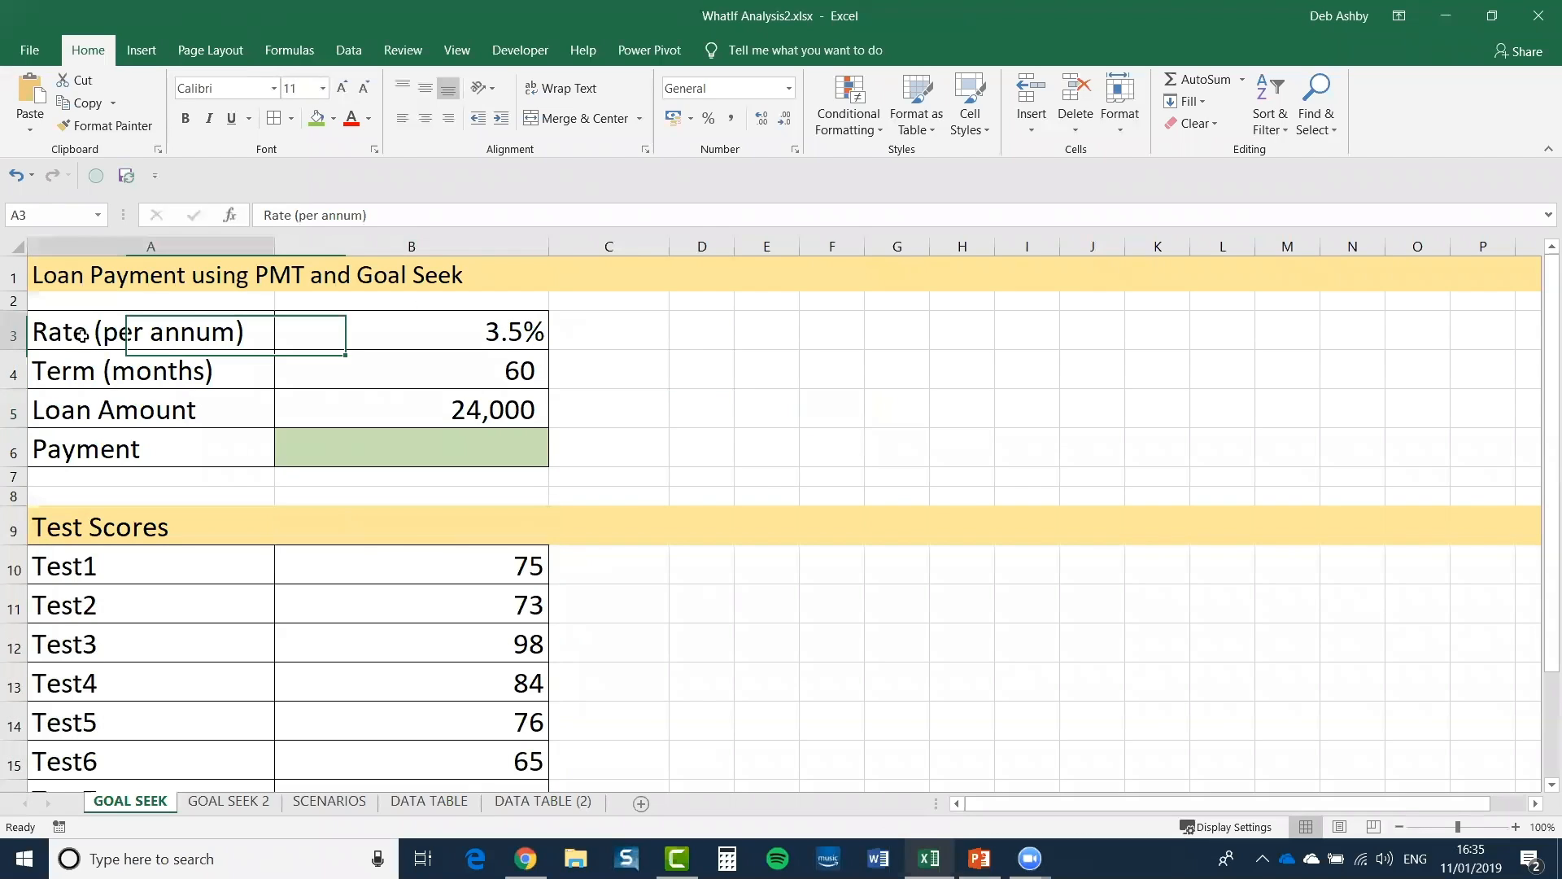
pyautogui.click(489, 449)
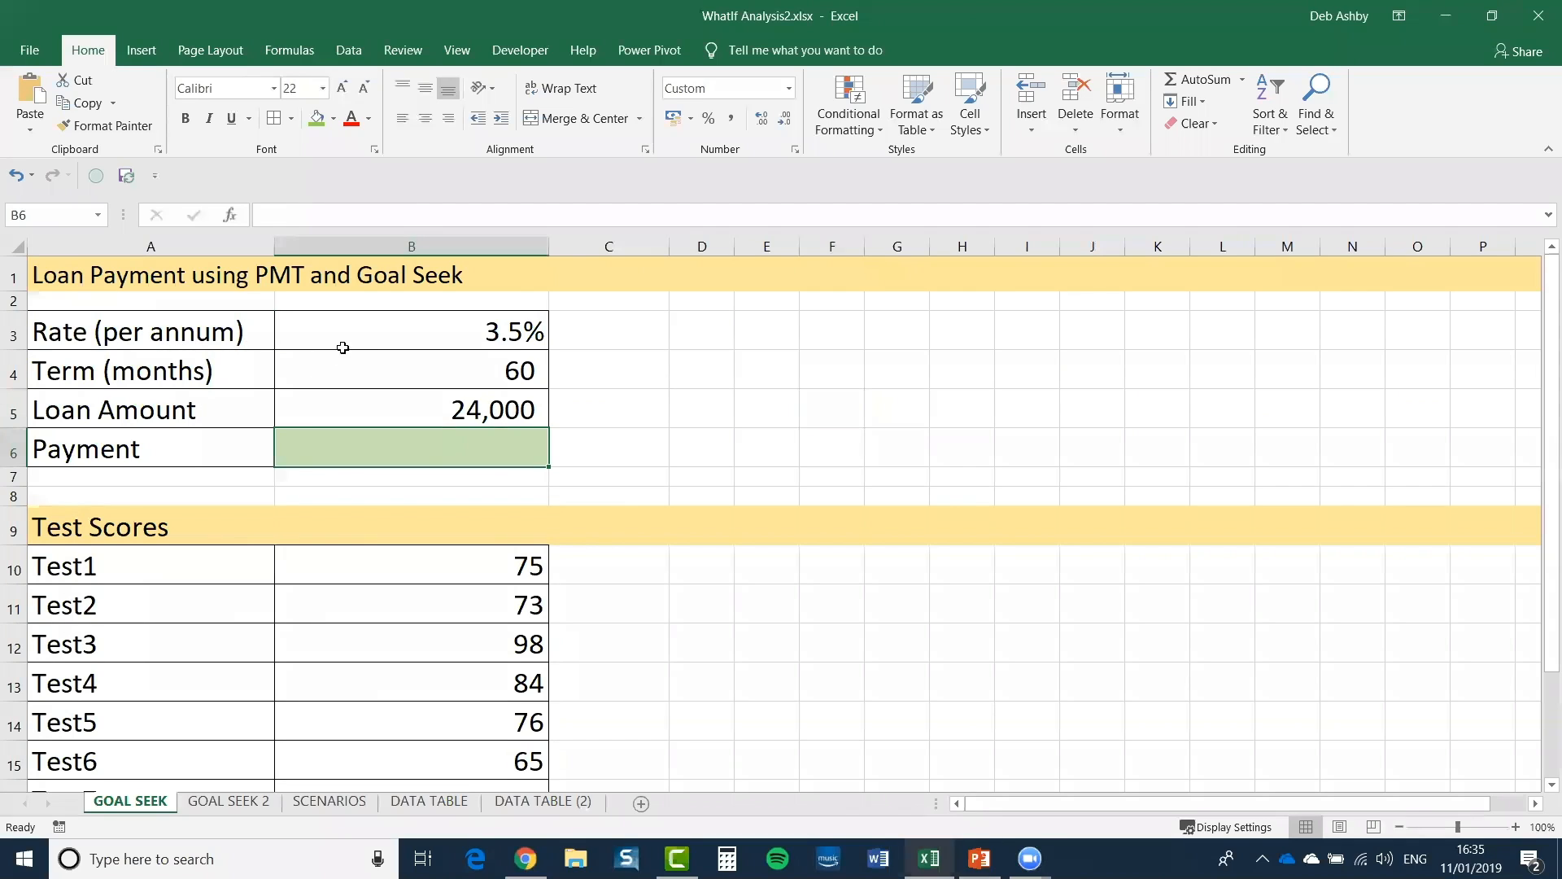
pyautogui.click(153, 337)
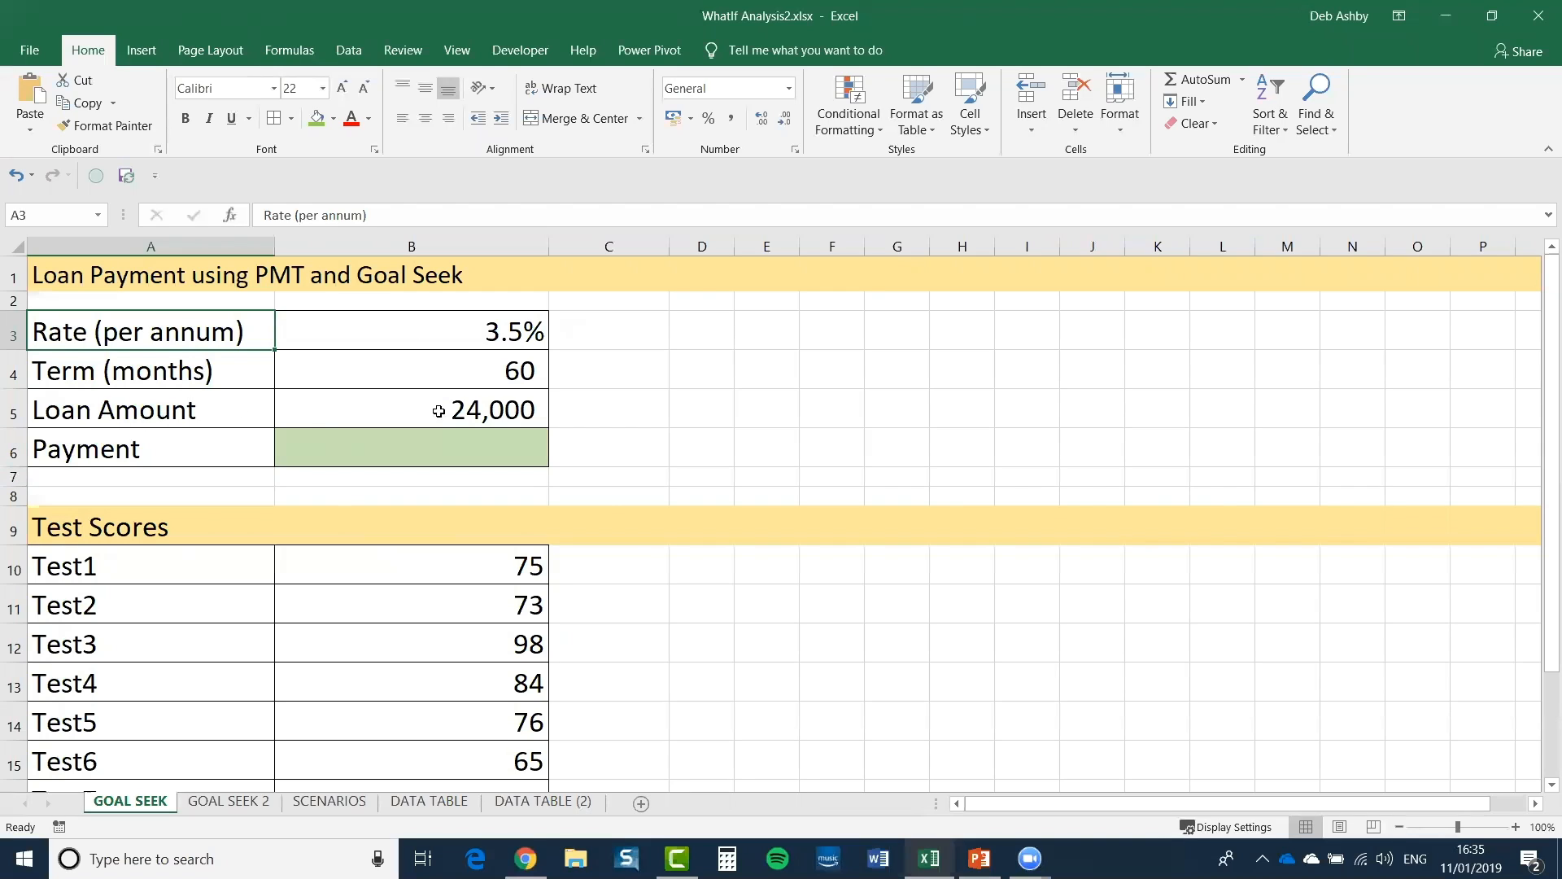
pyautogui.click(352, 413)
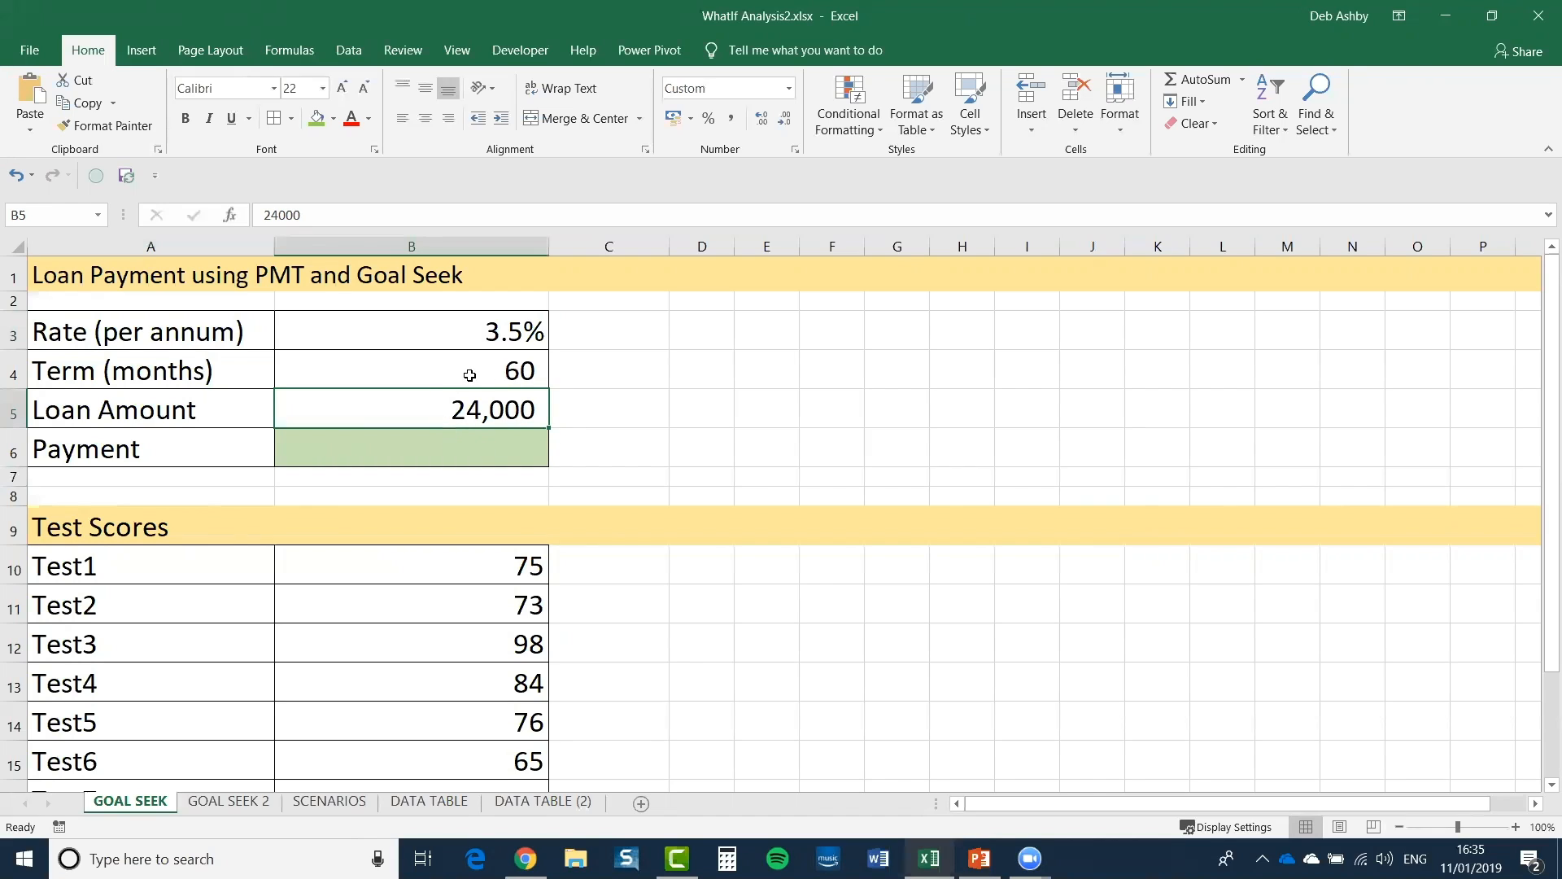
pyautogui.click(469, 376)
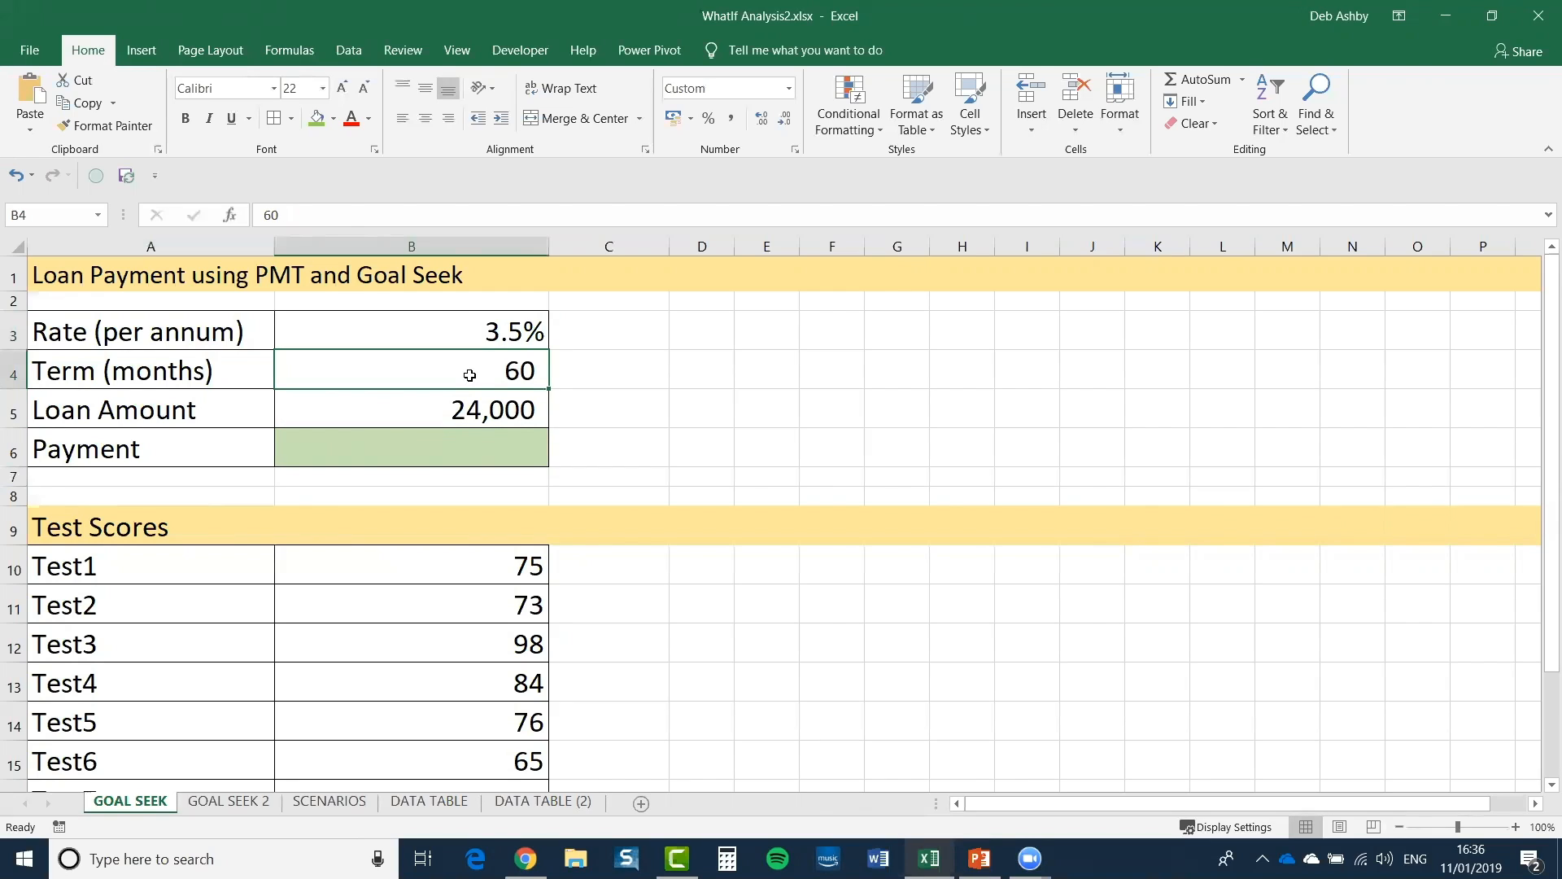
pyautogui.click(437, 332)
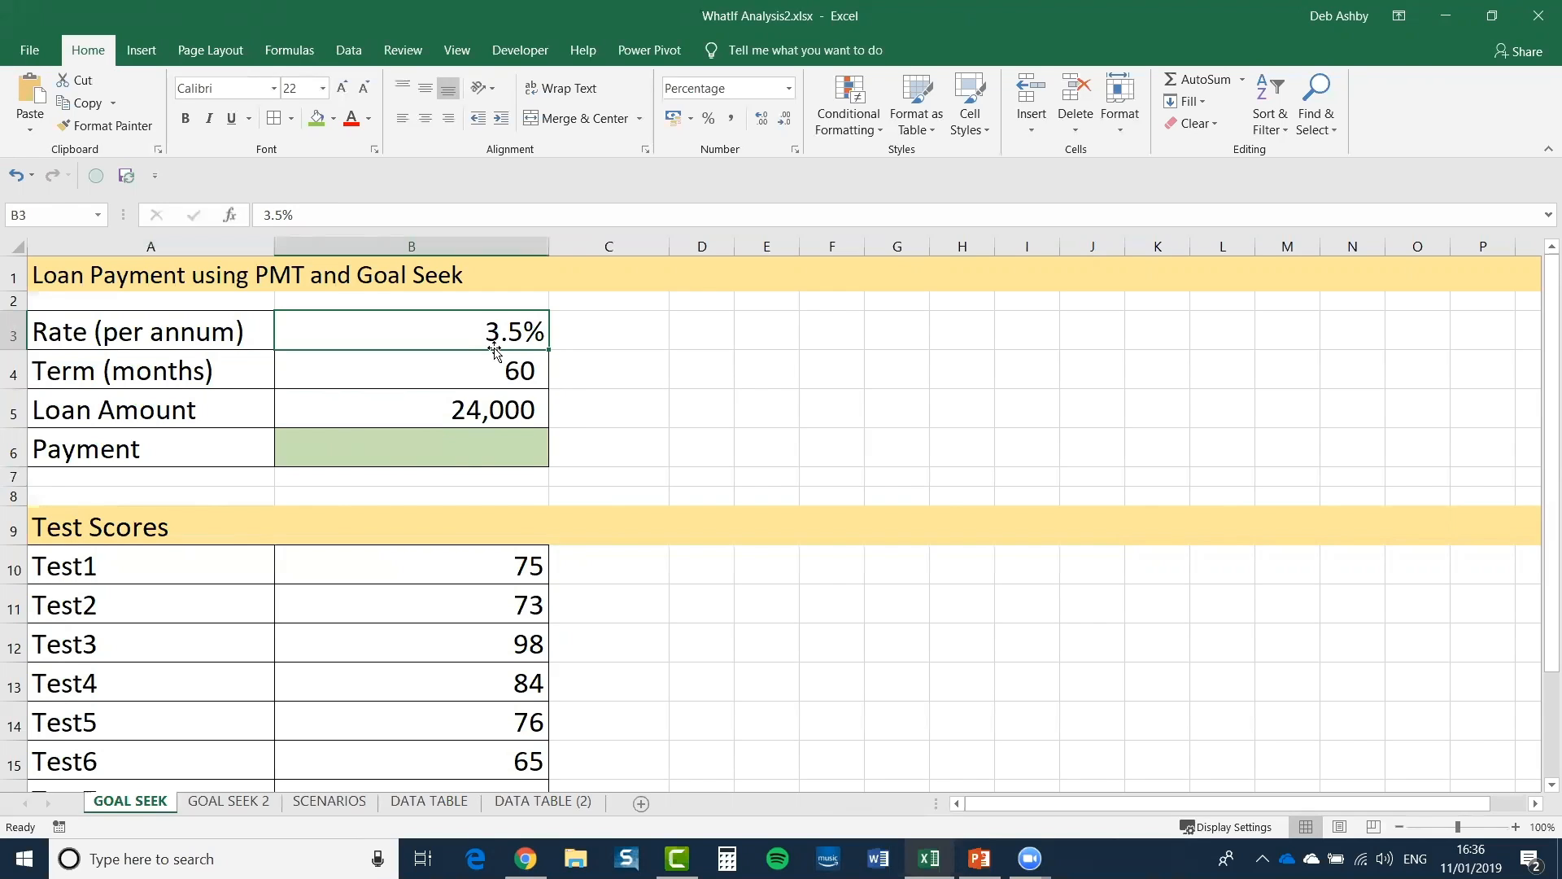
pyautogui.click(404, 446)
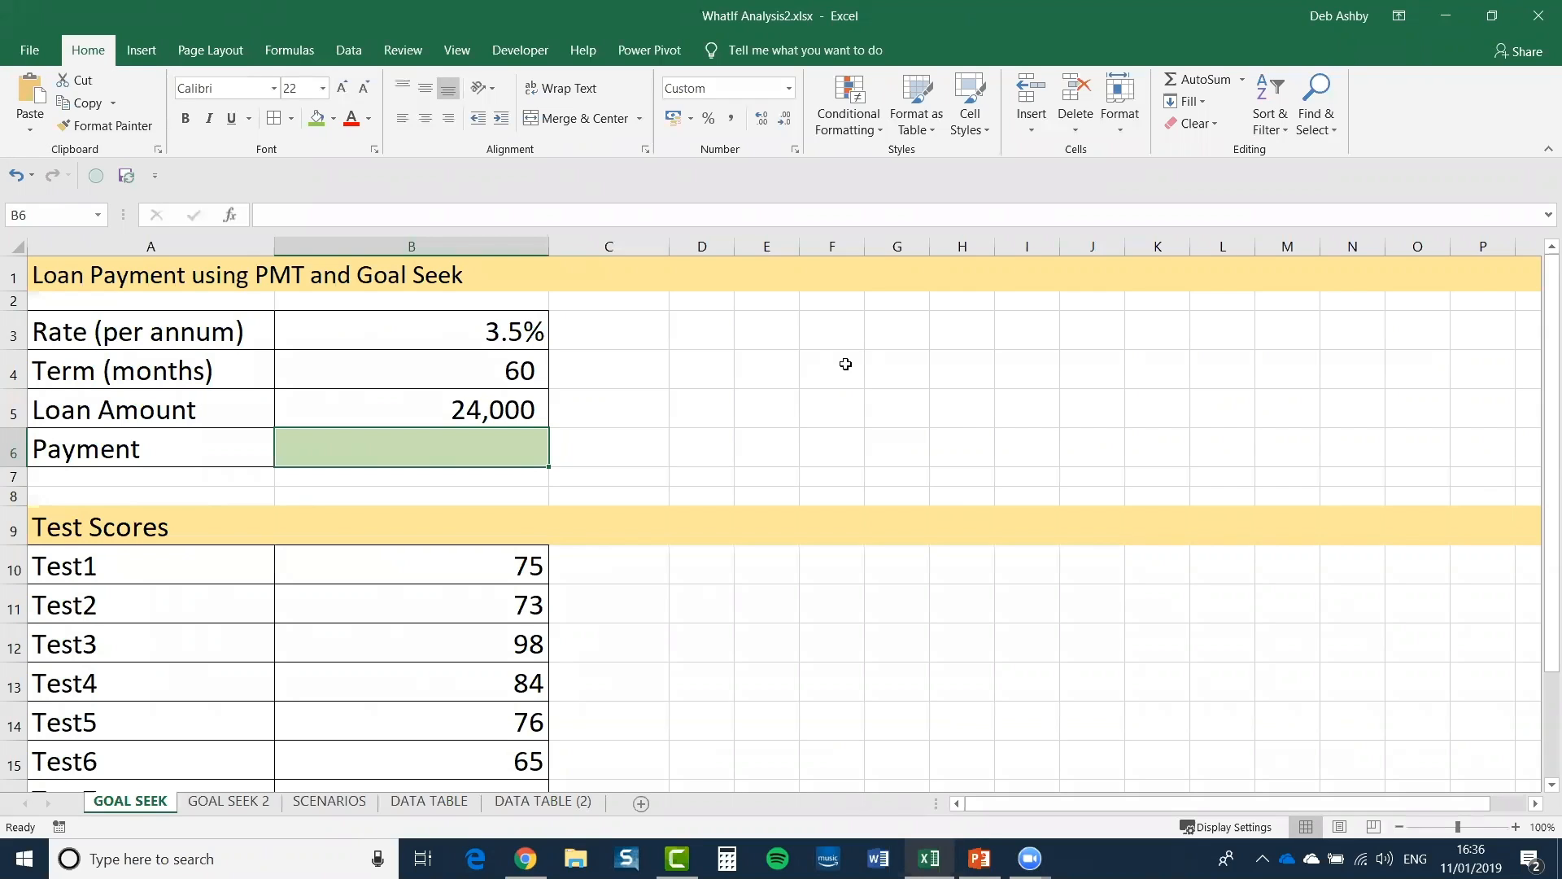
pyautogui.write('=pmt')
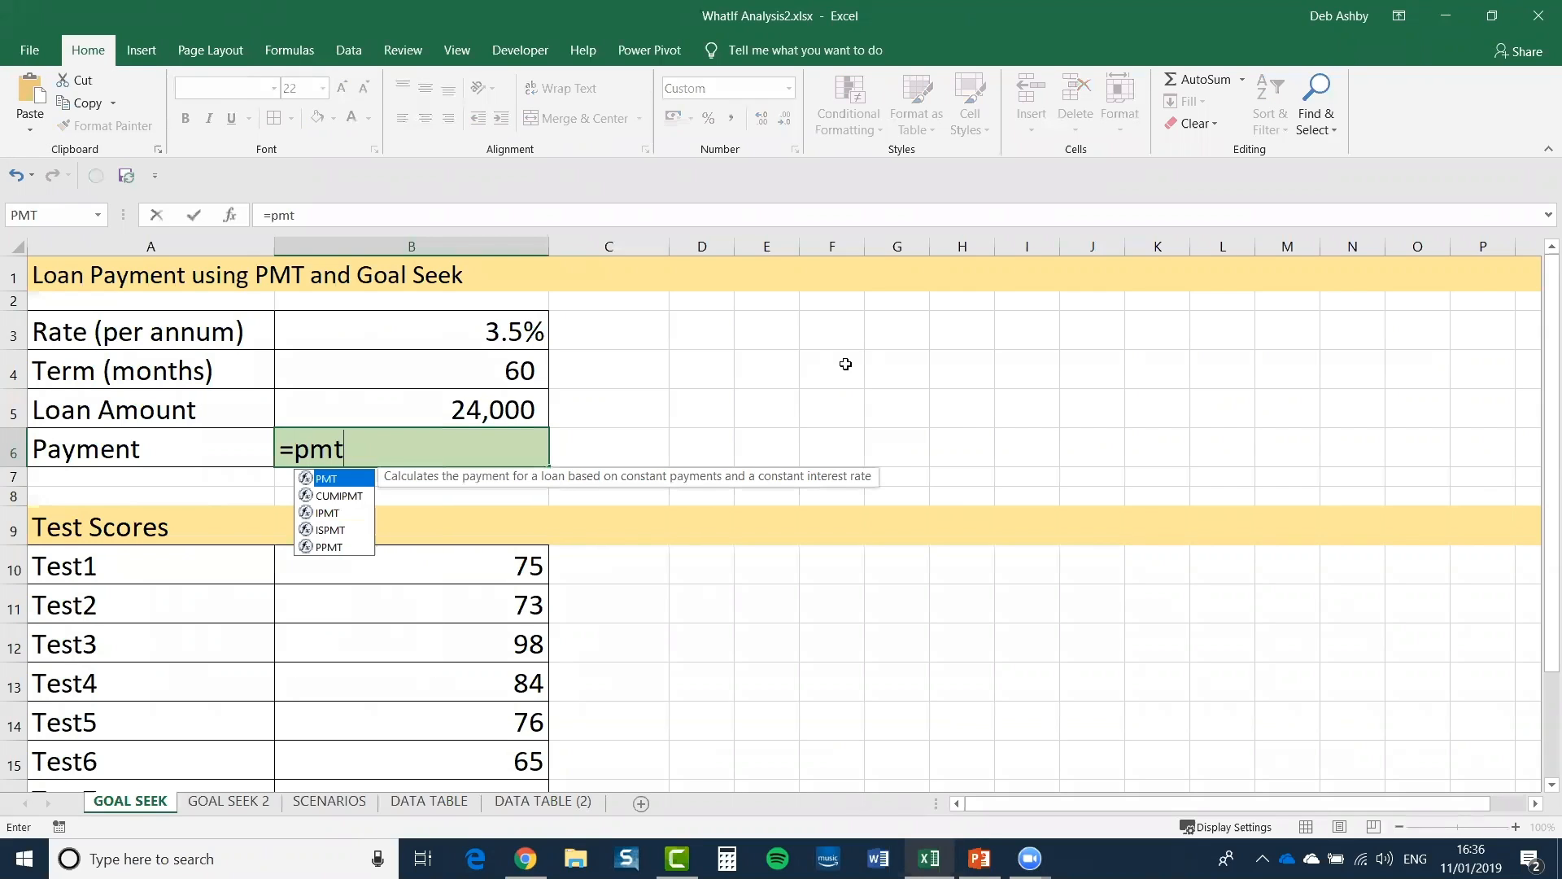
pyautogui.press('BackSpace')
pyautogui.press('BackSpace')
pyautogui.press('BackSpace')
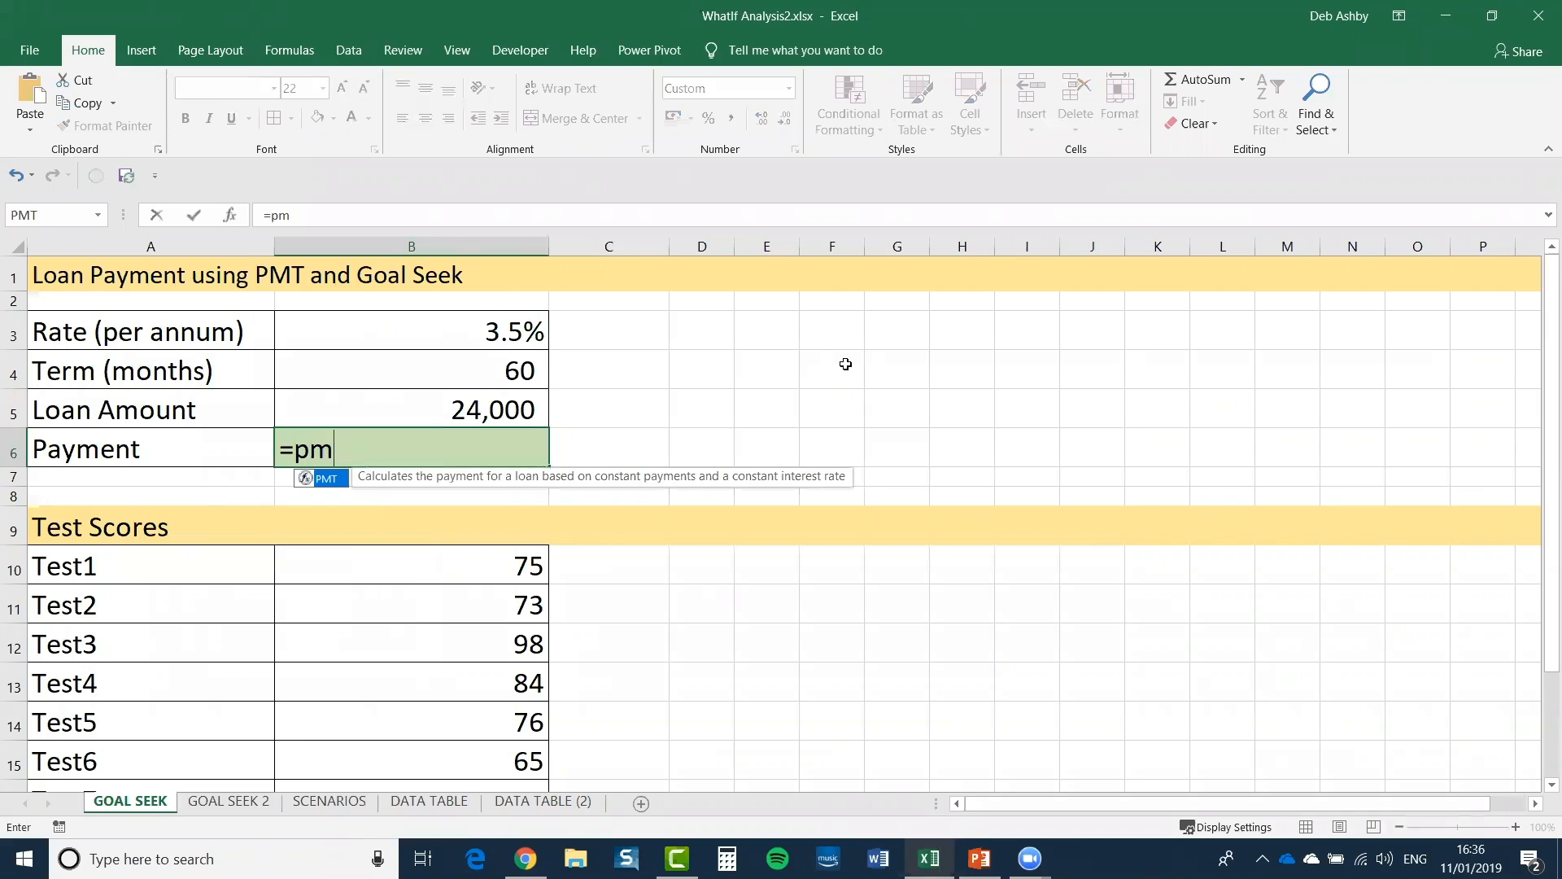
pyautogui.press('BackSpace')
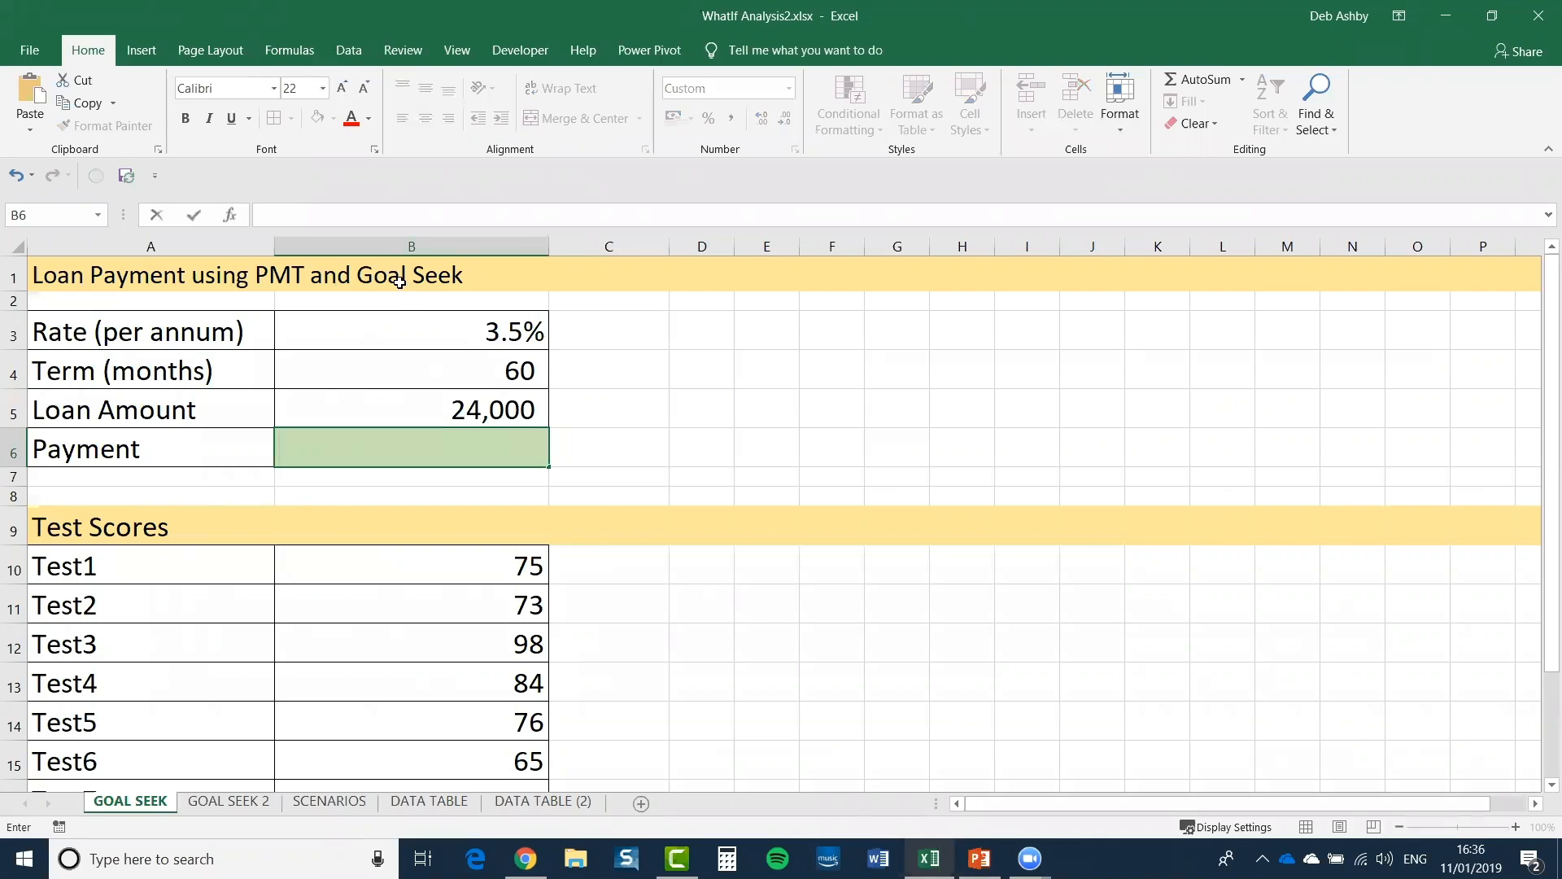
# Step: Find the PMT function among the recently used and the financial functions without inserting it
pyautogui.click(298, 50)
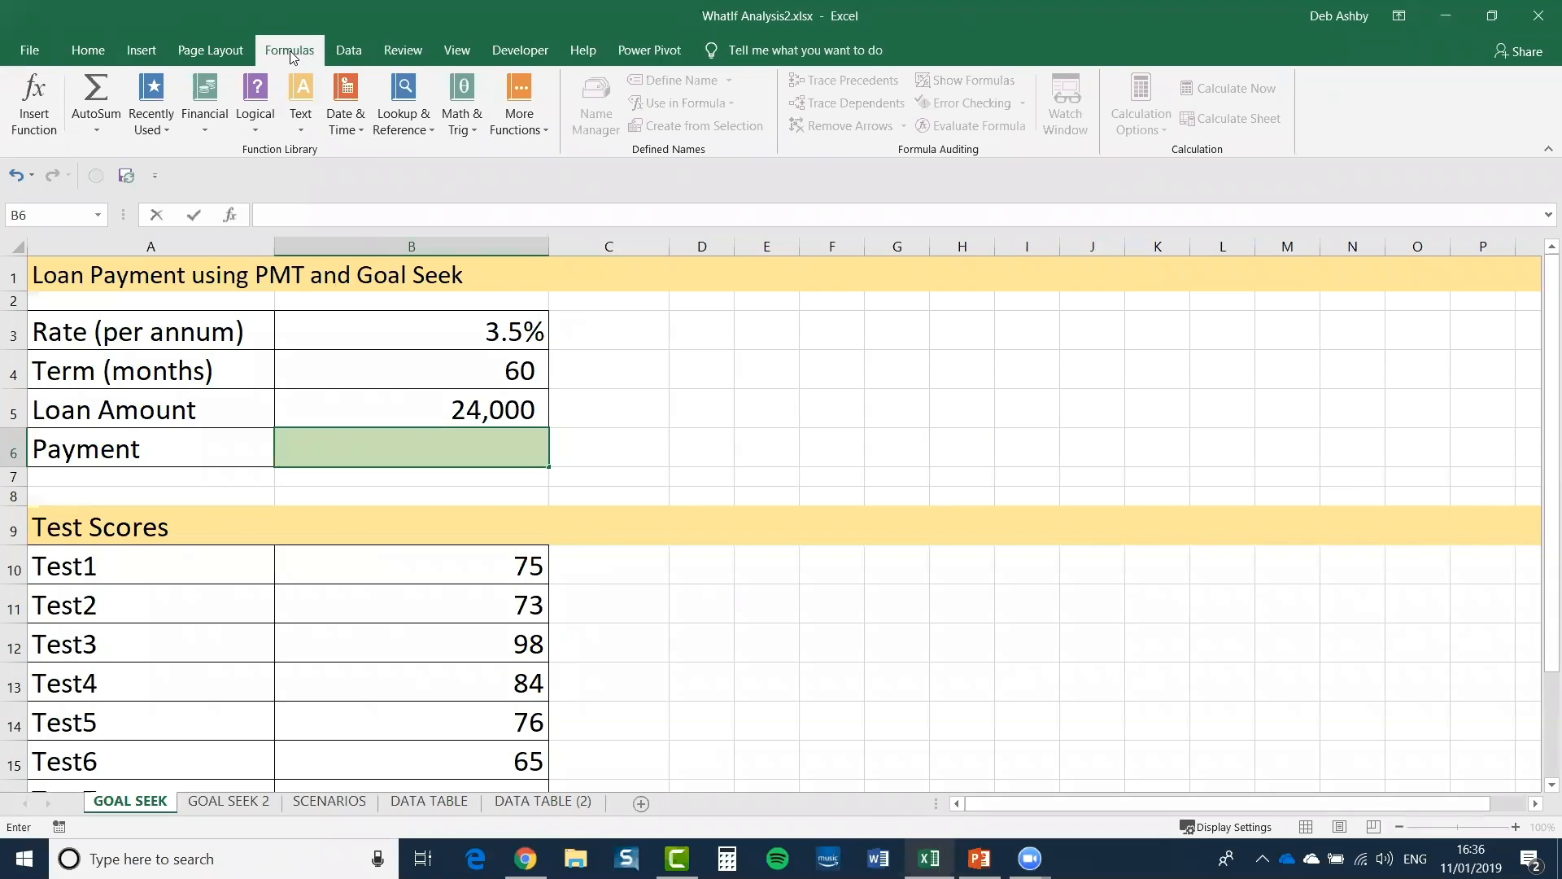
pyautogui.click(162, 128)
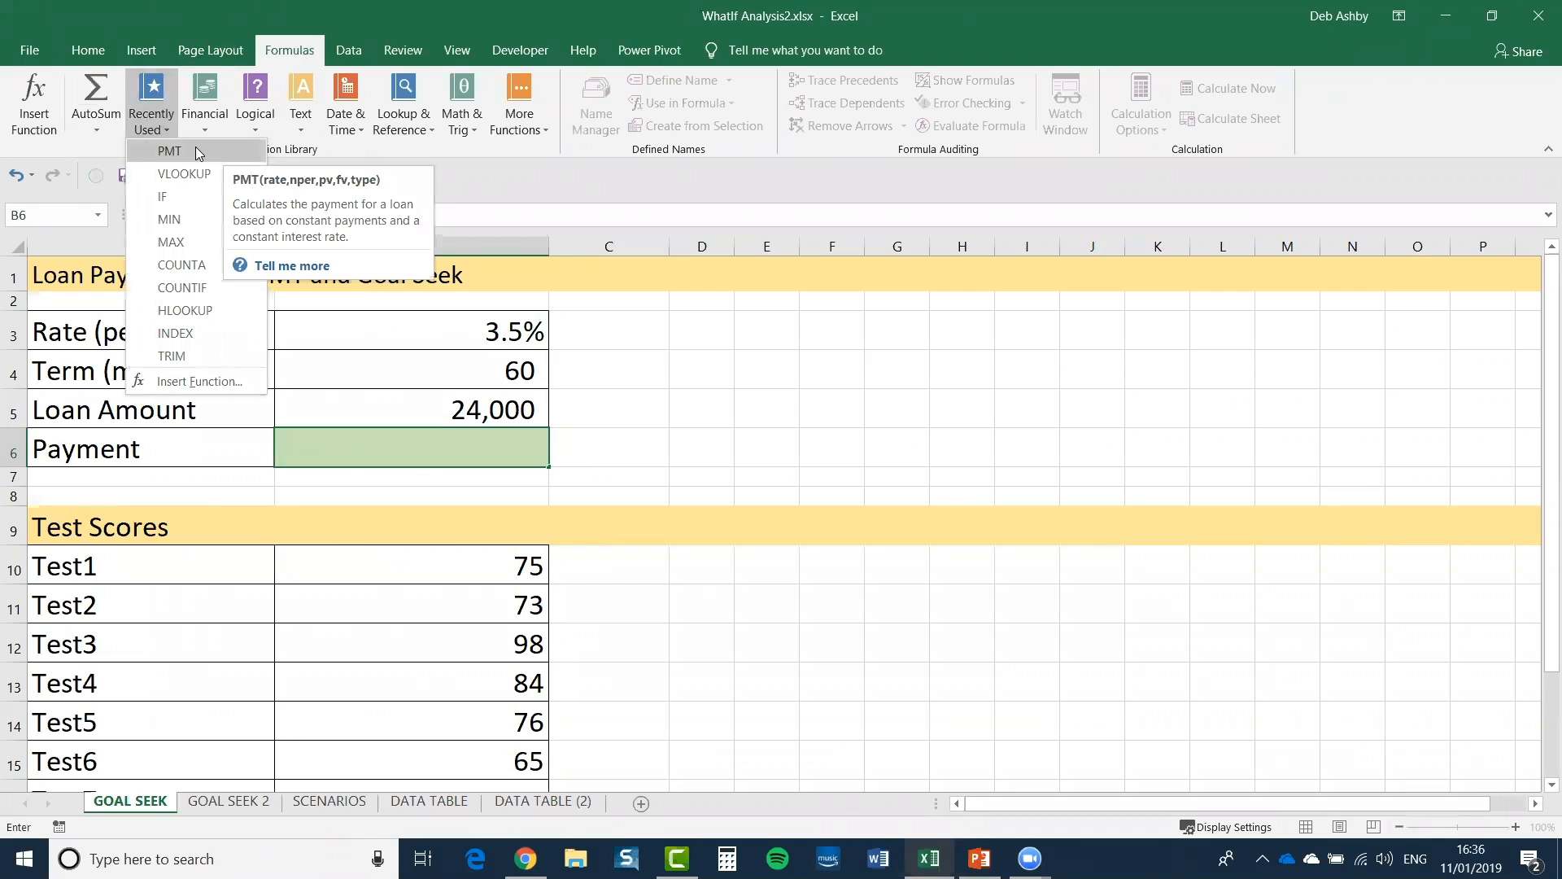
pyautogui.click(519, 169)
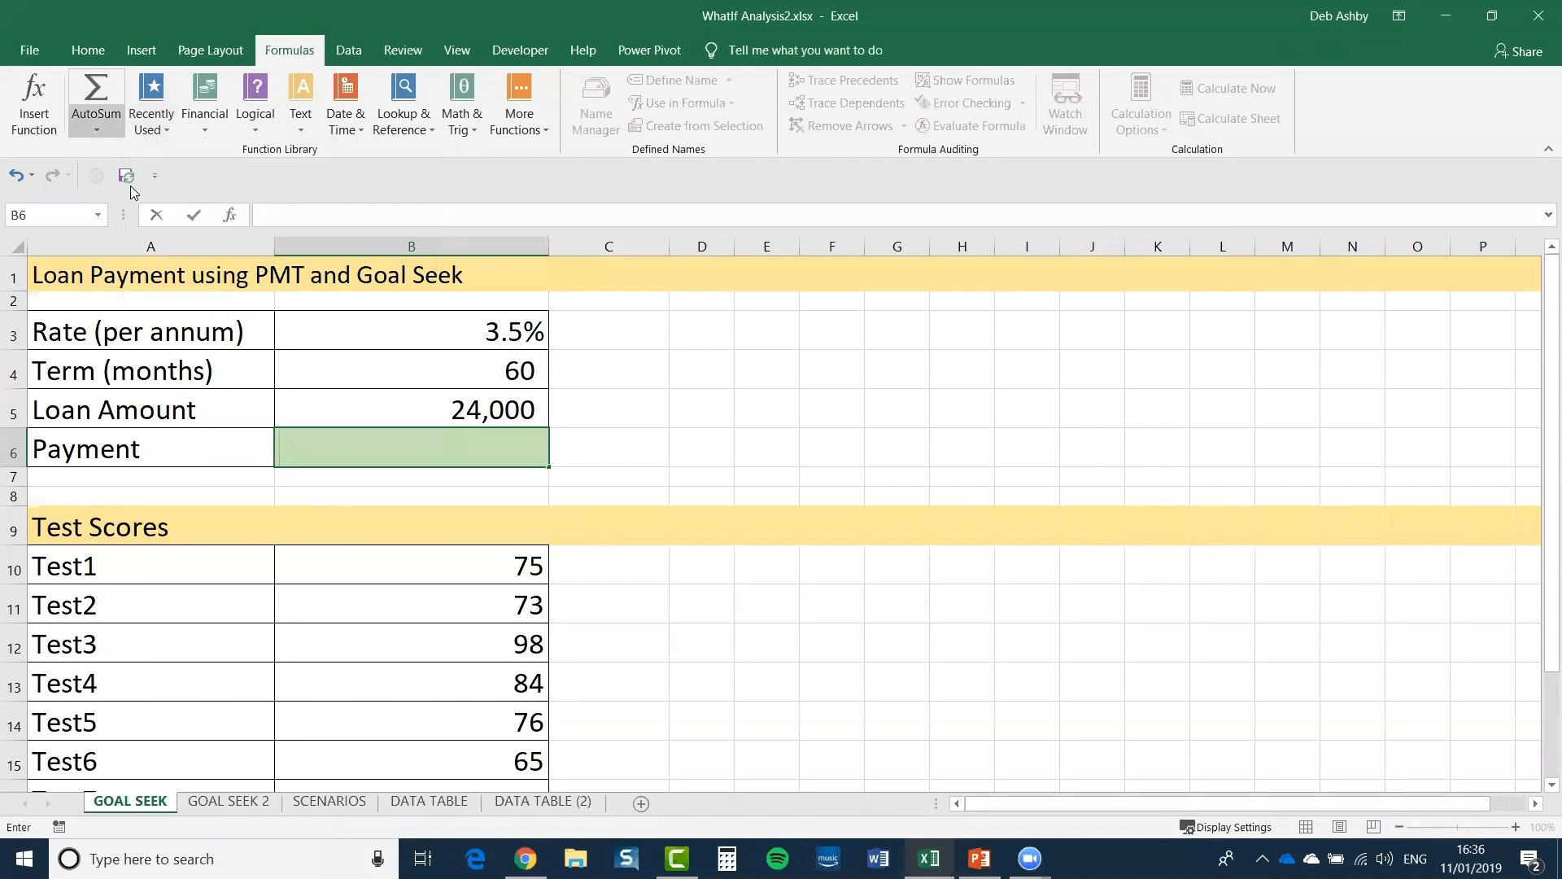
pyautogui.click(204, 129)
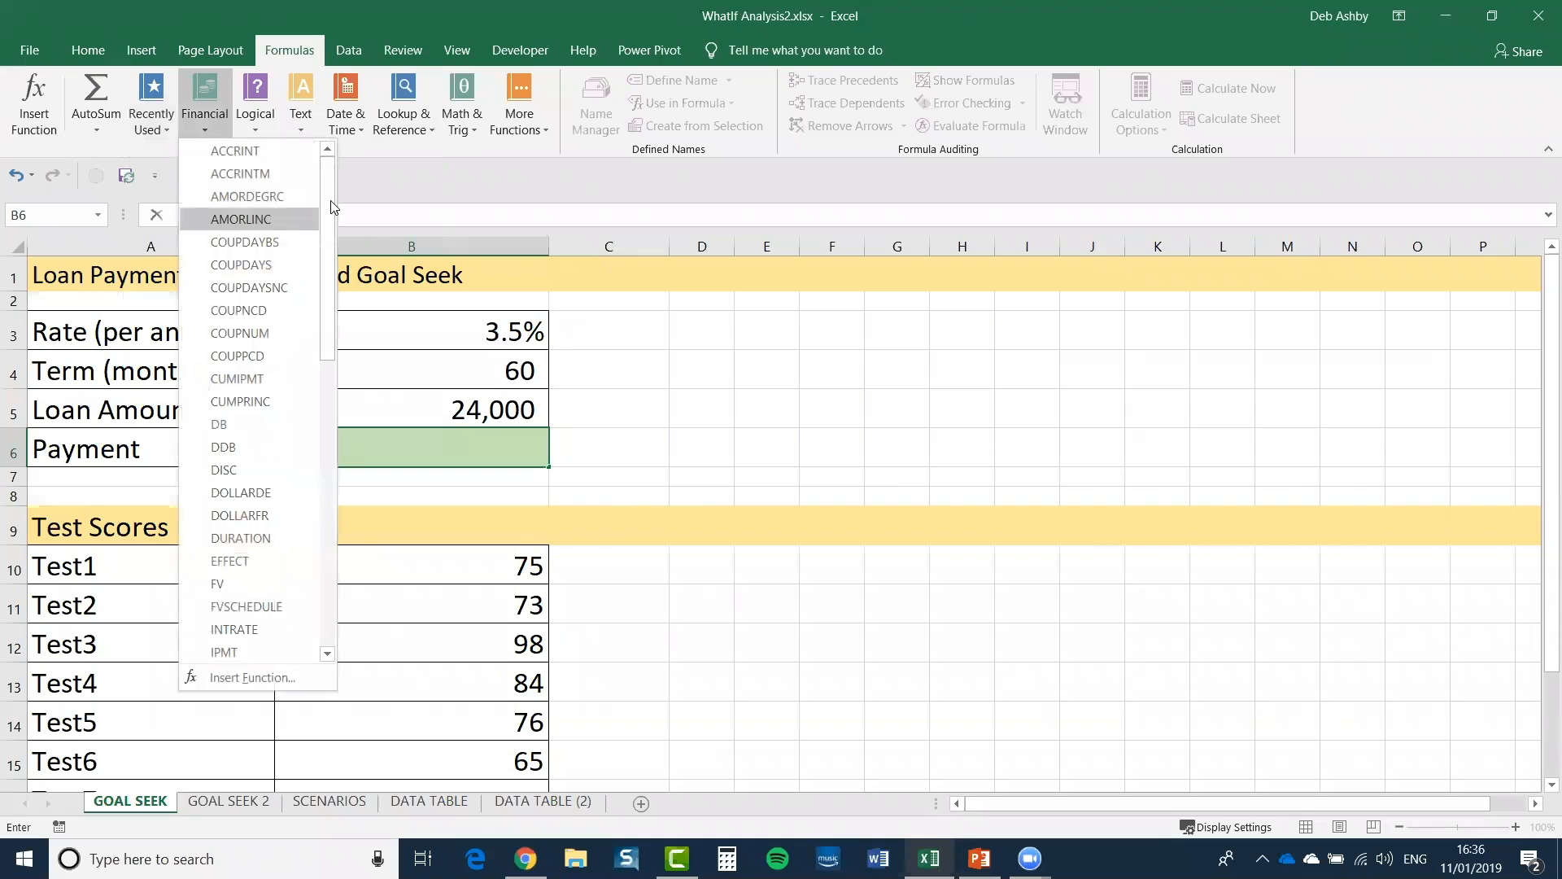
pyautogui.scroll(-2, 327, 256)
pyautogui.moveTo(326, 255); pyautogui.dragTo(329, 425)
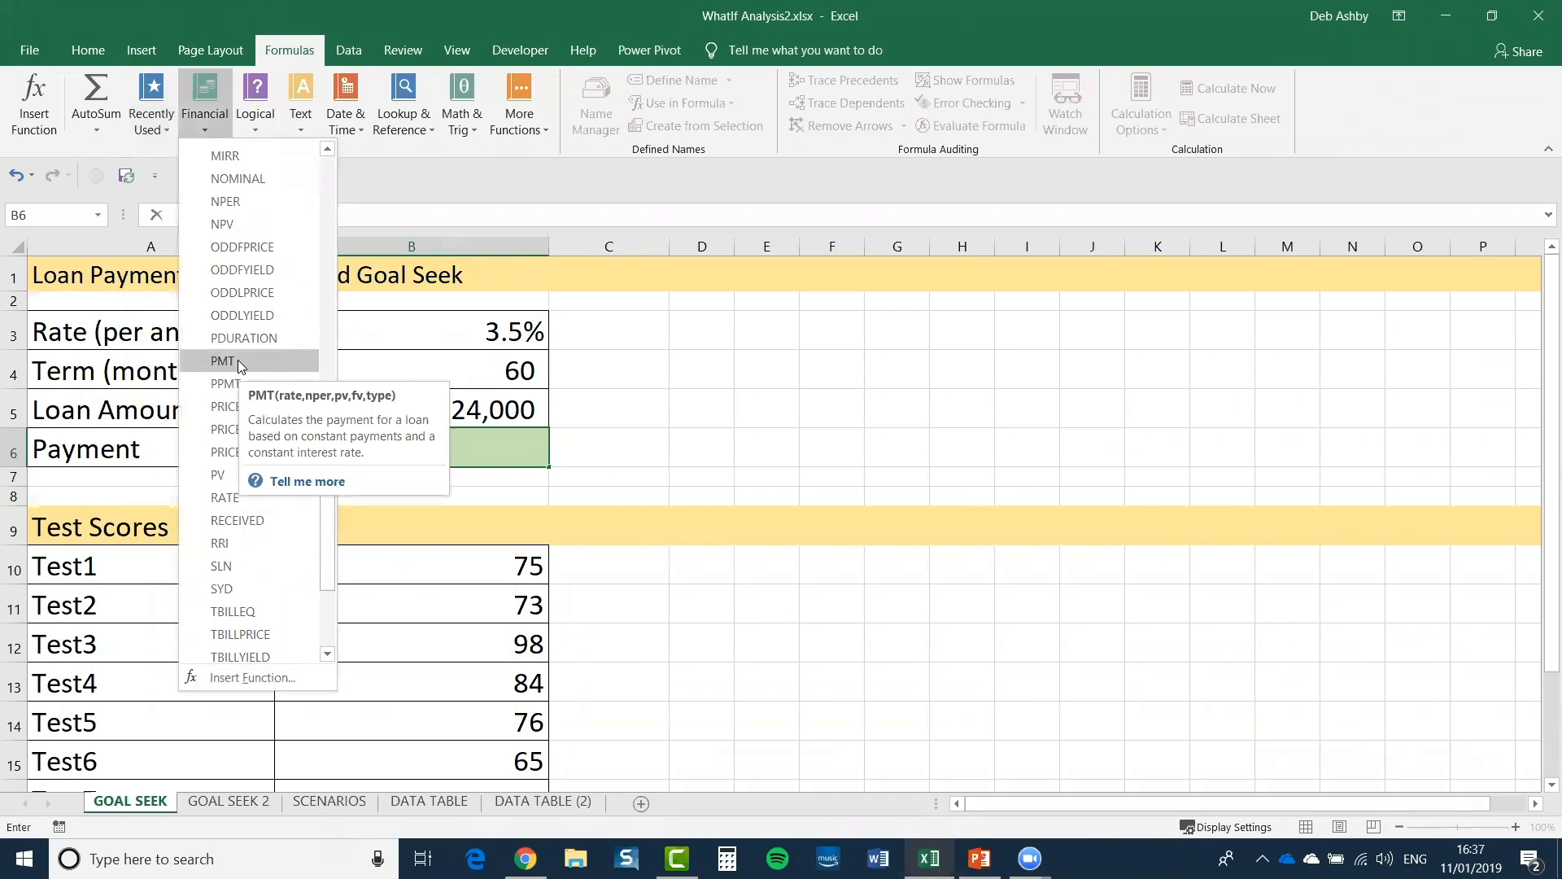
pyautogui.click(483, 178)
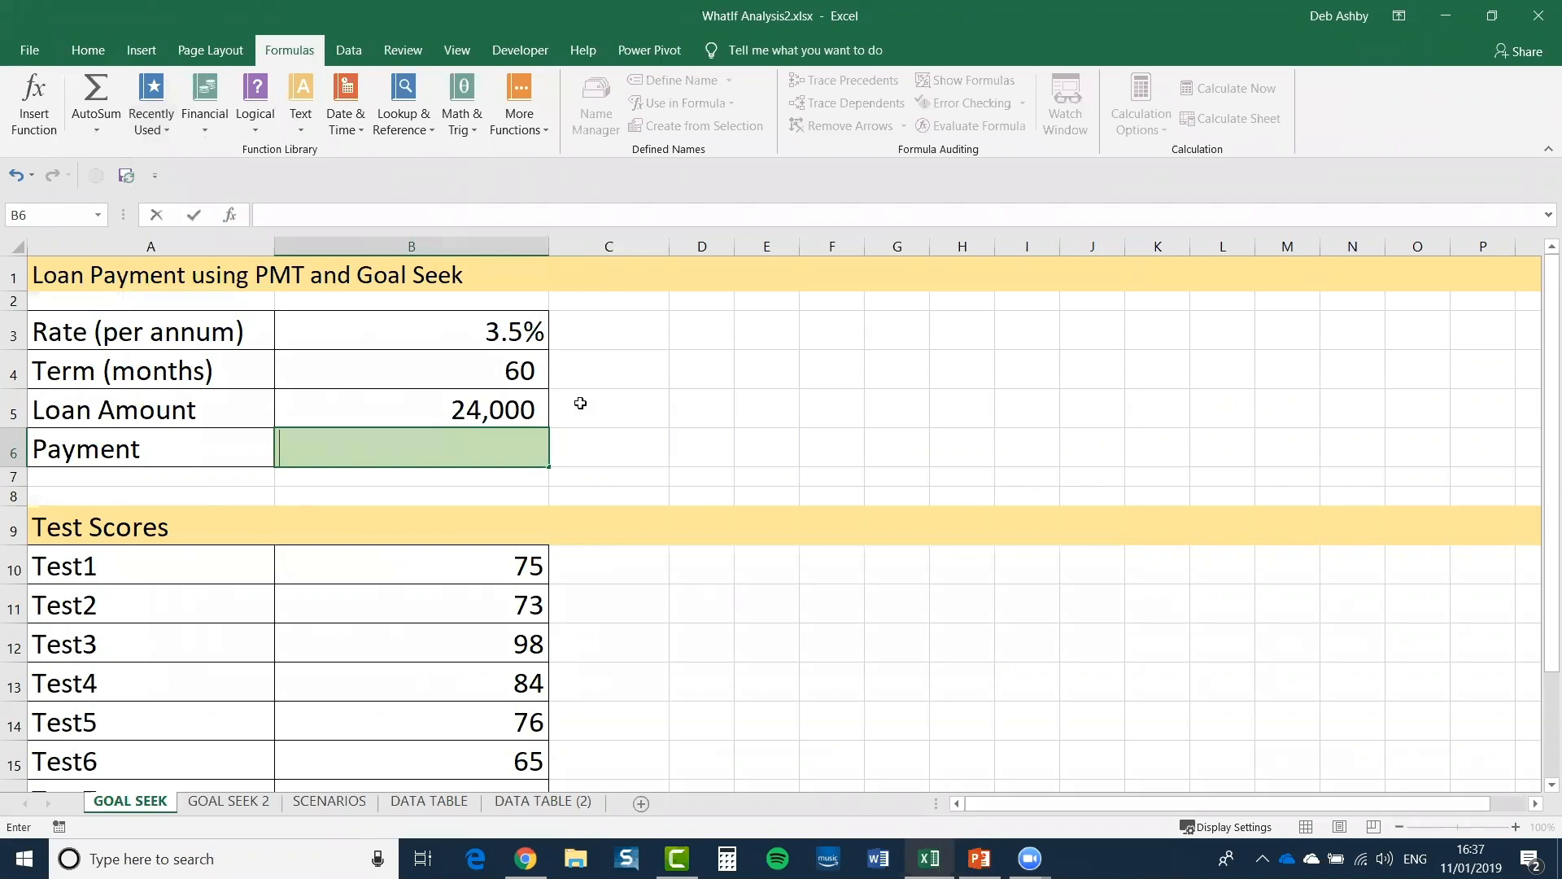
pyautogui.click(593, 442)
pyautogui.click(523, 450)
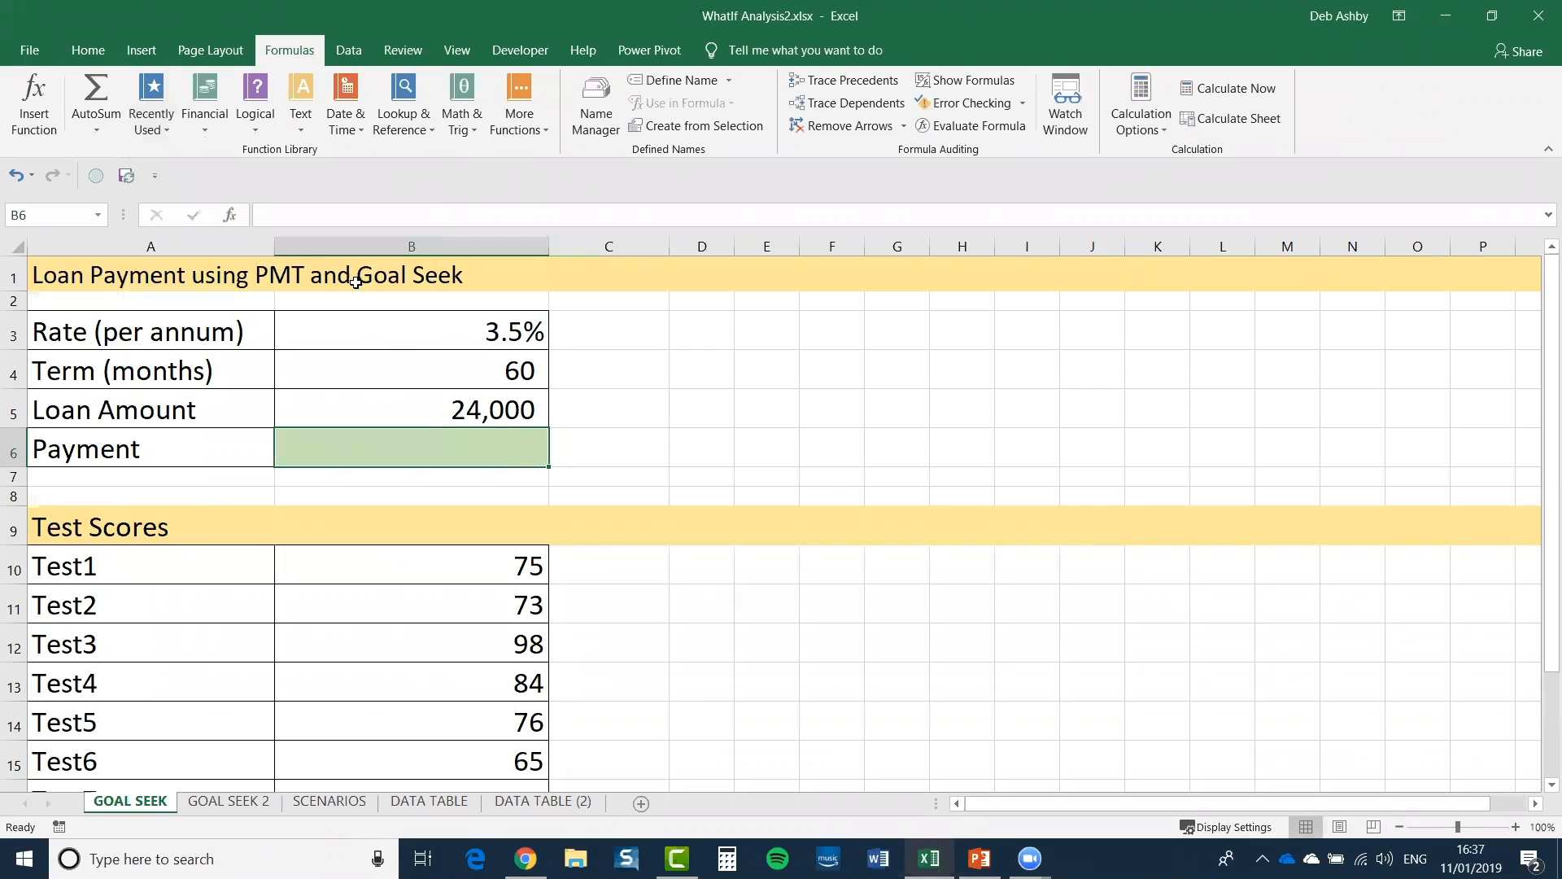
# Step: Search for a function with the description "Loan Payment" for cell B6 and close the search without inserting one
pyautogui.click(231, 216)
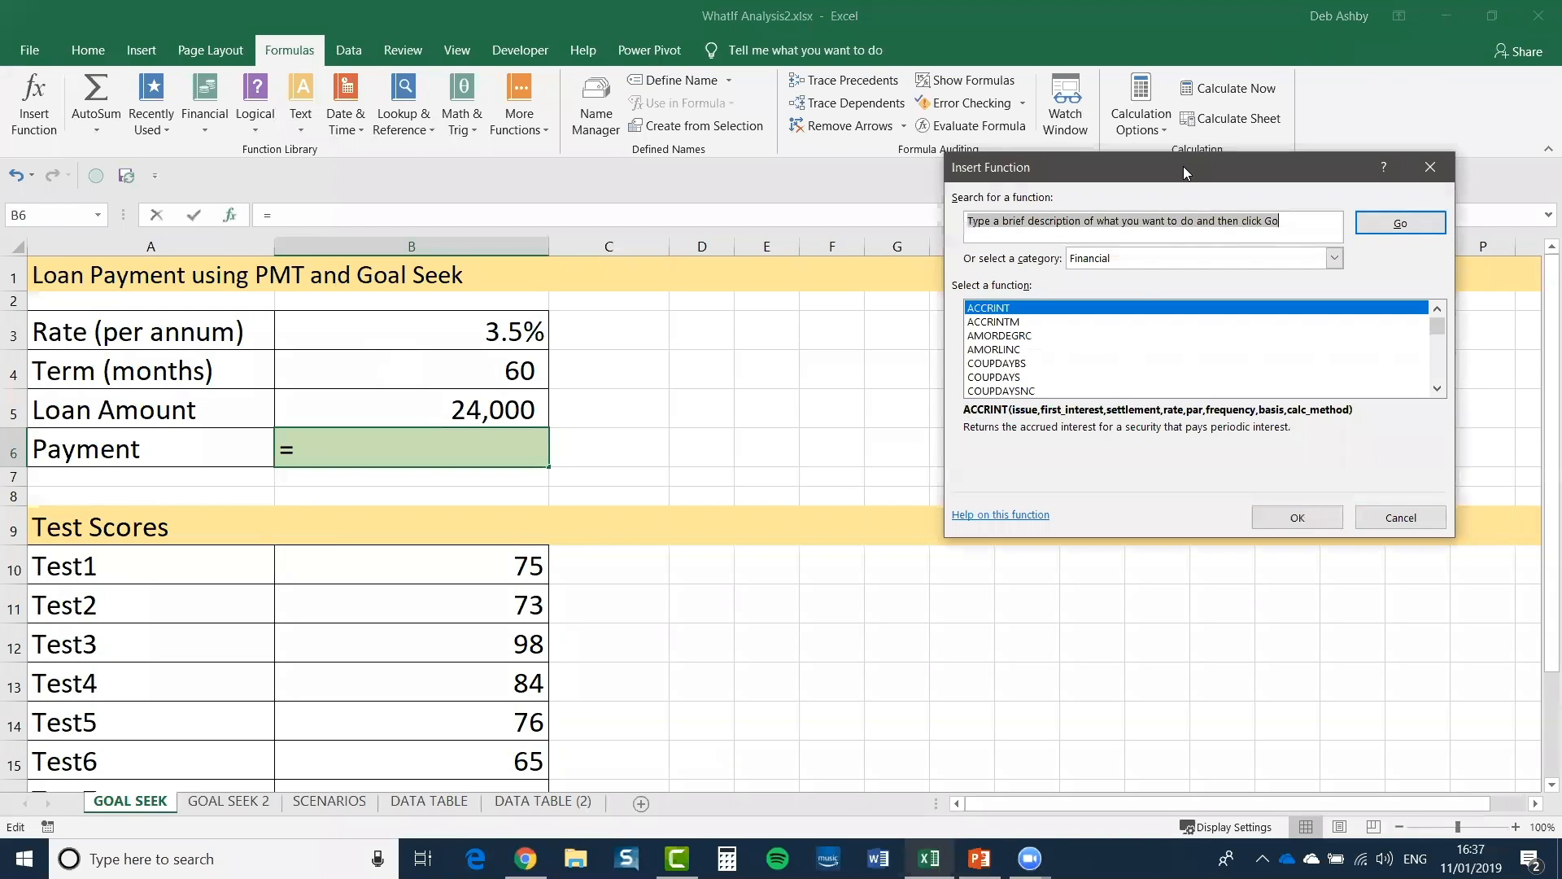
pyautogui.moveTo(1183, 166); pyautogui.dragTo(716, 171)
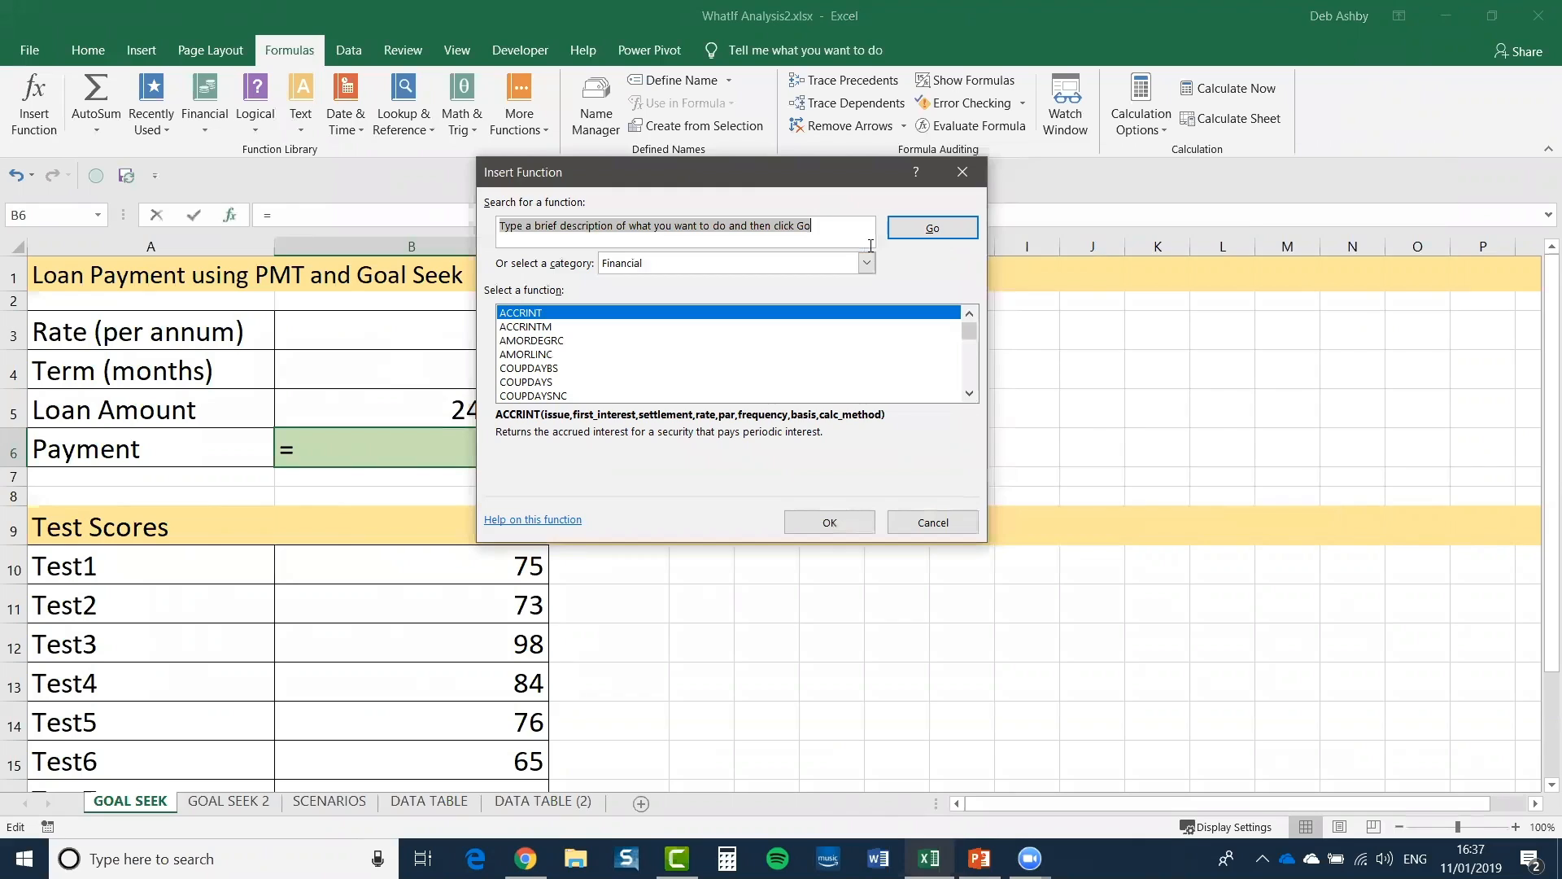
pyautogui.write('Loan')
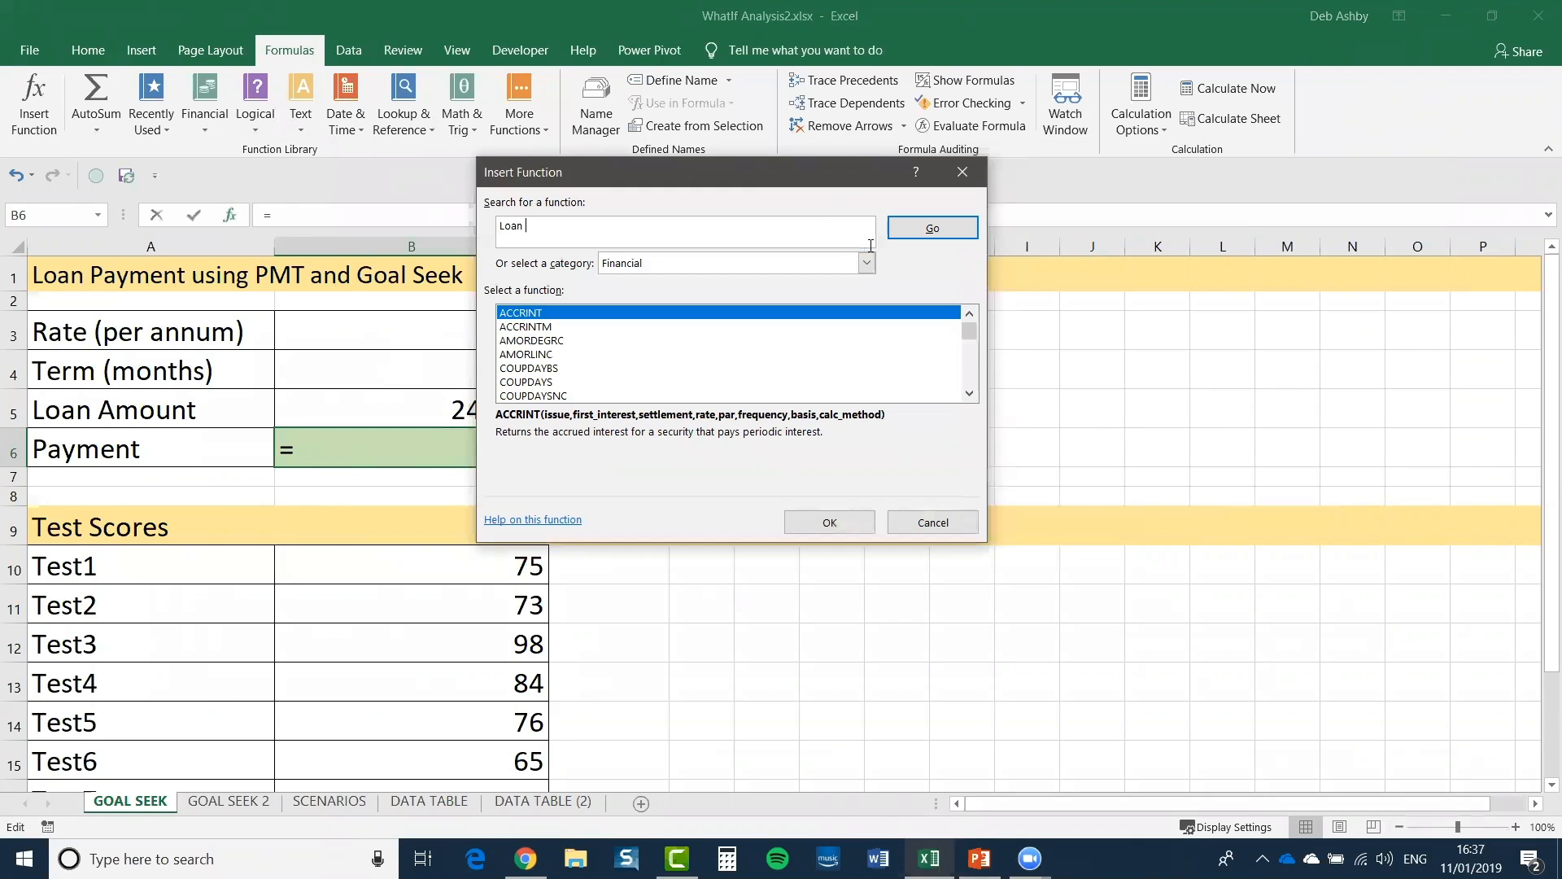
pyautogui.write(' Payment')
pyautogui.click(948, 231)
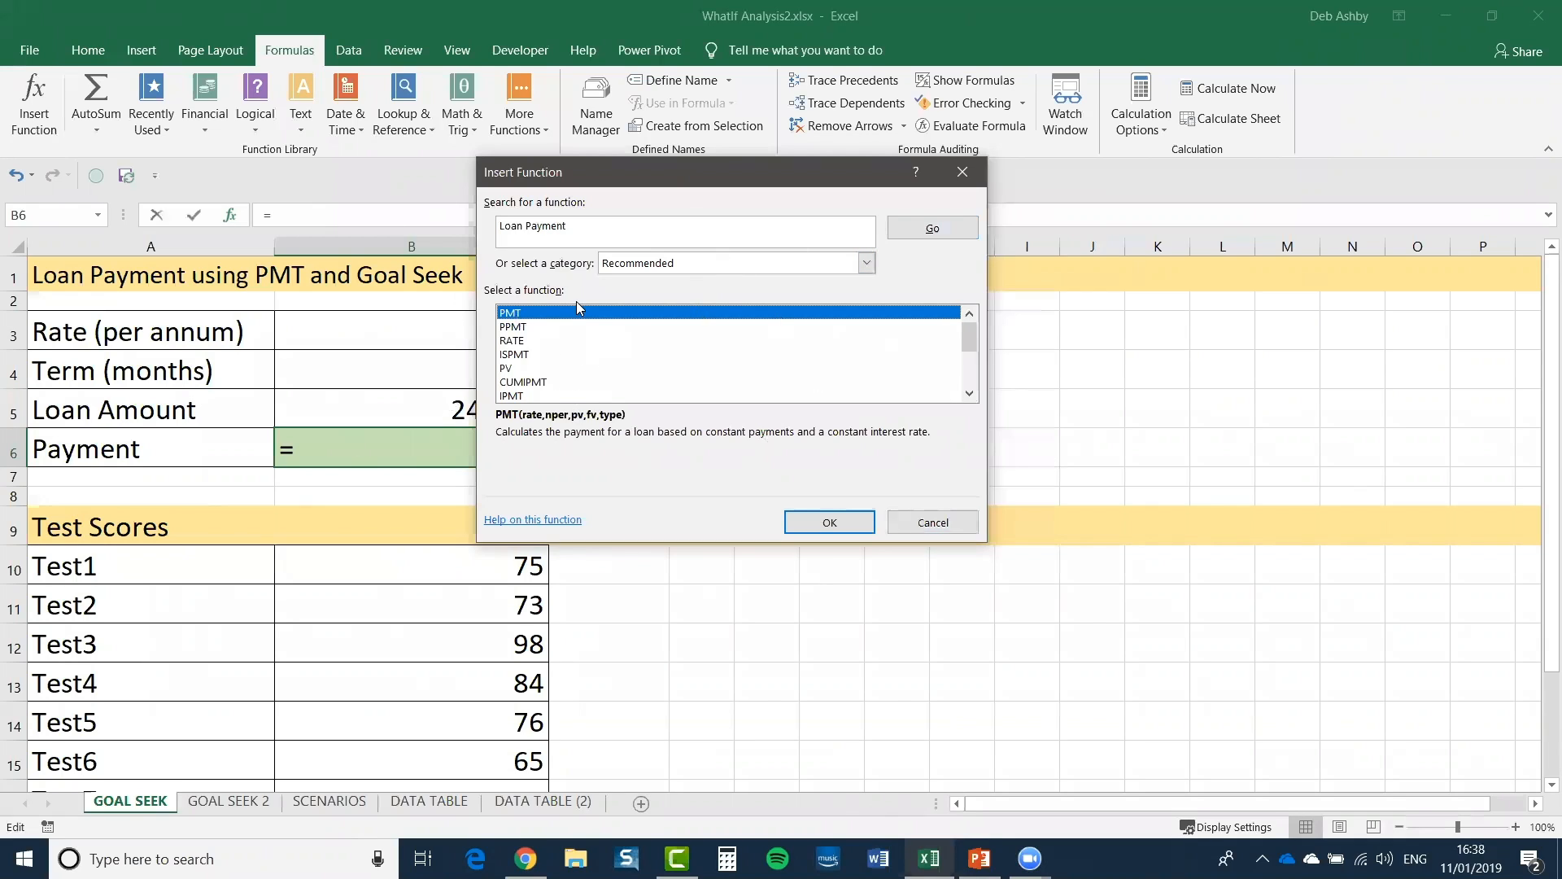
pyautogui.click(933, 523)
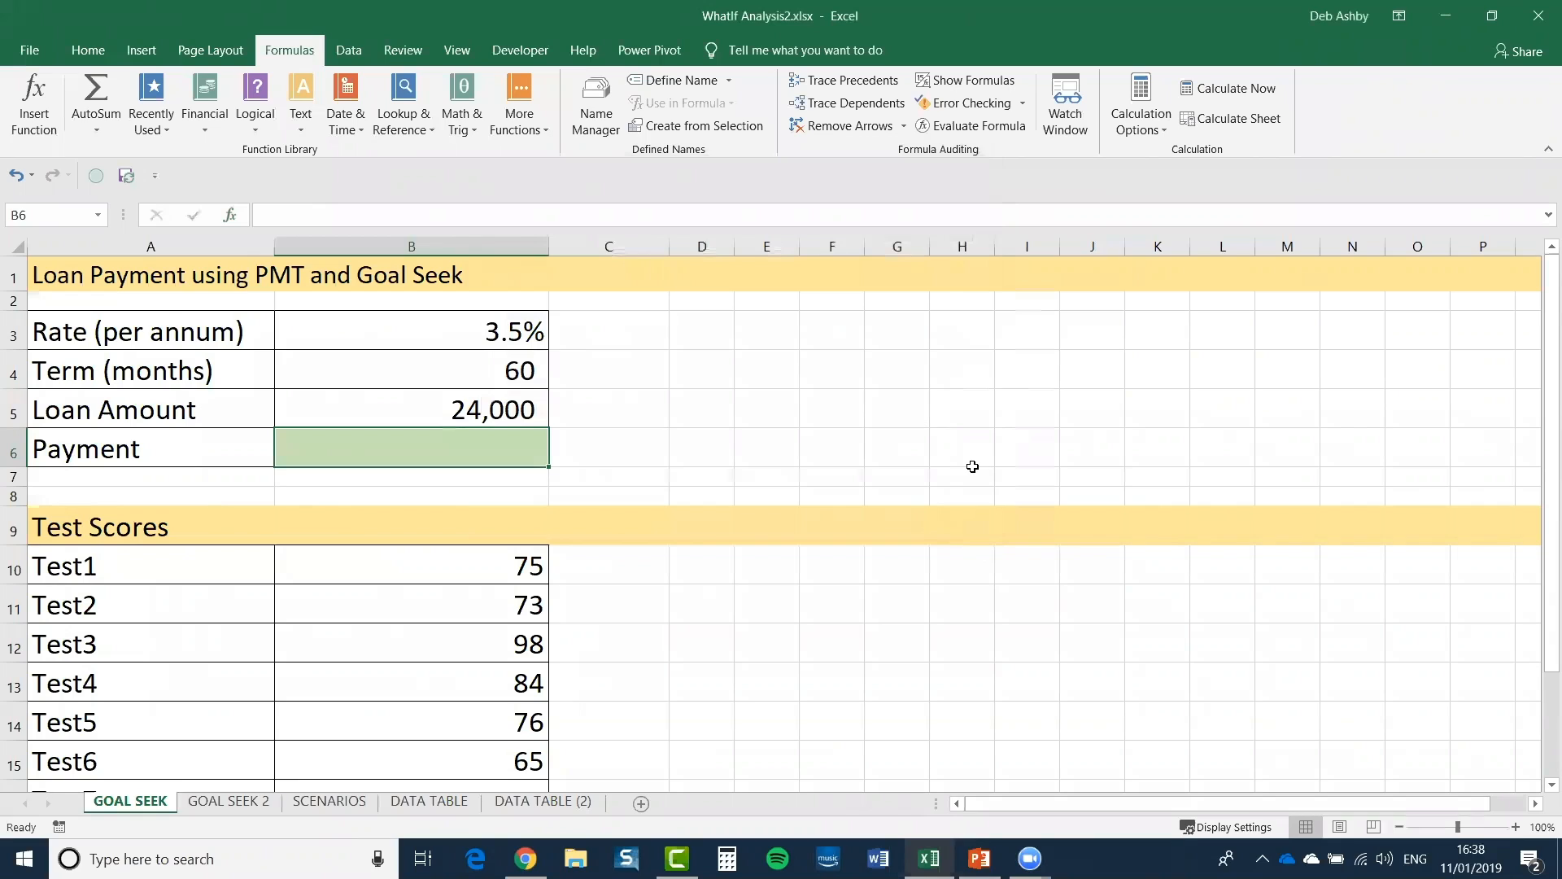
# Step: Calculate the monthly loan payment in B6 with the formula =PMT(B3/12,B4,B5)
pyautogui.write('=p')
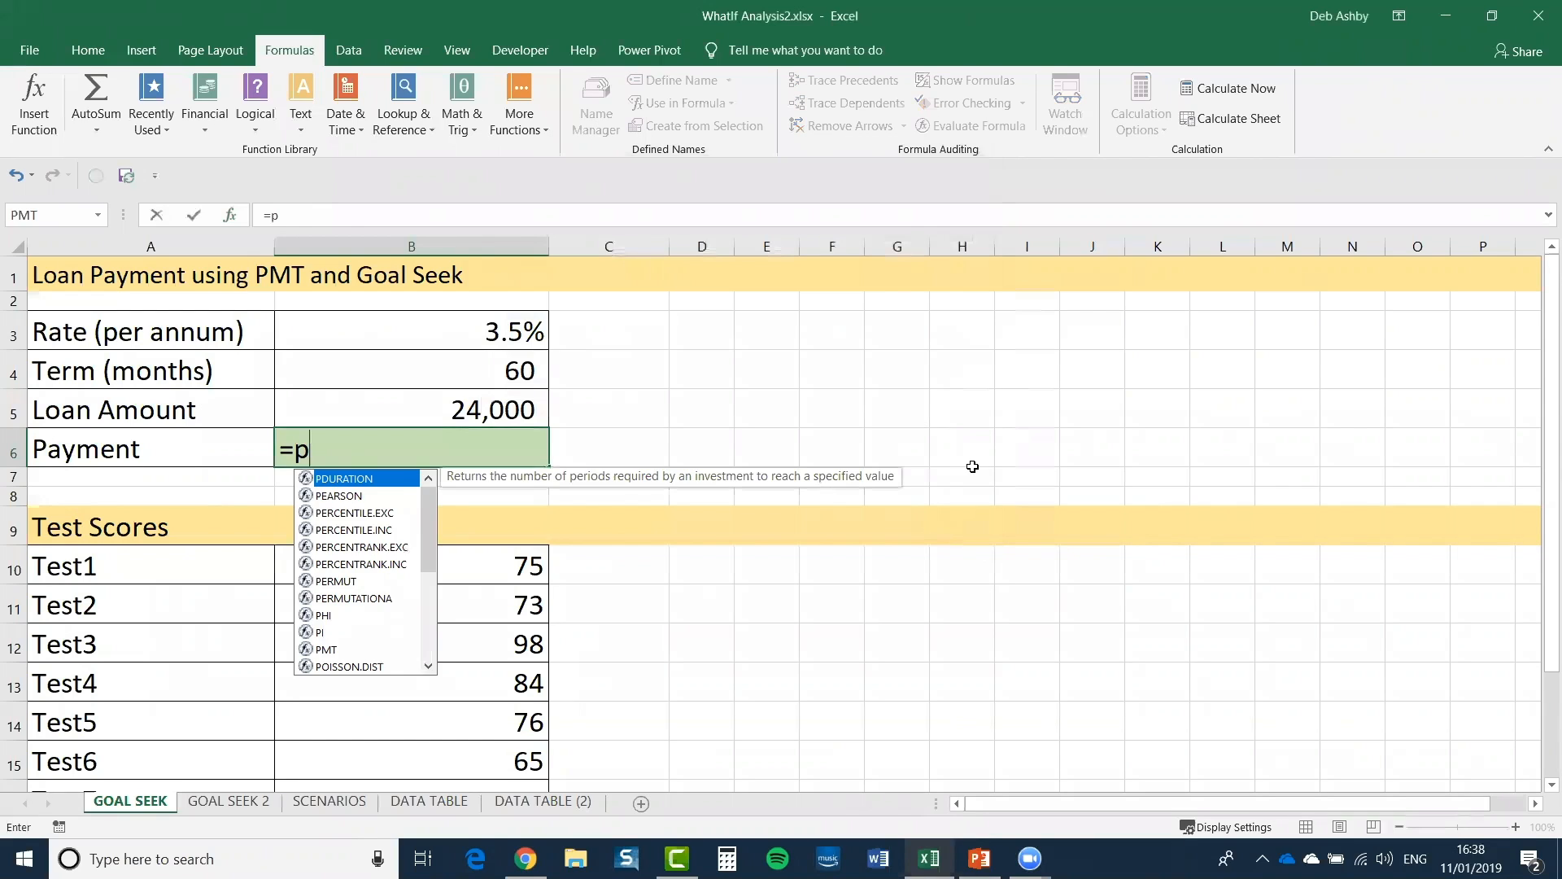
pyautogui.write('mt(')
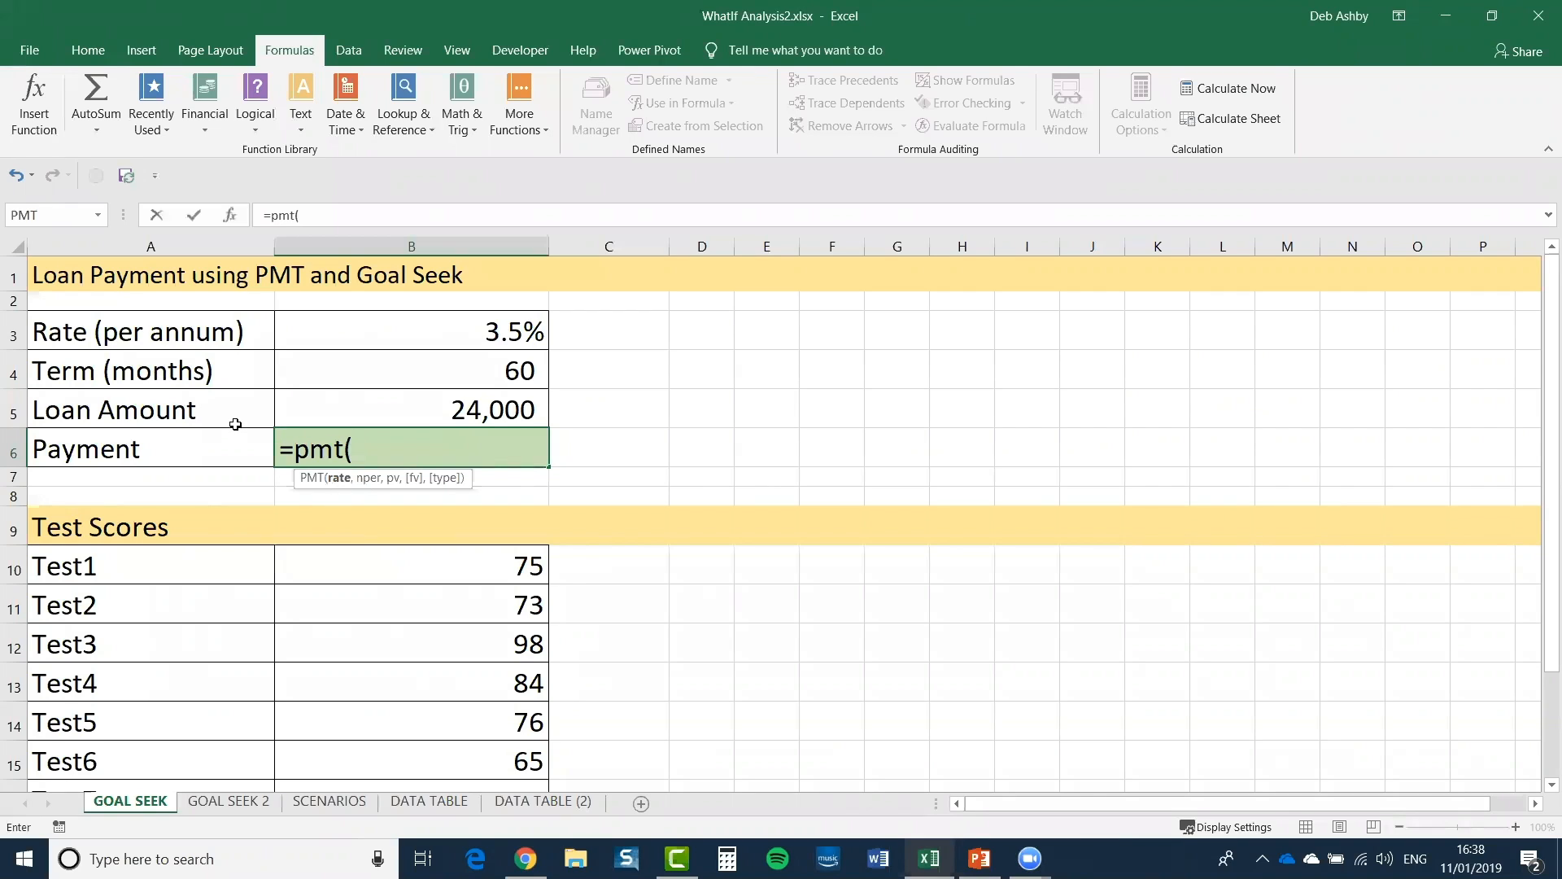
pyautogui.click(440, 329)
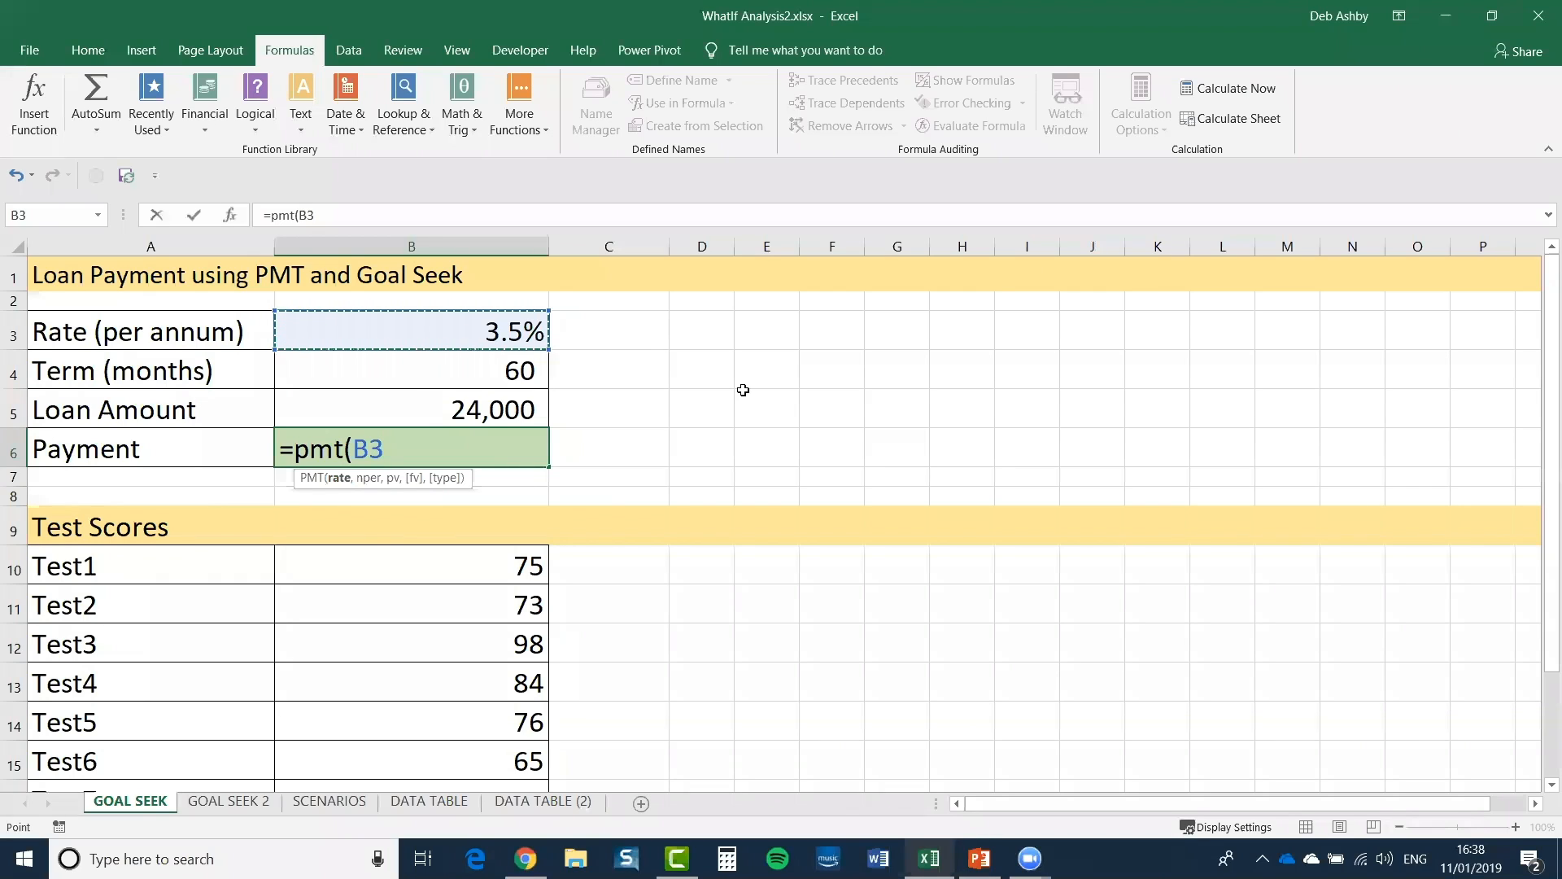
pyautogui.write('/12')
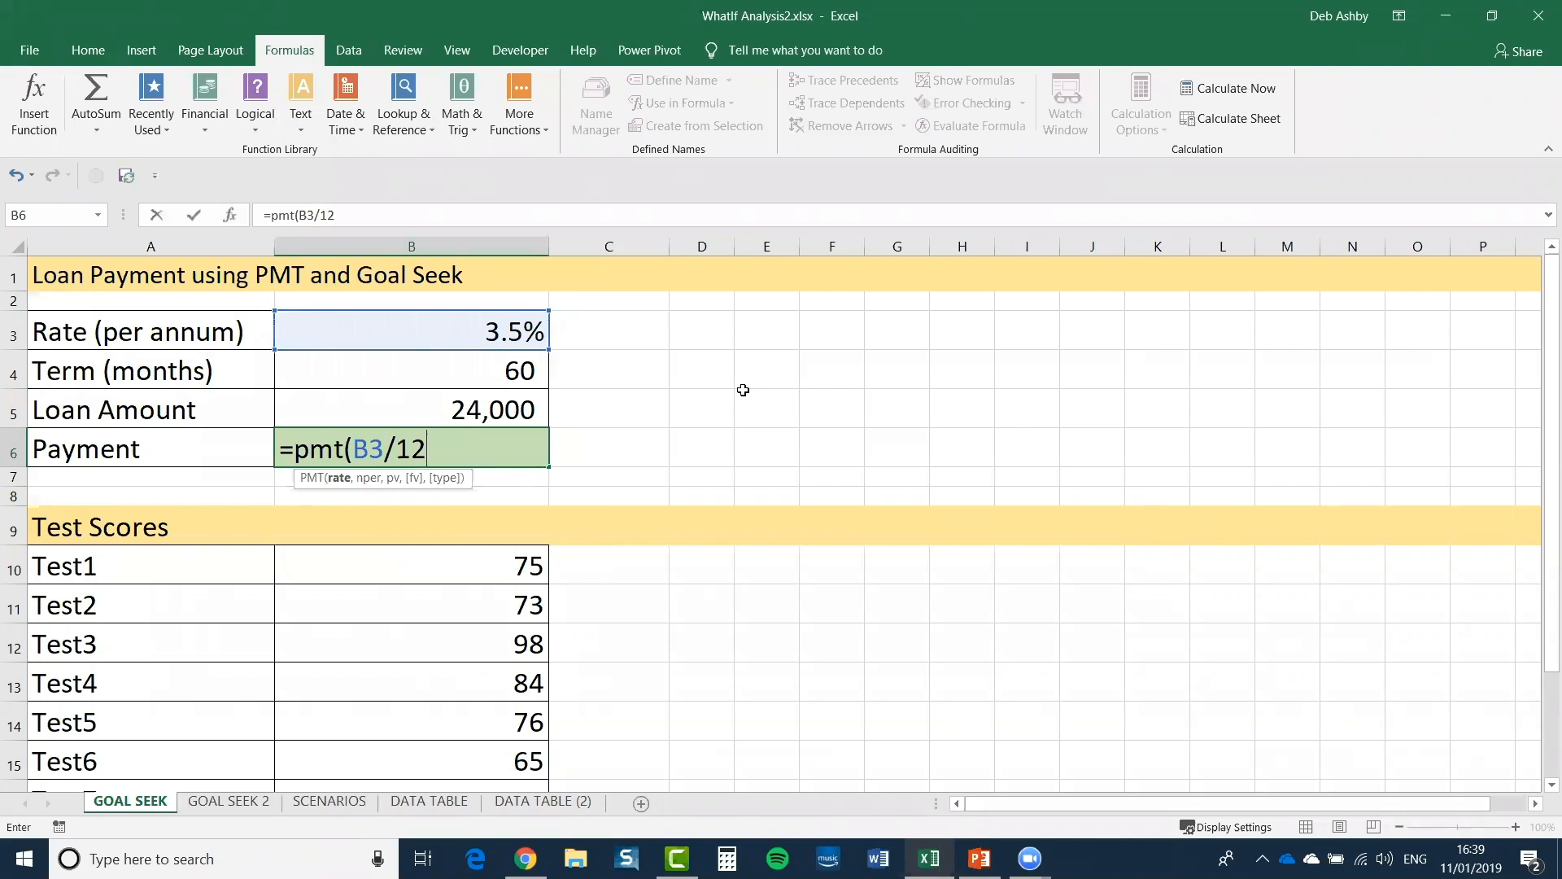
pyautogui.write(',')
pyautogui.click(487, 375)
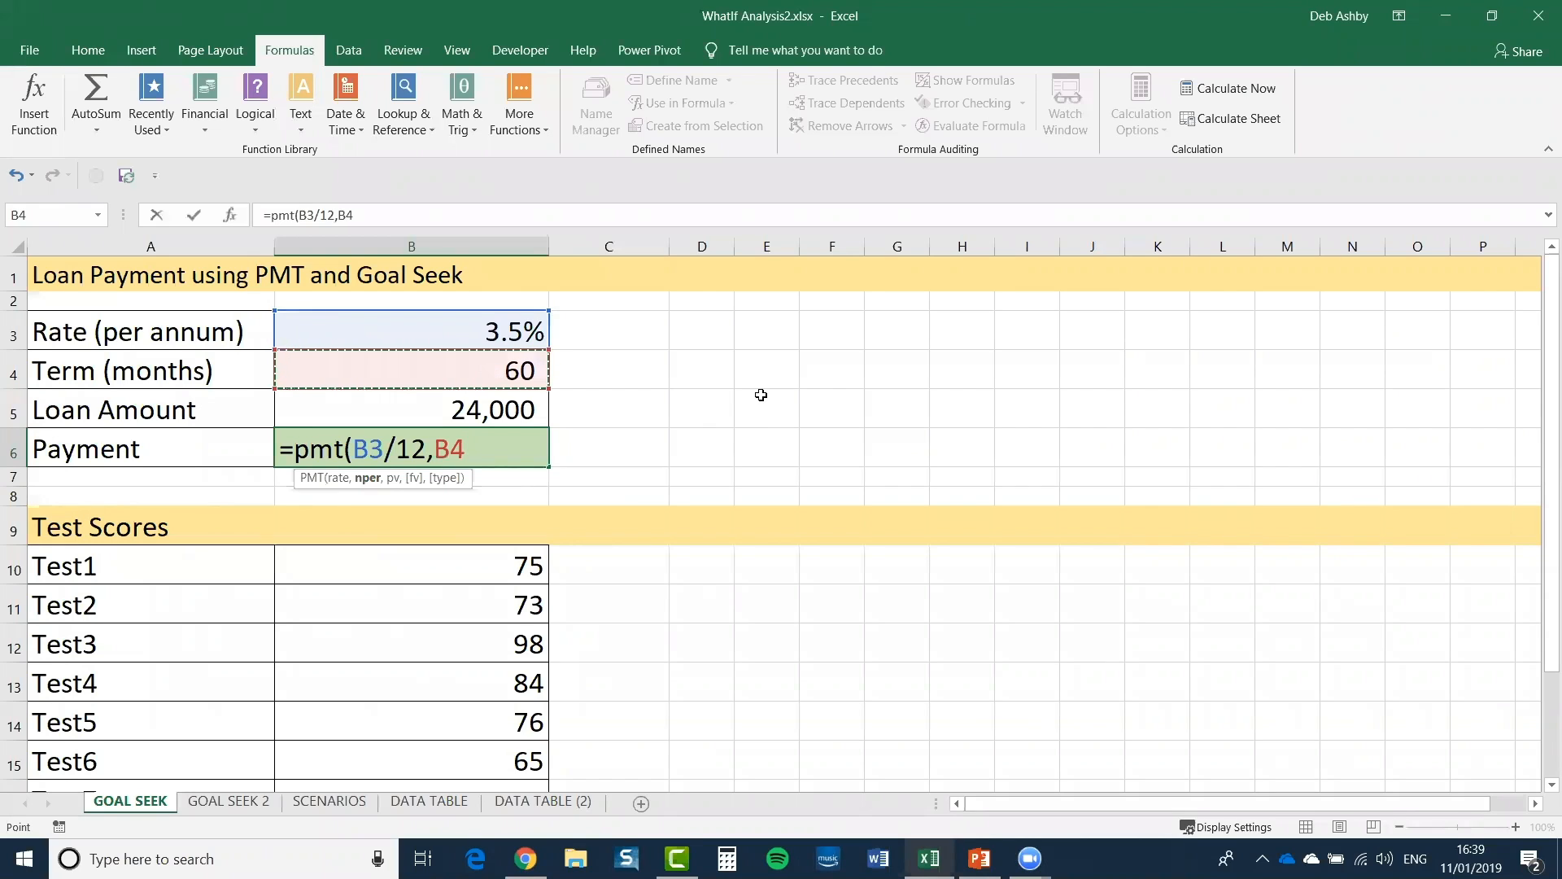
pyautogui.write(',')
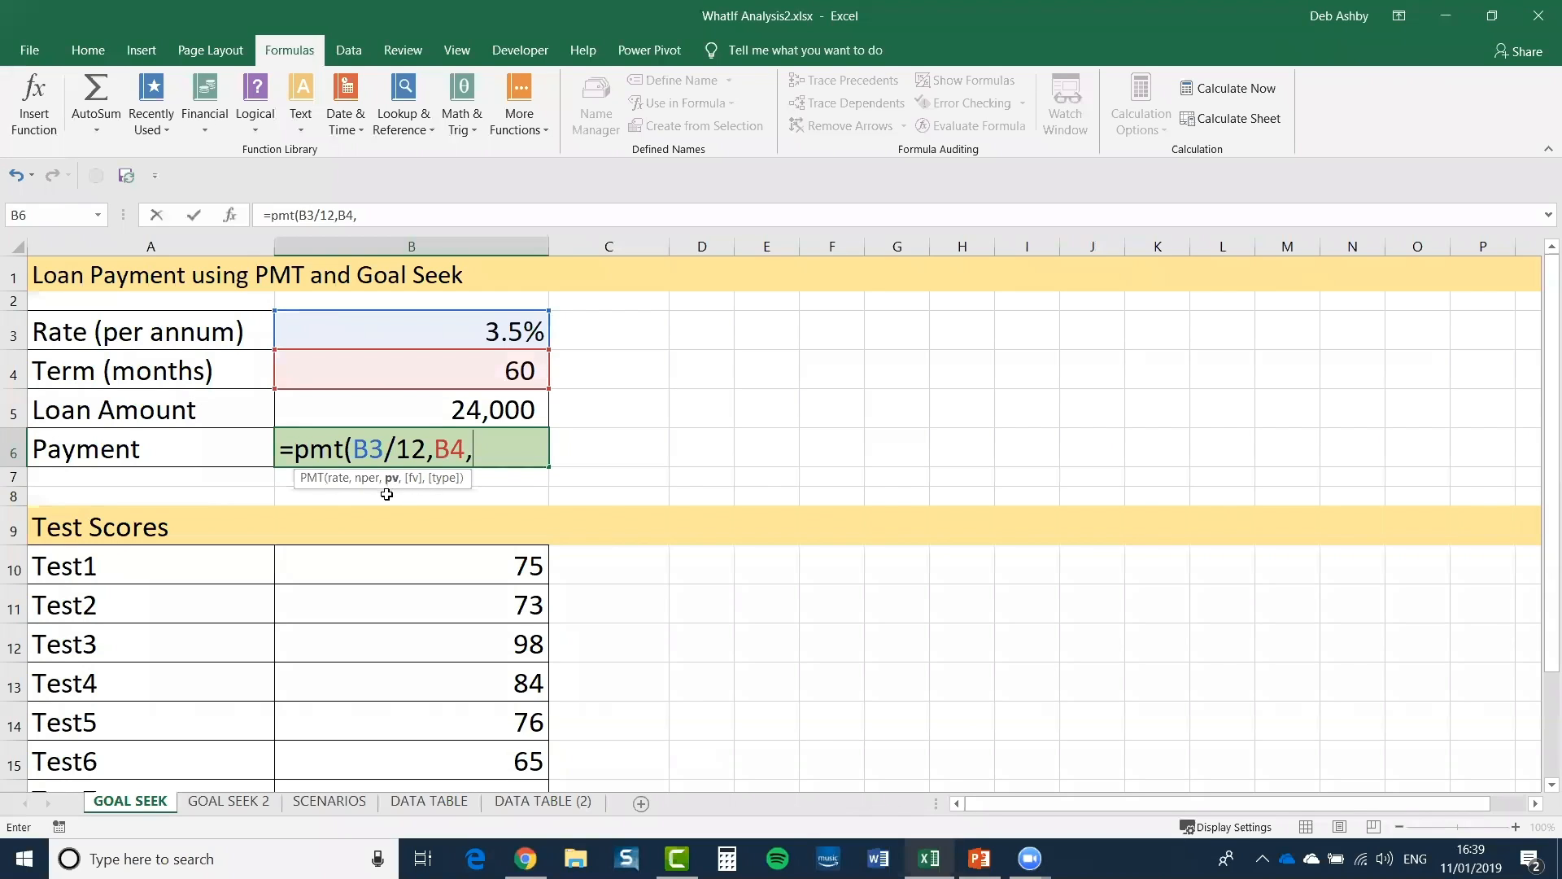
pyautogui.click(500, 408)
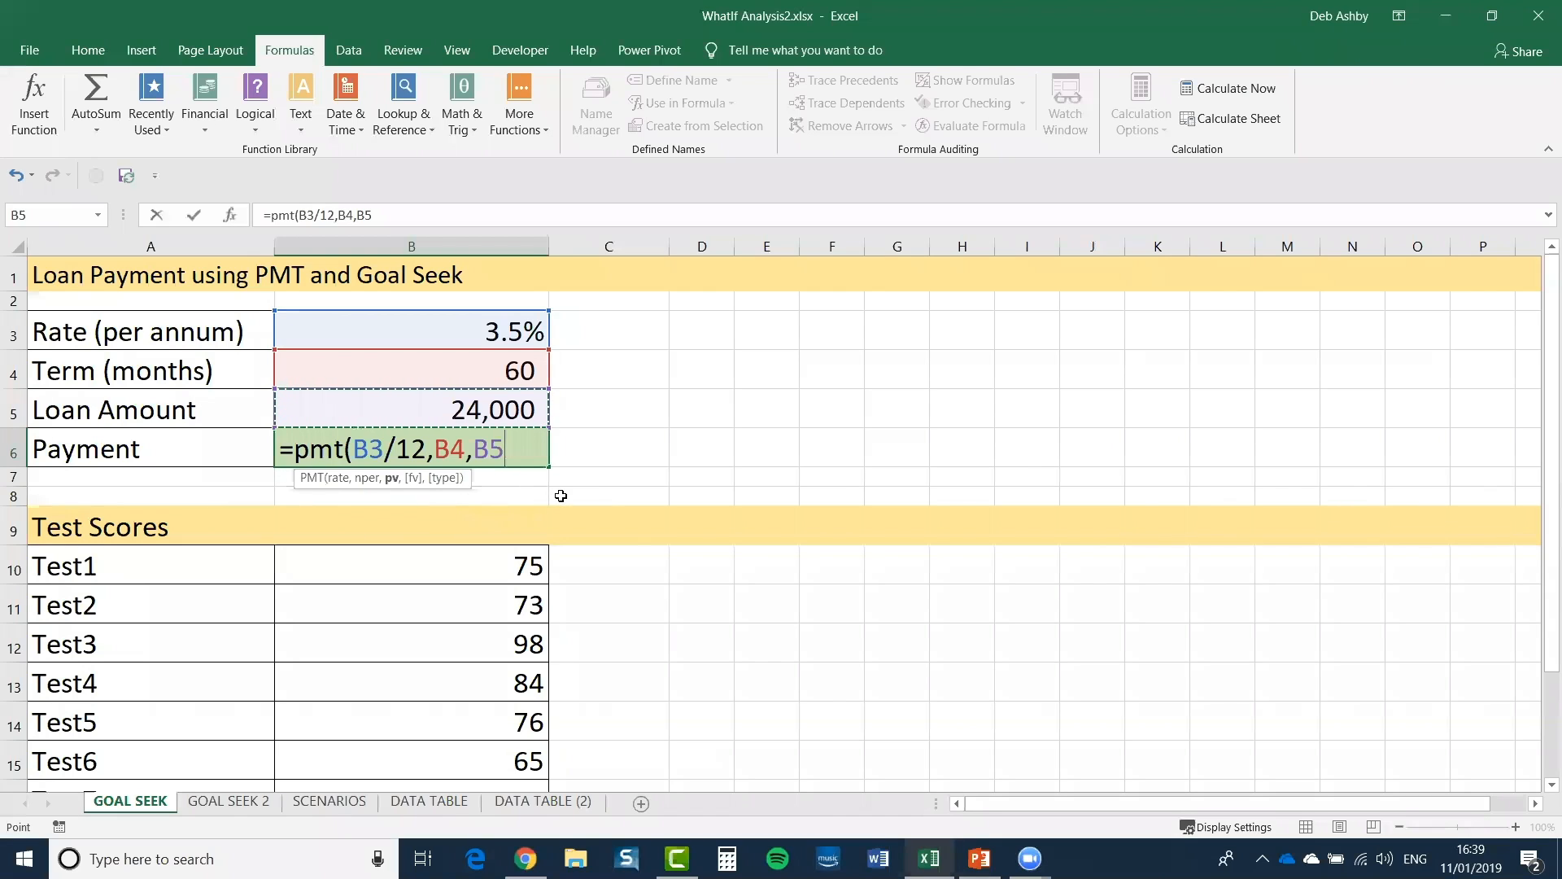
pyautogui.write(')')
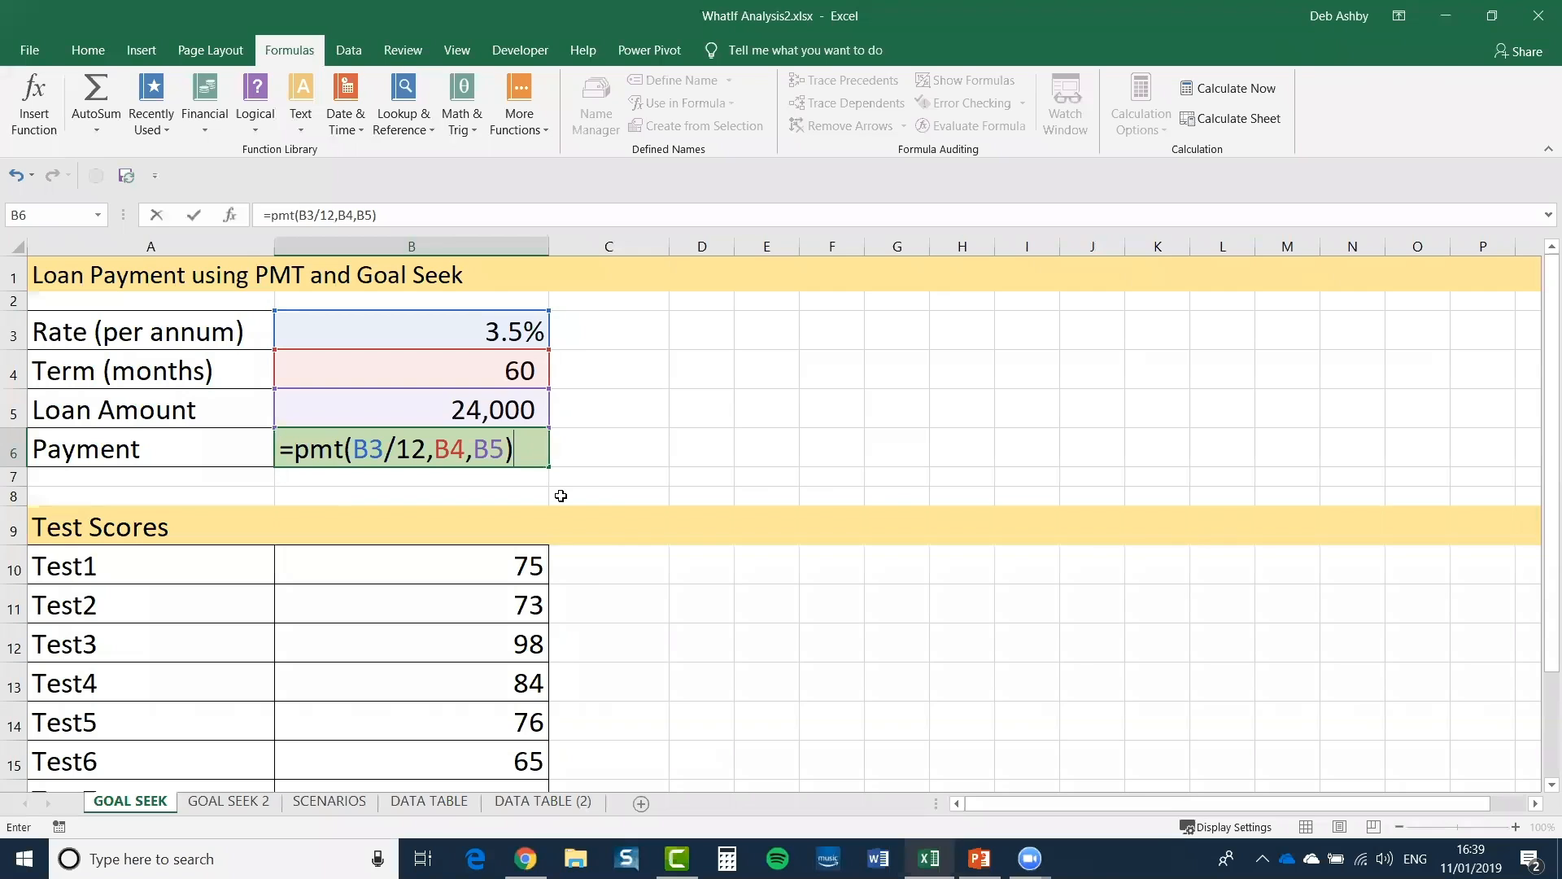
pyautogui.press('Return')
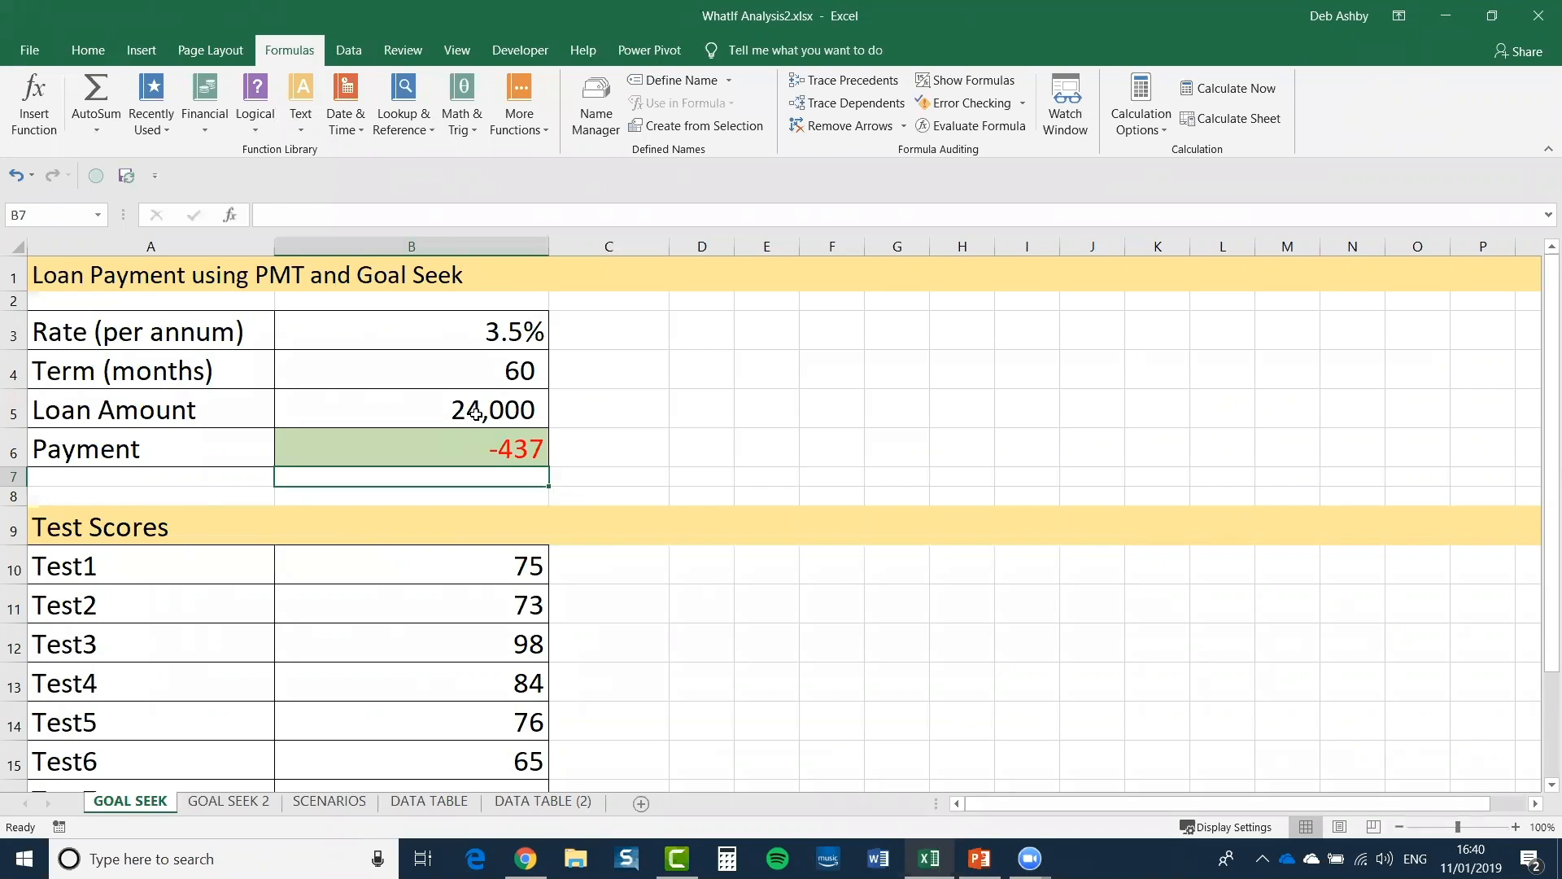
# Step: Negate the loan amount argument in B6 so the formula reads =PMT(B3/12,B4,-B5)
pyautogui.click(541, 449)
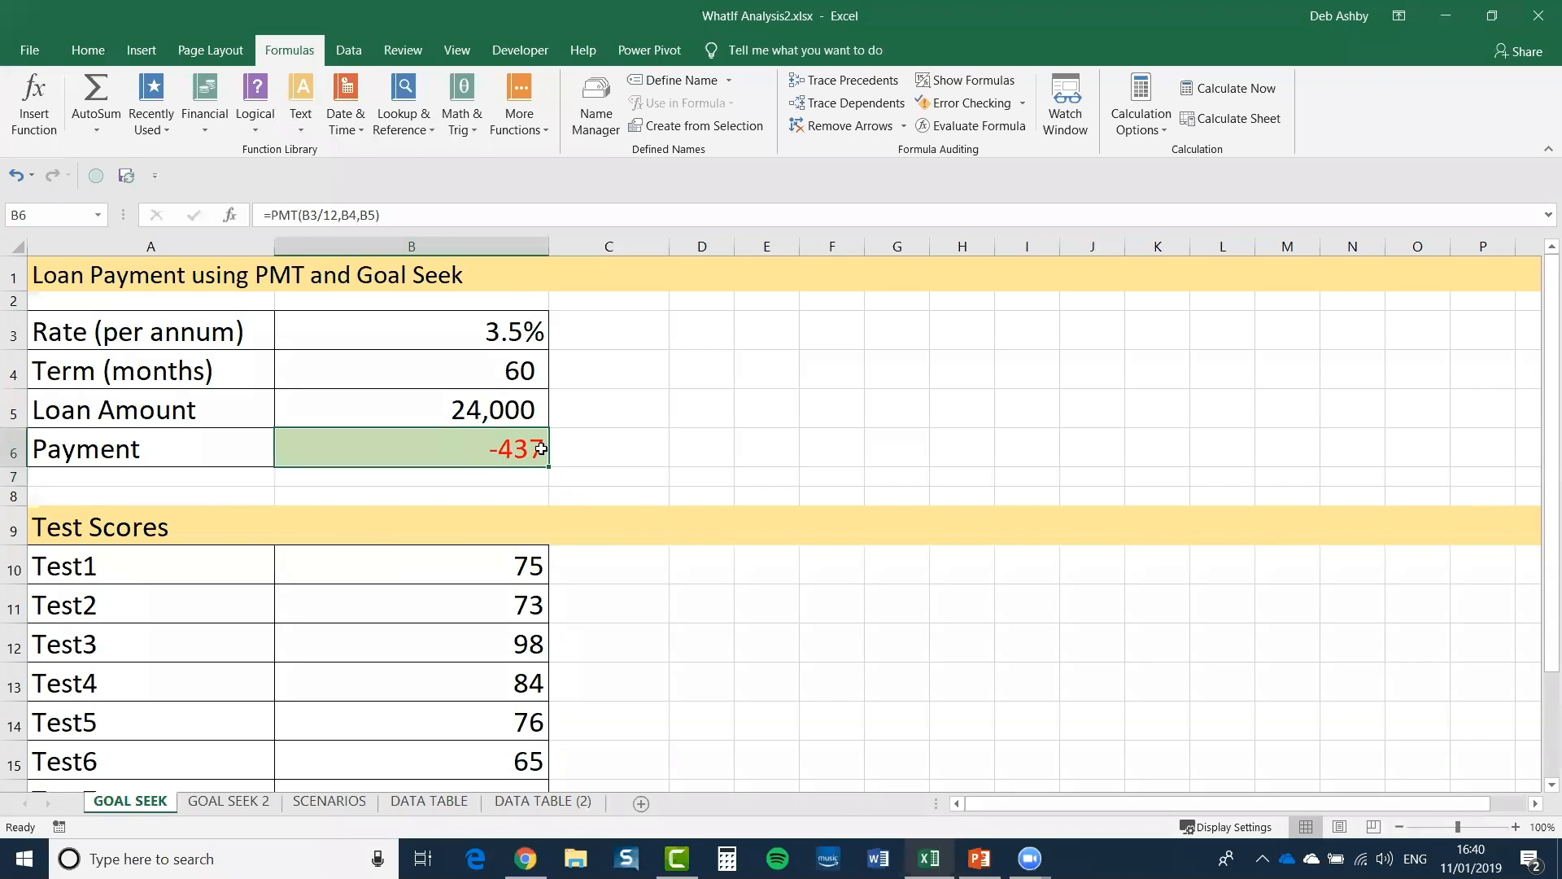
pyautogui.doubleClick(470, 453)
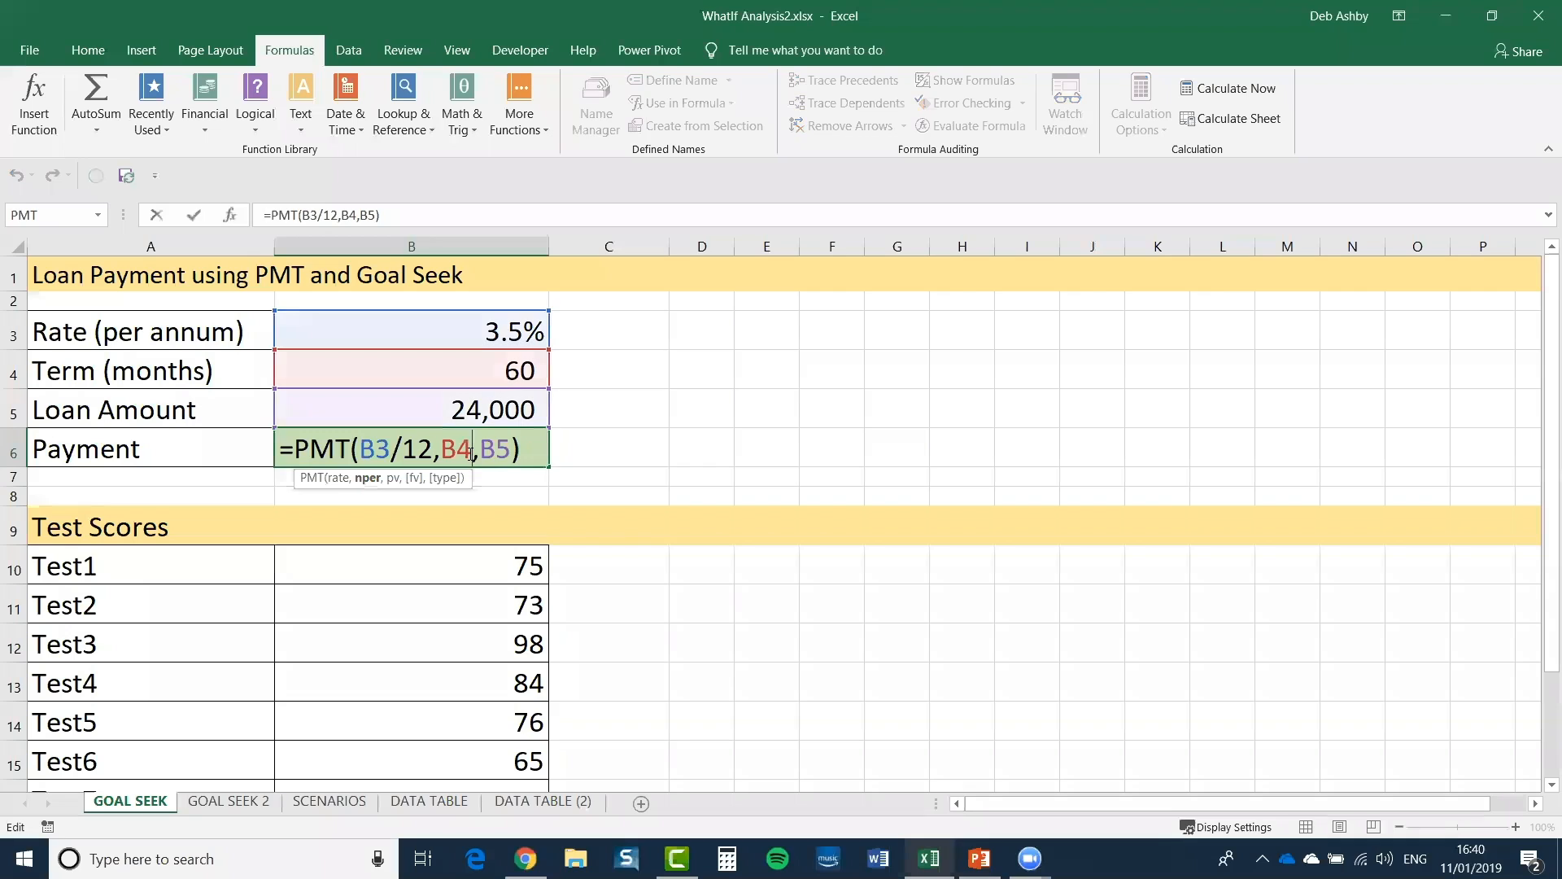
pyautogui.click(478, 452)
pyautogui.write('-')
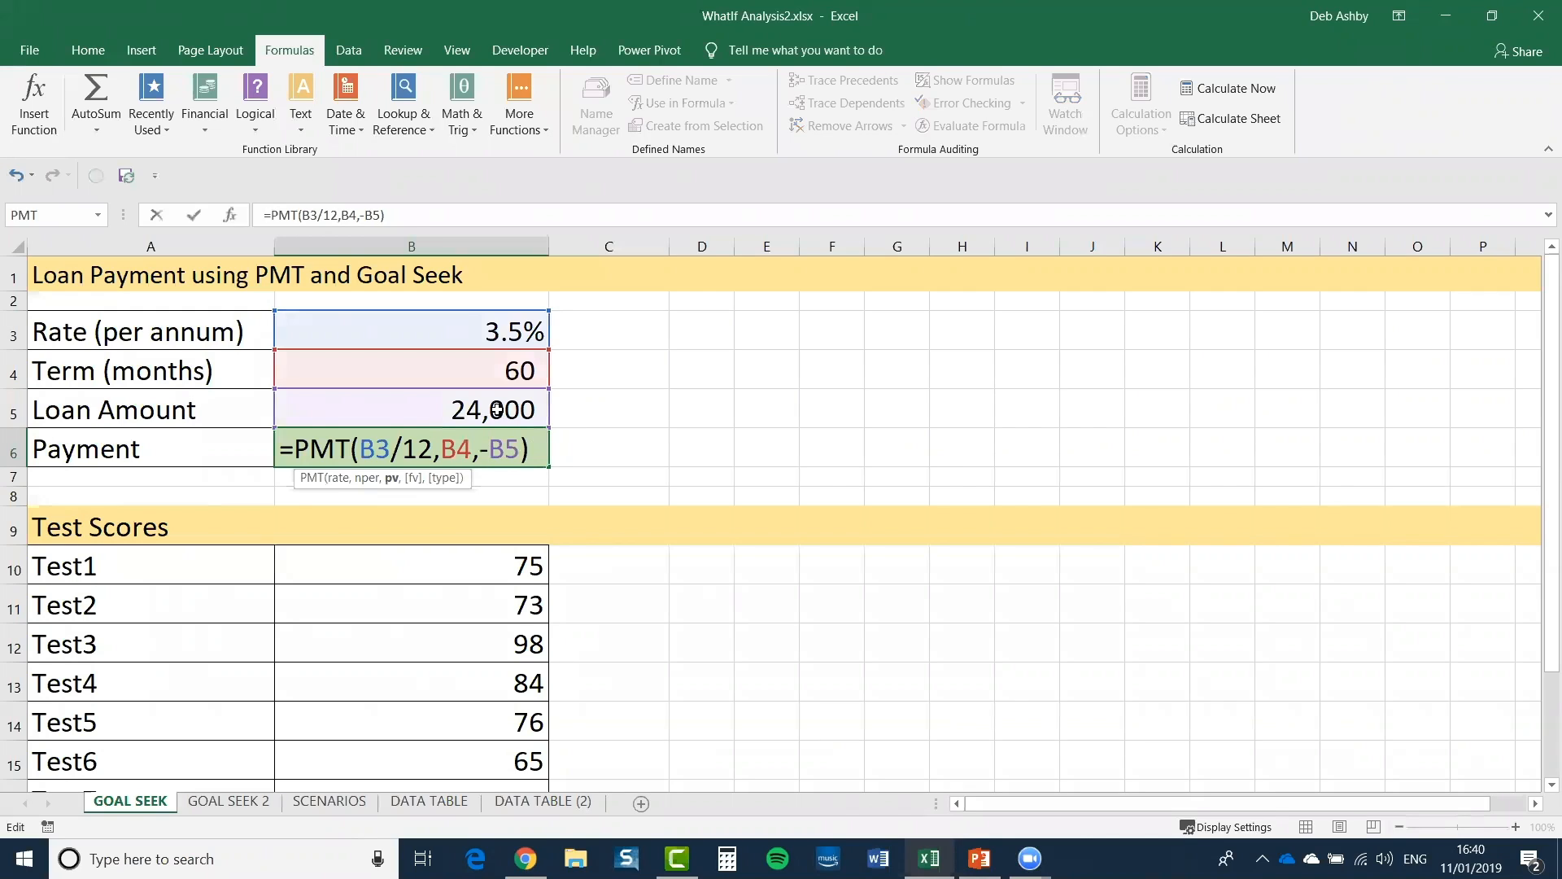
pyautogui.press('Return')
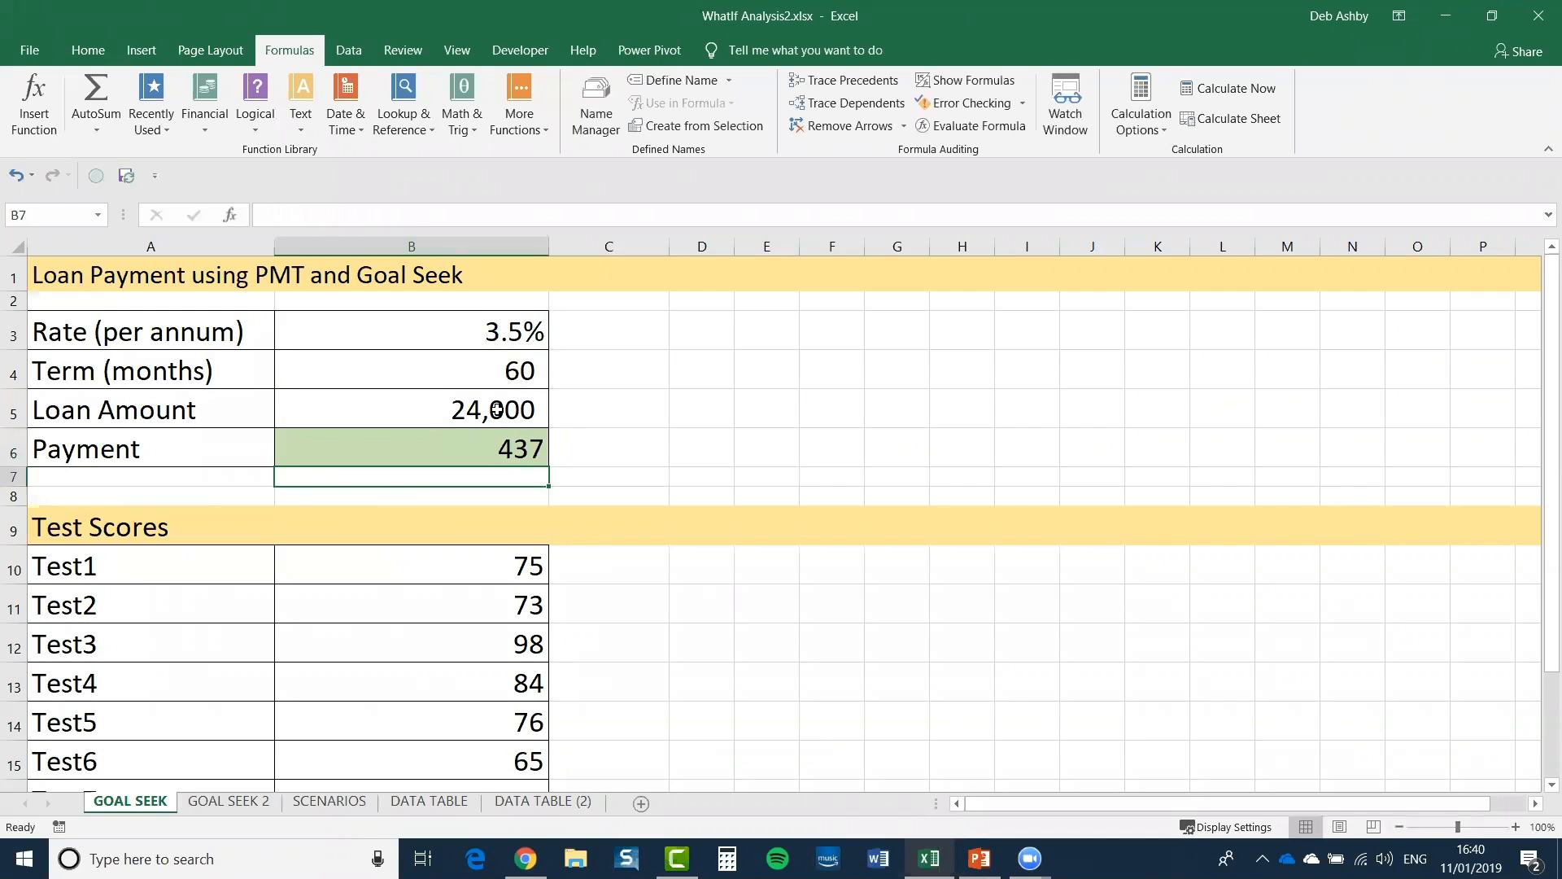
pyautogui.click(488, 451)
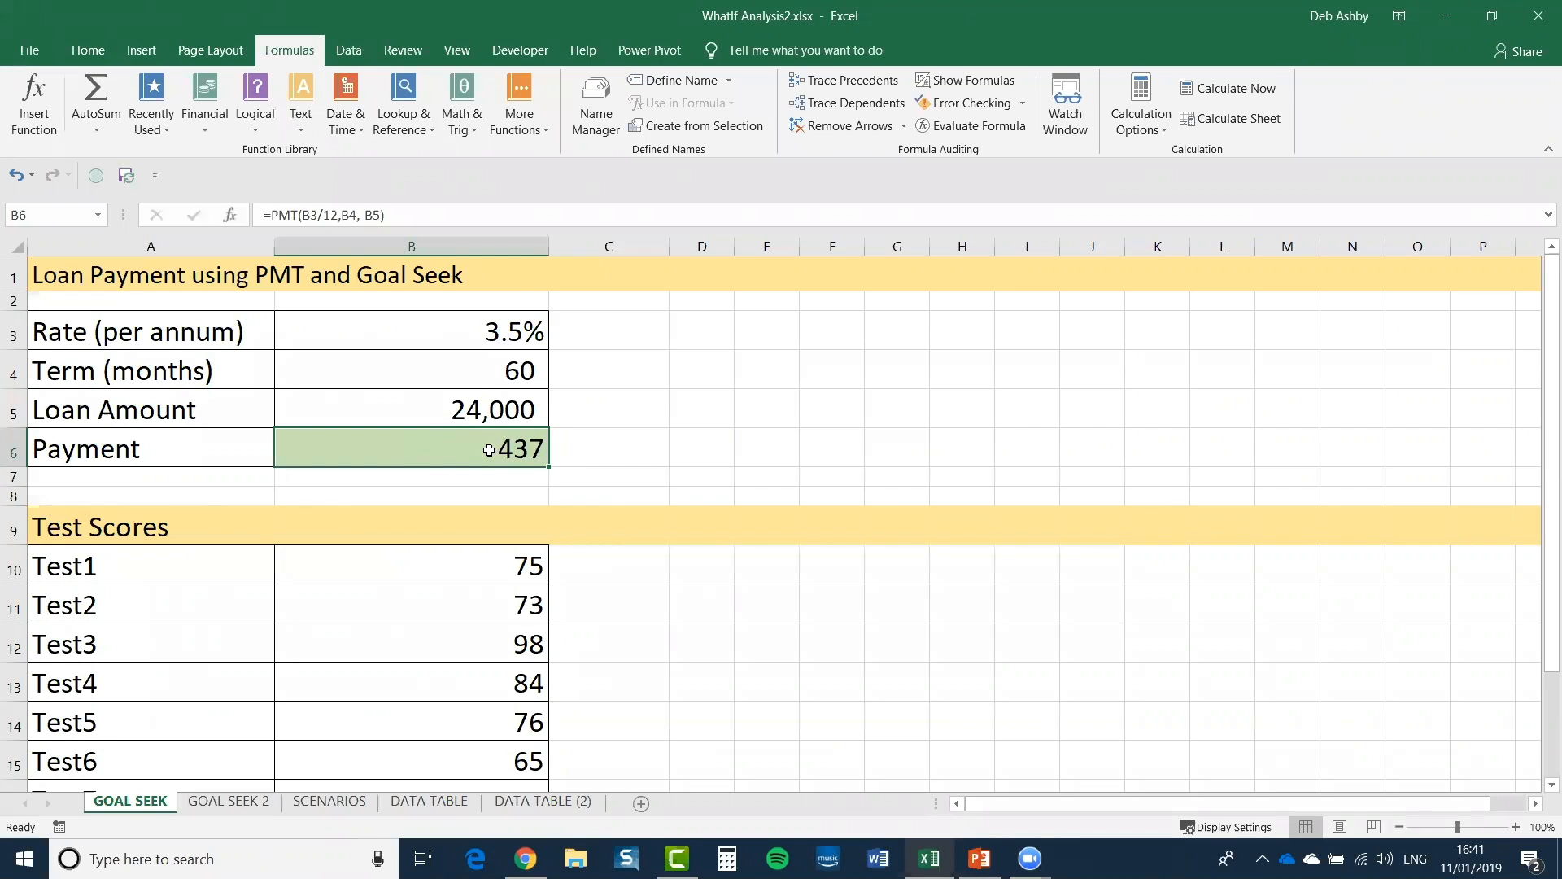
# Step: Set the loan amount in B5 to 25000
pyautogui.click(462, 416)
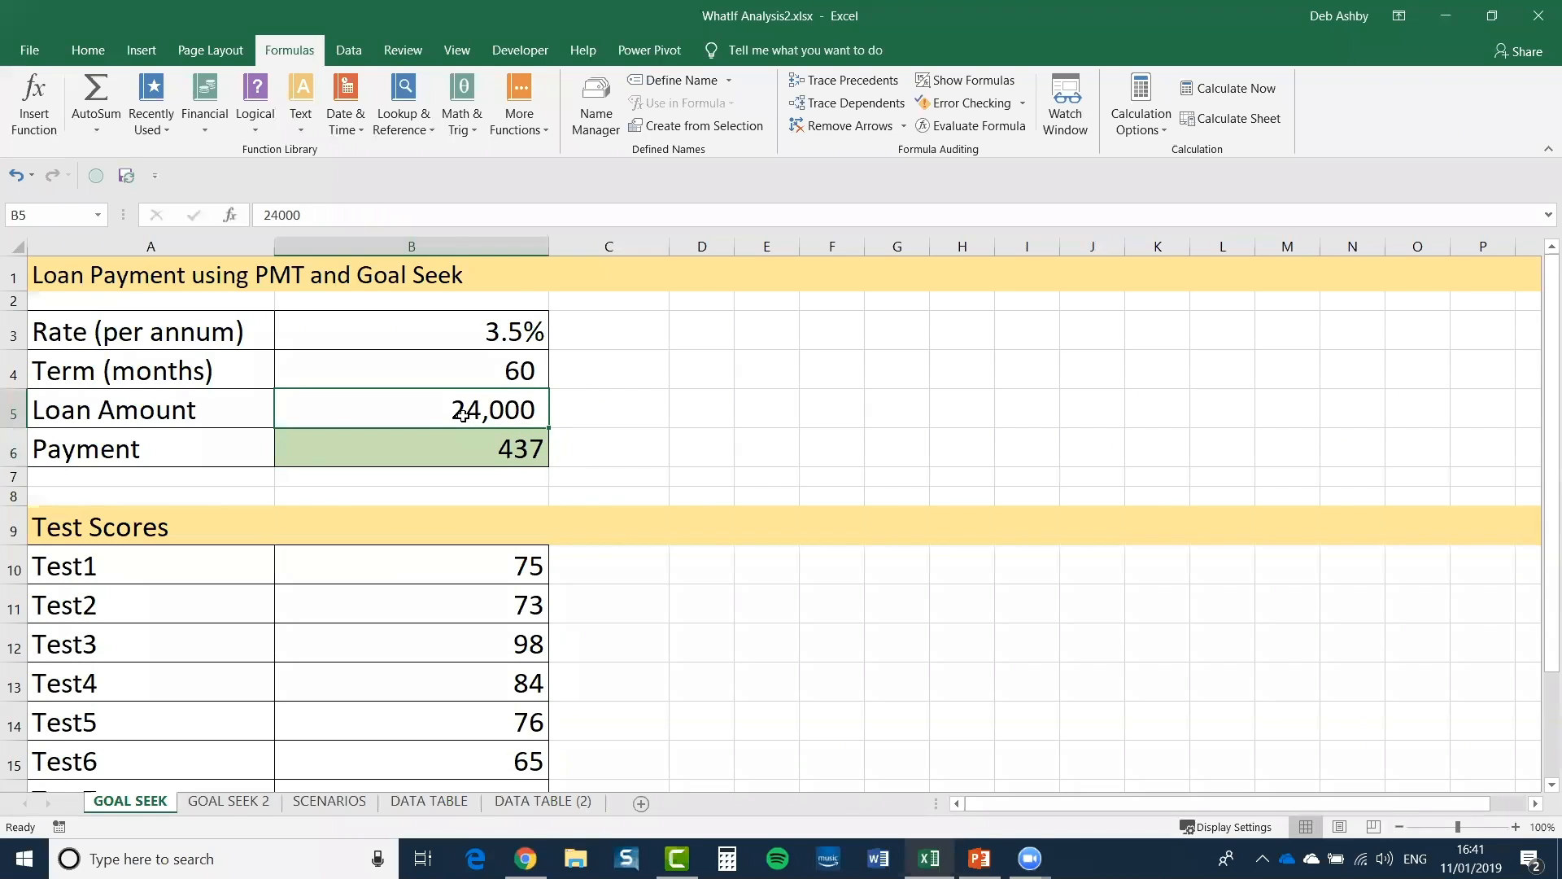
pyautogui.click(484, 369)
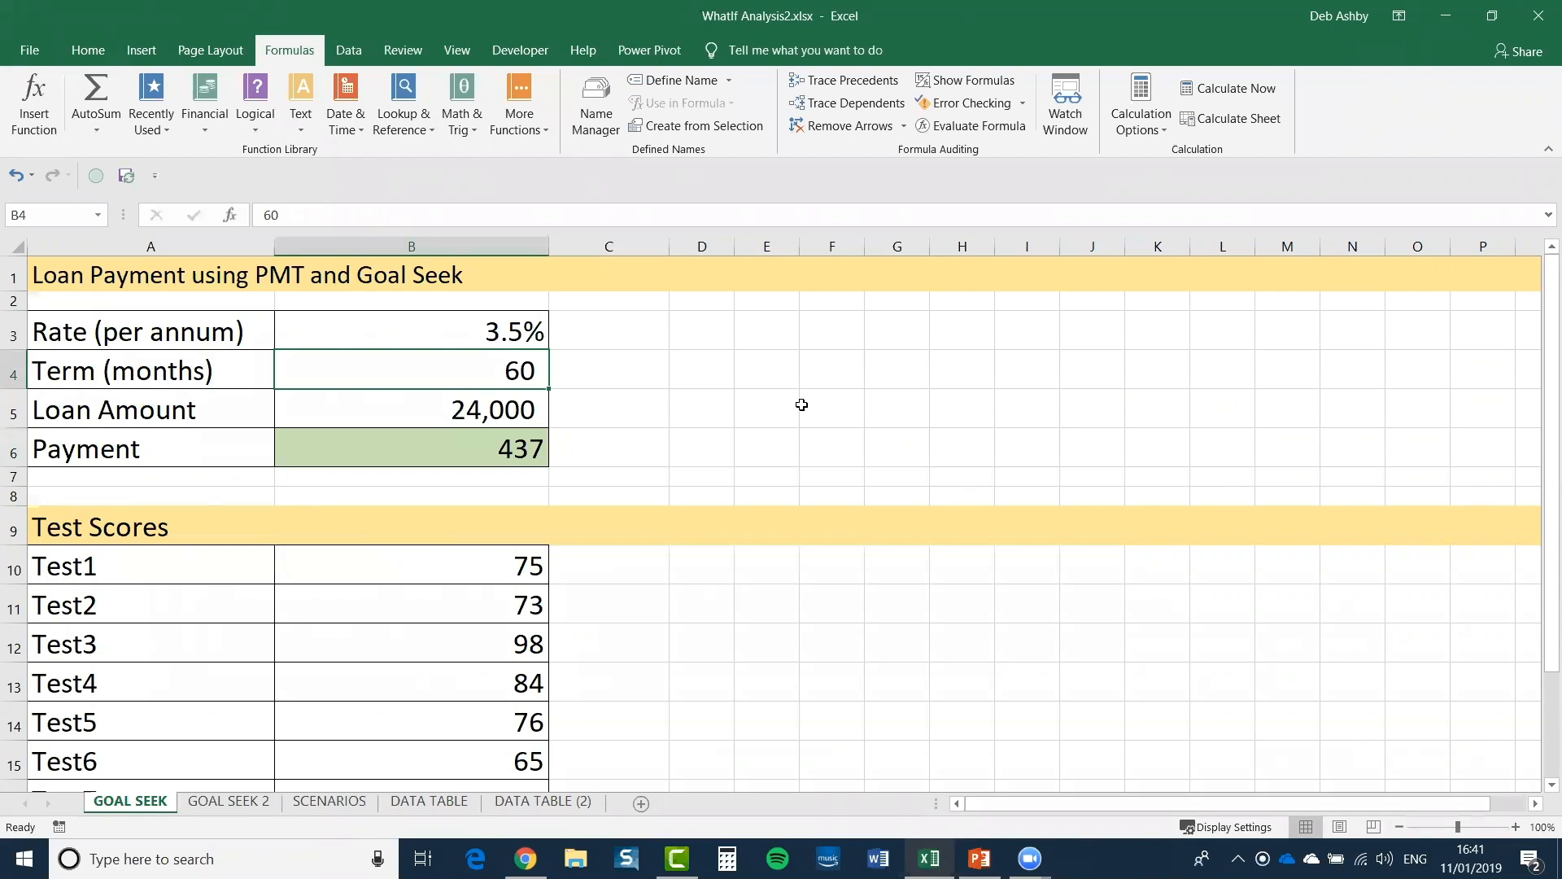
pyautogui.click(475, 419)
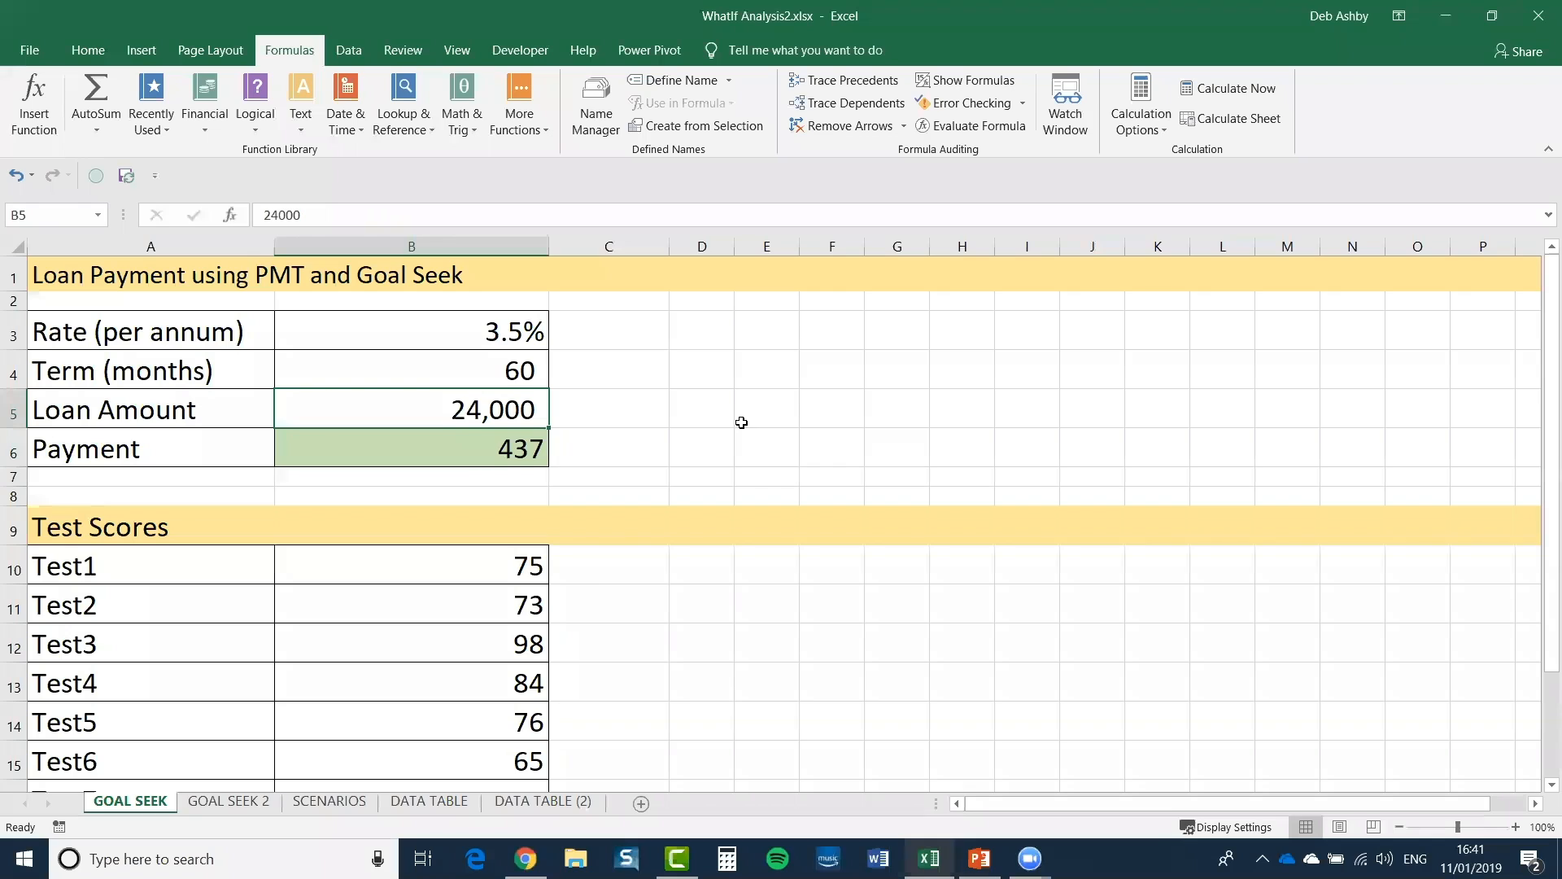
pyautogui.click(502, 445)
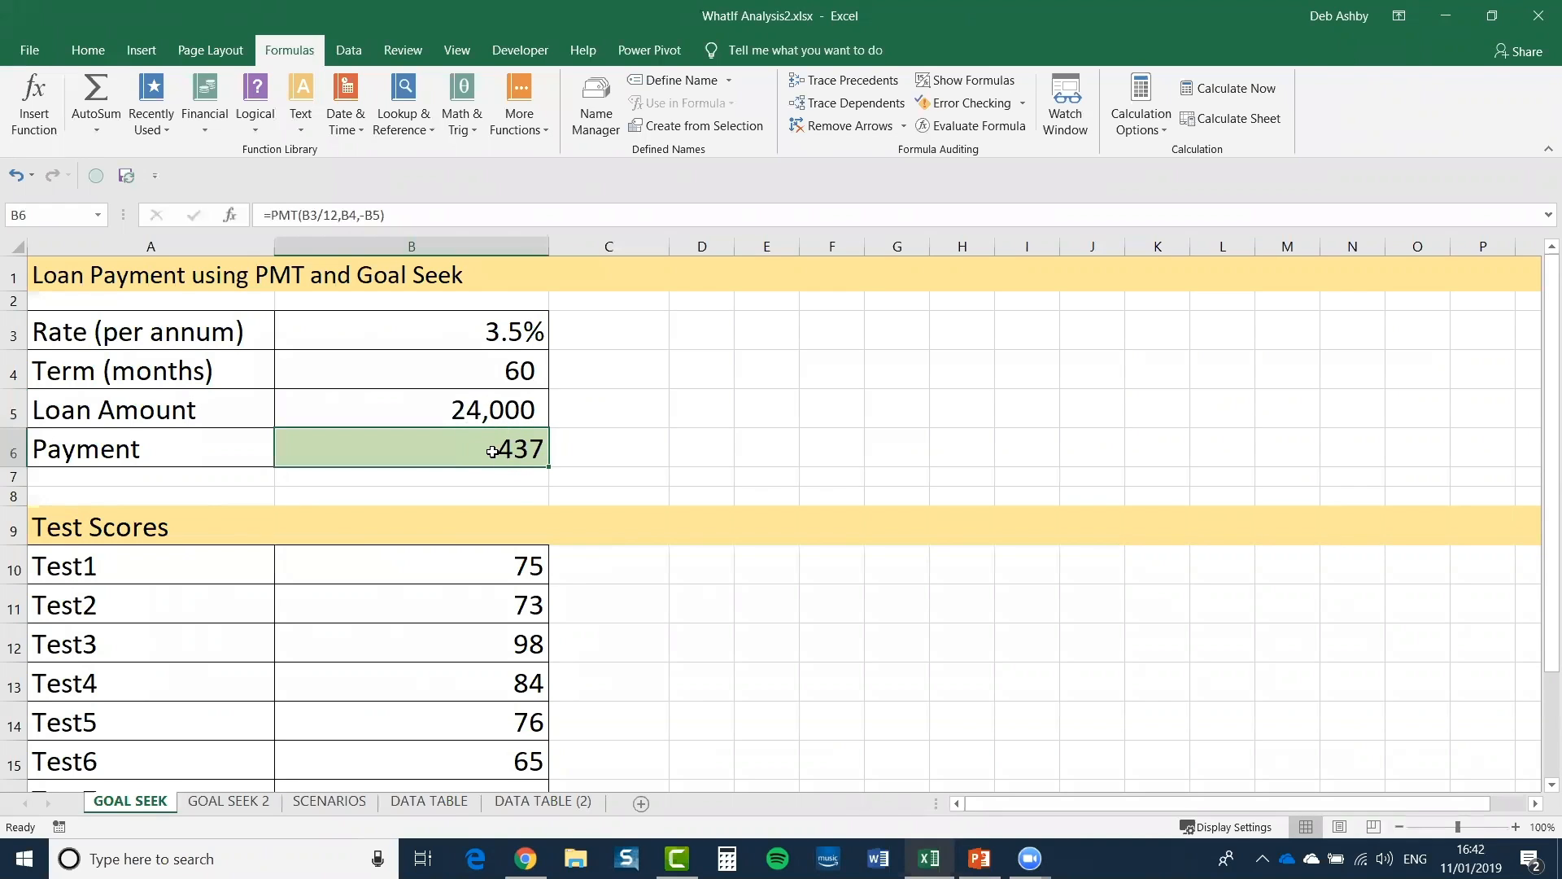
pyautogui.click(465, 413)
pyautogui.doubleClick(481, 409)
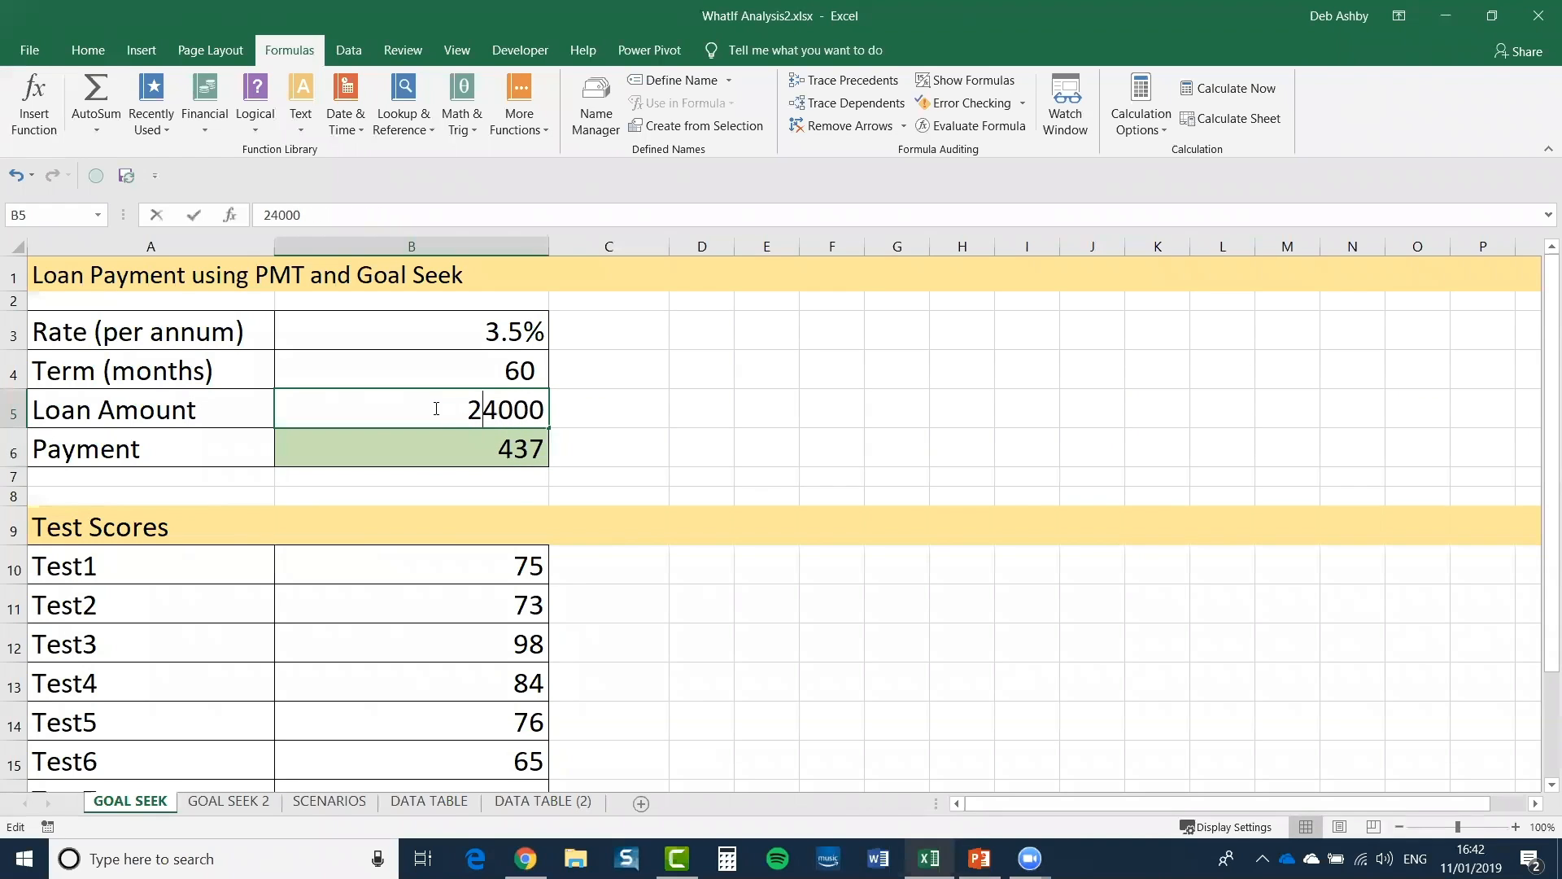
pyautogui.click(498, 411)
pyautogui.press('BackSpace')
pyautogui.write('5')
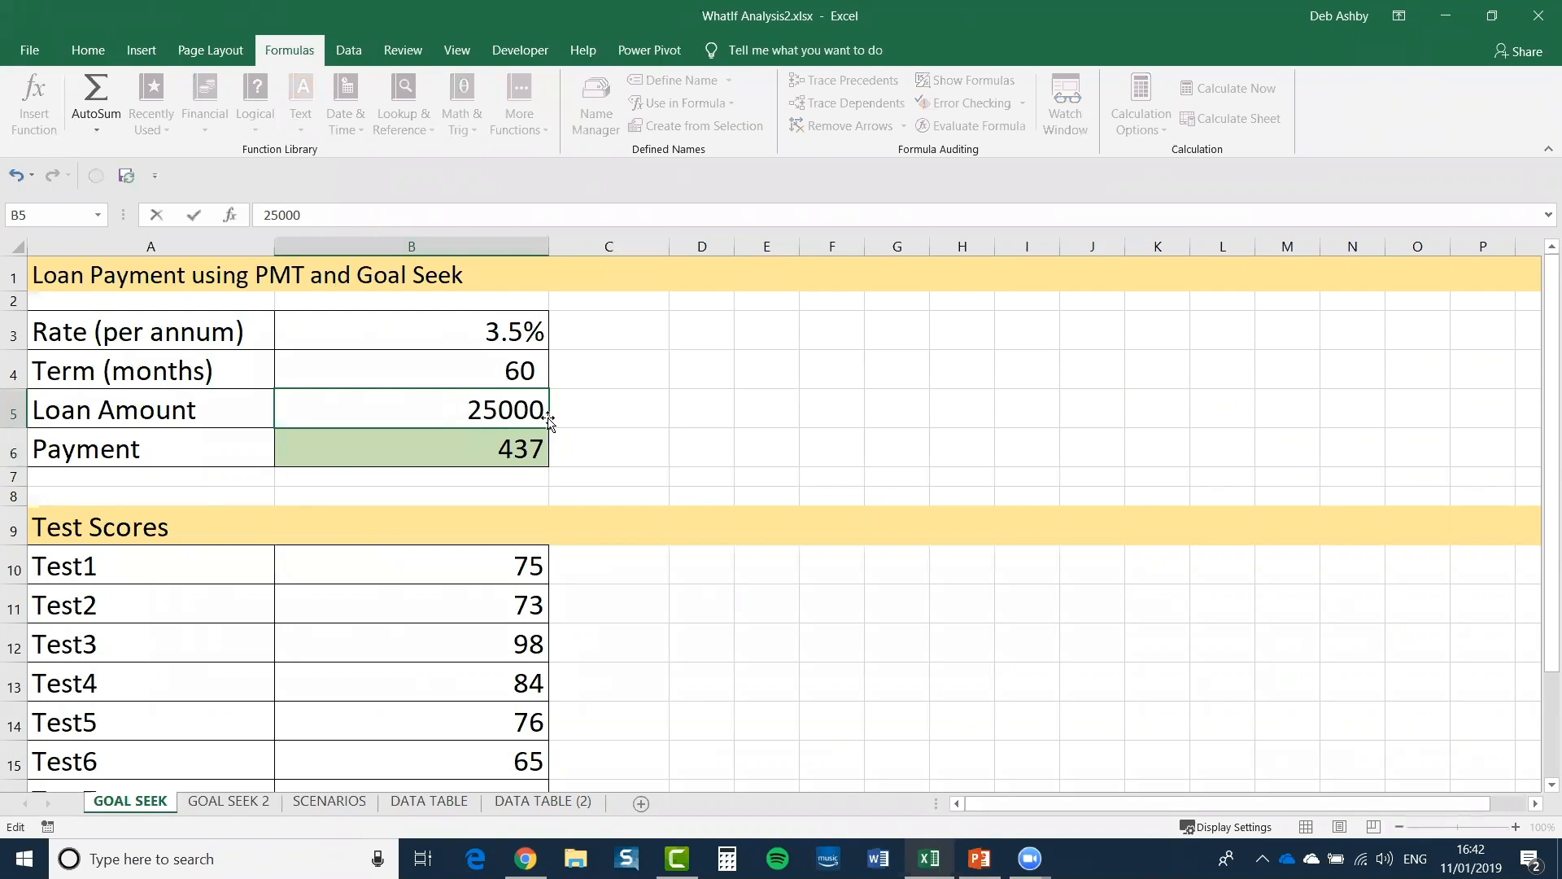
pyautogui.press('Return')
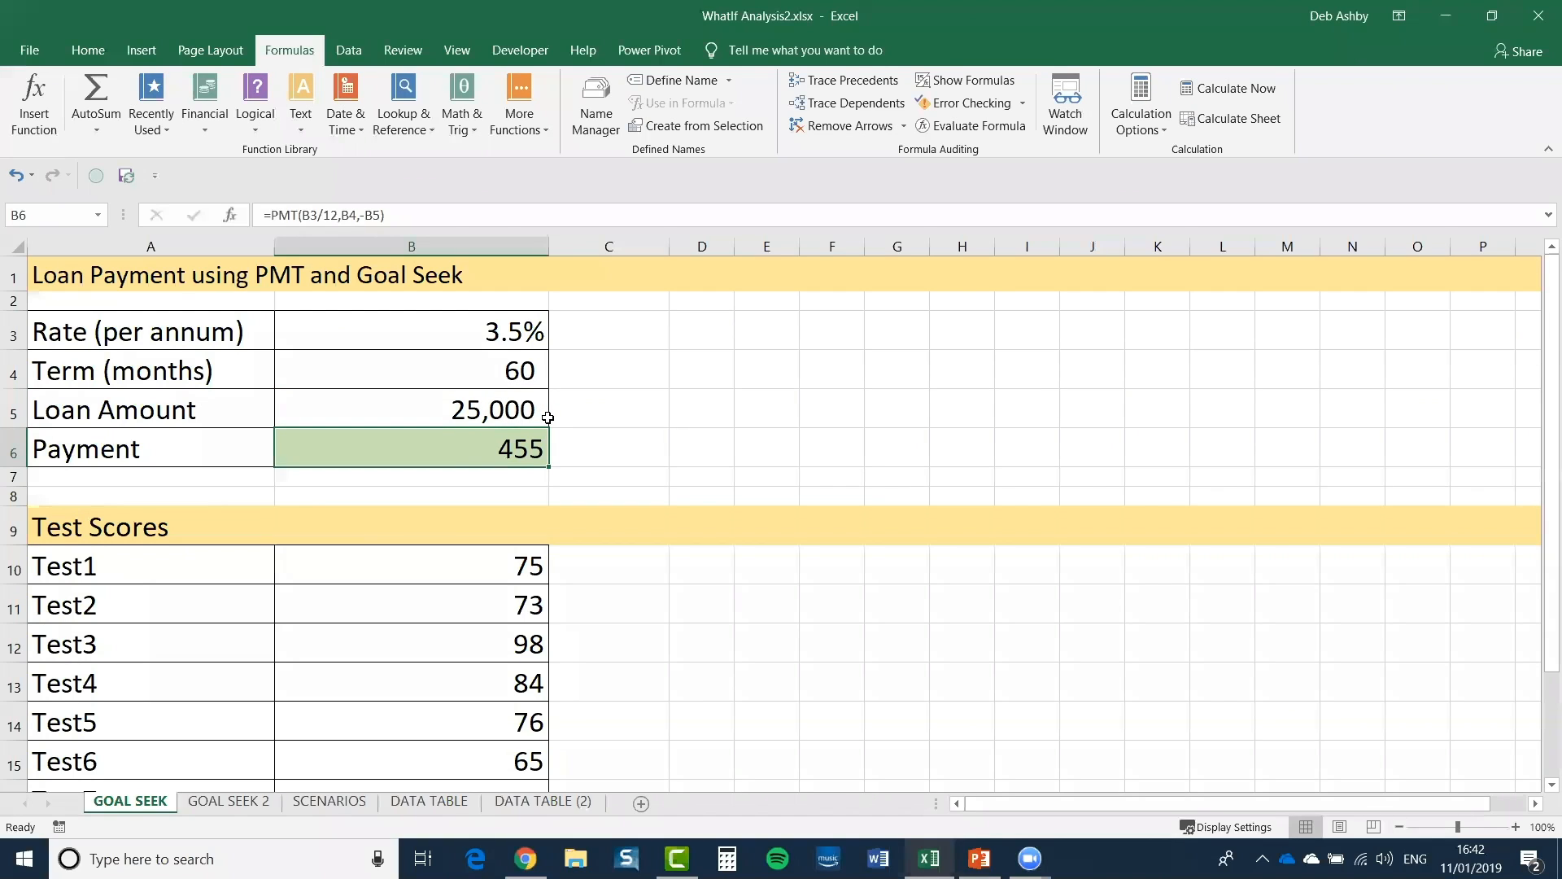
# Step: Set the loan amount in B5 to 26000
pyautogui.doubleClick(481, 408)
pyautogui.press('Left')
pyautogui.press('Left')
pyautogui.press('Left')
pyautogui.press('BackSpace')
pyautogui.write('6')
pyautogui.press('Return')
# Step: Run Goal Seek to bring payment cell B6 to 500 by changing loan amount cell B5, and accept the solution
pyautogui.click(352, 49)
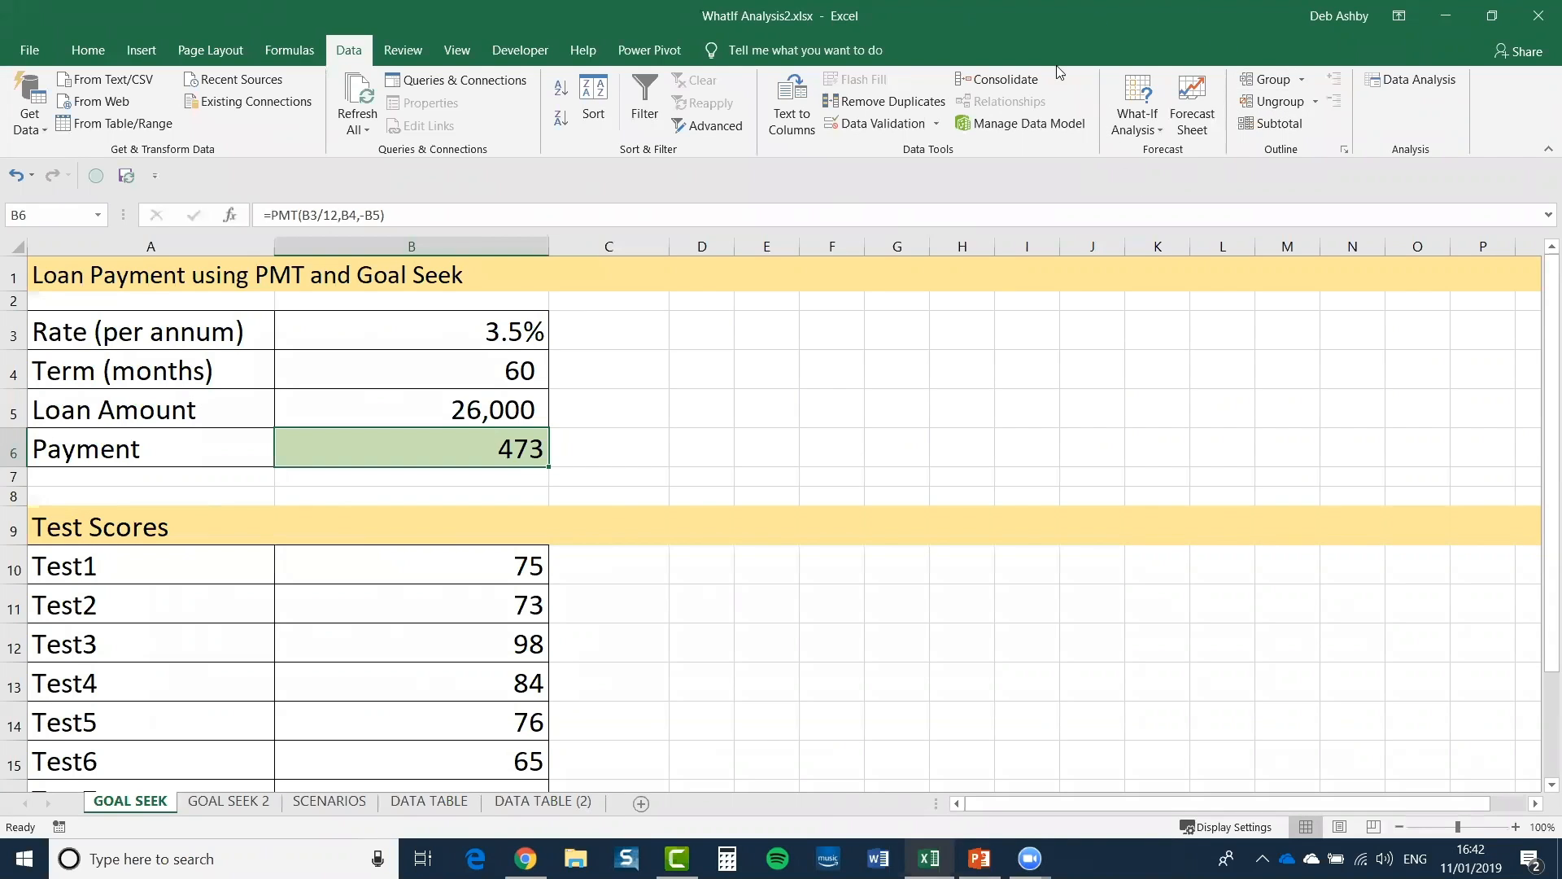
pyautogui.click(1158, 124)
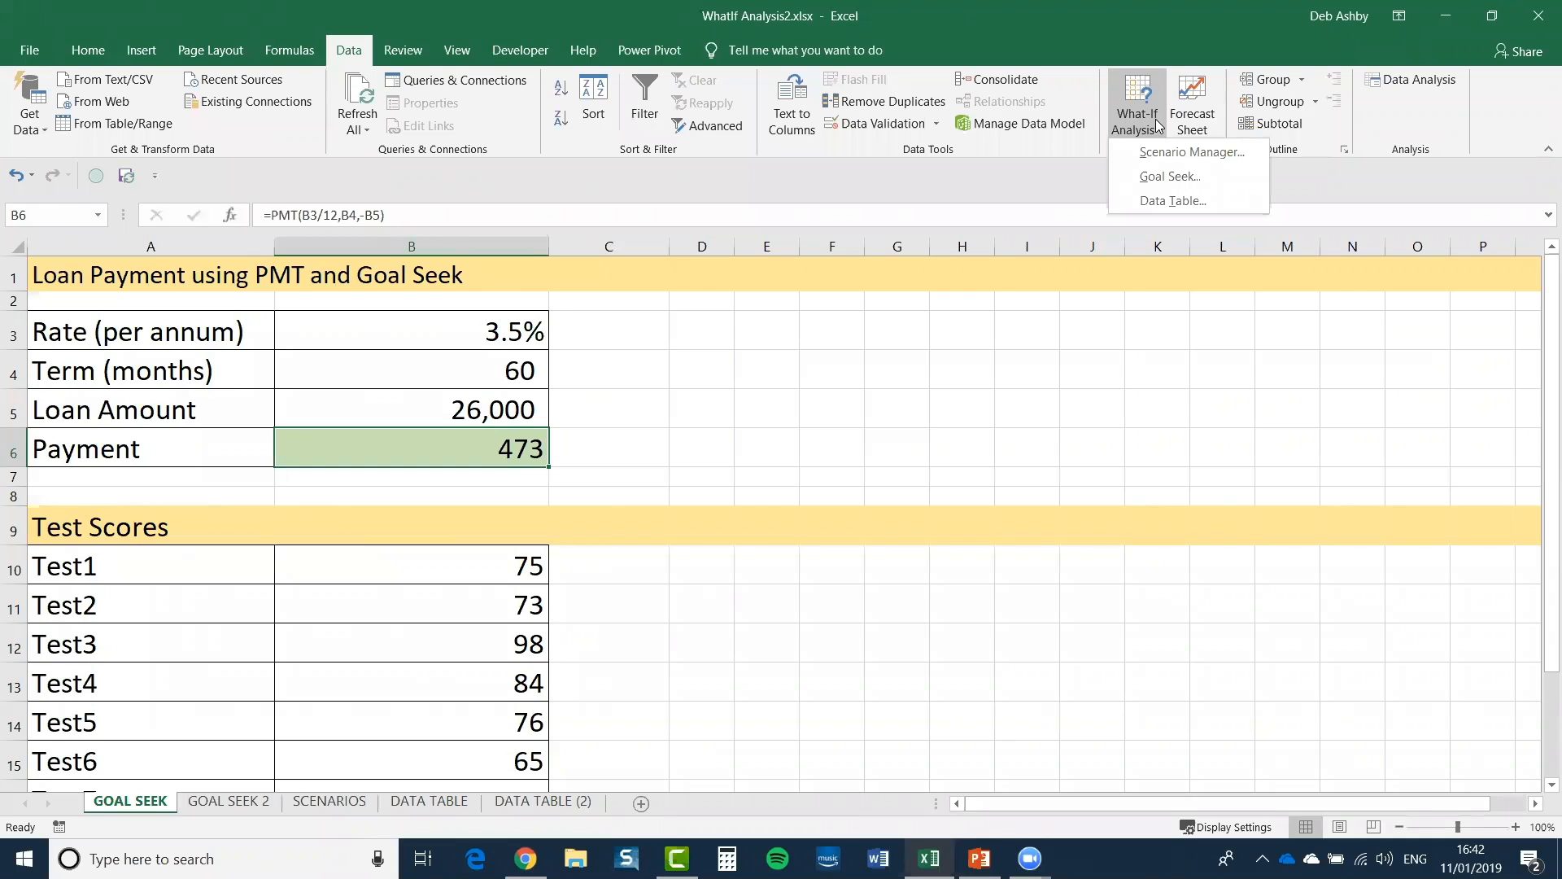
pyautogui.click(1217, 176)
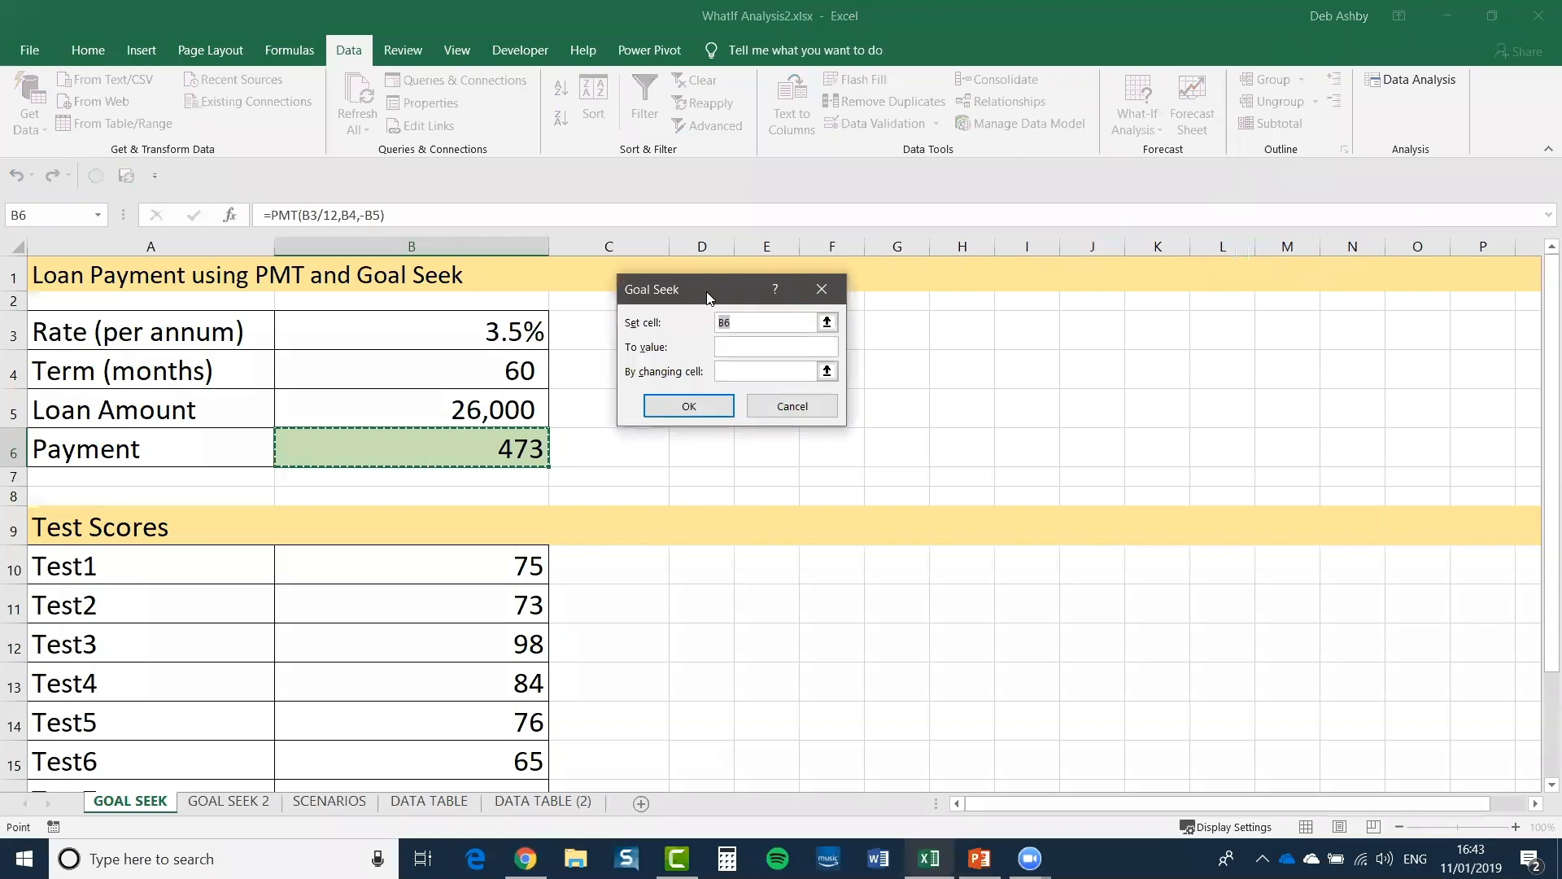
pyautogui.moveTo(743, 302); pyautogui.dragTo(856, 278)
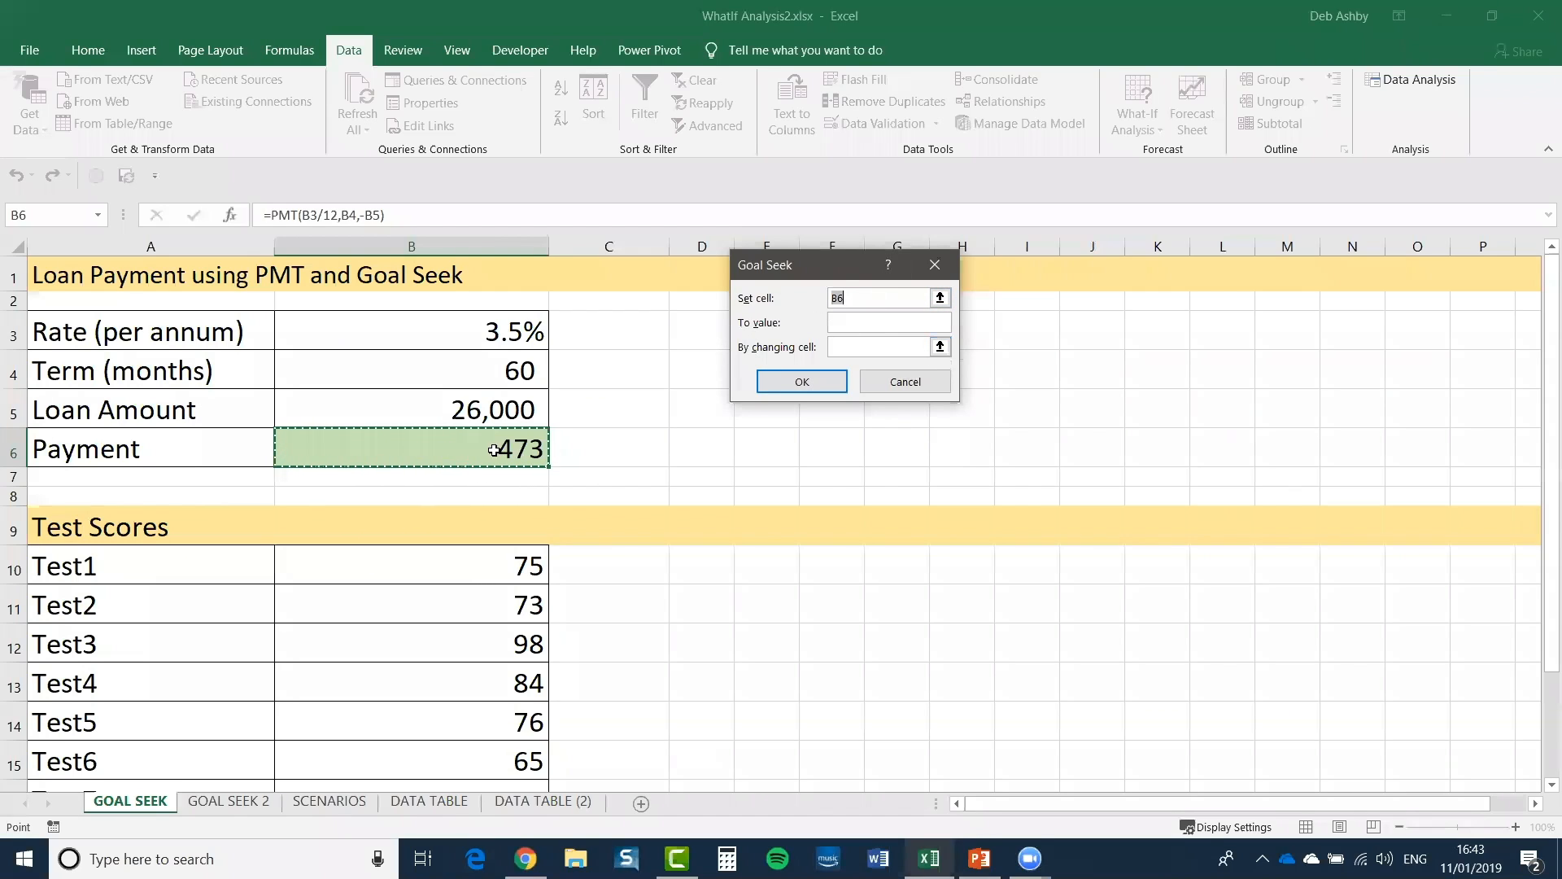
pyautogui.click(846, 323)
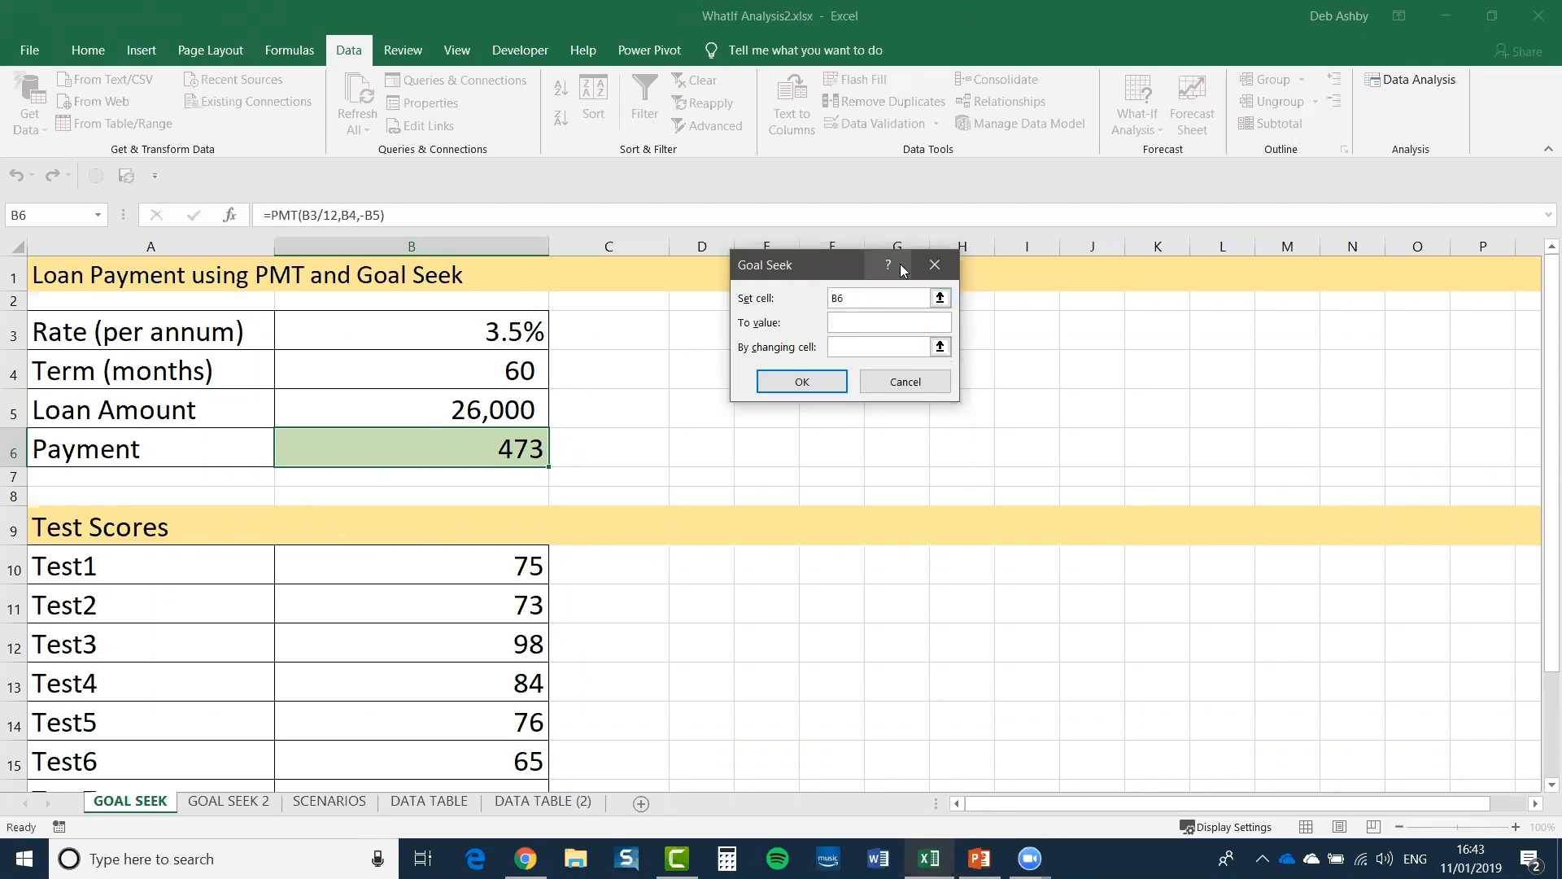
pyautogui.write('500')
pyautogui.click(838, 346)
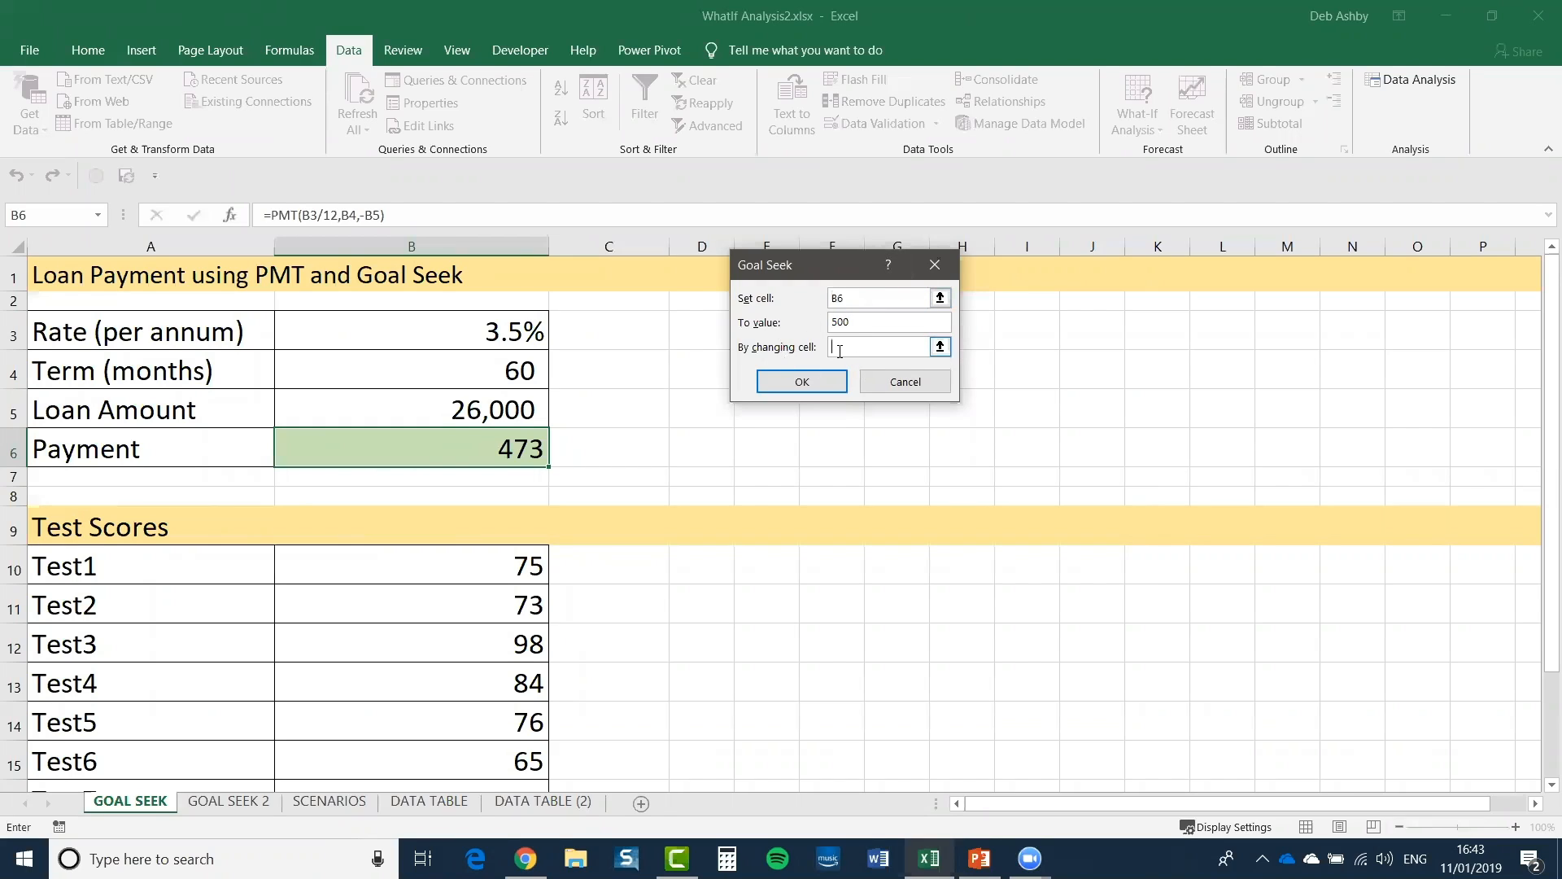
pyautogui.click(453, 405)
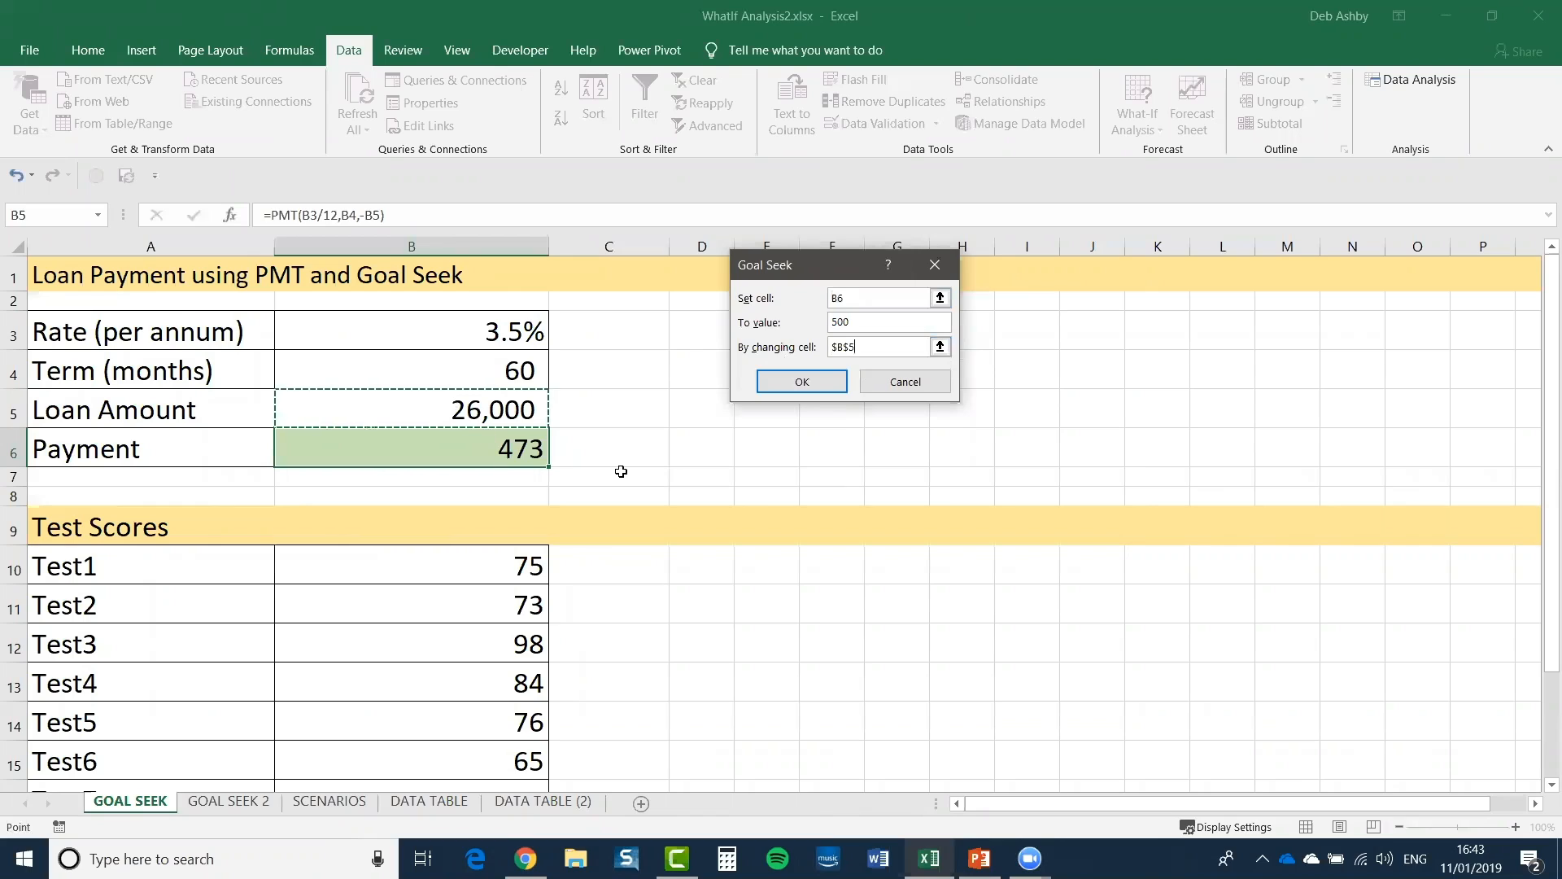
pyautogui.click(827, 384)
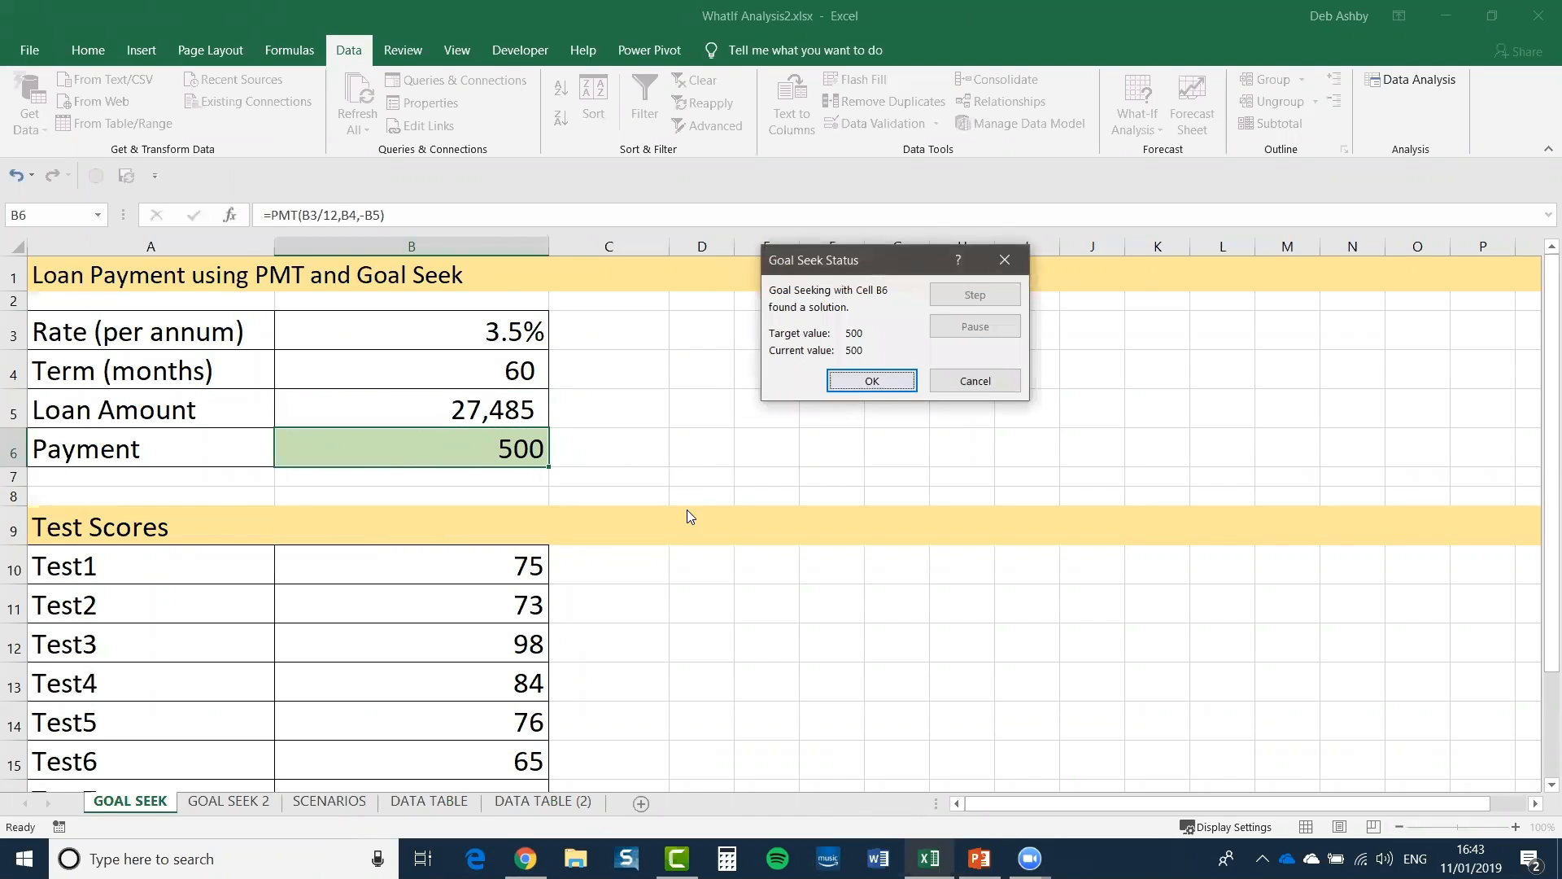
pyautogui.click(879, 385)
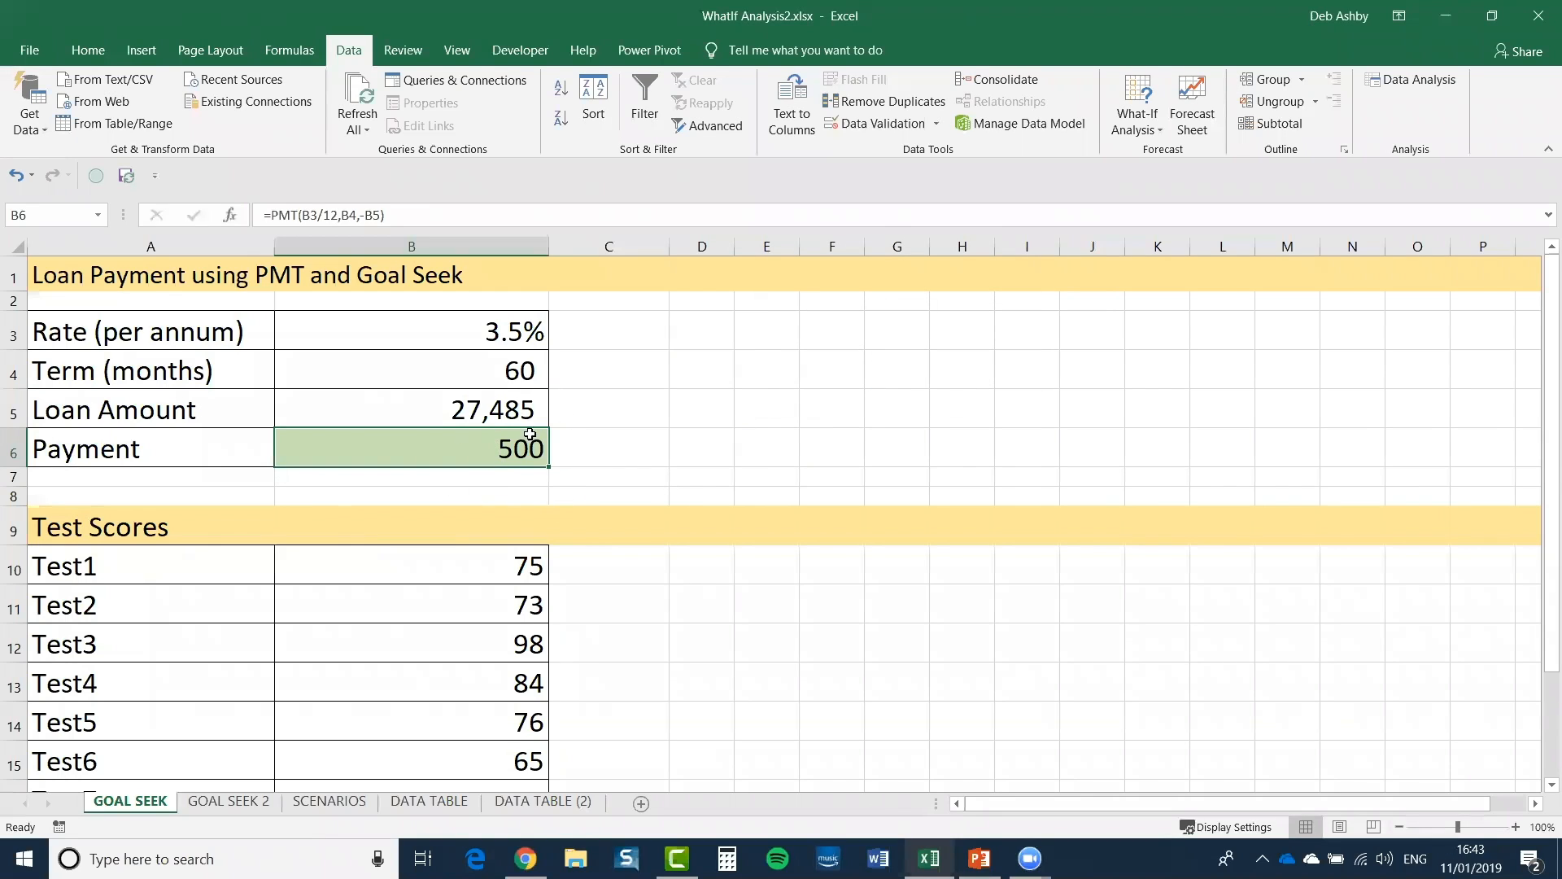
# Step: Undo the Goal Seek change to the loan amount and select payment cell B6
pyautogui.click(462, 411)
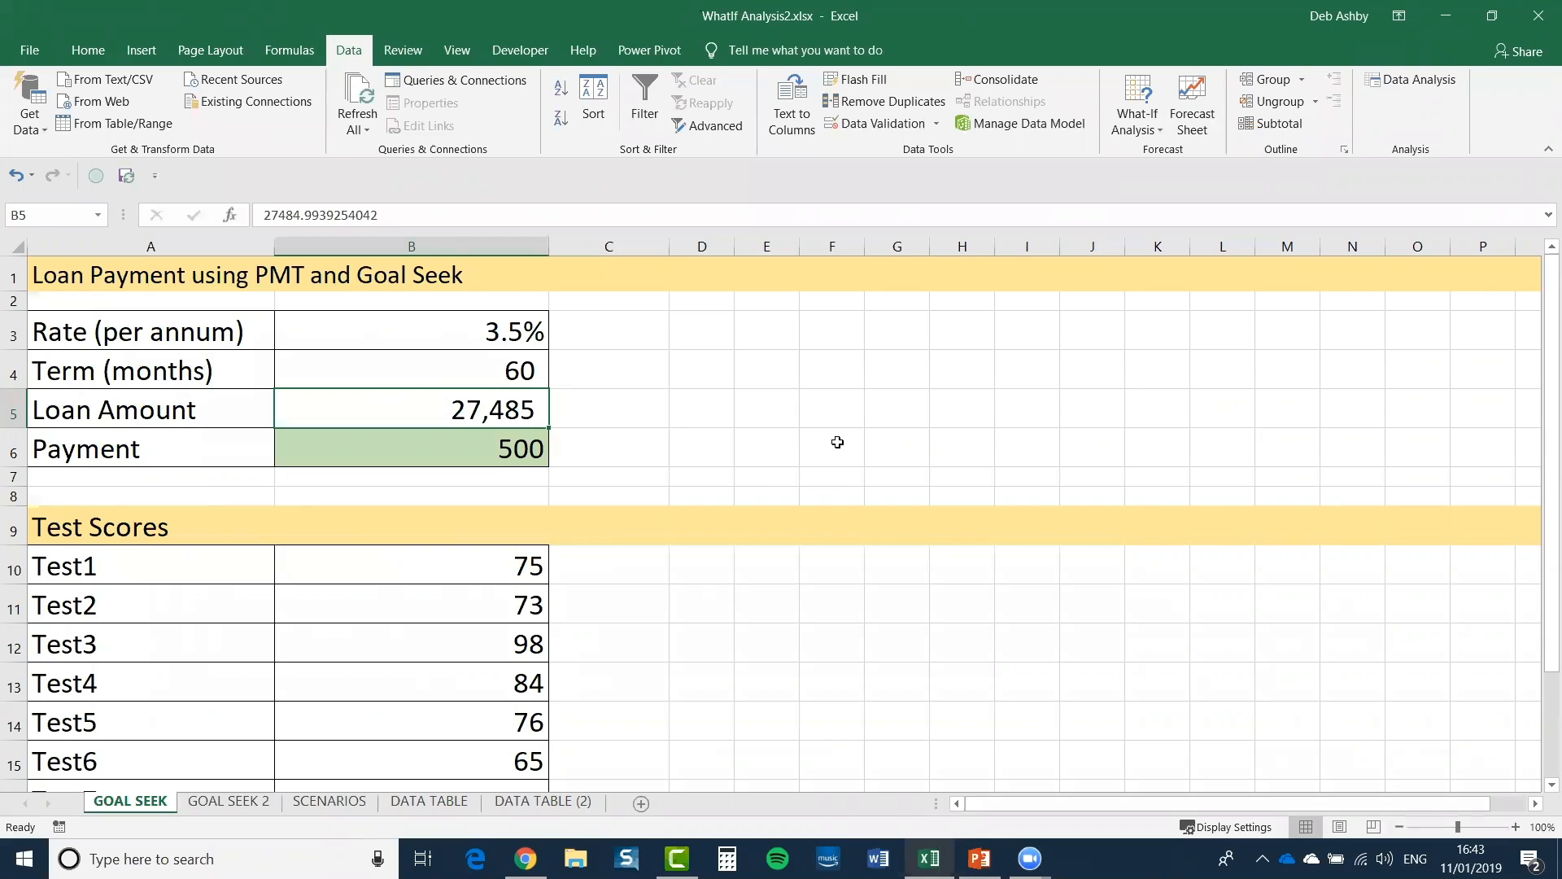
pyautogui.click(491, 368)
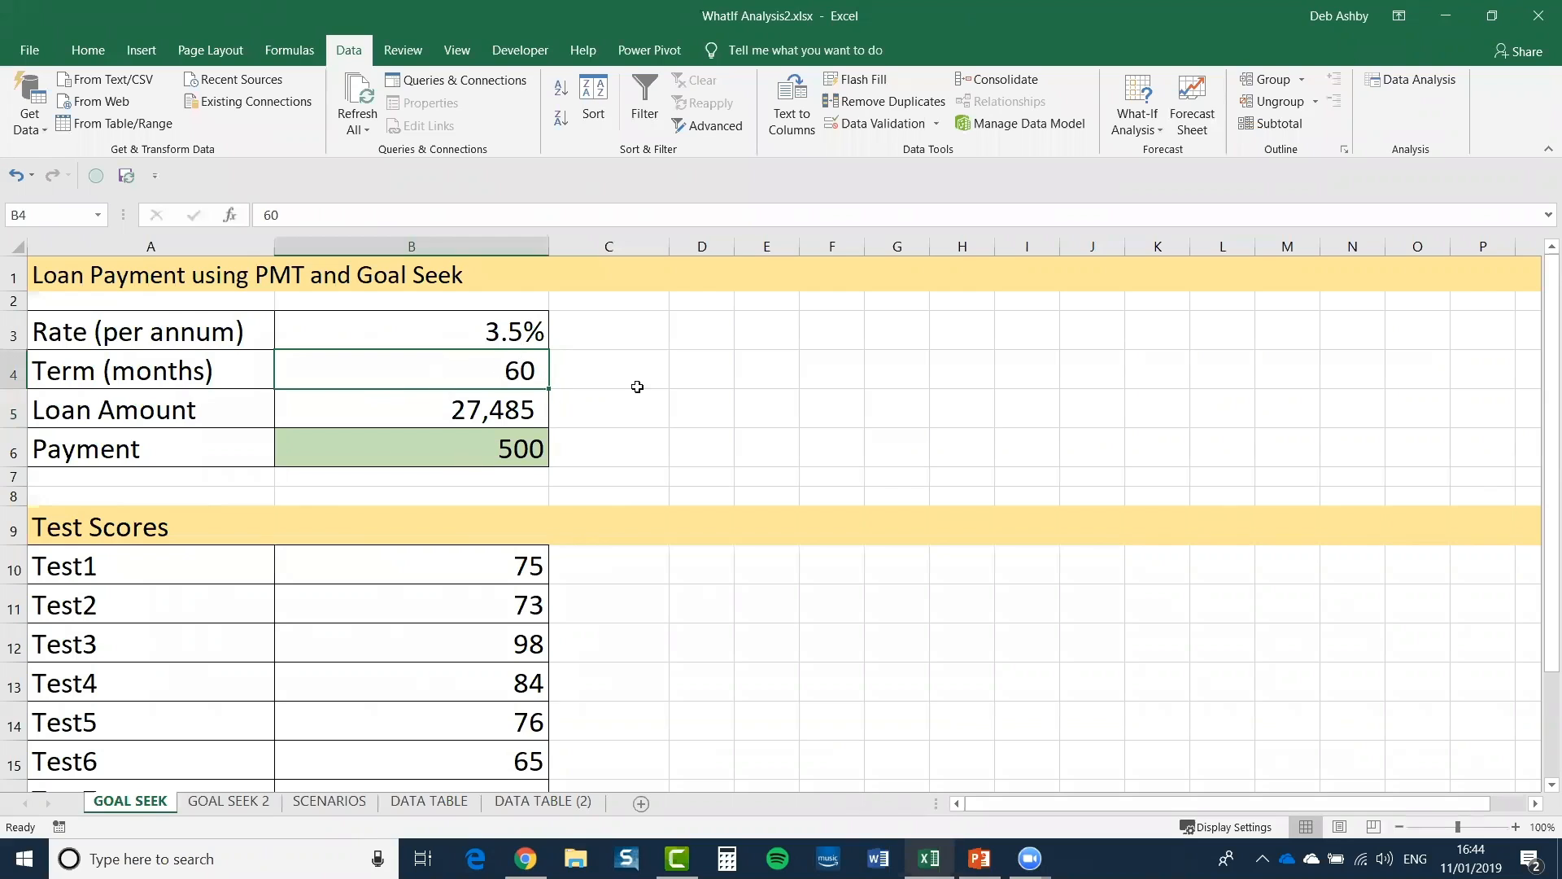
pyautogui.click(15, 175)
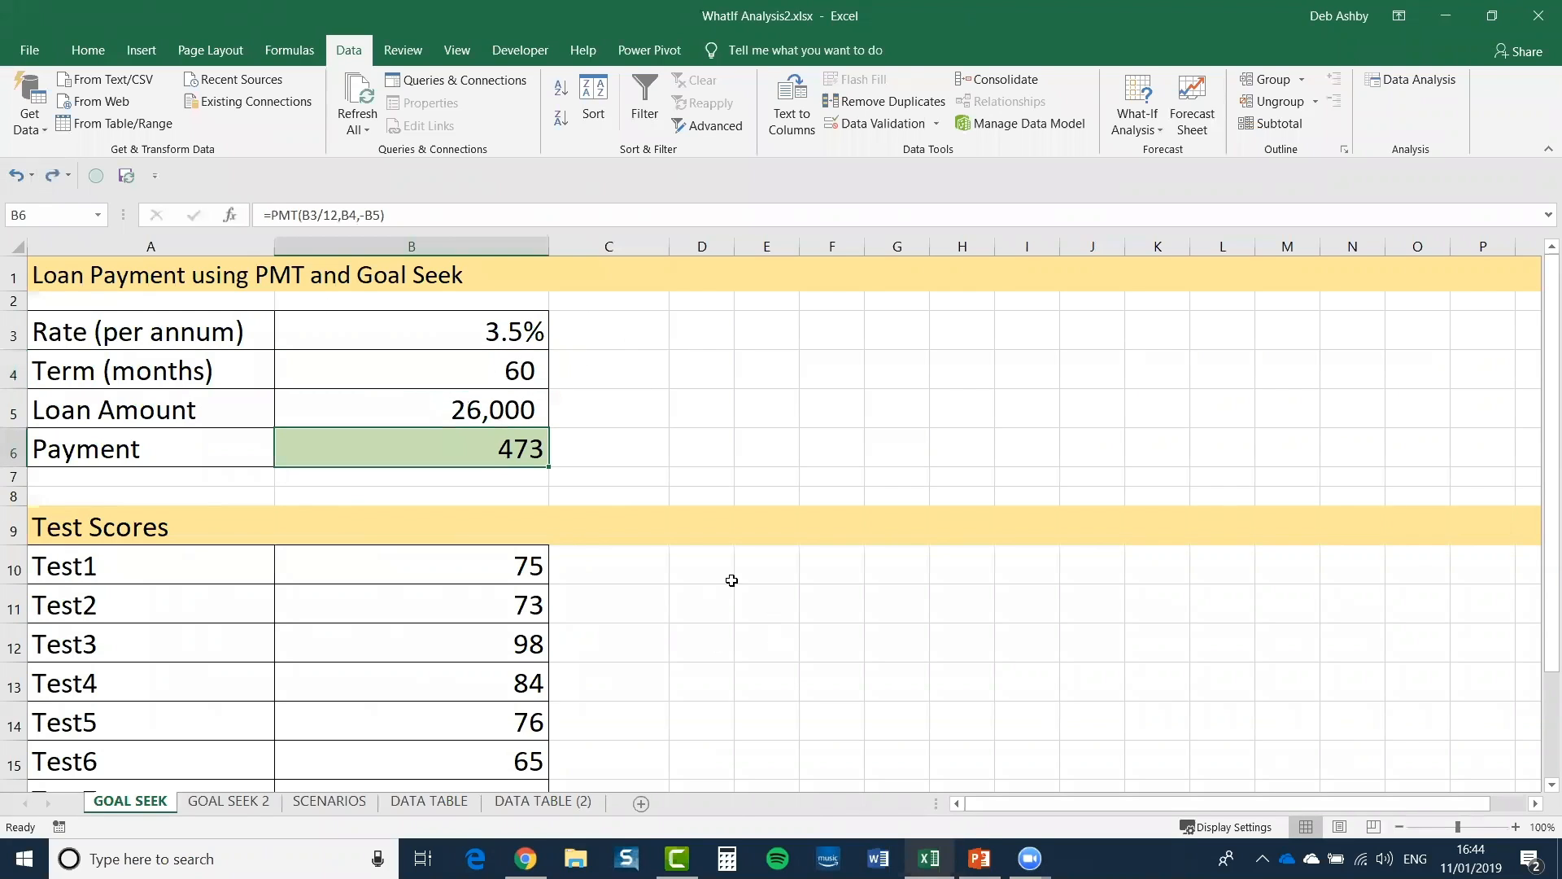
pyautogui.click(449, 376)
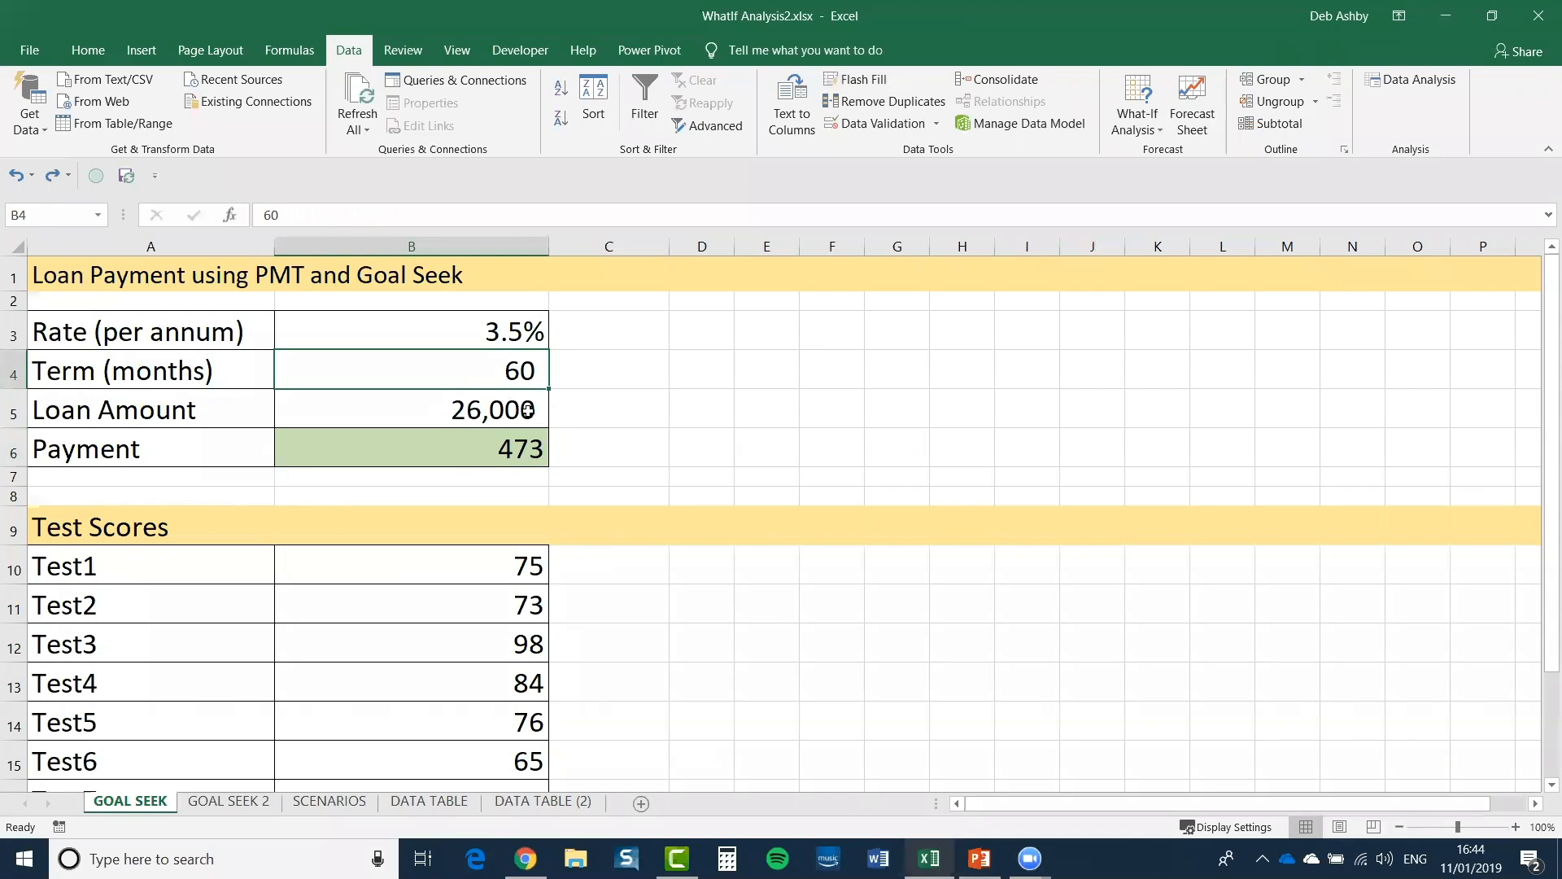
pyautogui.click(449, 449)
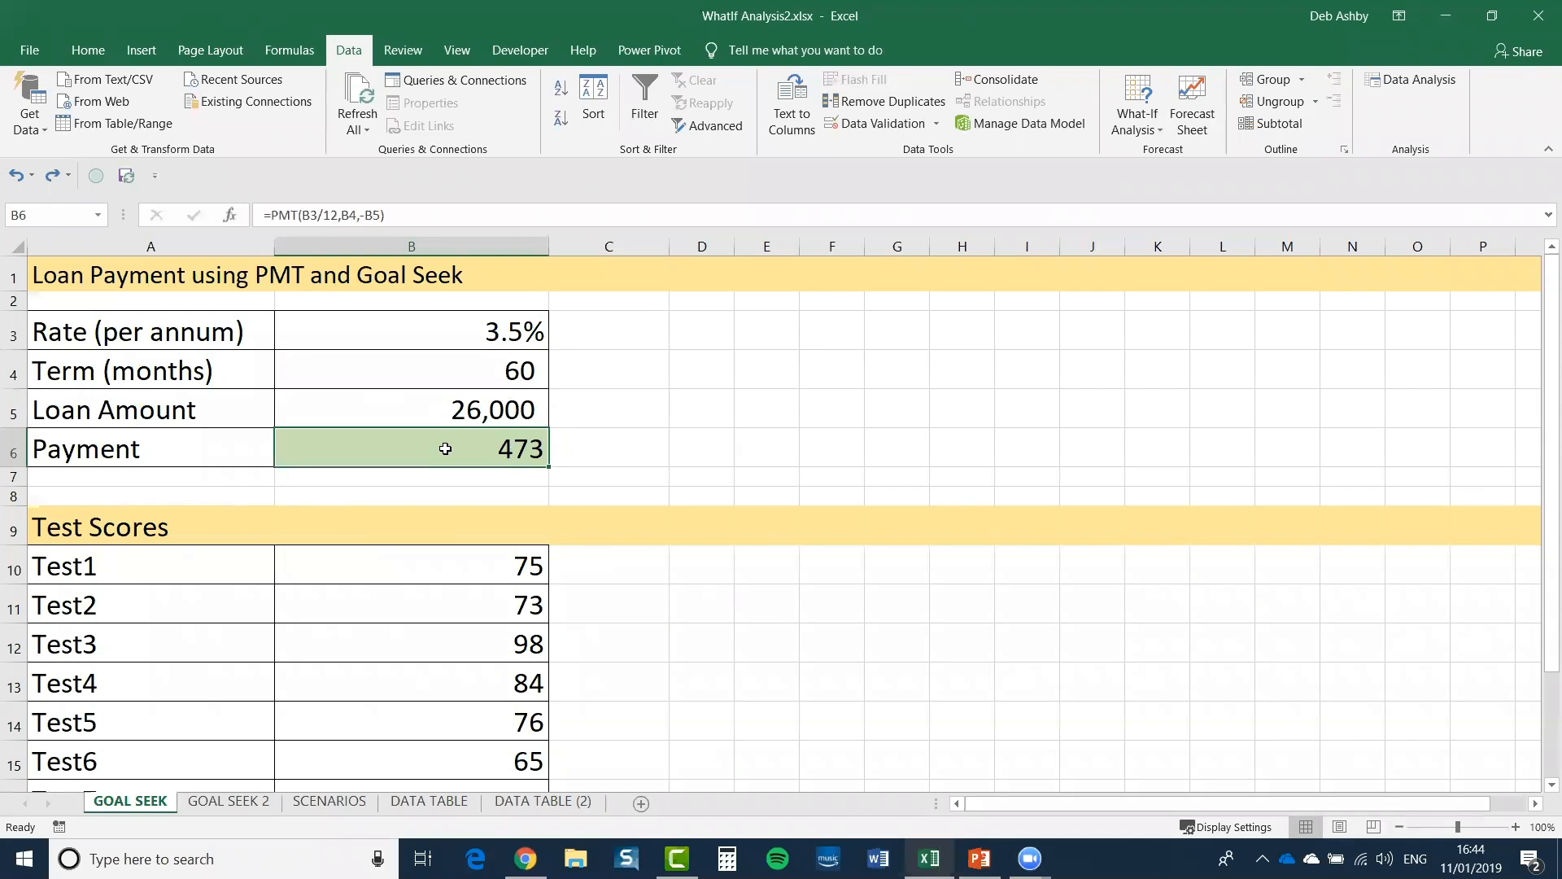
# Step: Run Goal Seek to bring payment cell B6 to 500 by changing term cell B4, and accept the solution
pyautogui.click(1149, 120)
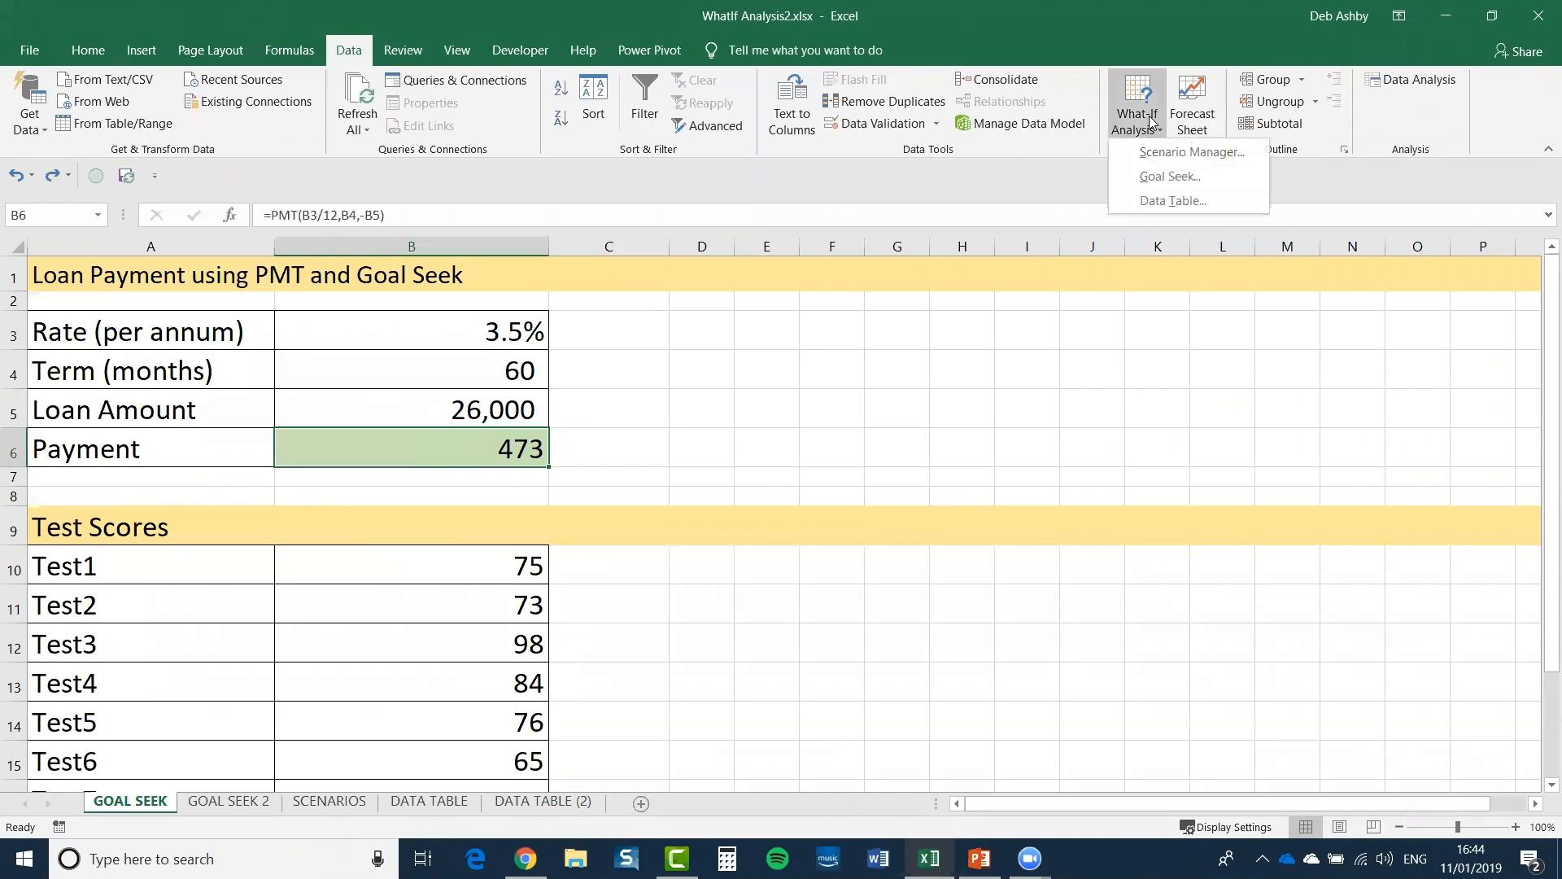
pyautogui.click(1150, 178)
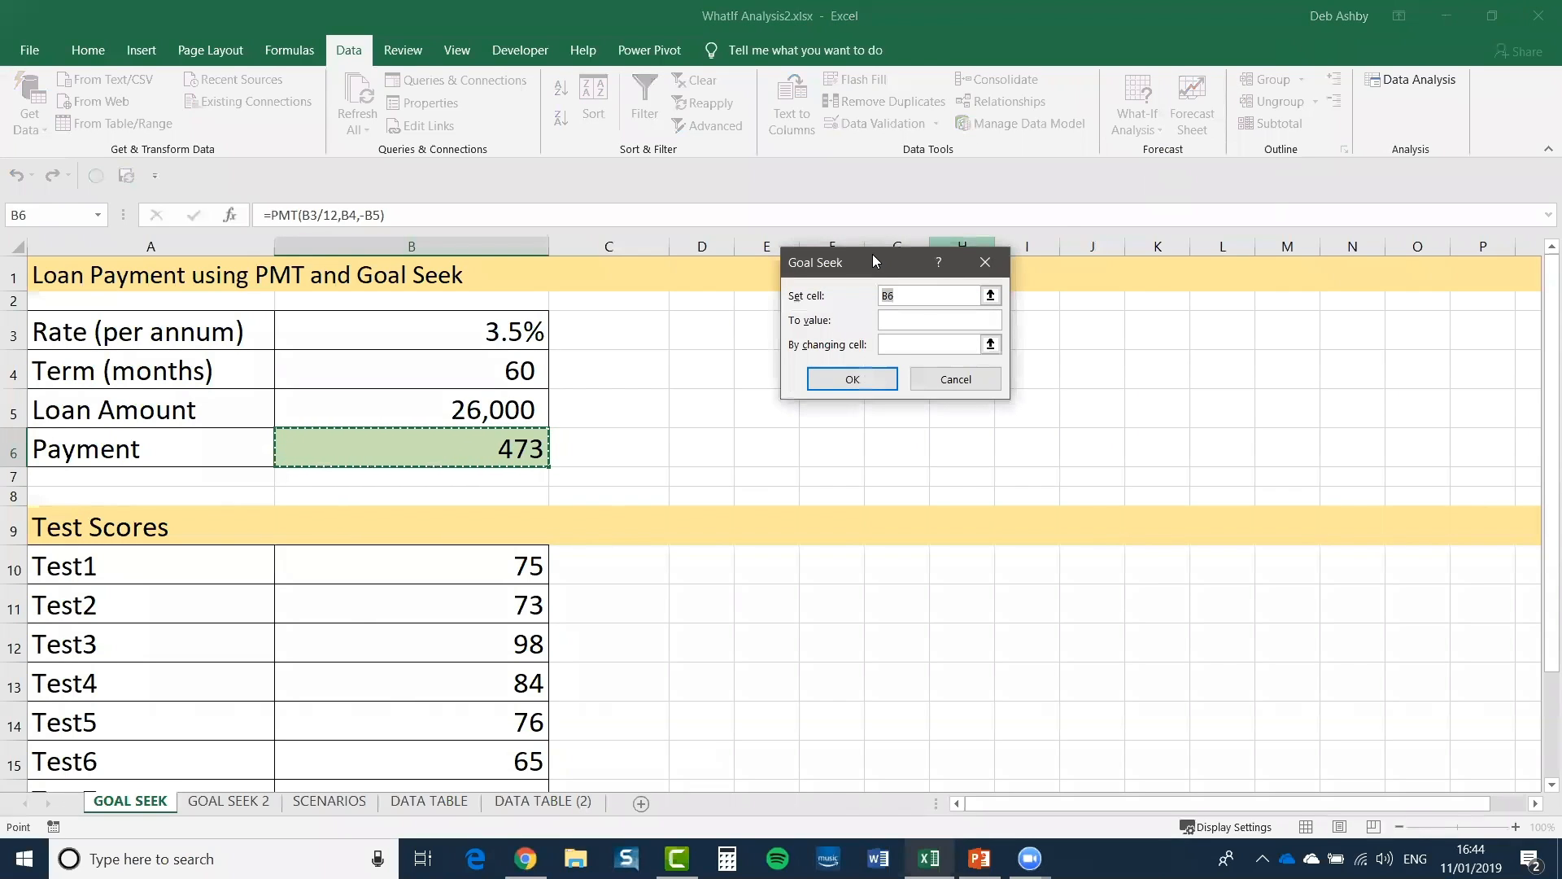
pyautogui.moveTo(873, 253); pyautogui.dragTo(787, 284)
pyautogui.press('Tab')
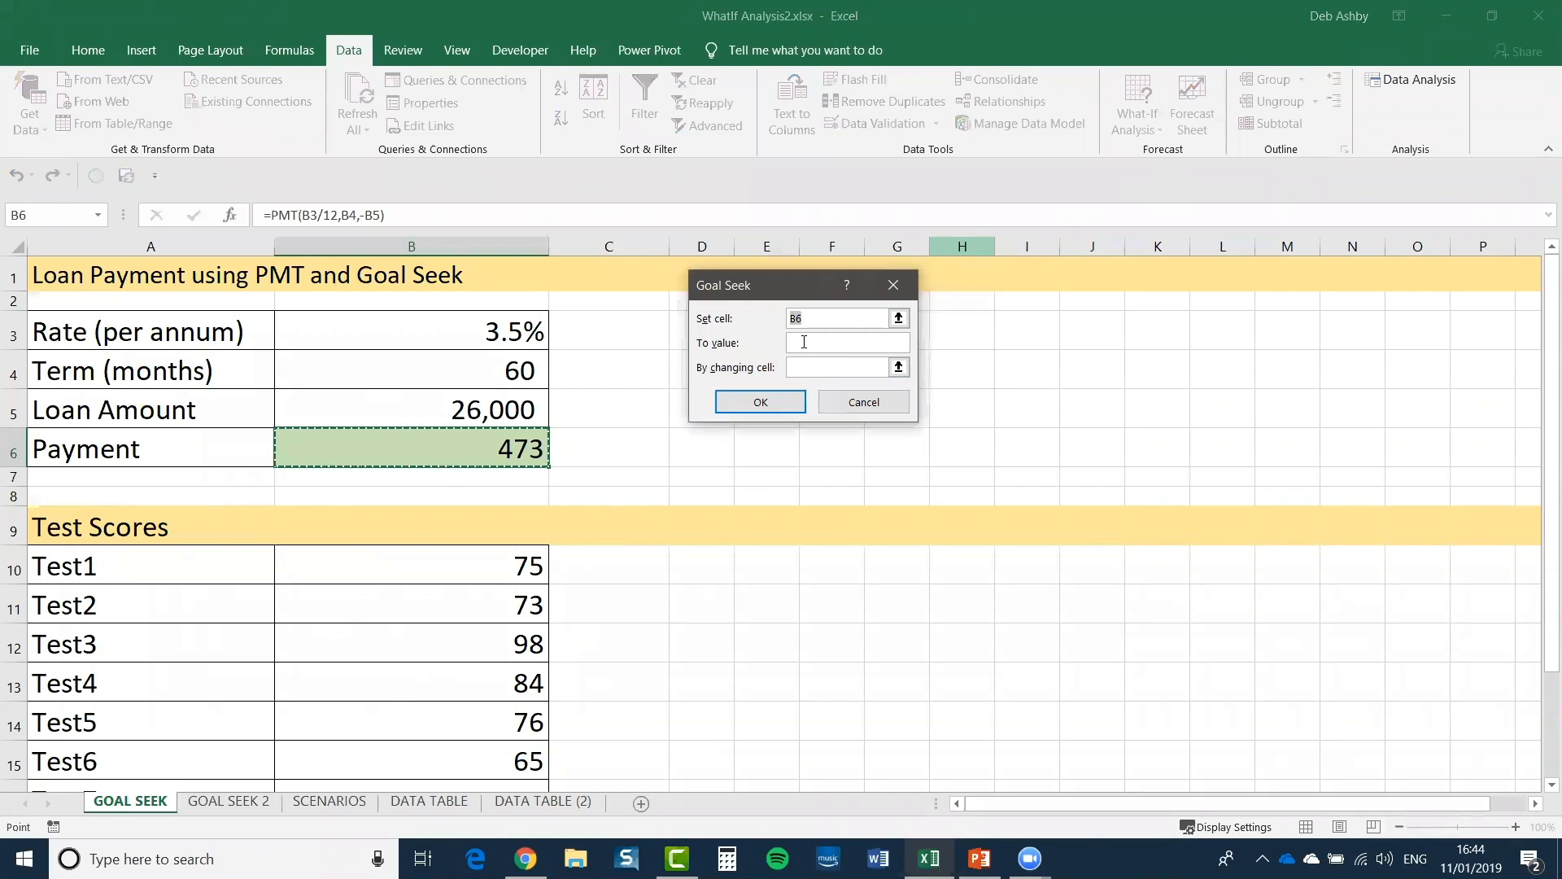
pyautogui.write('500')
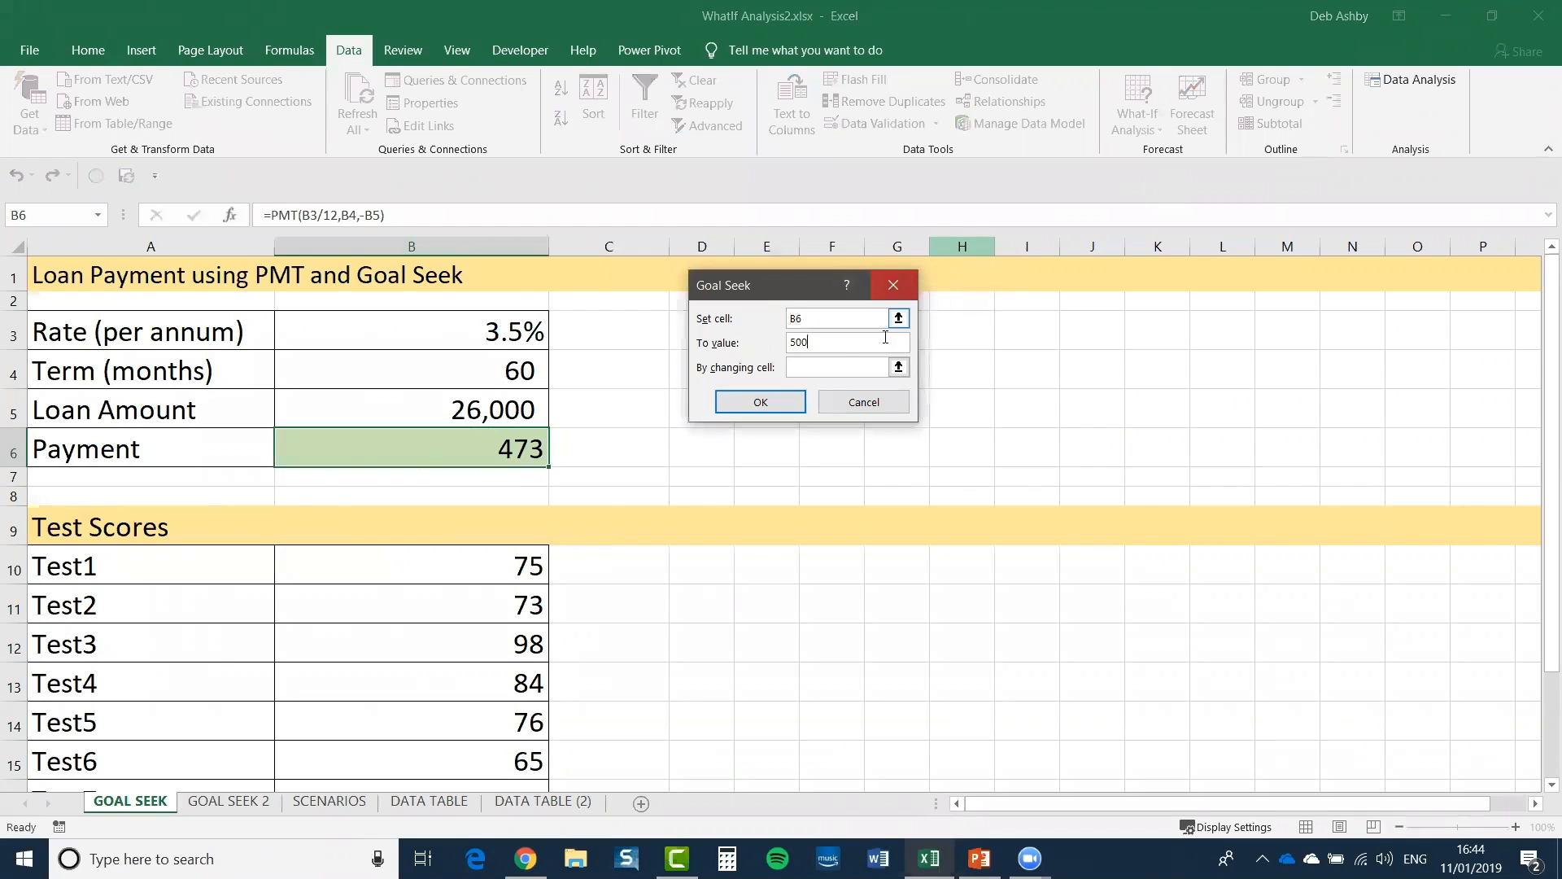
pyautogui.click(791, 370)
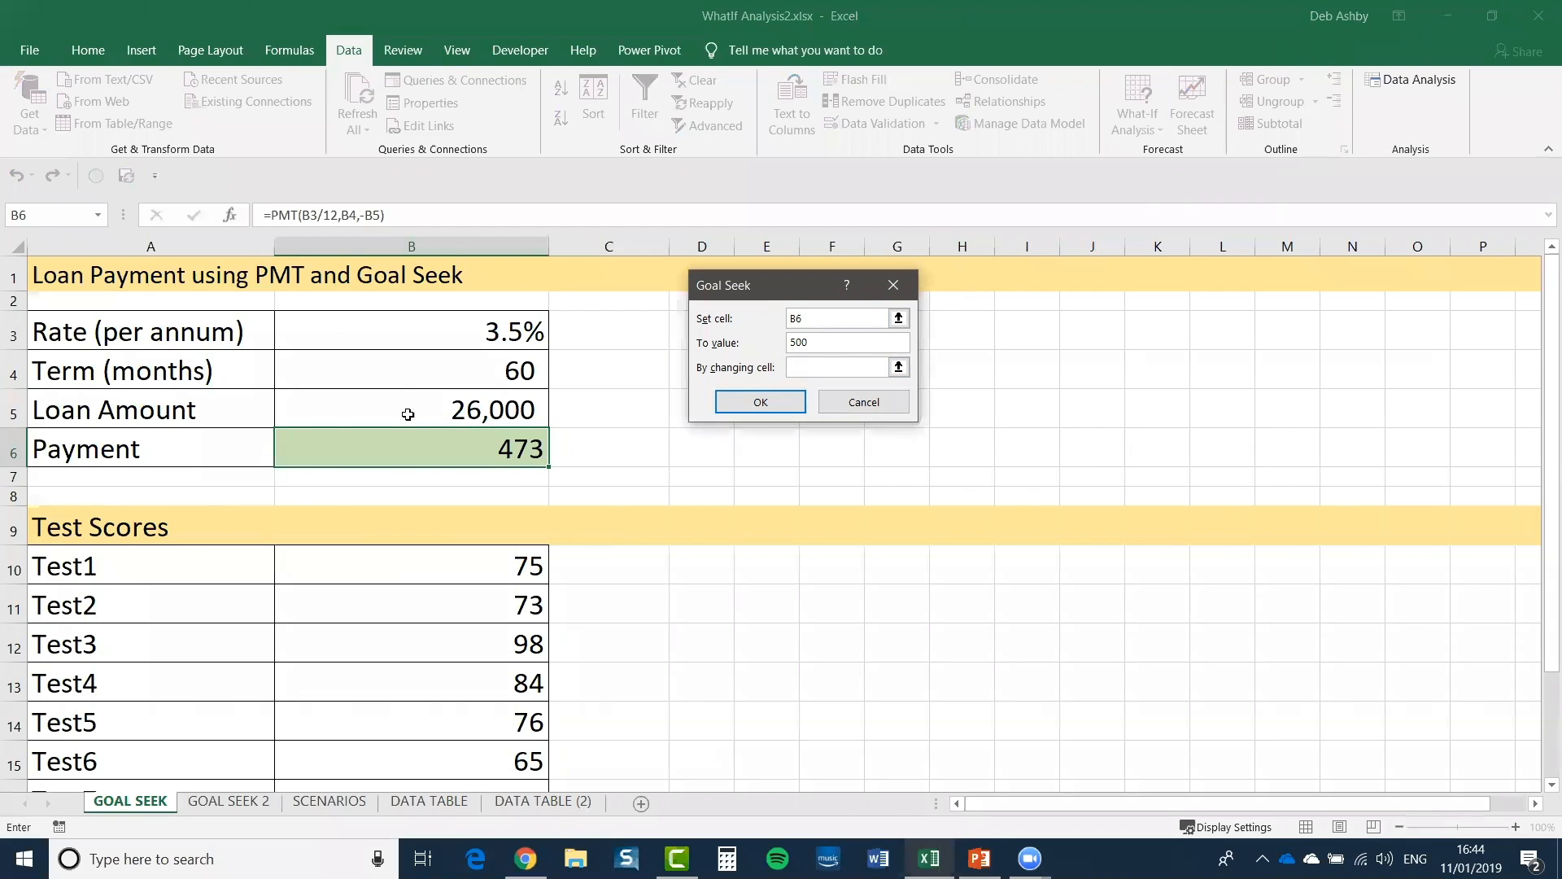
pyautogui.click(428, 363)
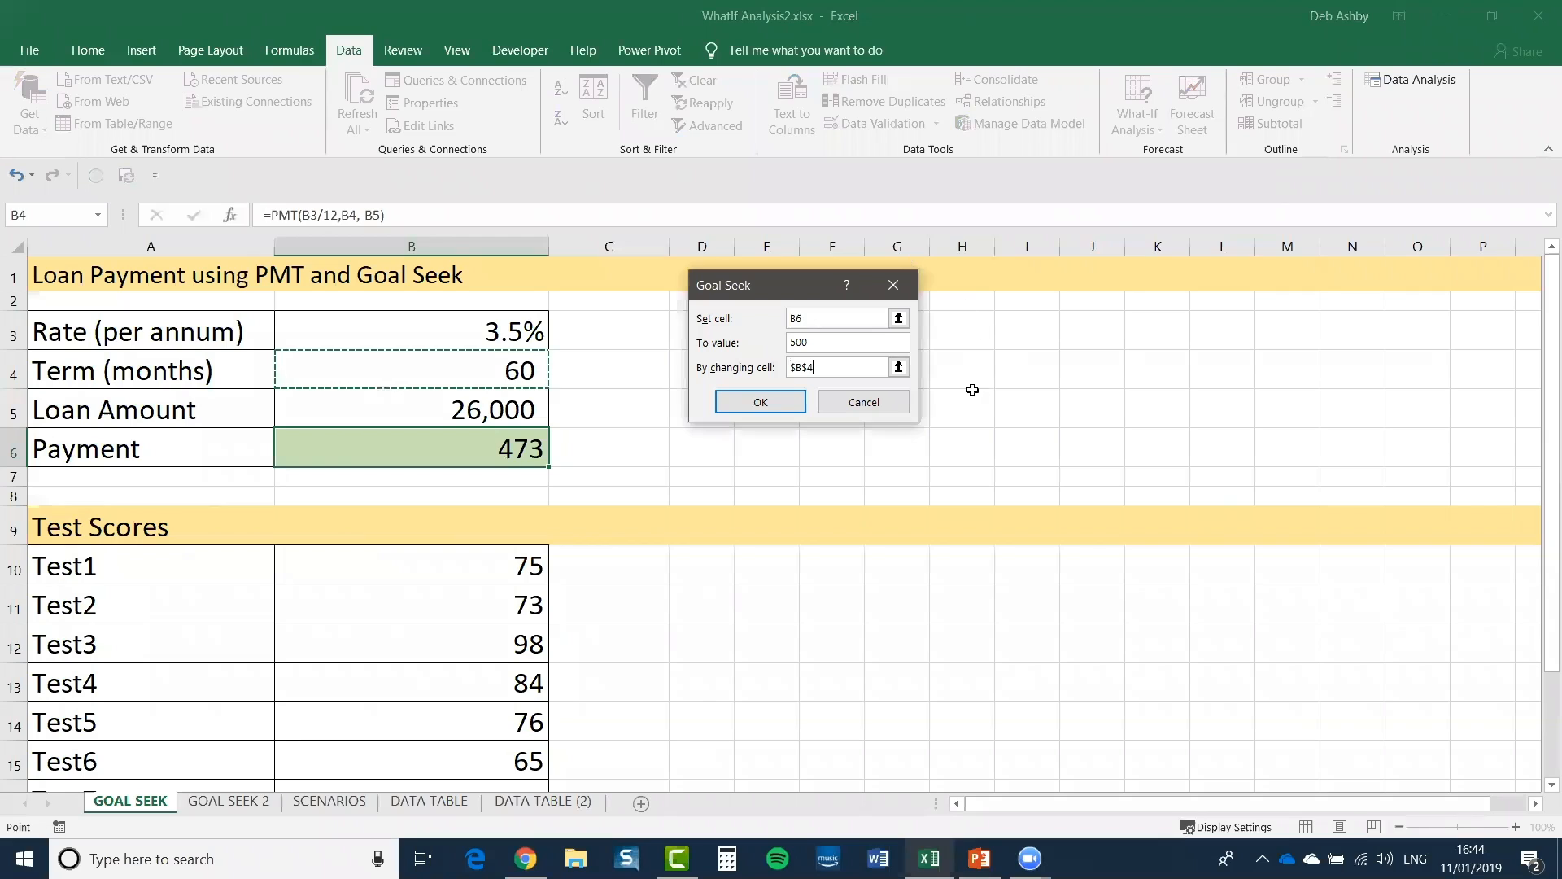
pyautogui.click(742, 405)
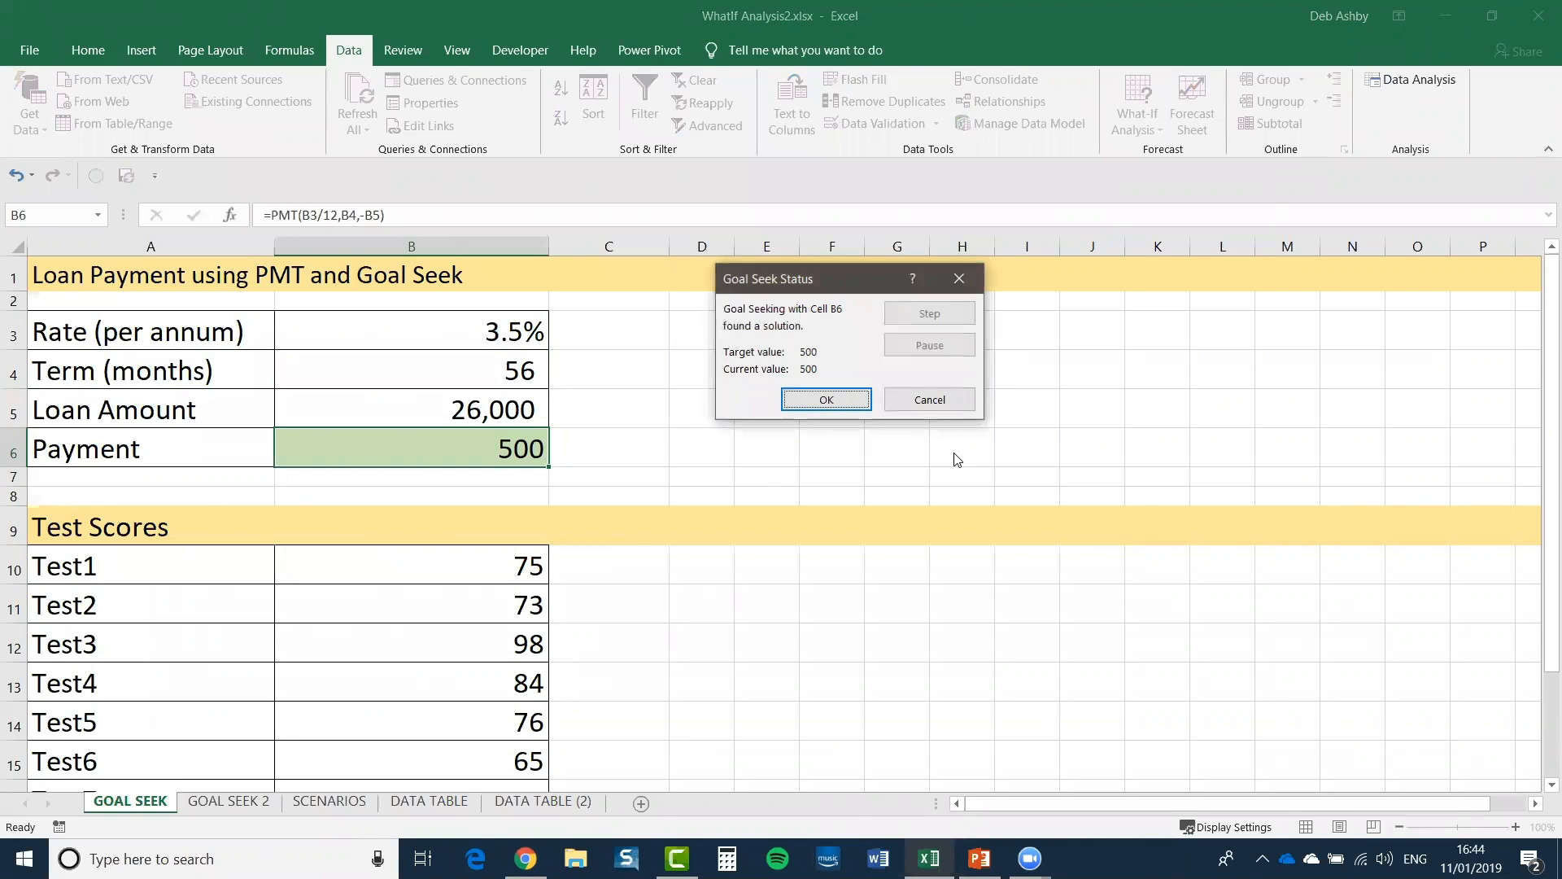
pyautogui.click(826, 400)
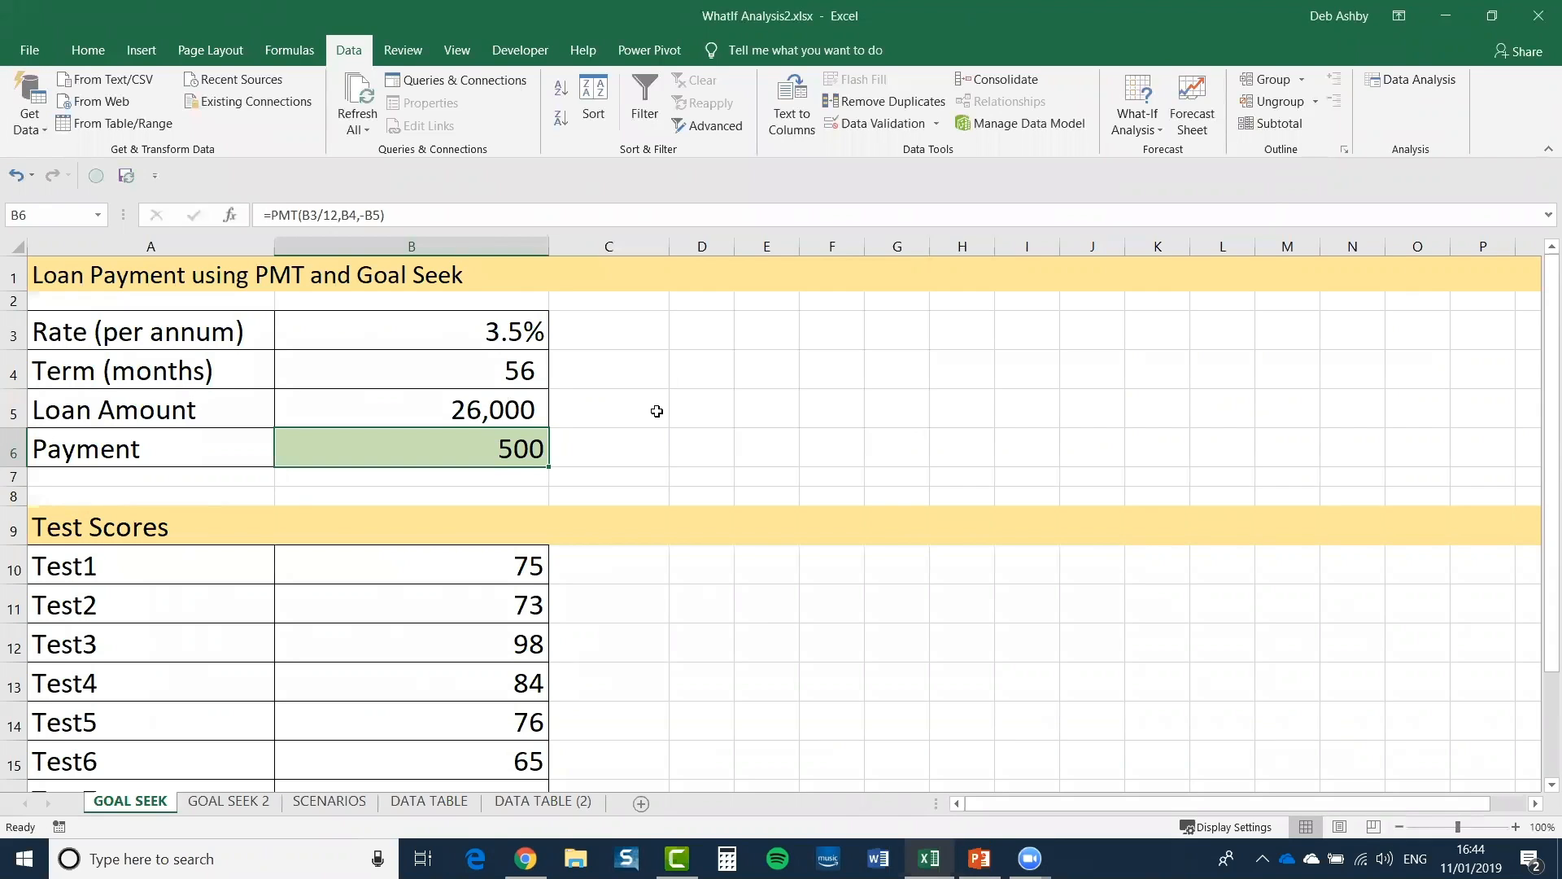
pyautogui.click(698, 403)
# Step: Examine the Test Scores table, going through the individual scores down to the Test7 cell B16
pyautogui.scroll(-1, 648, 465)
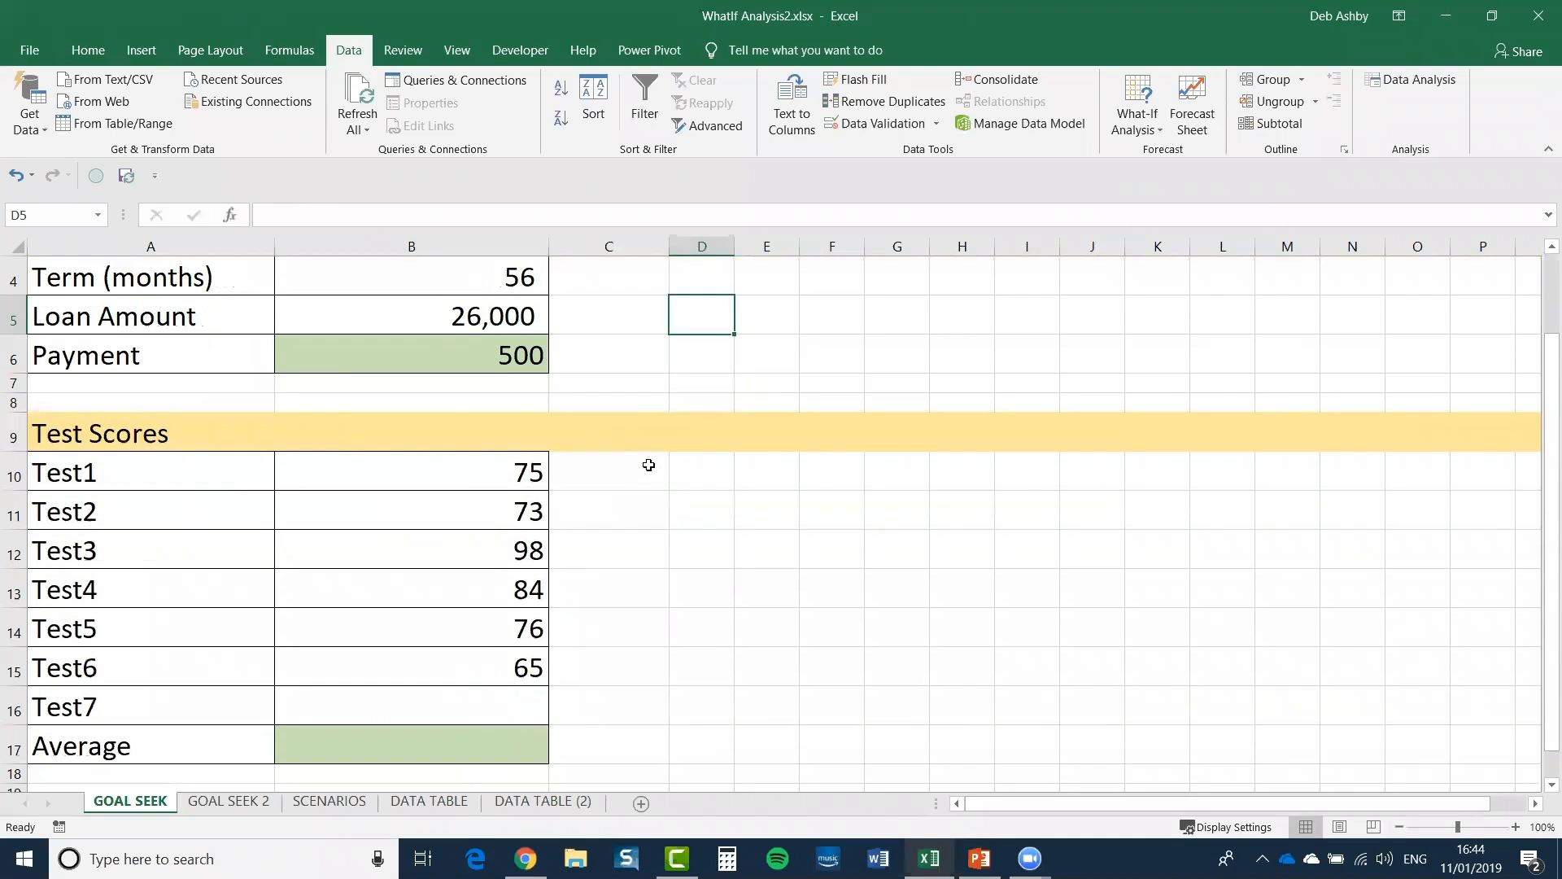
pyautogui.scroll(-2, 649, 464)
pyautogui.scroll(2, 651, 465)
pyautogui.scroll(-1, 650, 464)
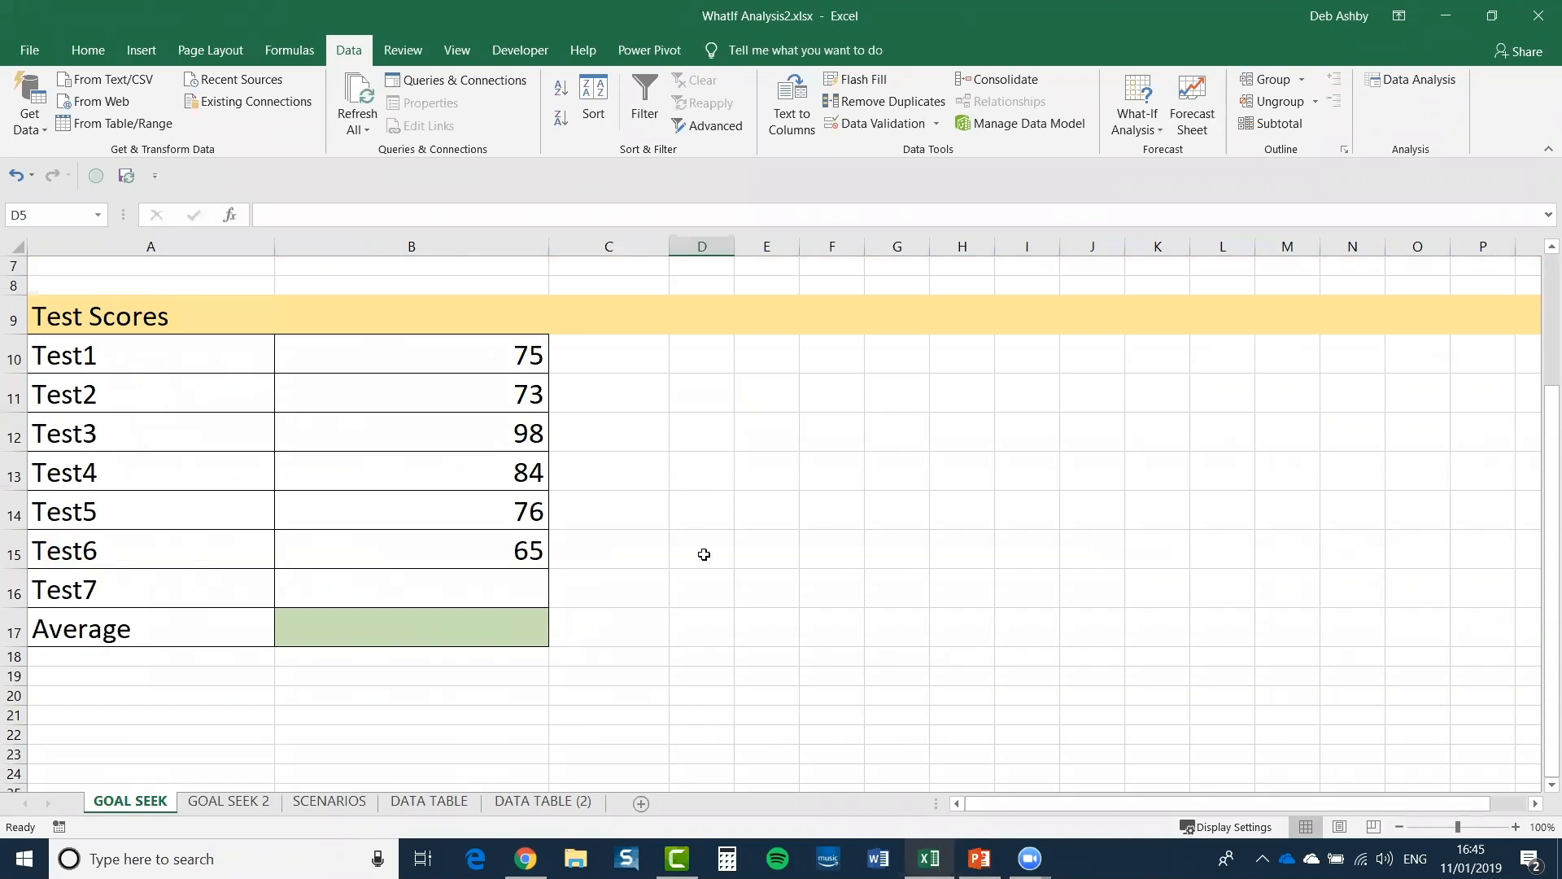
pyautogui.press('Down')
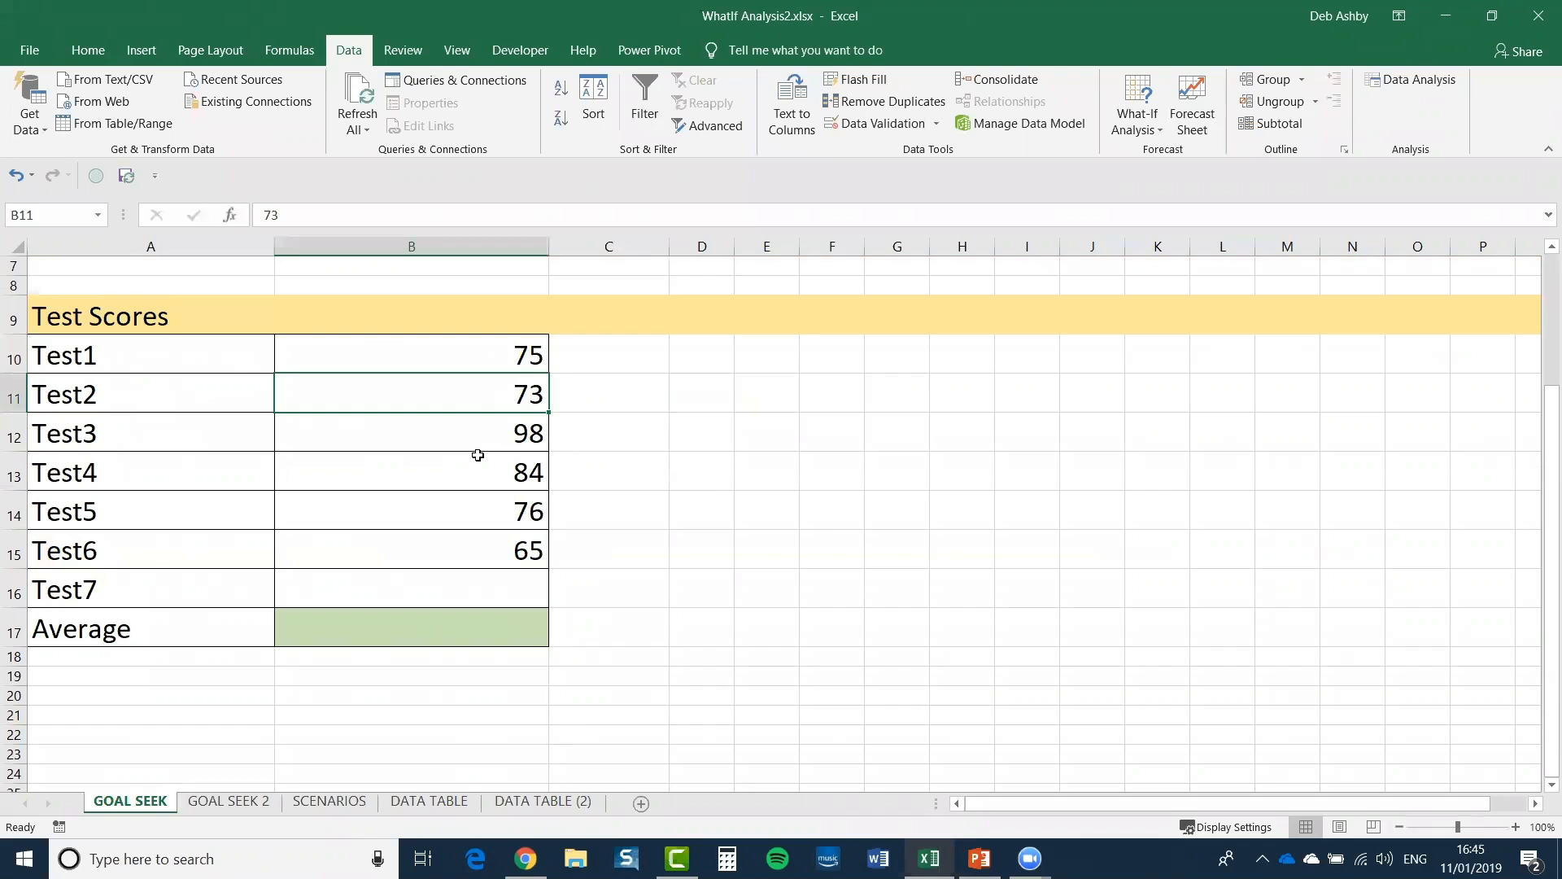
pyautogui.press('Down')
pyautogui.press('Down')
pyautogui.press('Down')
pyautogui.press('Down')
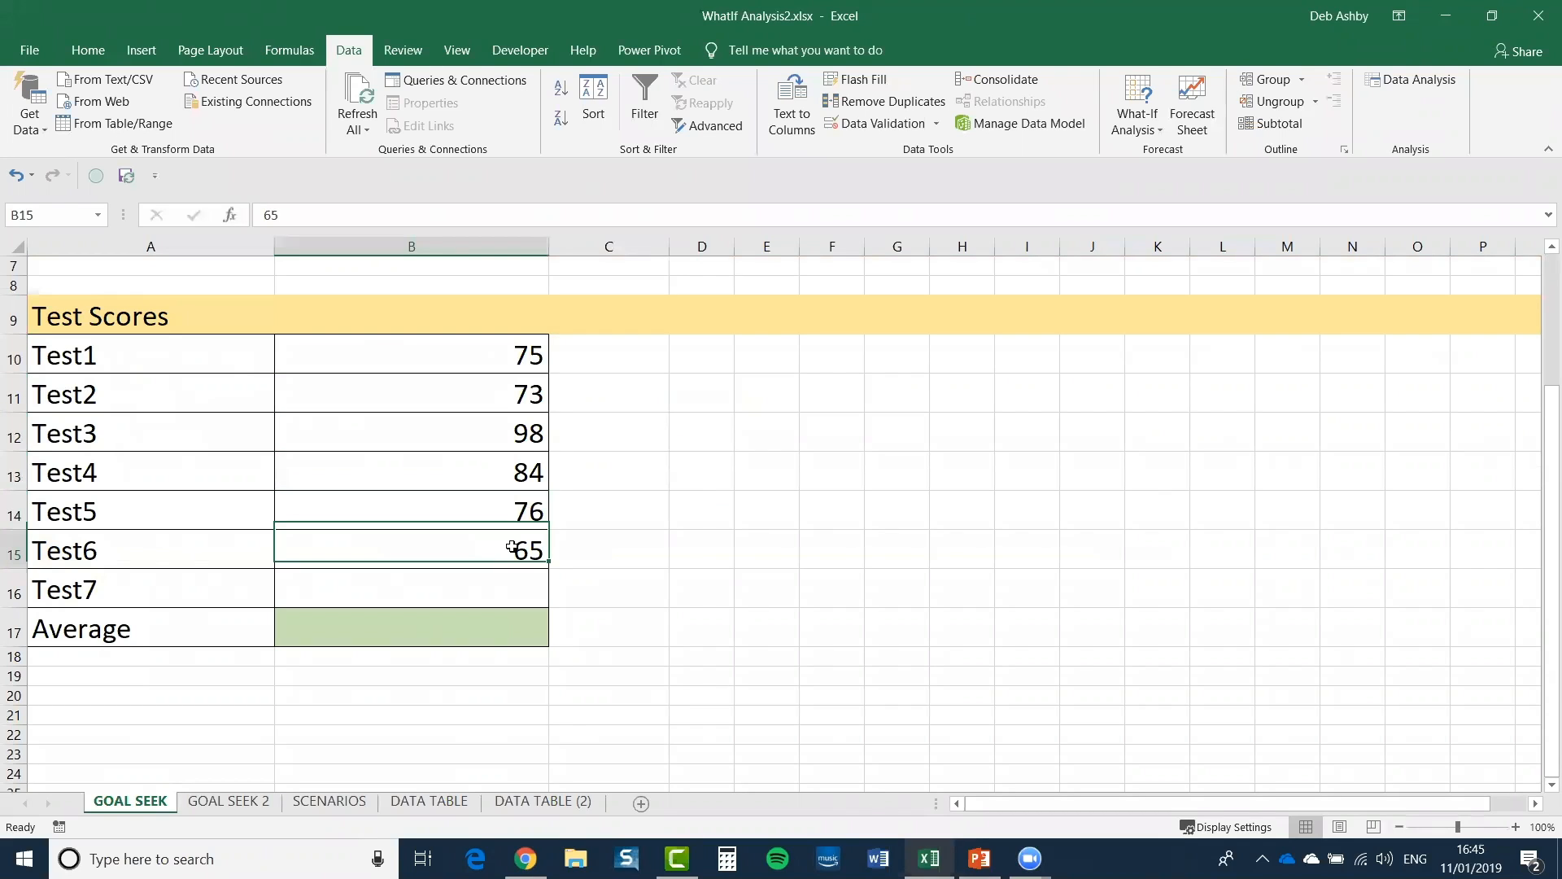
pyautogui.press('Down')
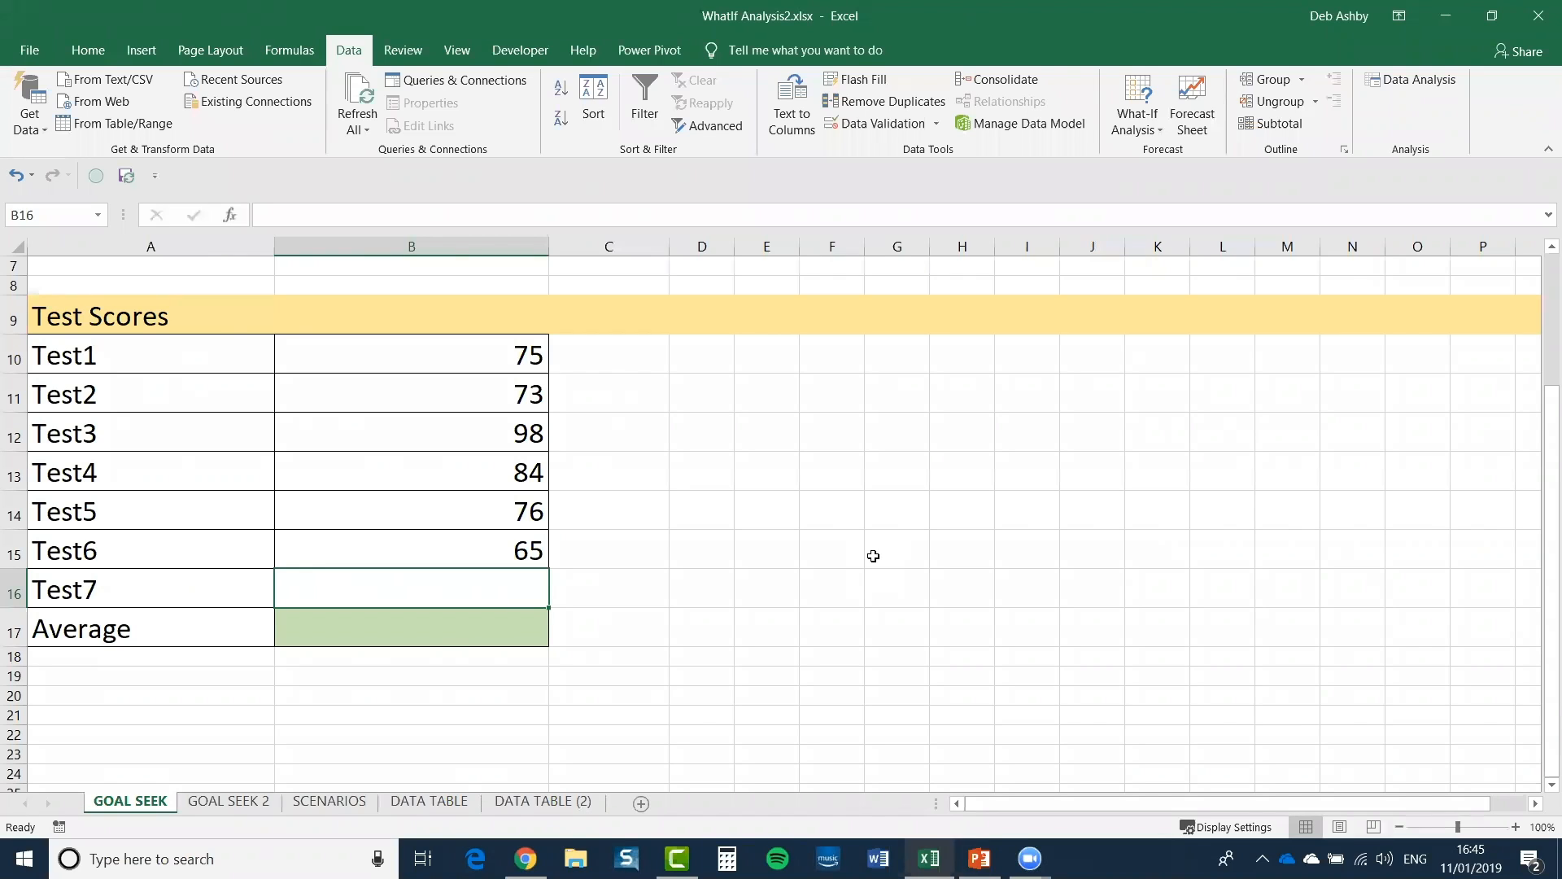
# Step: Enter the formula =AVERAGE(B10:B16) in Average cell B17 of the Test Scores table
pyautogui.click(455, 638)
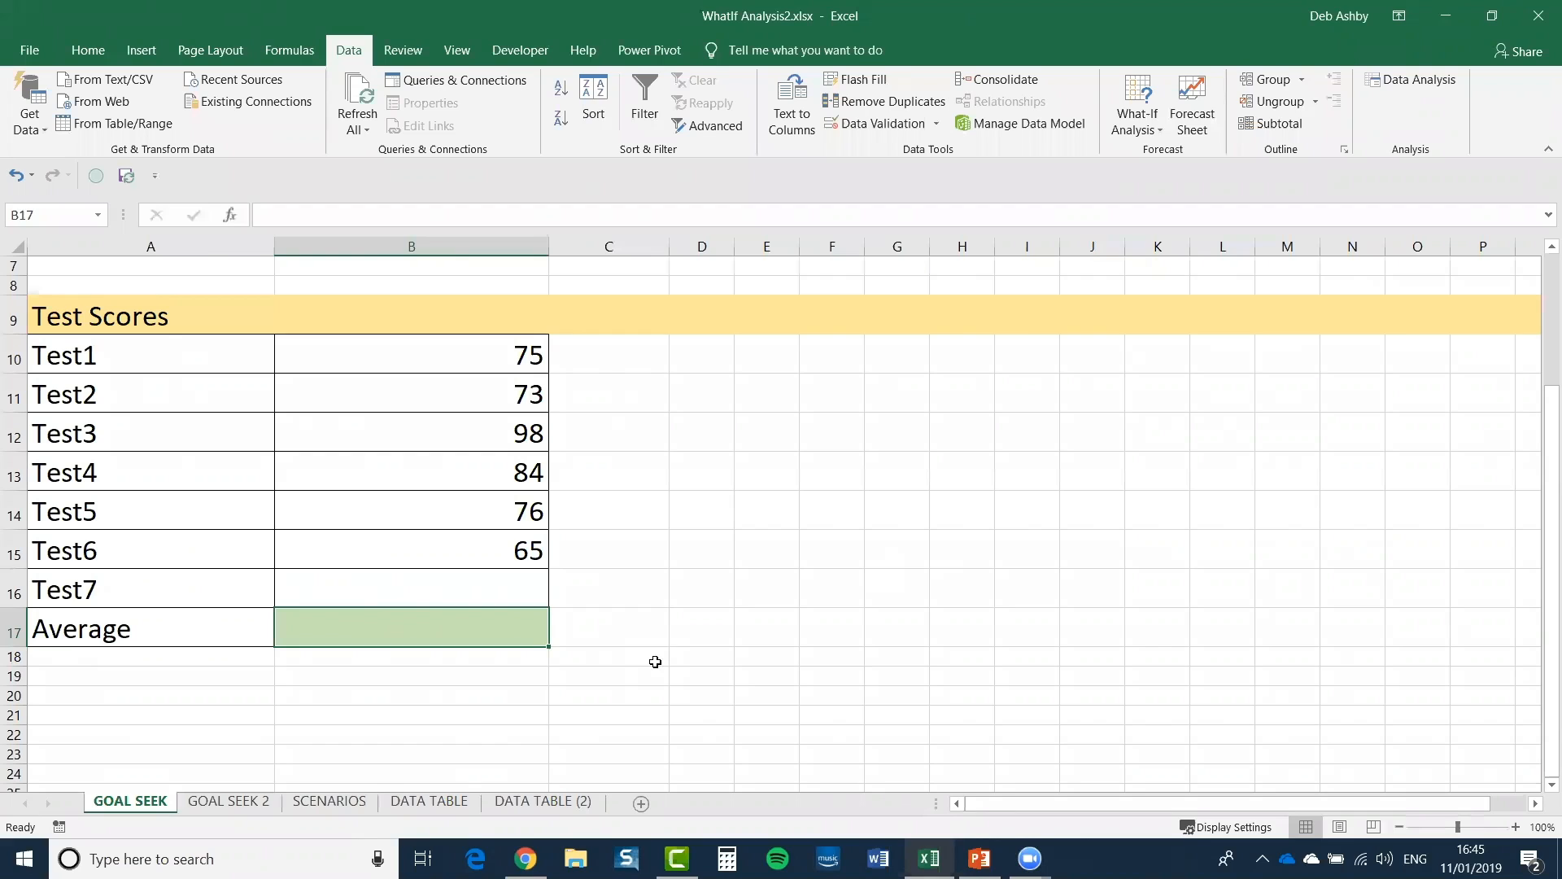
pyautogui.write('=aav')
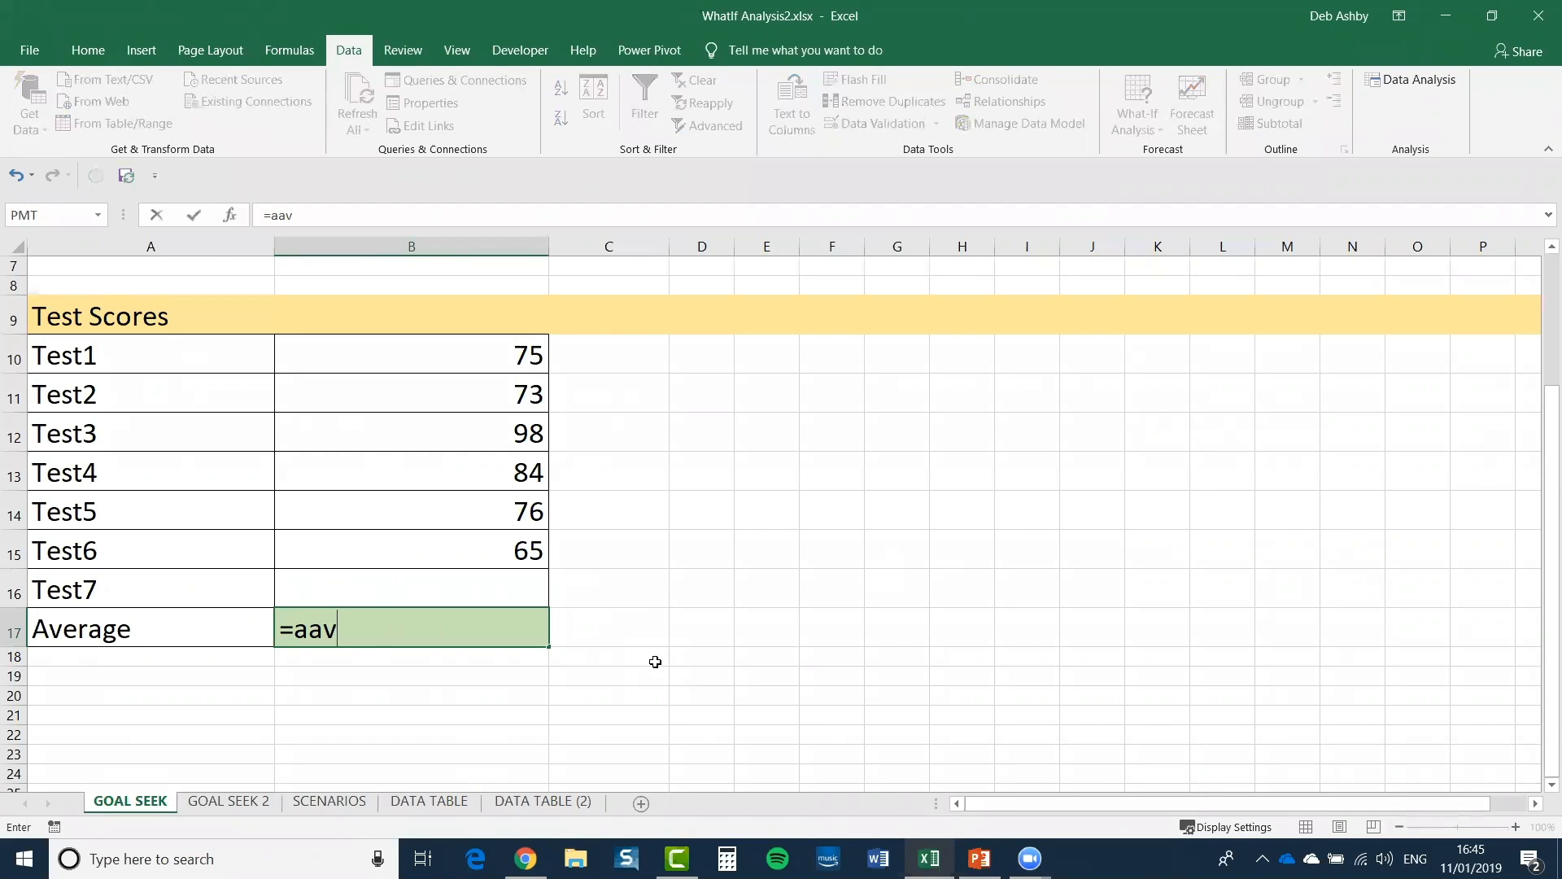
pyautogui.write('erage')
pyautogui.press('BackSpace')
pyautogui.press('BackSpace')
pyautogui.press('BackSpace')
pyautogui.press('BackSpace')
pyautogui.press('BackSpace')
pyautogui.press('BackSpace')
pyautogui.press('BackSpace')
pyautogui.write('verage')
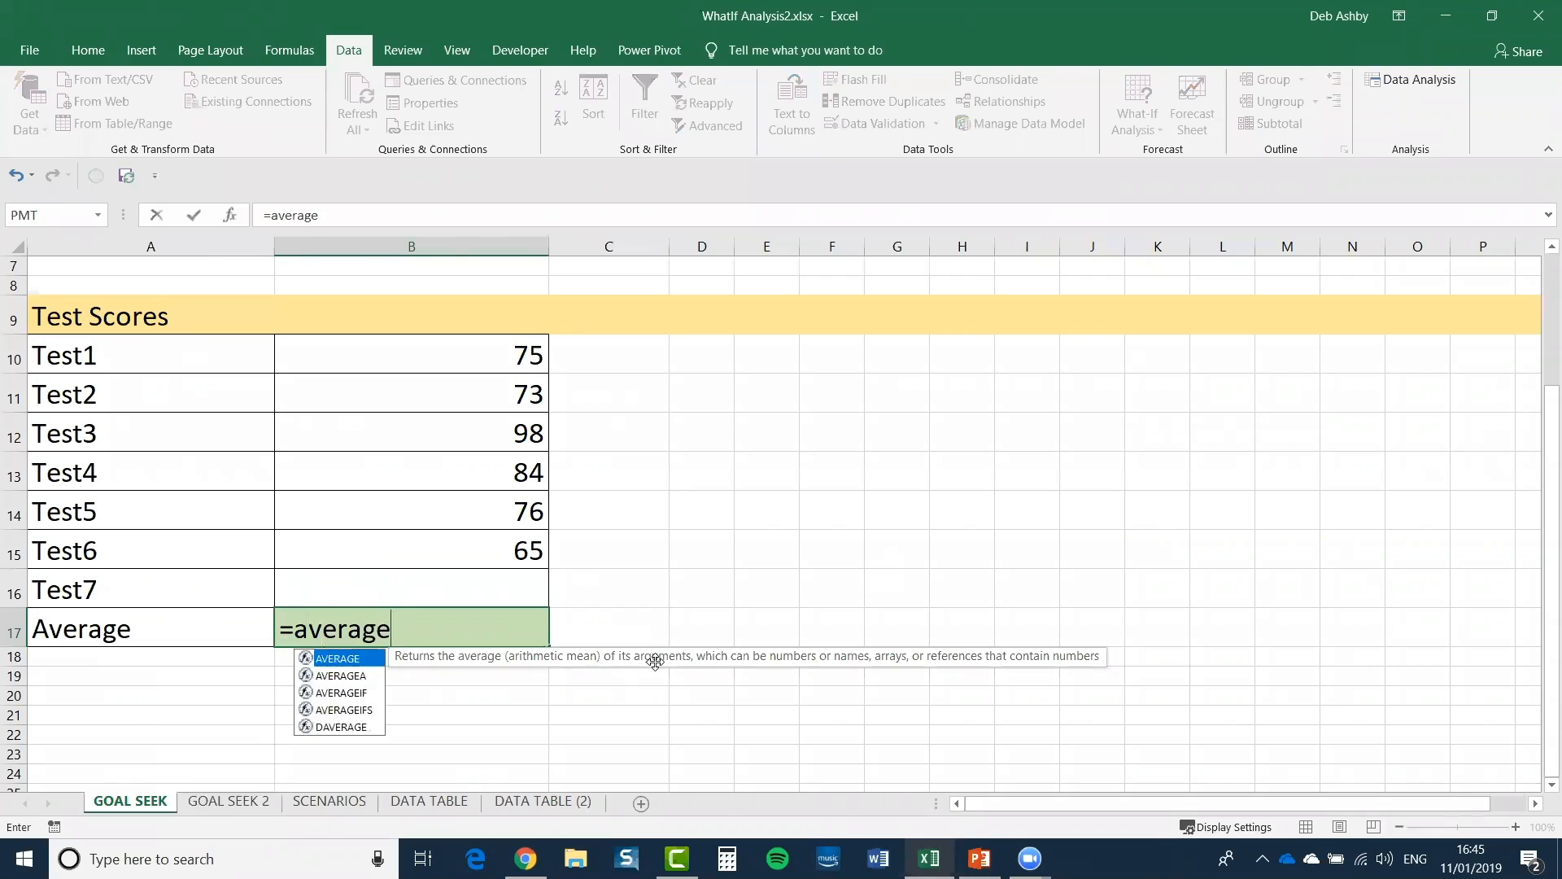
pyautogui.write('(')
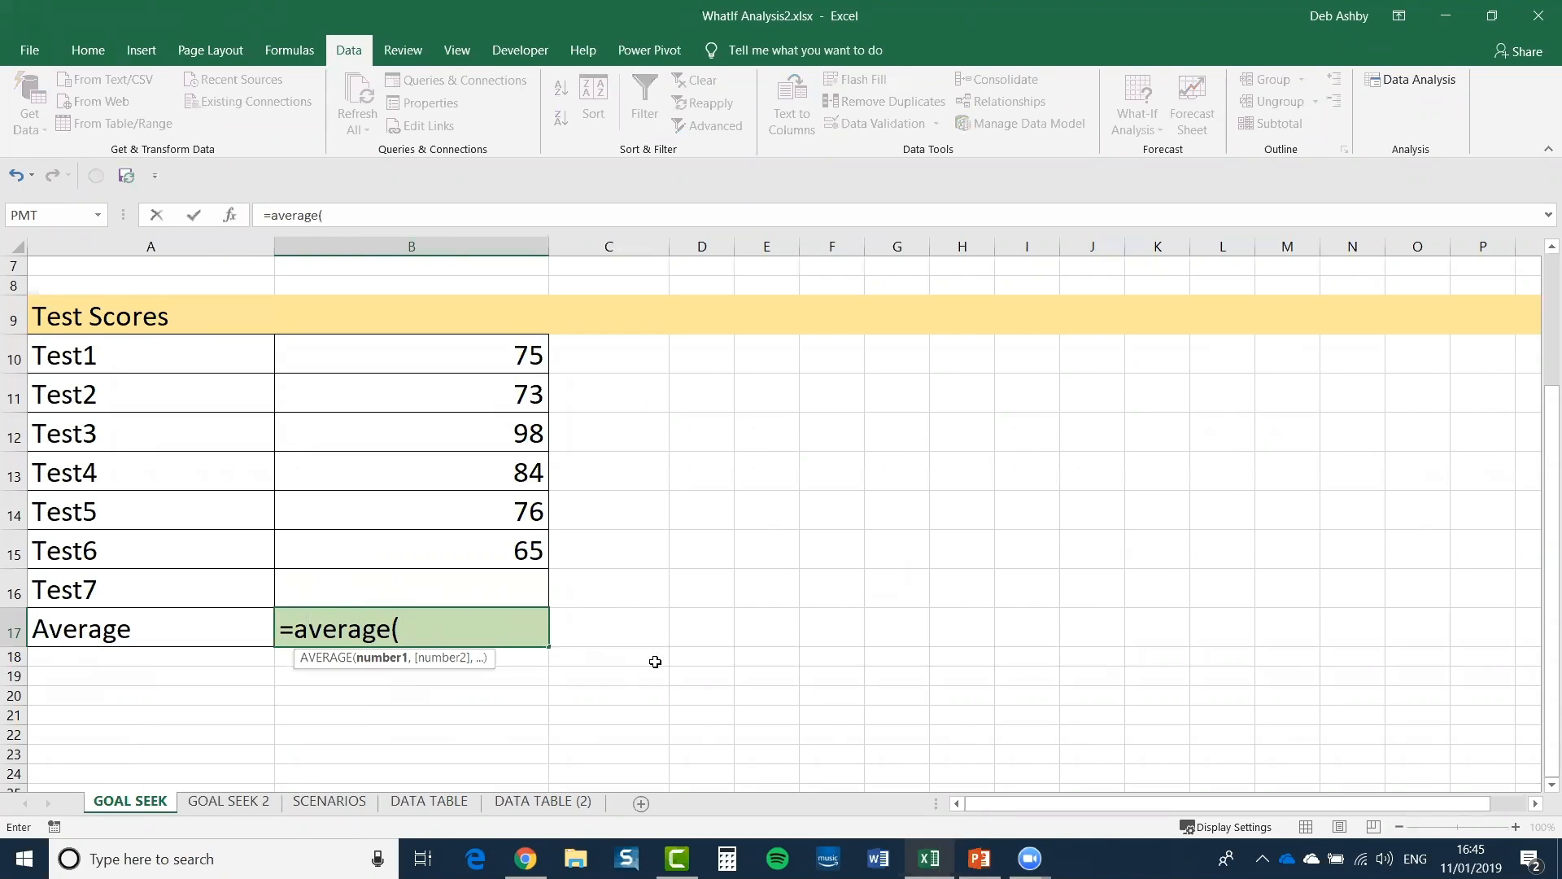
pyautogui.moveTo(436, 350); pyautogui.dragTo(436, 585)
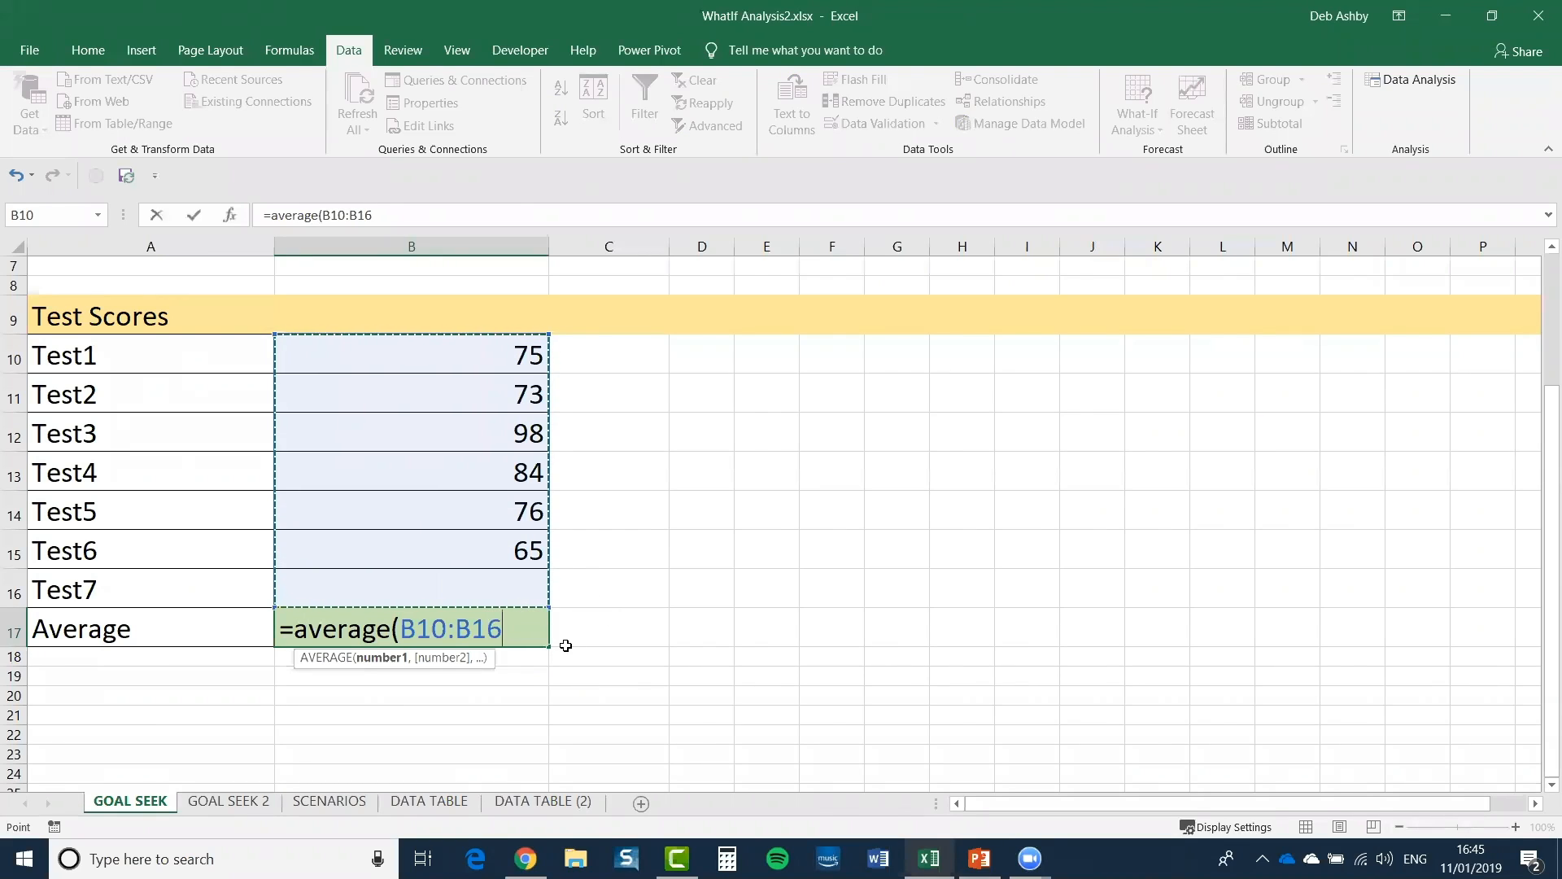
pyautogui.write(')')
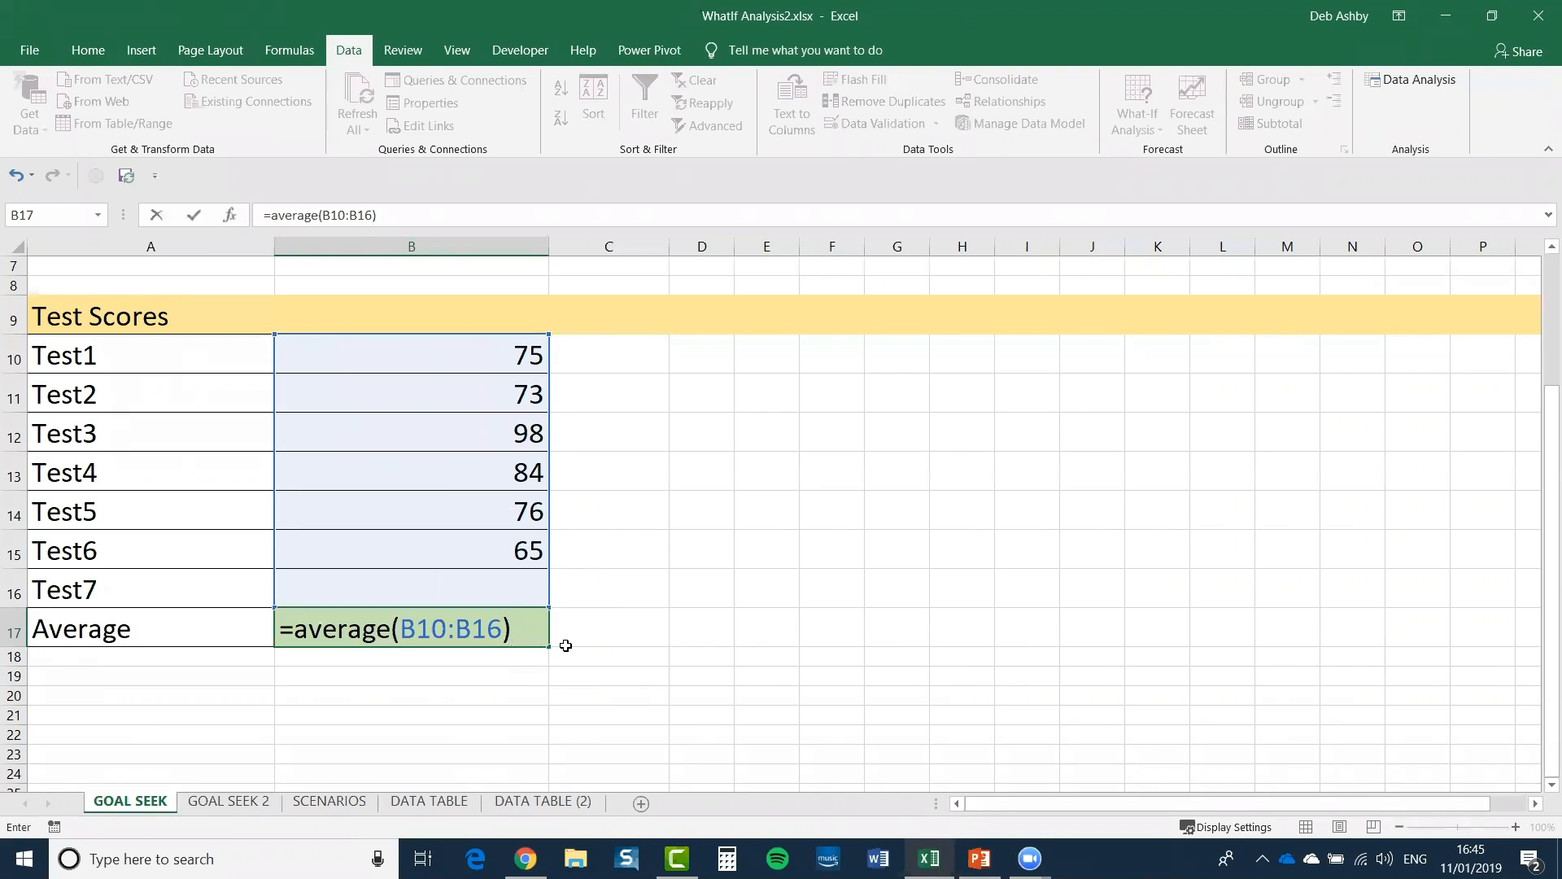
pyautogui.press('Return')
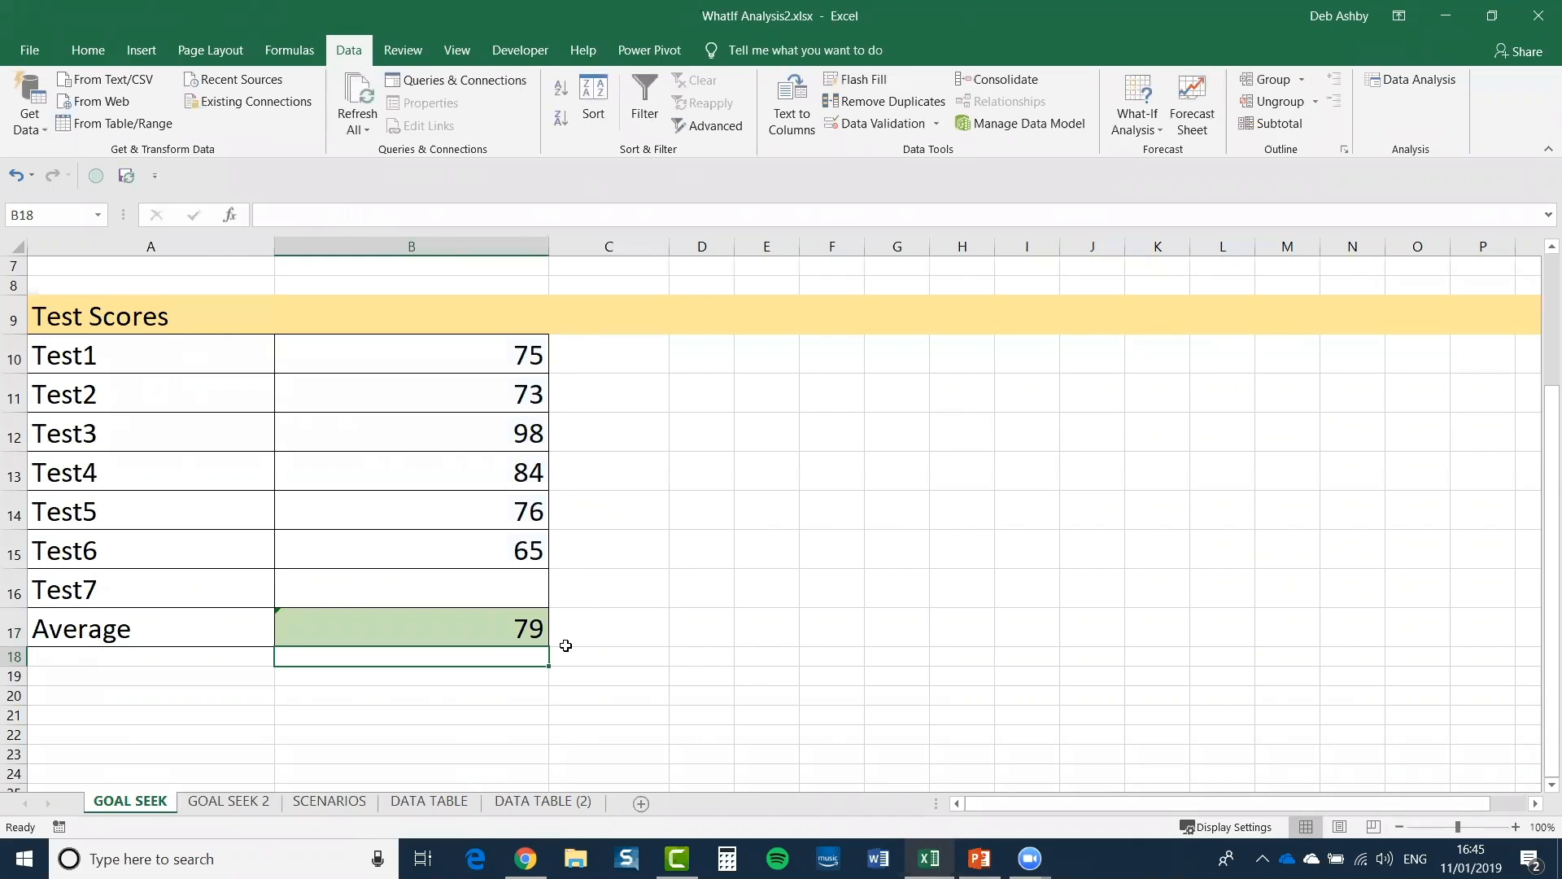
# Step: Check the error-checking options offered for the average formula in B17, leaving the formula selected
pyautogui.click(333, 630)
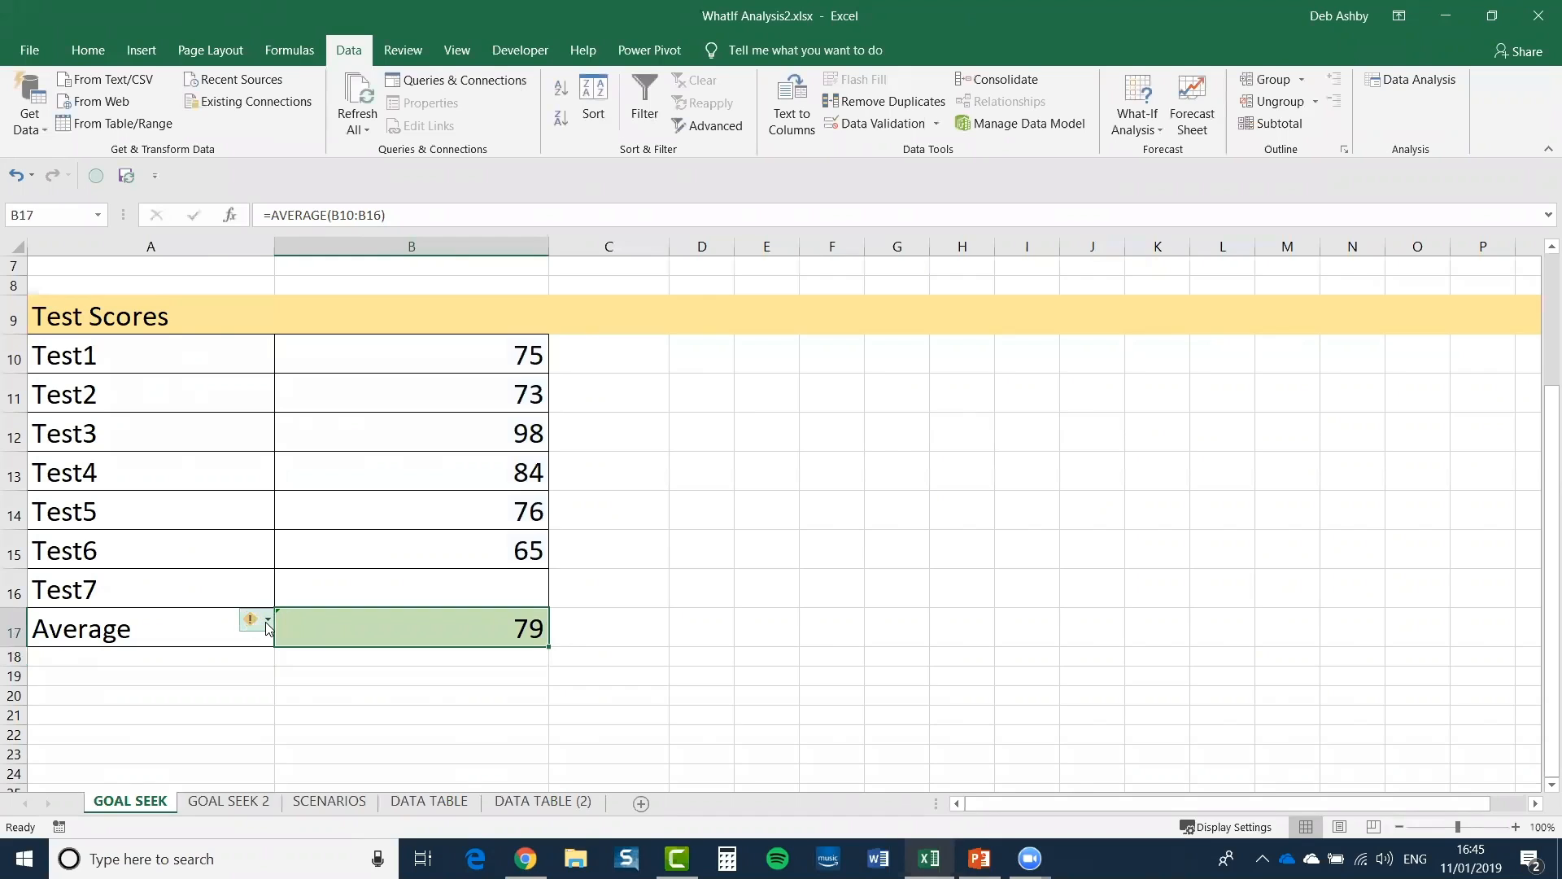
pyautogui.click(267, 622)
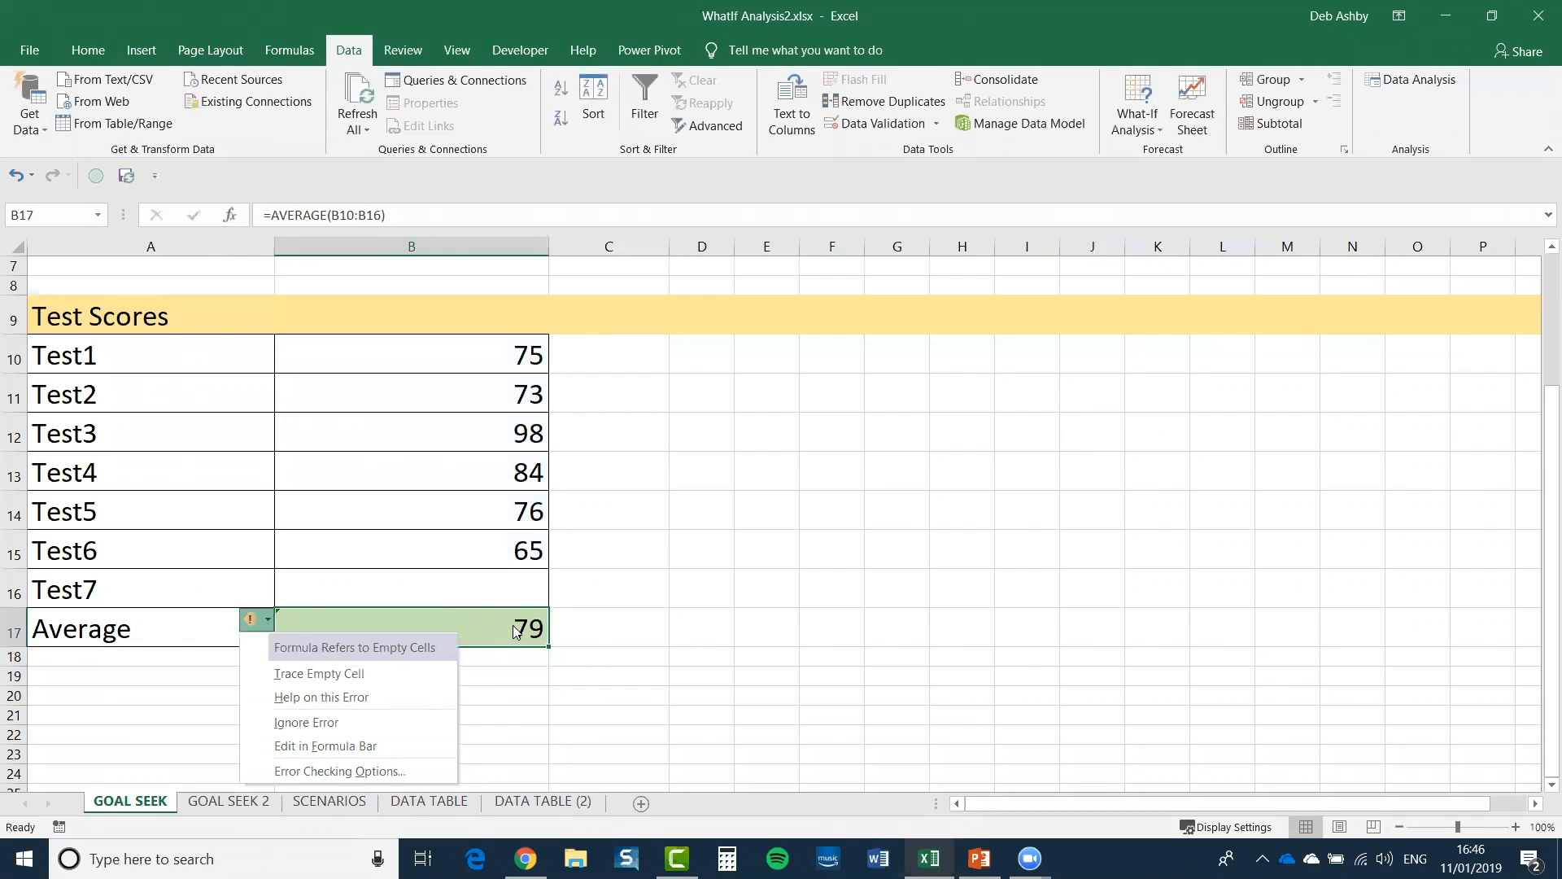
pyautogui.click(492, 631)
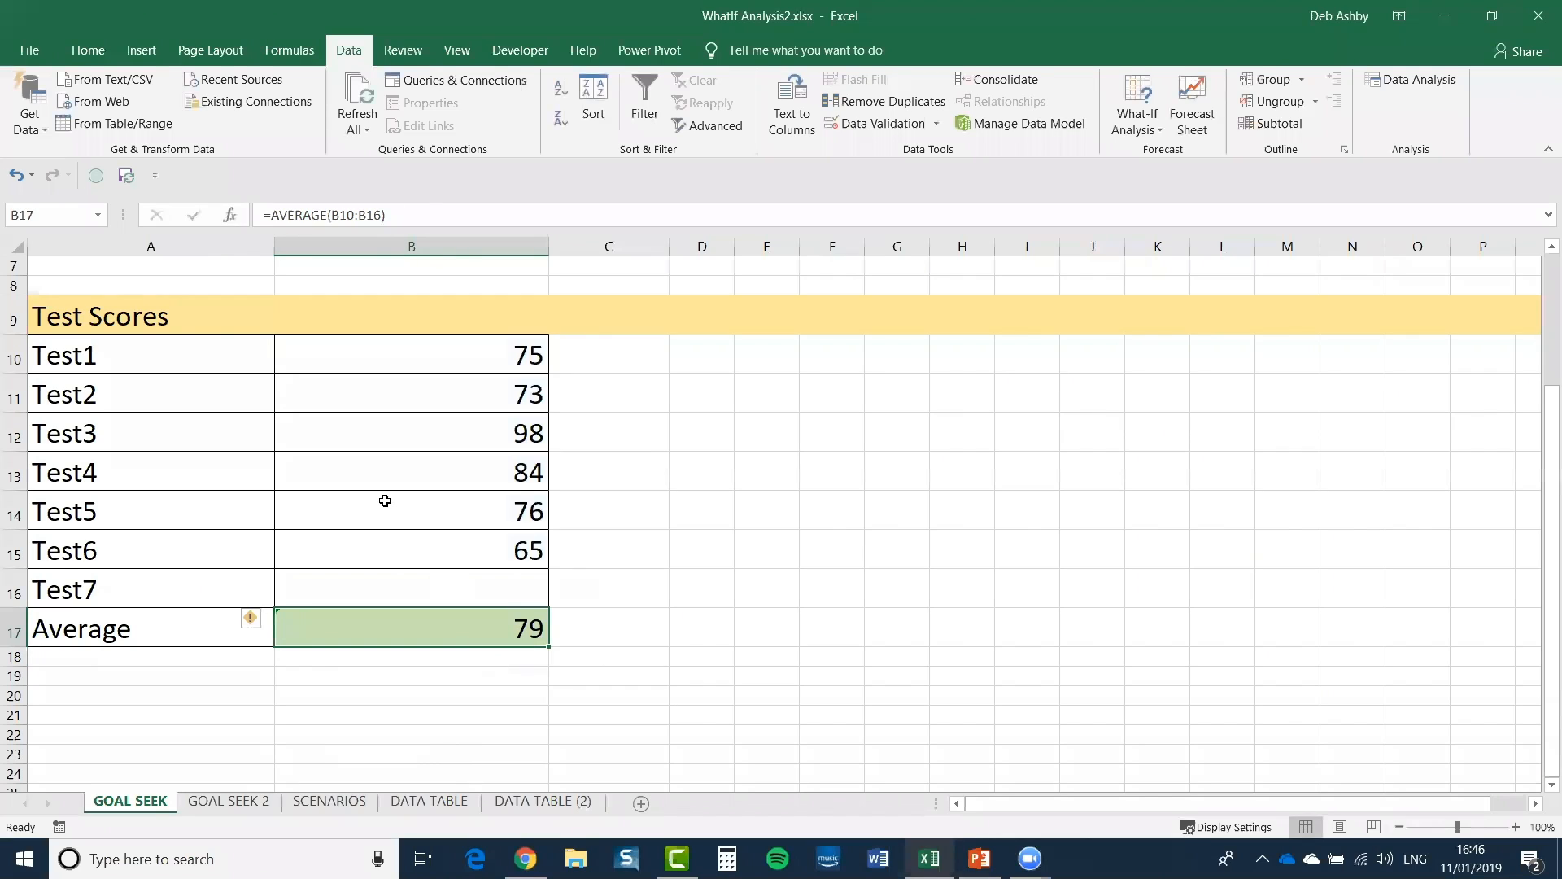
# Step: Run Goal Seek to bring average cell B17 to 80 by changing Test7 score cell B16, and accept the solution
pyautogui.click(1148, 116)
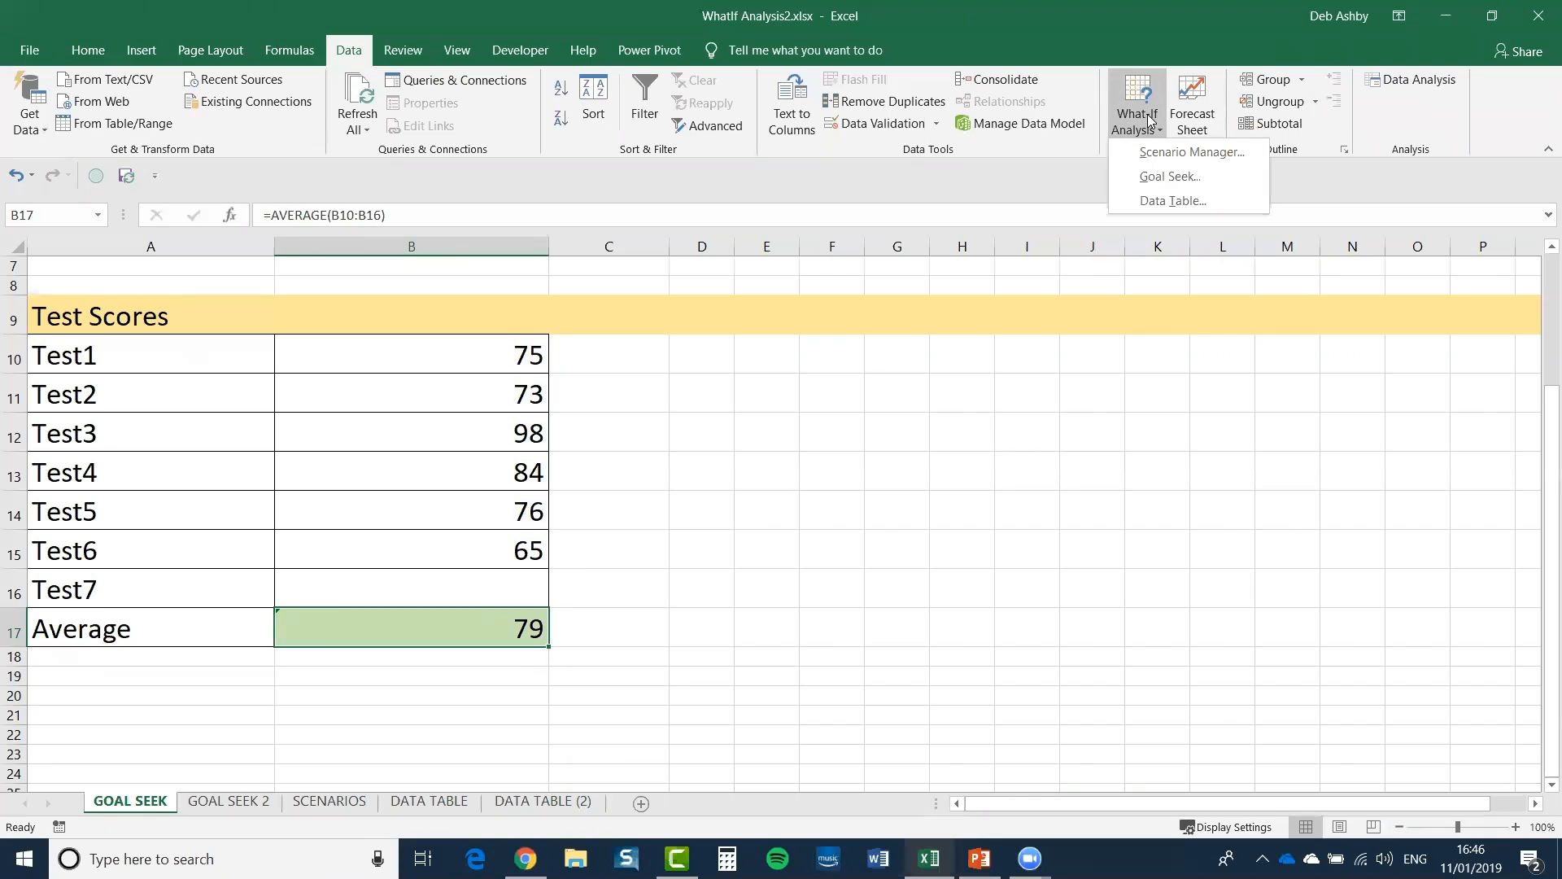
pyautogui.click(1156, 181)
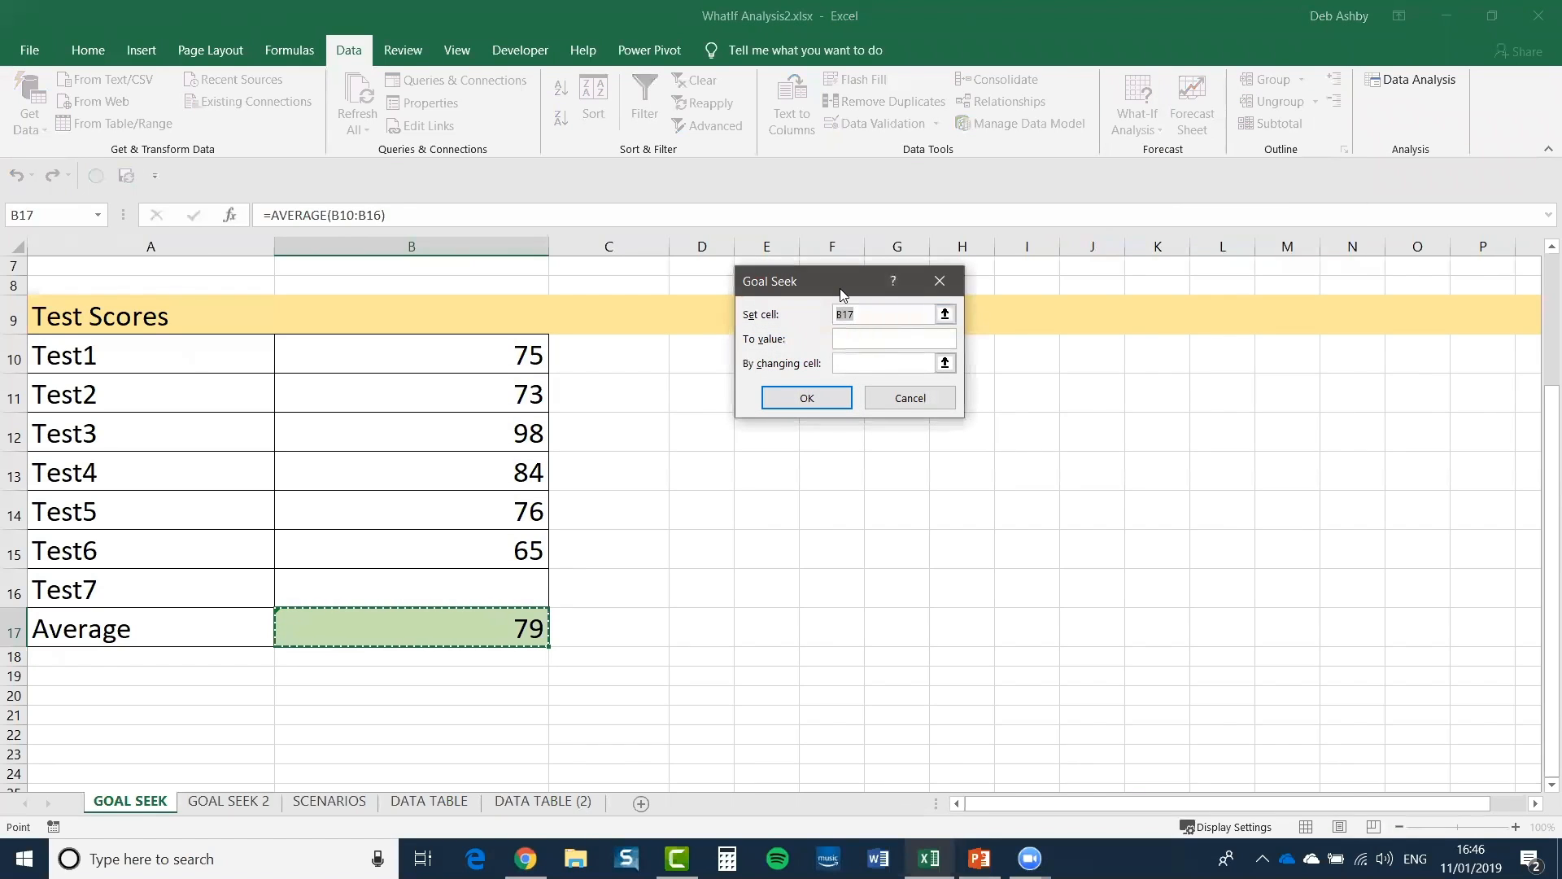
pyautogui.moveTo(840, 288); pyautogui.dragTo(825, 374)
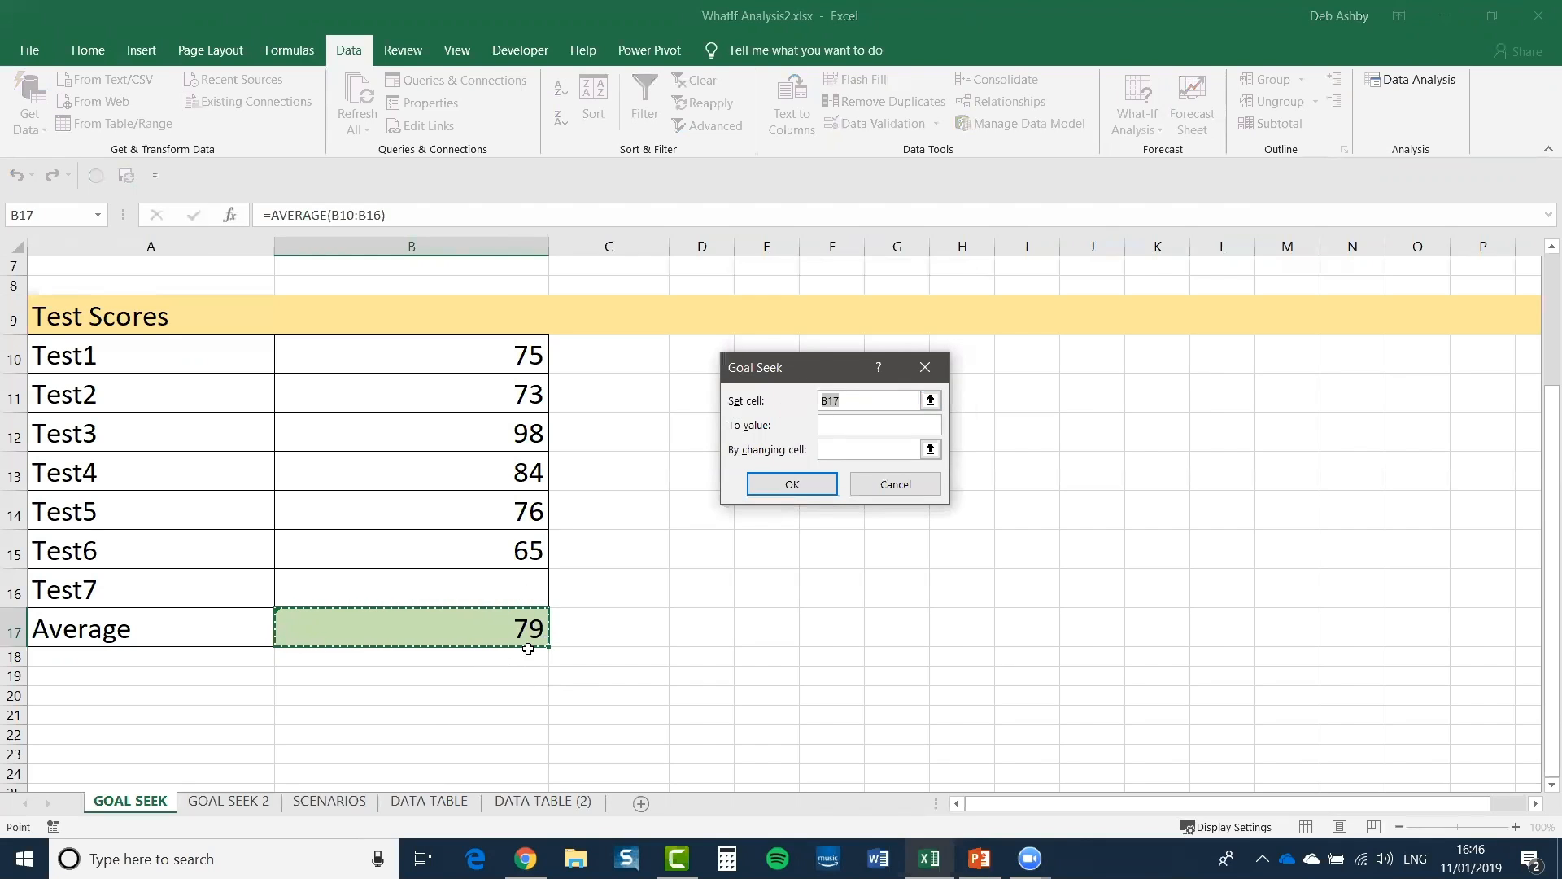
pyautogui.click(837, 424)
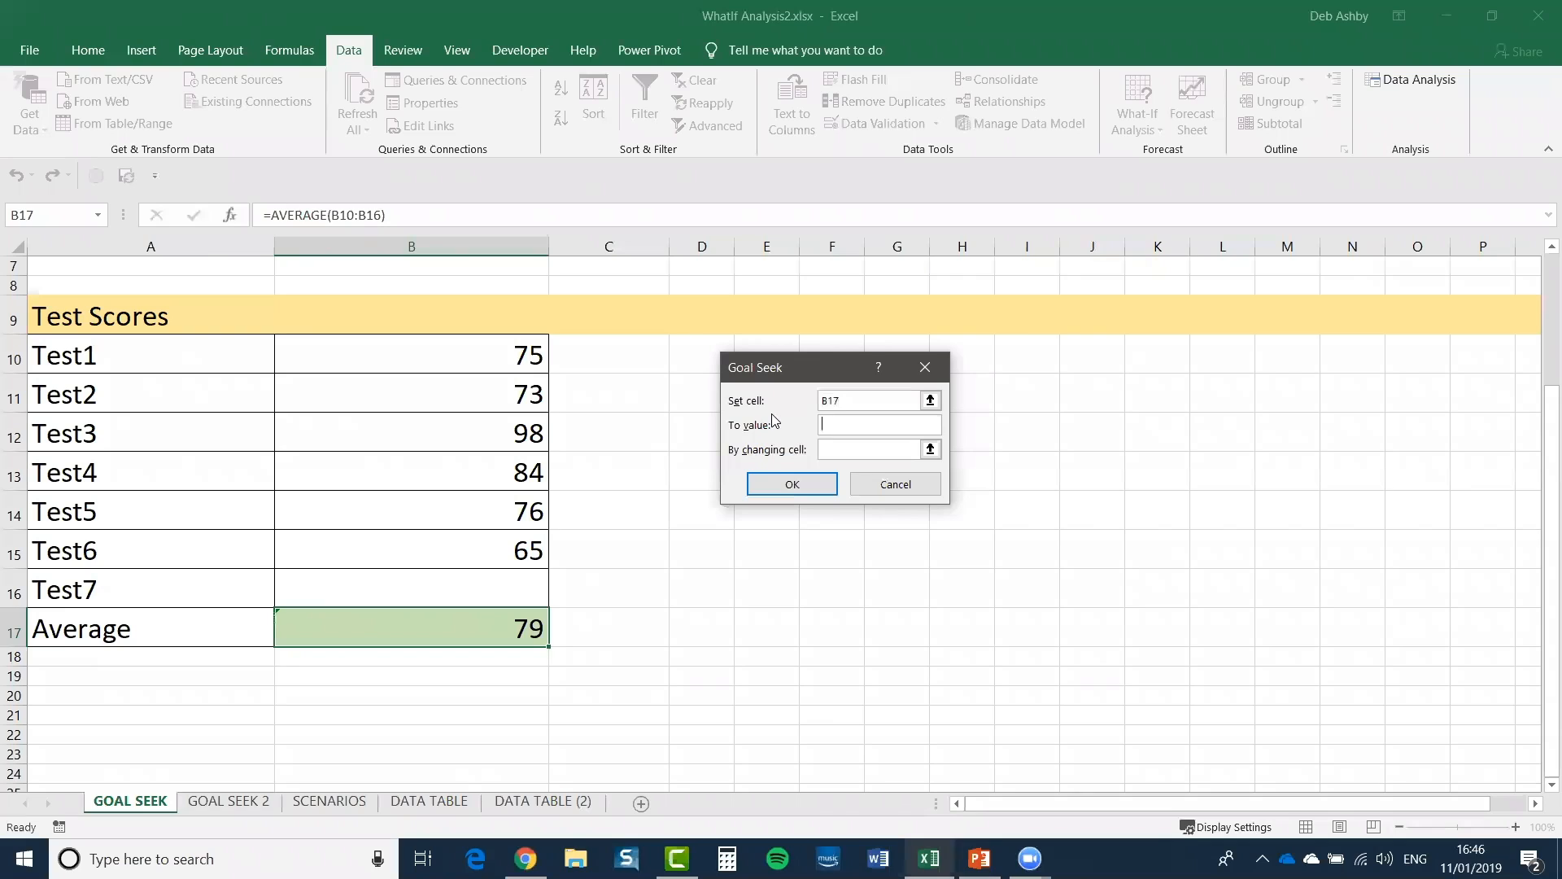
pyautogui.write('80')
pyautogui.press('Tab')
pyautogui.click(487, 582)
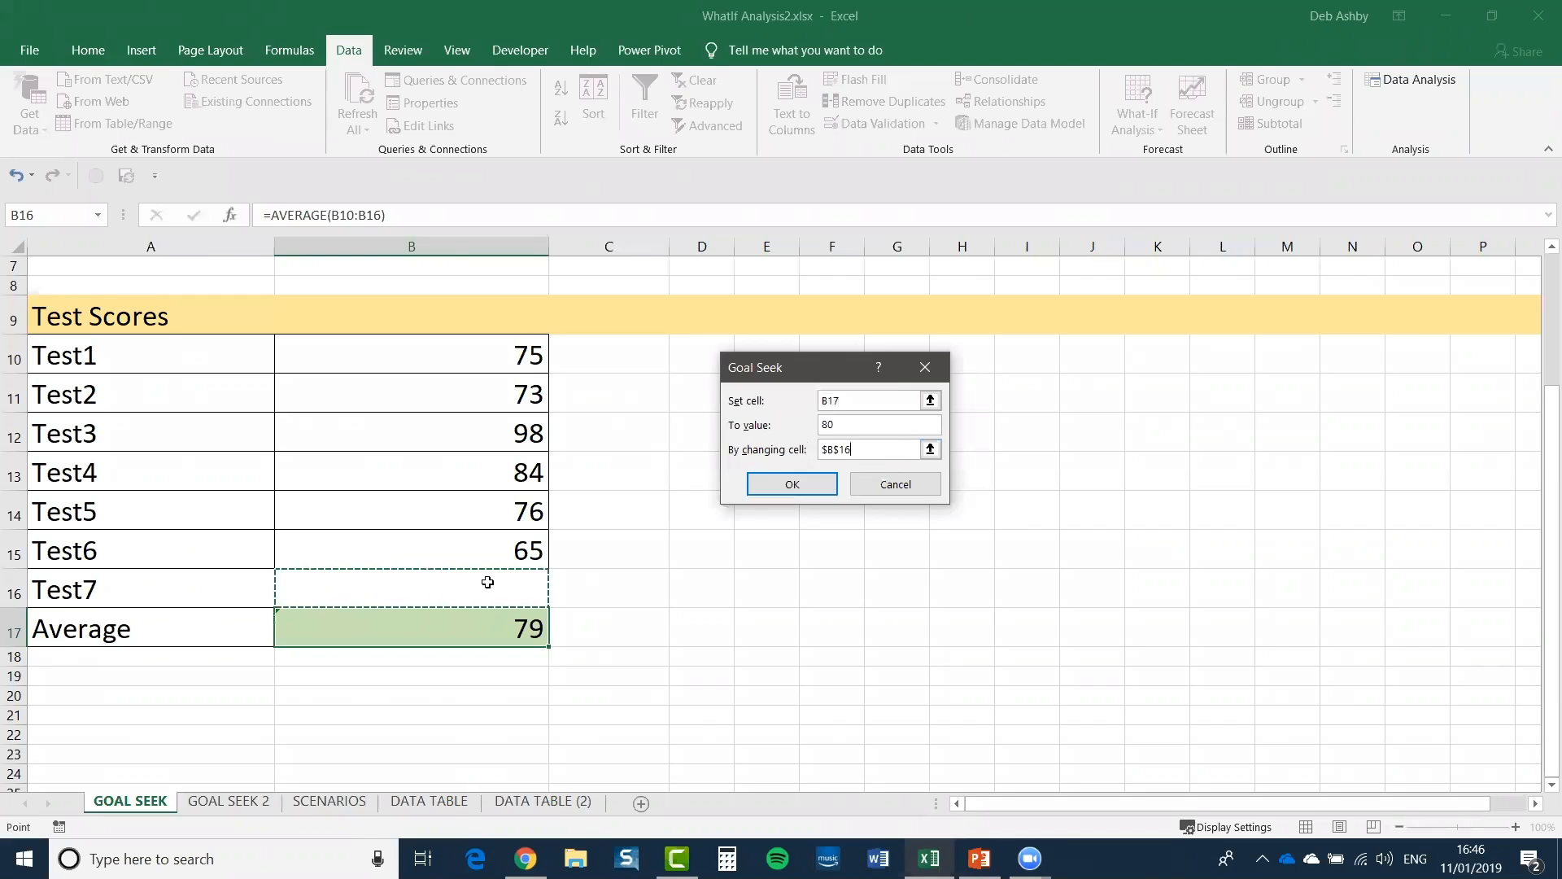
pyautogui.click(792, 485)
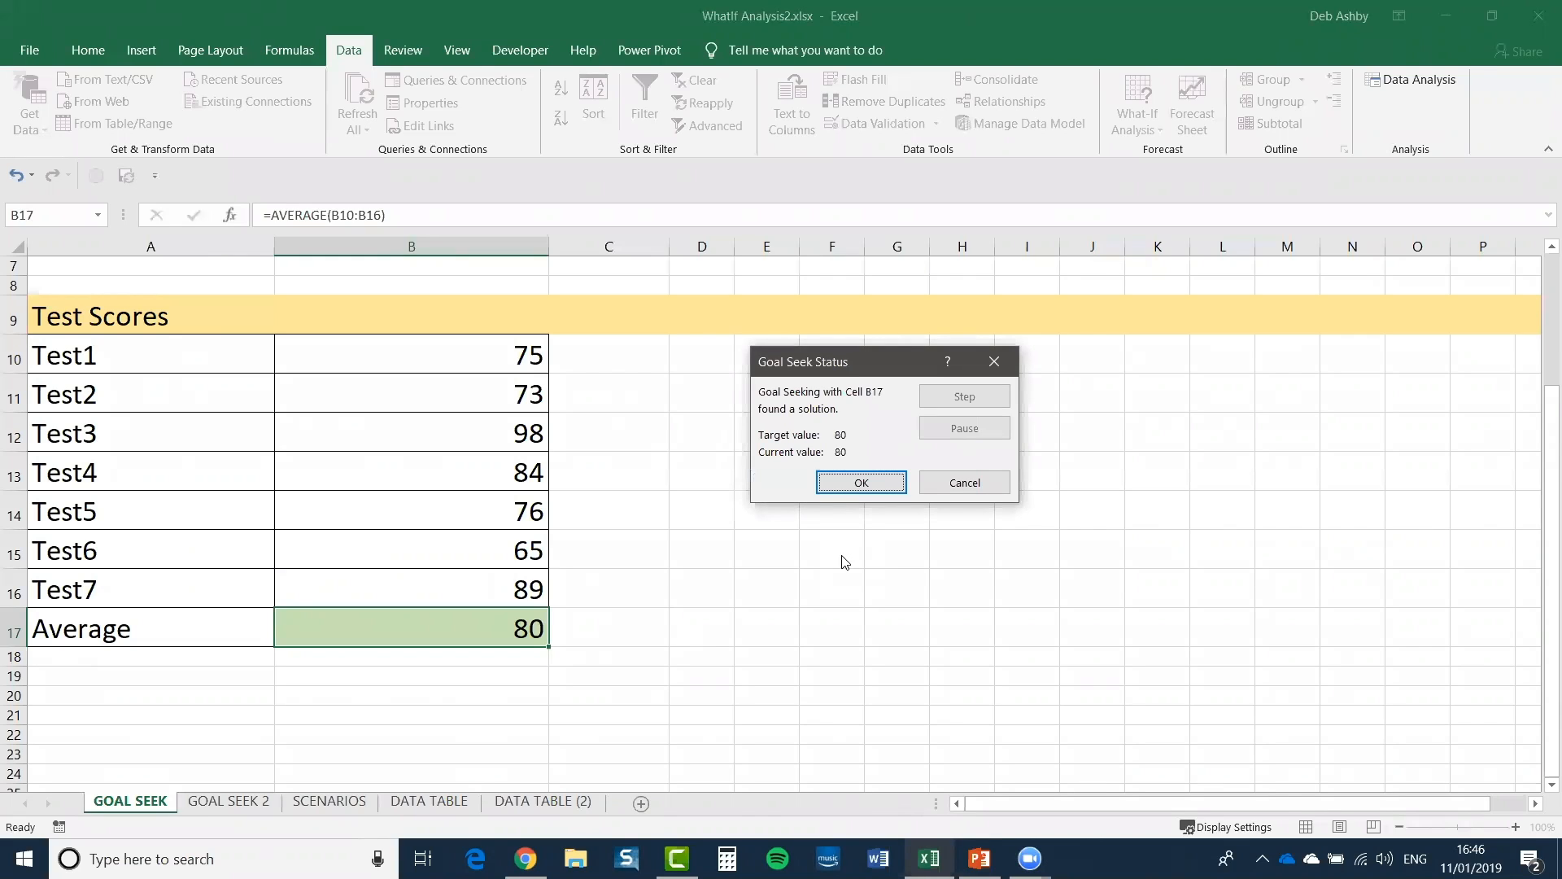
pyautogui.click(870, 484)
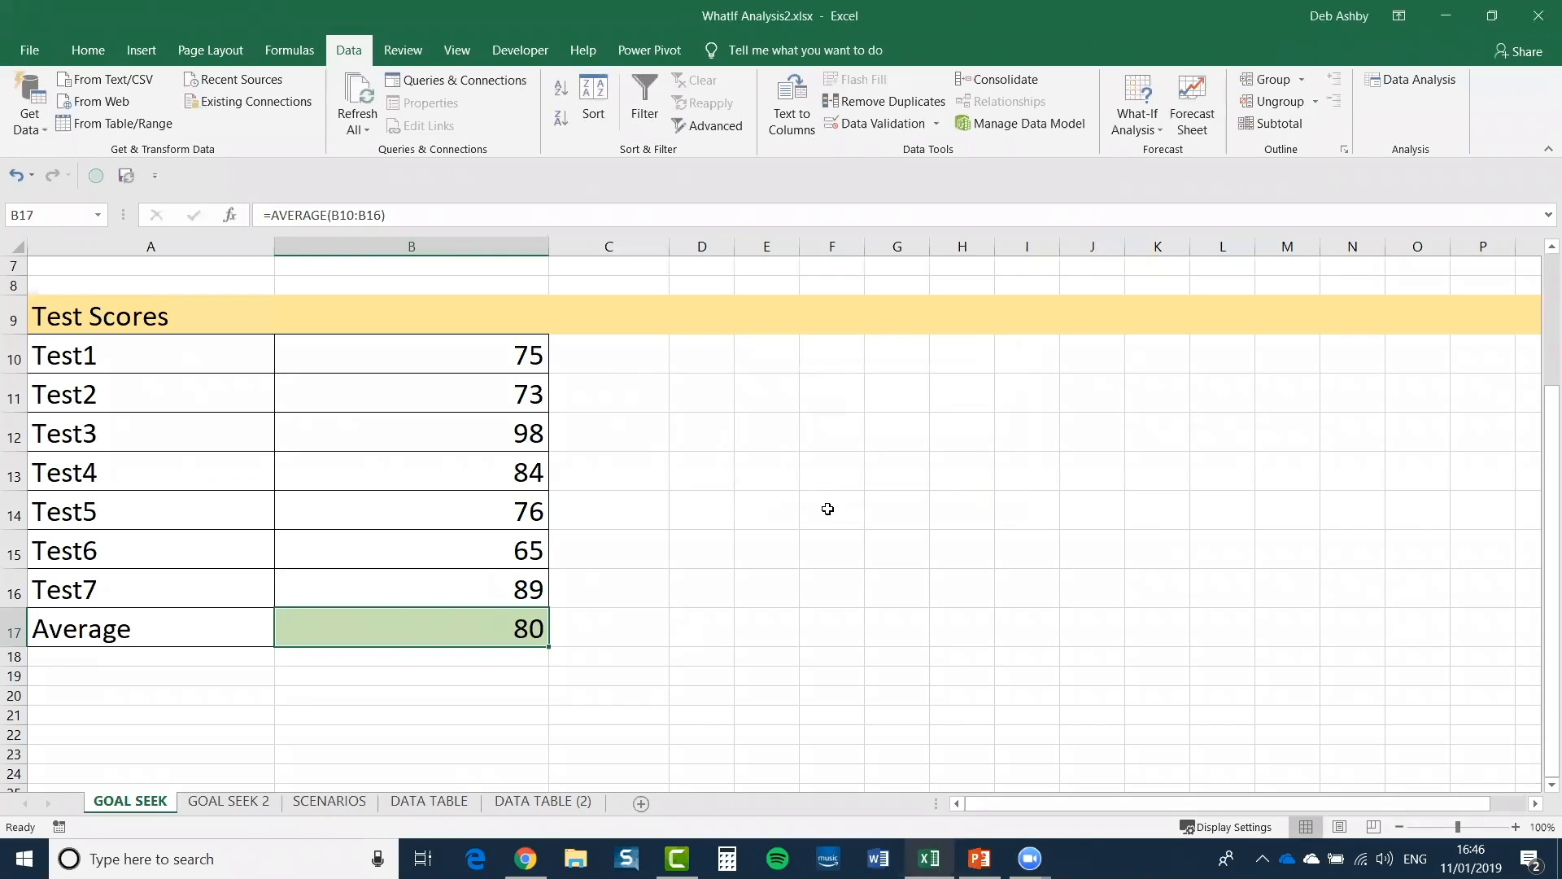
pyautogui.click(751, 480)
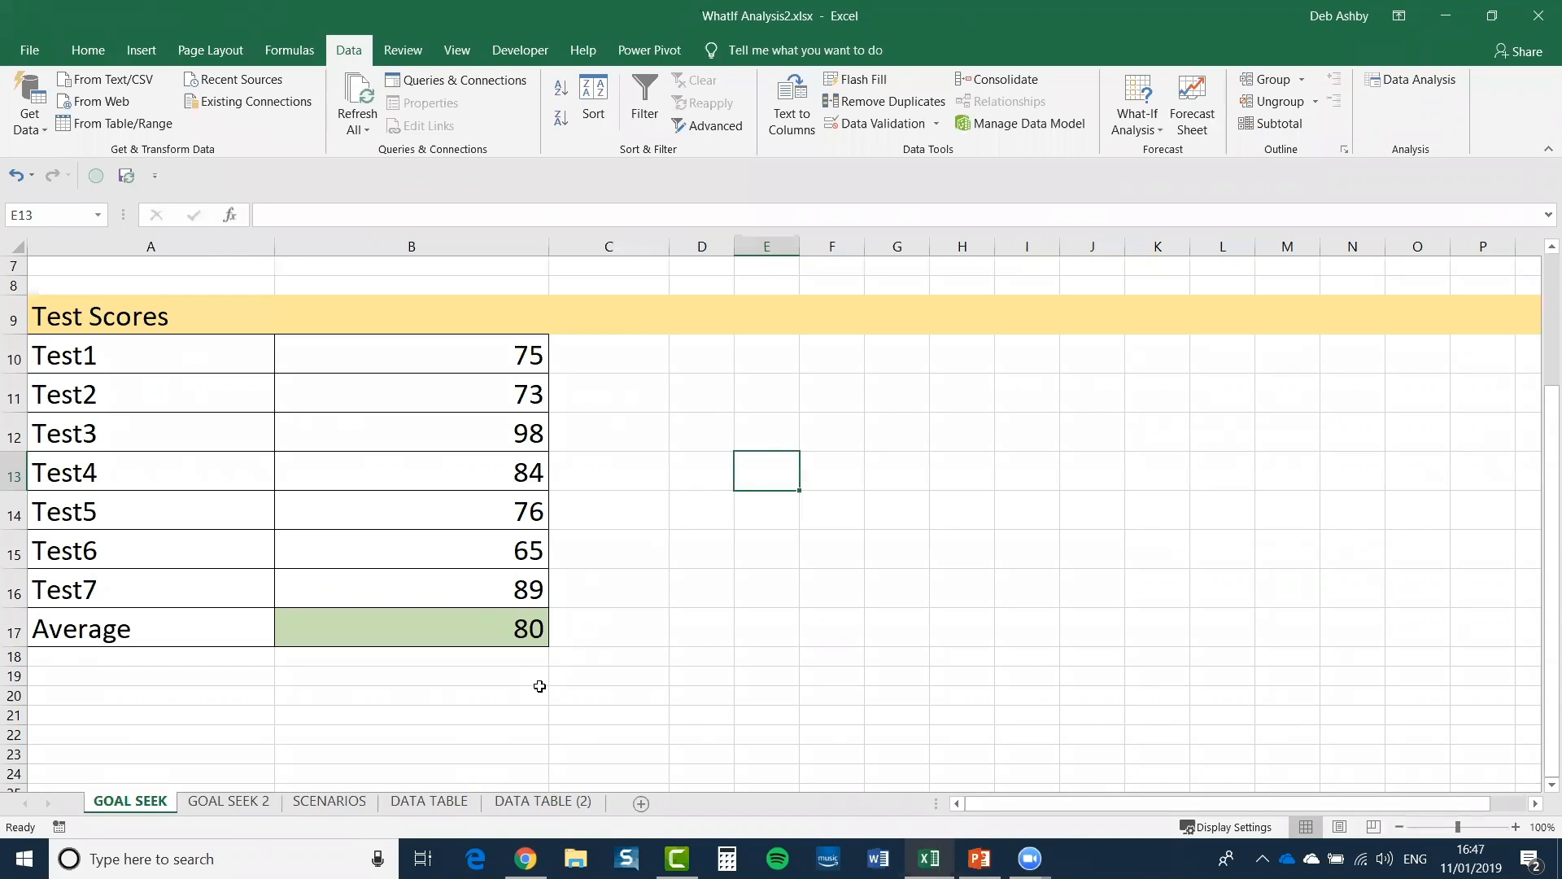
# Step: Open the GOAL SEEK 2 sheet containing the employee salary data
pyautogui.click(229, 800)
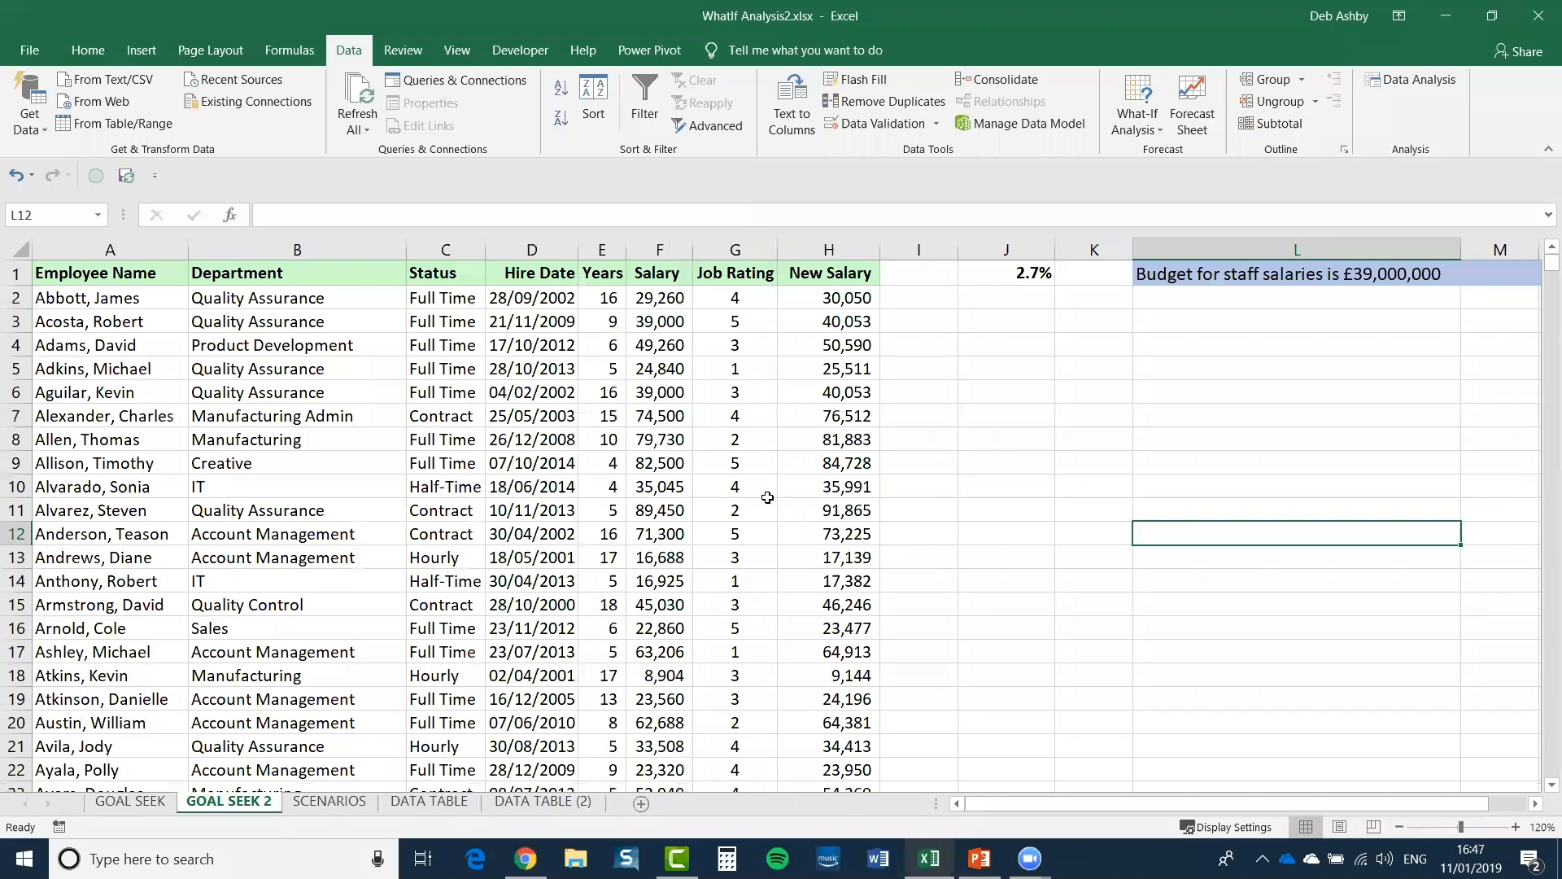
pyautogui.click(764, 443)
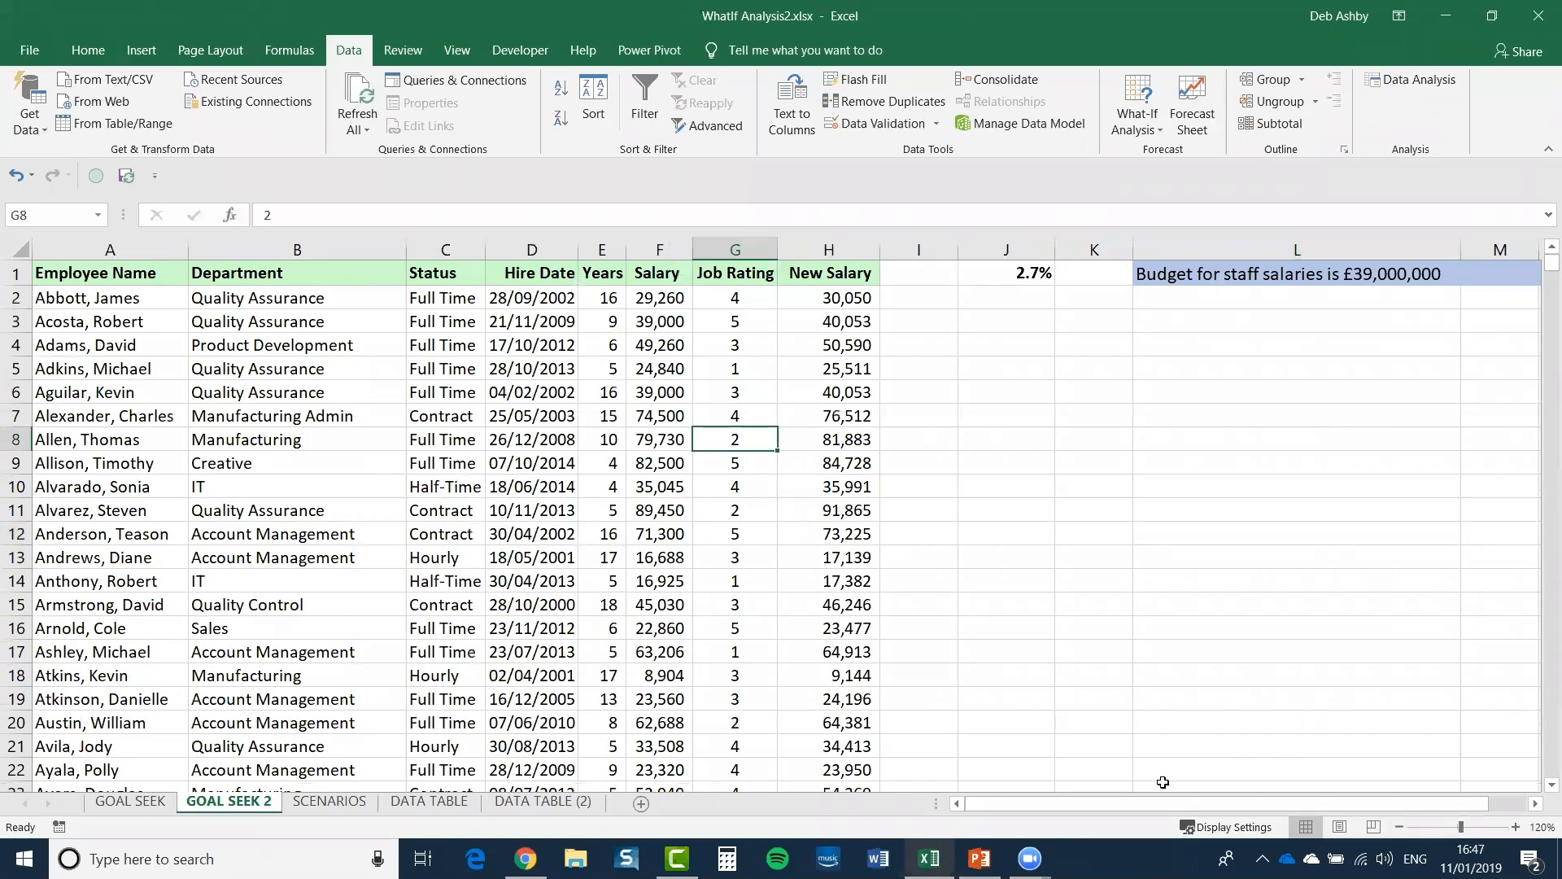
pyautogui.click(1516, 827)
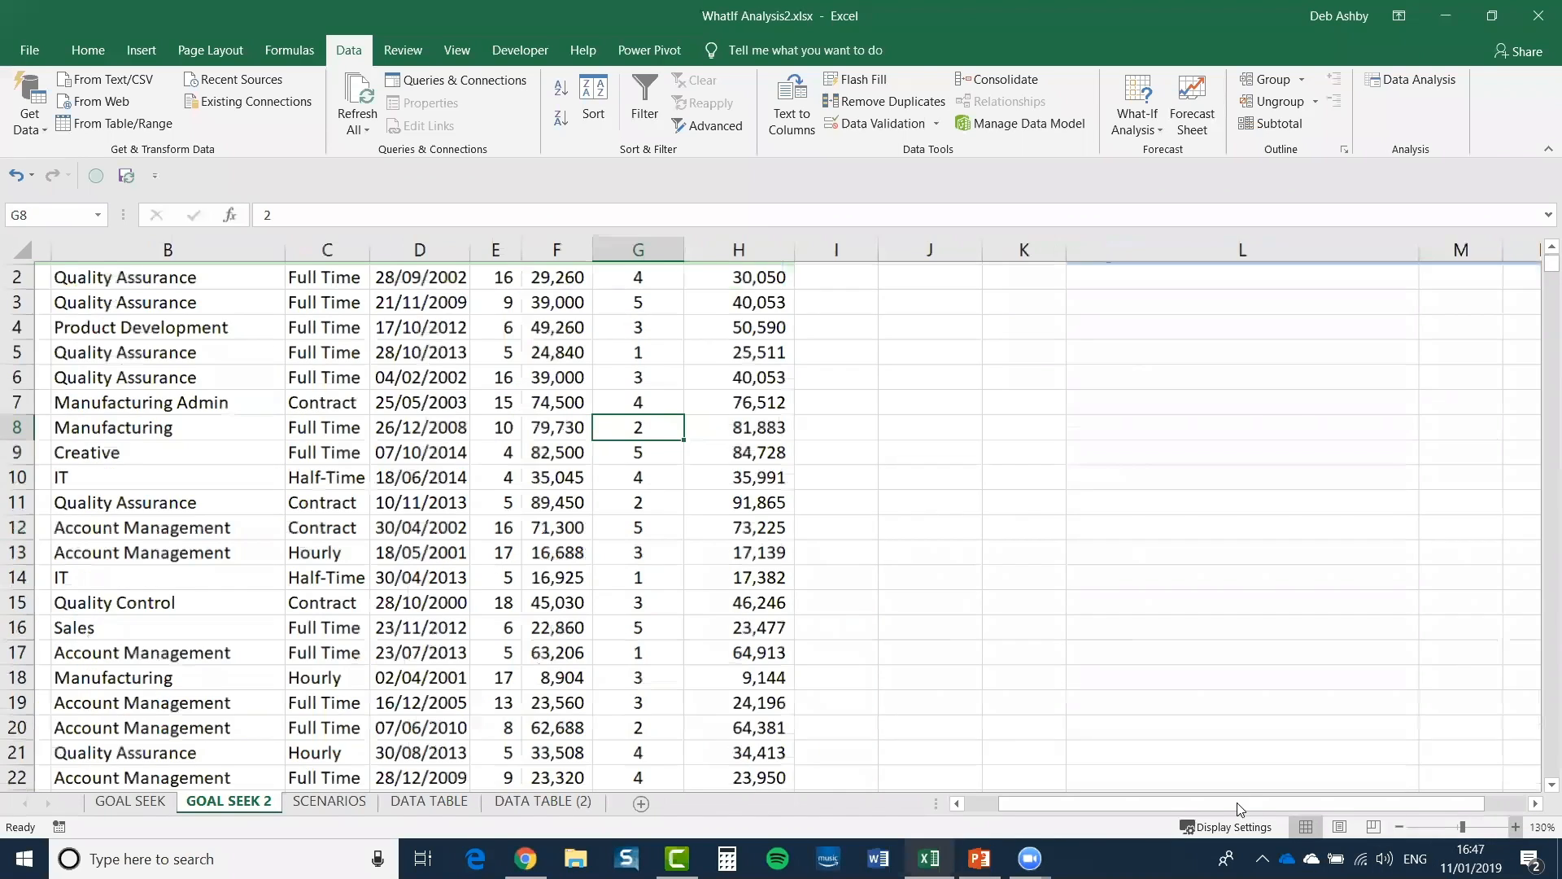
pyautogui.moveTo(1245, 806); pyautogui.dragTo(1102, 804)
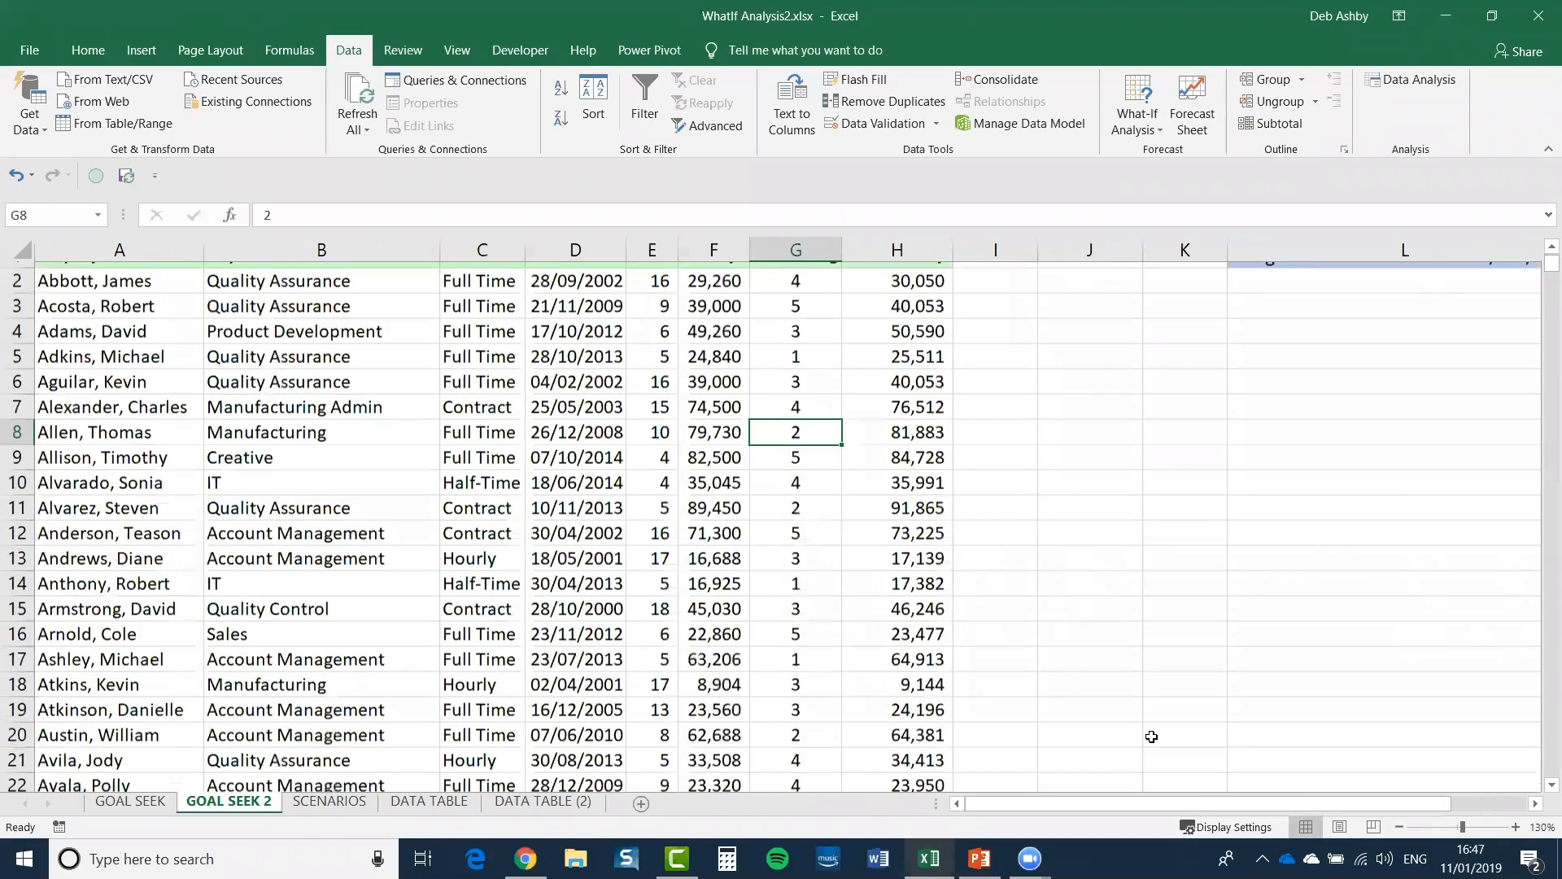
# Step: Review each column of the employee table, from Employee Name in column A through New Salary in column H
pyautogui.scroll(1, 1131, 708)
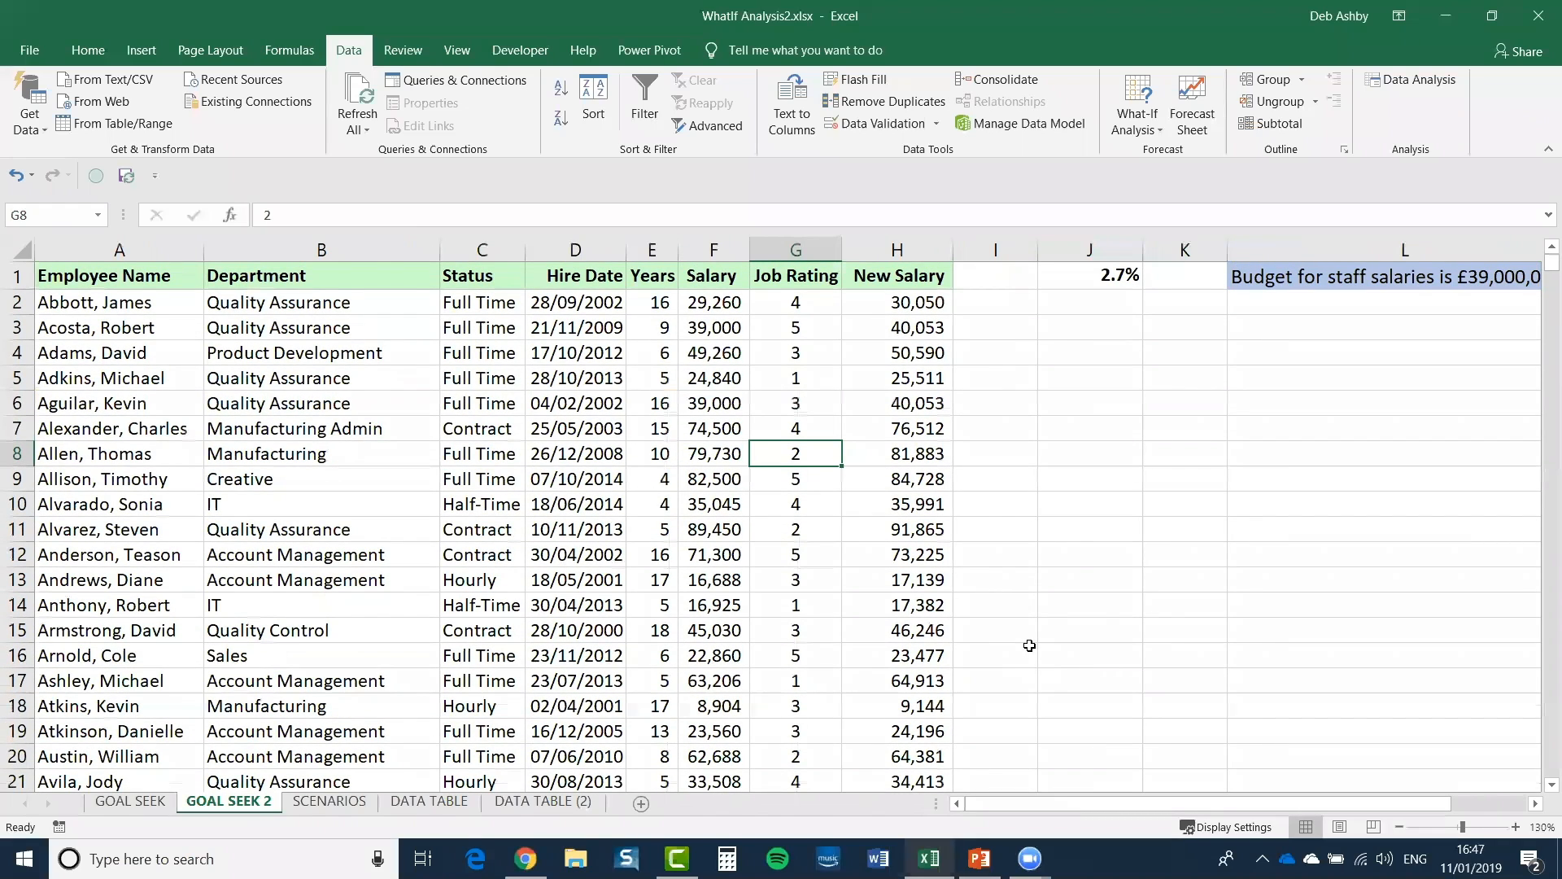
pyautogui.click(290, 403)
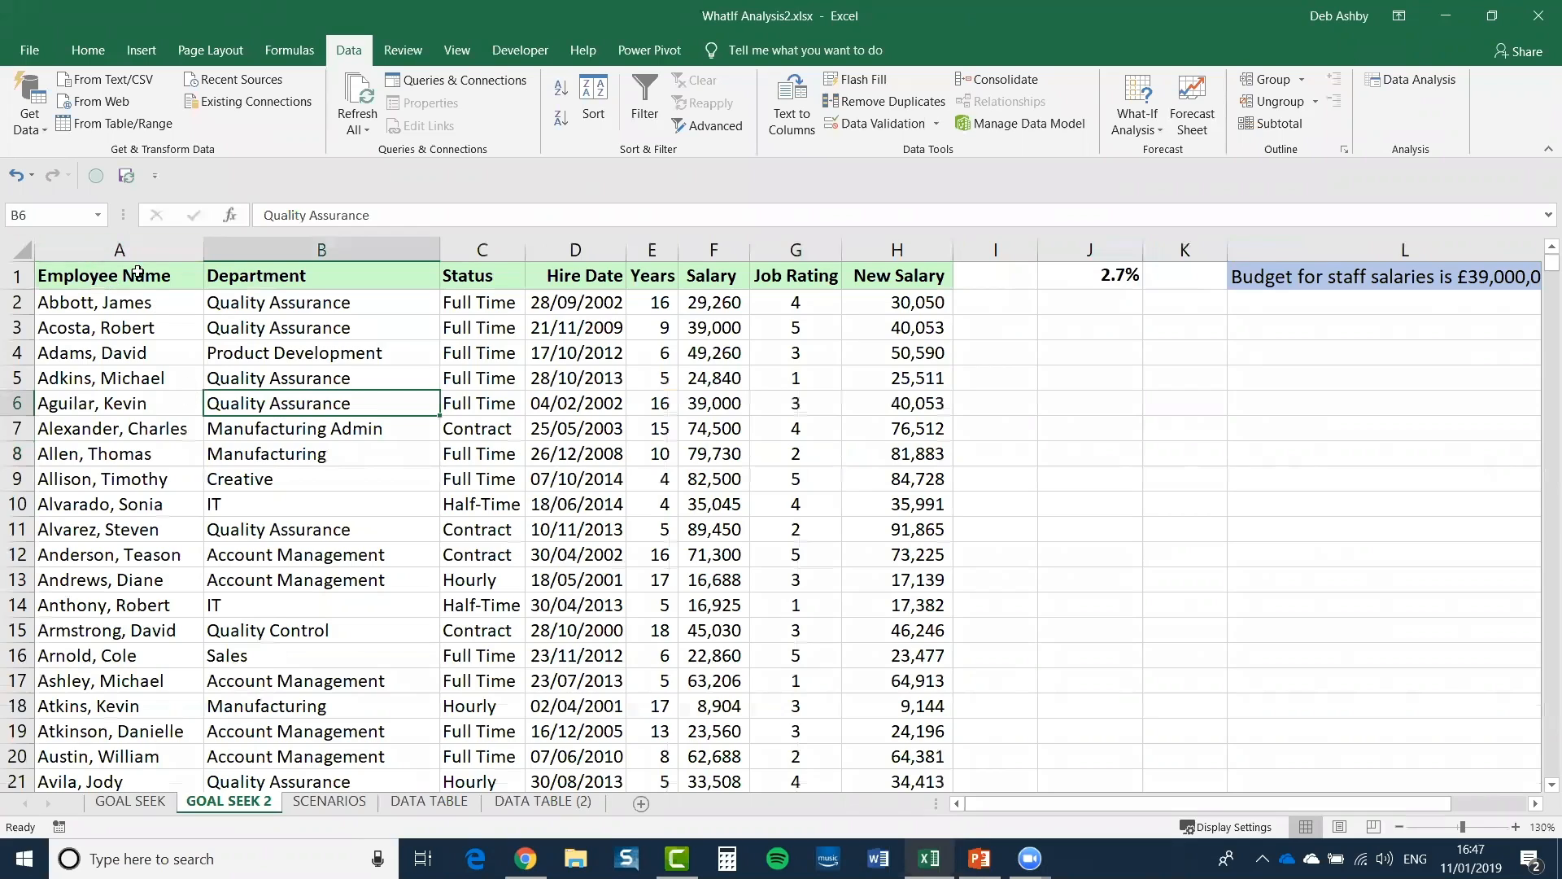
pyautogui.click(114, 249)
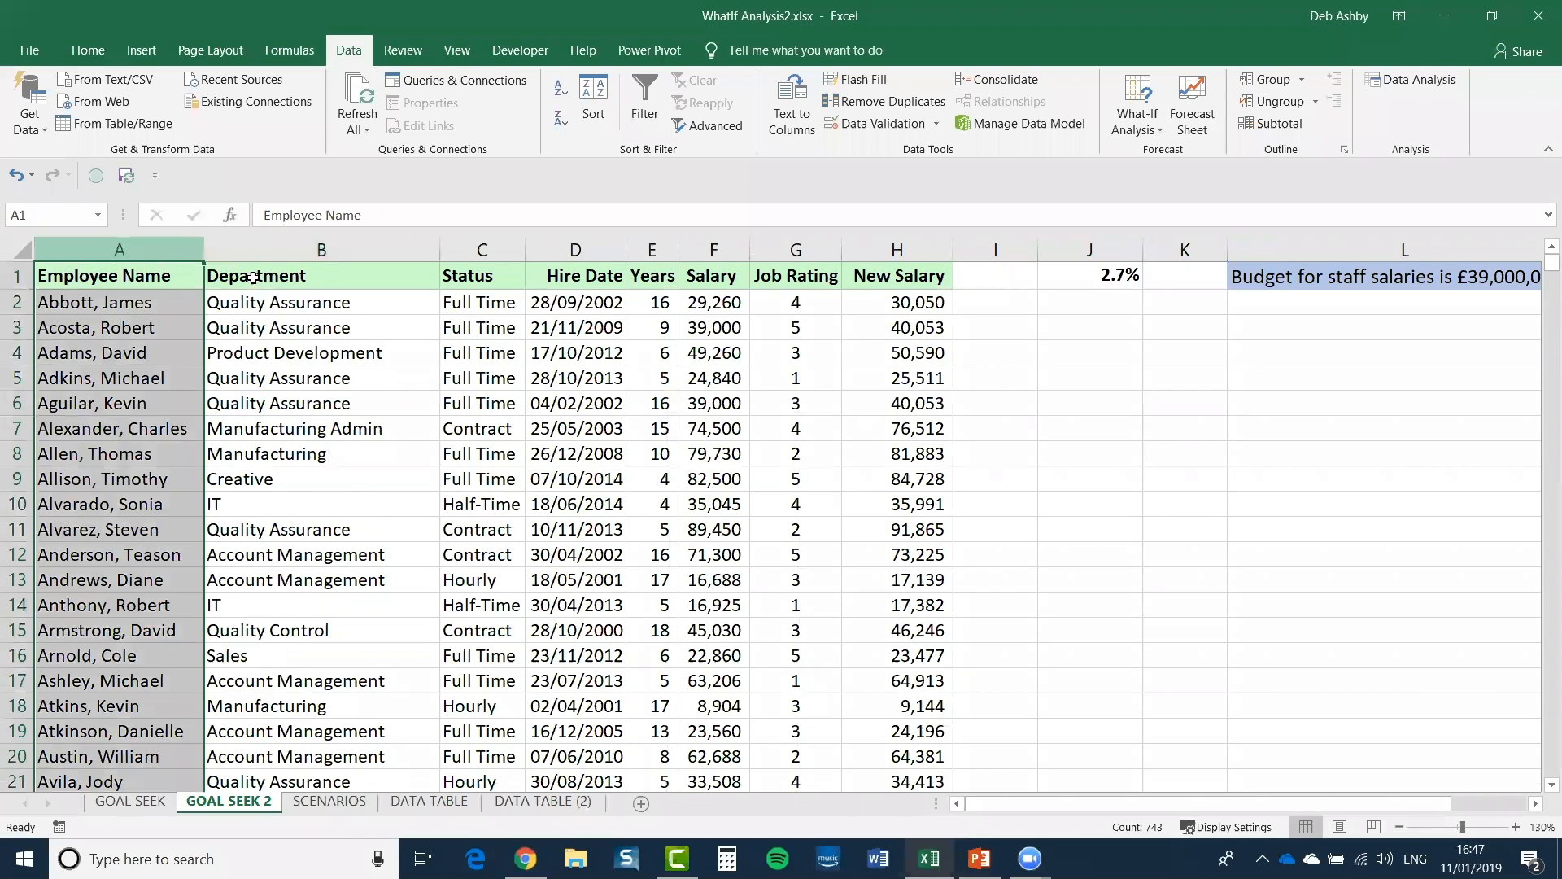
pyautogui.click(318, 249)
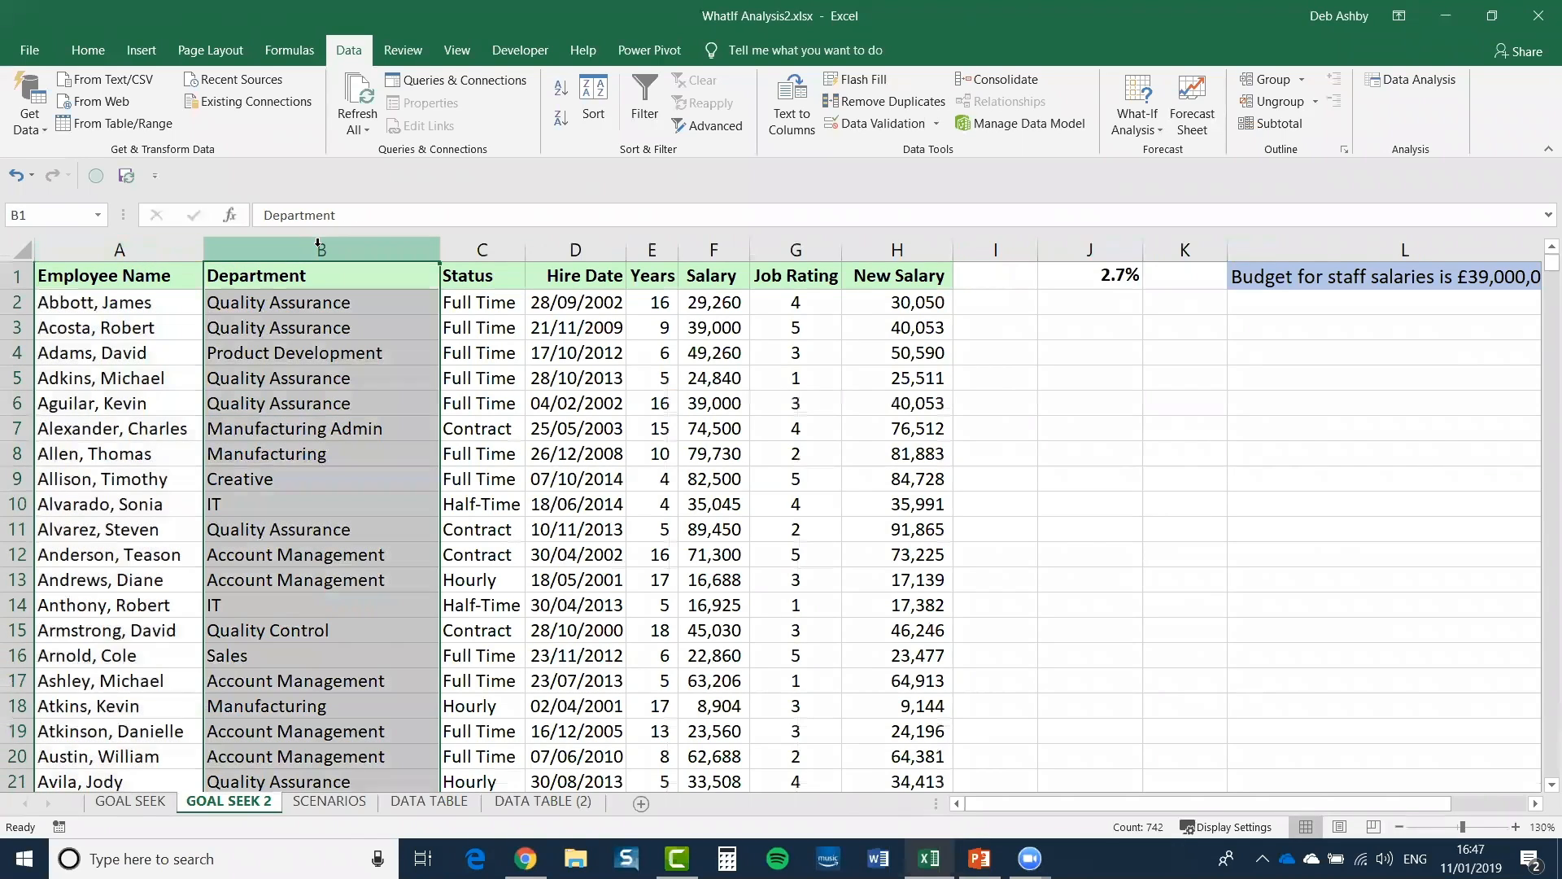
pyautogui.click(501, 243)
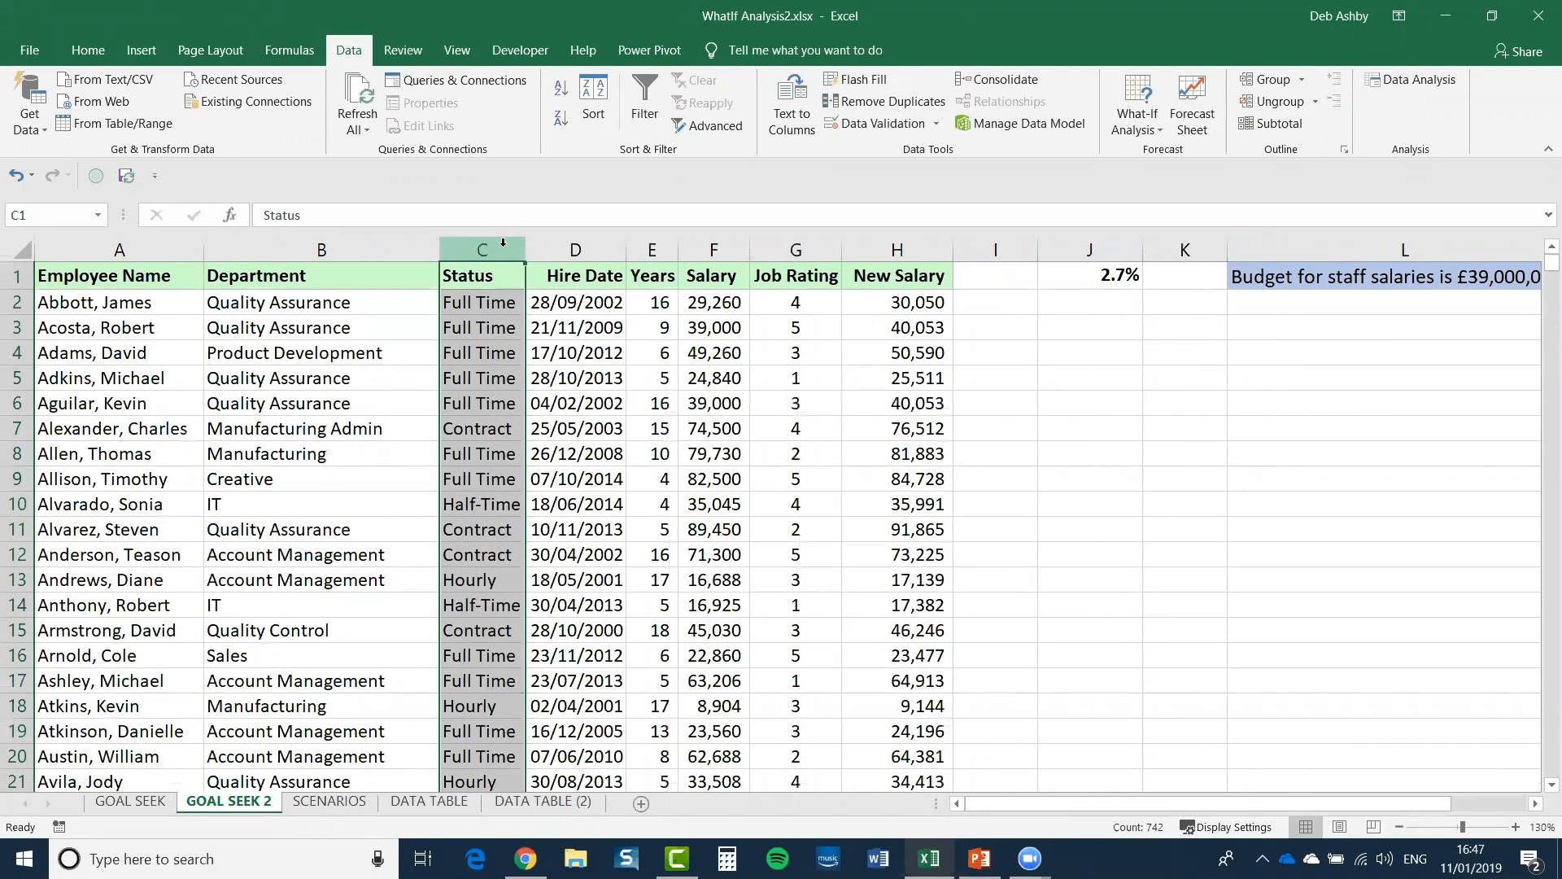
pyautogui.click(606, 251)
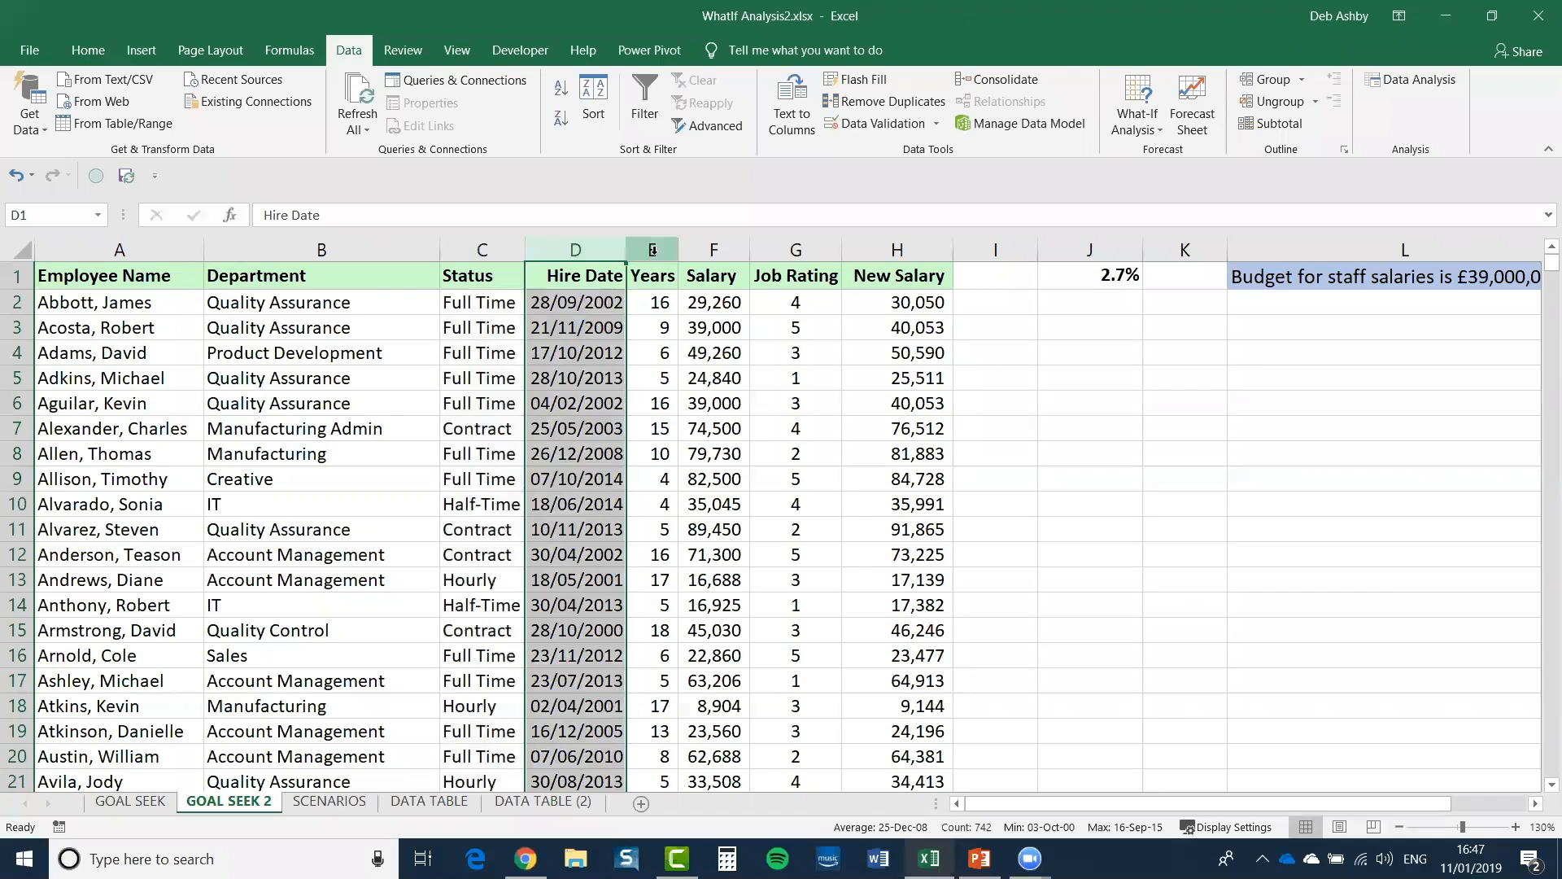
pyautogui.click(653, 250)
pyautogui.click(712, 251)
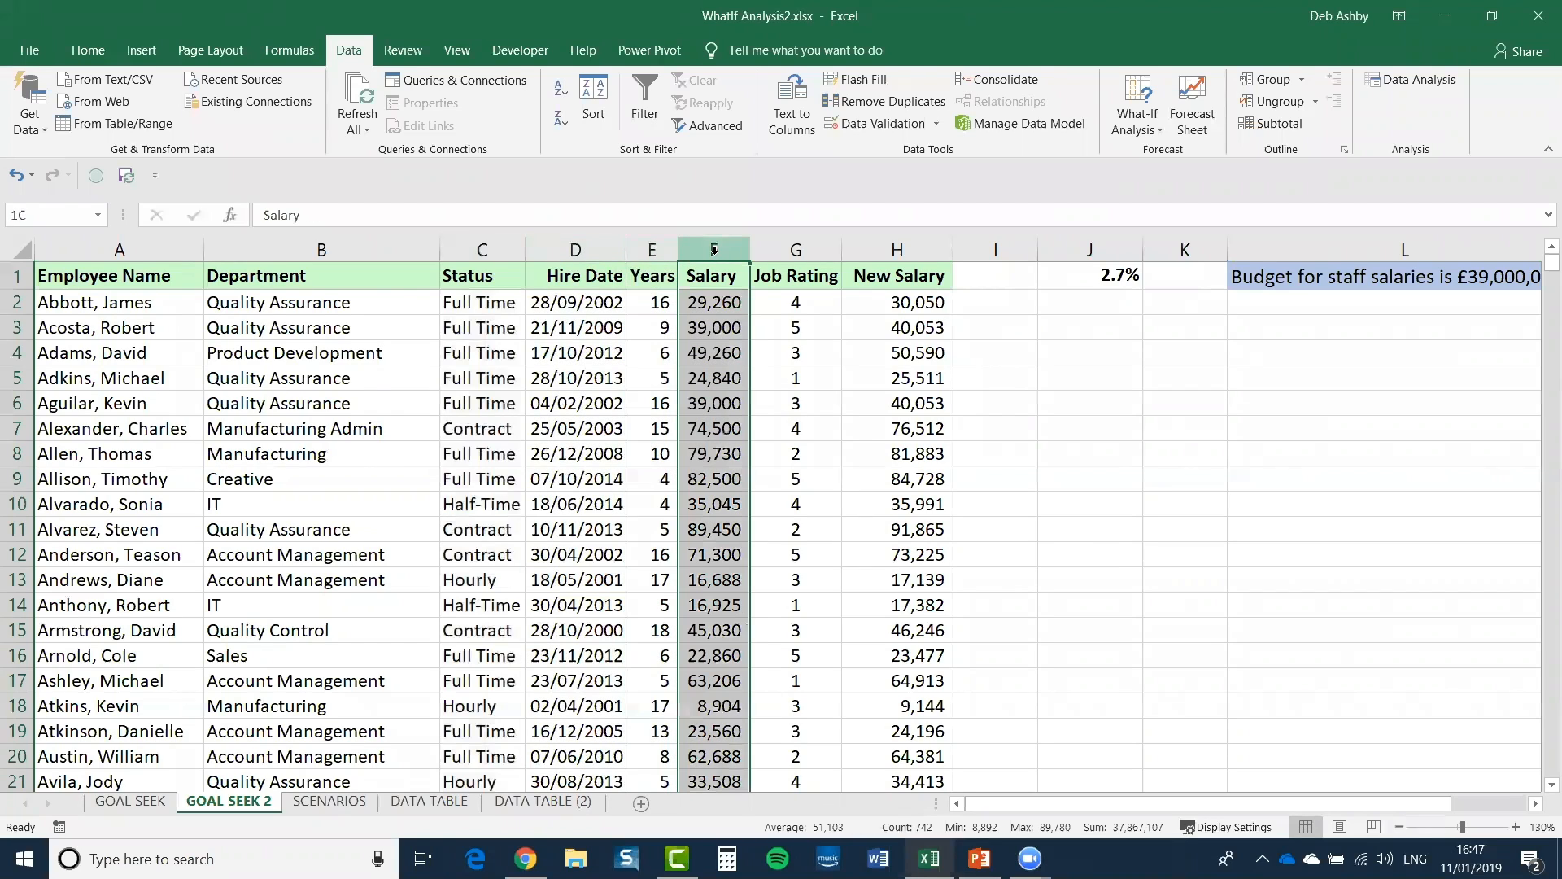
pyautogui.click(796, 250)
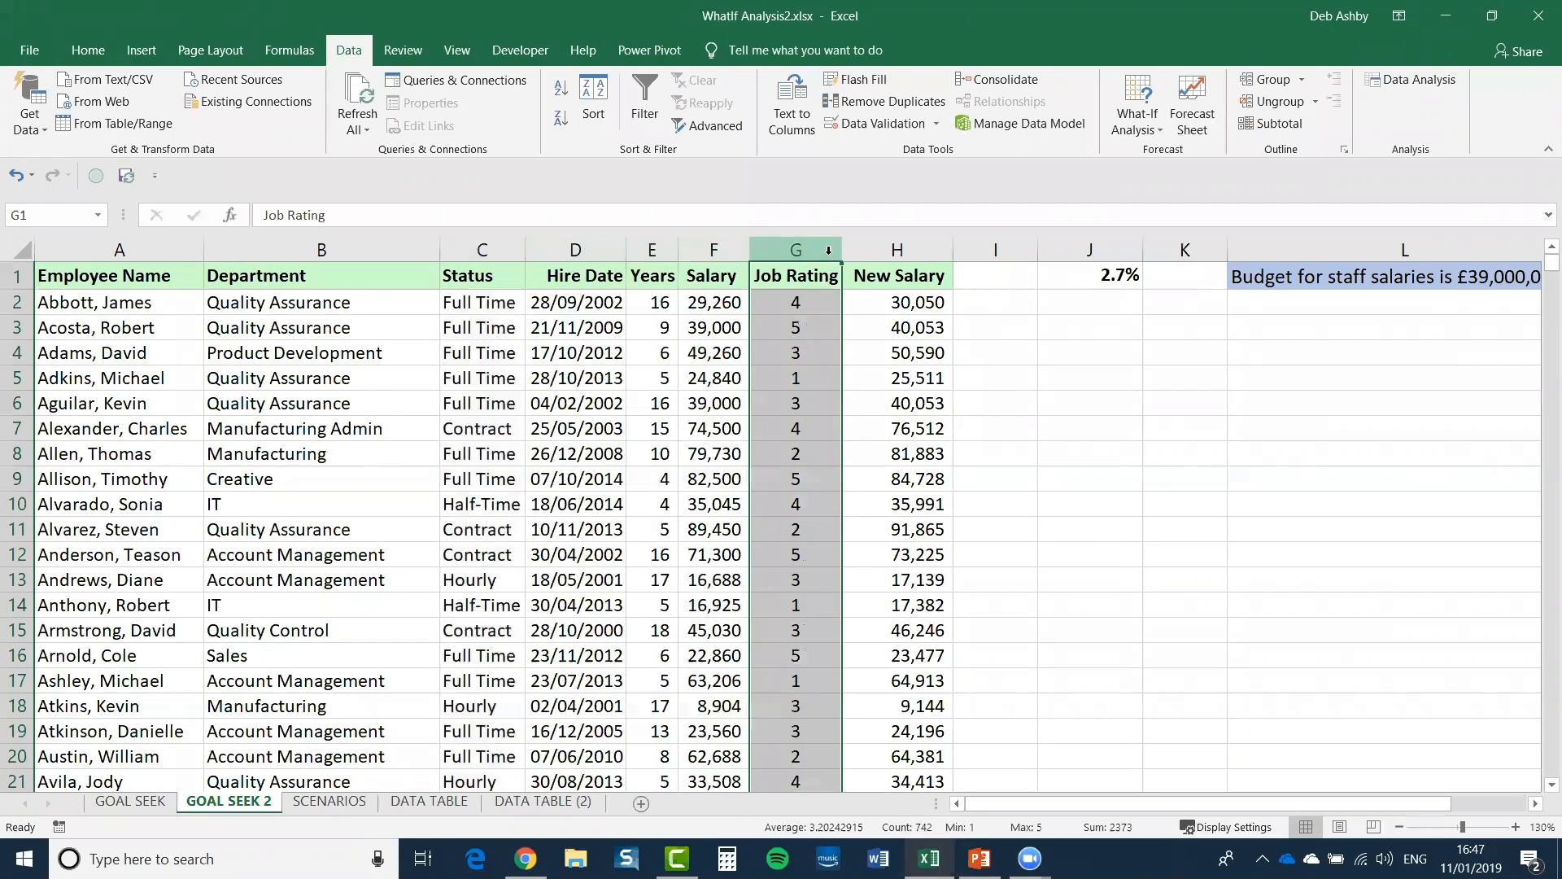
pyautogui.click(892, 250)
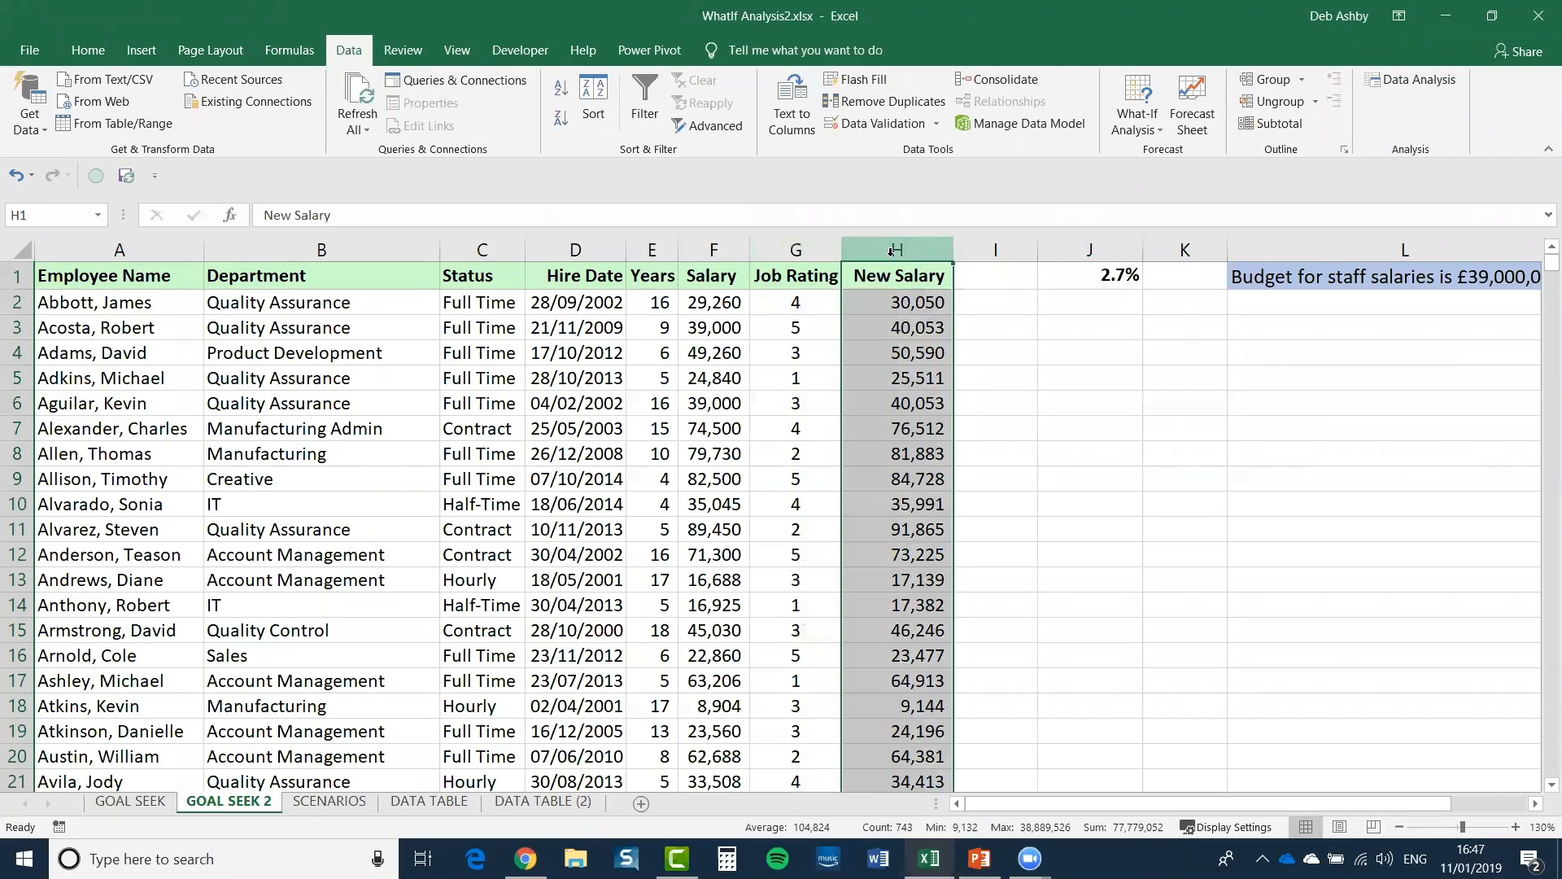
# Step: Examine the New Salary formula in H2 and its reference to the increase percentage in J1, leaving the formula as it is
pyautogui.click(893, 304)
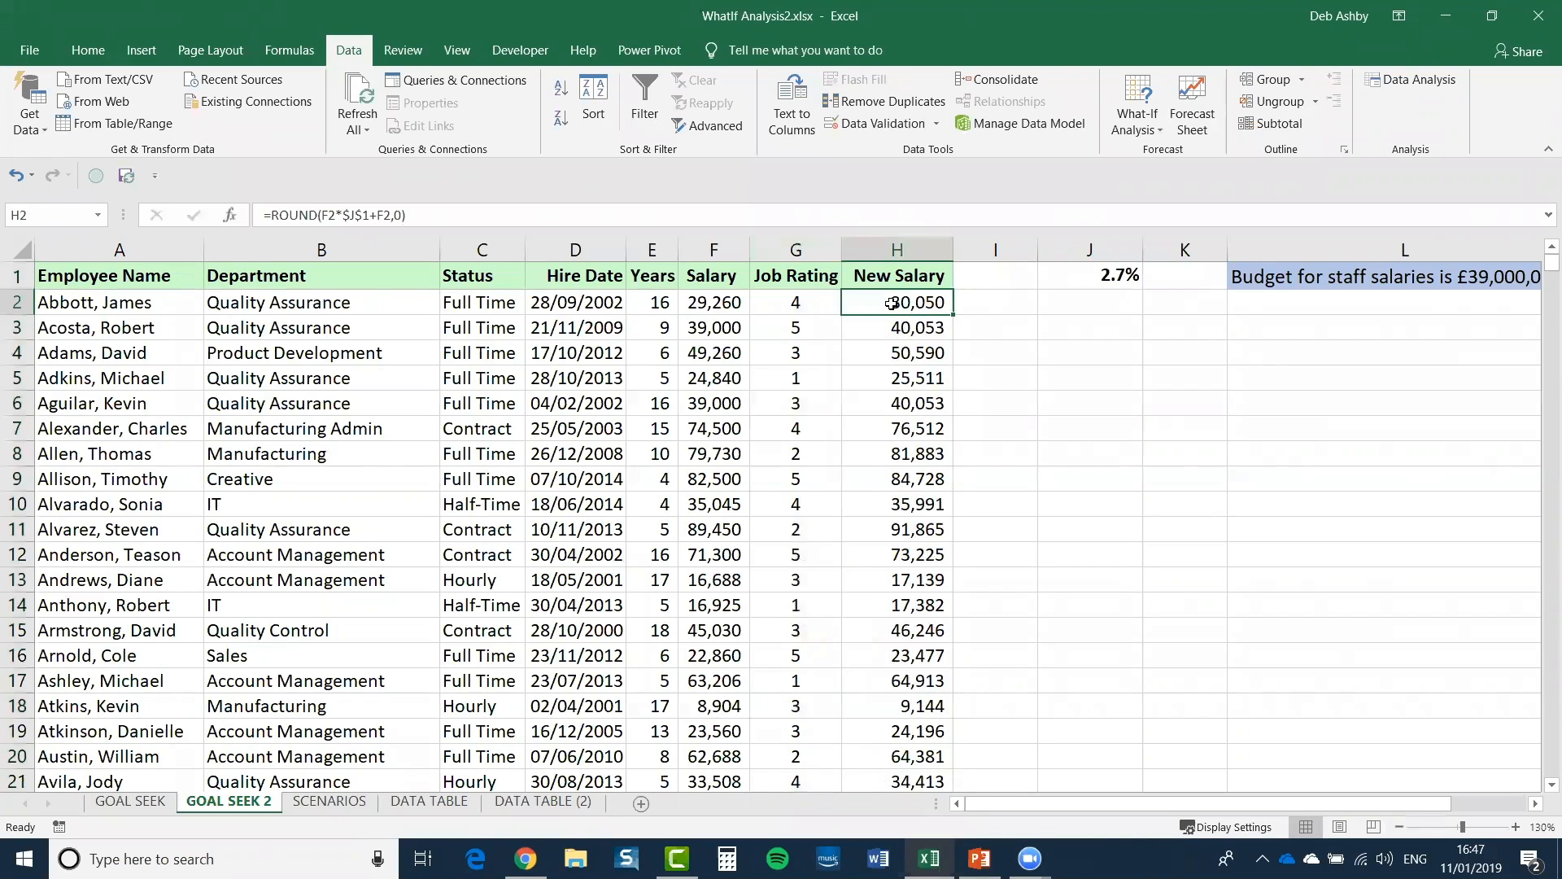
pyautogui.click(1103, 276)
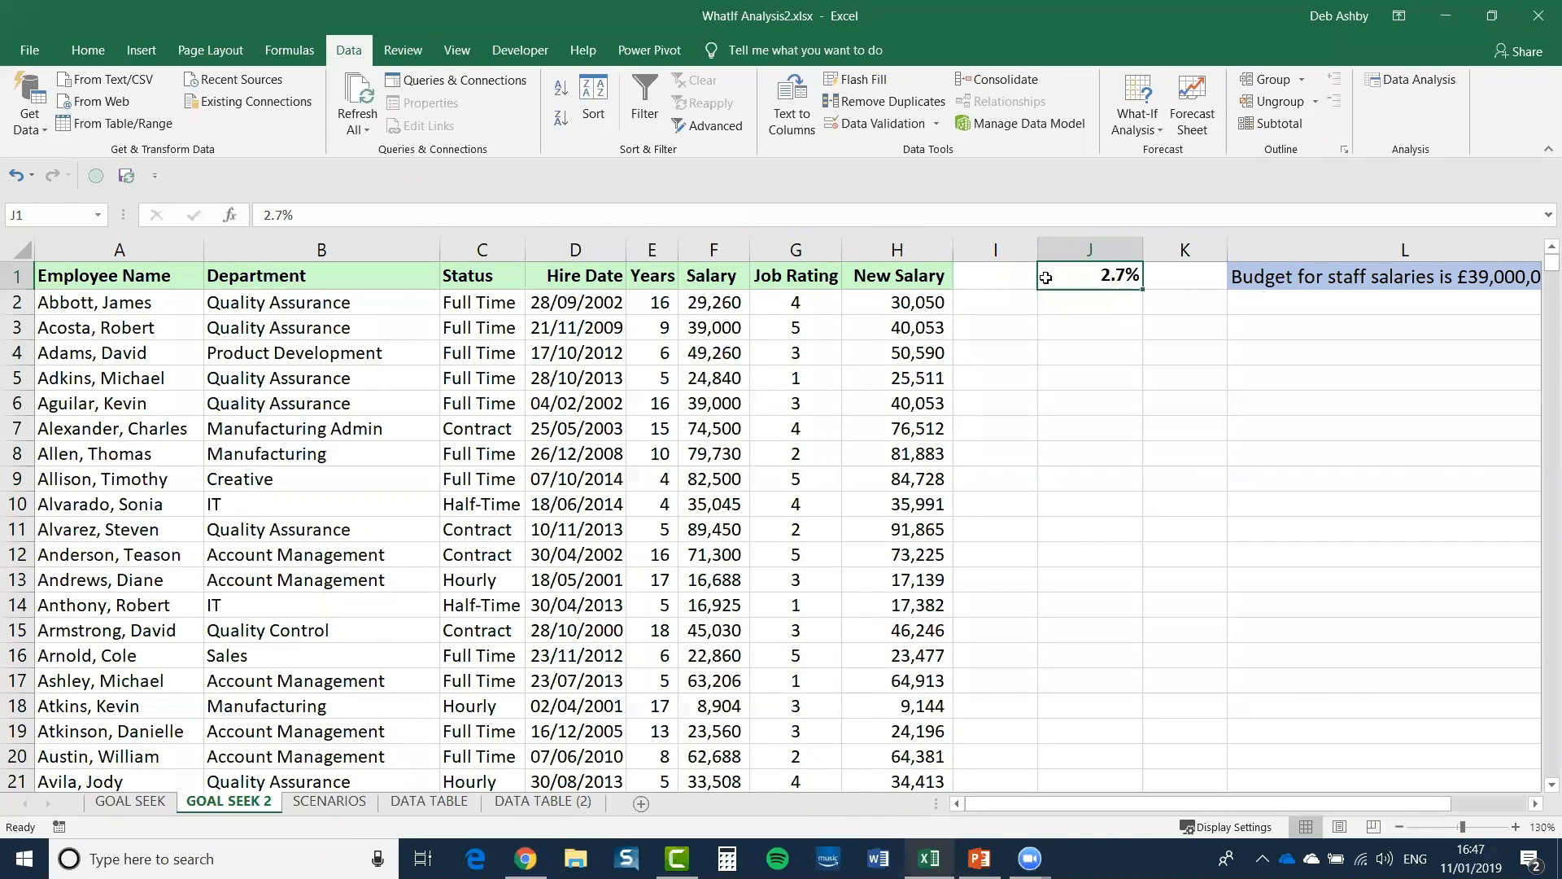
pyautogui.click(917, 303)
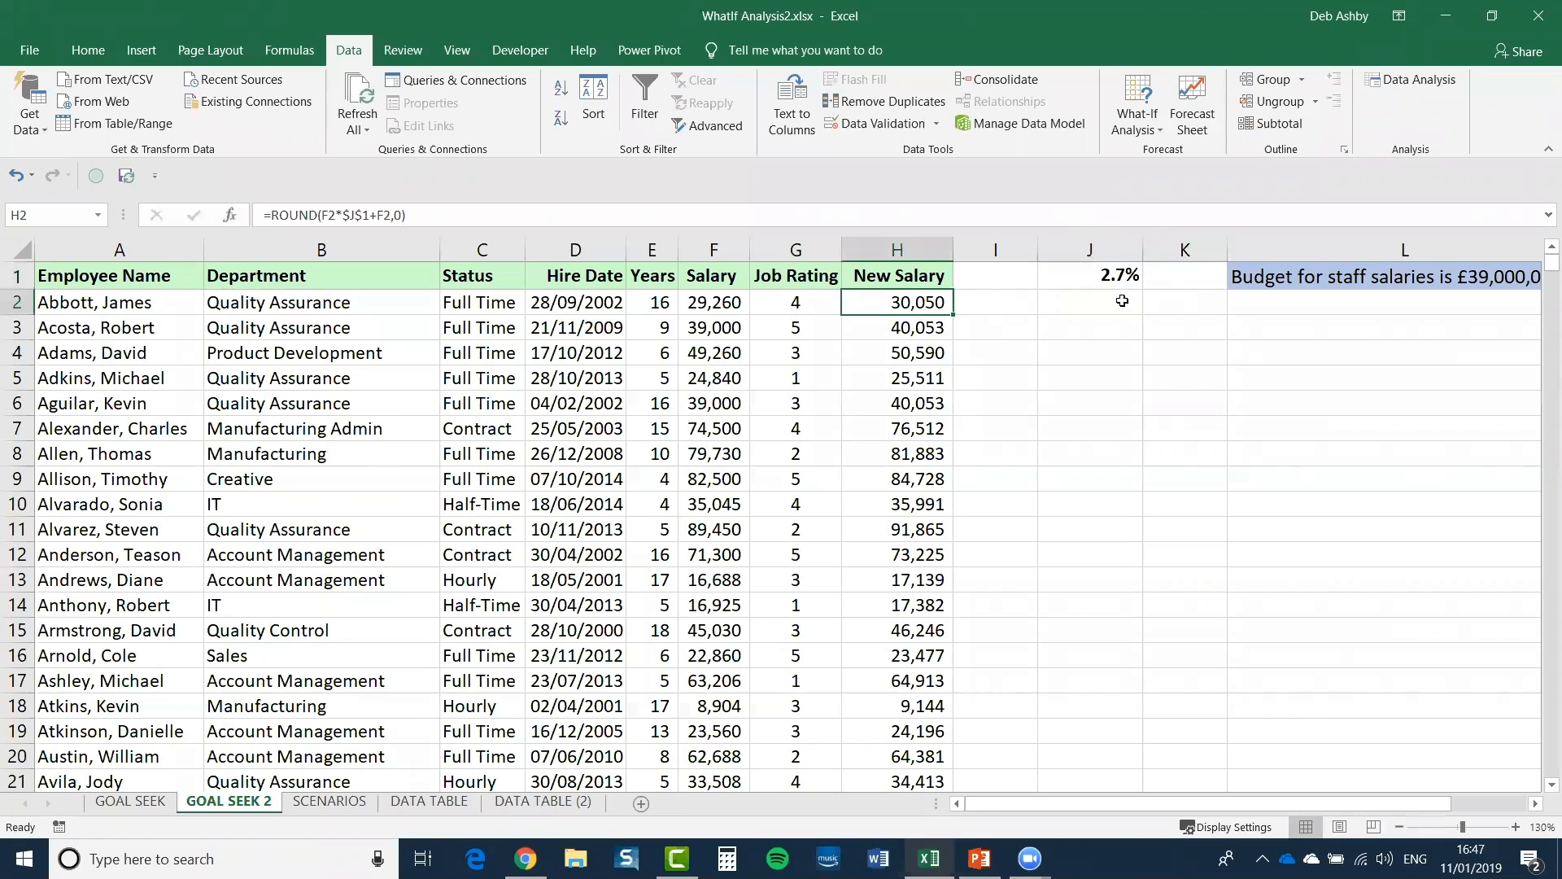
pyautogui.doubleClick(893, 303)
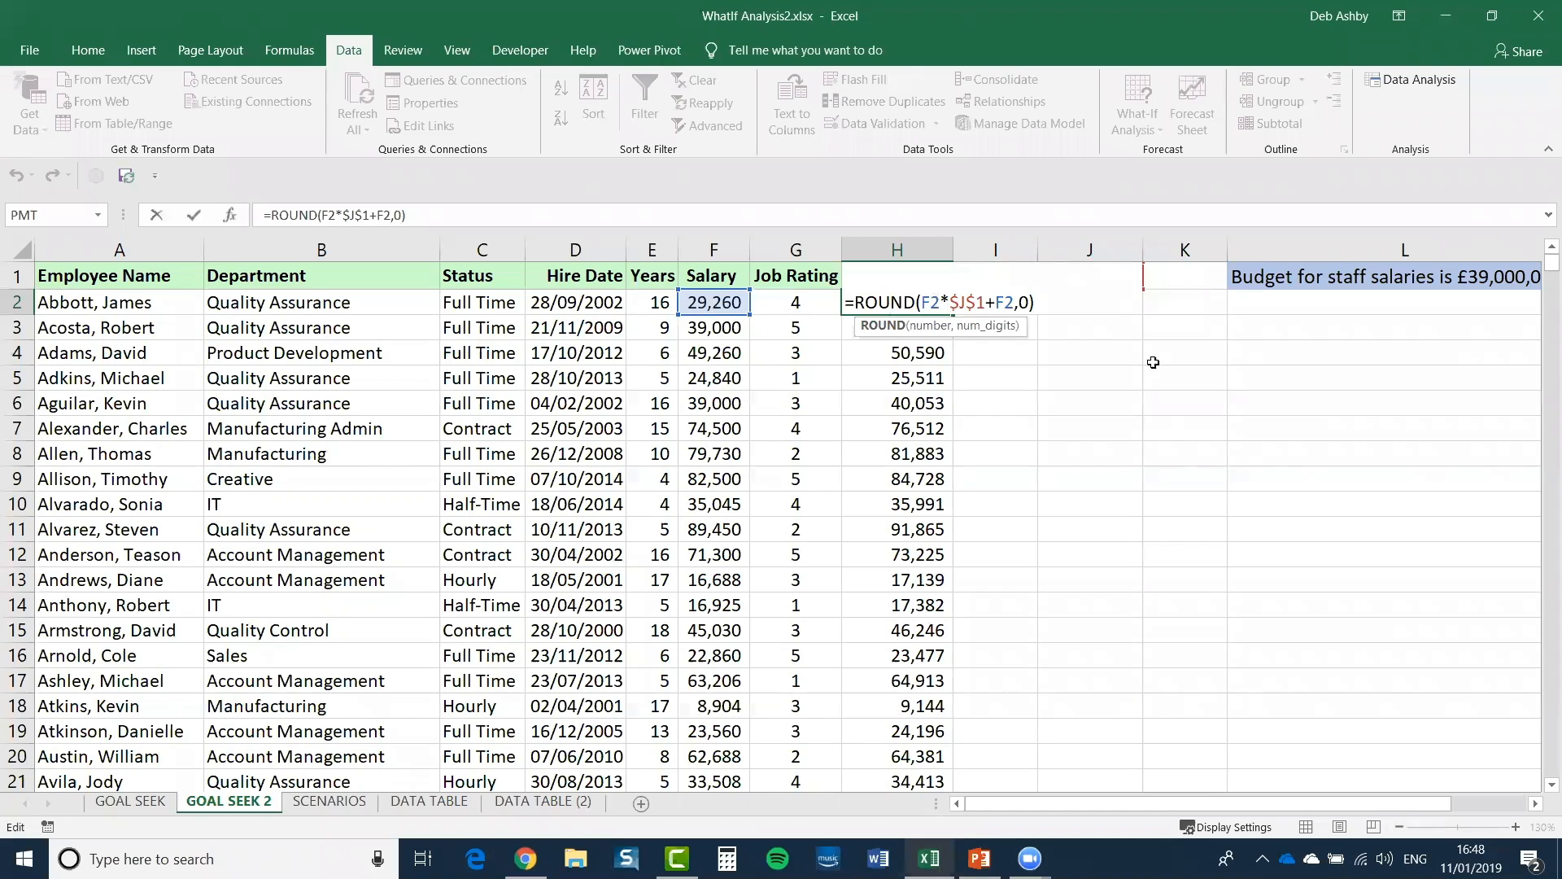
pyautogui.click(951, 311)
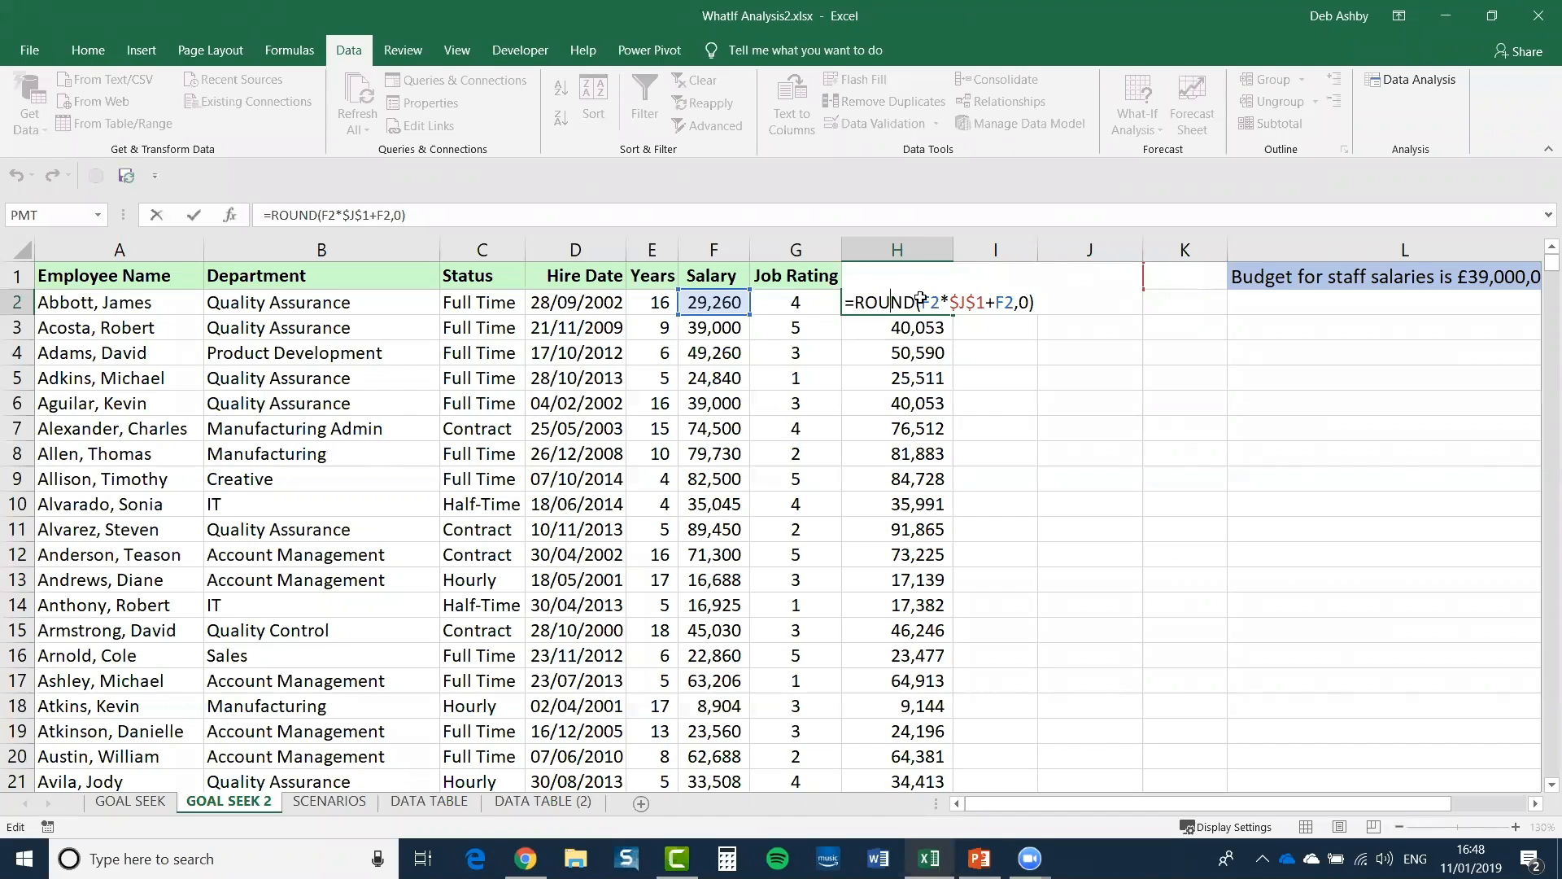
pyautogui.press('Return')
pyautogui.click(1088, 275)
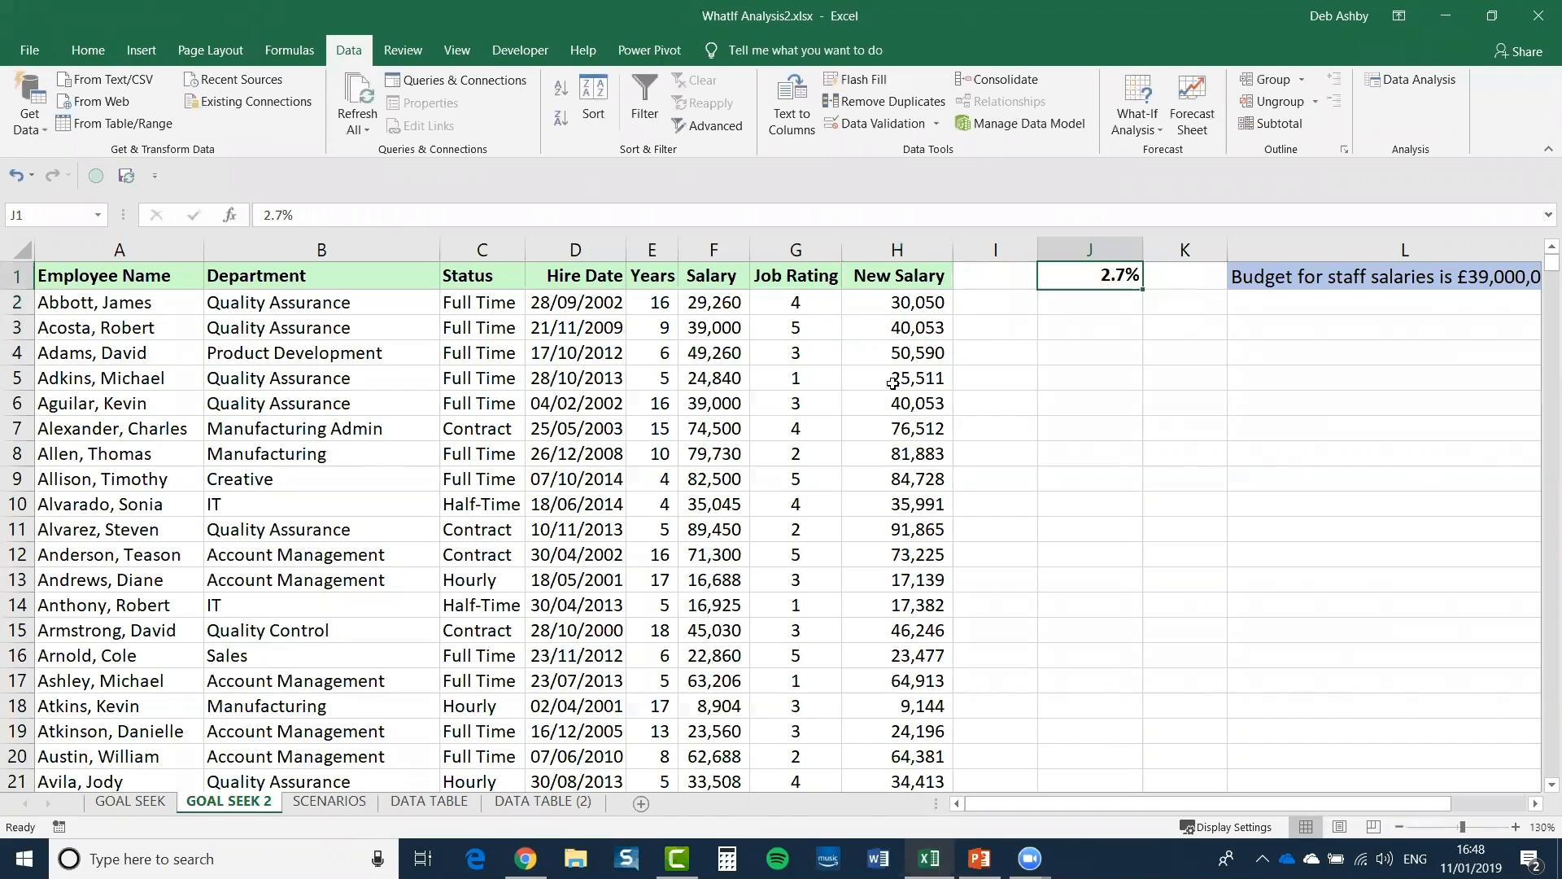
pyautogui.click(890, 304)
pyautogui.click(1100, 278)
pyautogui.click(922, 306)
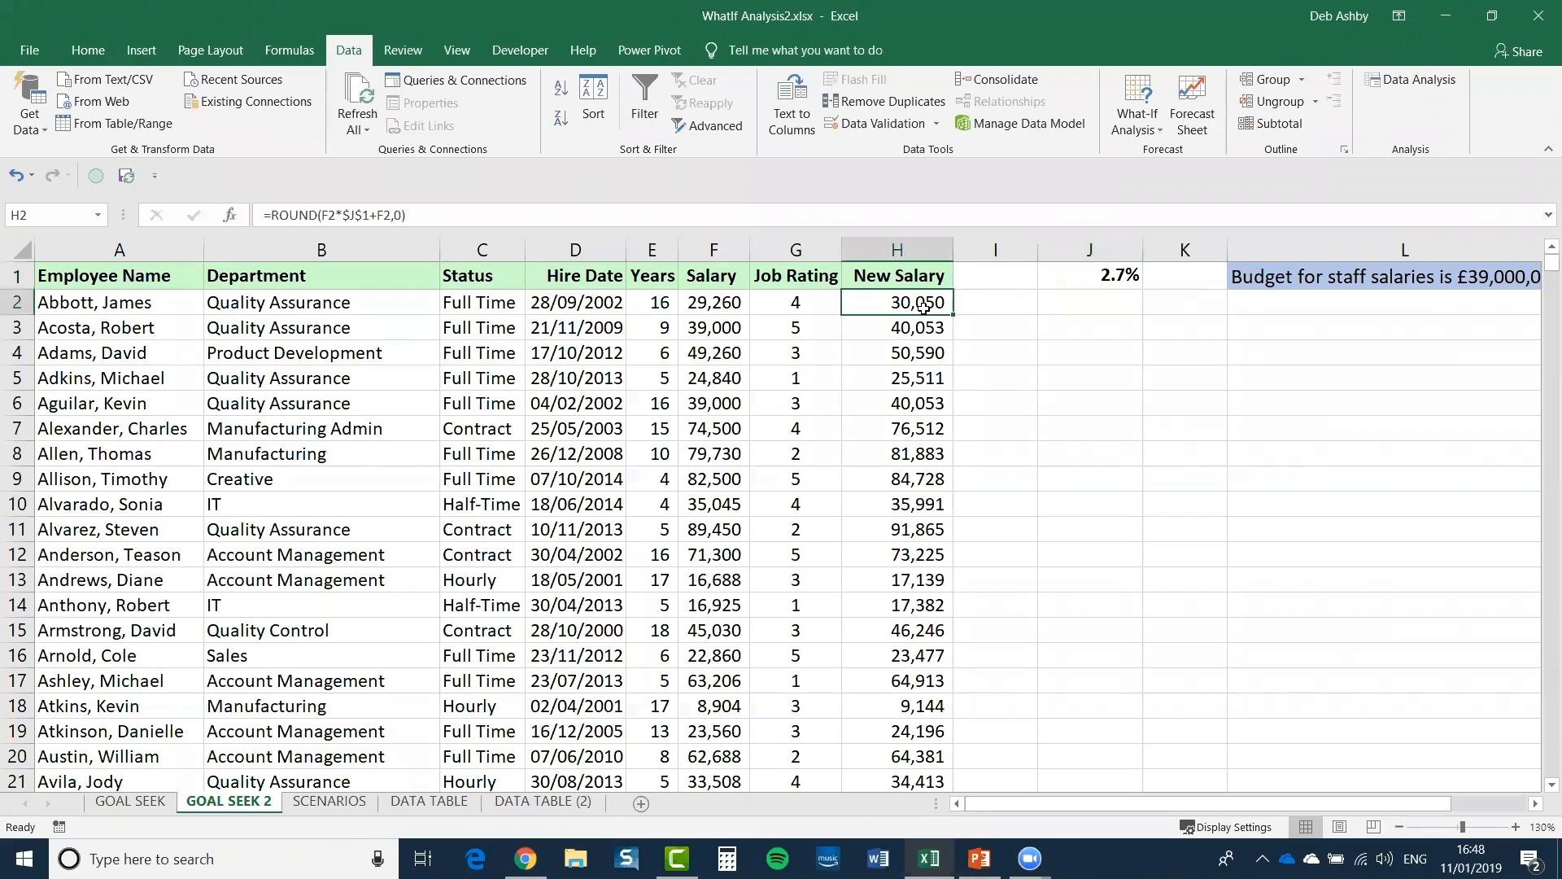
# Step: Compare the New Salary total in H743 with the budget note in L1, and recheck the salary formulas against percentage cell J1
pyautogui.hotkey('ctrl', 'Down')
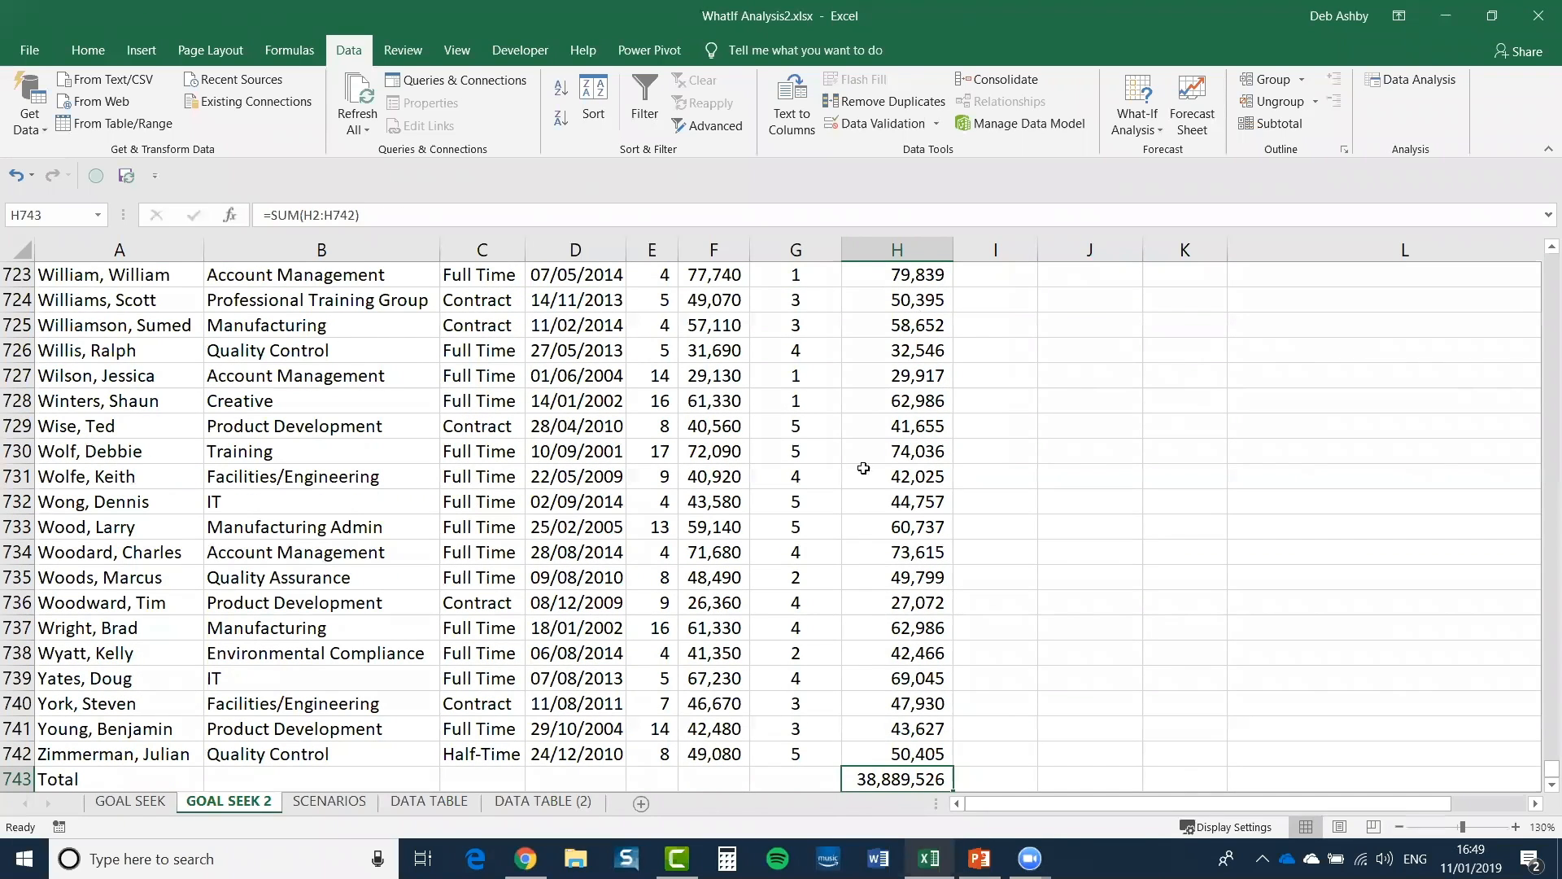
pyautogui.scroll(-3, 886, 527)
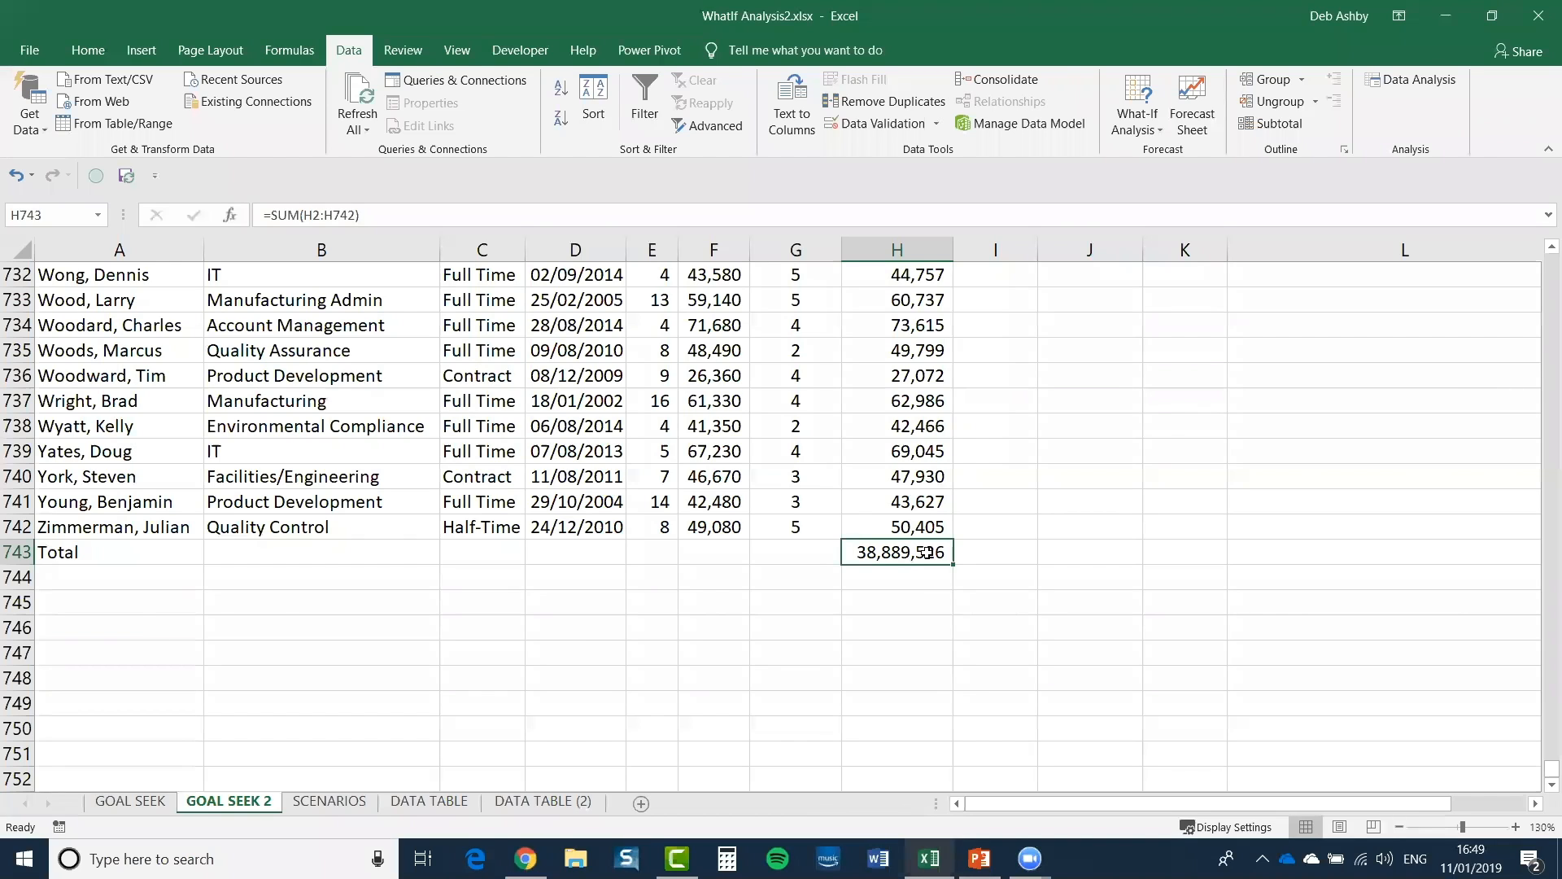
pyautogui.hotkey('ctrl', 'Up')
pyautogui.click(1265, 804)
pyautogui.moveTo(1265, 812); pyautogui.dragTo(1335, 806)
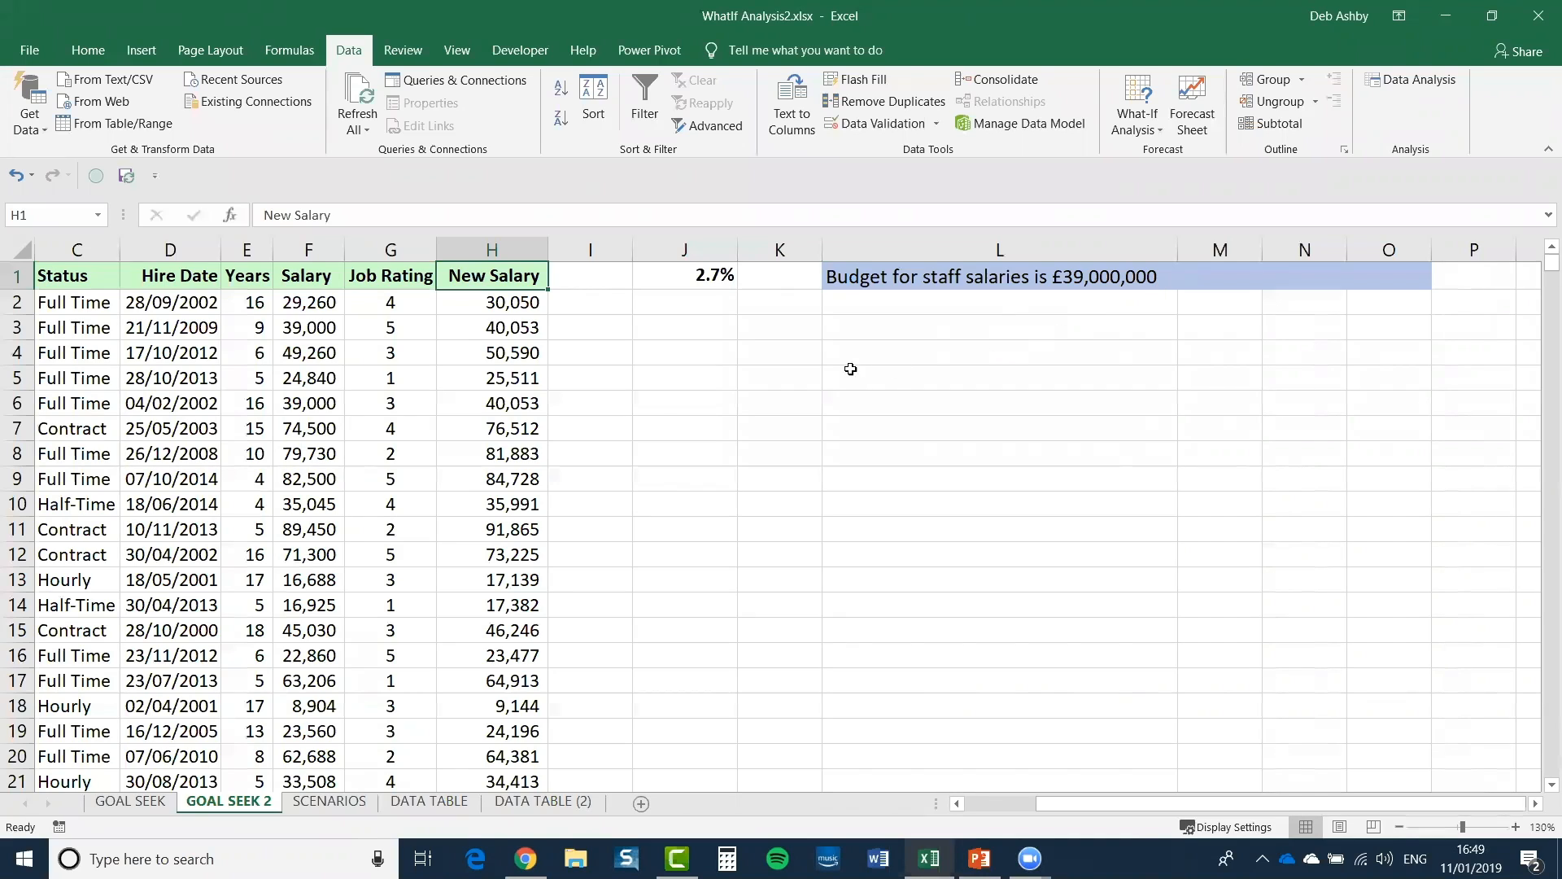
pyautogui.click(498, 380)
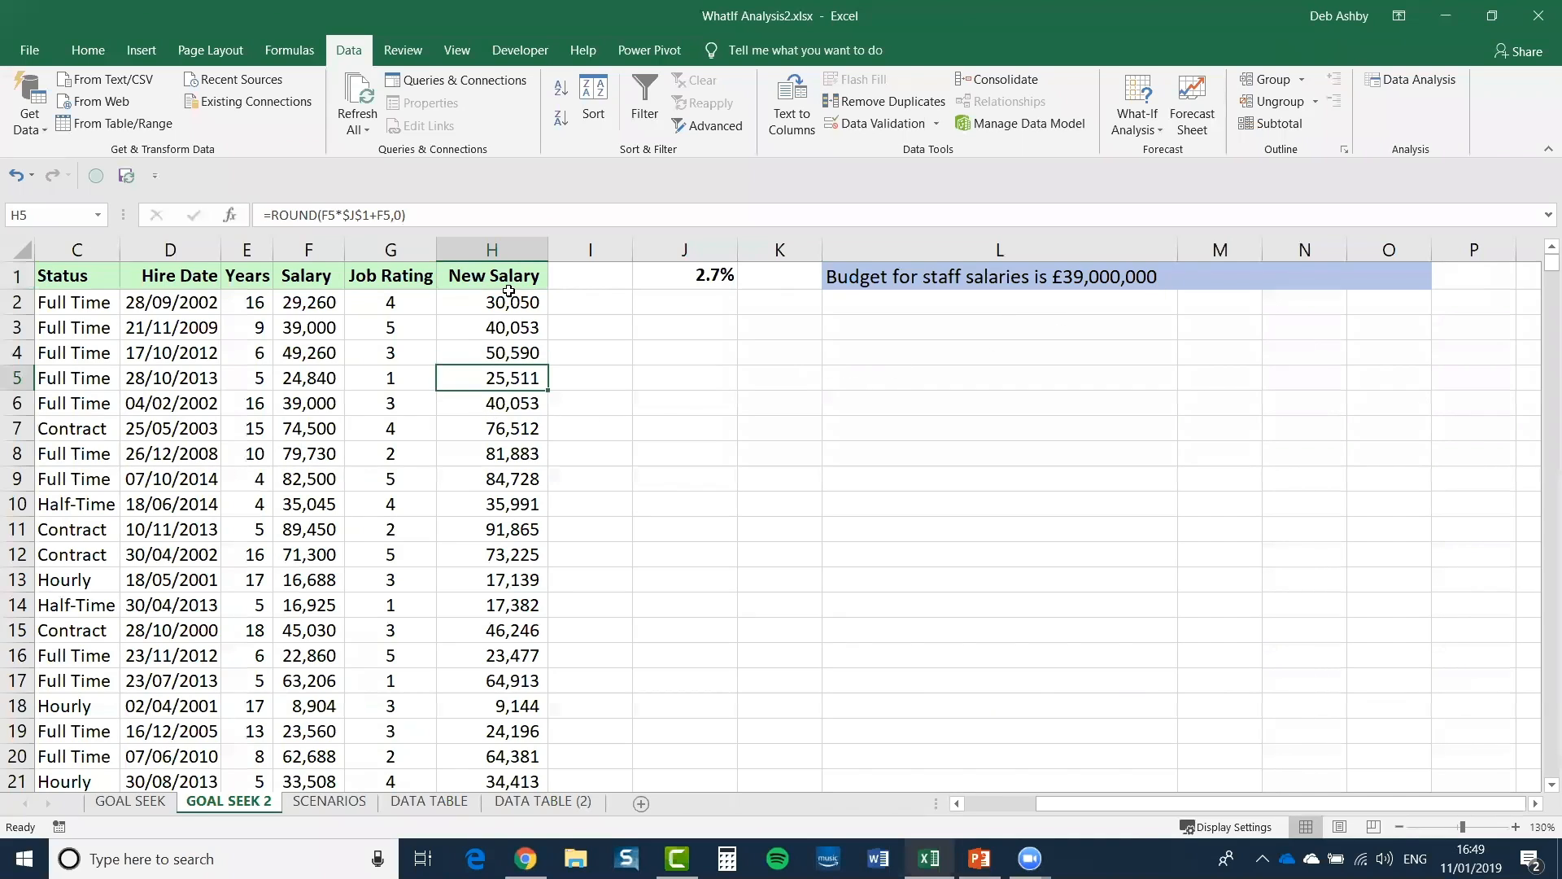
pyautogui.click(504, 312)
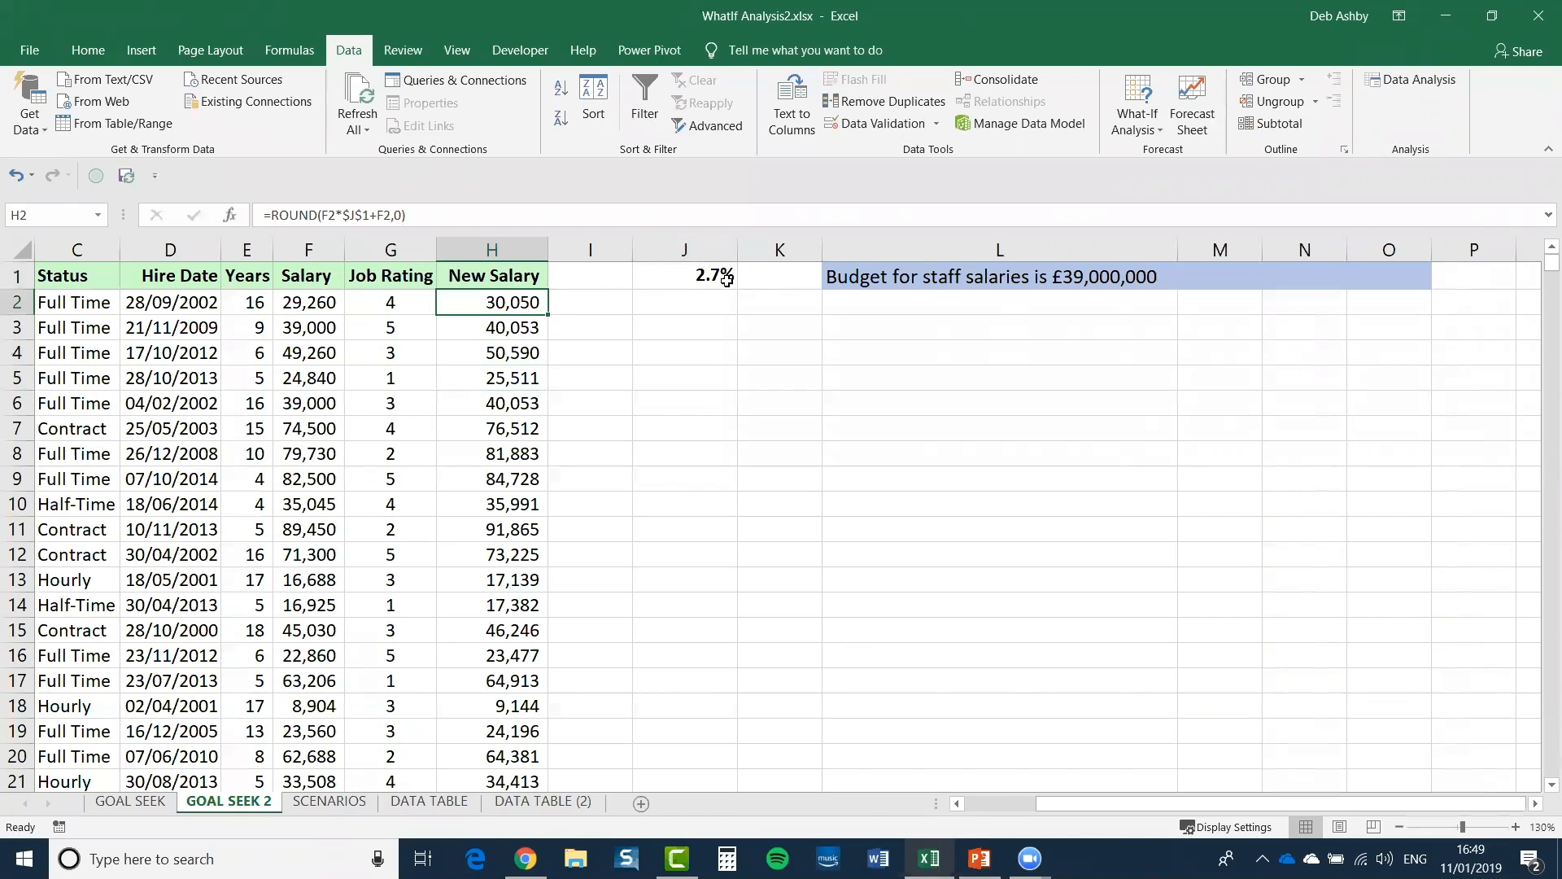
pyautogui.click(706, 278)
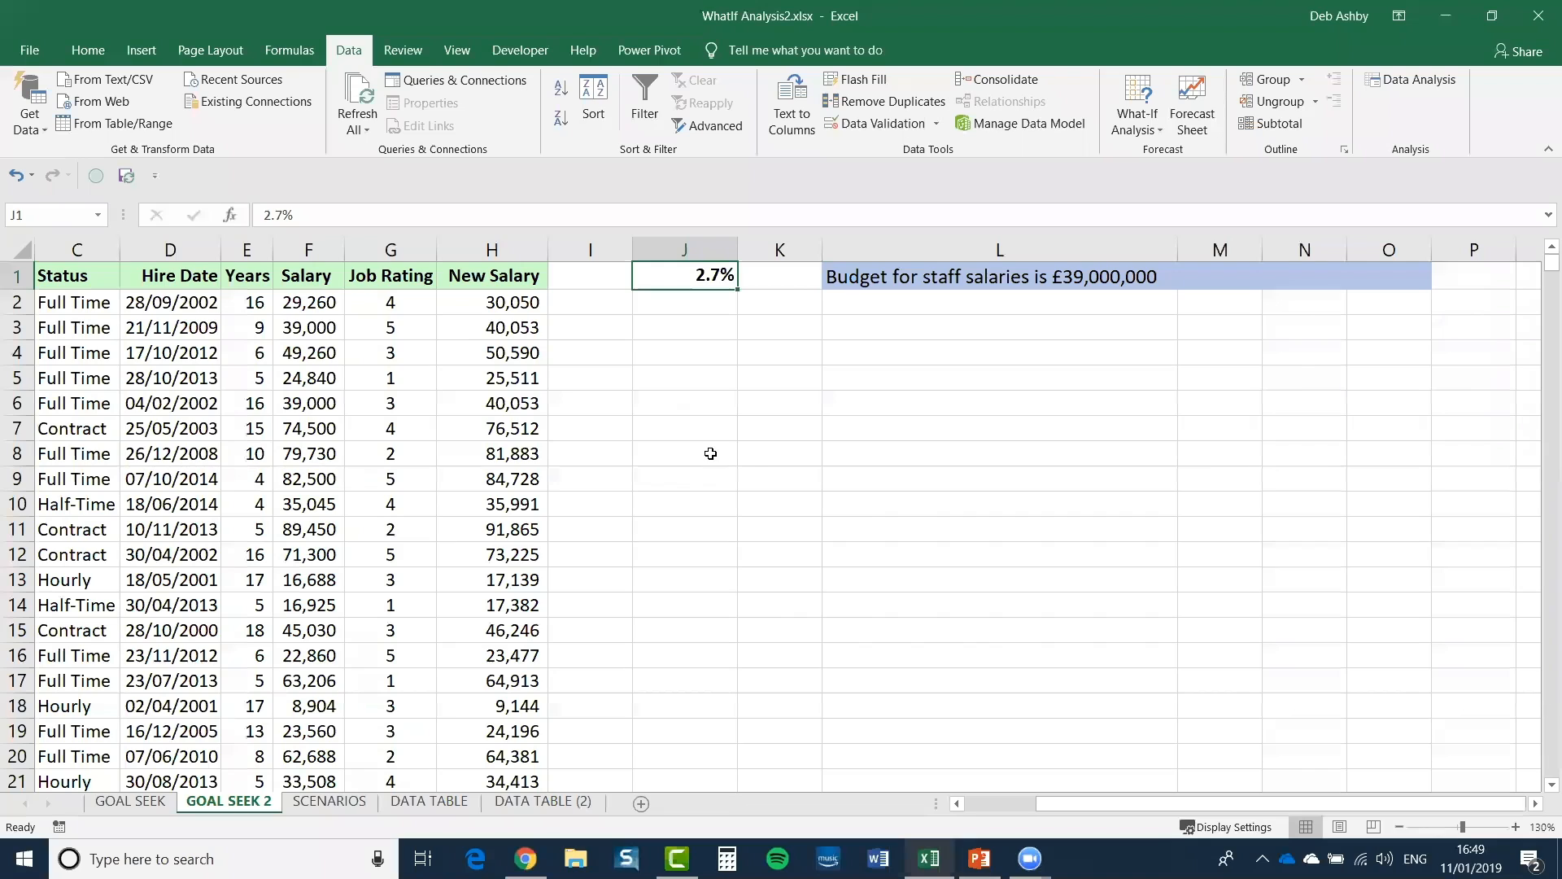
# Step: Start Goal Seek on the New Salary total in H743 with a target value of 39000000
pyautogui.click(504, 434)
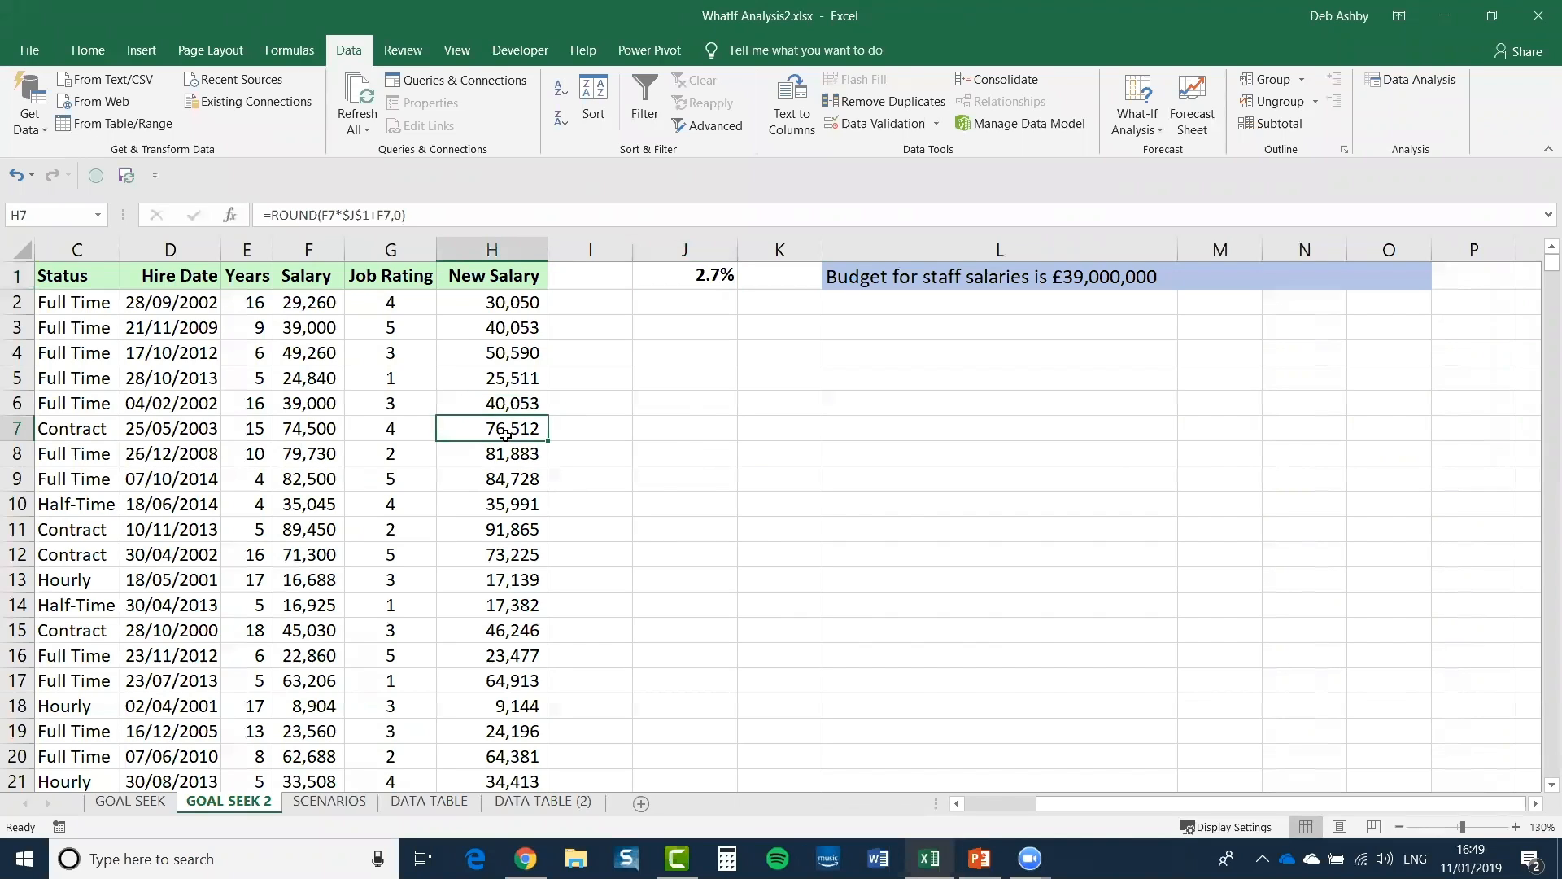
pyautogui.hotkey('ctrl', 'Down')
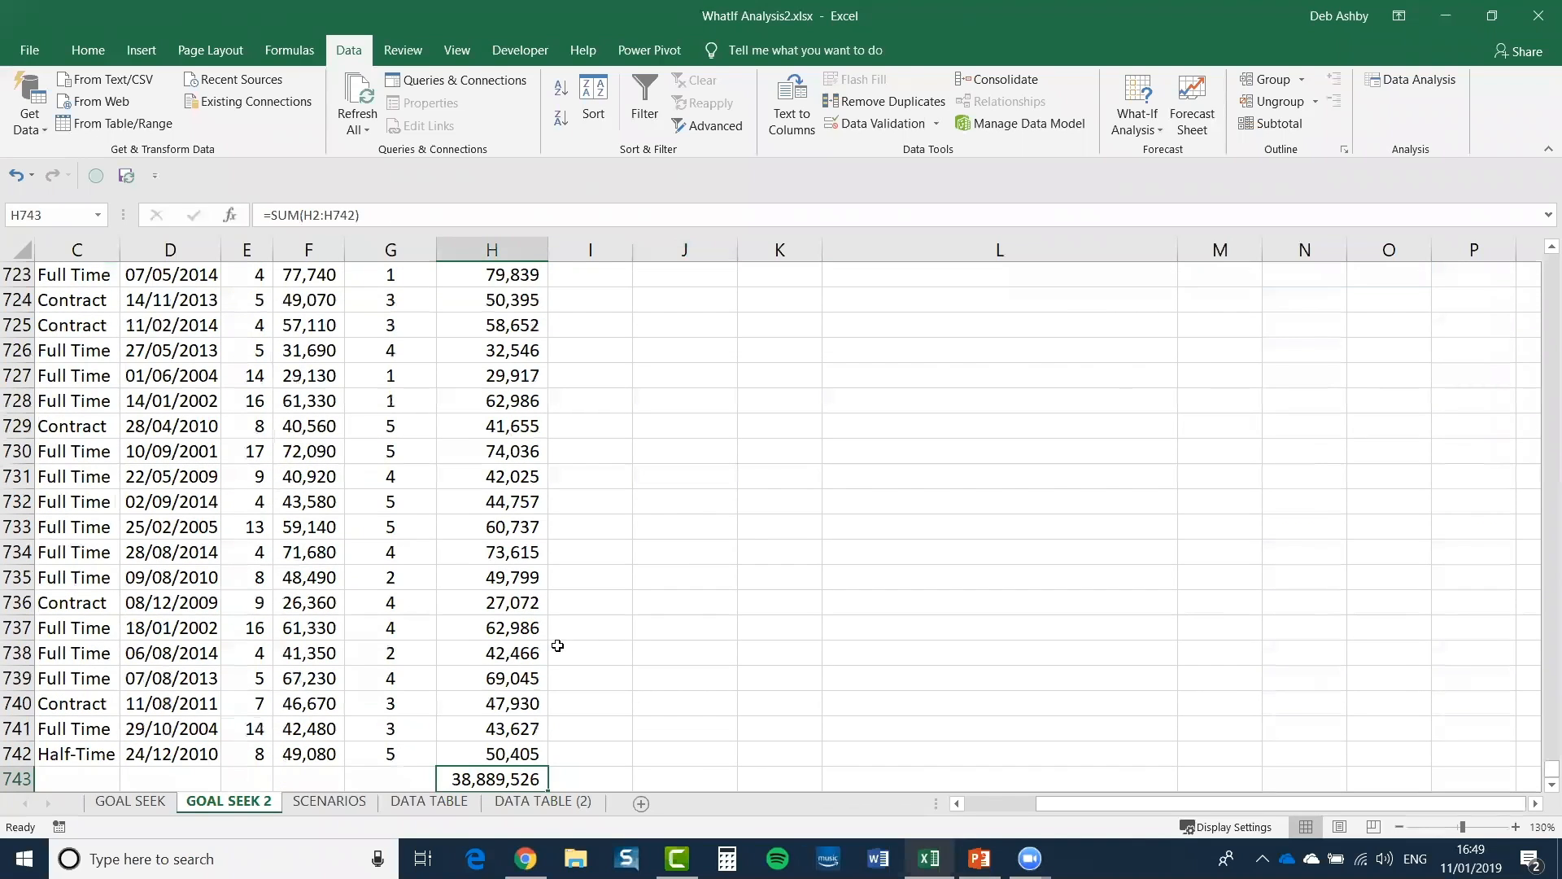
pyautogui.click(504, 770)
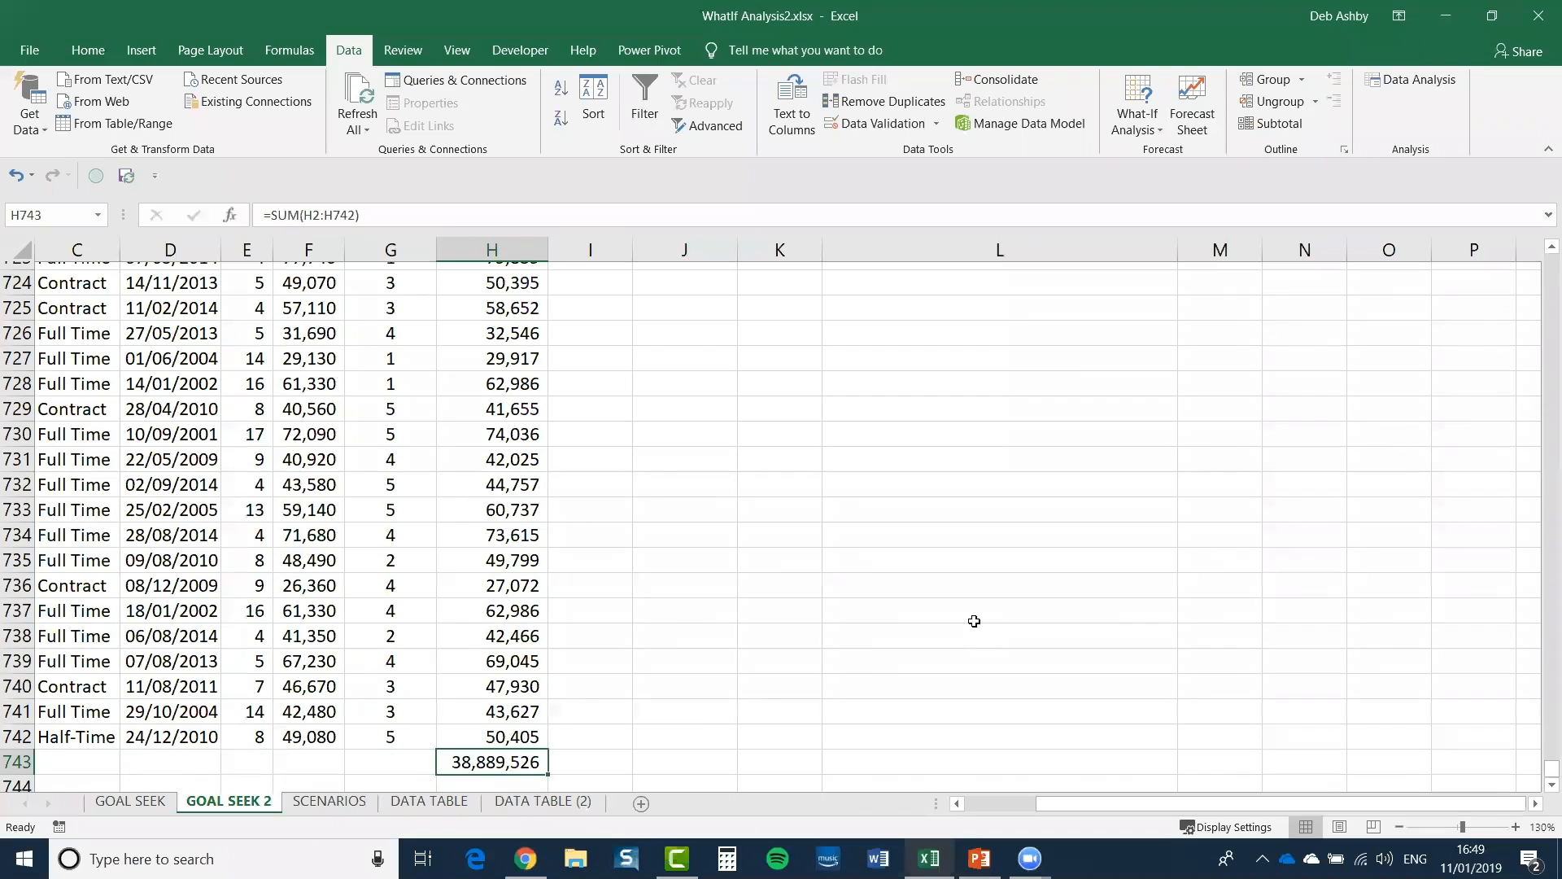
pyautogui.scroll(-2, 974, 621)
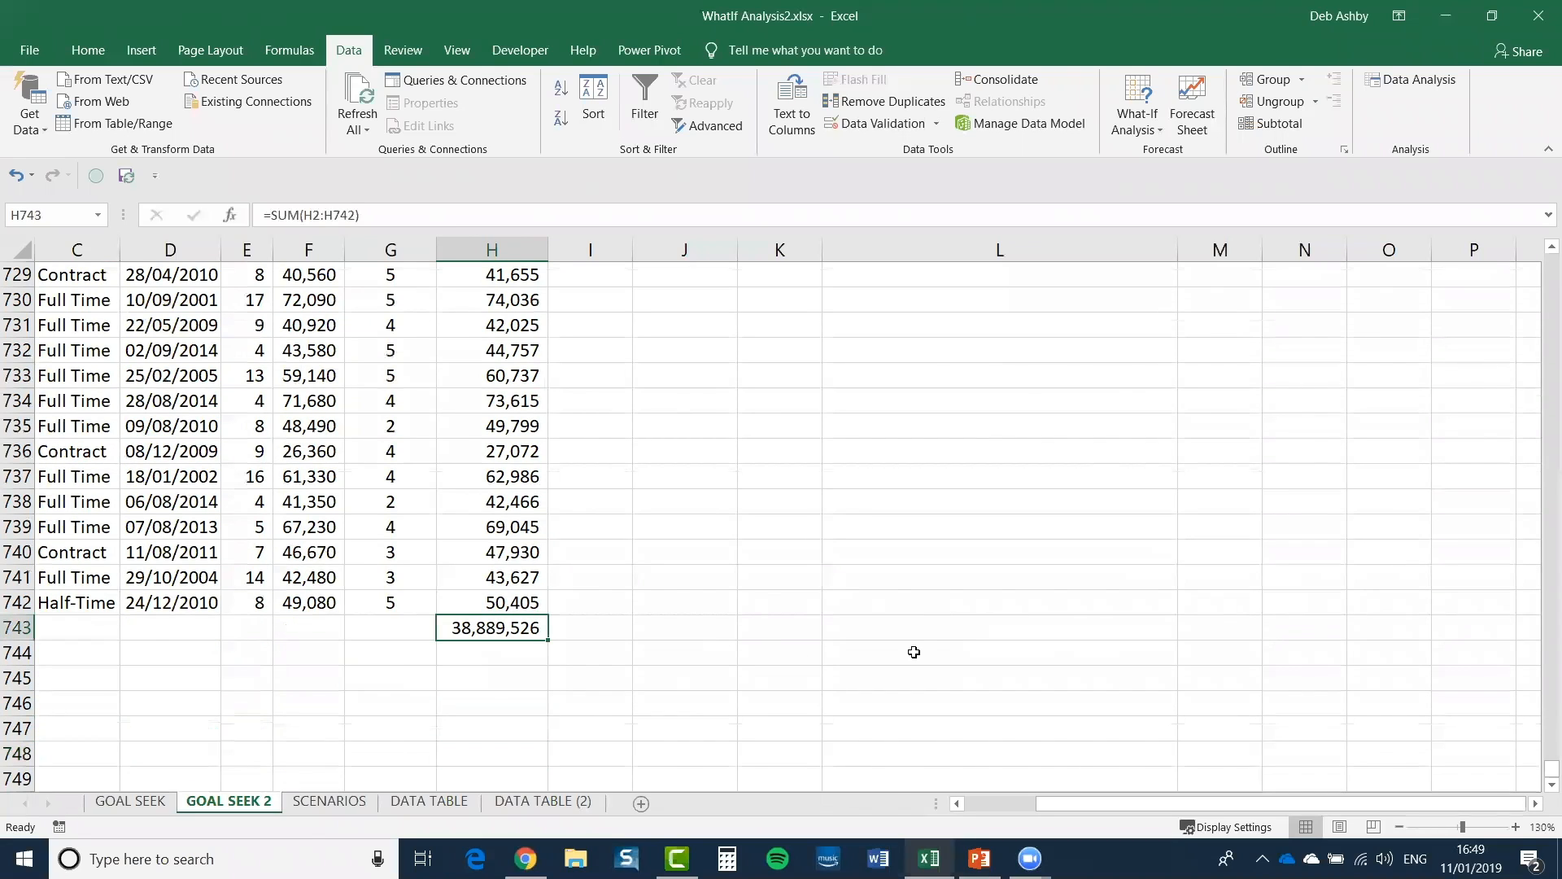
pyautogui.click(1161, 124)
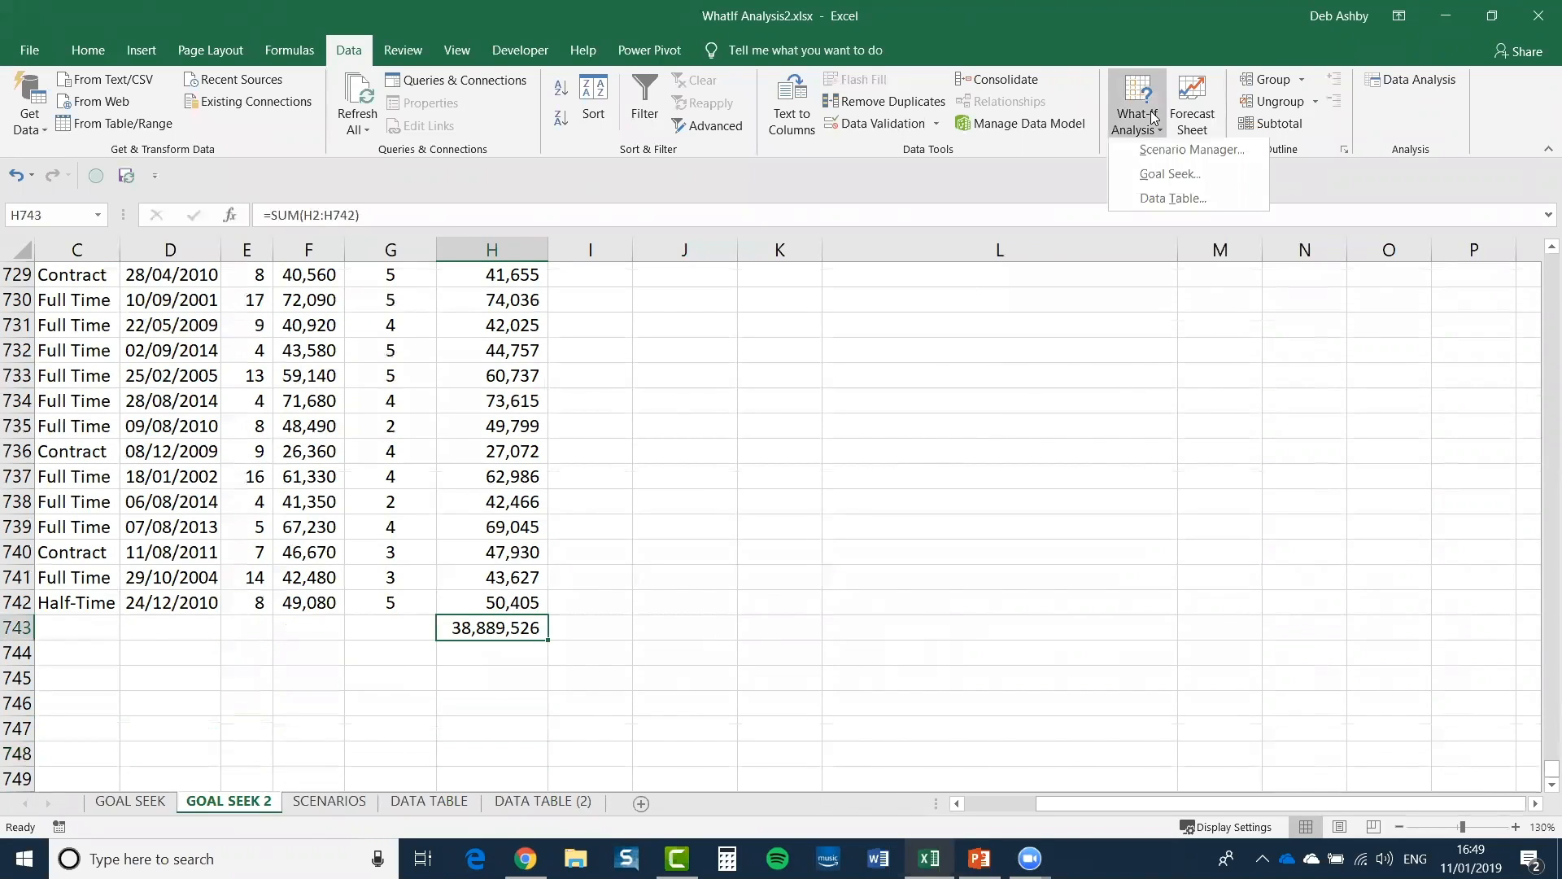
pyautogui.click(1154, 178)
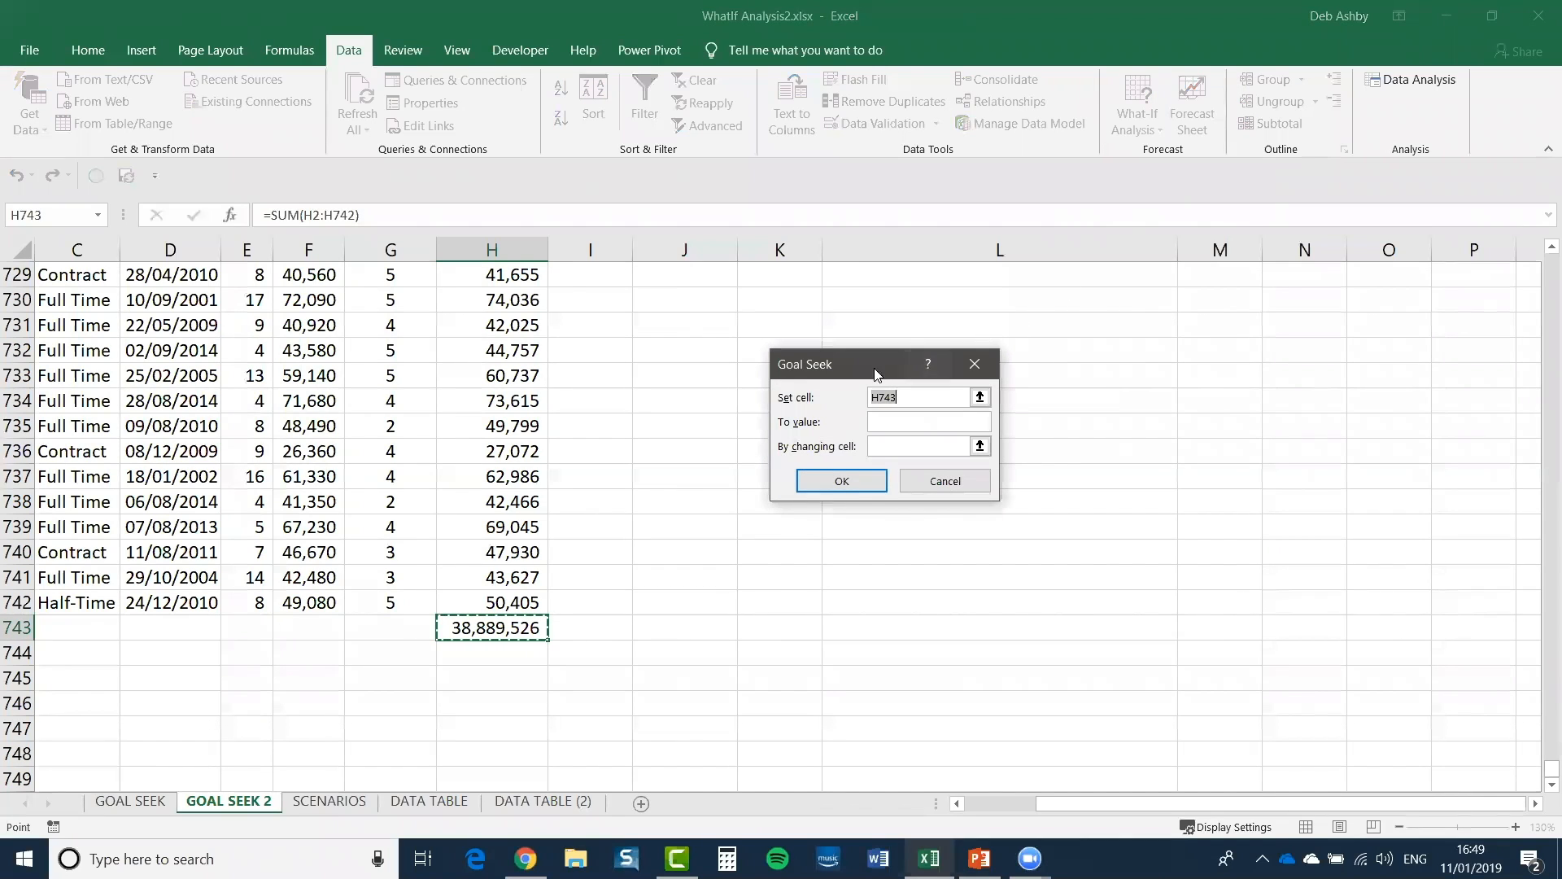
pyautogui.moveTo(869, 358); pyautogui.dragTo(893, 318)
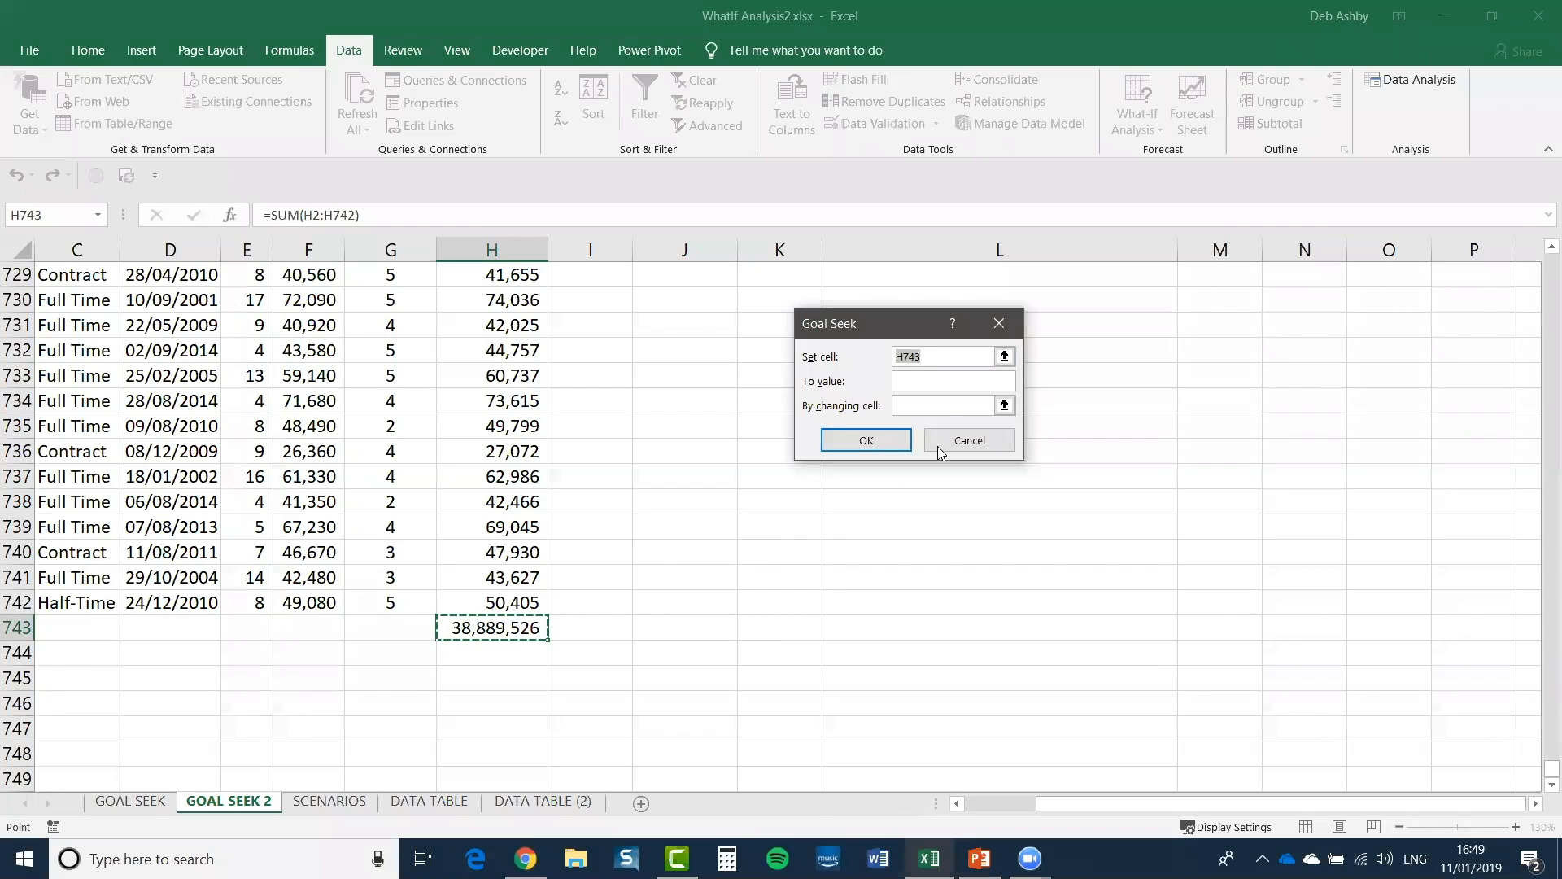
pyautogui.press('Tab')
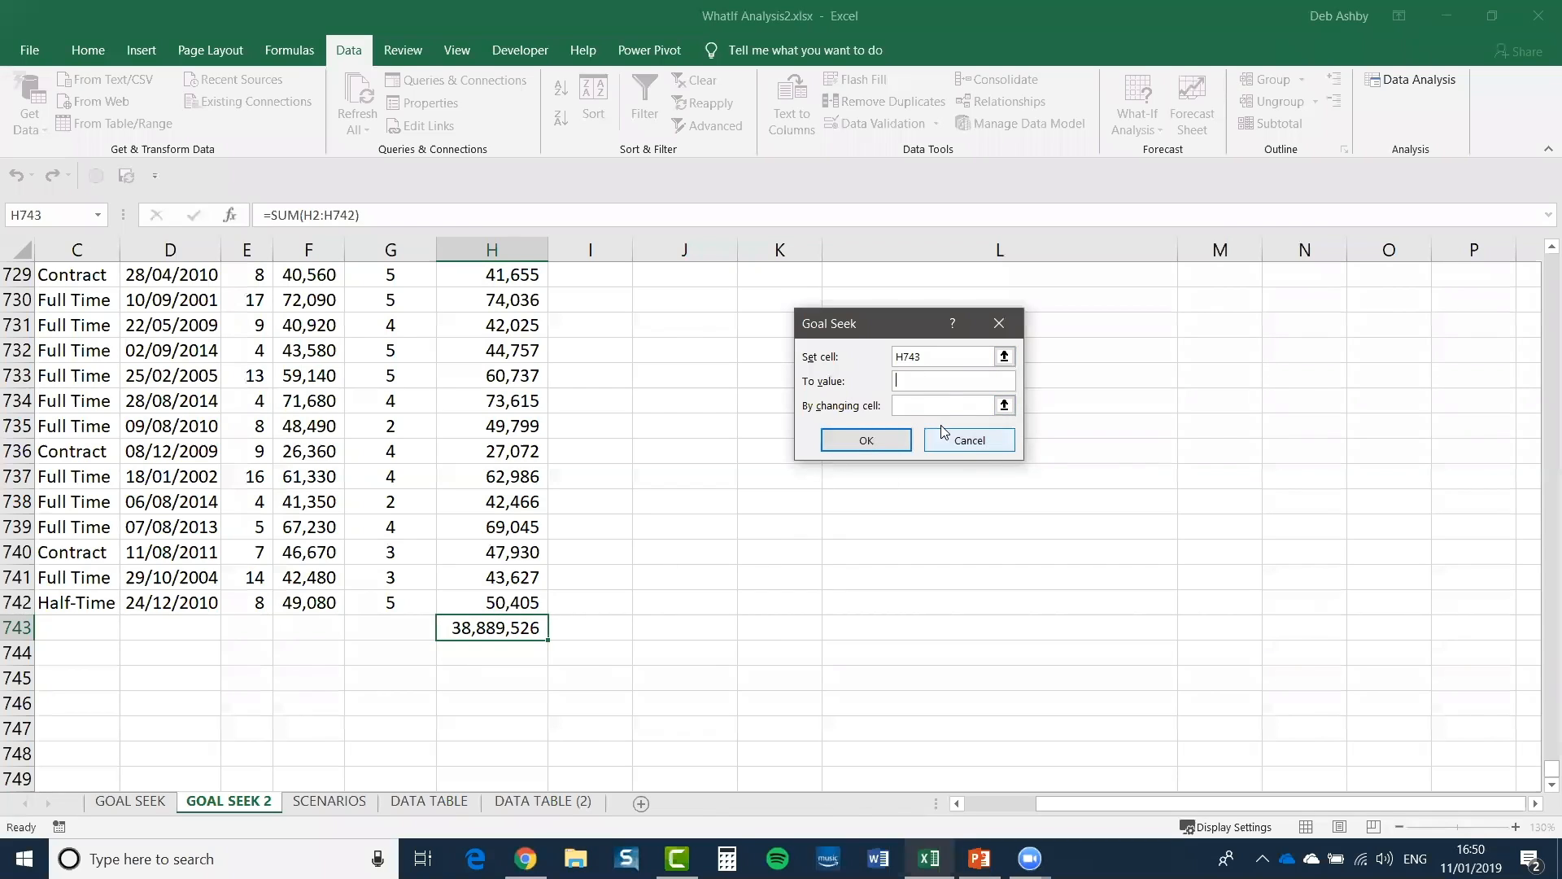
pyautogui.write('39')
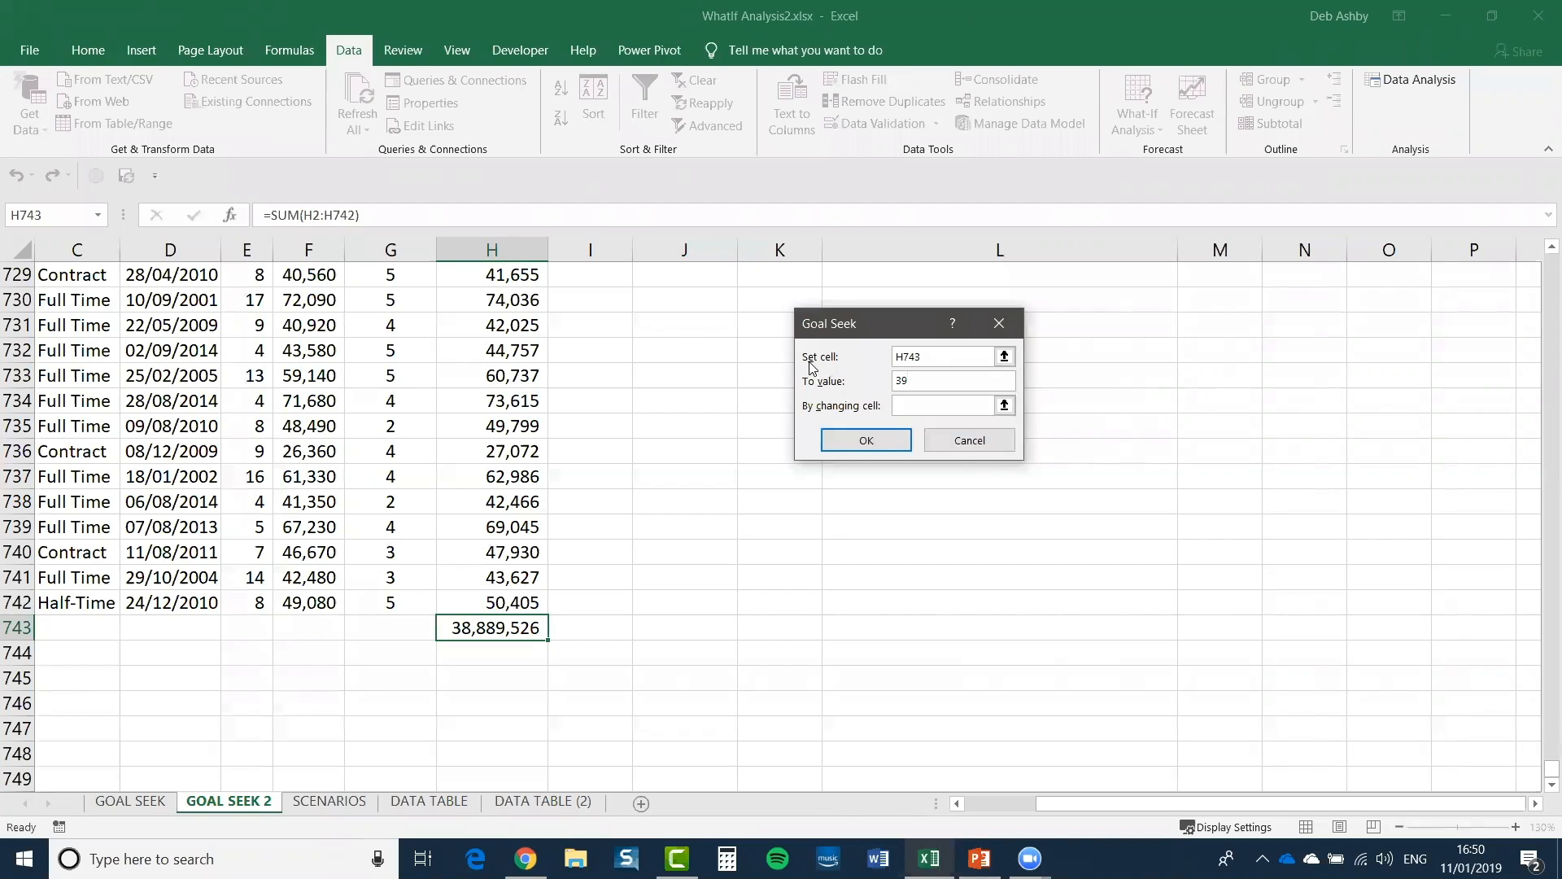
pyautogui.write('000000')
# Step: Choose percentage cell J1 as the changing cell, run Goal Seek, accept the solution and inspect J1
pyautogui.click(915, 404)
pyautogui.click(915, 404)
pyautogui.moveTo(1546, 769); pyautogui.dragTo(1538, 622)
pyautogui.moveTo(1538, 562); pyautogui.dragTo(1538, 269)
pyautogui.click(695, 275)
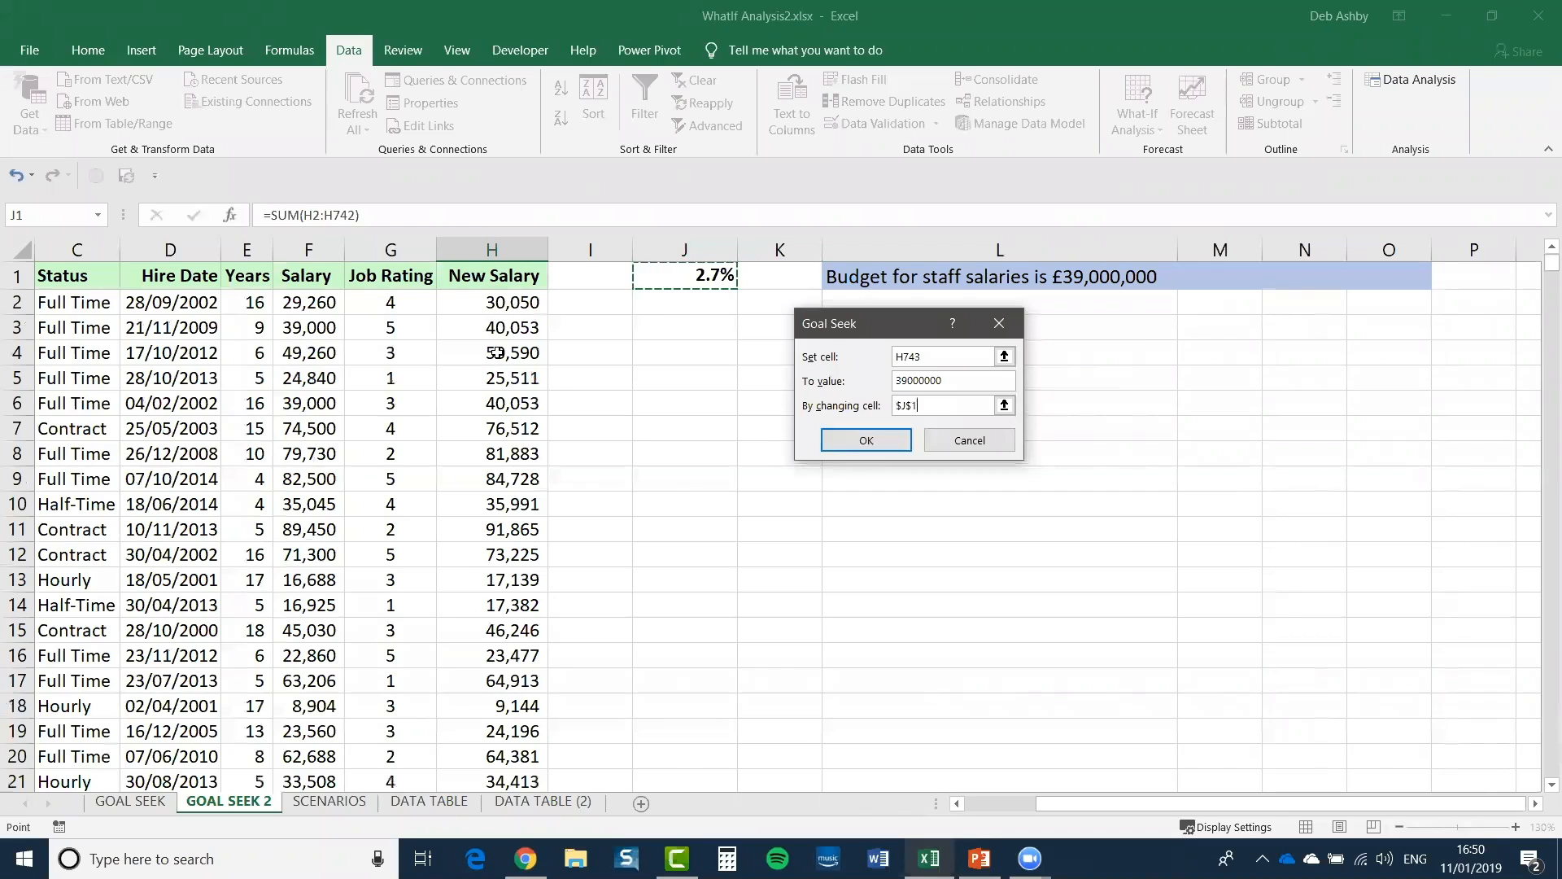
pyautogui.click(868, 444)
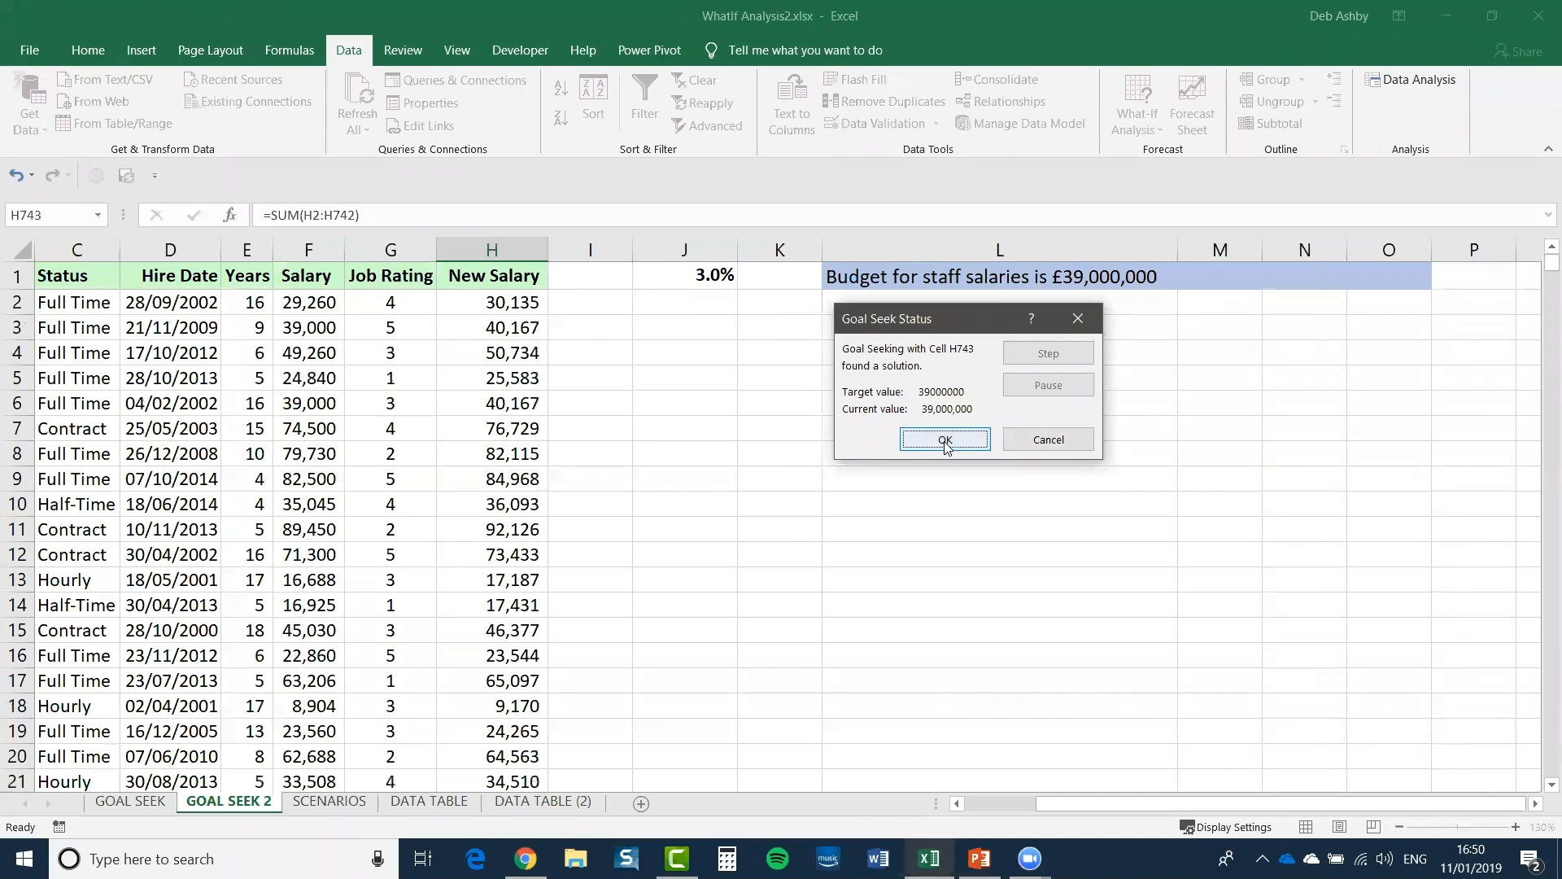
pyautogui.click(945, 441)
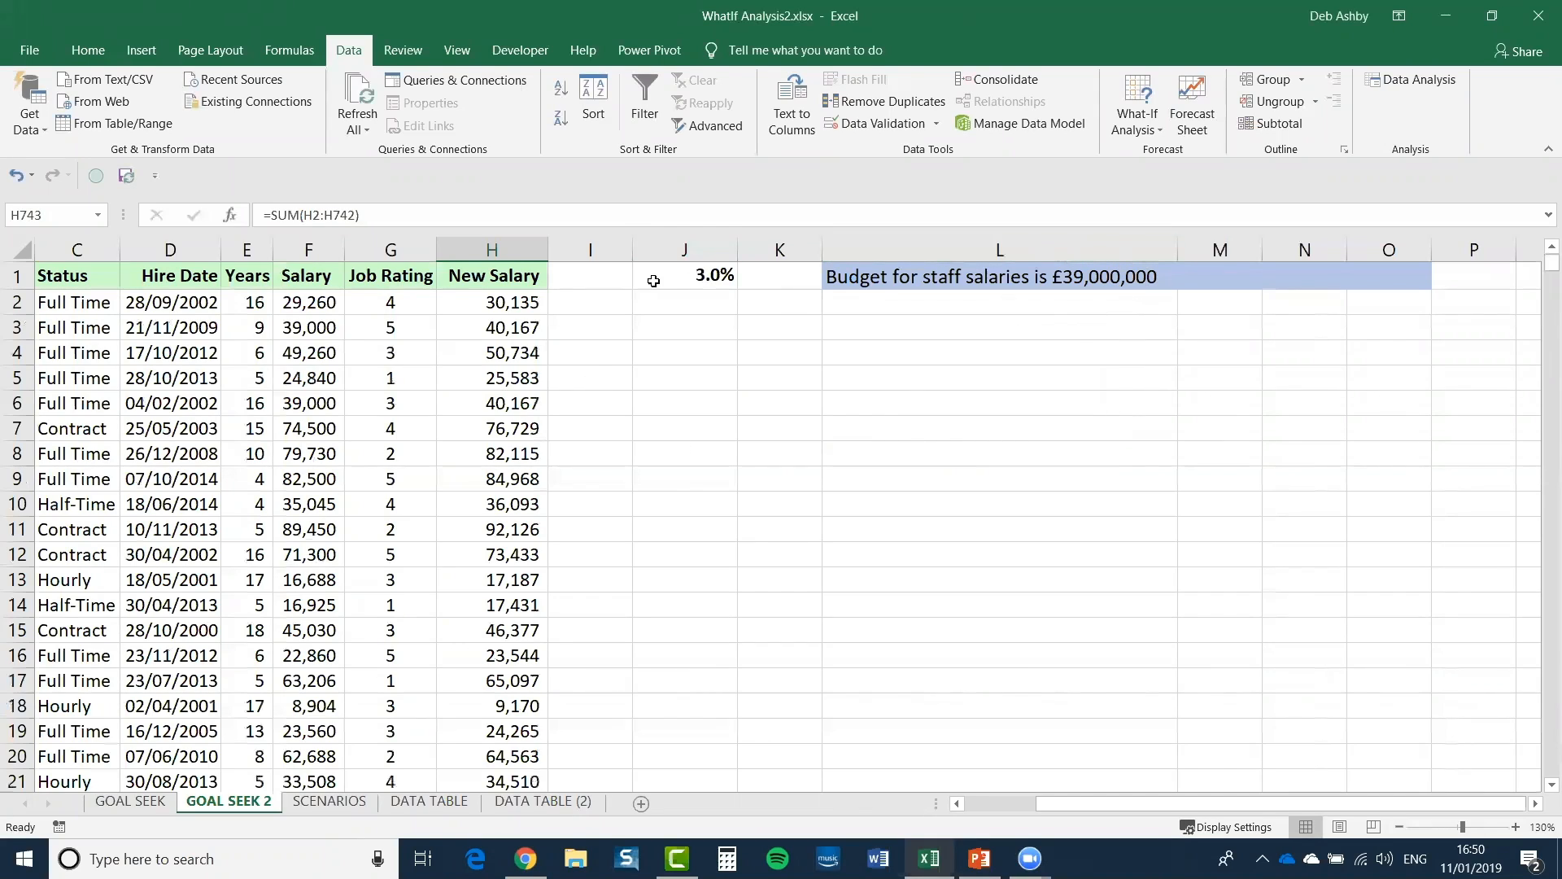
pyautogui.click(686, 278)
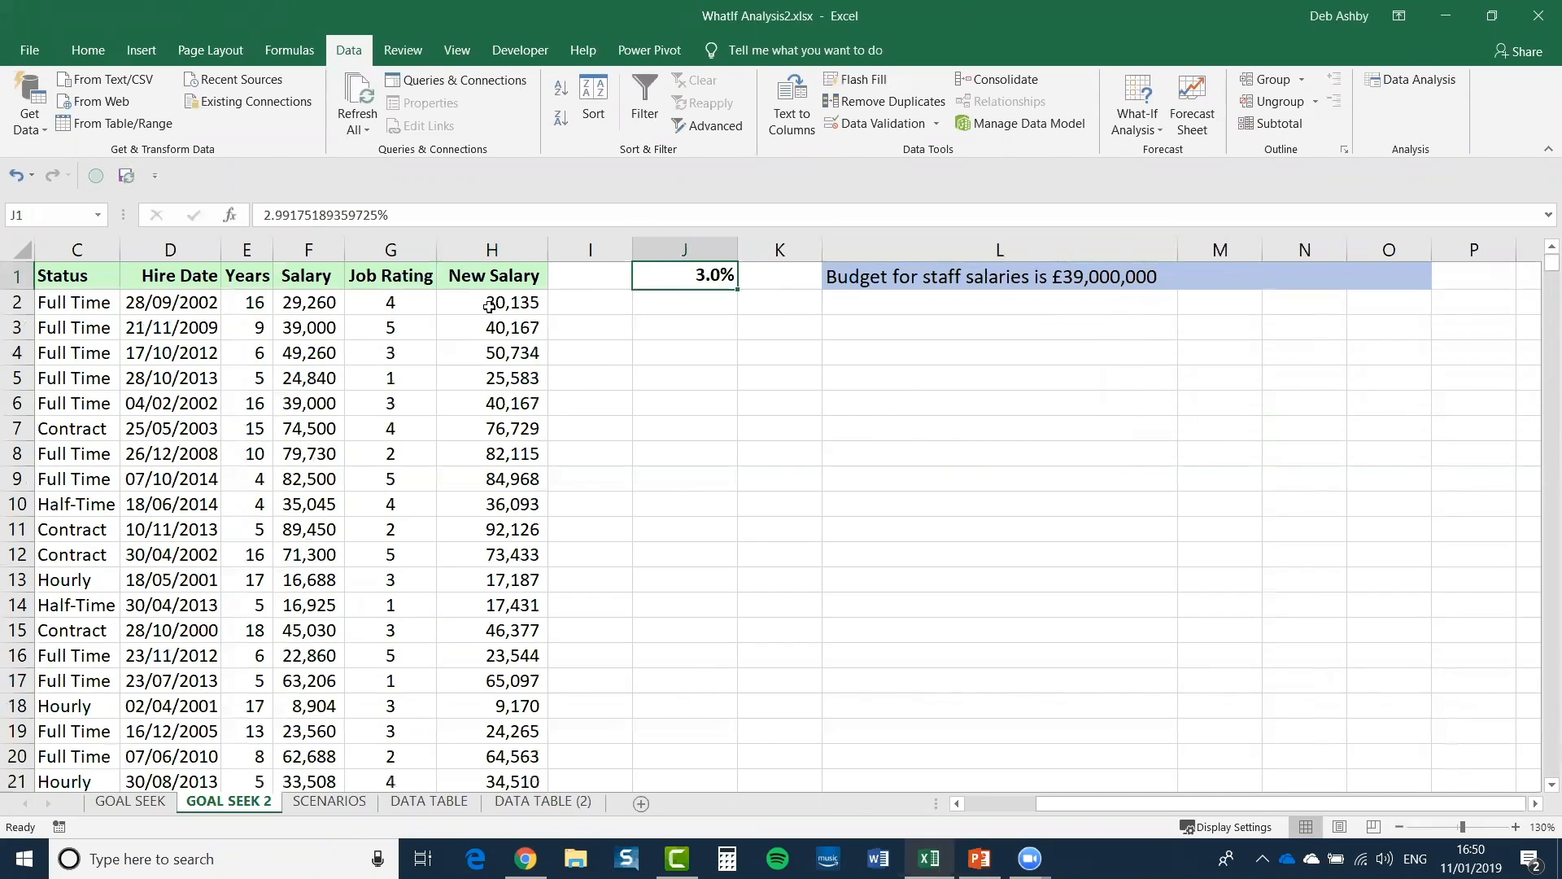
# Step: Check the New Salary formula in H2 against the increase percentage found for J1
pyautogui.click(489, 305)
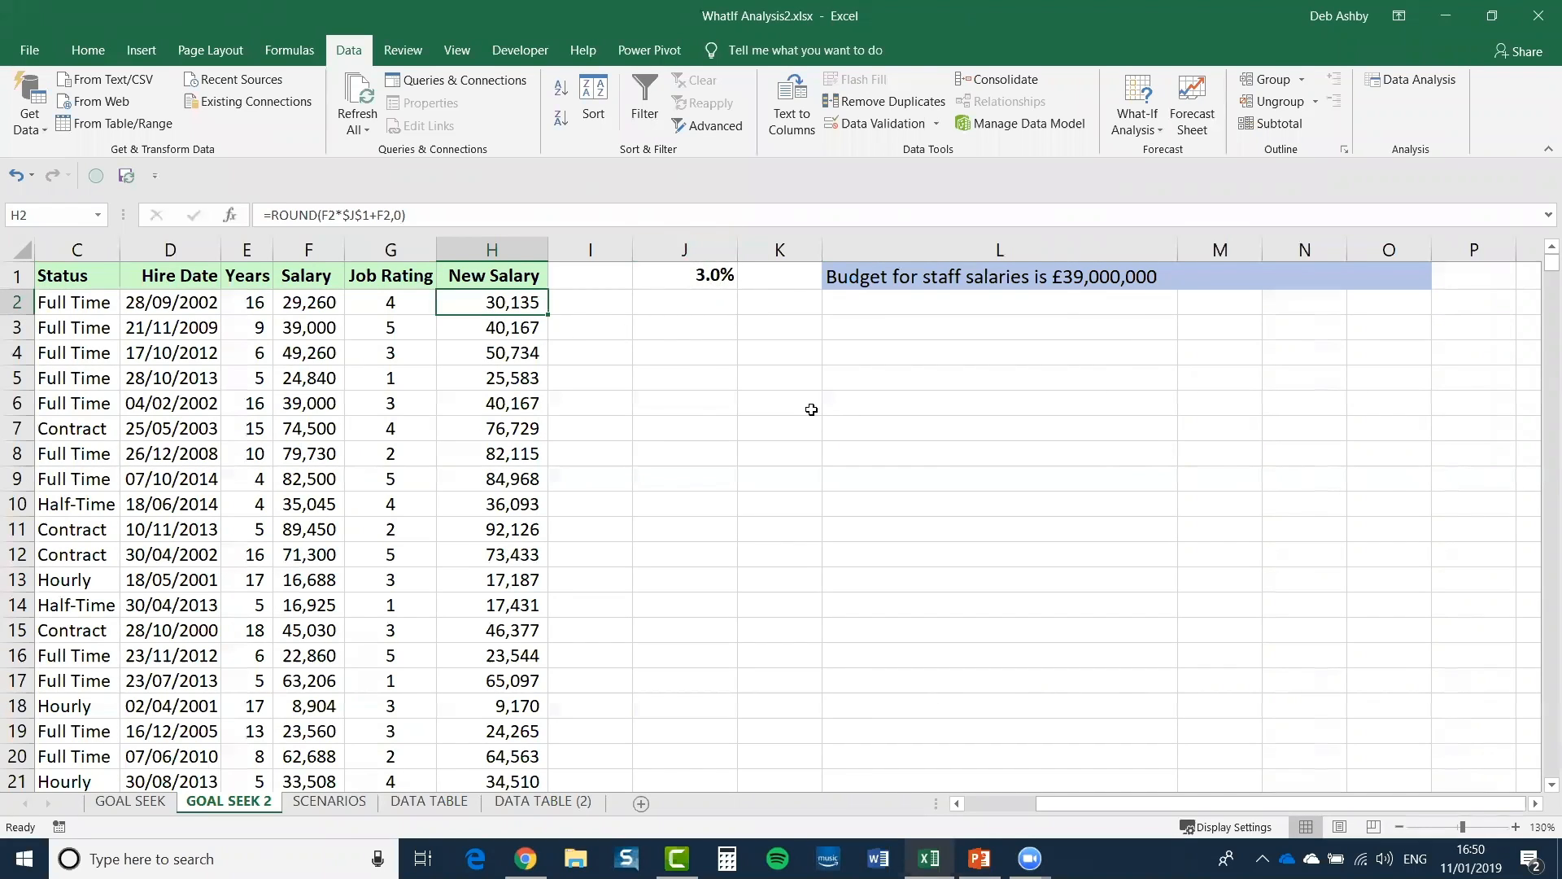
pyautogui.click(679, 354)
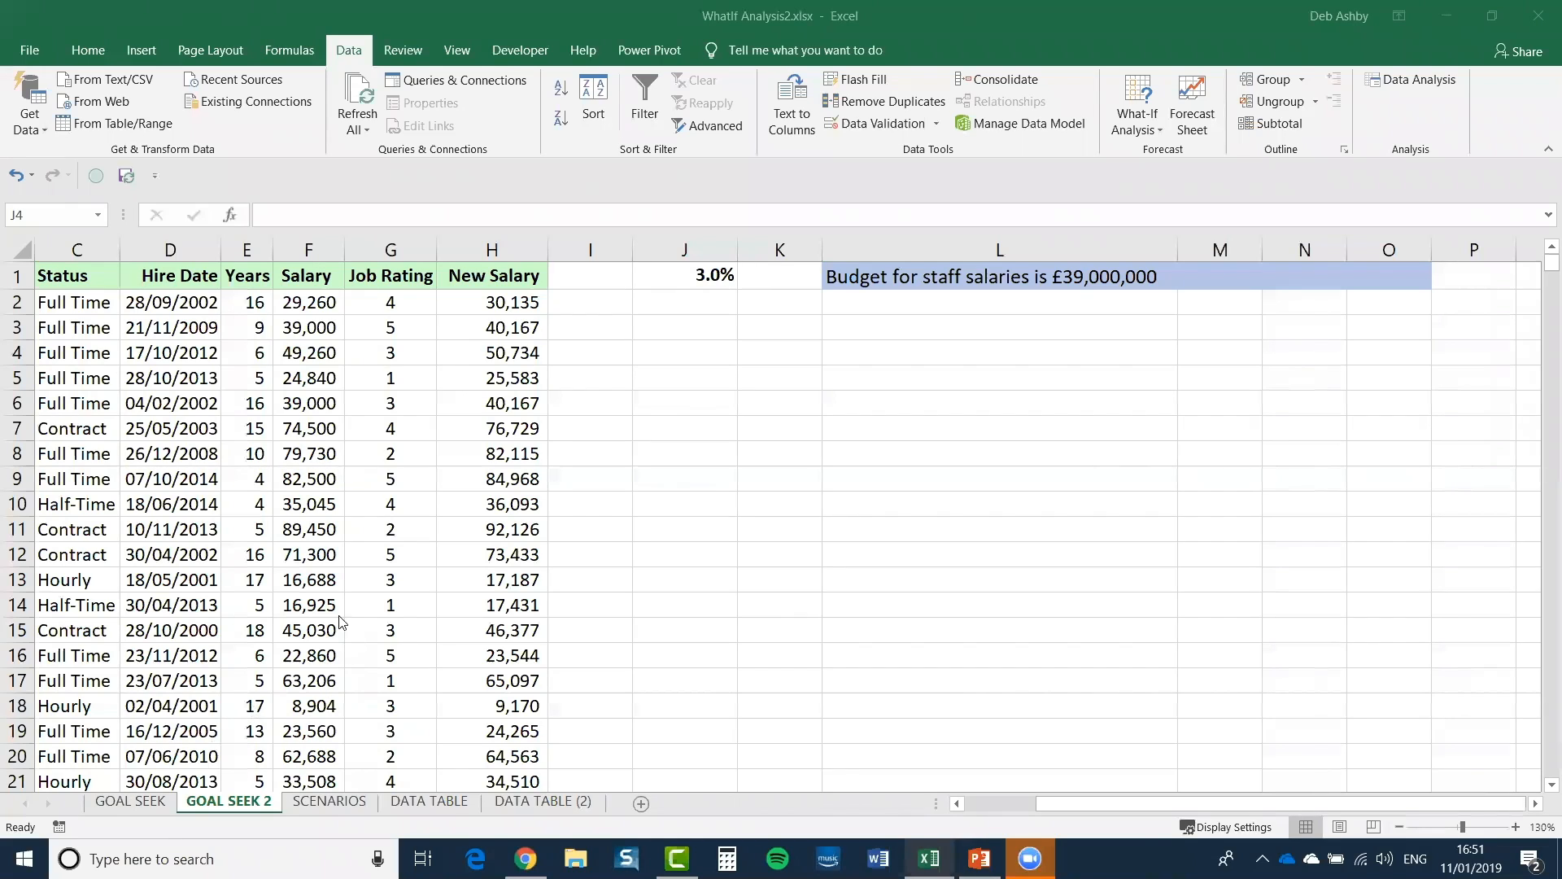
pyautogui.click(301, 555)
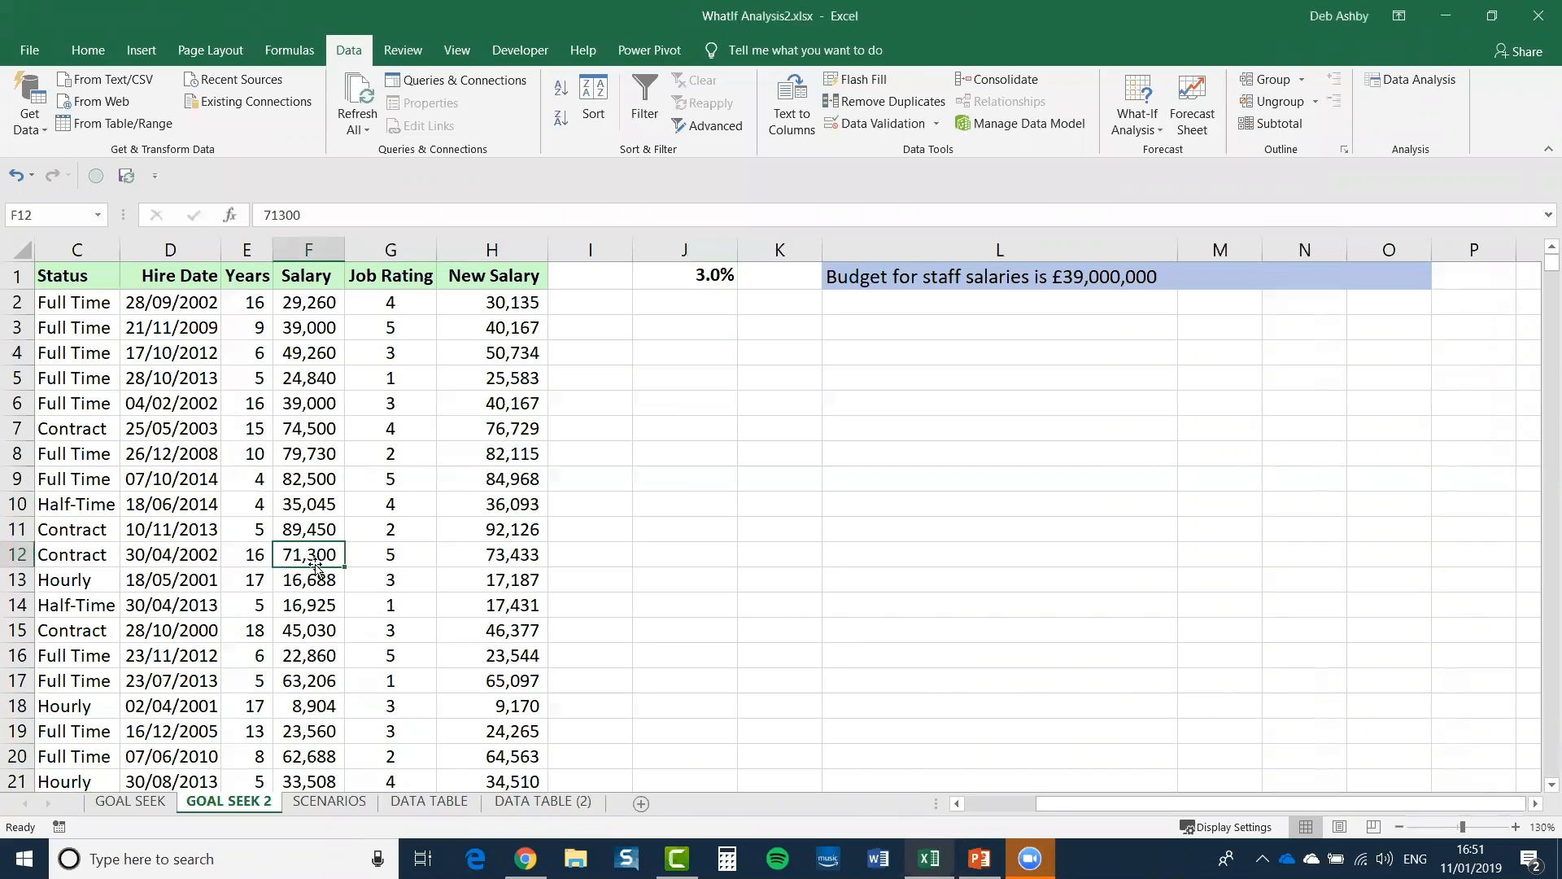
# Step: Switch to the SCENARIOS sheet and view the available what-if analysis tools, including Scenario Manager
pyautogui.click(322, 802)
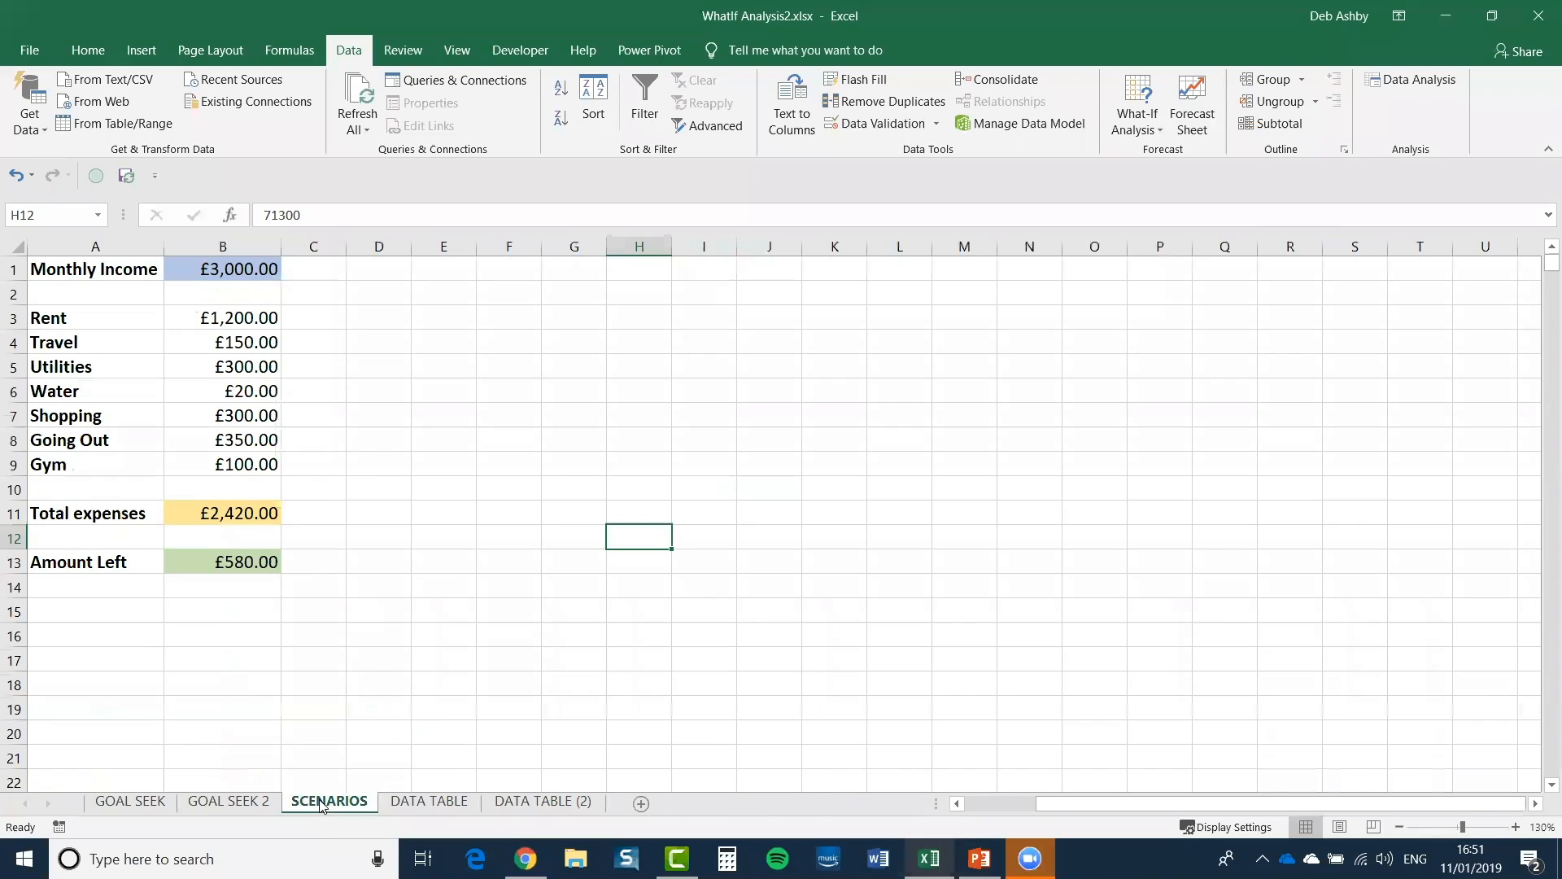
pyautogui.click(232, 370)
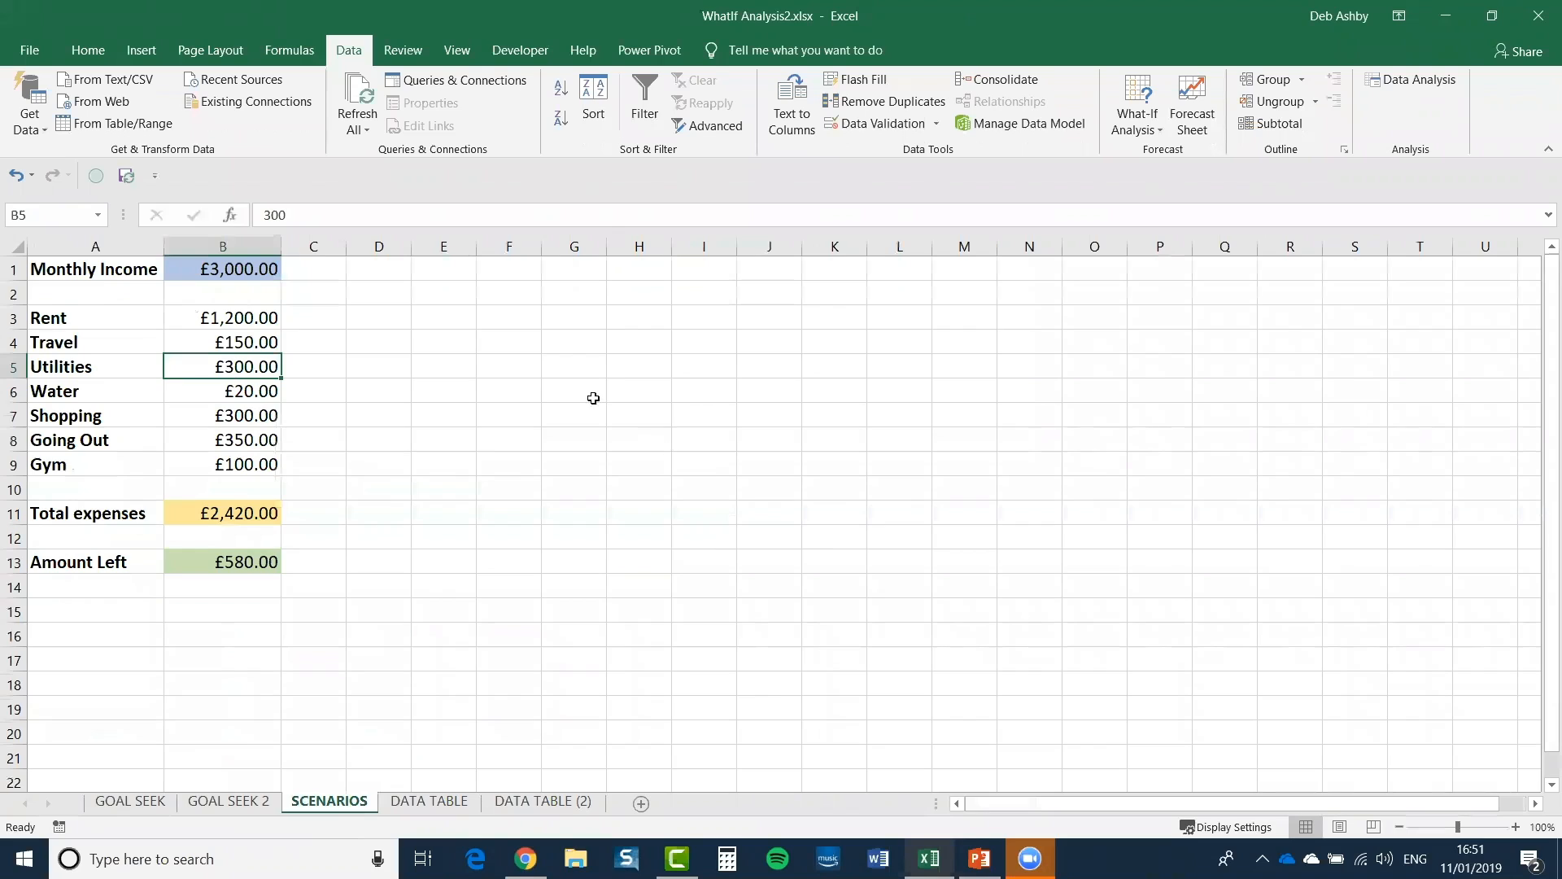
pyautogui.click(1148, 122)
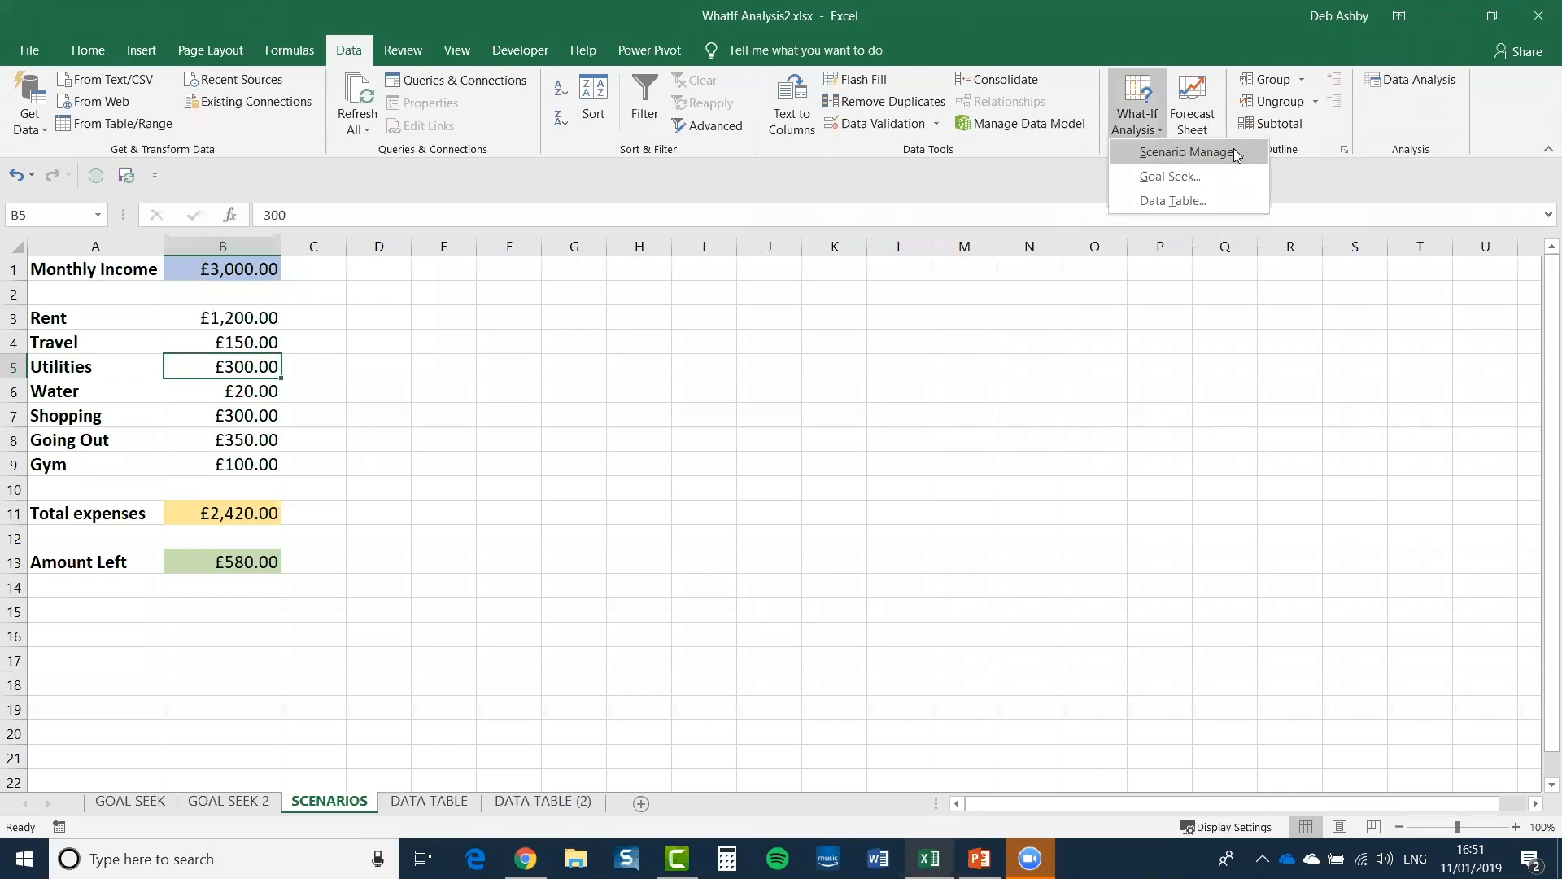
pyautogui.click(559, 363)
pyautogui.click(520, 342)
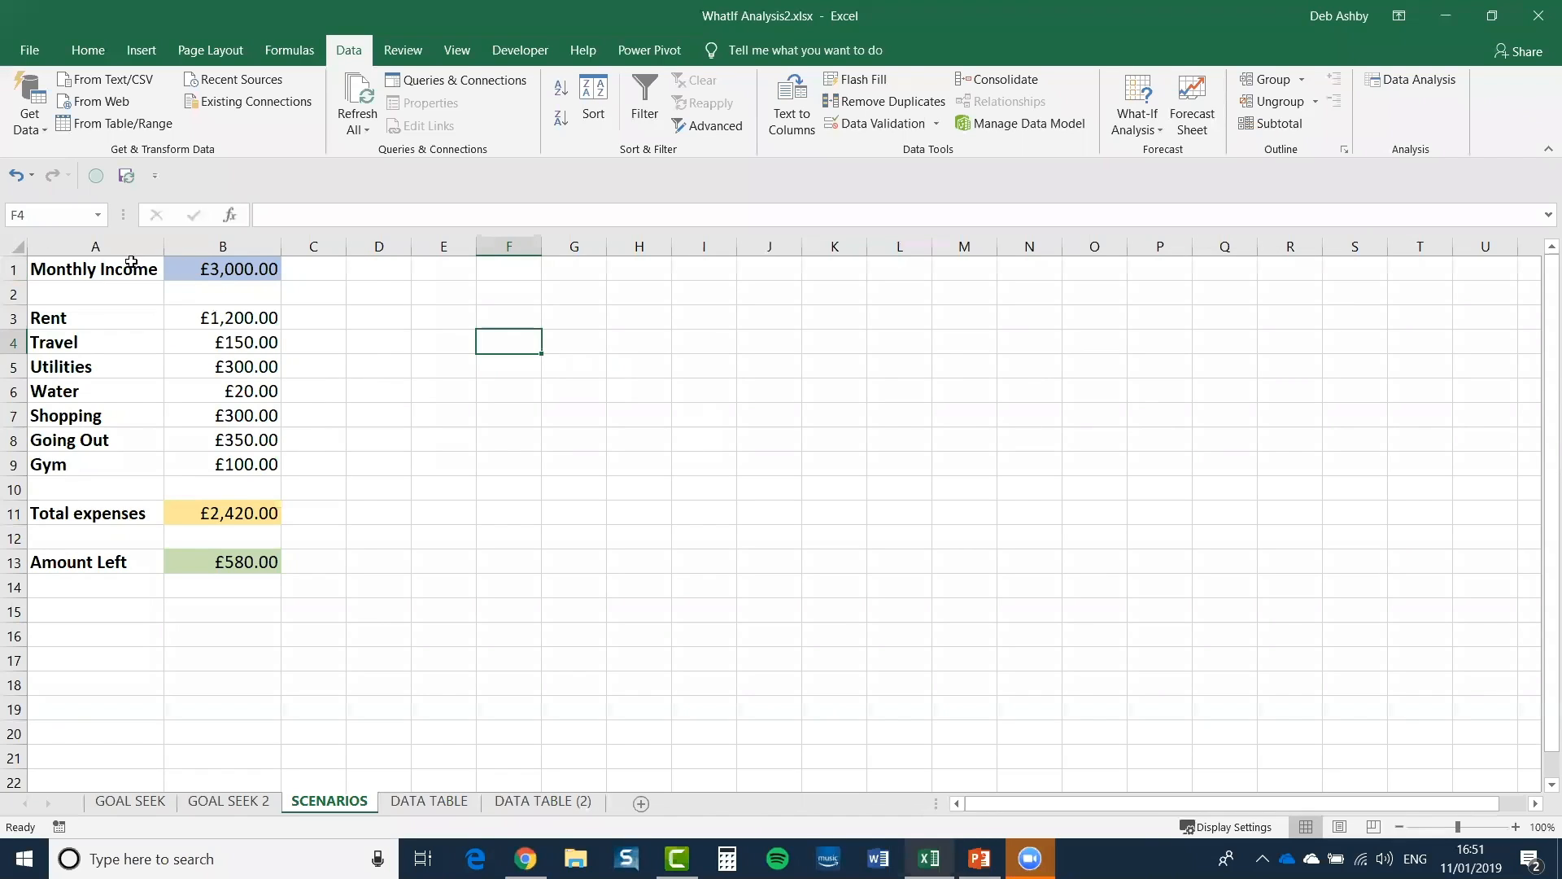
# Step: Examine the monthly income in B1, the expenses in B3:B9 and the Total expenses formula in B11
pyautogui.click(222, 269)
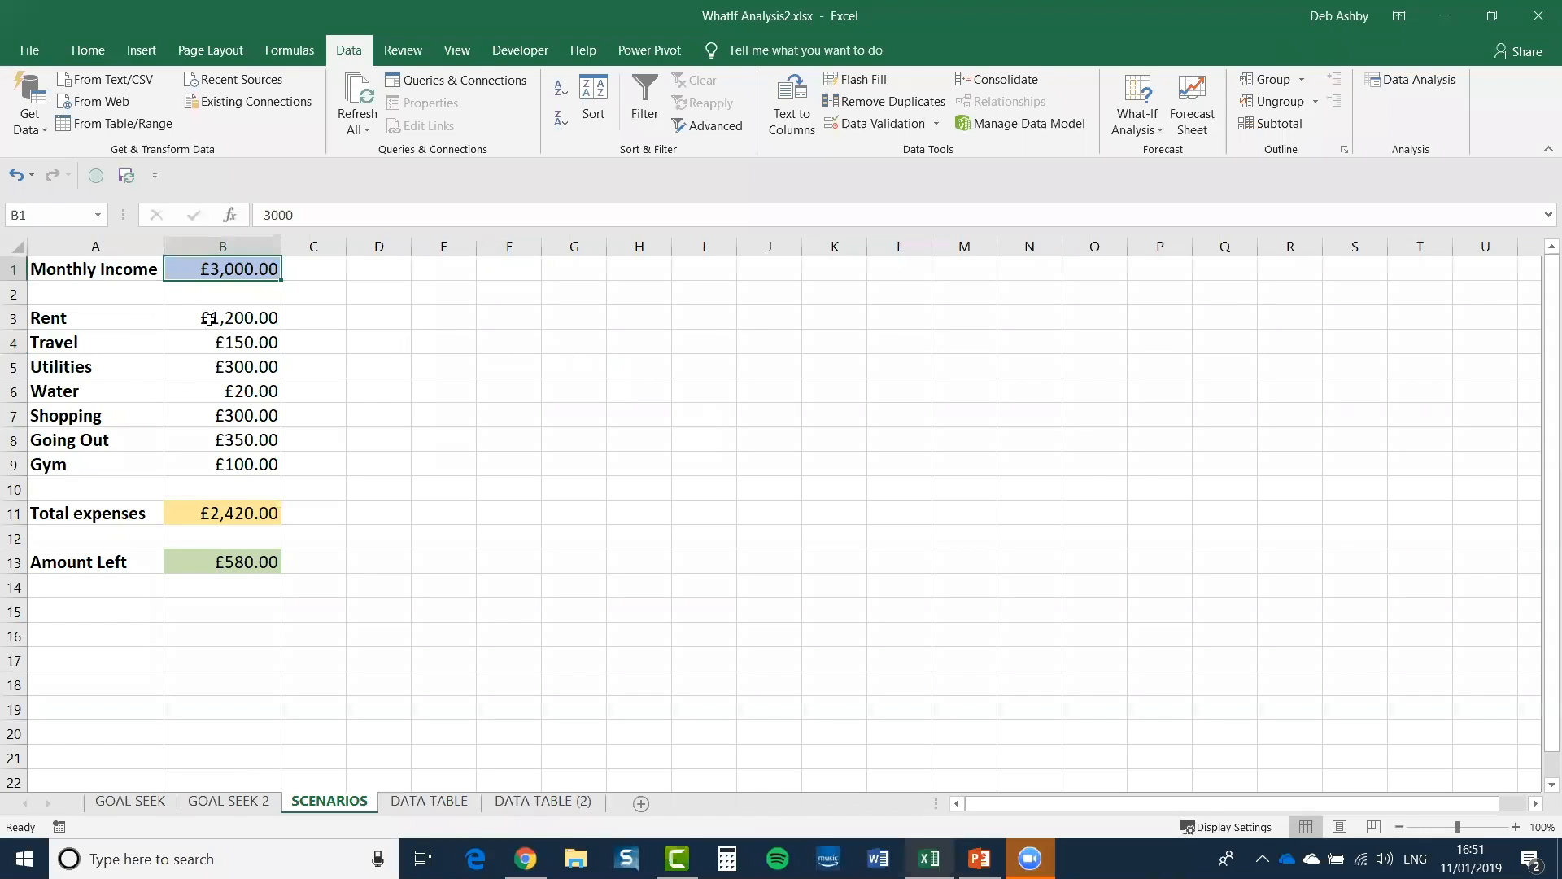
pyautogui.moveTo(183, 317); pyautogui.dragTo(183, 464)
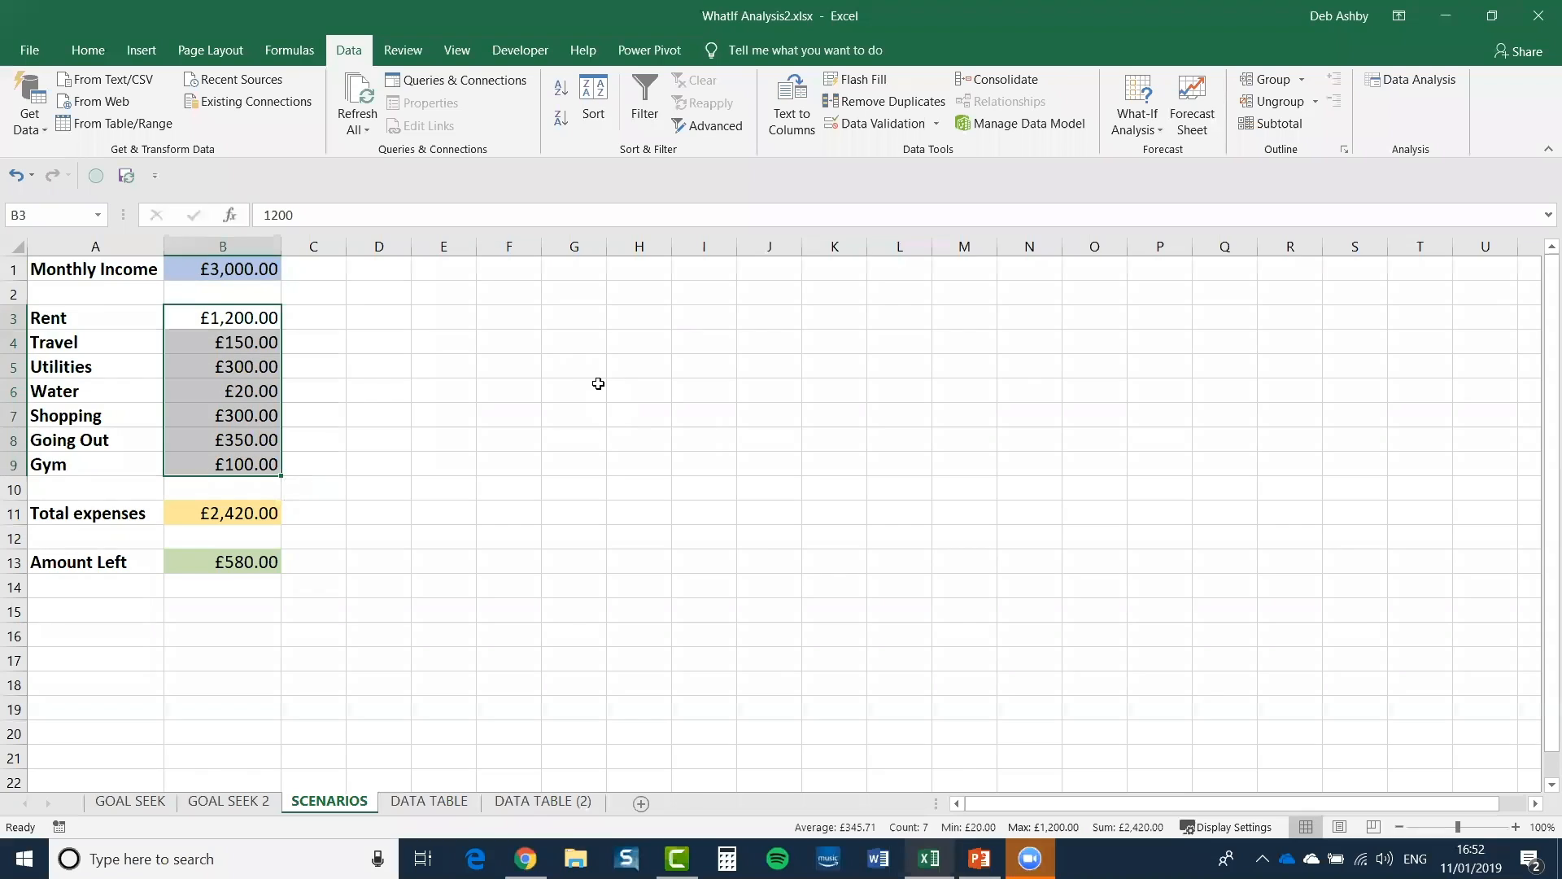
pyautogui.click(228, 520)
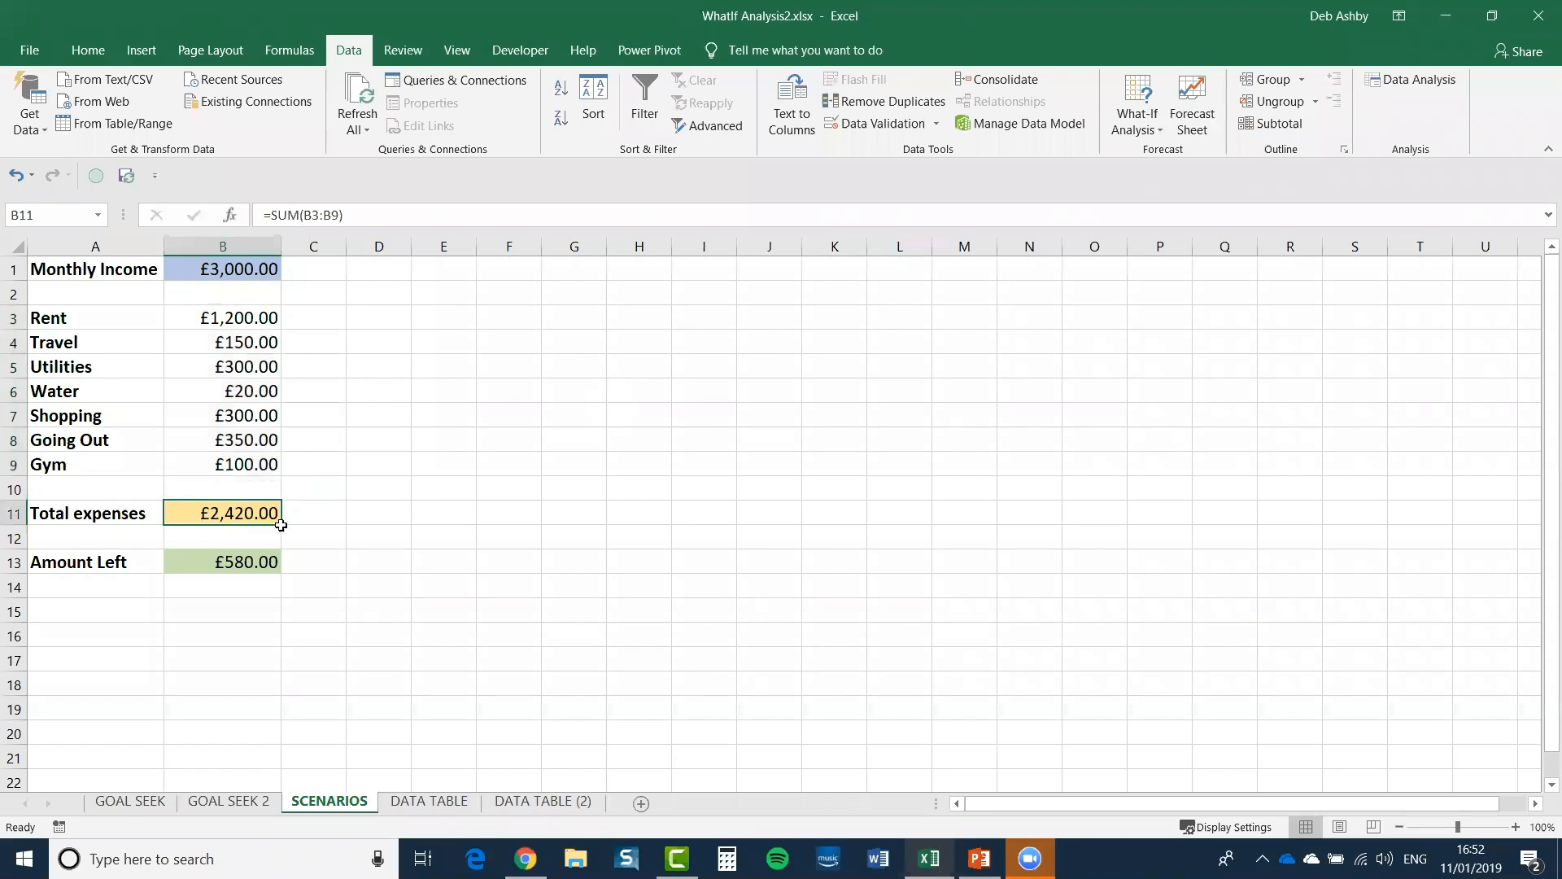
pyautogui.doubleClick(230, 513)
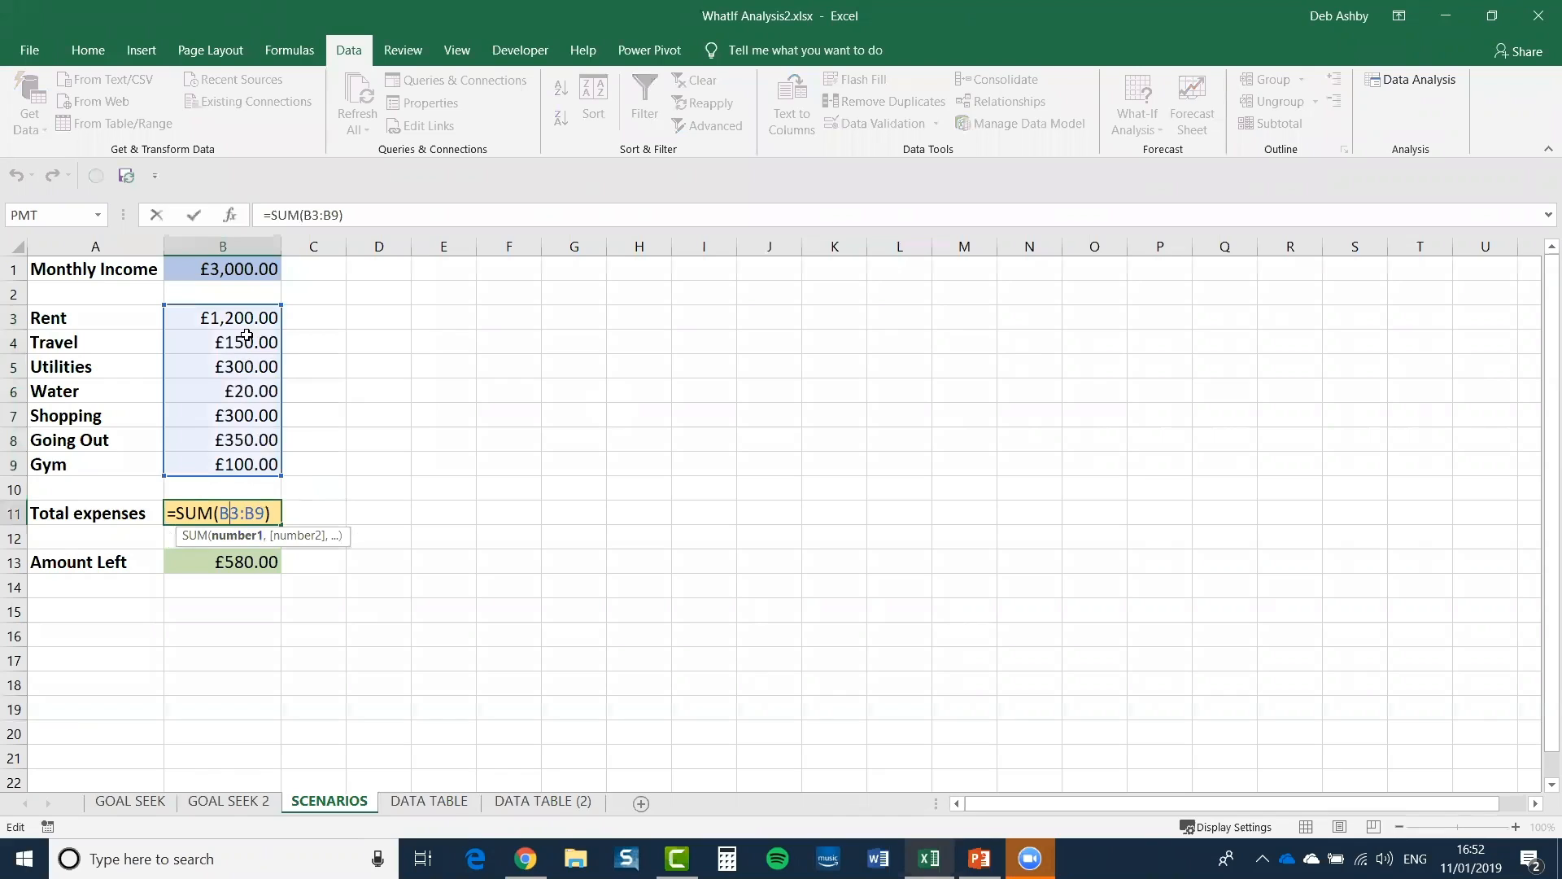
pyautogui.click(200, 215)
# Step: Examine the Amount Left formula in B13 and how it depends on the monthly income in B1
pyautogui.click(181, 571)
pyautogui.doubleClick(238, 562)
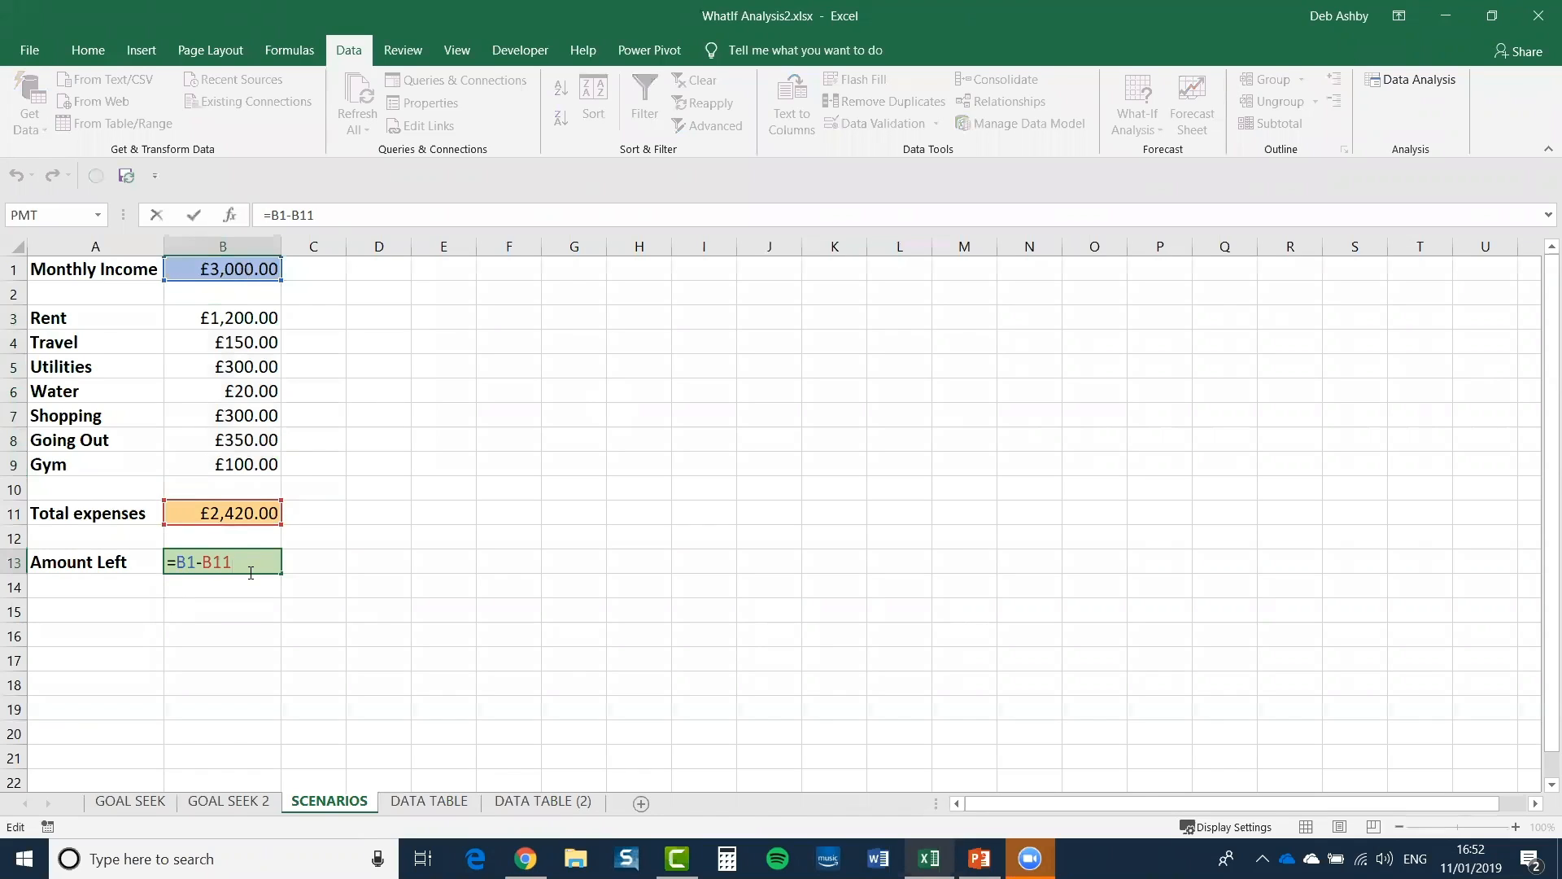
pyautogui.press('Return')
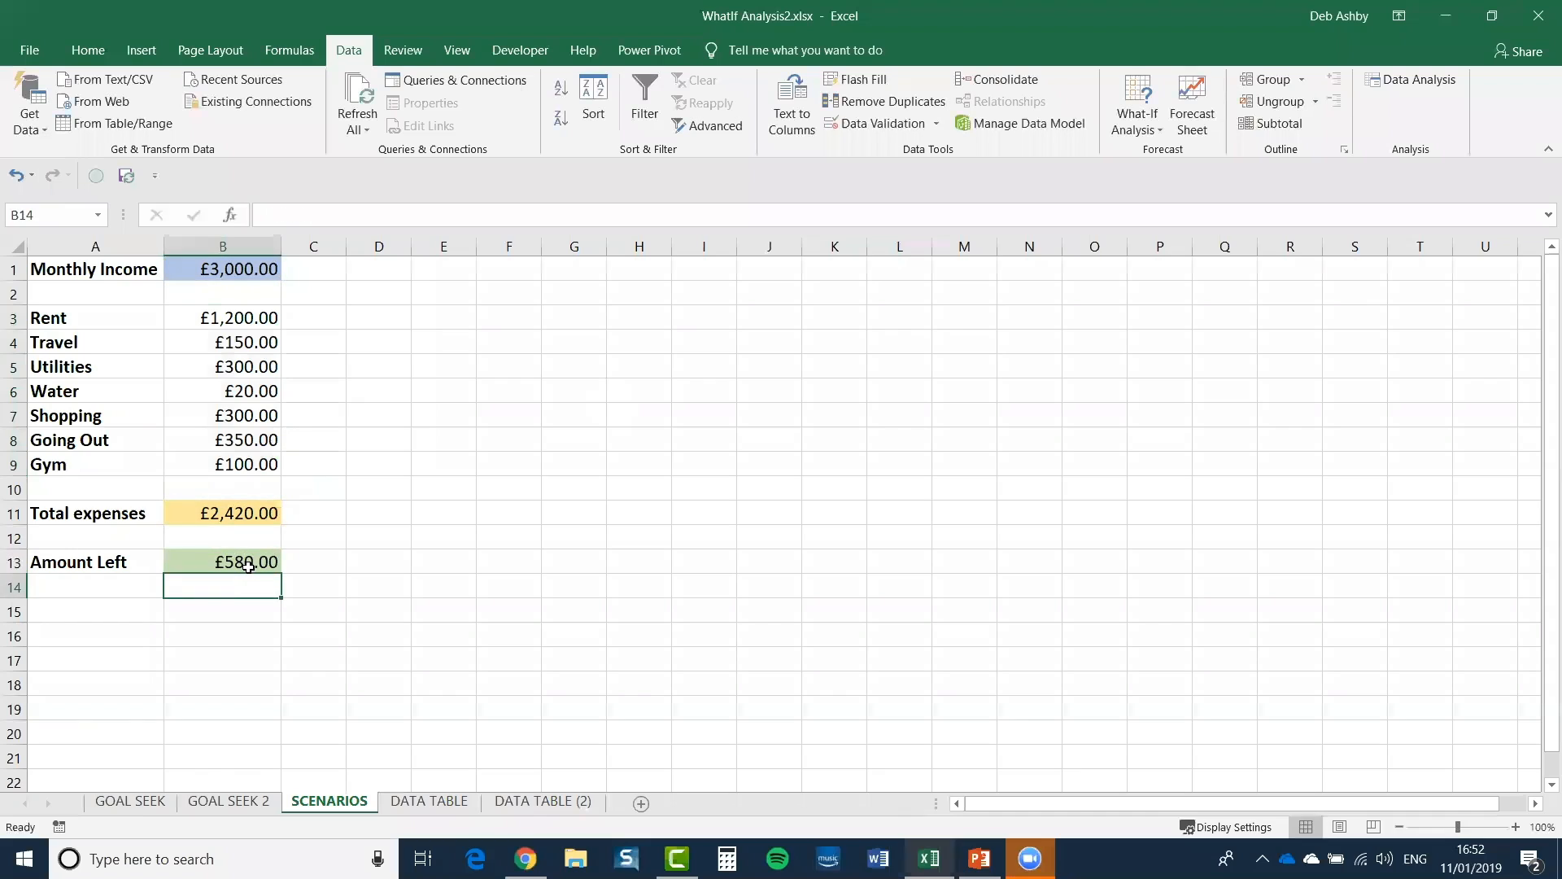
pyautogui.click(248, 565)
pyautogui.click(440, 417)
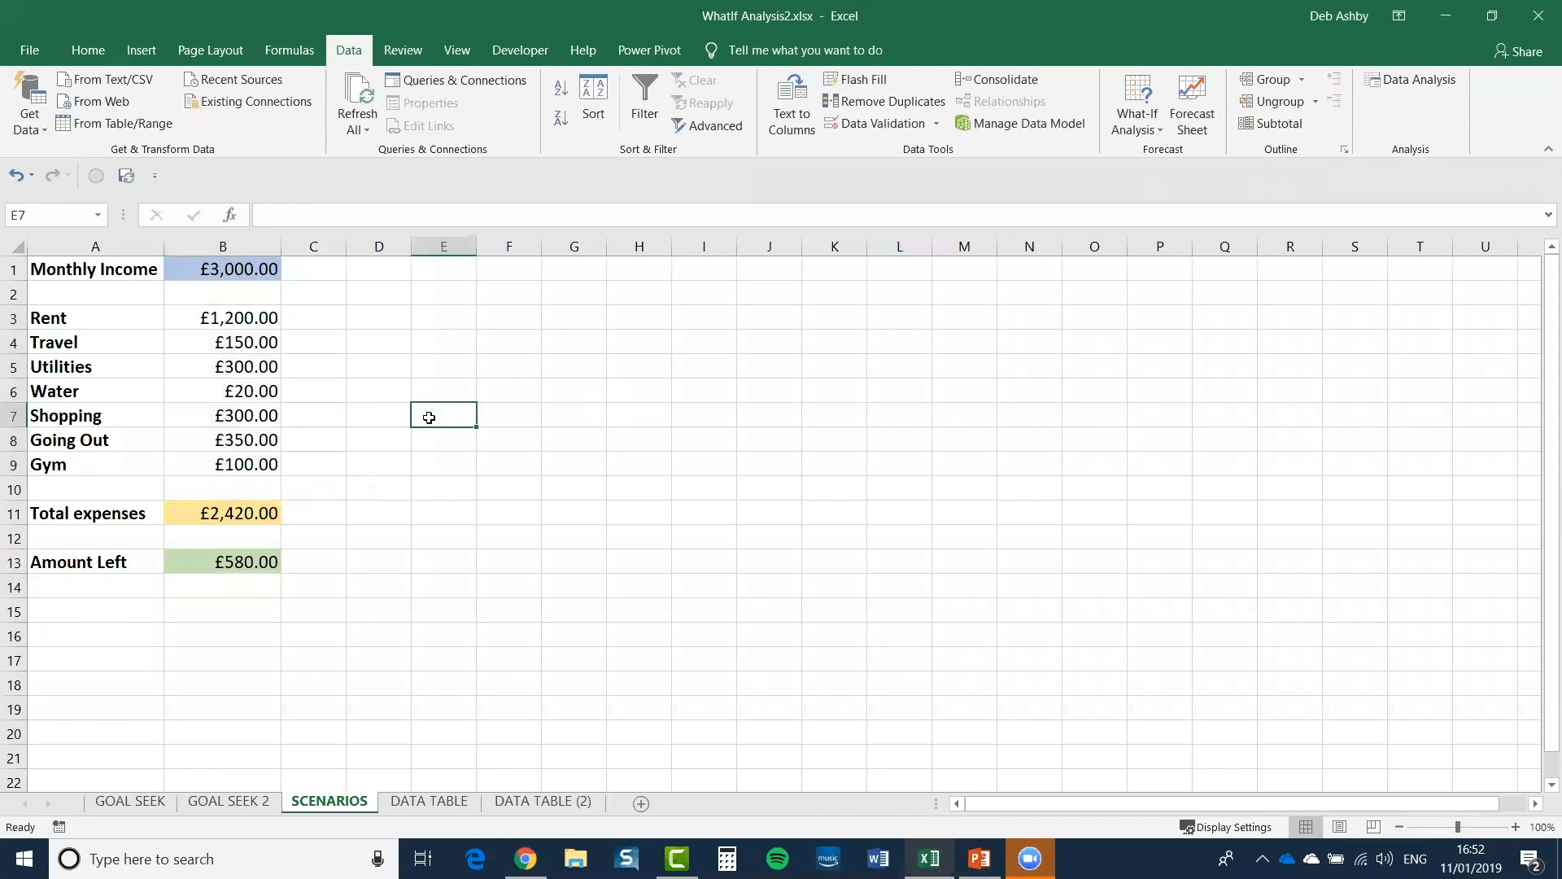
pyautogui.click(226, 269)
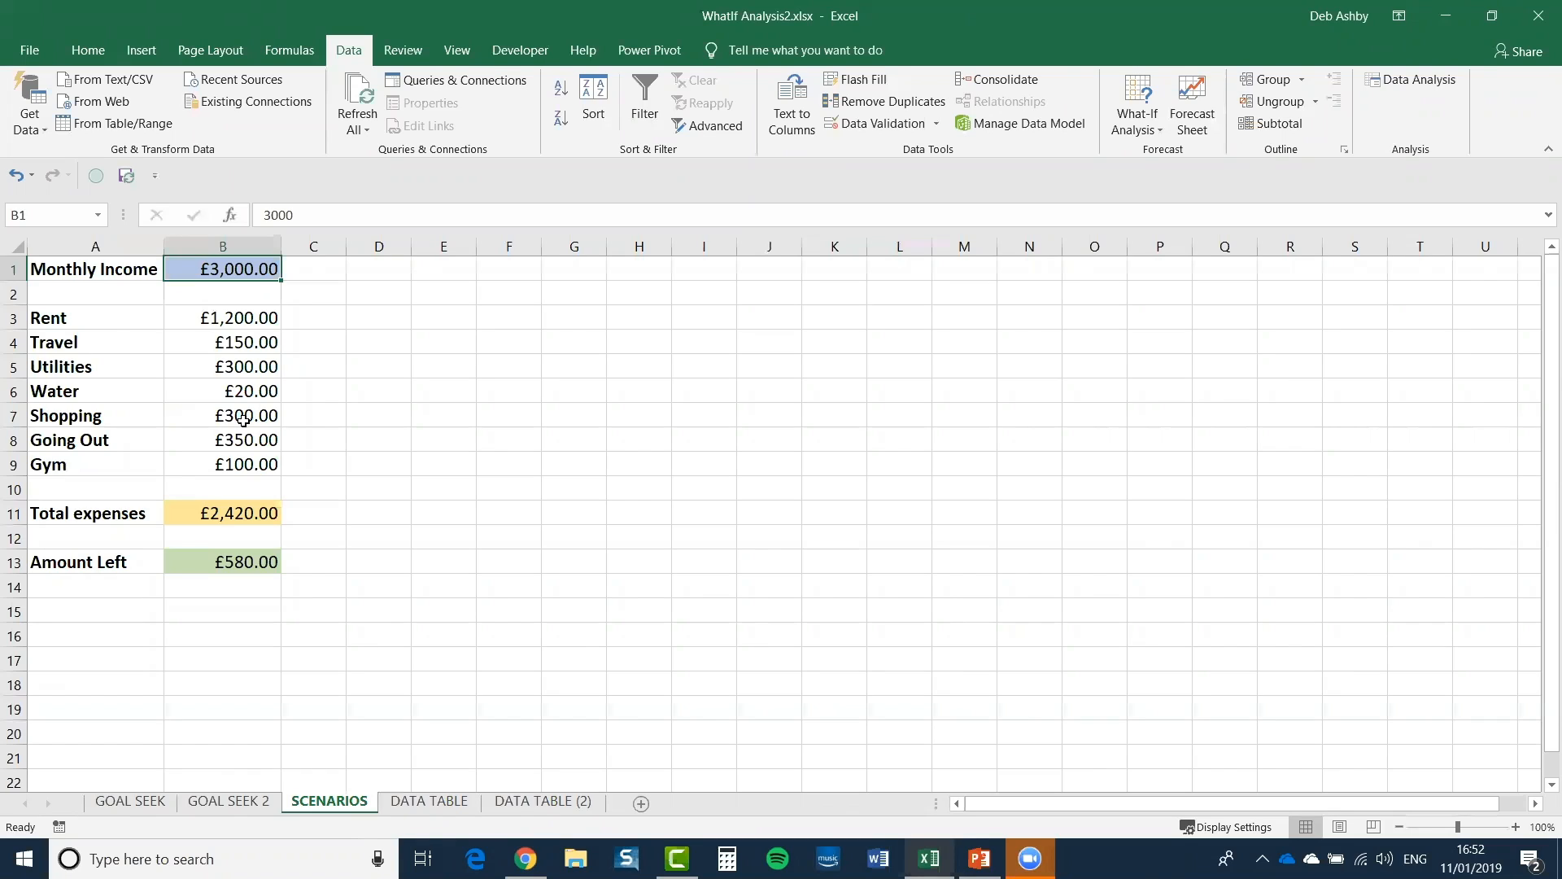
pyautogui.click(215, 564)
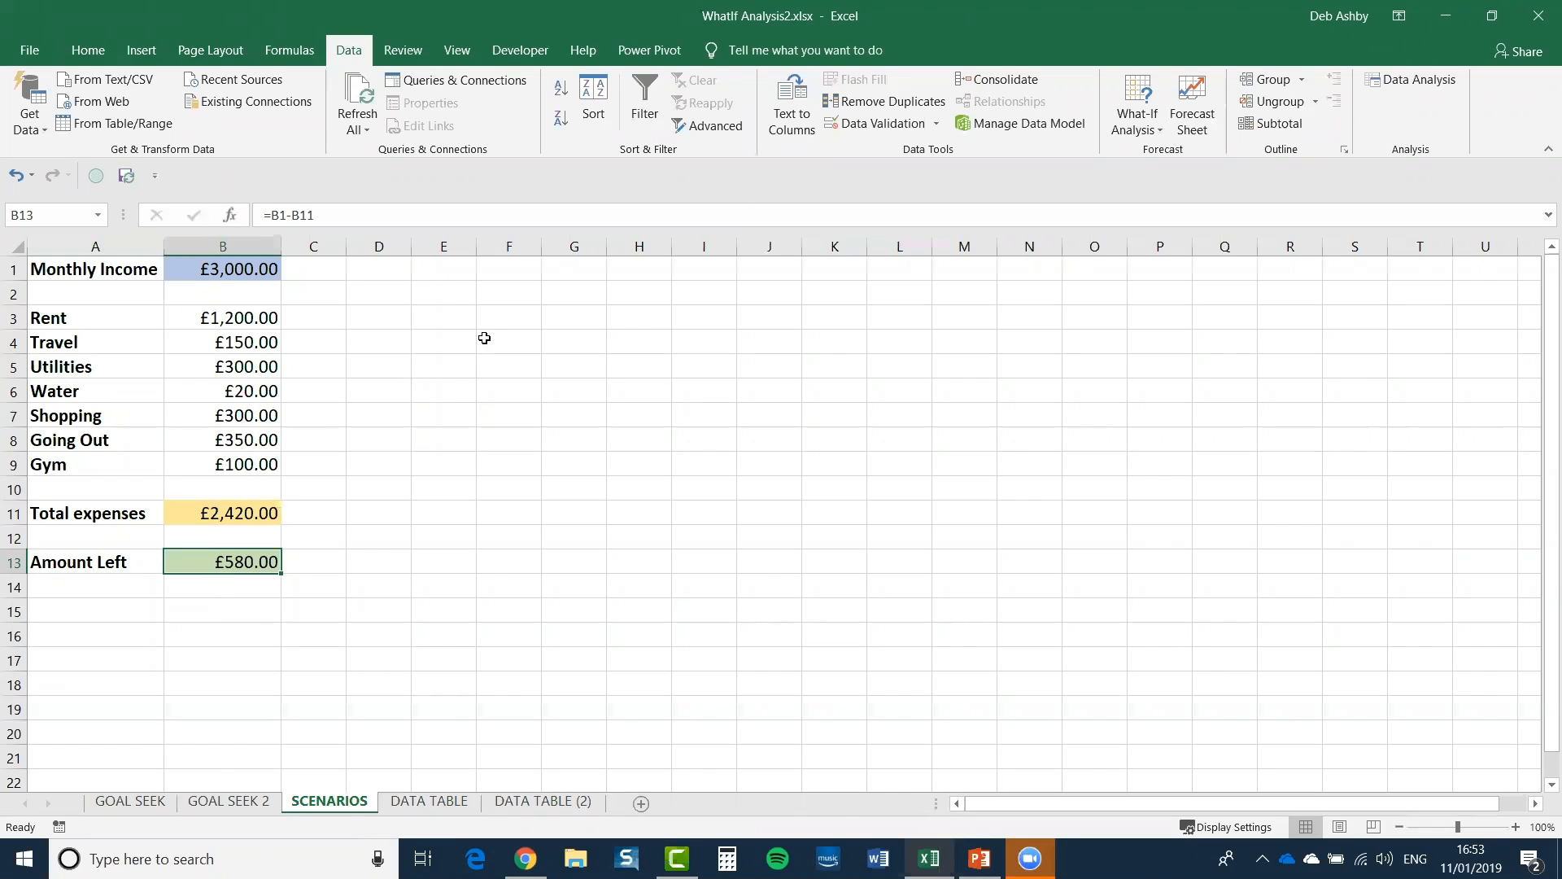
pyautogui.click(377, 322)
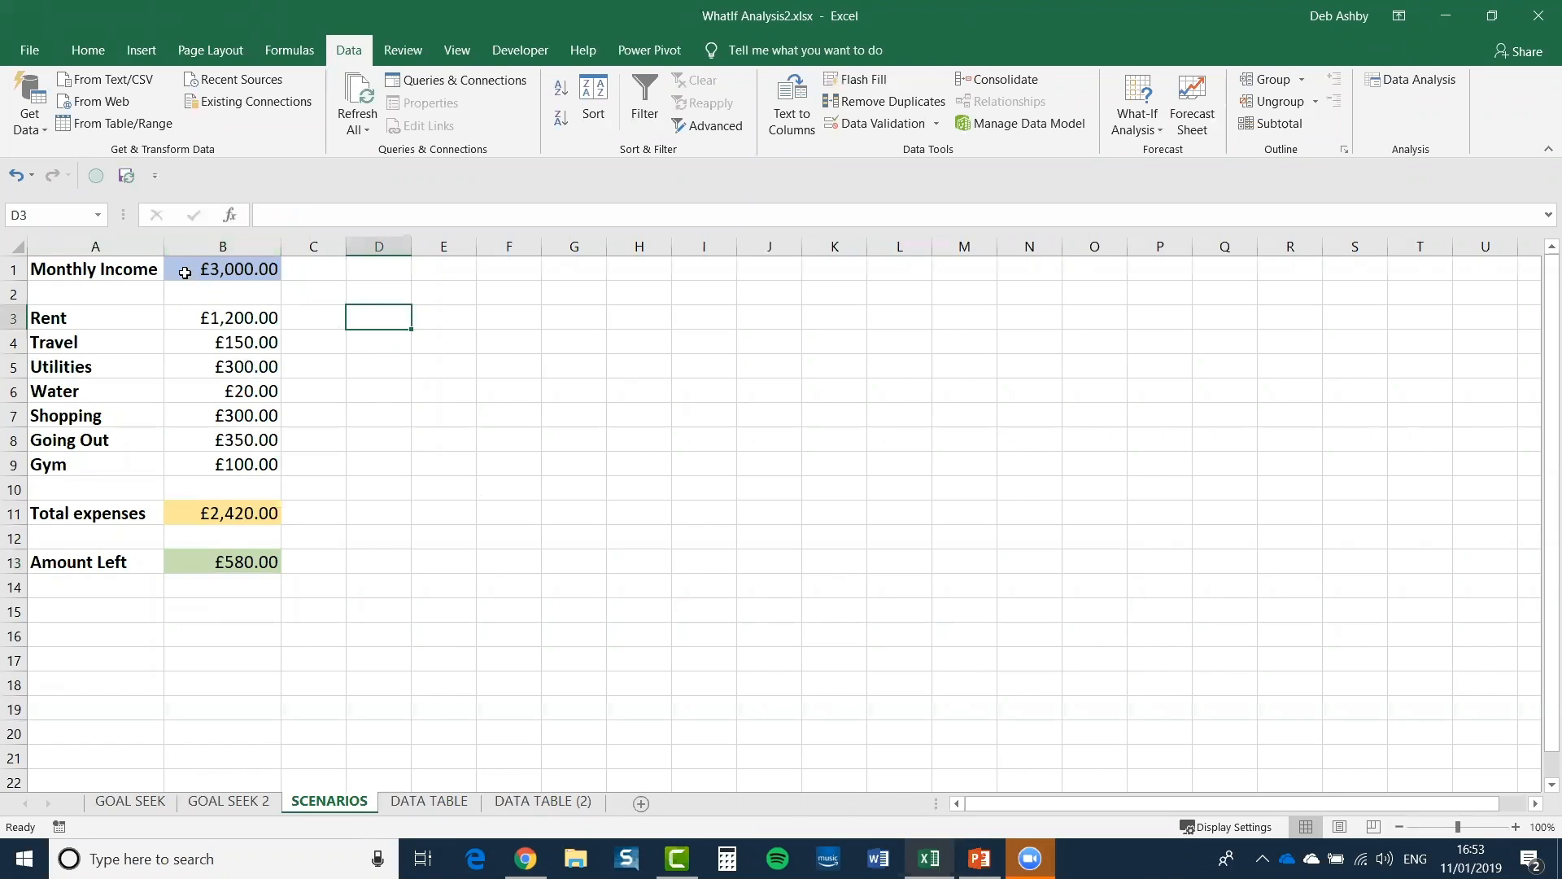
pyautogui.click(230, 269)
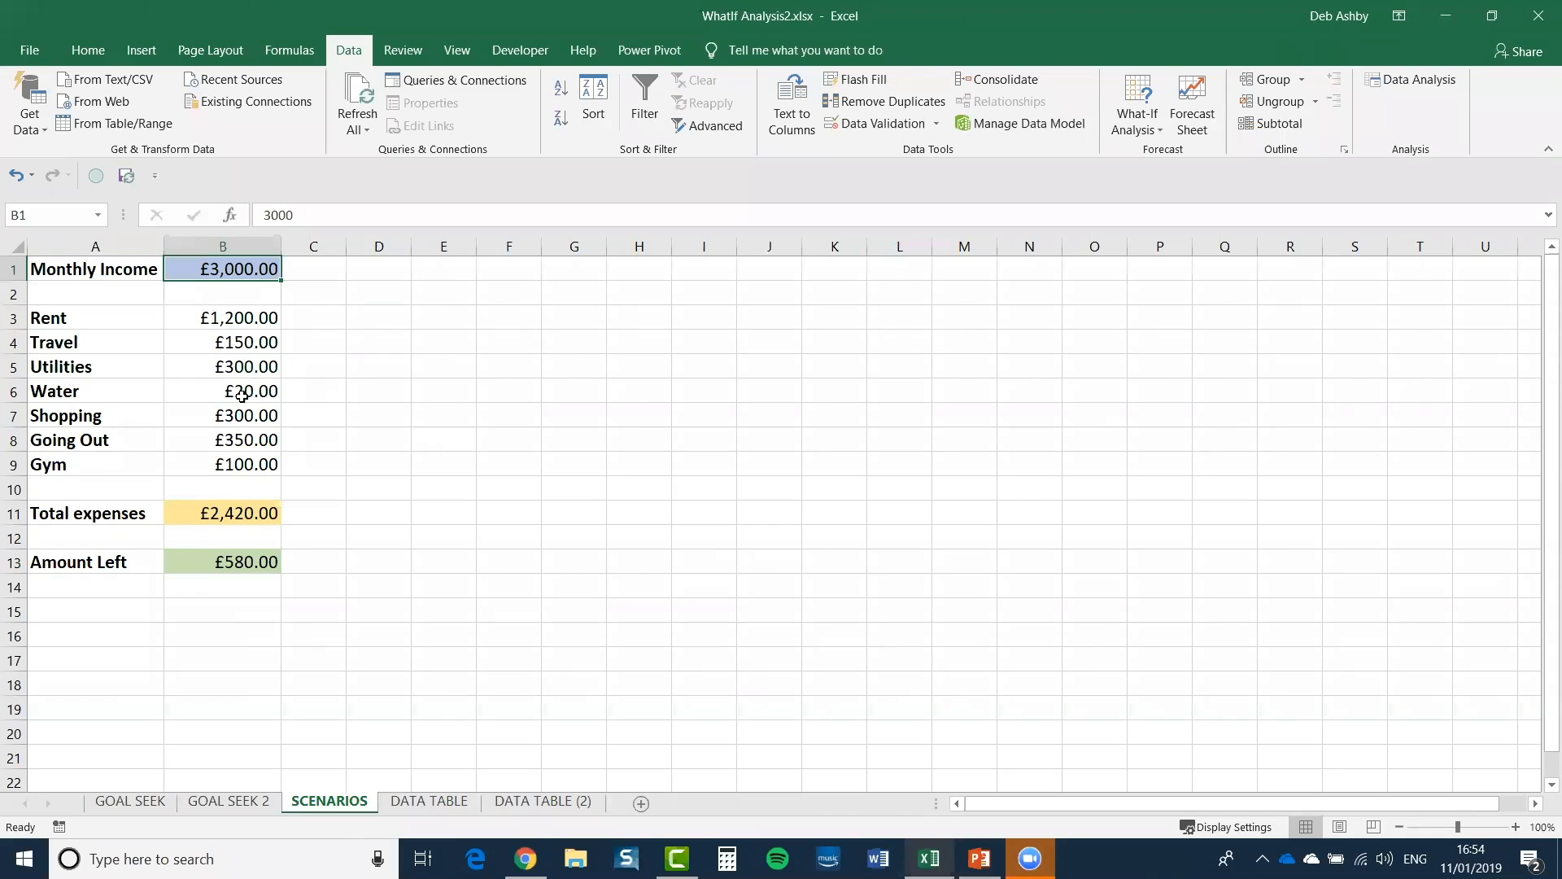
pyautogui.keyDown('ctrl'); pyautogui.click(230, 319); pyautogui.keyUp('ctrl')
pyautogui.keyDown('ctrl'); pyautogui.click(232, 341); pyautogui.keyUp('ctrl')
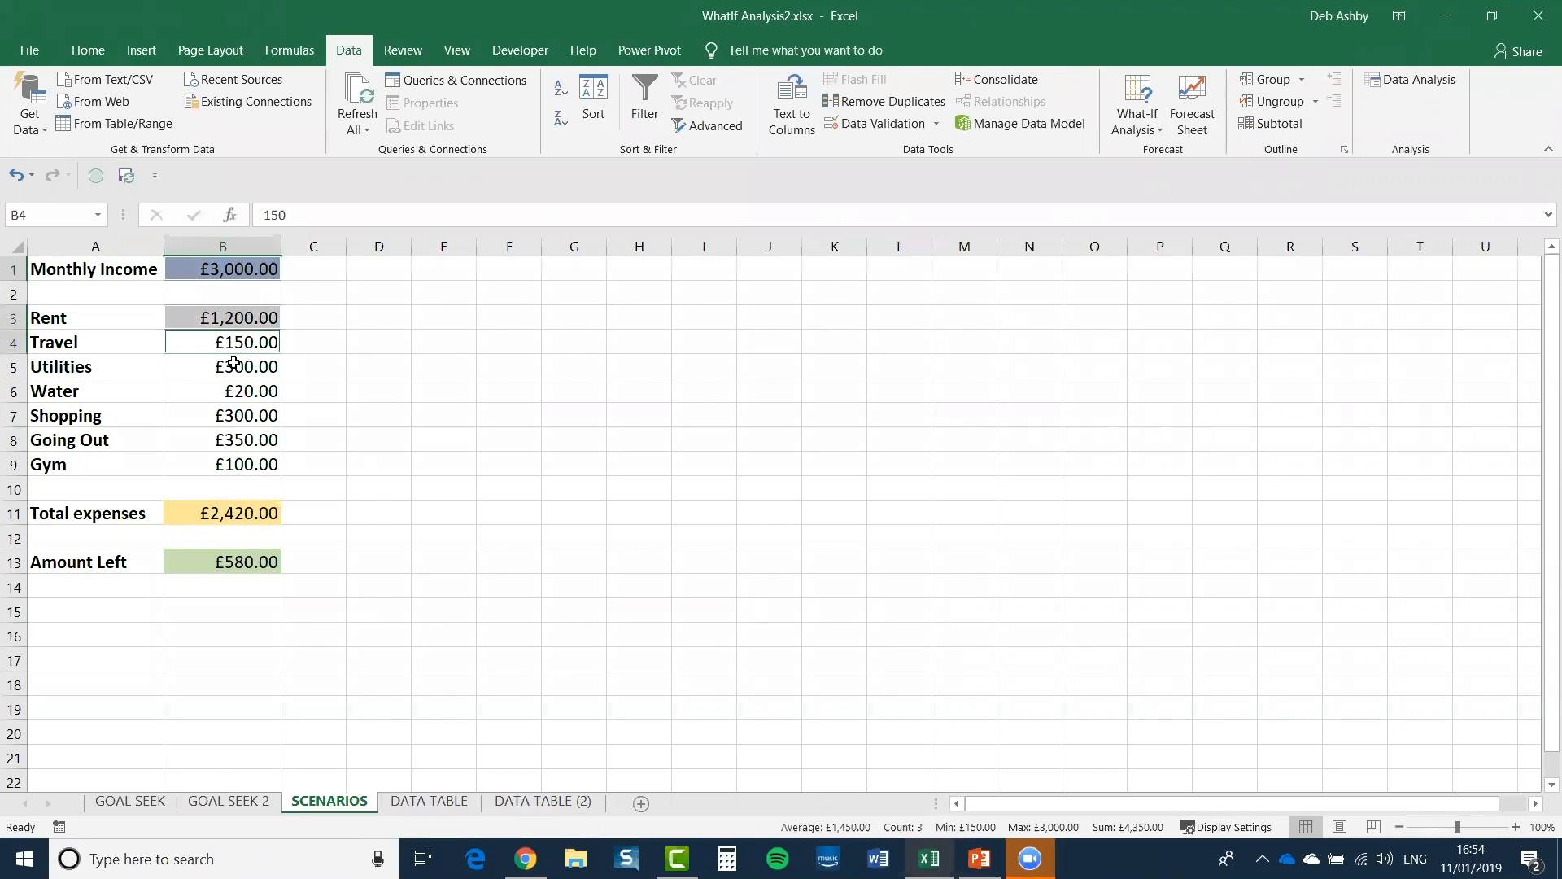
pyautogui.keyDown('ctrl'); pyautogui.click(233, 365); pyautogui.keyUp('ctrl')
pyautogui.keyDown('ctrl'); pyautogui.click(230, 391); pyautogui.keyUp('ctrl')
pyautogui.keyDown('ctrl'); pyautogui.click(227, 415); pyautogui.keyUp('ctrl')
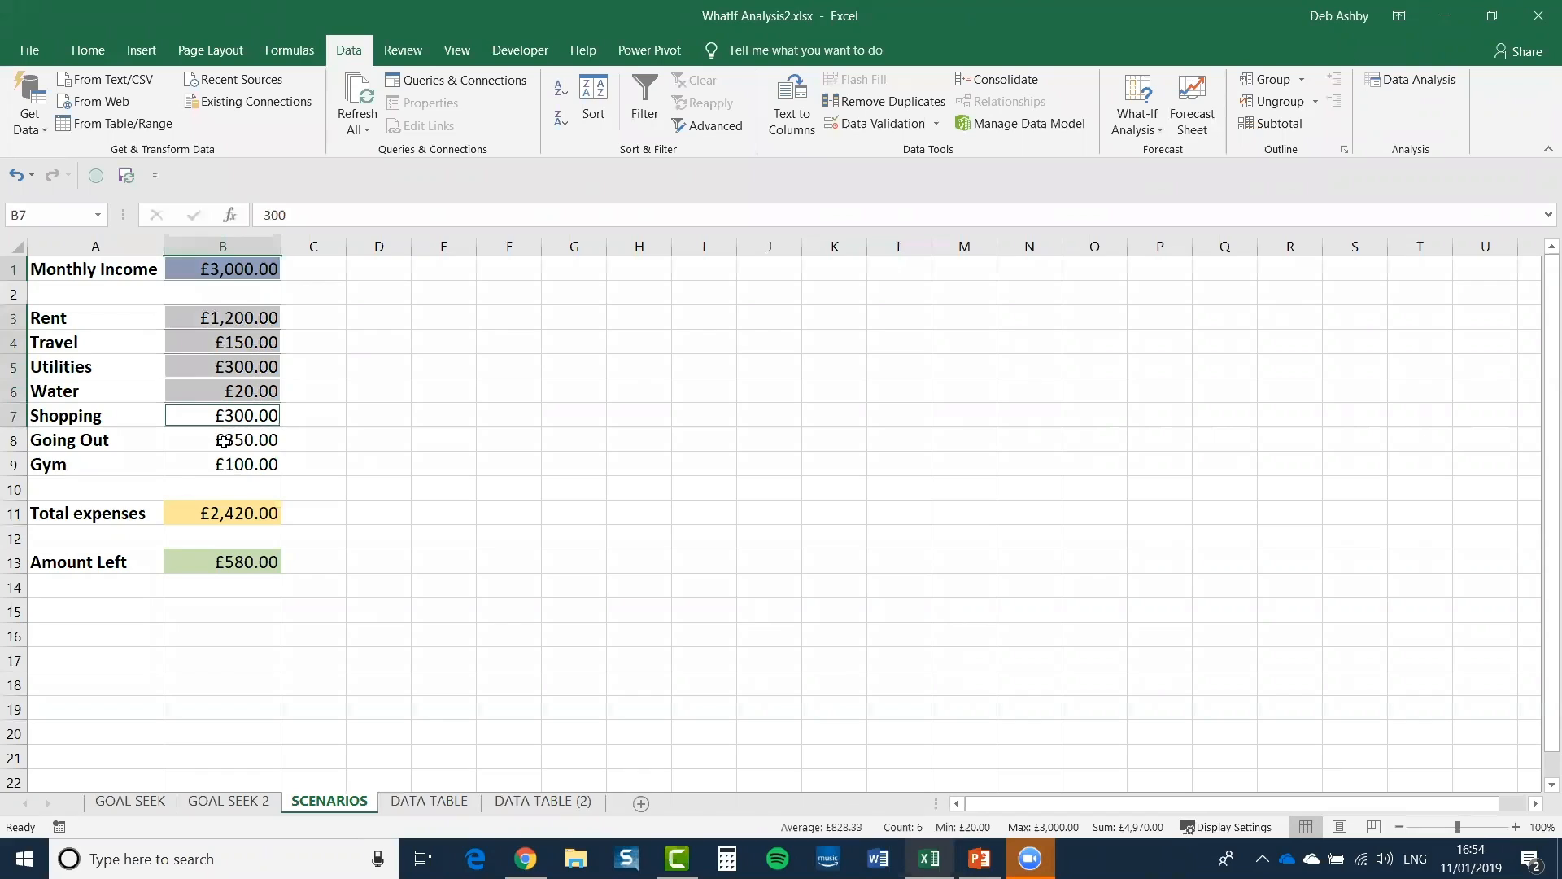
pyautogui.keyDown('ctrl'); pyautogui.click(225, 440); pyautogui.keyUp('ctrl')
pyautogui.keyDown('ctrl'); pyautogui.click(219, 466); pyautogui.keyUp('ctrl')
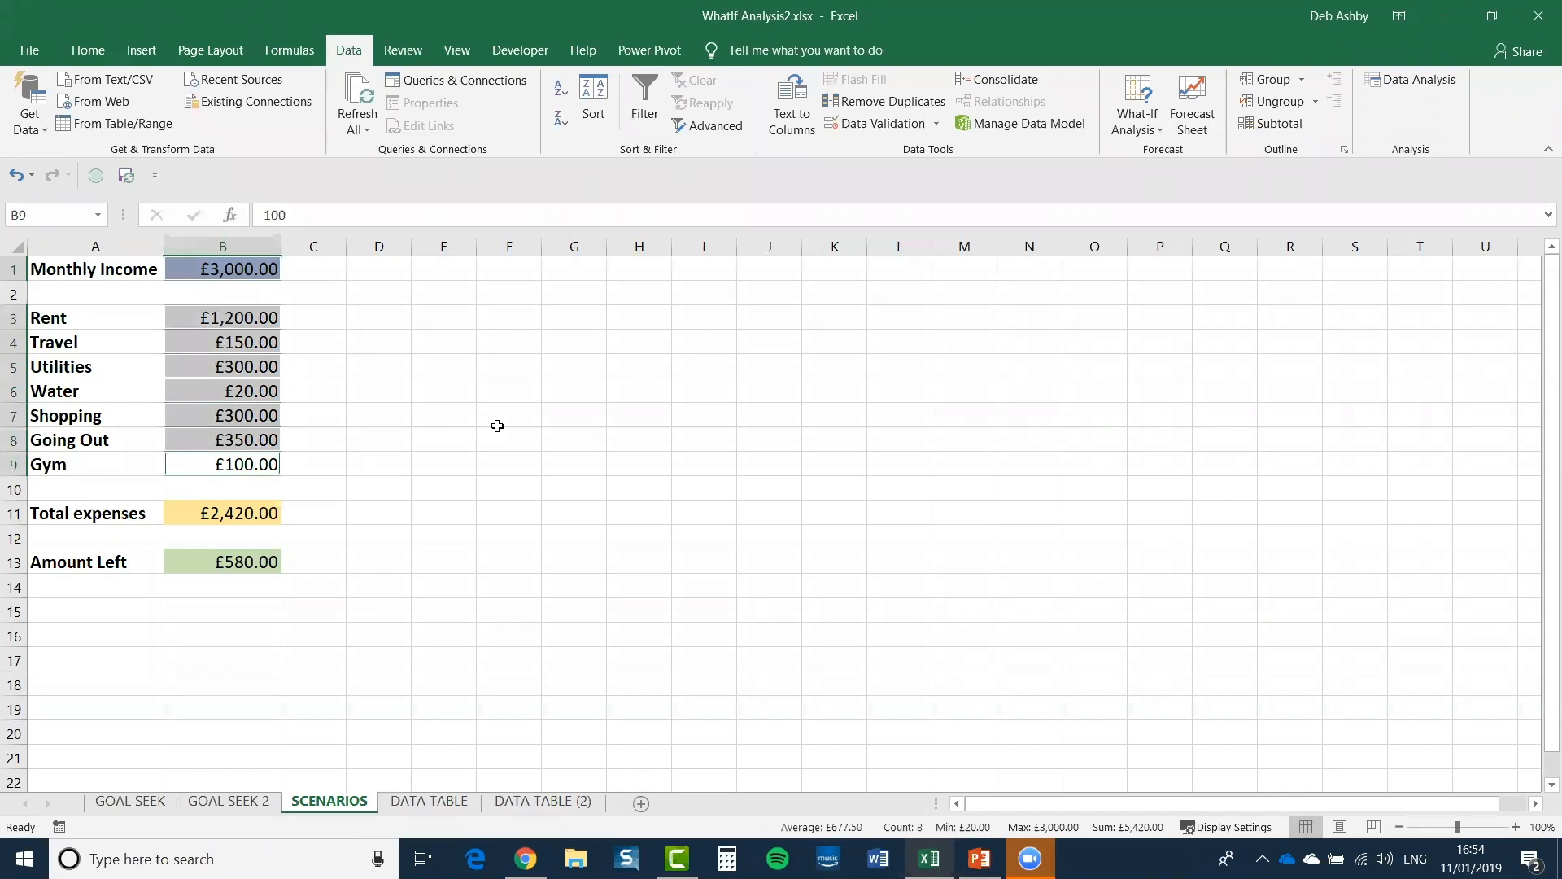
pyautogui.click(1151, 122)
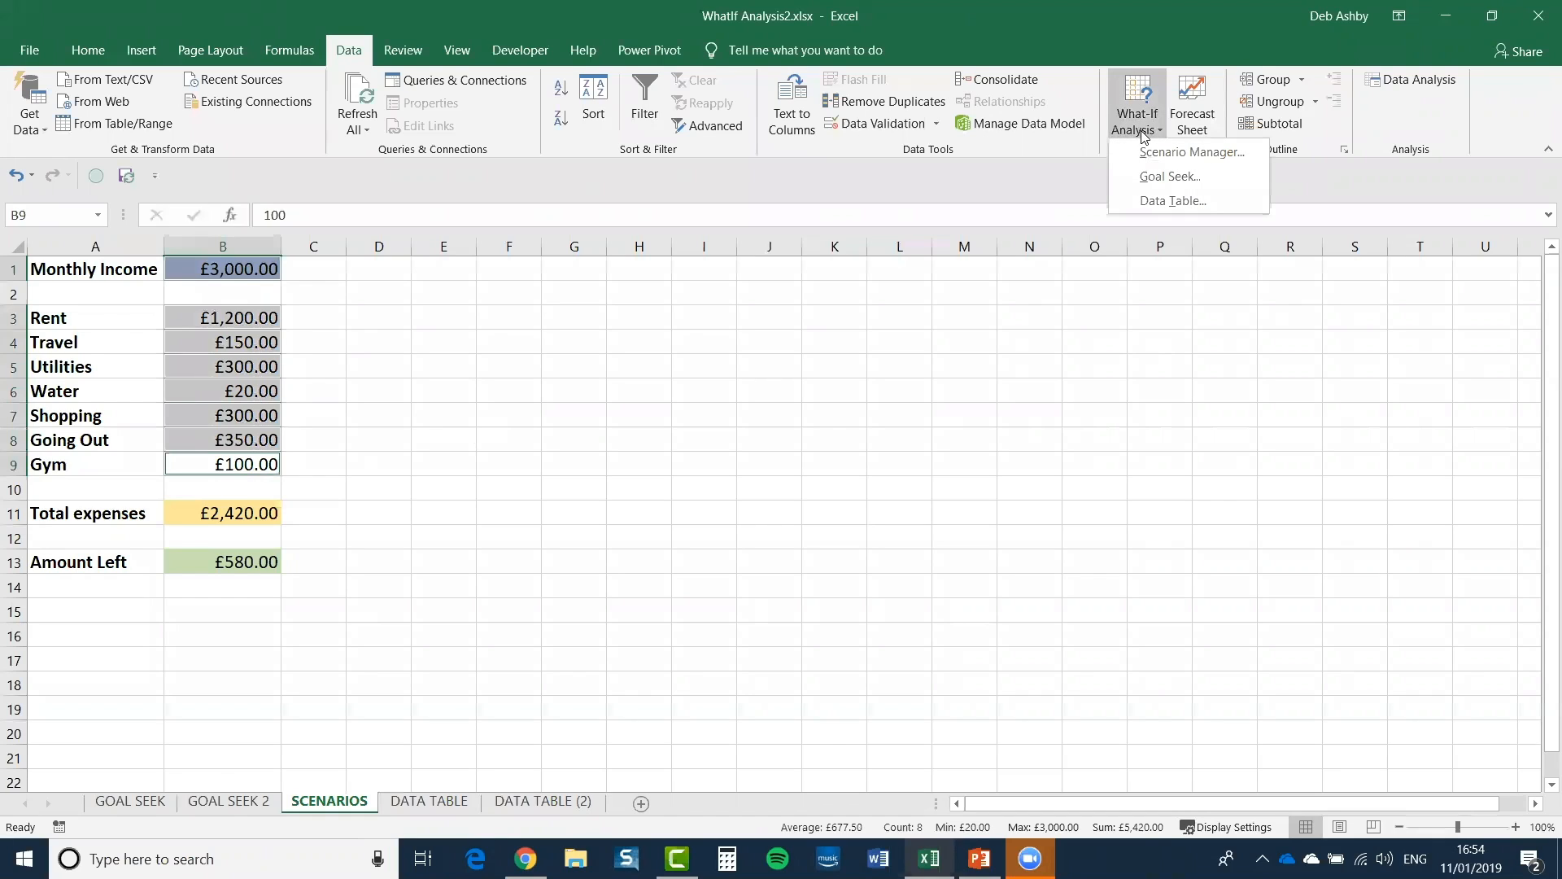
pyautogui.click(1129, 152)
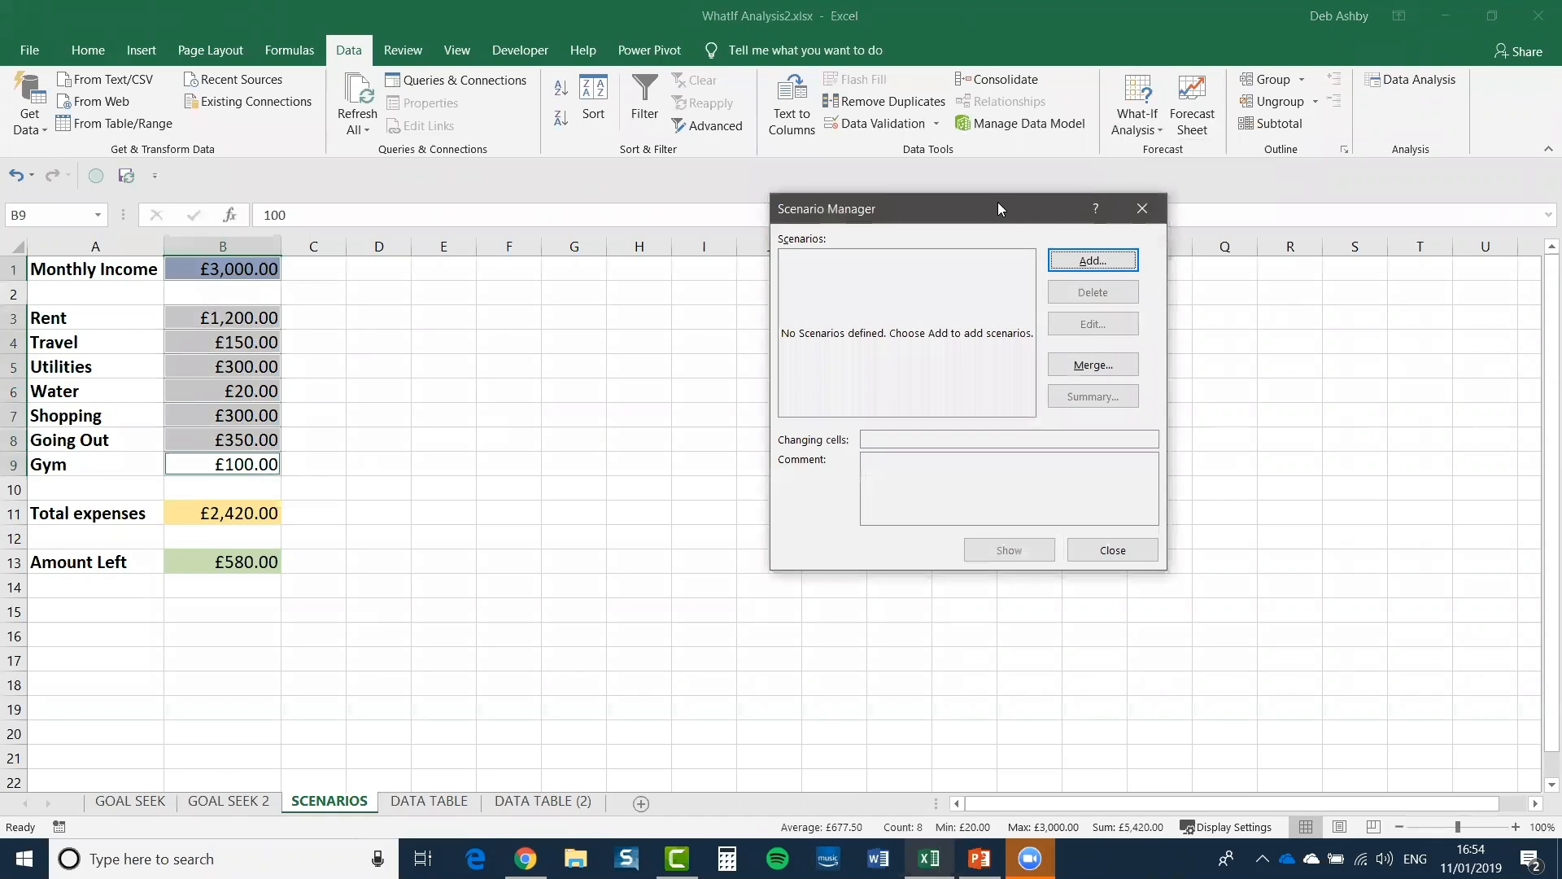
pyautogui.moveTo(984, 216); pyautogui.dragTo(803, 226)
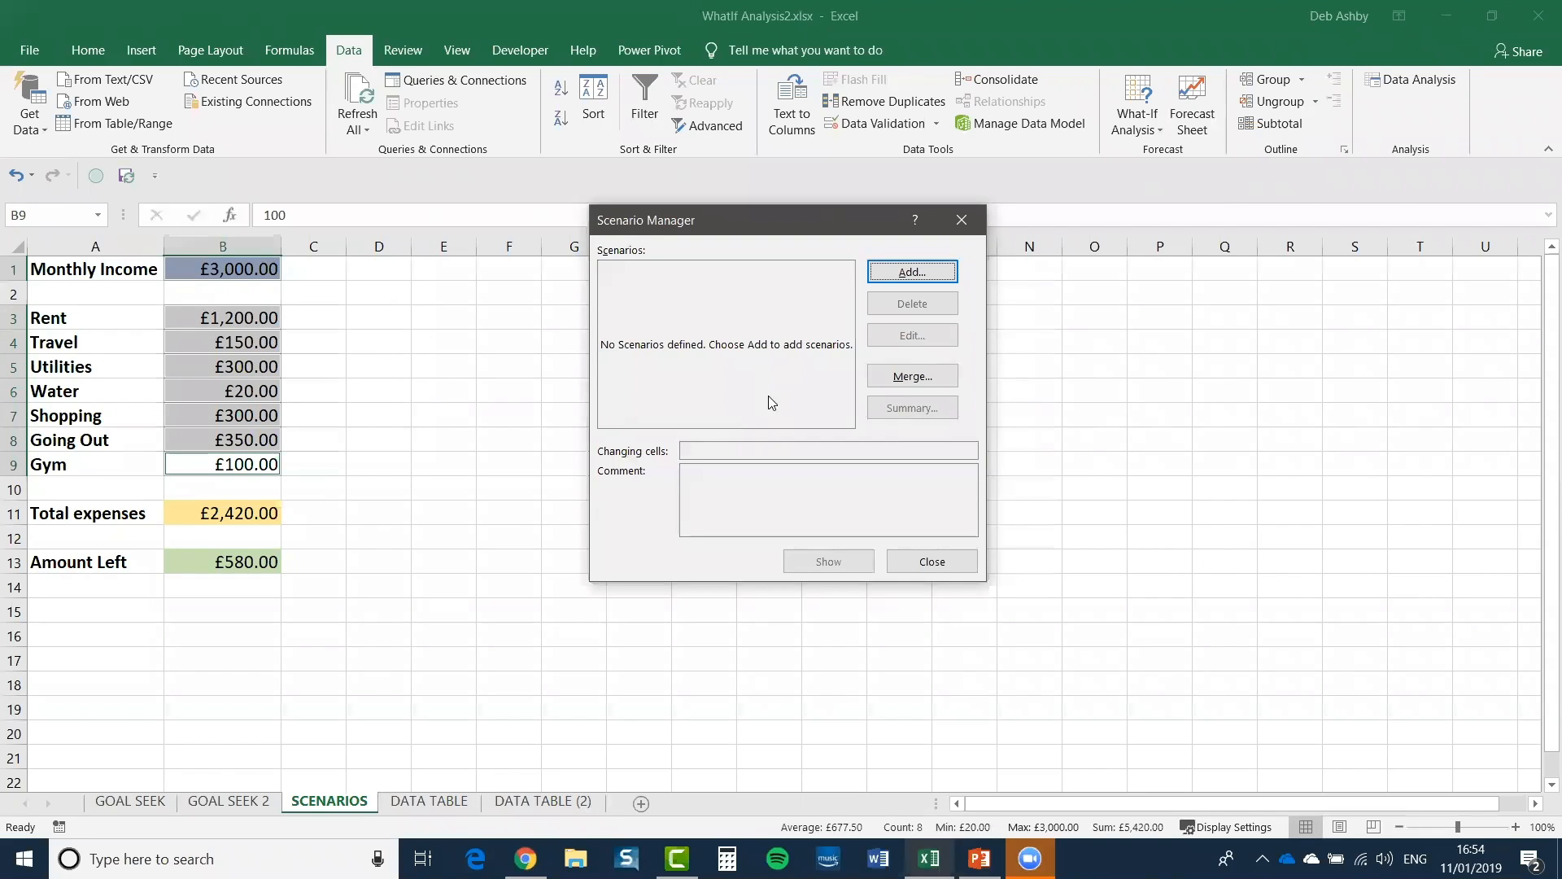
pyautogui.click(906, 274)
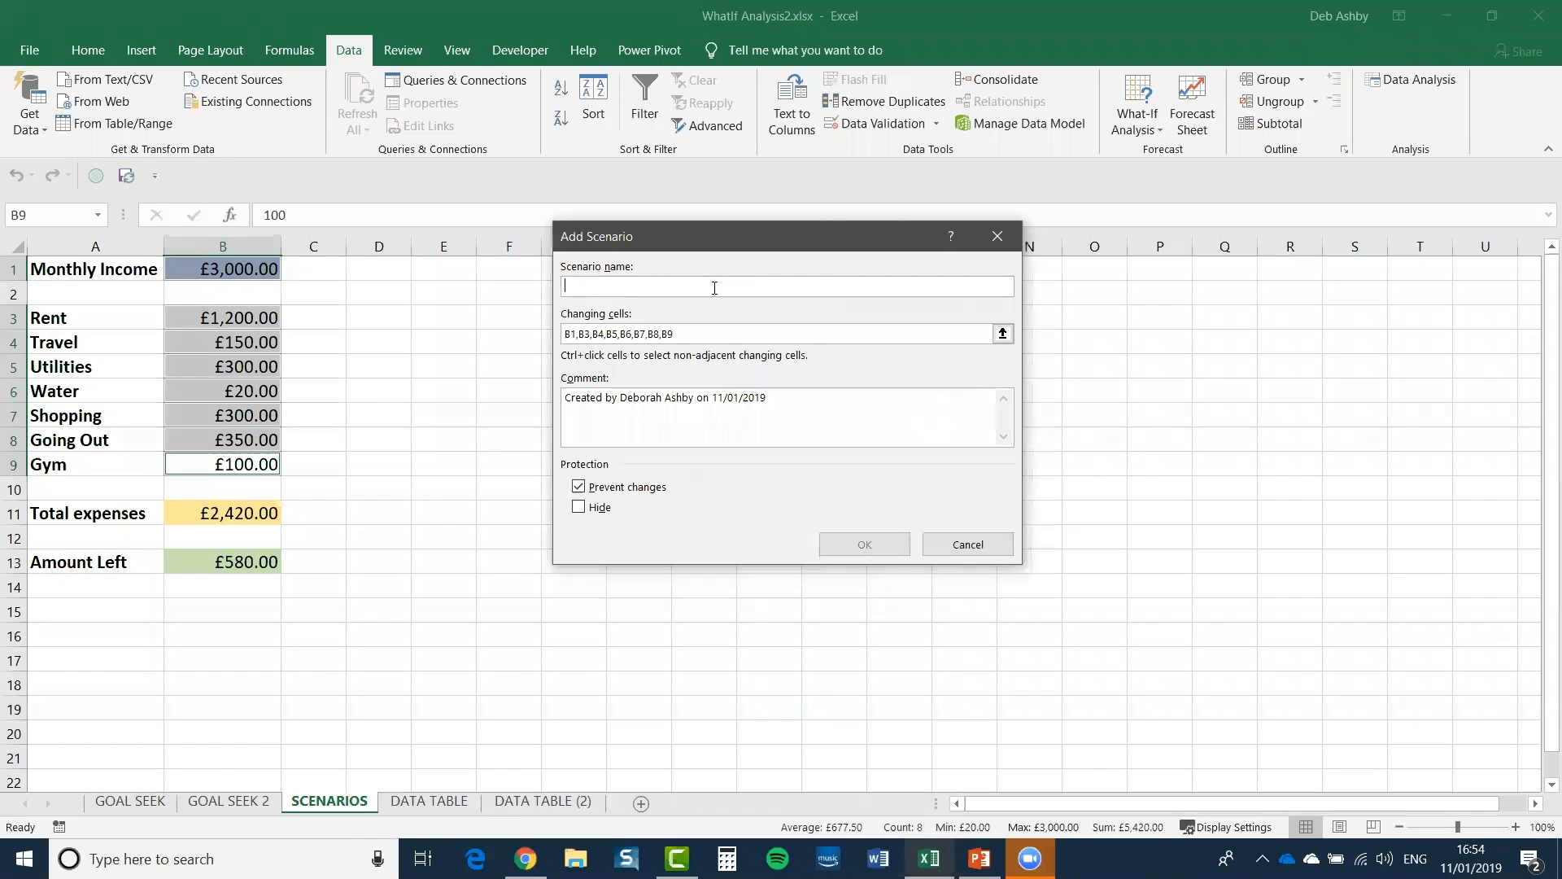
pyautogui.write('Original')
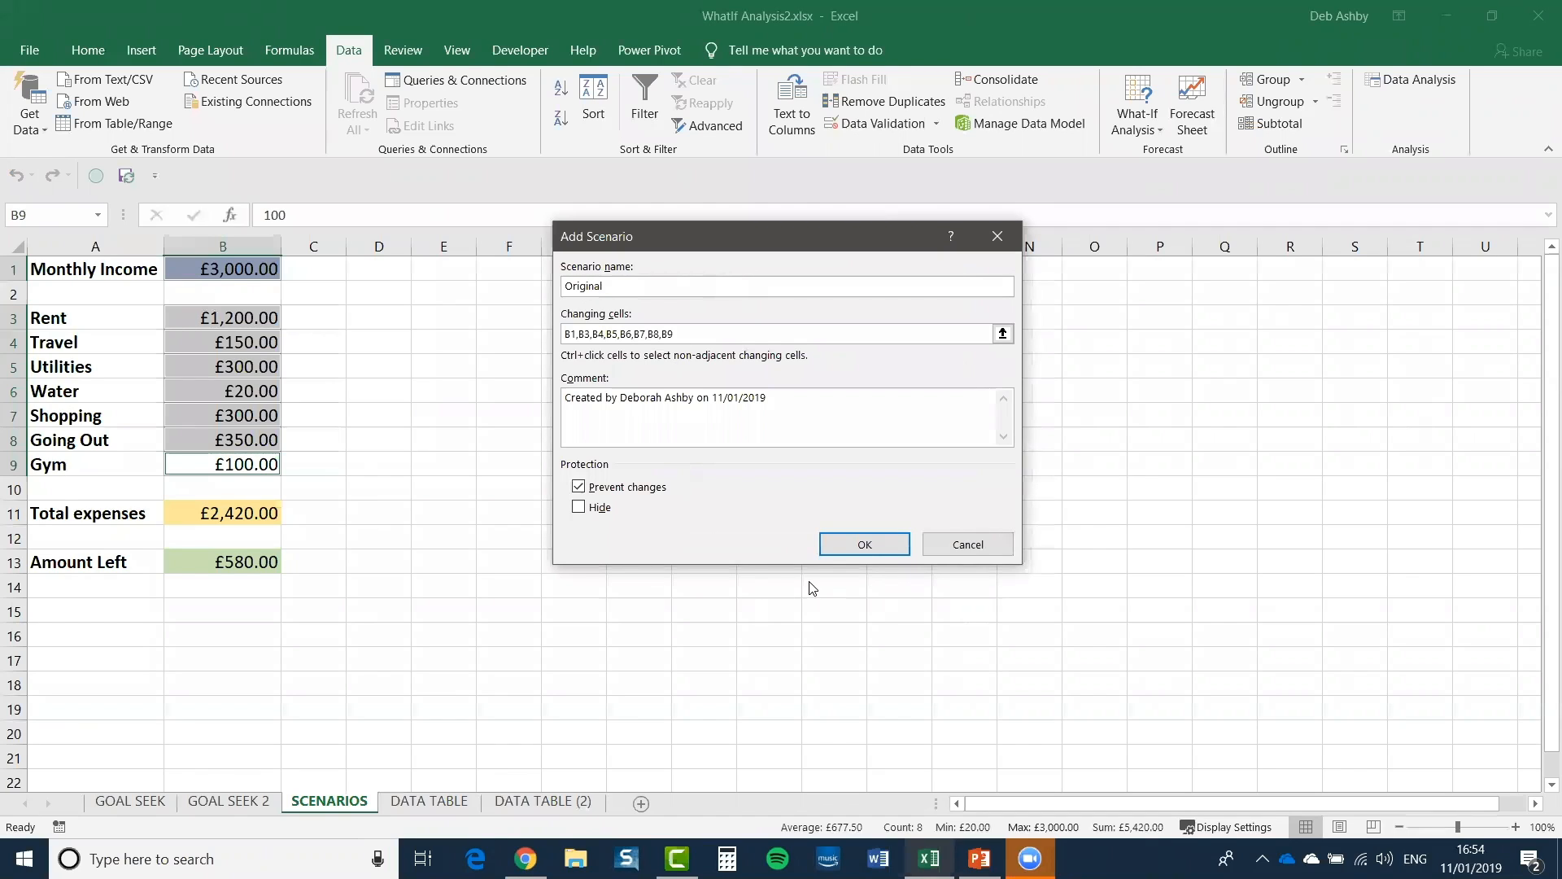
pyautogui.click(865, 545)
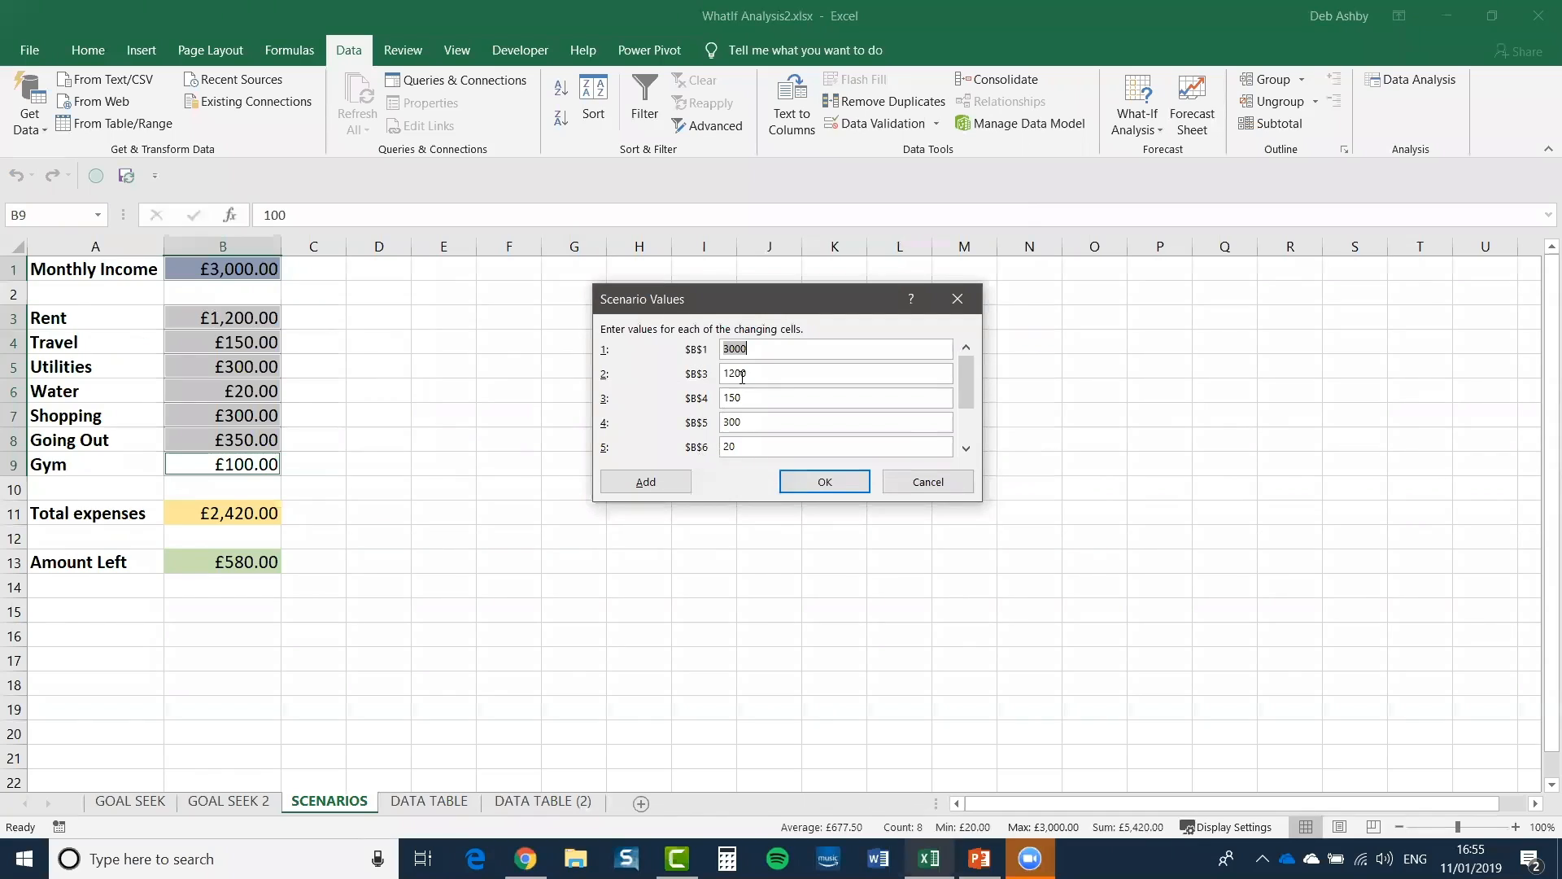
pyautogui.click(745, 348)
pyautogui.click(955, 490)
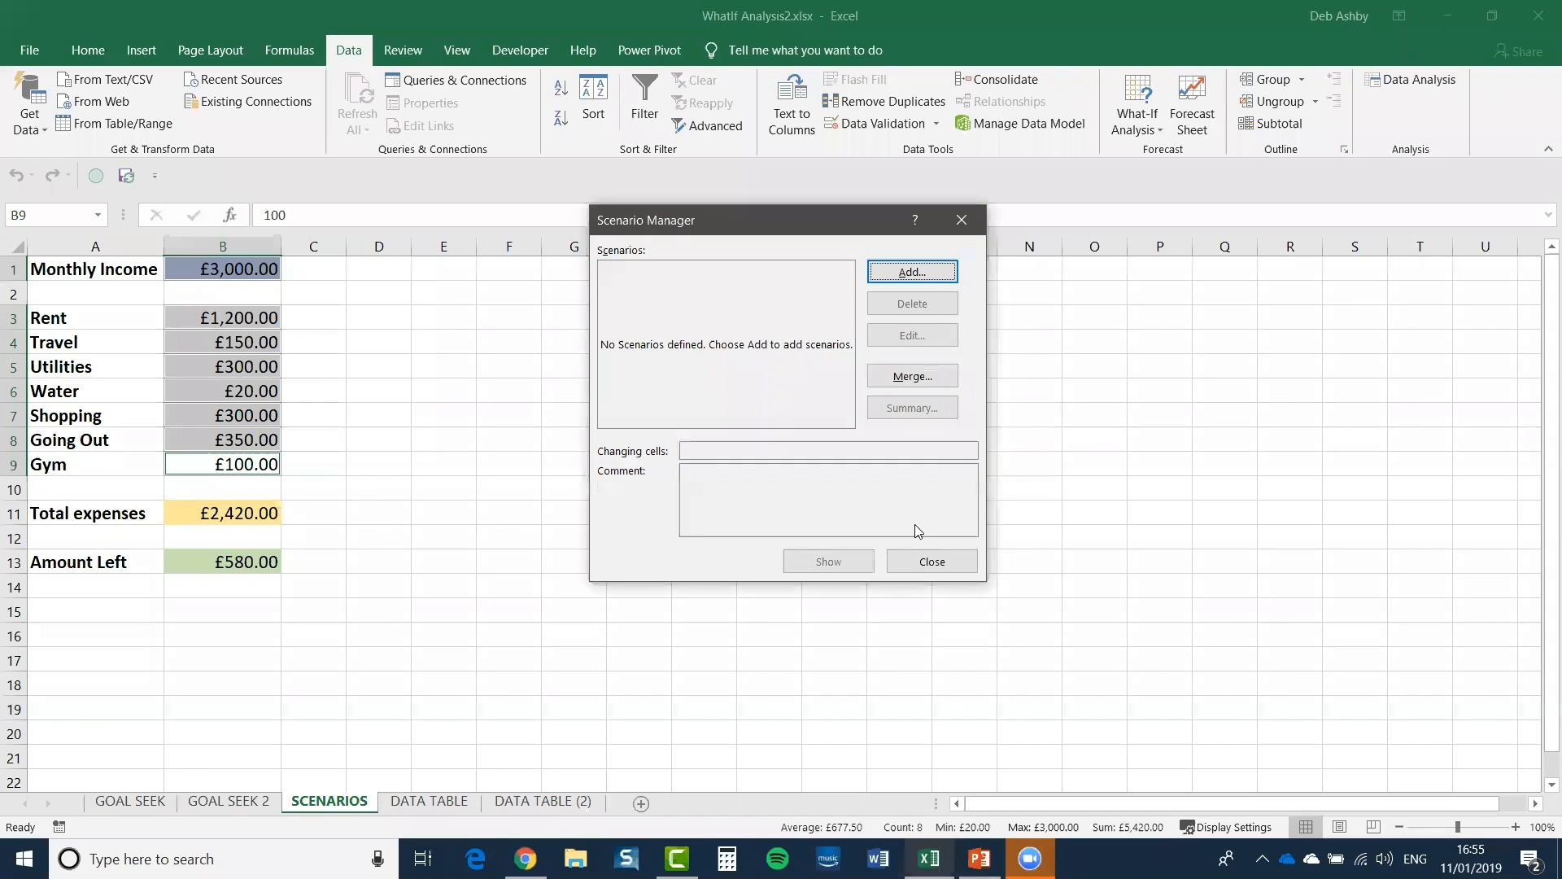
pyautogui.click(921, 558)
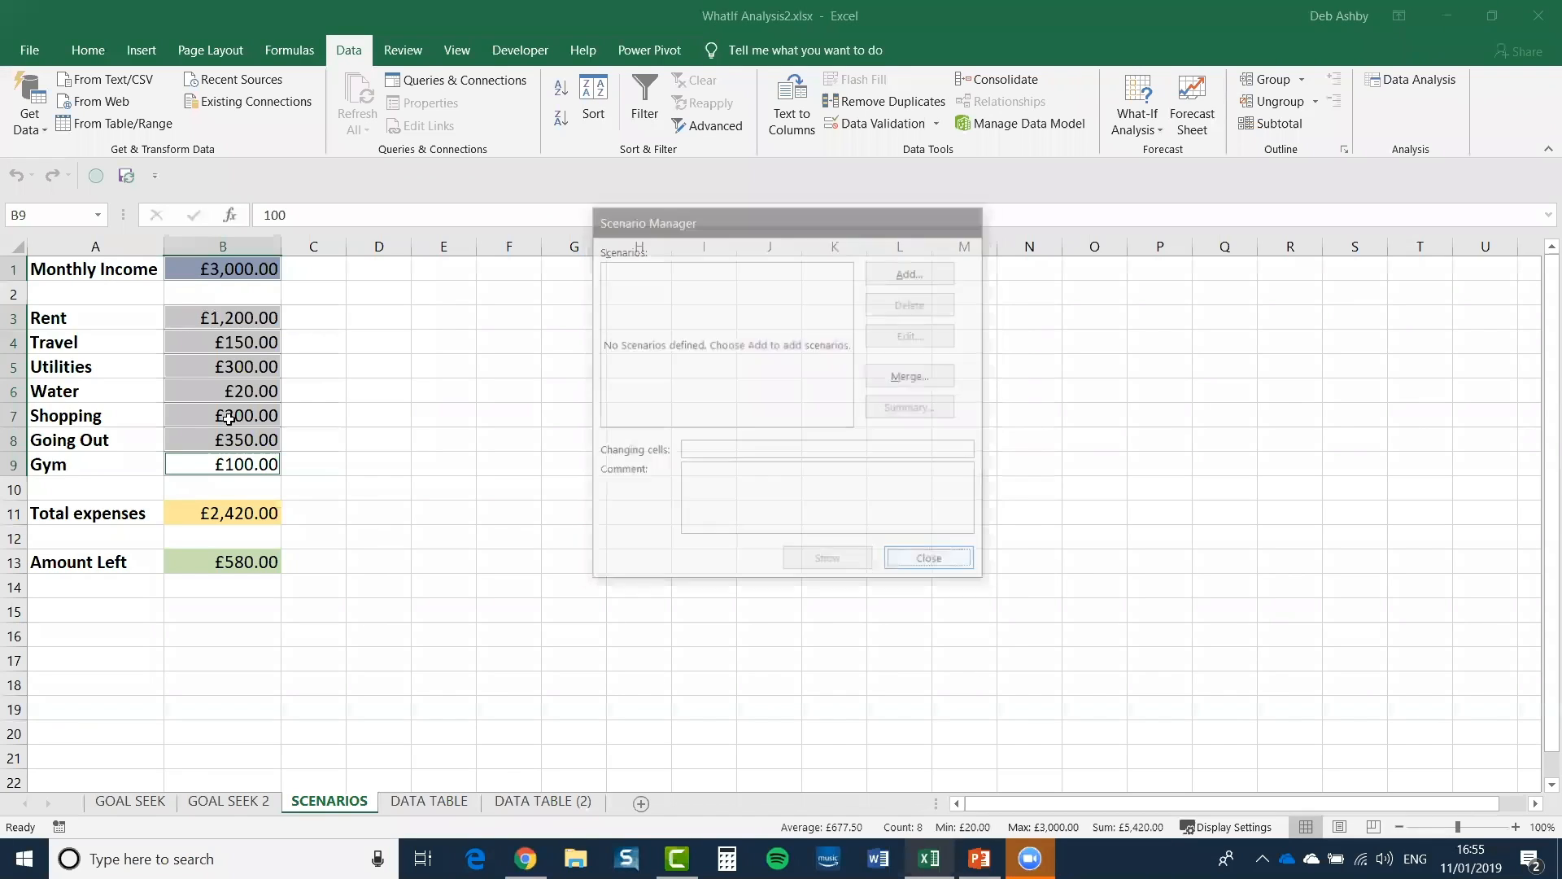
pyautogui.click(401, 318)
pyautogui.click(582, 362)
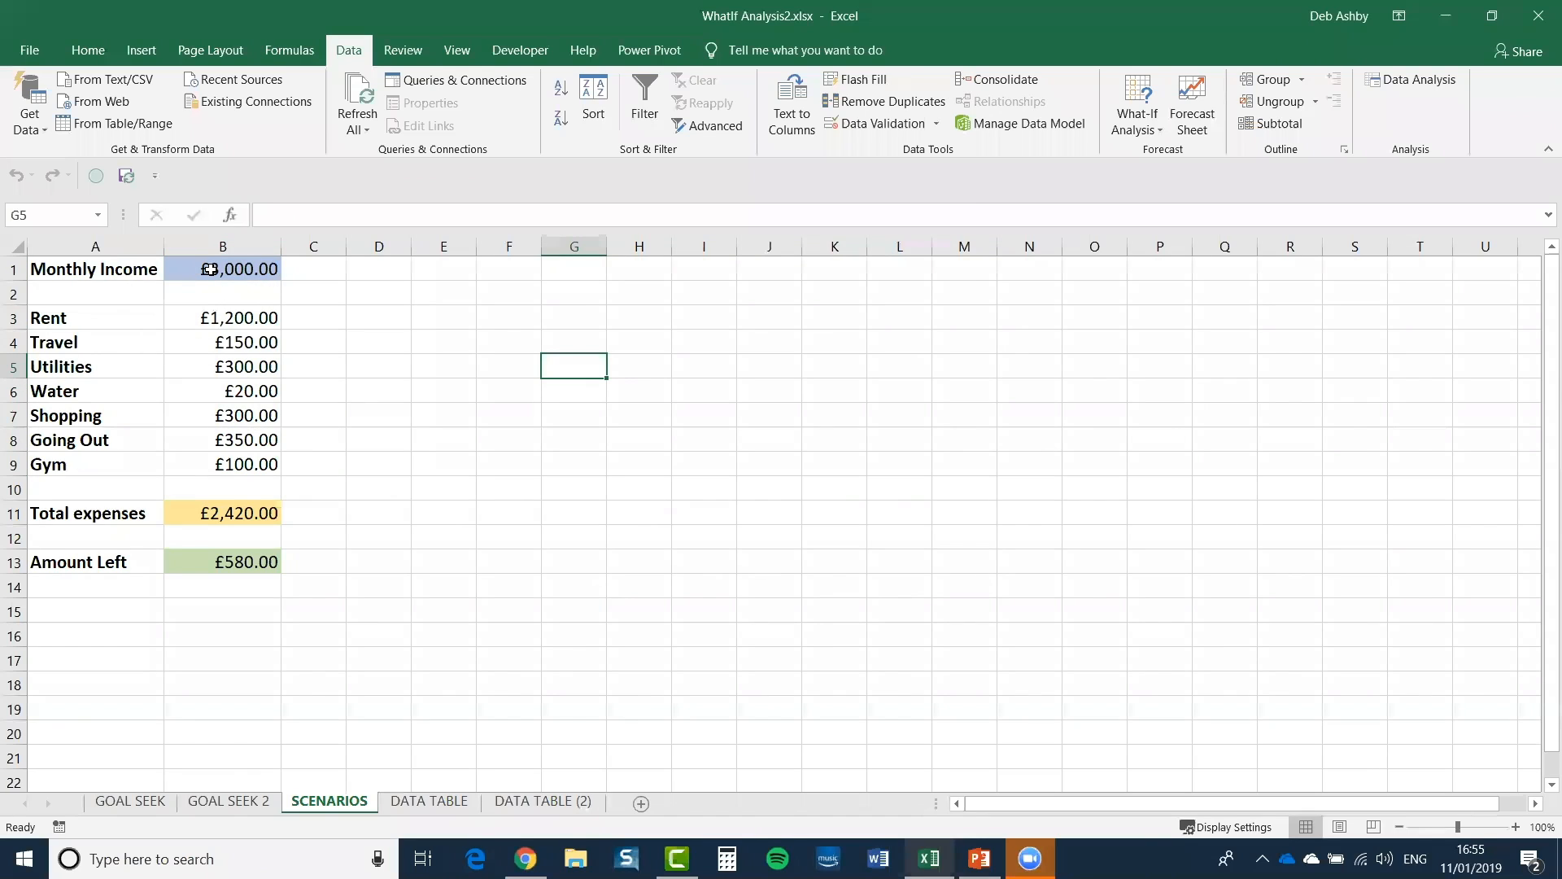
# Step: Give the monthly income cell B1 the defined name Monthly_income
pyautogui.click(211, 269)
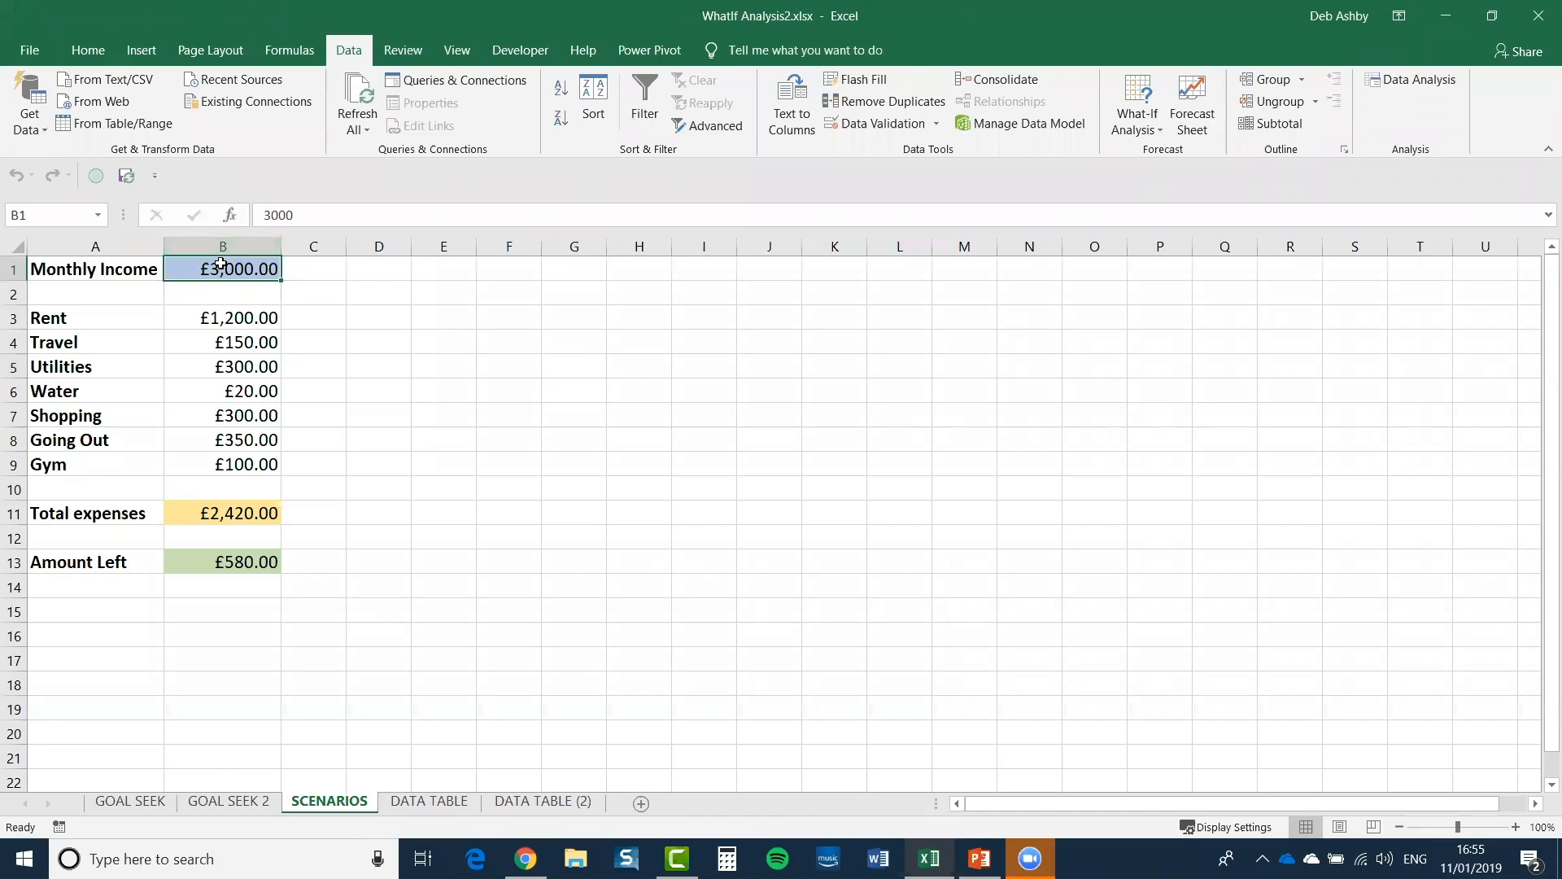
pyautogui.click(34, 215)
pyautogui.write('Monthlu')
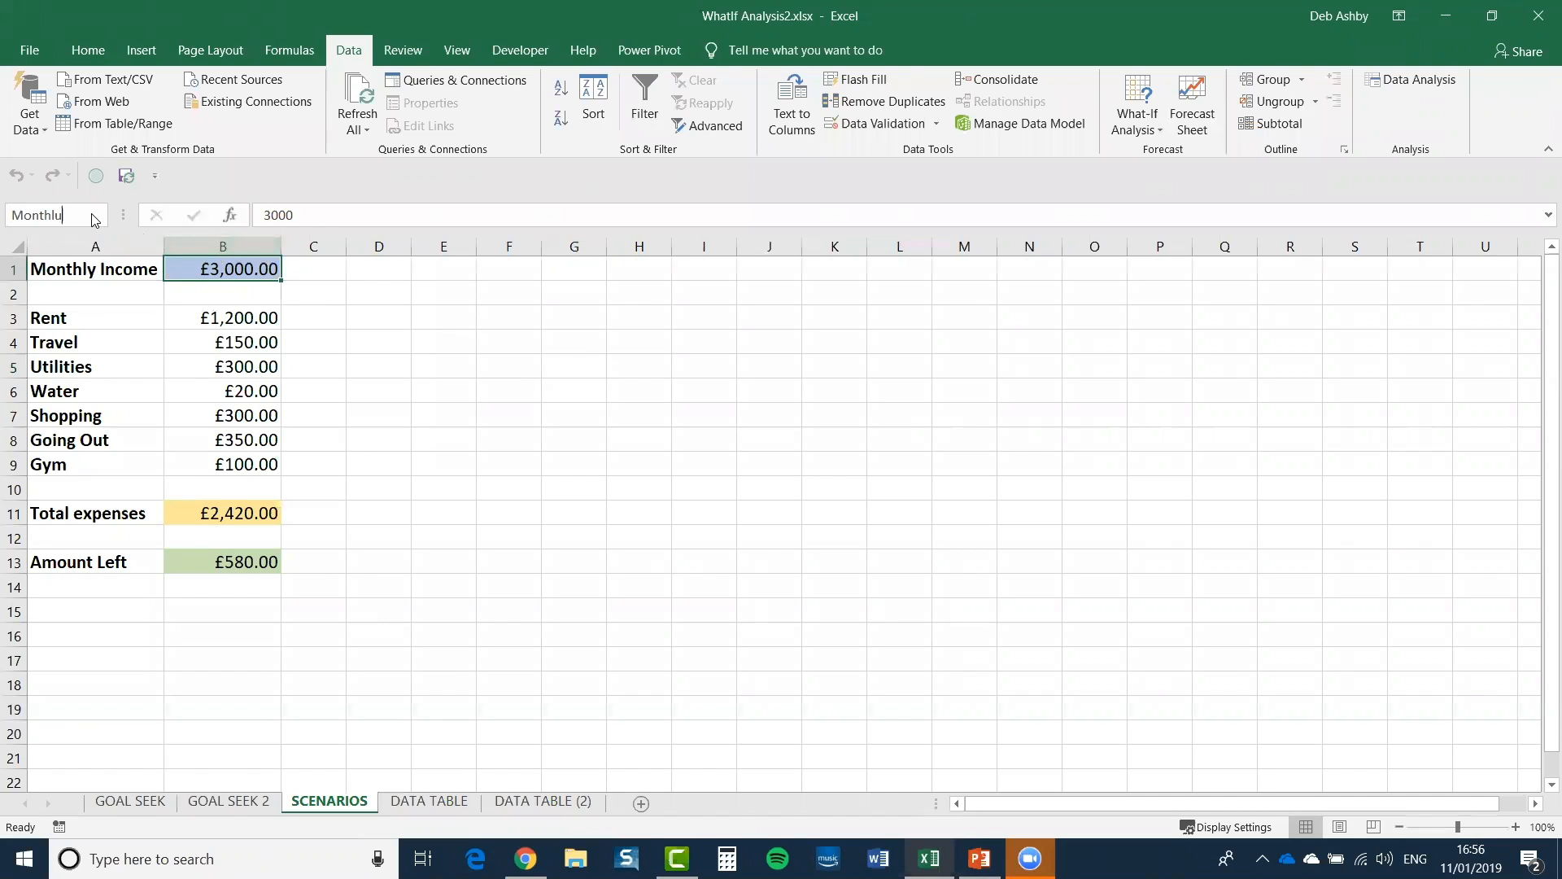
pyautogui.write('y_ib')
pyautogui.write('ncome')
pyautogui.press('Return')
# Step: Create defined names for the expense cells B3:B9 from their labels in the left column A3:A9
pyautogui.click(226, 322)
pyautogui.click(228, 343)
pyautogui.click(228, 367)
pyautogui.click(228, 391)
pyautogui.click(232, 416)
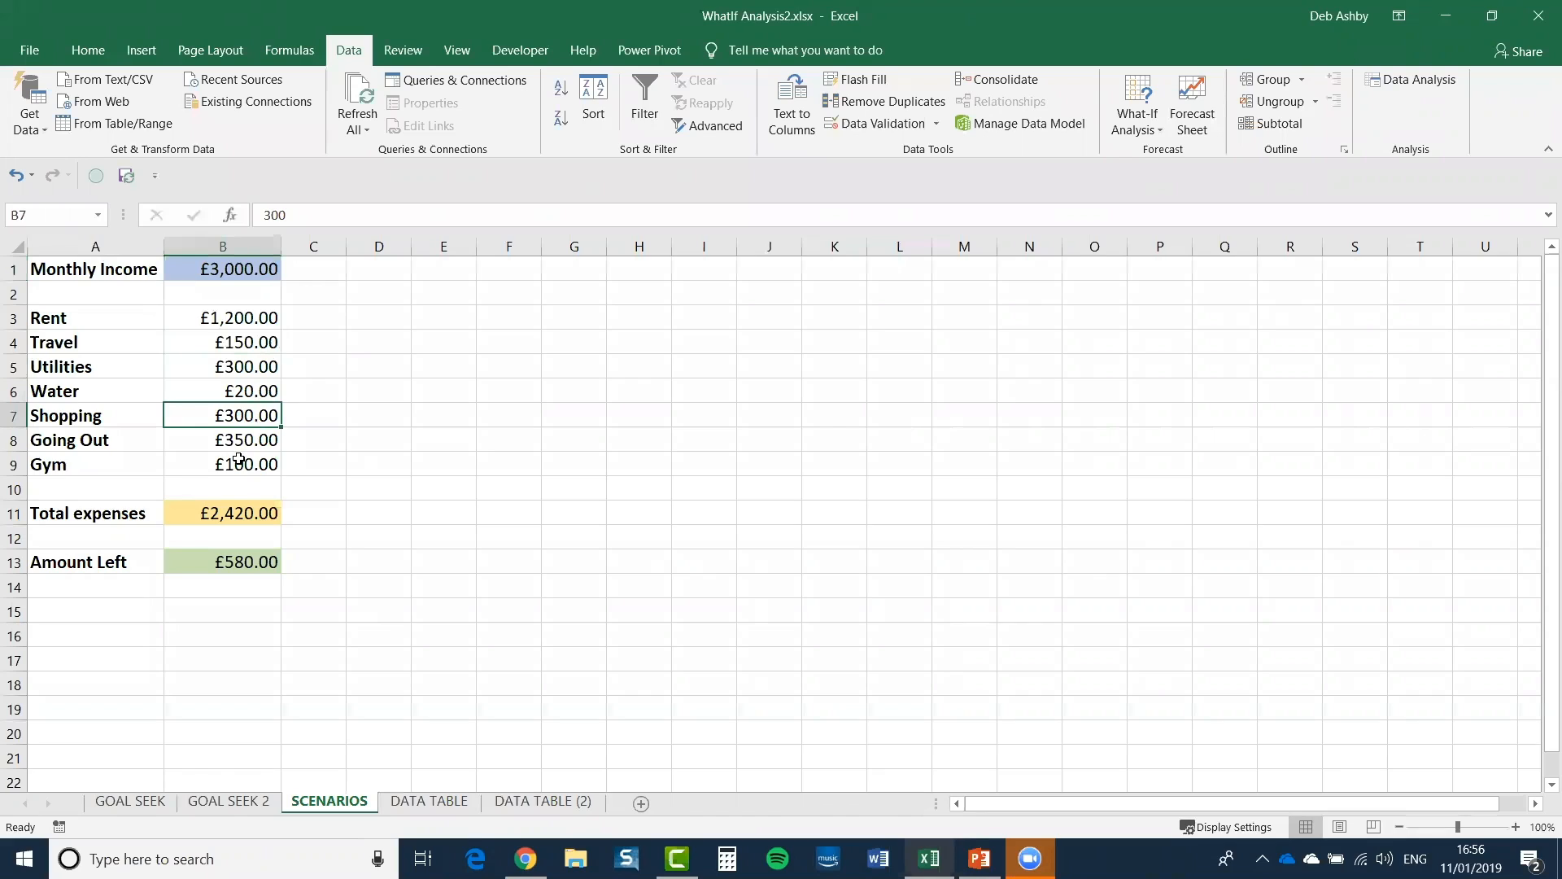
pyautogui.click(240, 324)
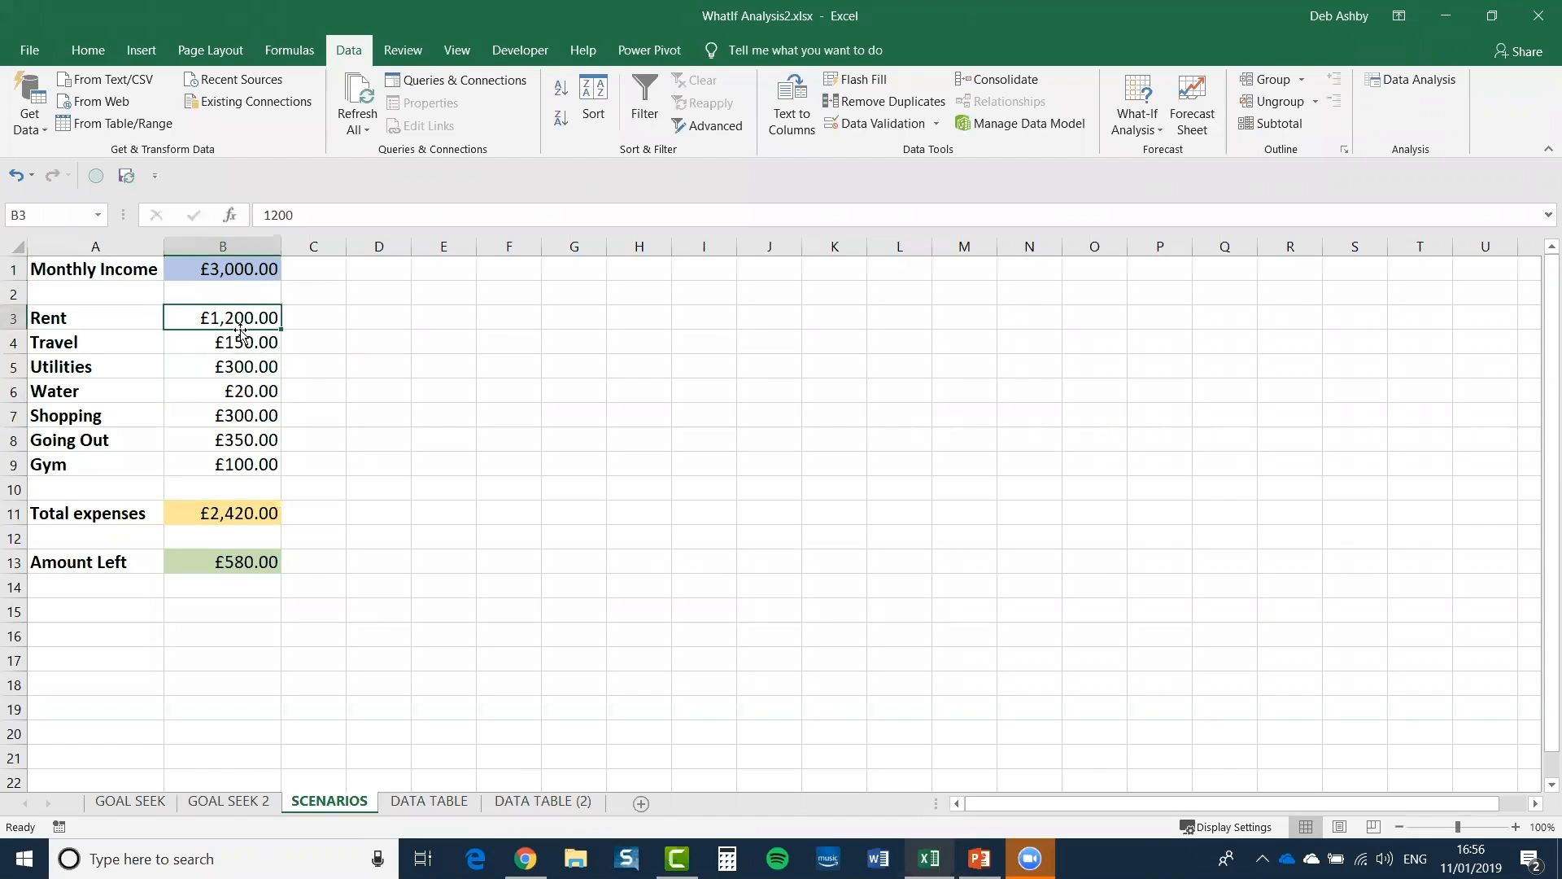
pyautogui.moveTo(41, 318); pyautogui.dragTo(230, 460)
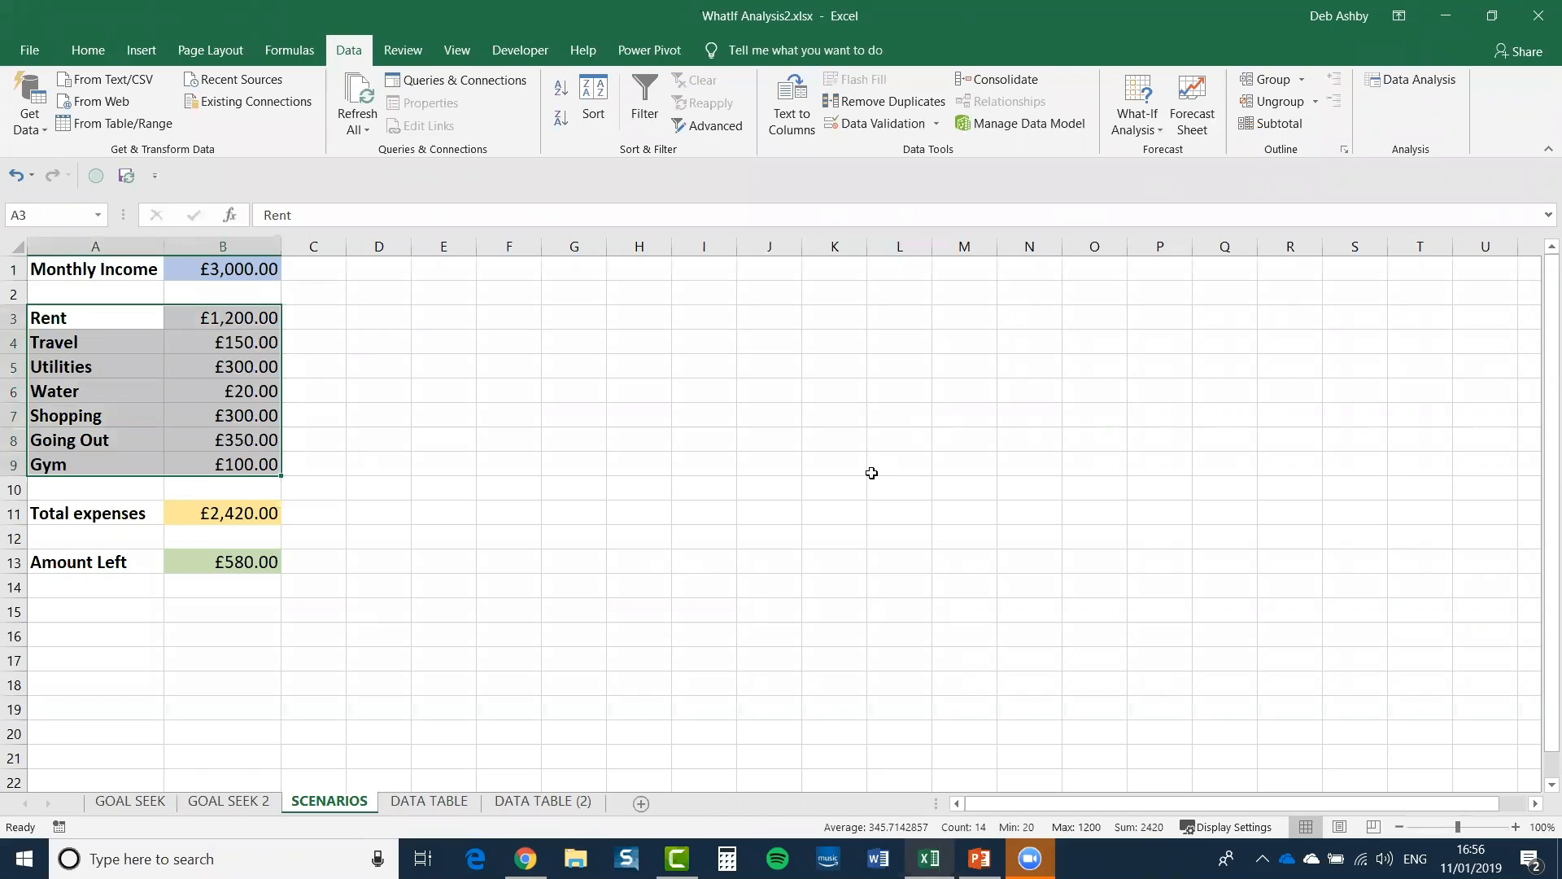
pyautogui.click(289, 53)
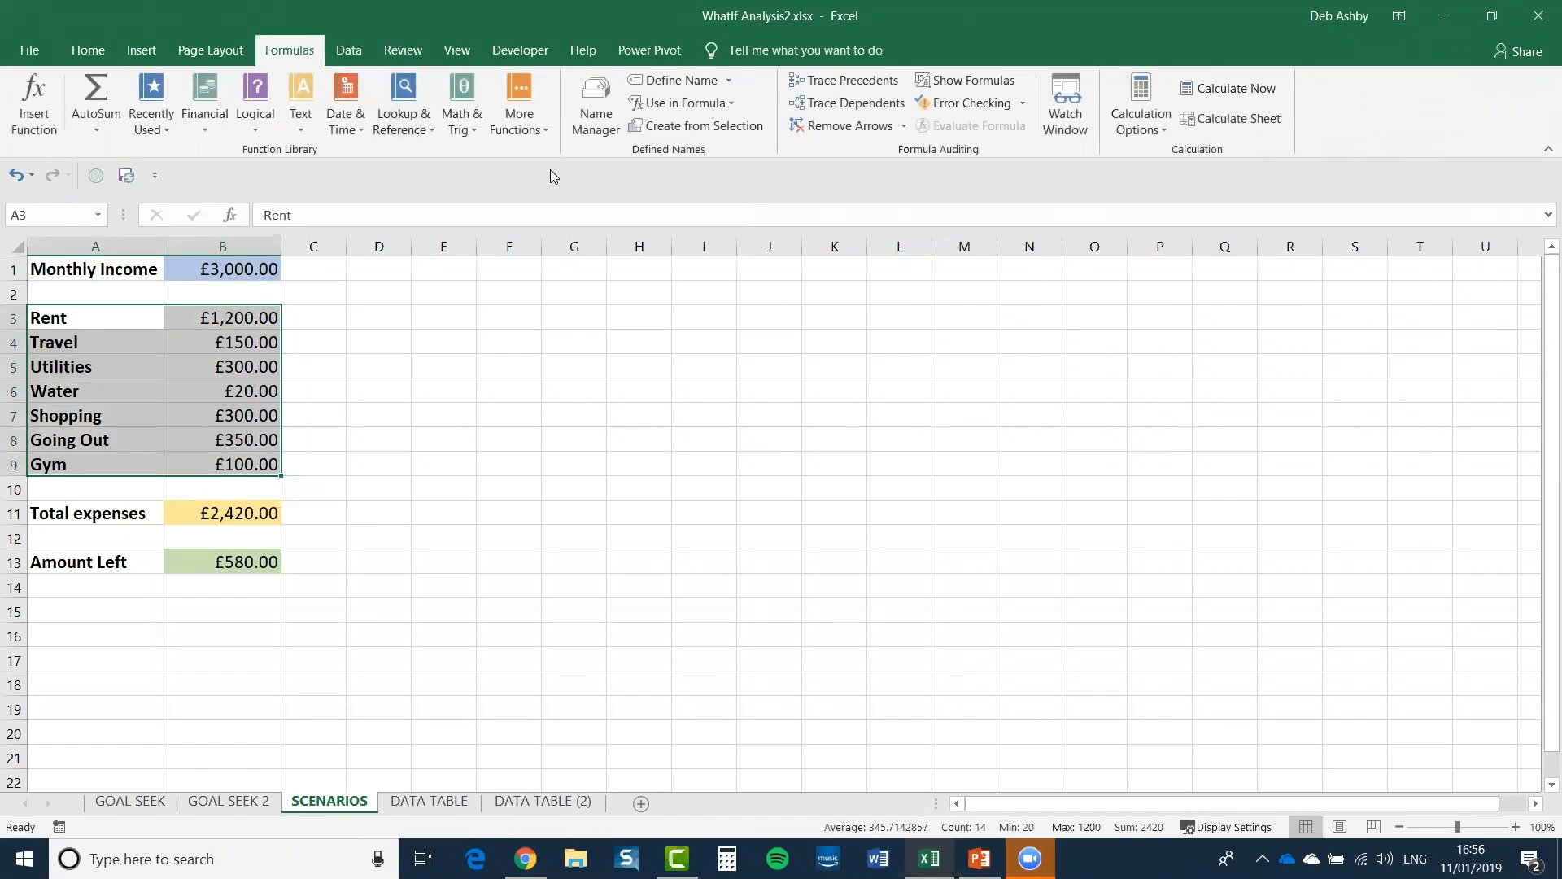
pyautogui.click(698, 126)
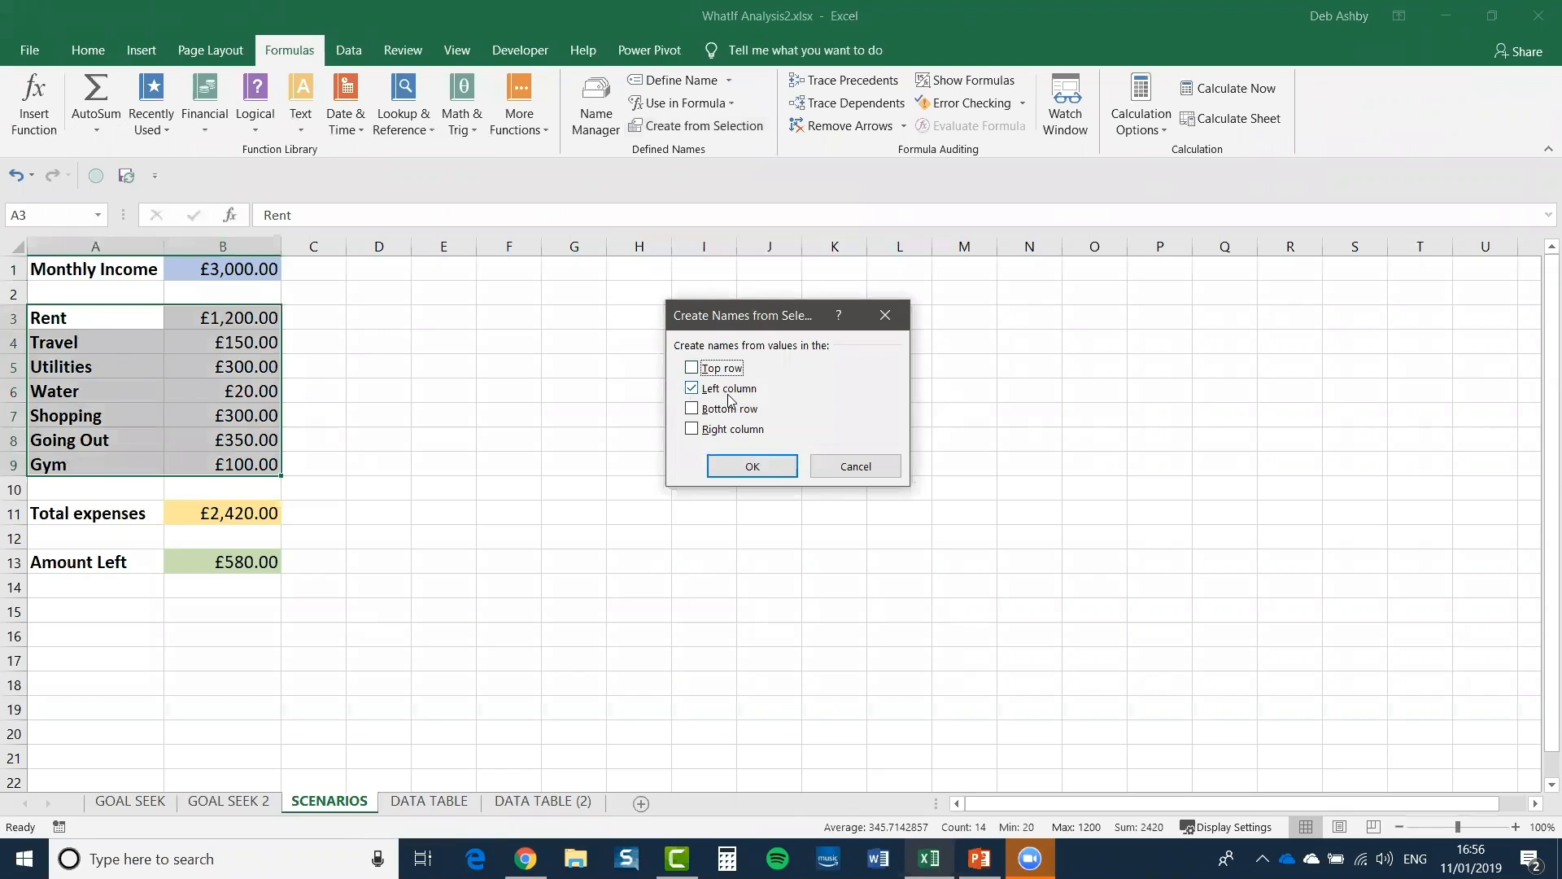
pyautogui.click(765, 471)
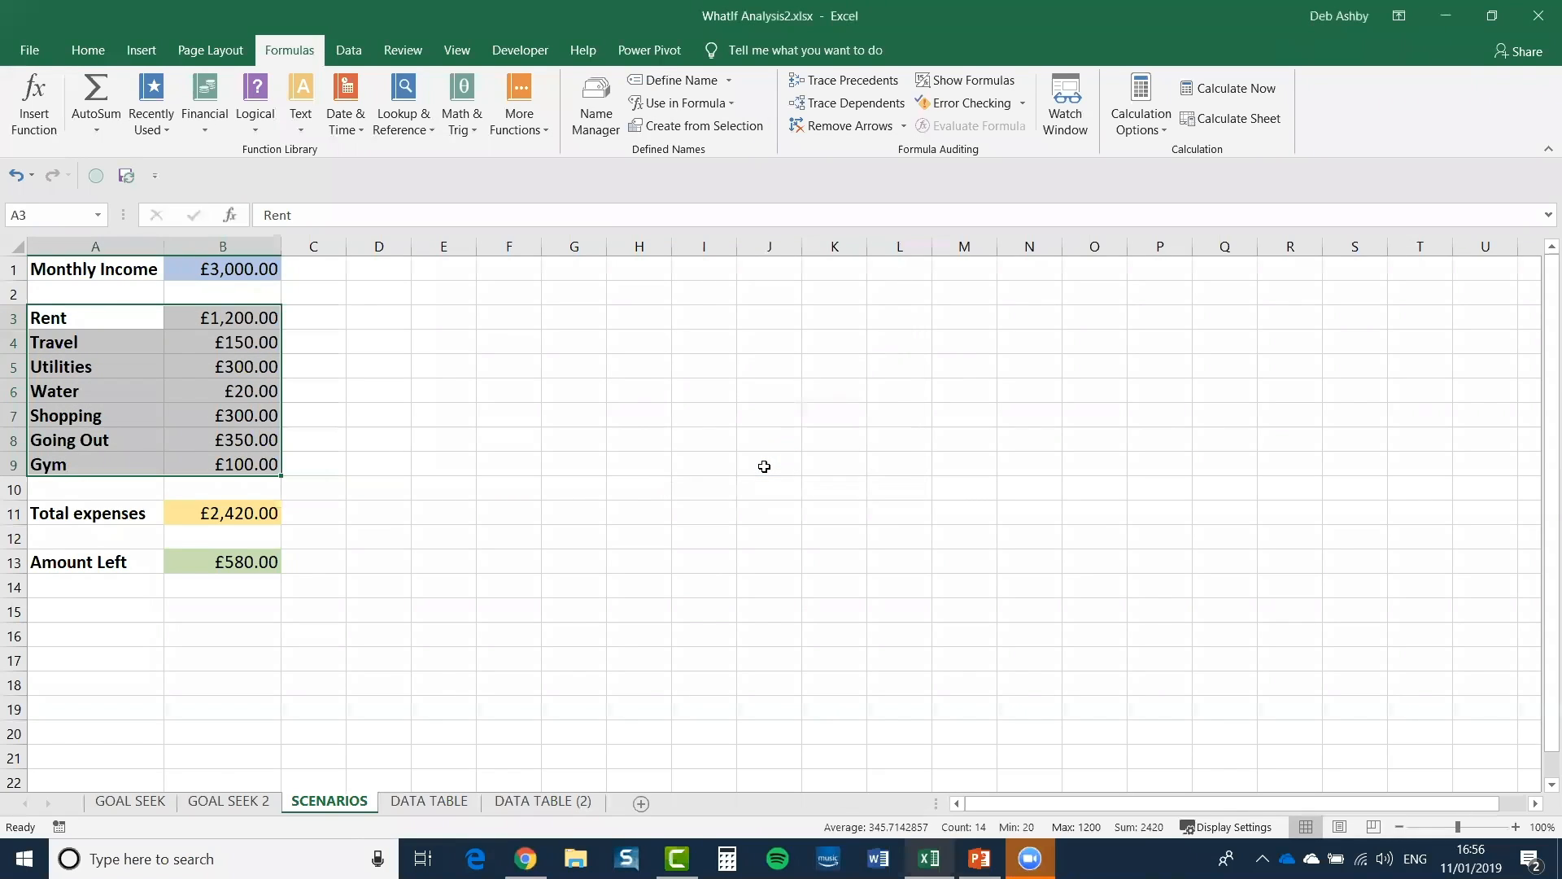
# Step: Check the workbook's list of defined names and the names assigned to the Travel and Monthly Income cells
pyautogui.click(431, 322)
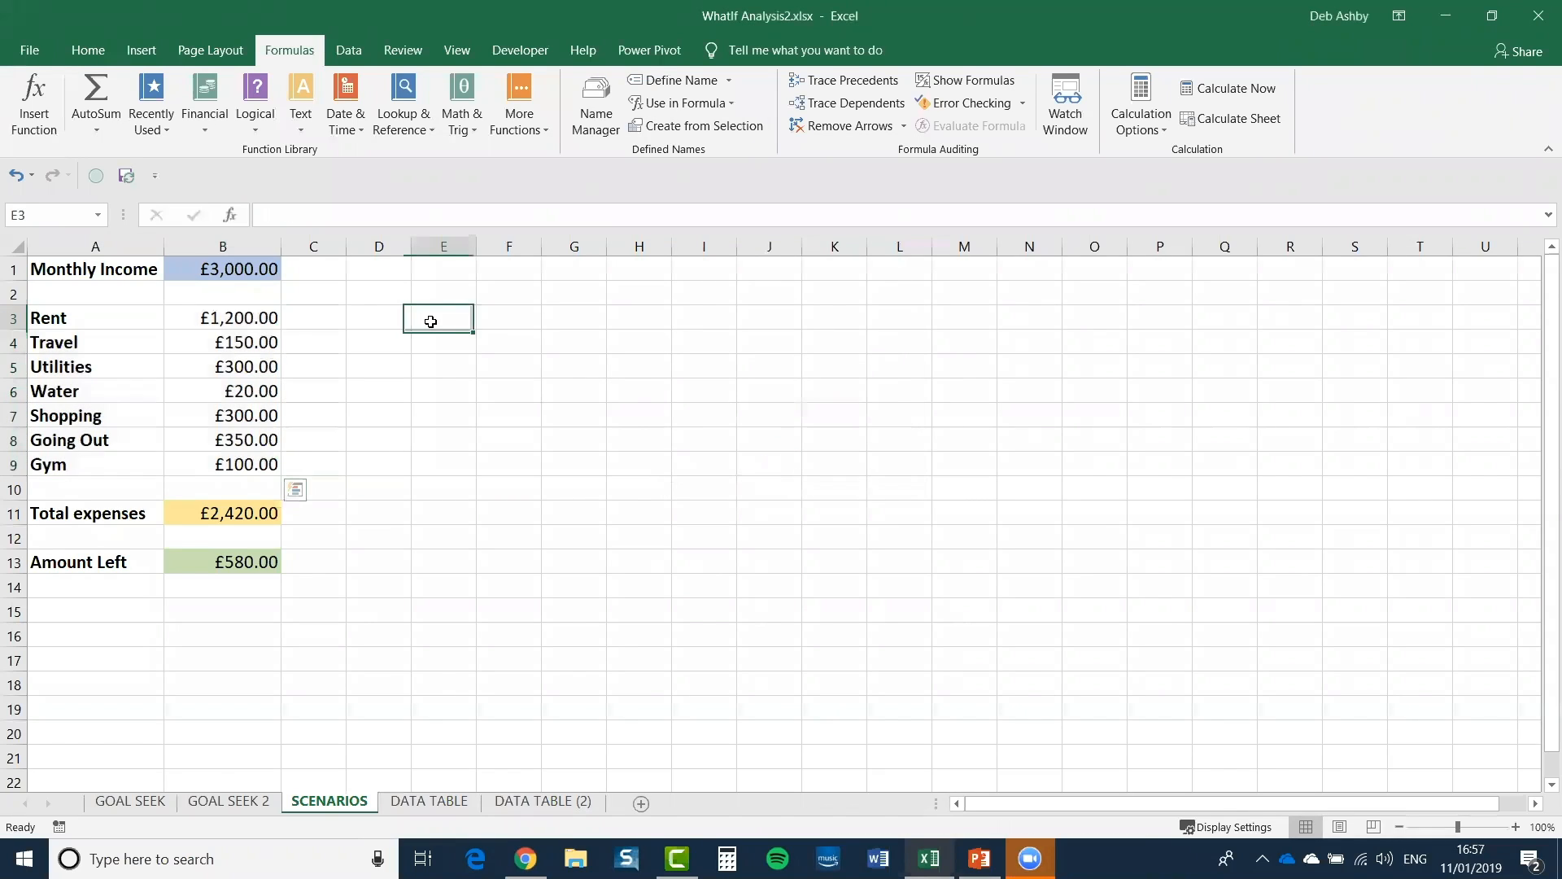
pyautogui.click(97, 215)
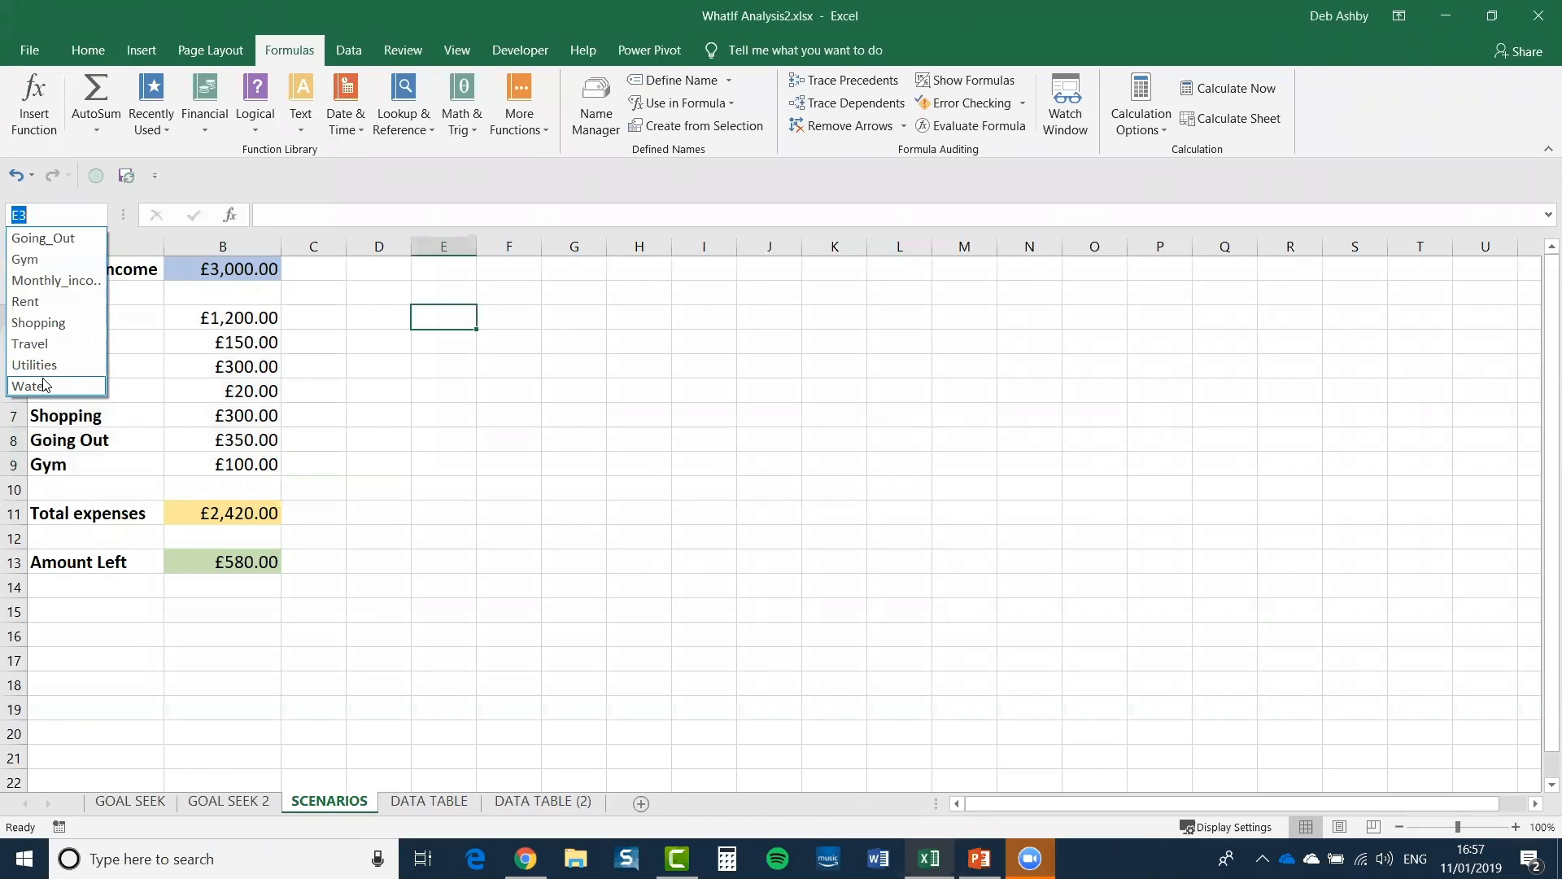
pyautogui.click(230, 350)
pyautogui.click(229, 344)
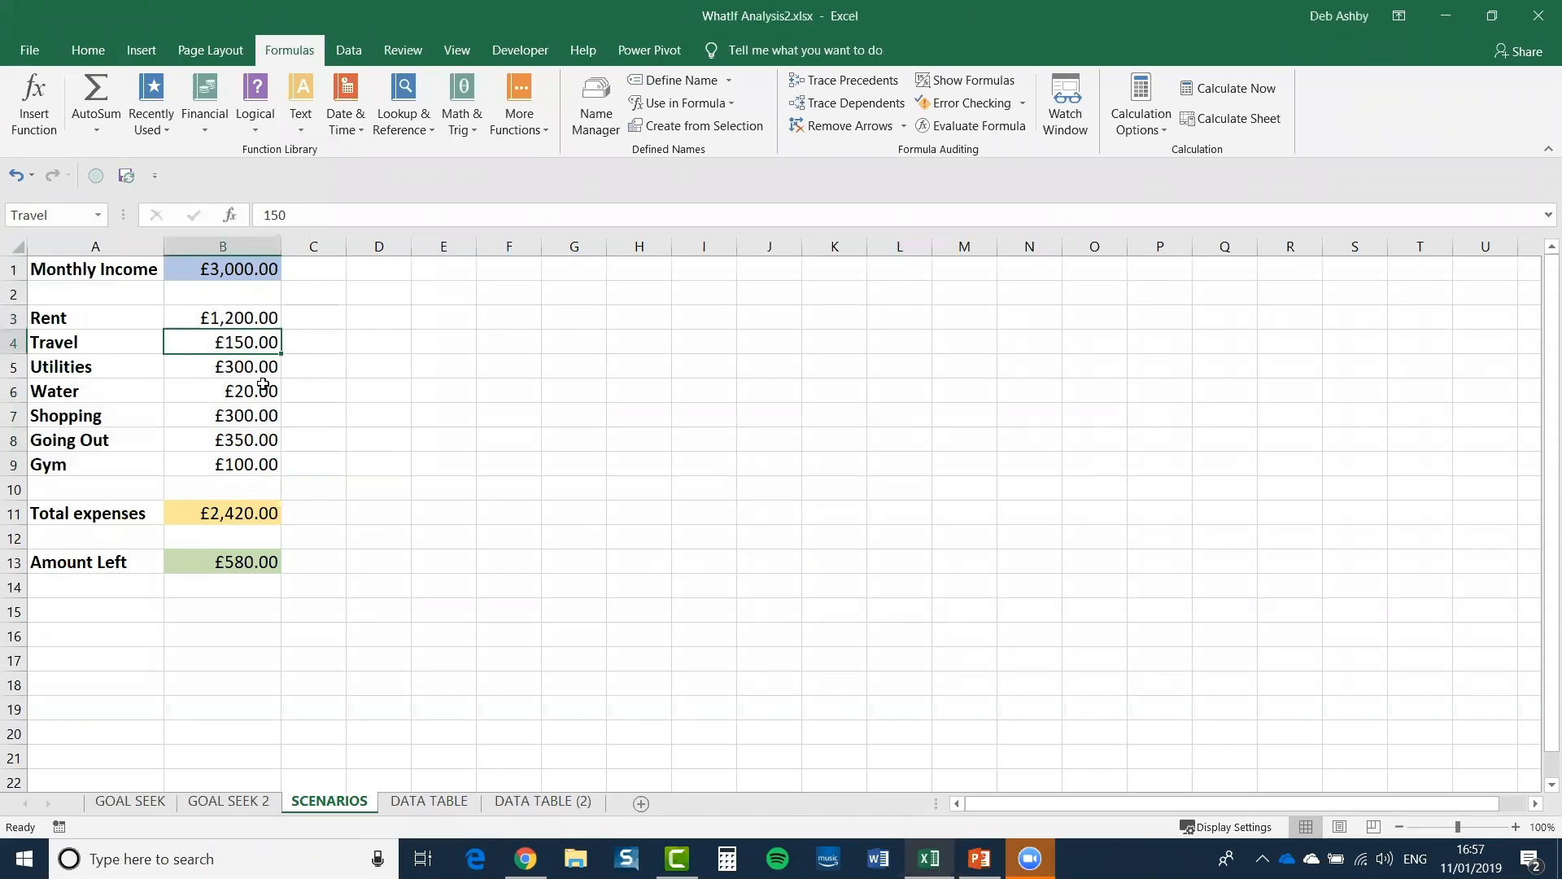
pyautogui.click(219, 271)
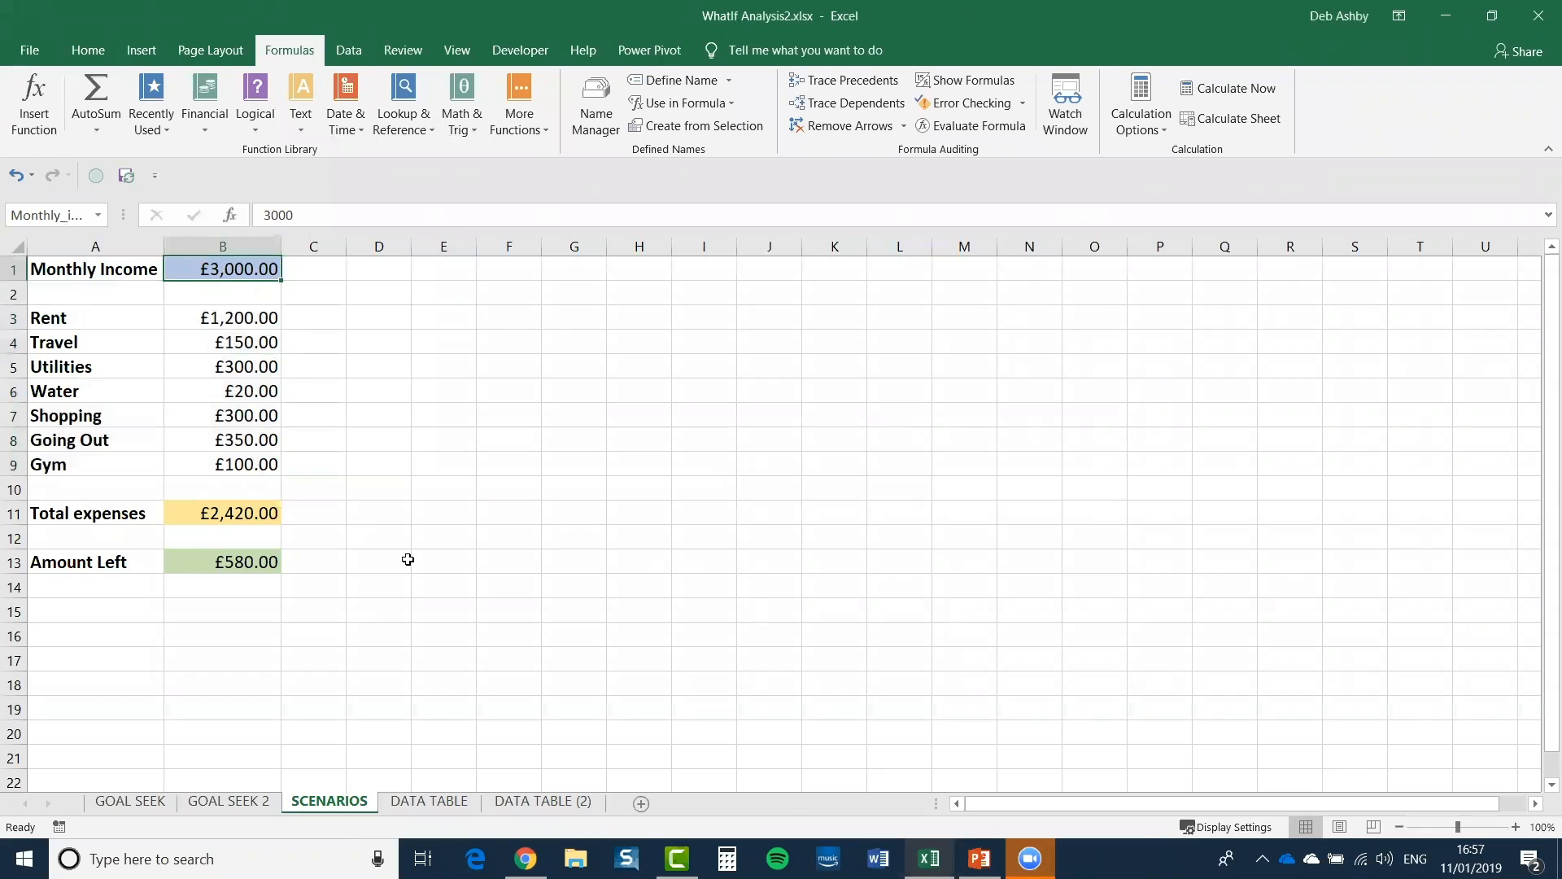
pyautogui.click(208, 317)
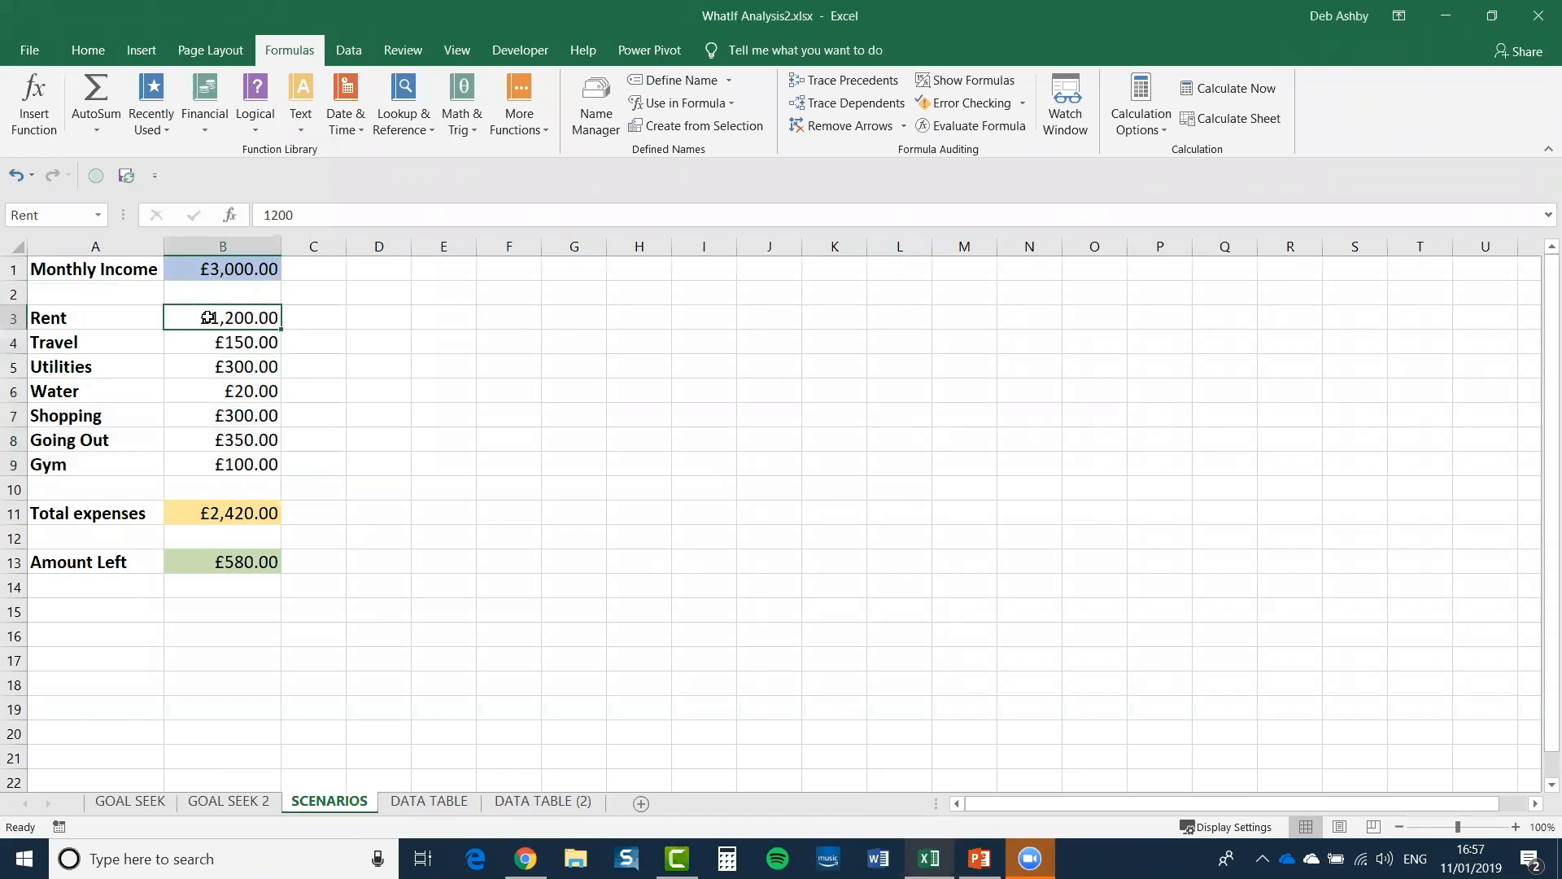
pyautogui.keyDown('ctrl'); pyautogui.click(203, 349); pyautogui.keyUp('ctrl')
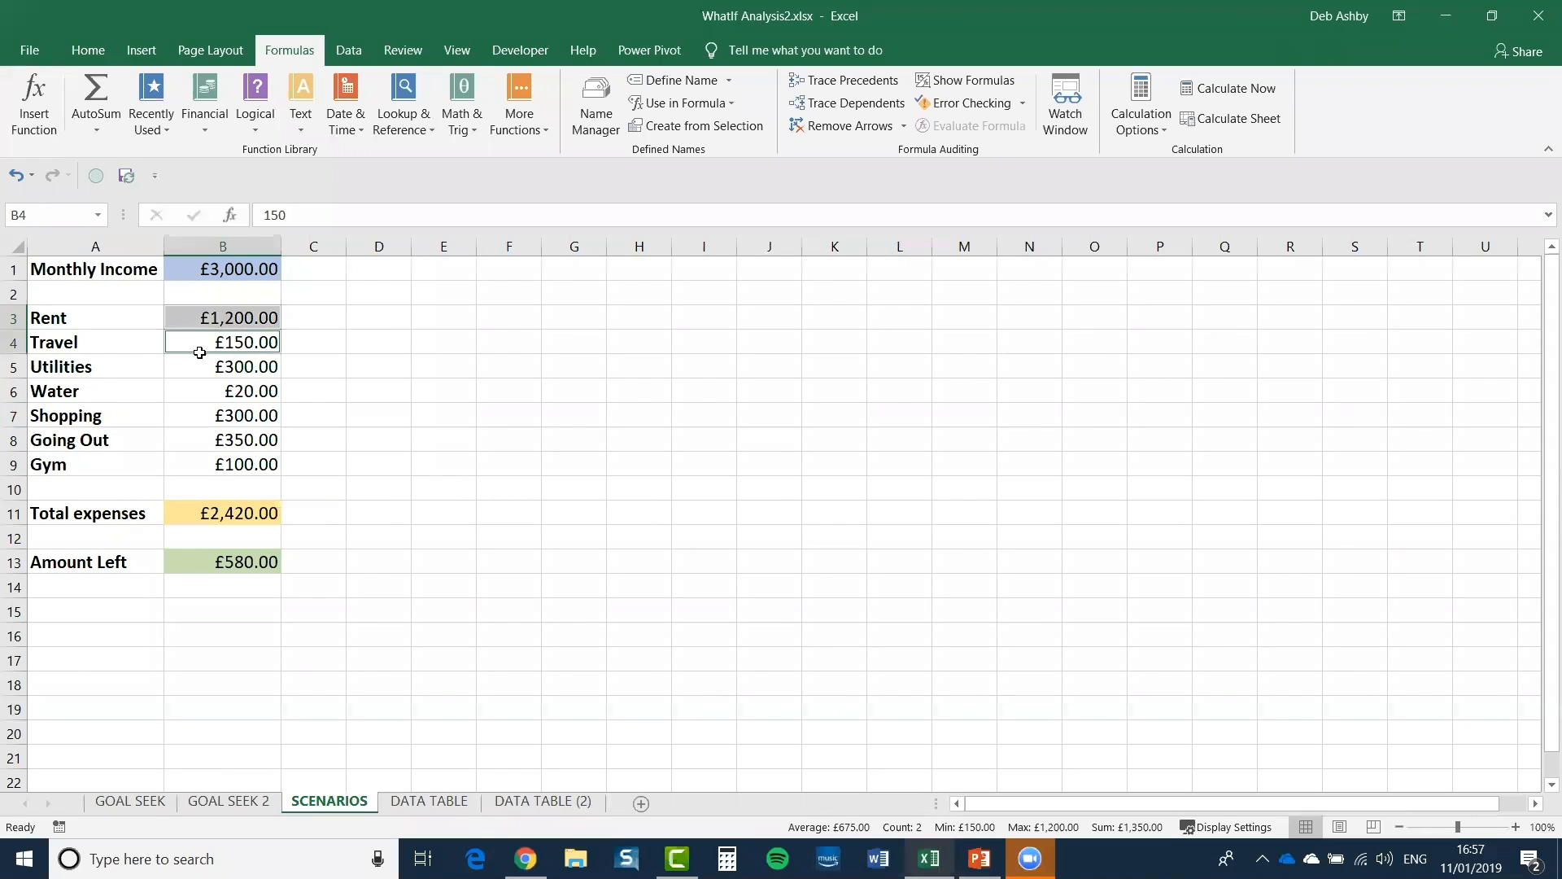
pyautogui.keyDown('ctrl'); pyautogui.click(199, 366); pyautogui.keyUp('ctrl')
pyautogui.keyDown('ctrl'); pyautogui.click(199, 394); pyautogui.keyUp('ctrl')
pyautogui.keyDown('ctrl'); pyautogui.click(193, 427); pyautogui.keyUp('ctrl')
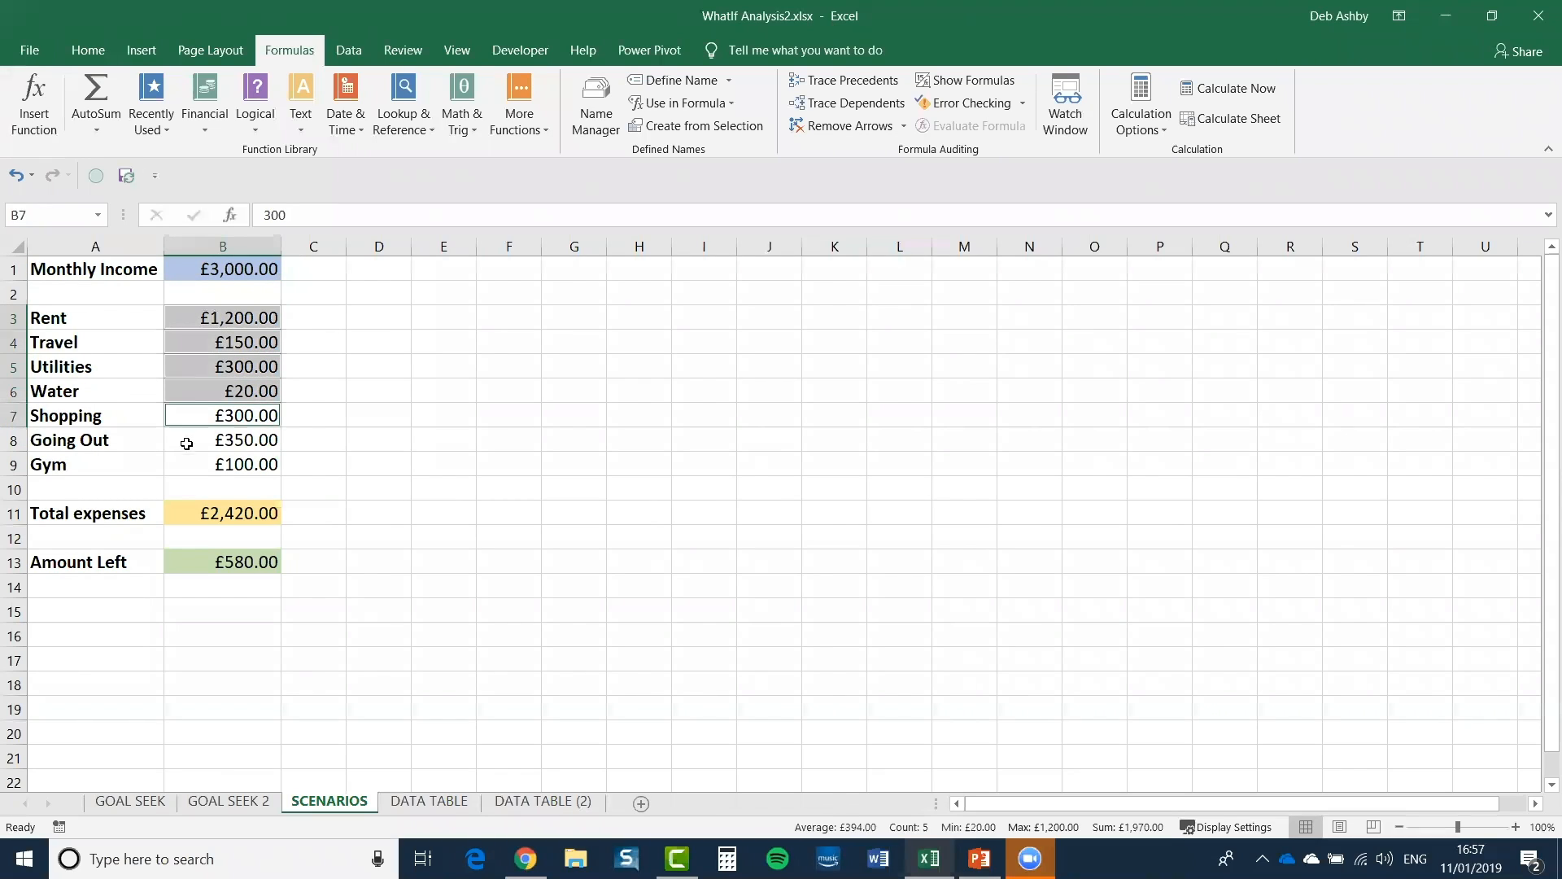
pyautogui.keyDown('ctrl'); pyautogui.click(192, 439); pyautogui.keyUp('ctrl')
pyautogui.keyDown('ctrl'); pyautogui.click(192, 464); pyautogui.keyUp('ctrl')
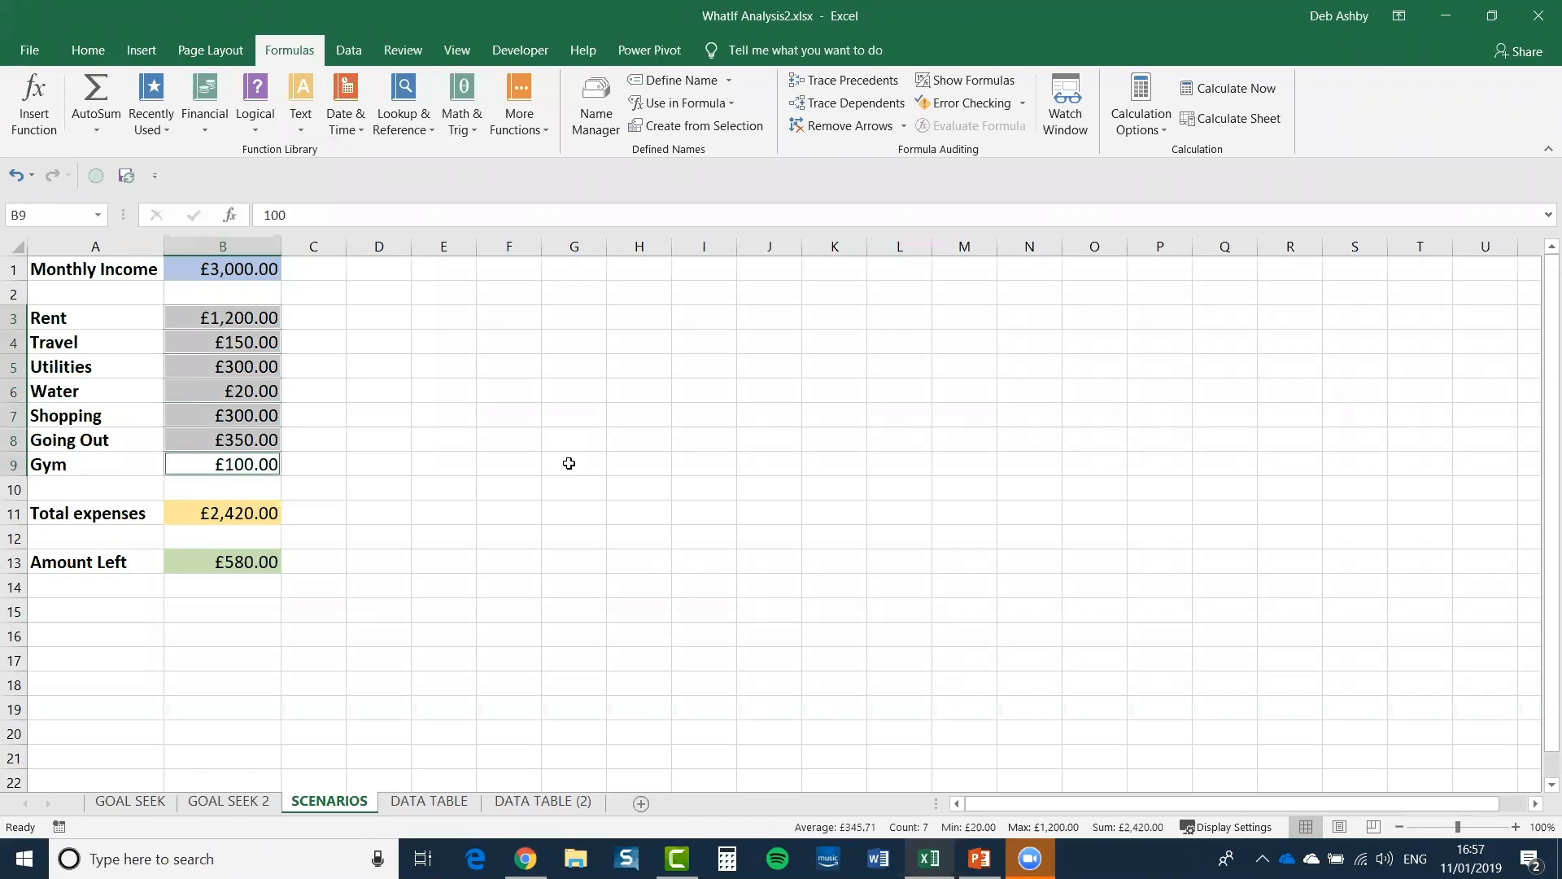
pyautogui.click(354, 50)
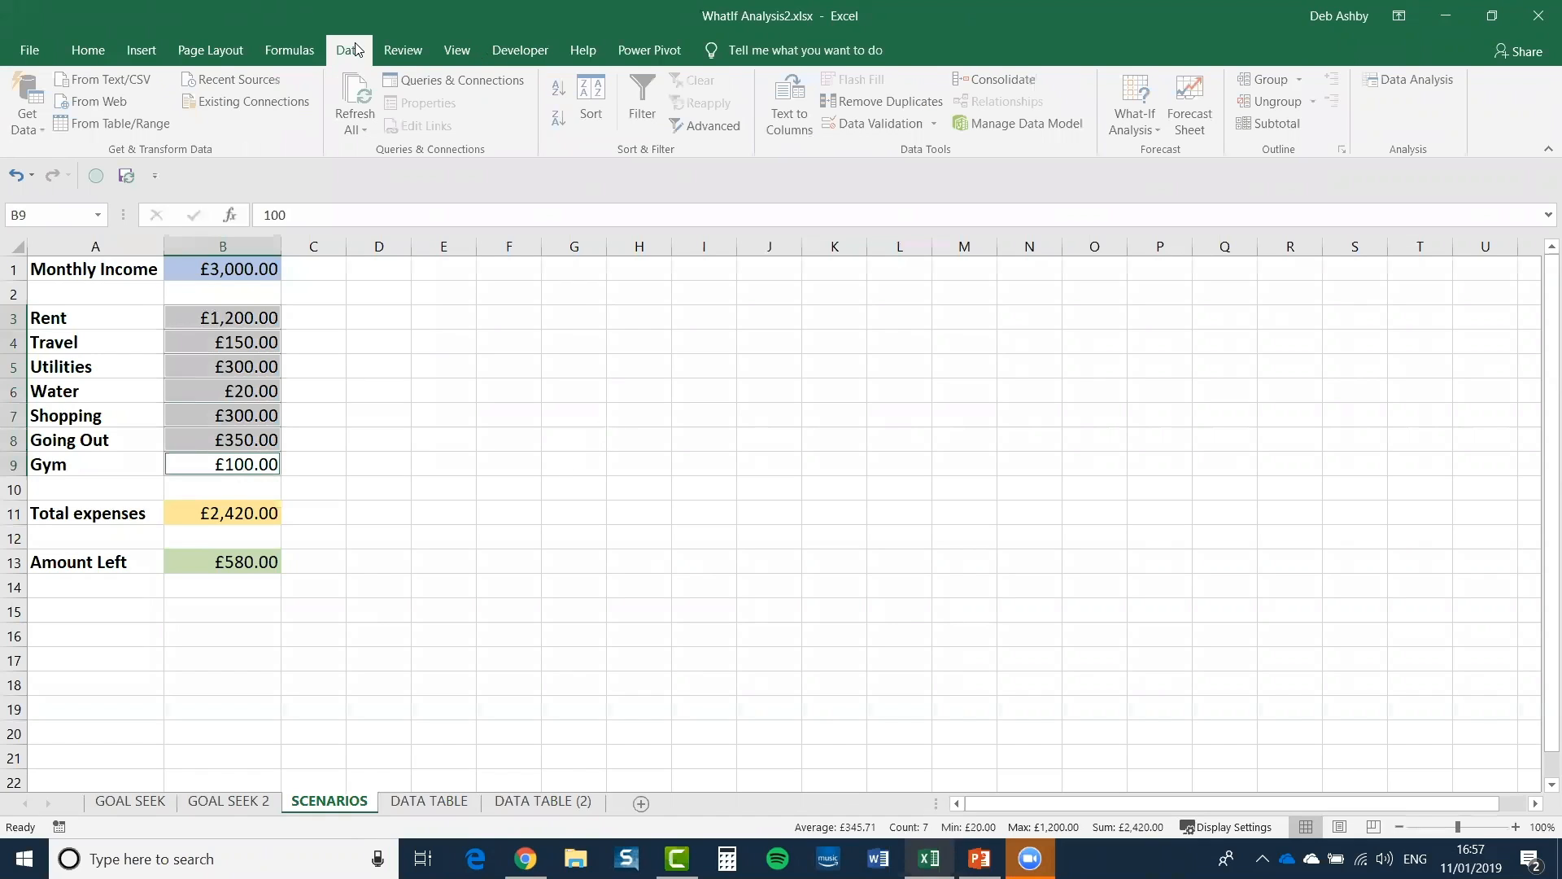
pyautogui.click(1137, 120)
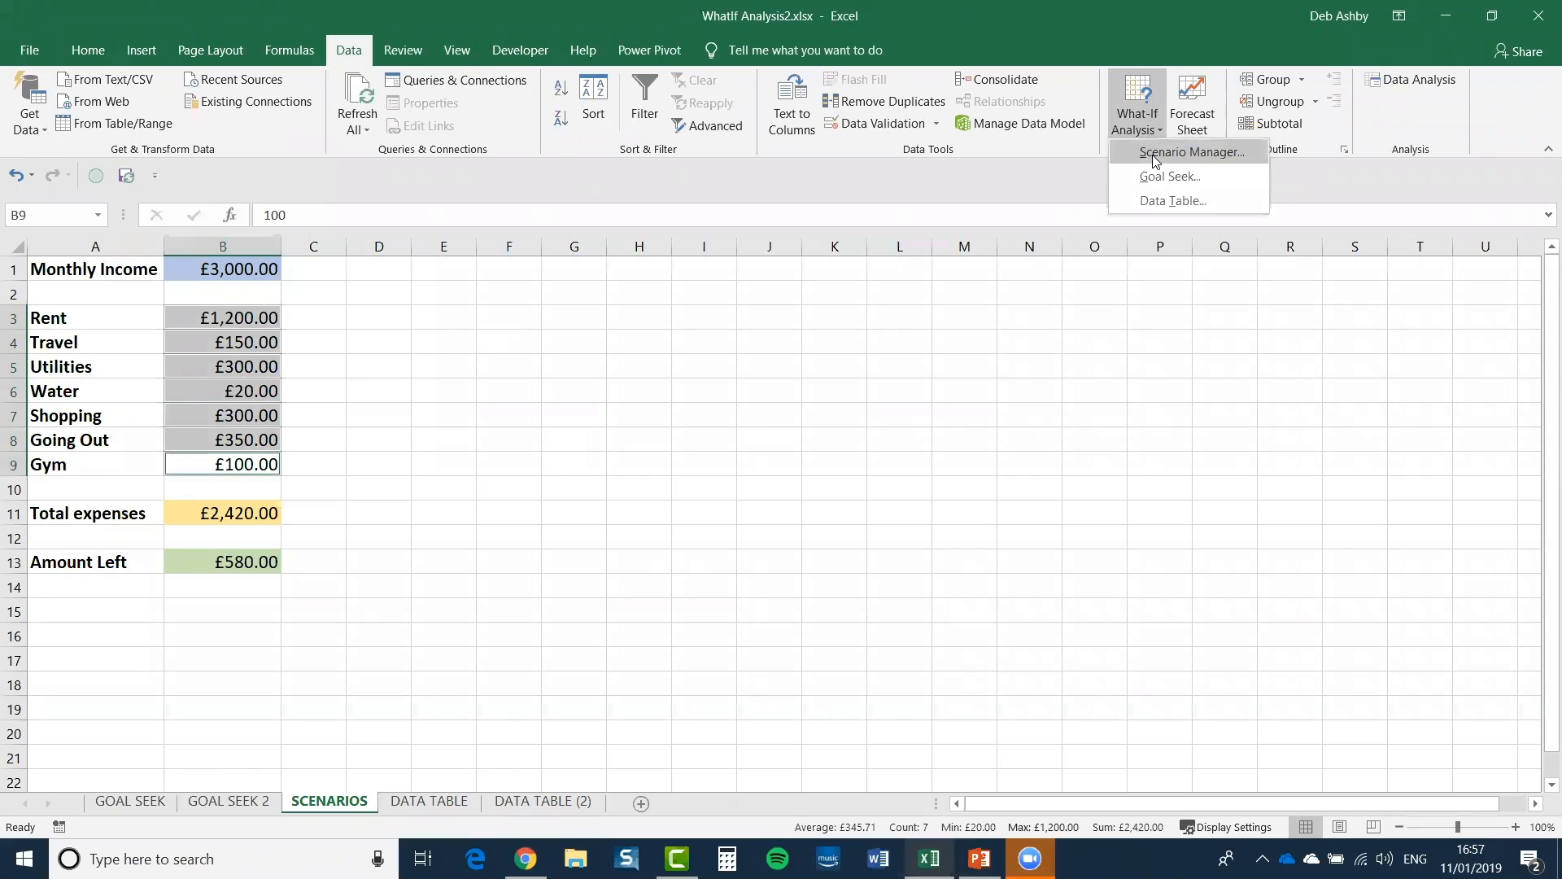
pyautogui.click(1152, 152)
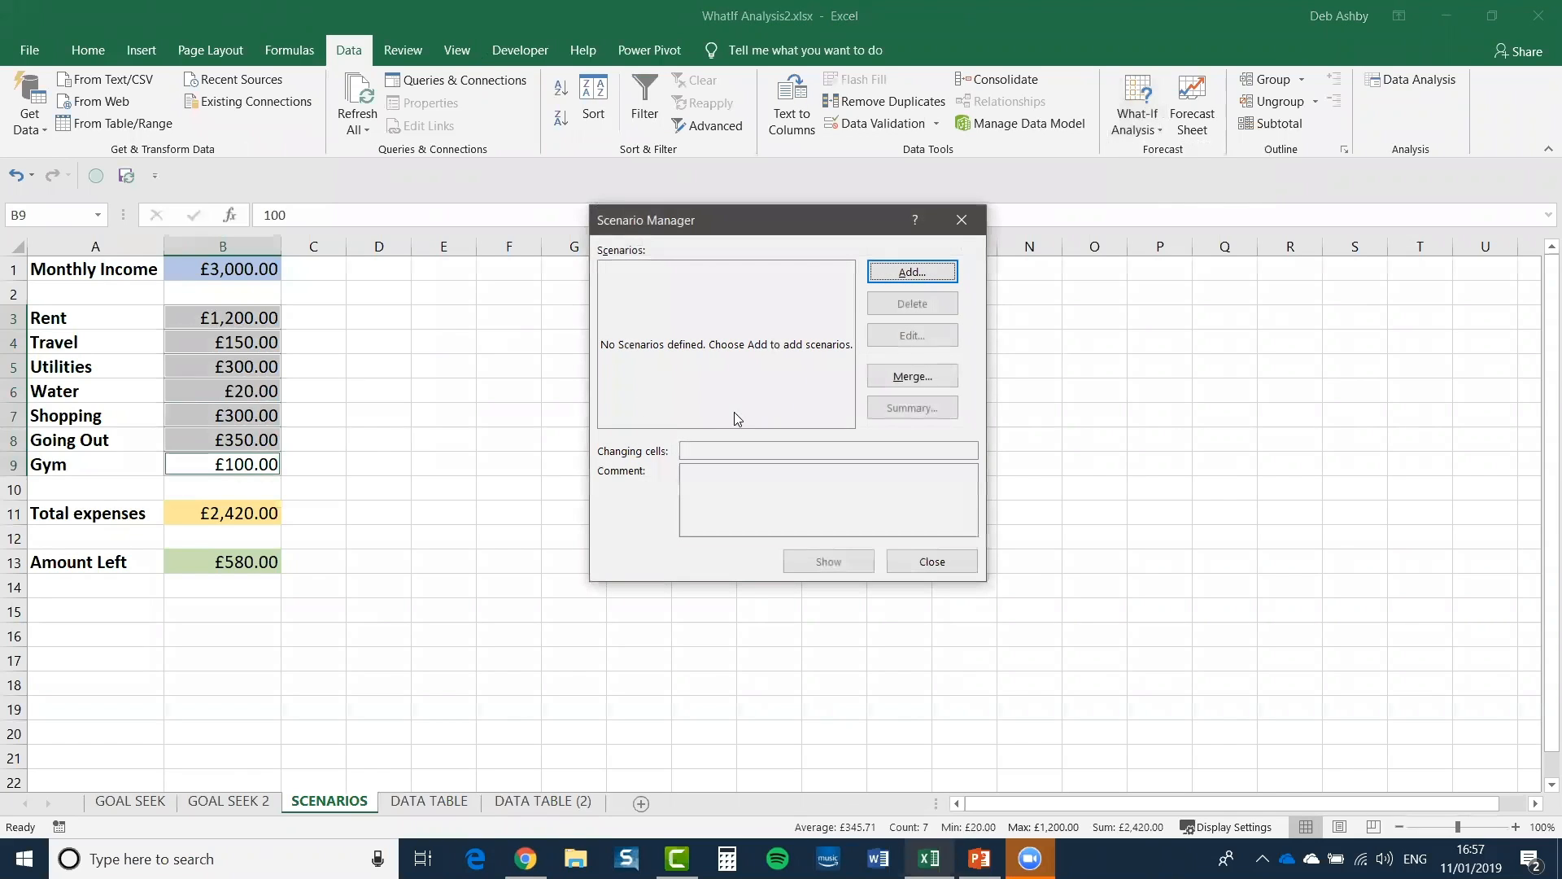
pyautogui.click(912, 271)
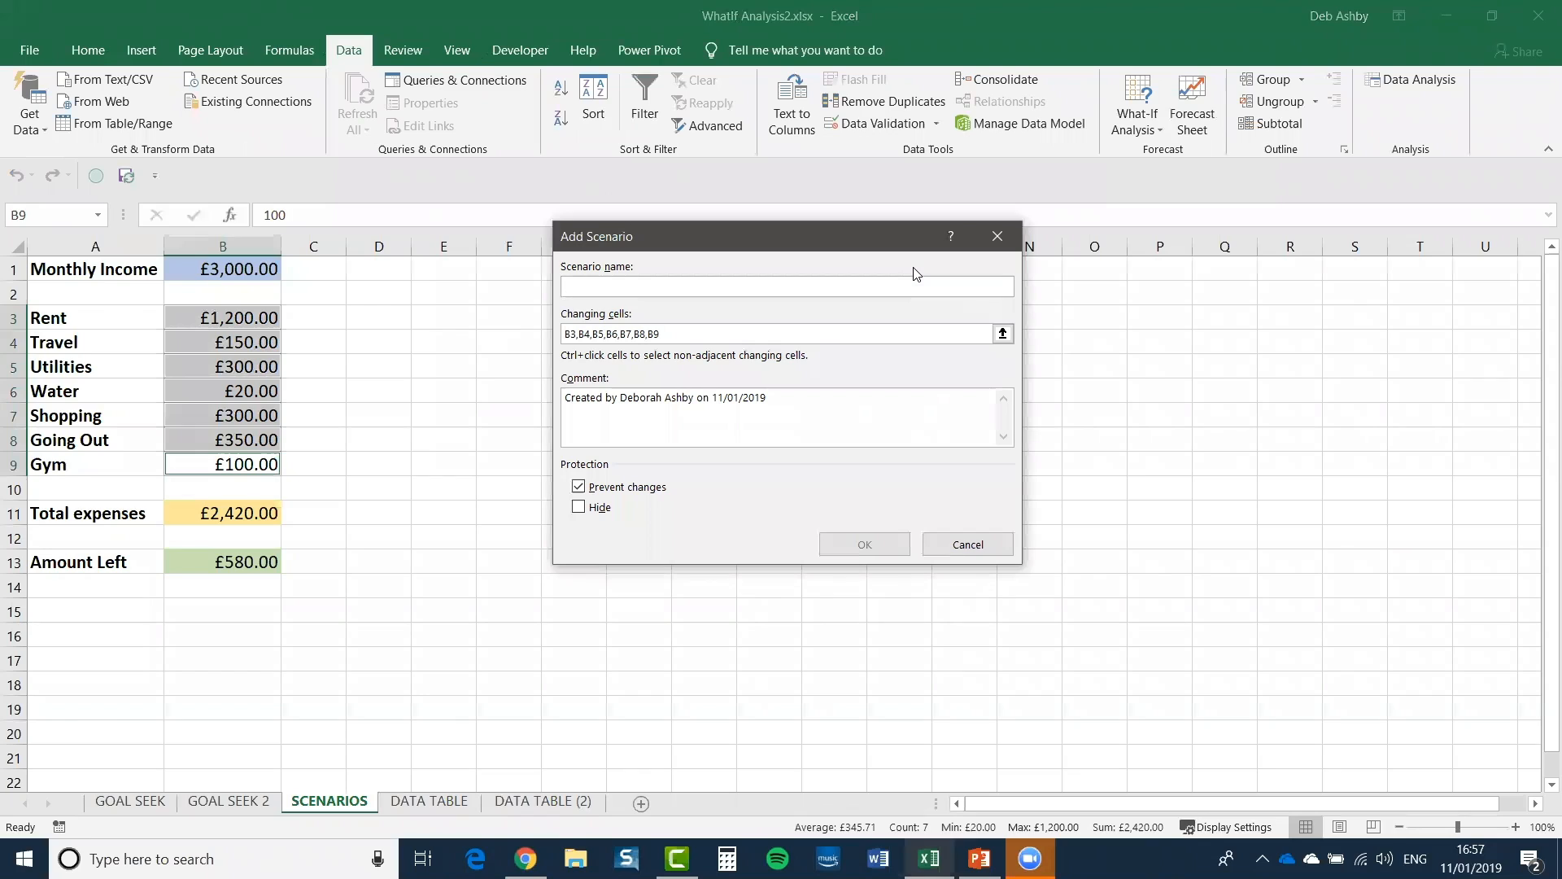
pyautogui.write('Original')
pyautogui.click(864, 545)
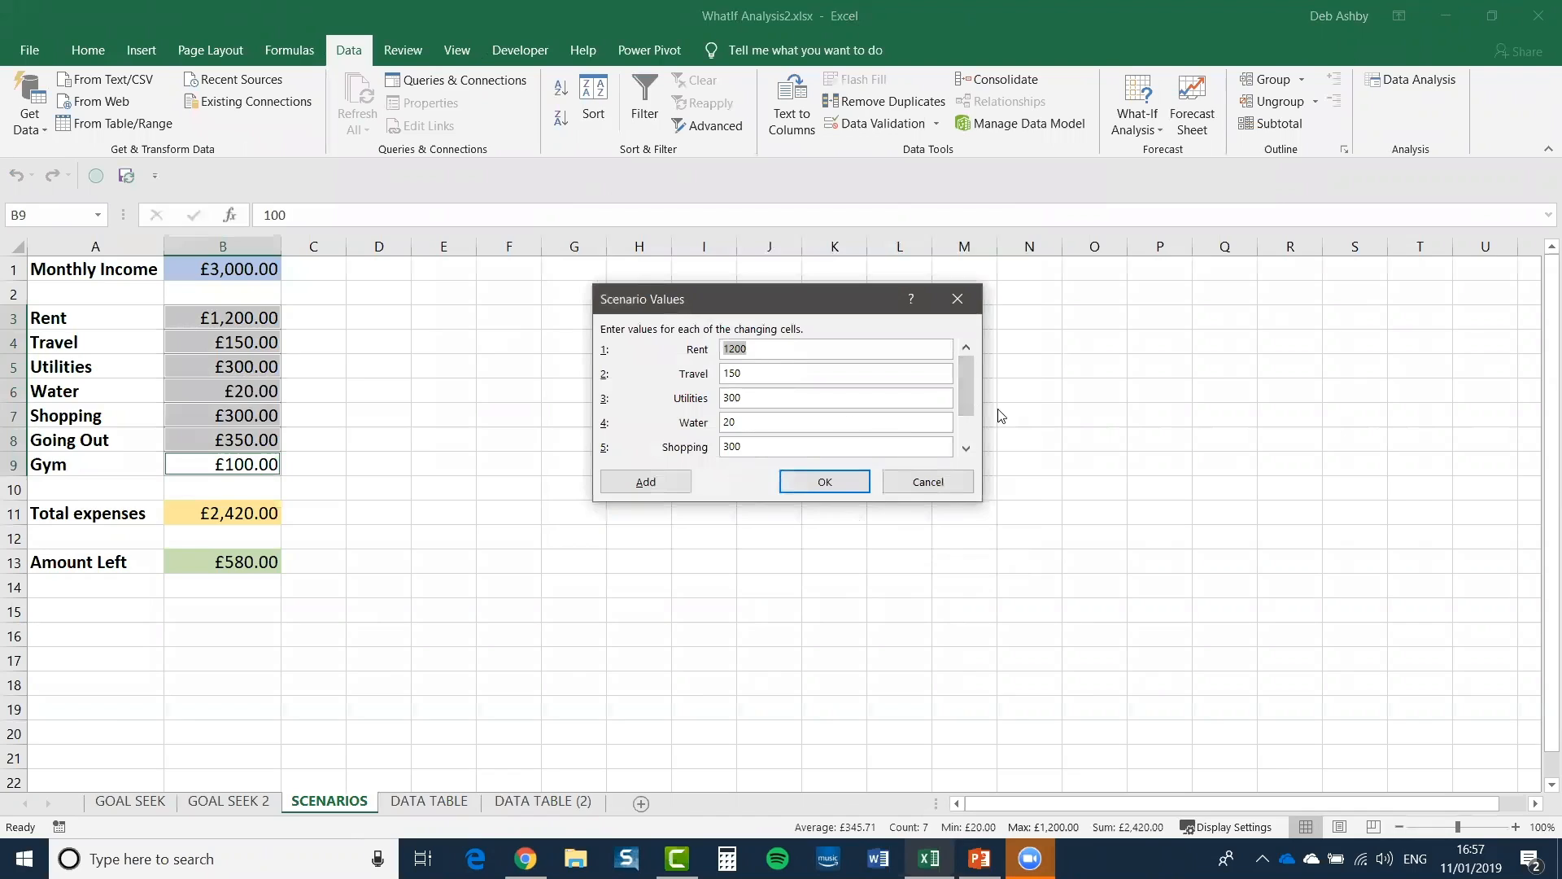
pyautogui.click(968, 435)
pyautogui.moveTo(965, 420); pyautogui.dragTo(967, 358)
pyautogui.click(931, 484)
pyautogui.click(928, 558)
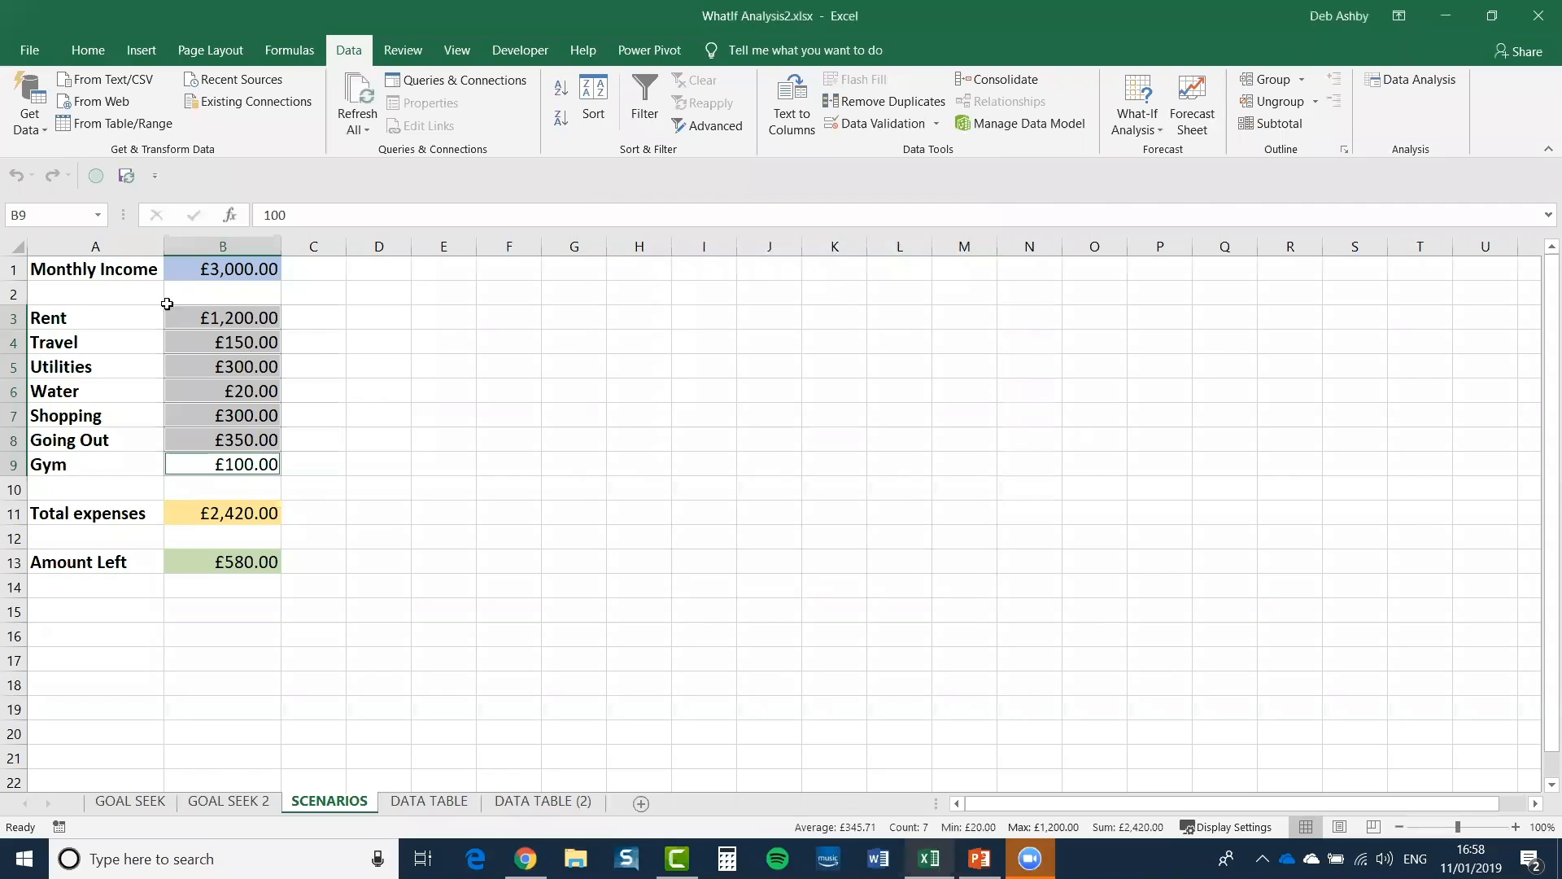
# Step: Delete the defined name Monthly_income from the workbook
pyautogui.click(232, 265)
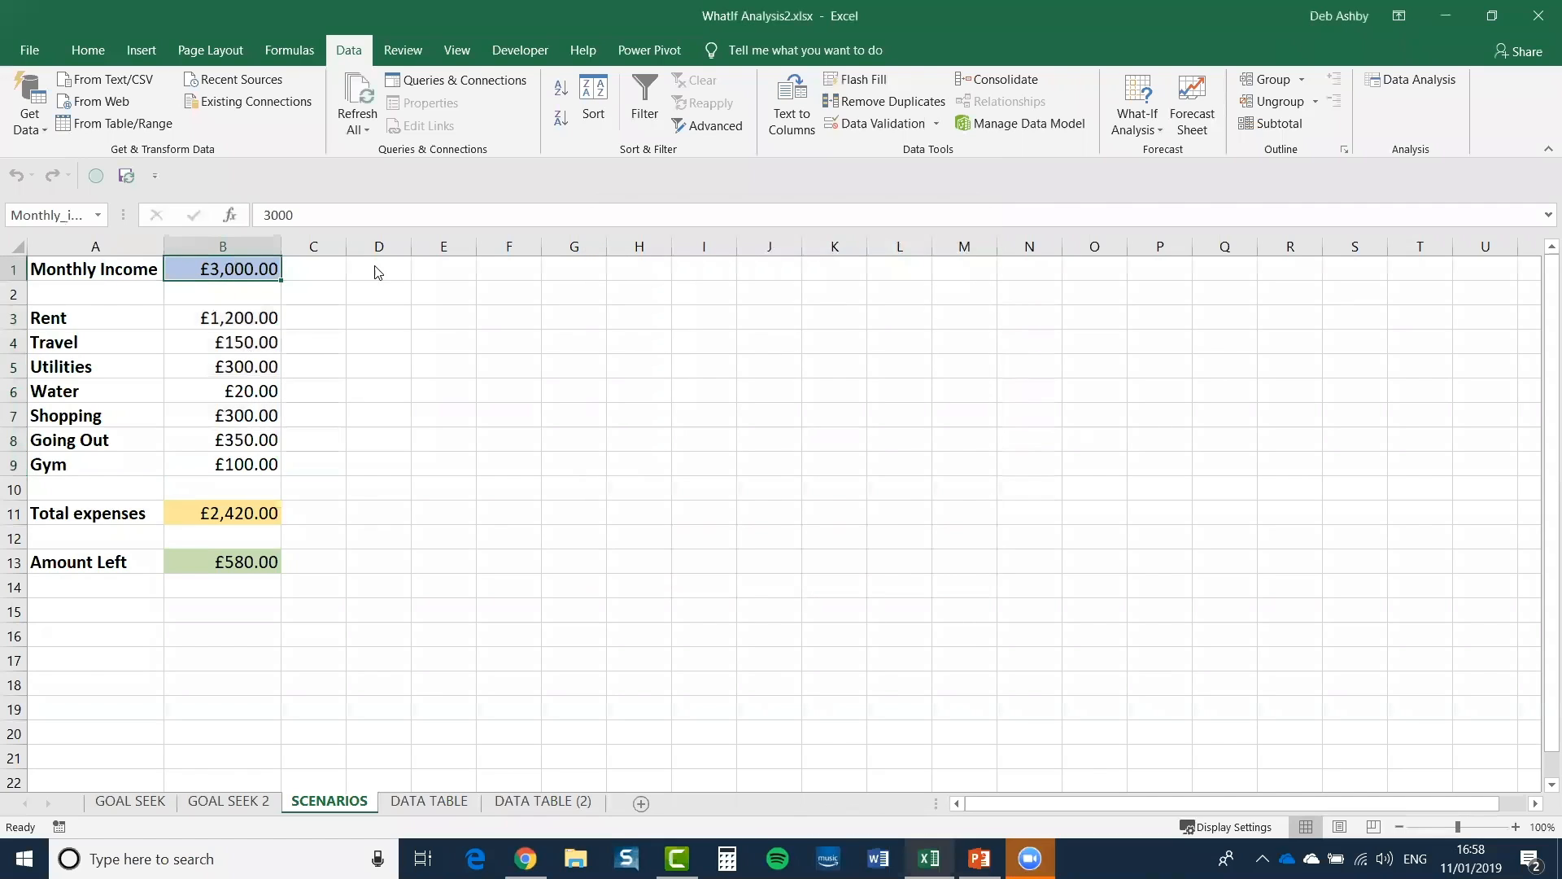
pyautogui.click(290, 51)
pyautogui.click(596, 110)
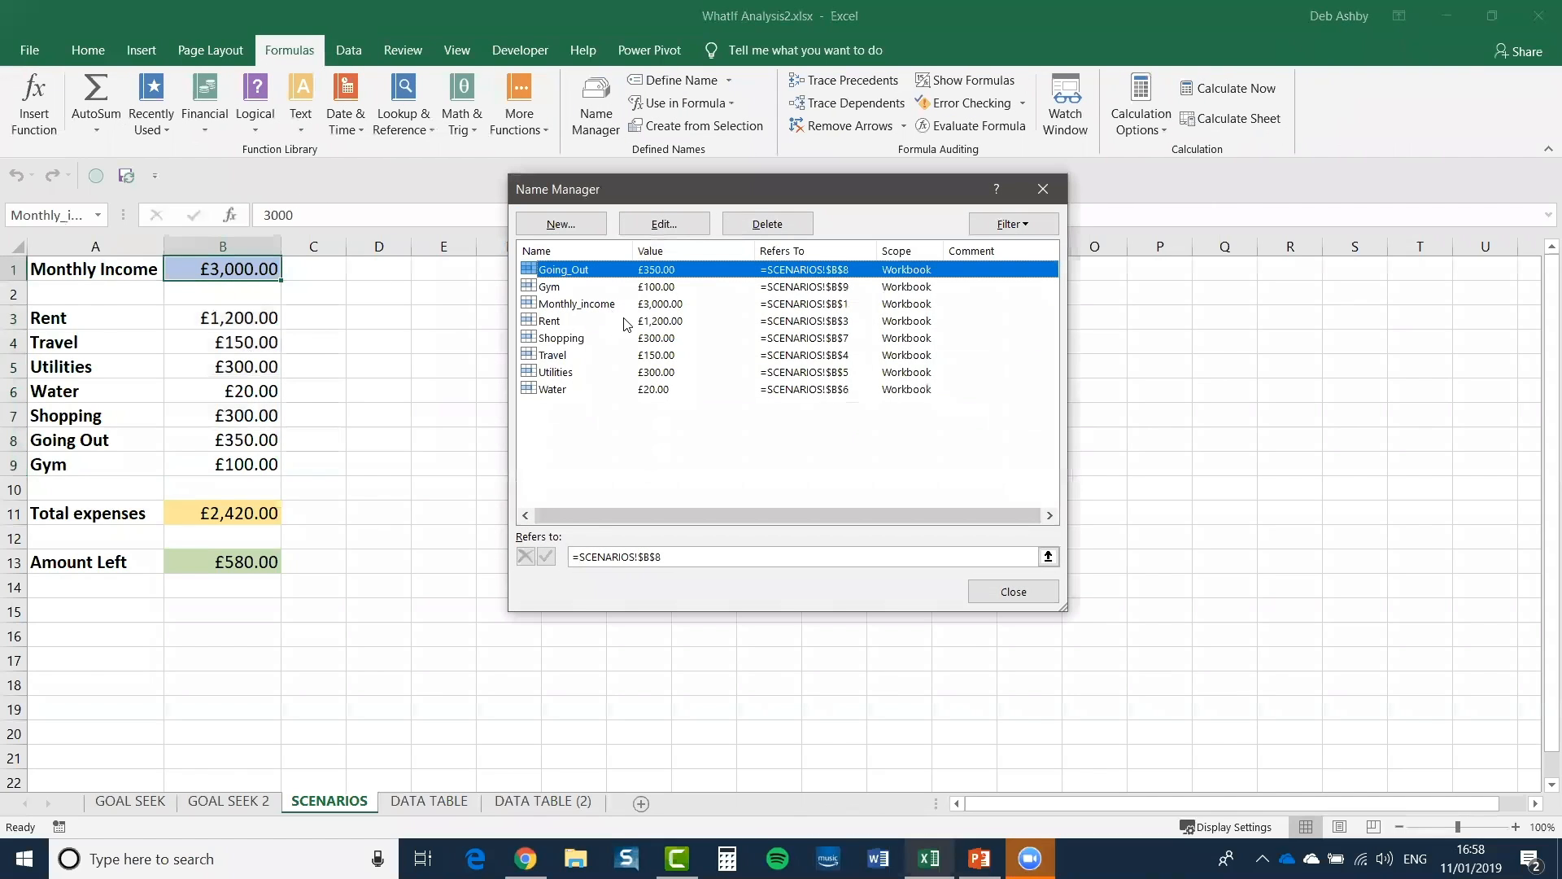
pyautogui.click(594, 304)
pyautogui.click(780, 226)
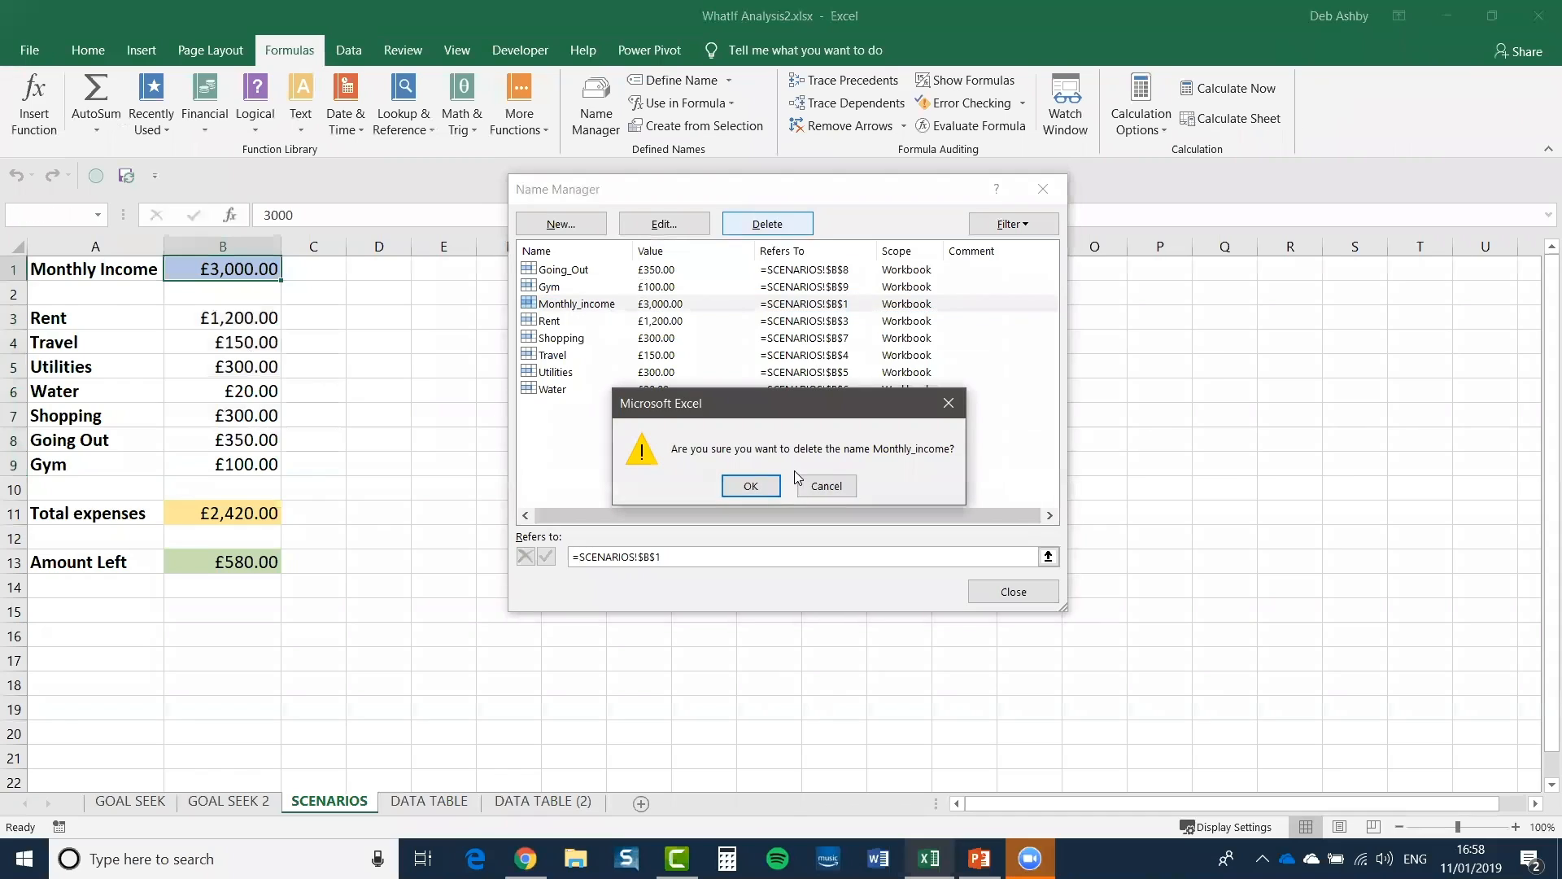
pyautogui.click(750, 486)
pyautogui.click(1024, 596)
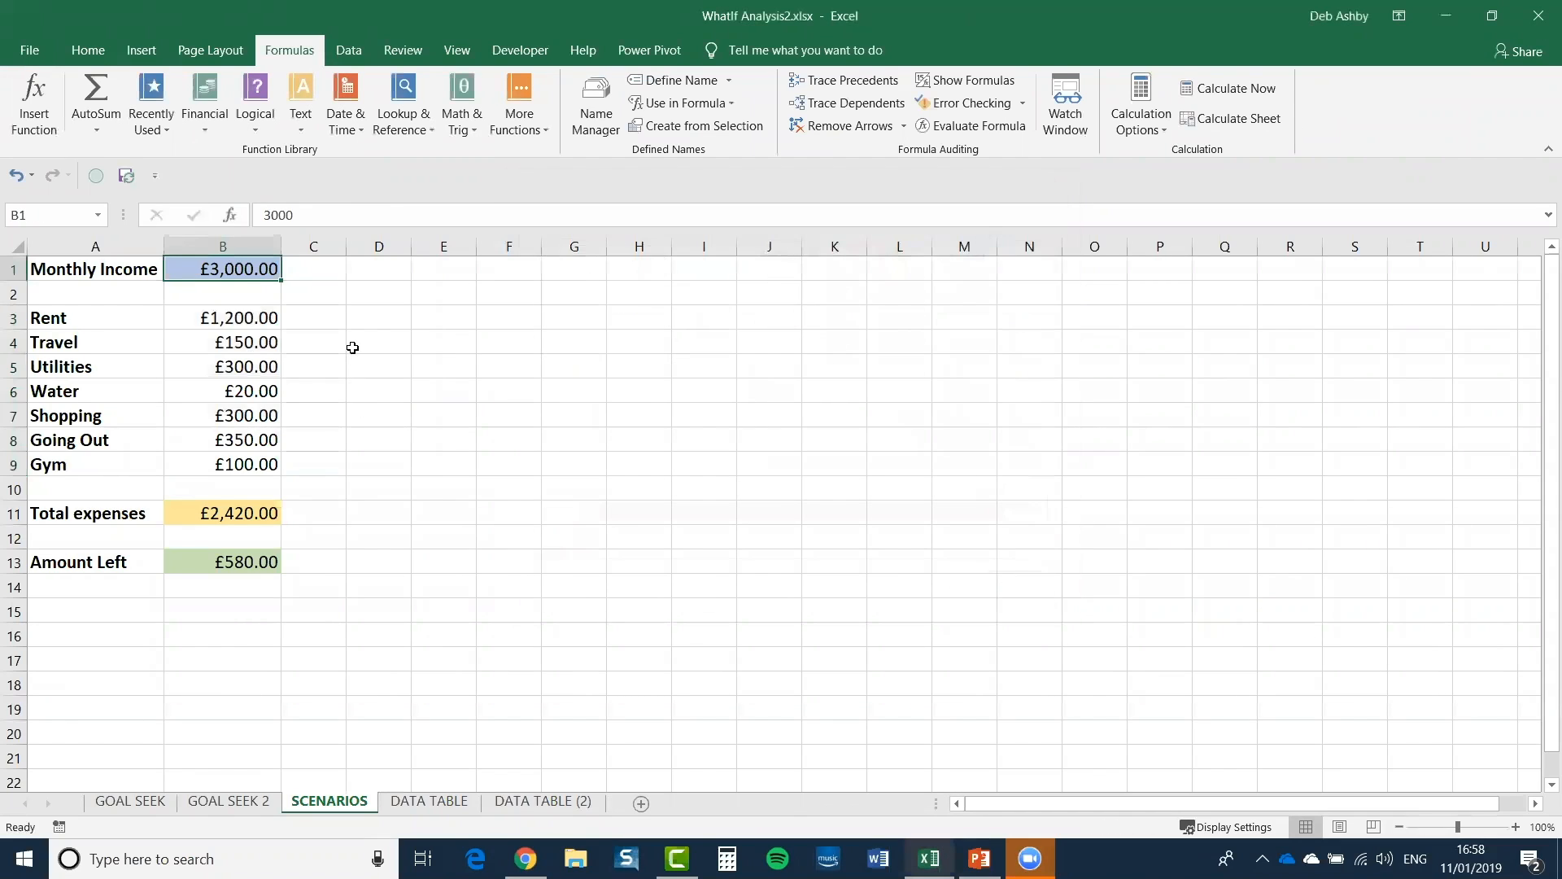
# Step: Create a defined name for the income cell B1 from its Monthly Income label in A1
pyautogui.click(348, 350)
pyautogui.moveTo(94, 269); pyautogui.dragTo(236, 269)
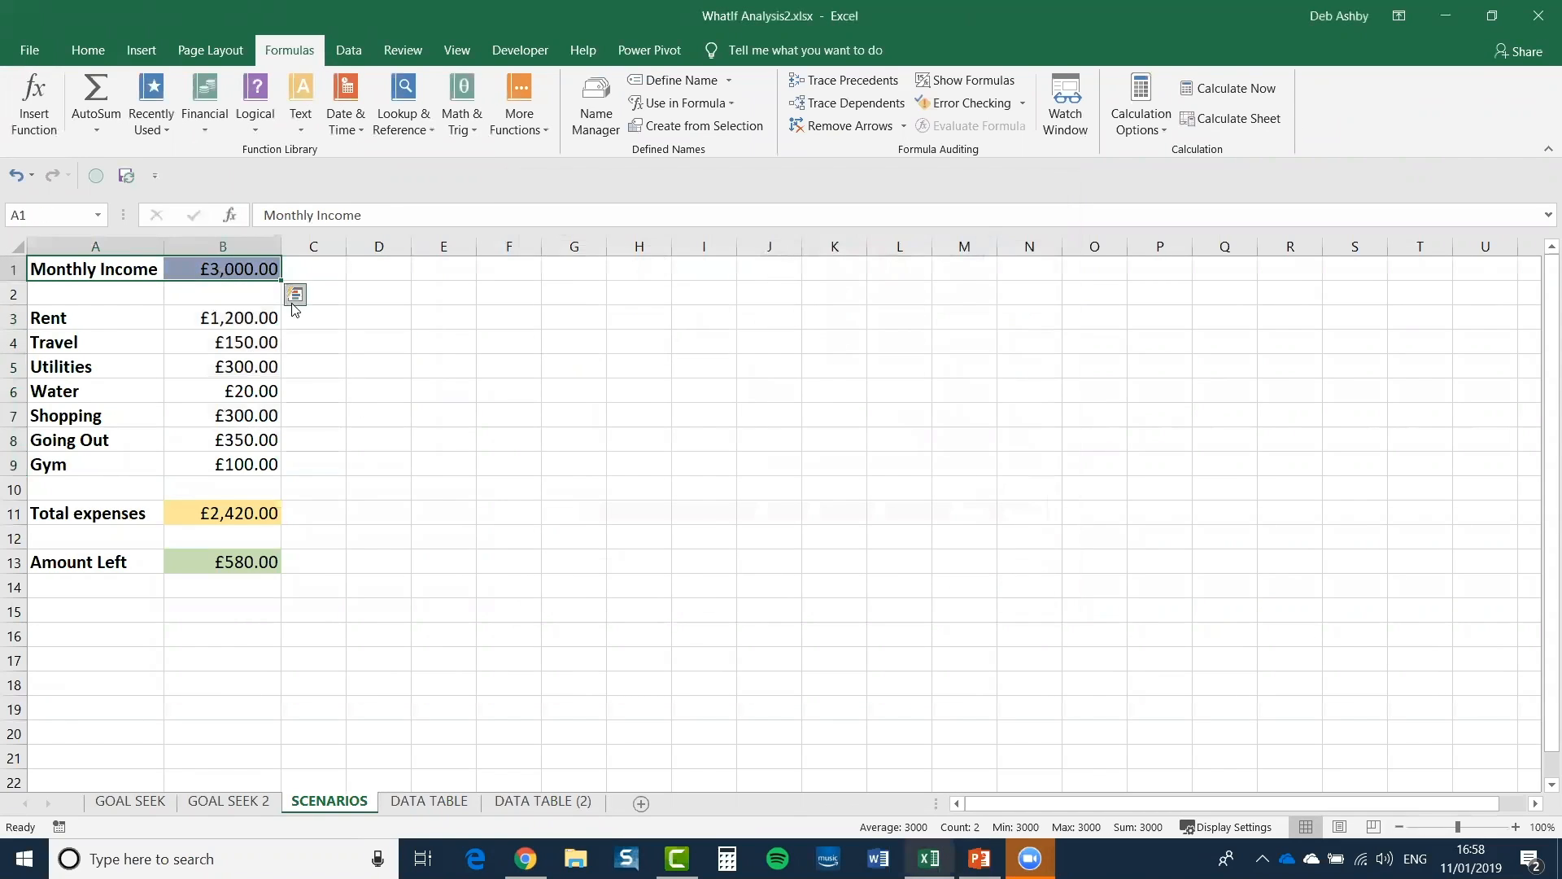
pyautogui.click(698, 126)
pyautogui.click(773, 472)
pyautogui.click(221, 271)
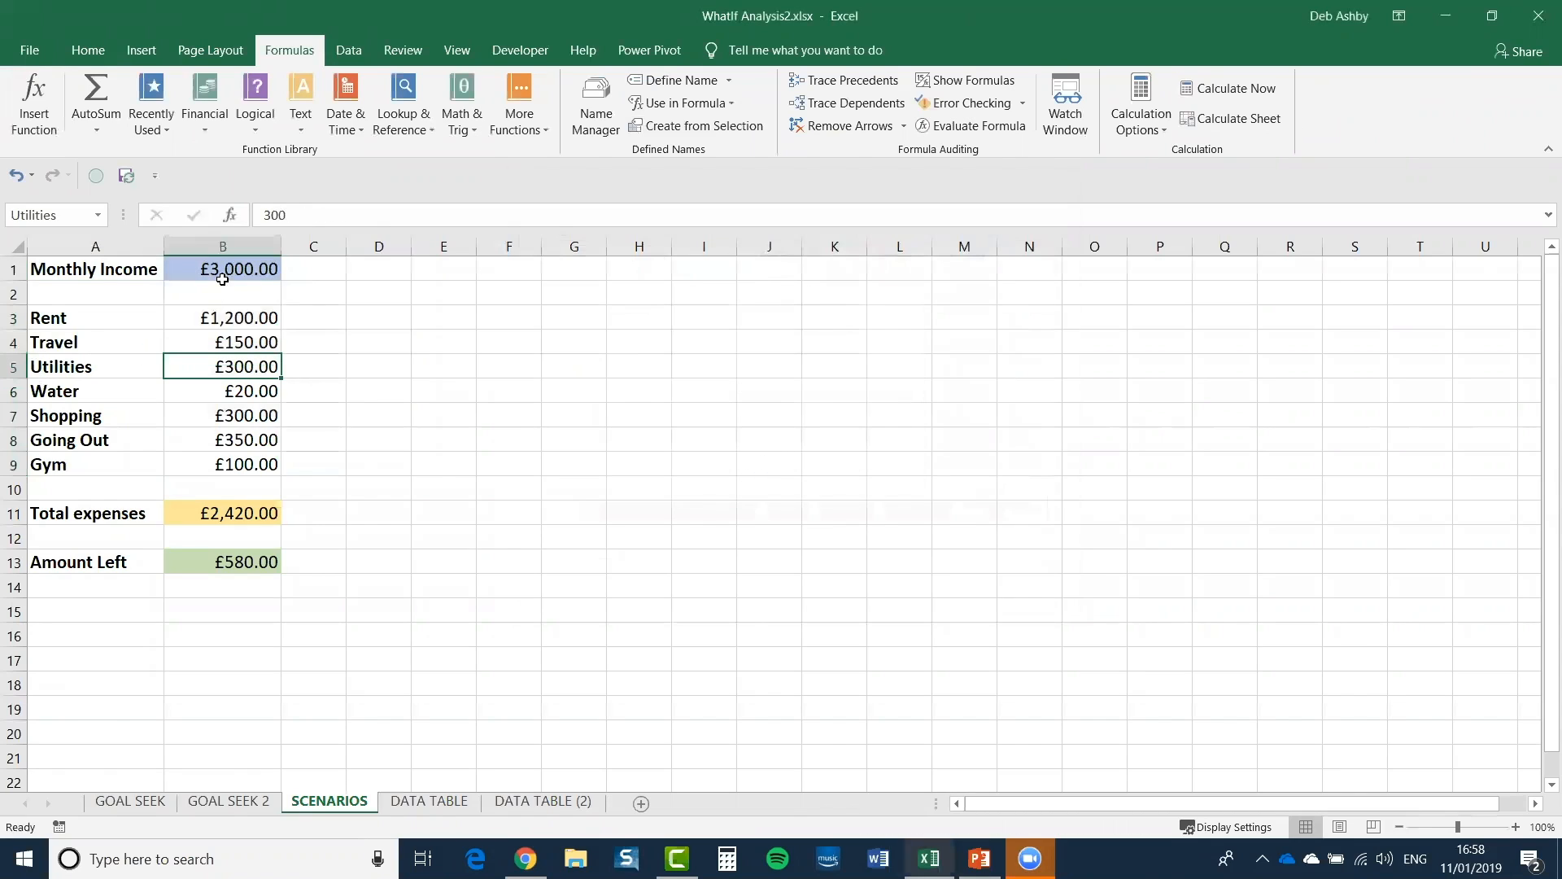
pyautogui.moveTo(216, 318); pyautogui.dragTo(203, 396)
pyautogui.keyDown('ctrl'); pyautogui.click(199, 415); pyautogui.keyUp('ctrl')
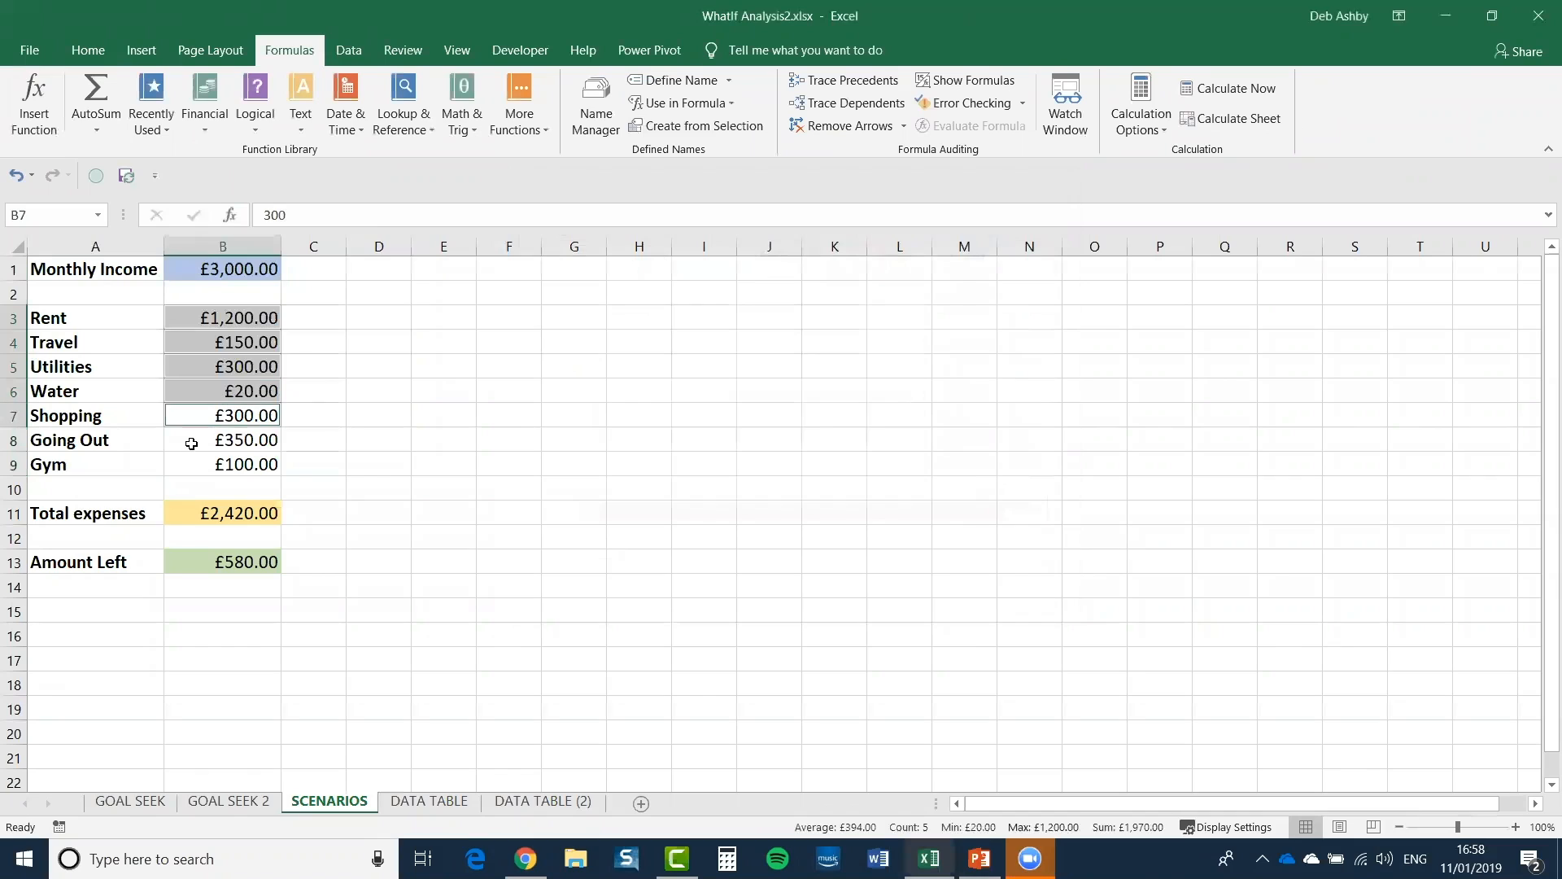
pyautogui.keyDown('ctrl'); pyautogui.click(194, 442); pyautogui.keyUp('ctrl')
pyautogui.keyDown('ctrl'); pyautogui.click(193, 464); pyautogui.keyUp('ctrl')
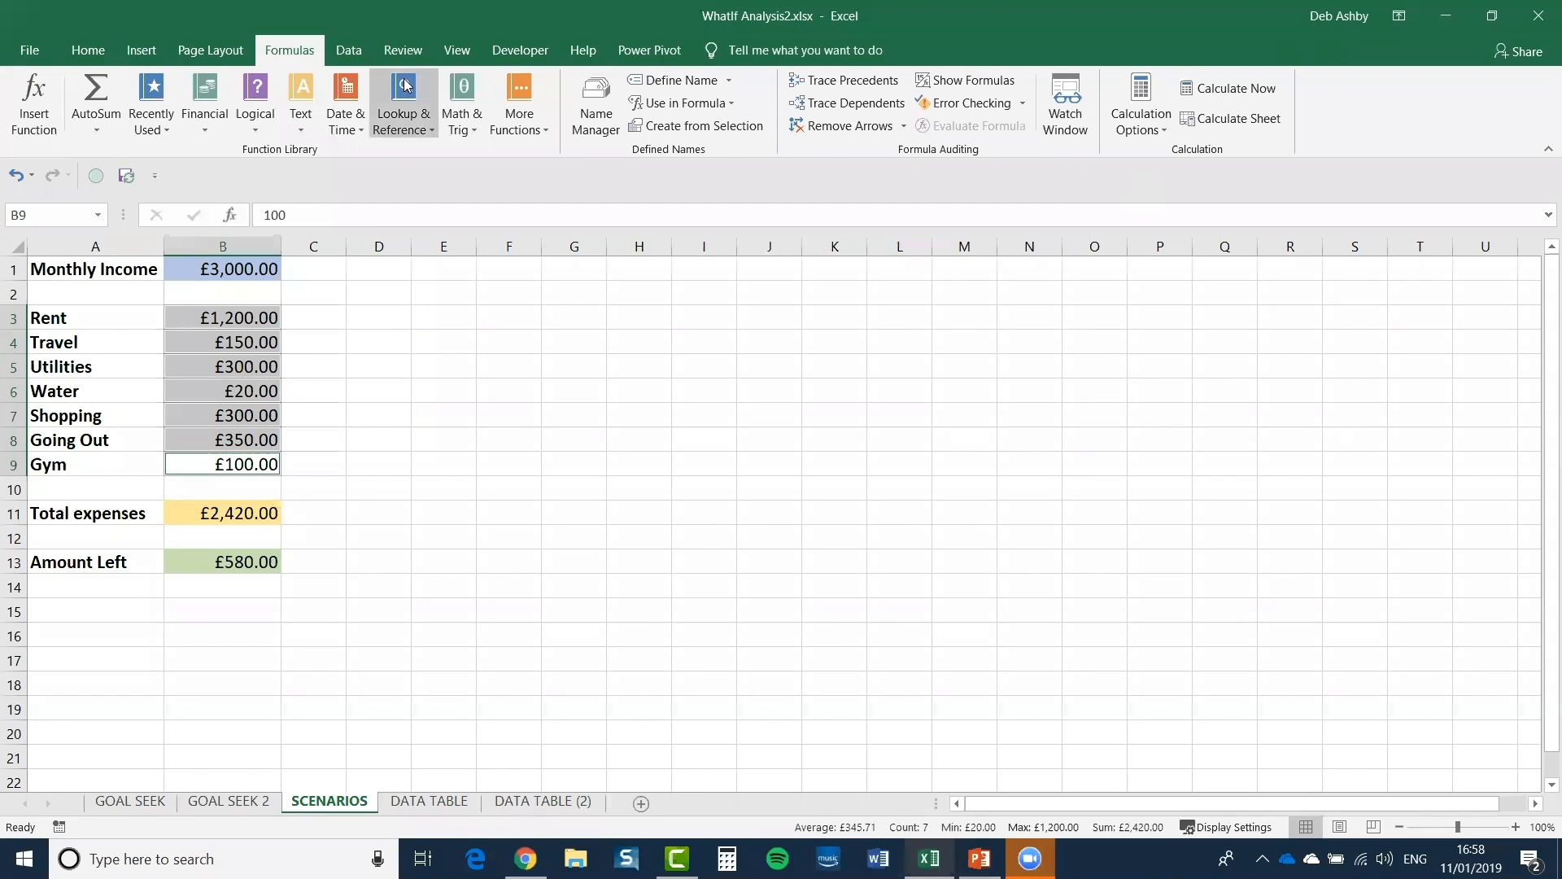
pyautogui.click(348, 47)
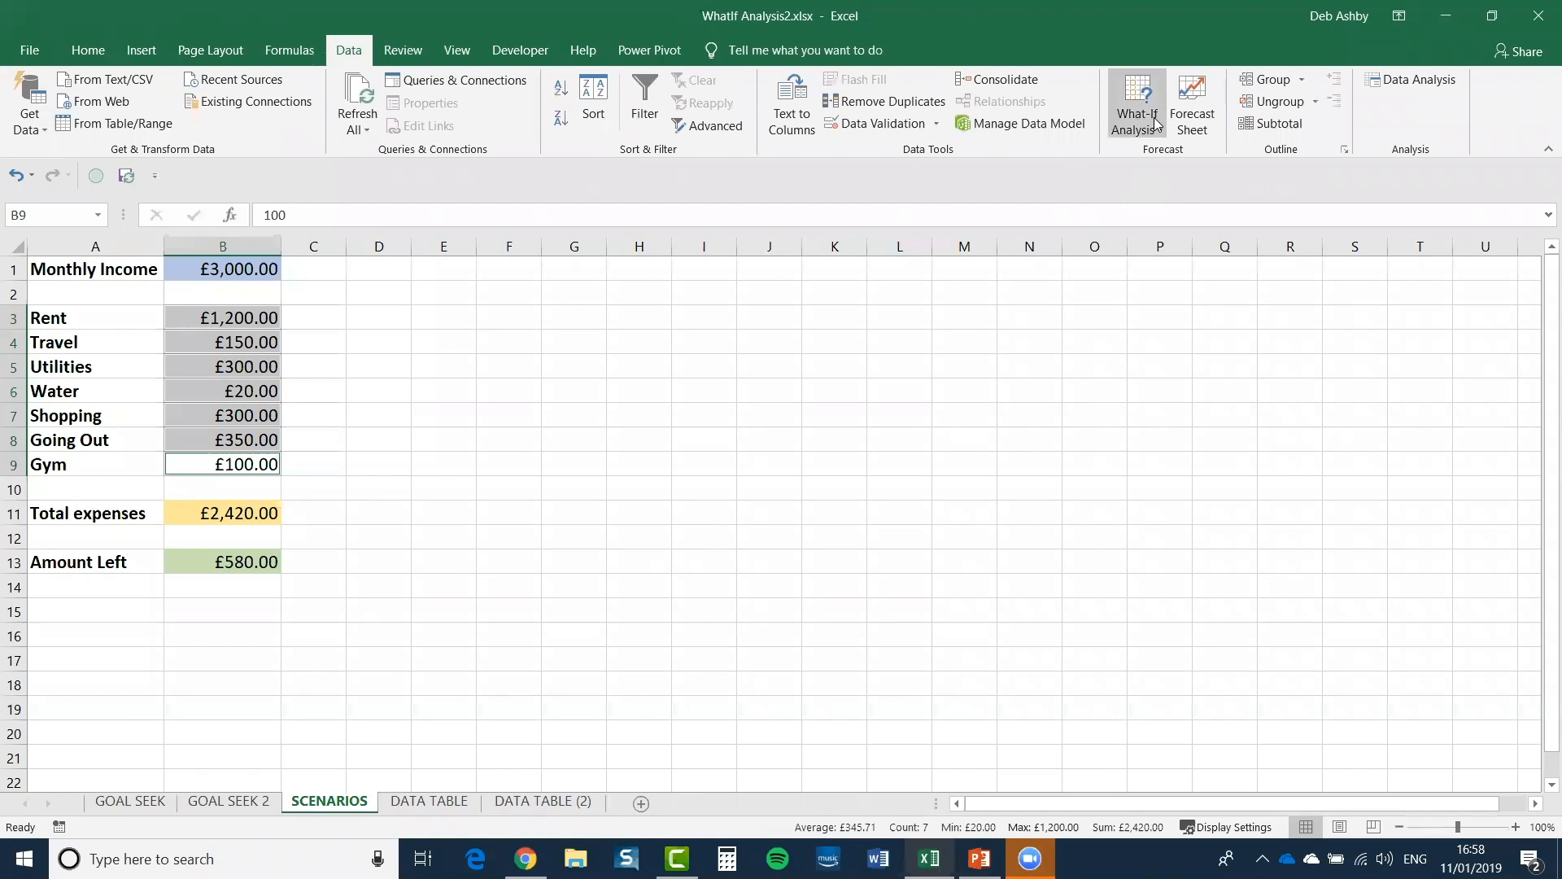
pyautogui.click(1157, 124)
pyautogui.click(1150, 154)
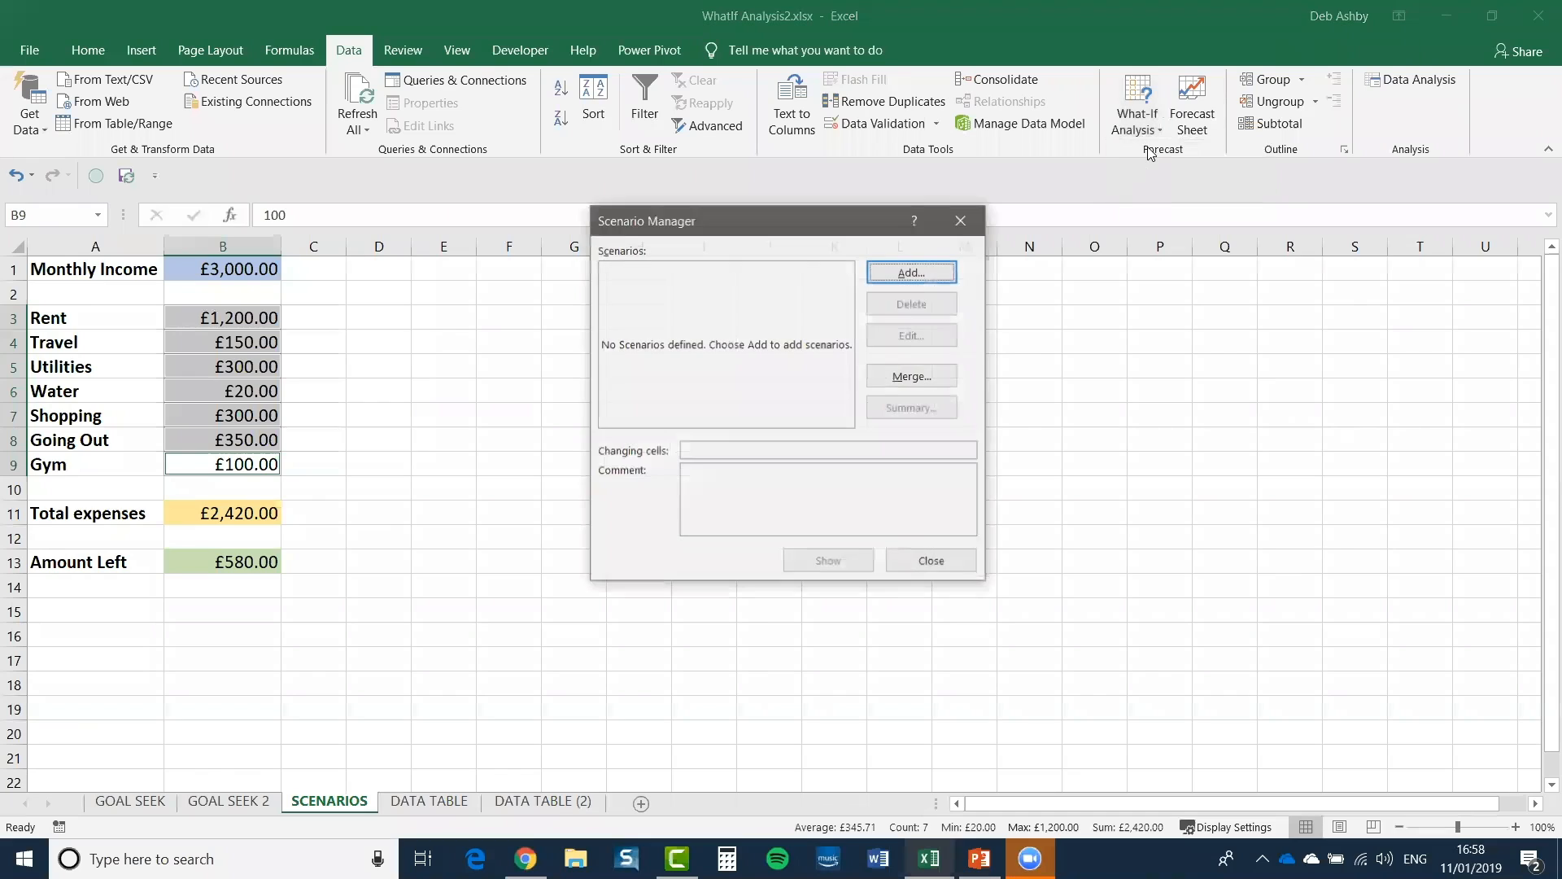
pyautogui.click(912, 272)
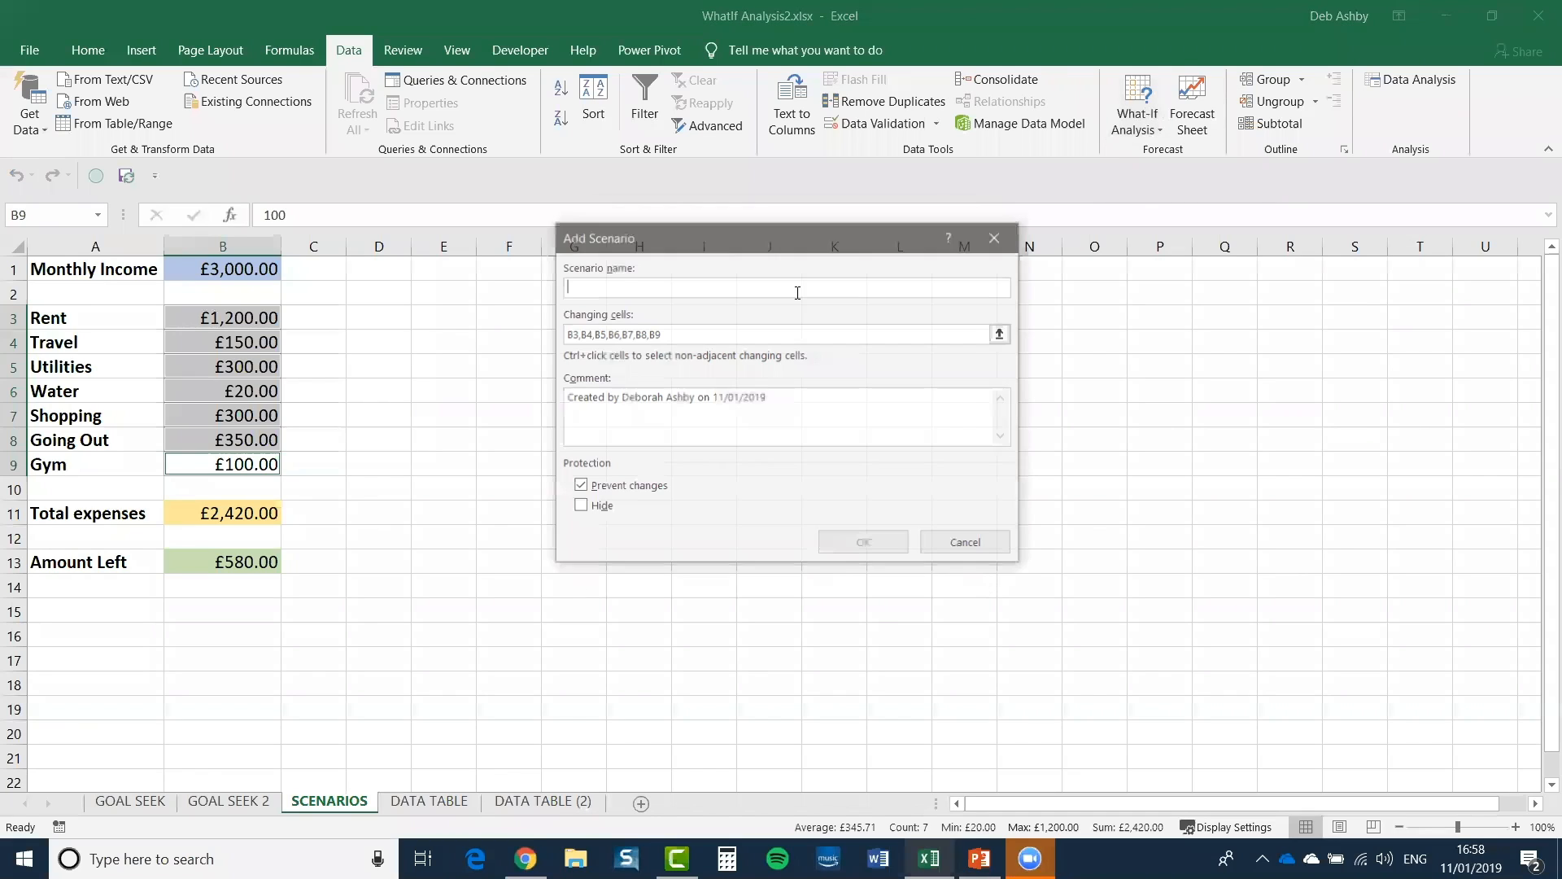
pyautogui.write('Original')
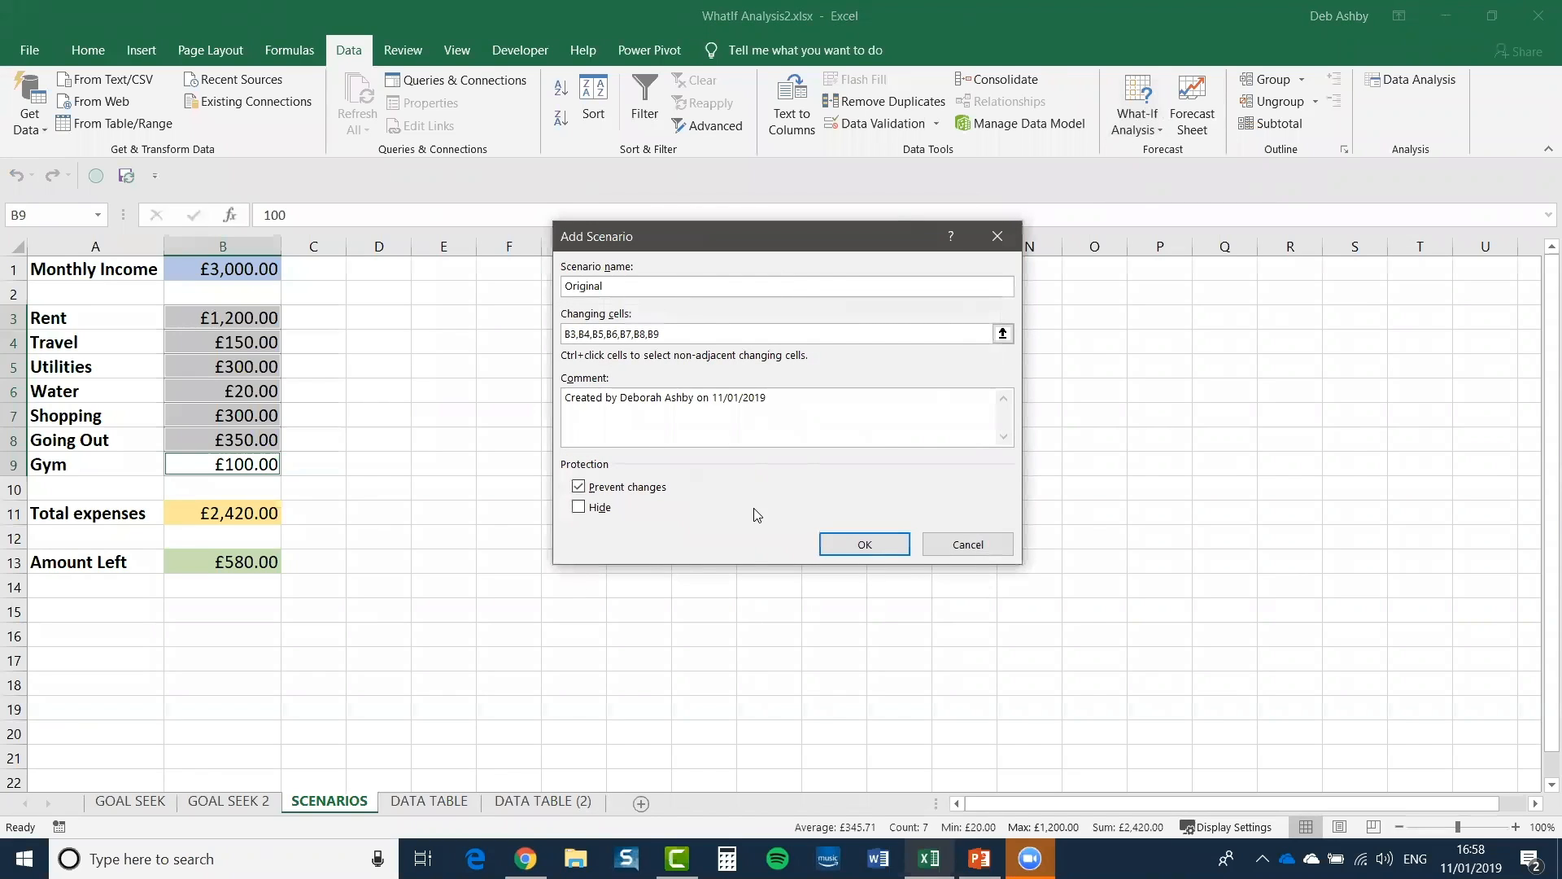
pyautogui.click(879, 550)
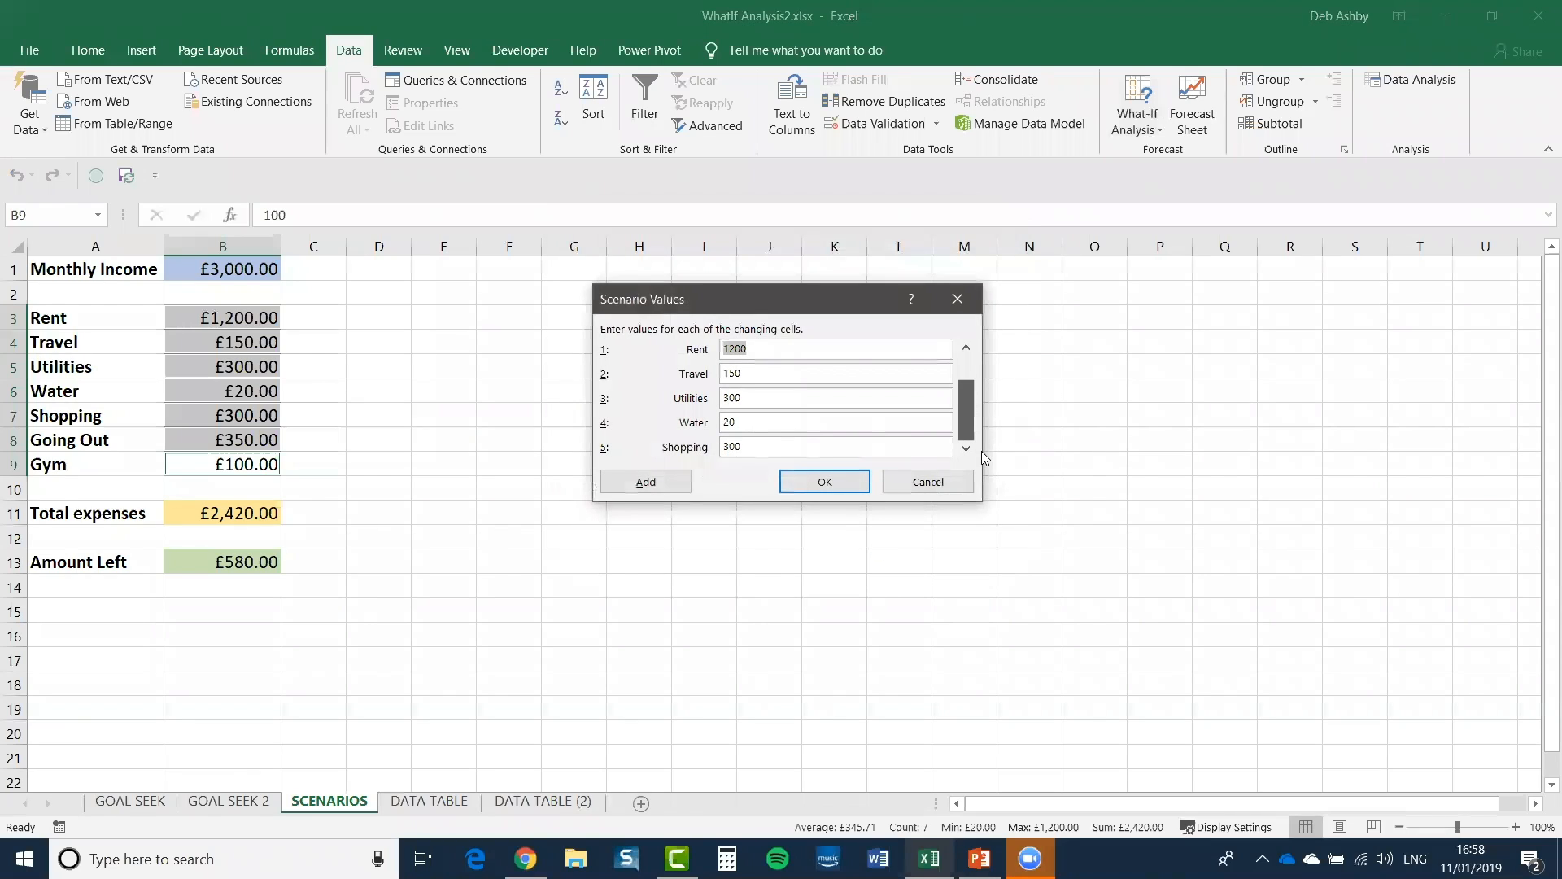
pyautogui.click(966, 348)
pyautogui.moveTo(968, 378); pyautogui.dragTo(969, 427)
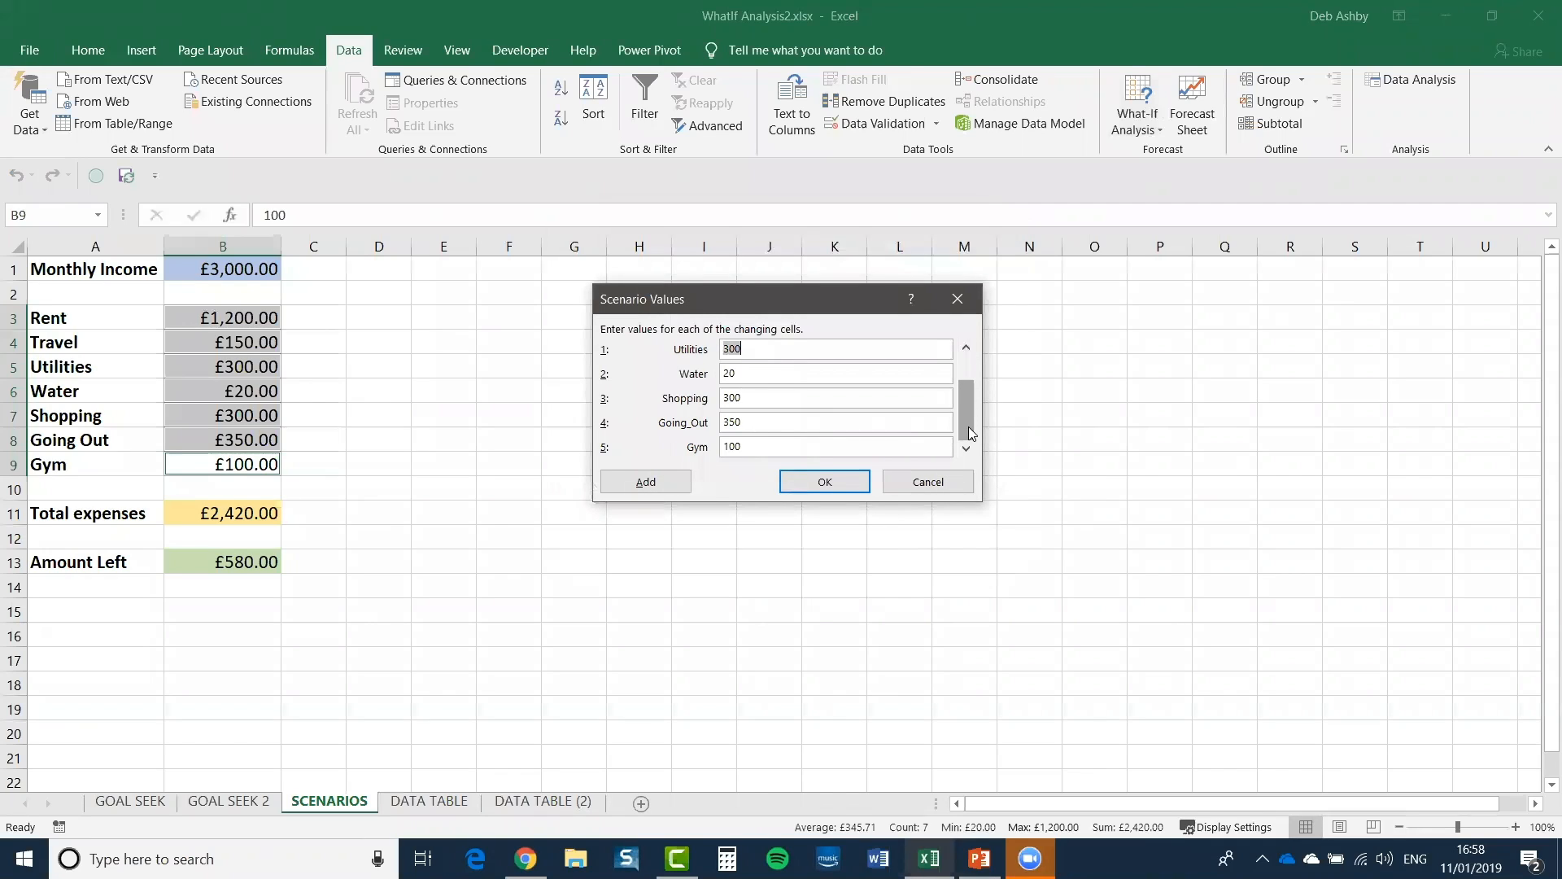
pyautogui.moveTo(973, 363); pyautogui.dragTo(925, 359)
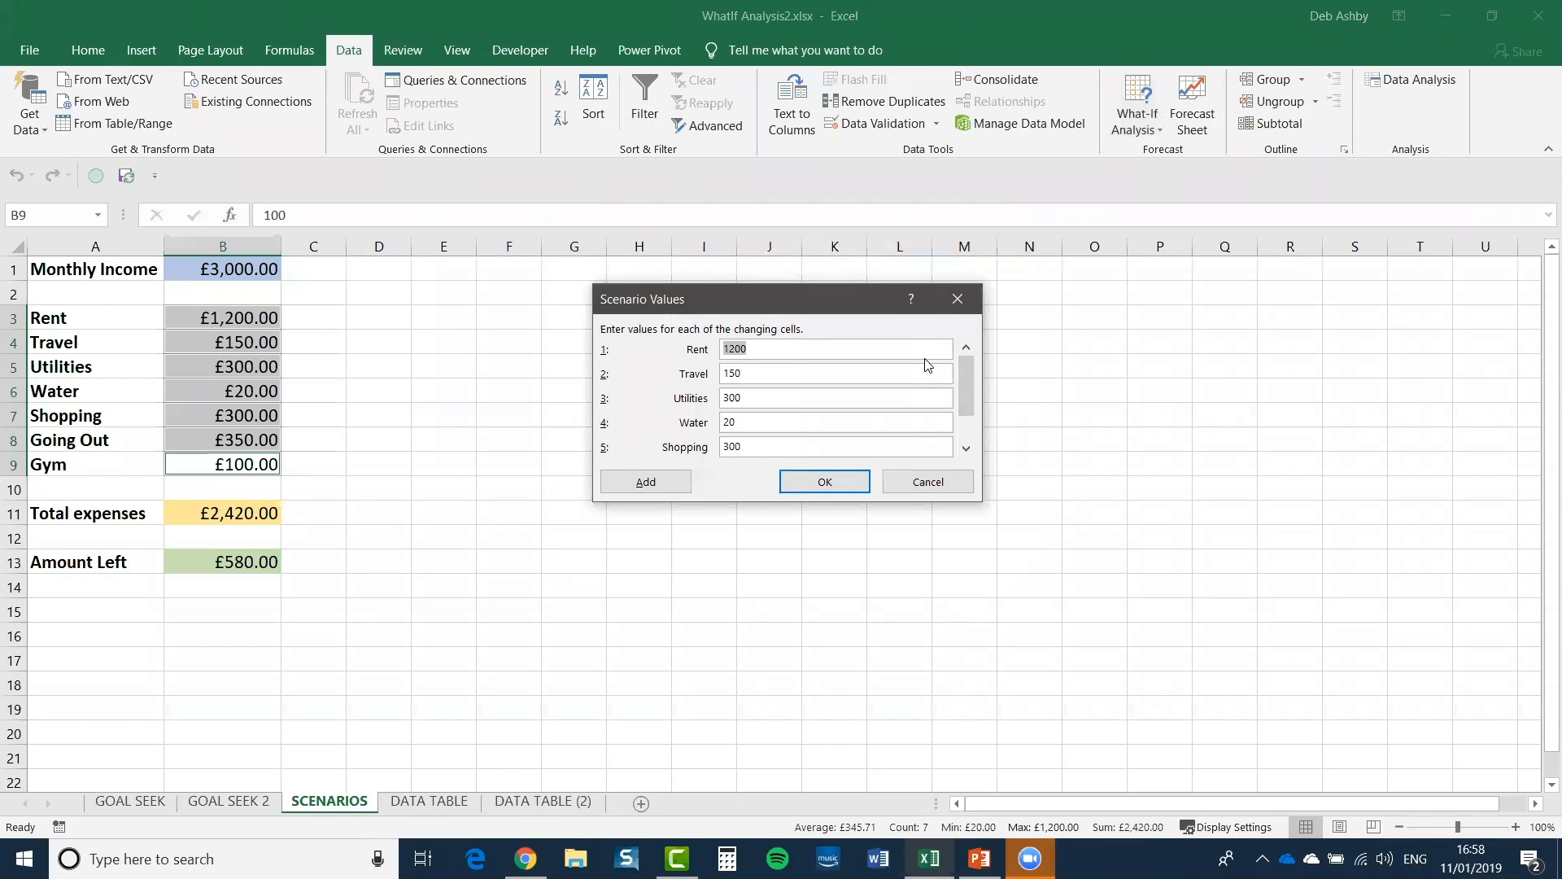
pyautogui.press('Return')
pyautogui.click(945, 561)
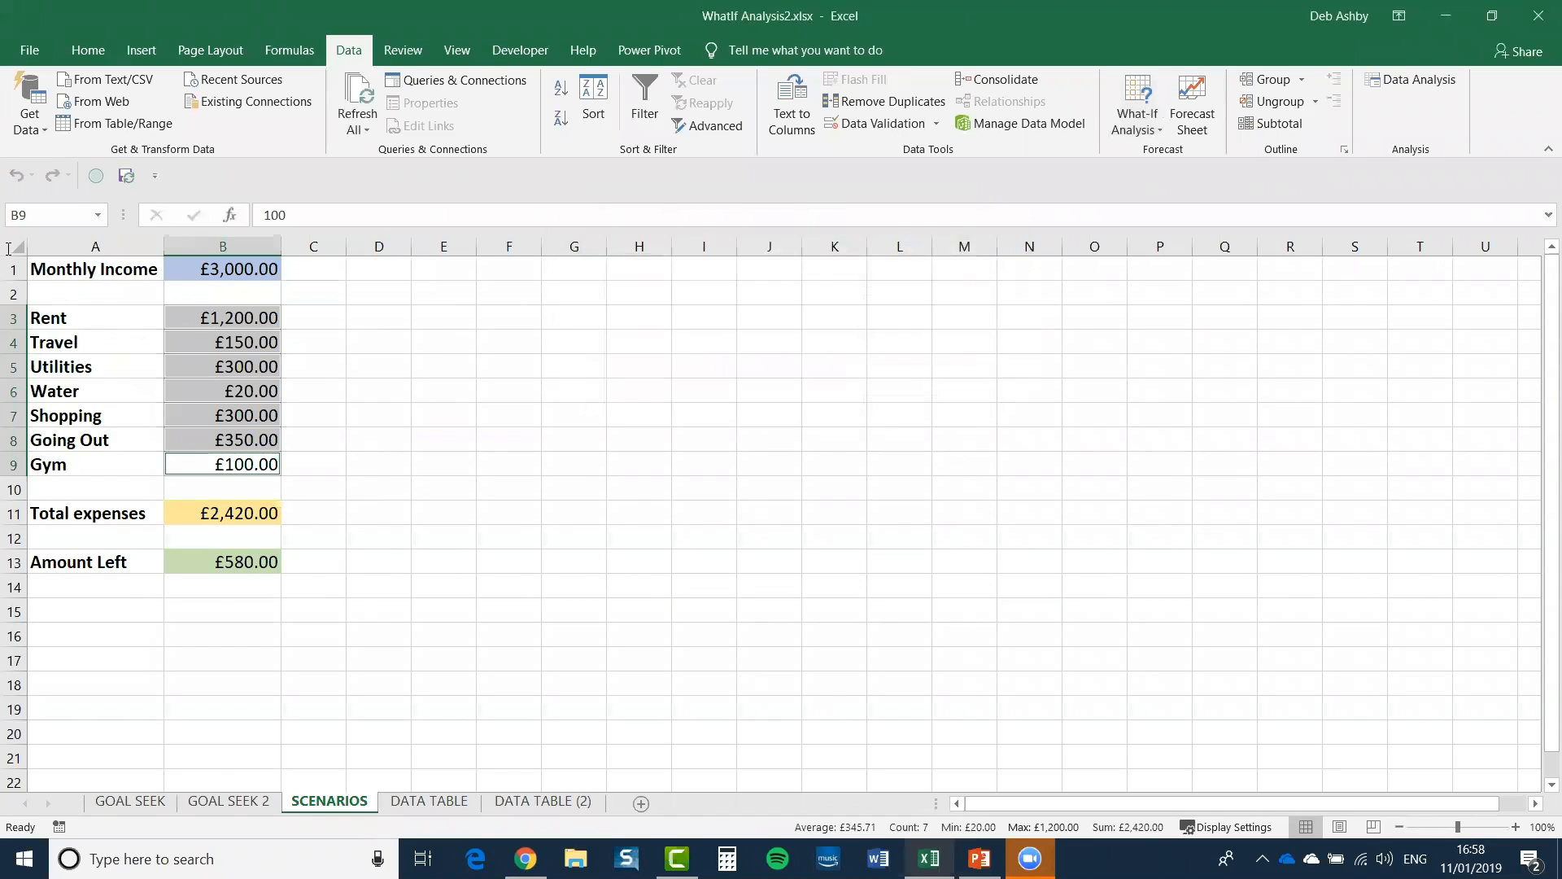
# Step: Add a scenario named Original with the Monthly Income cell B1 and expense cells B3:B9 as changing cells, keeping their current values
pyautogui.click(98, 217)
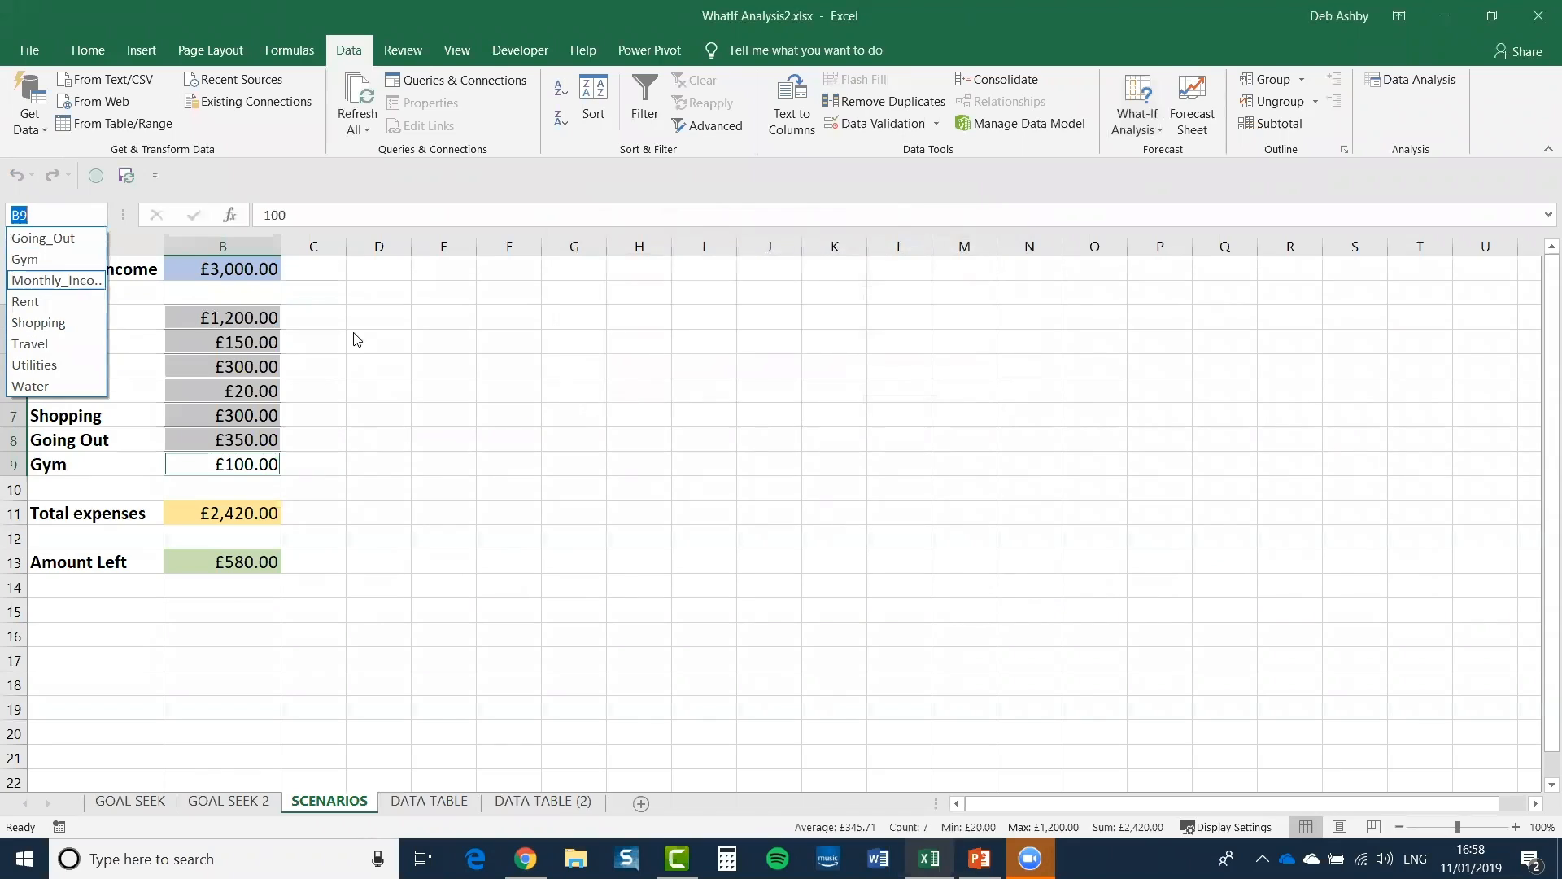
pyautogui.click(86, 285)
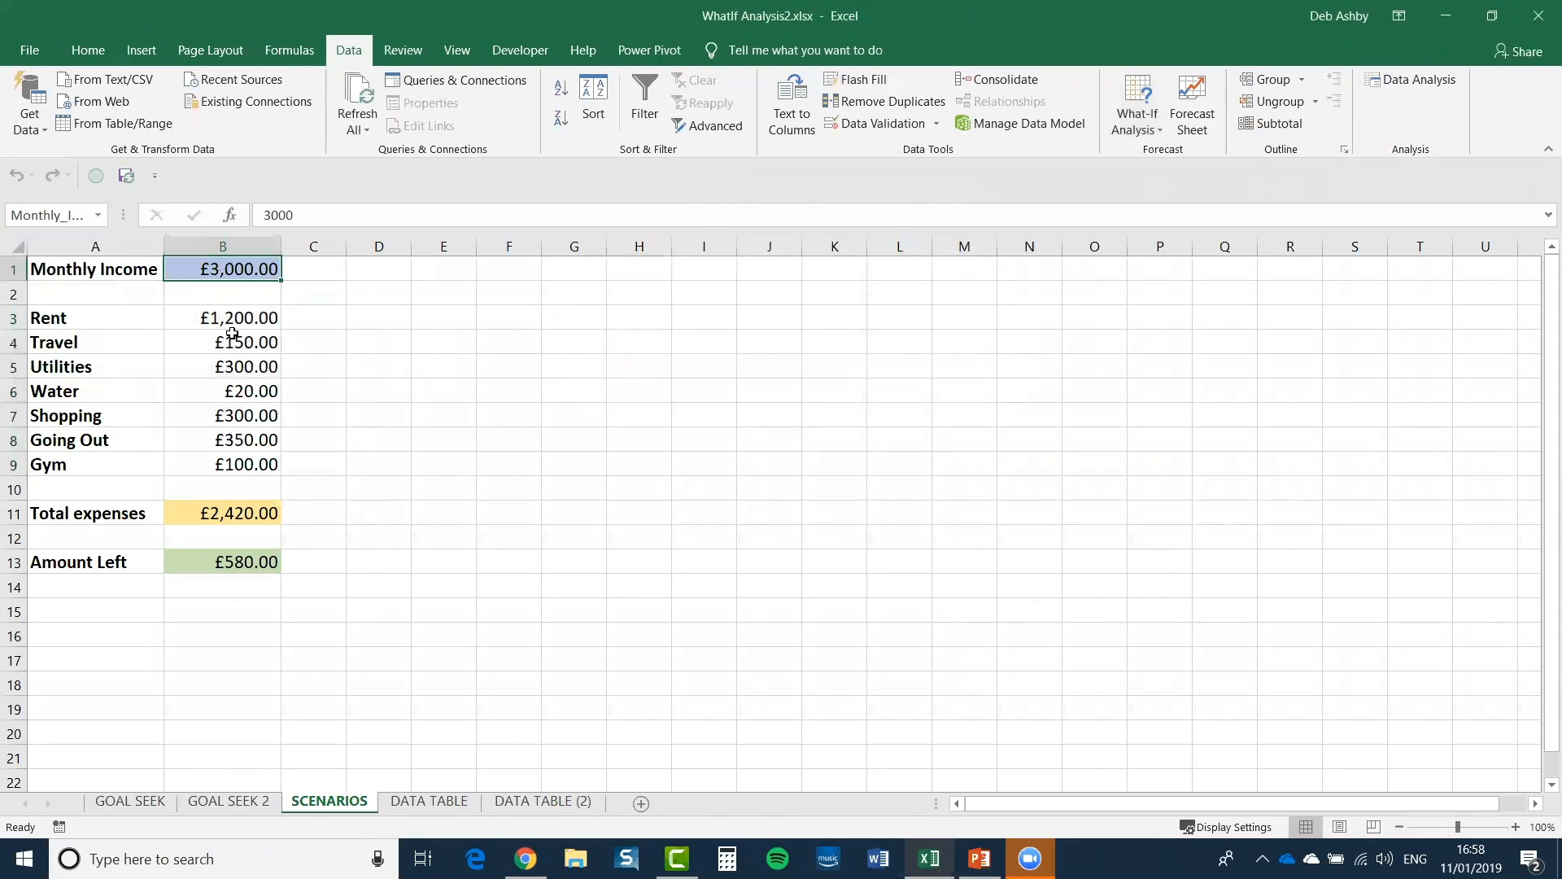
pyautogui.moveTo(217, 317); pyautogui.dragTo(251, 466)
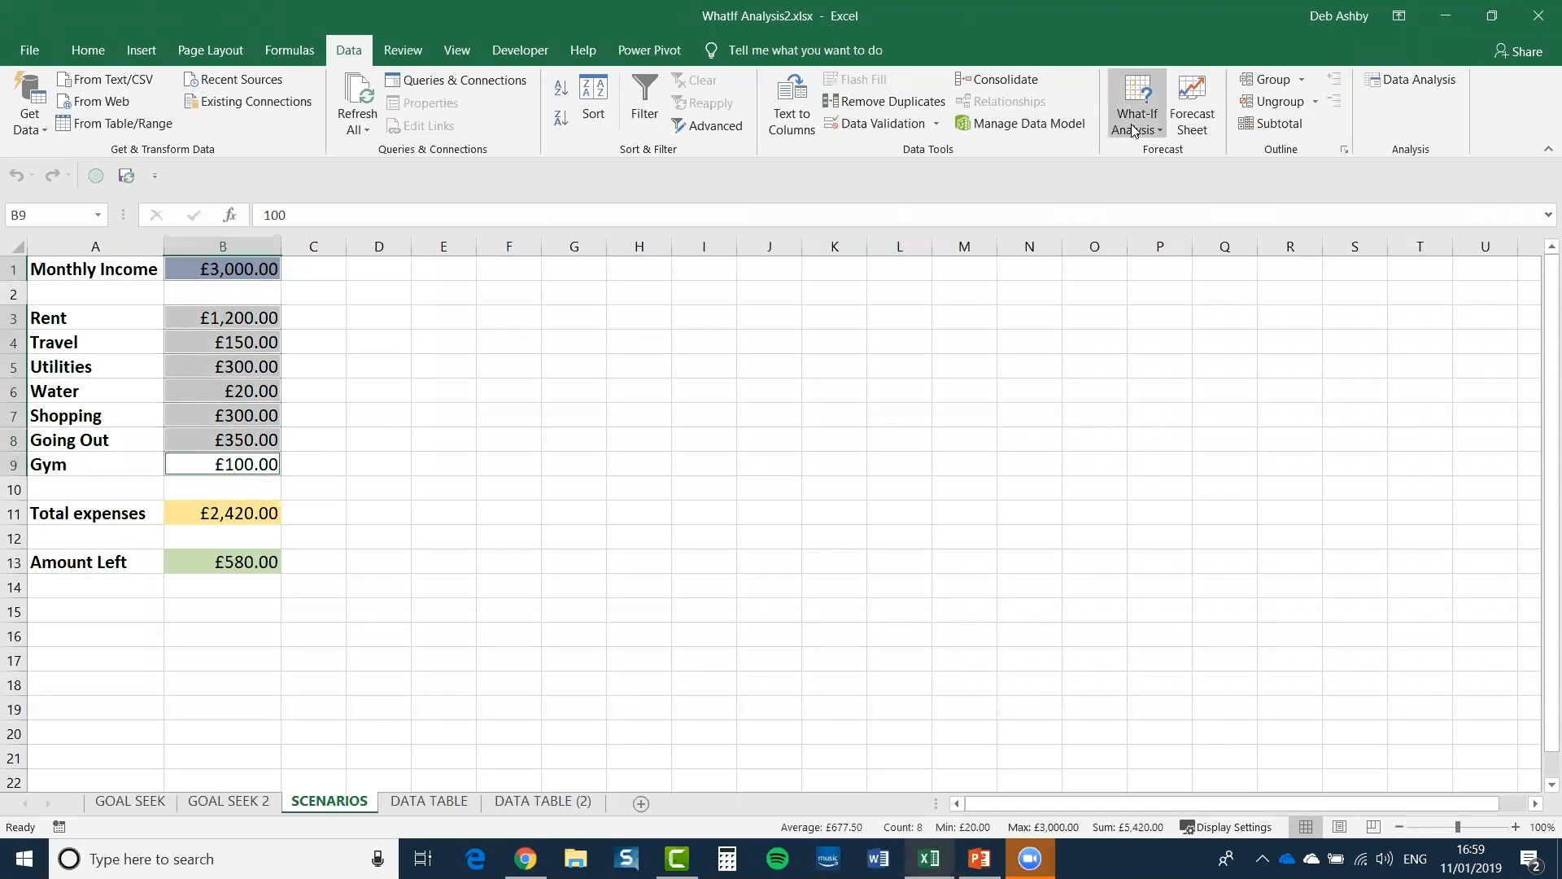
pyautogui.click(1137, 118)
pyautogui.click(1140, 153)
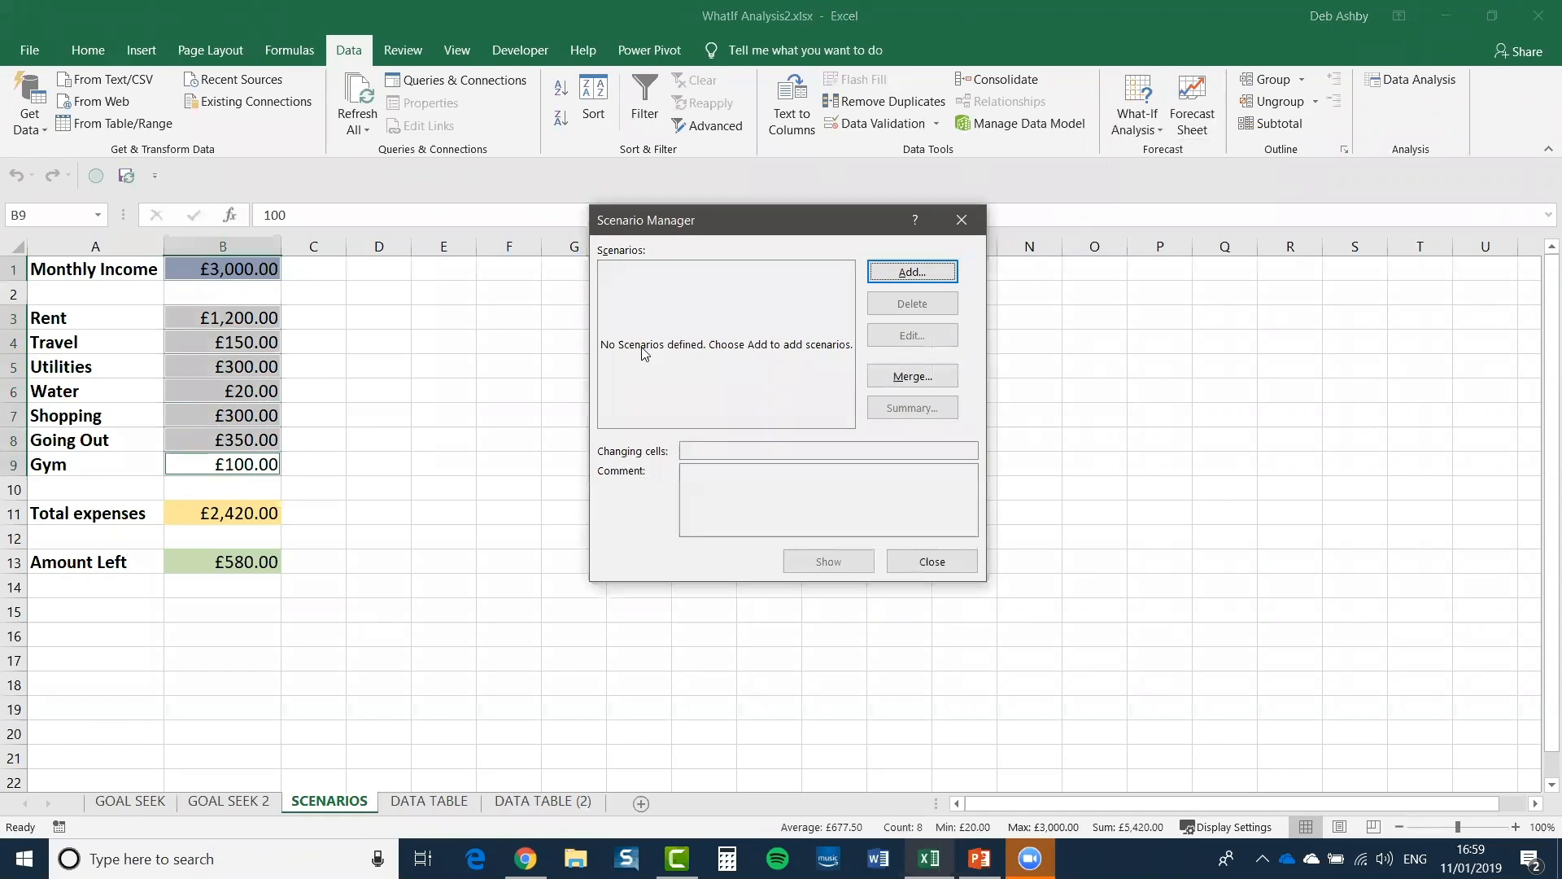
pyautogui.click(913, 270)
pyautogui.write('Original')
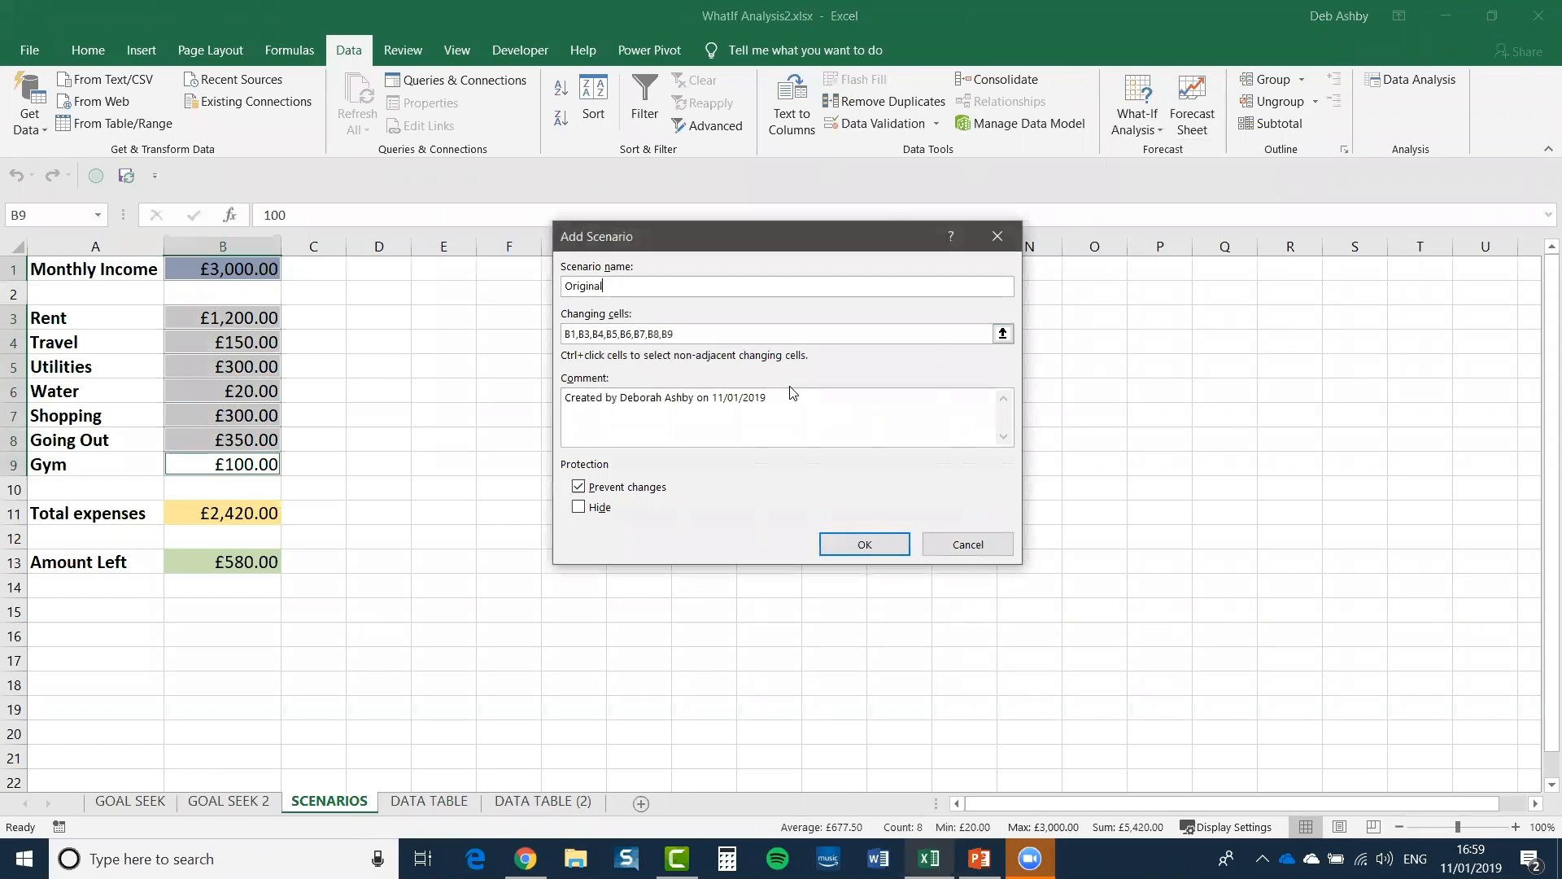
pyautogui.click(863, 546)
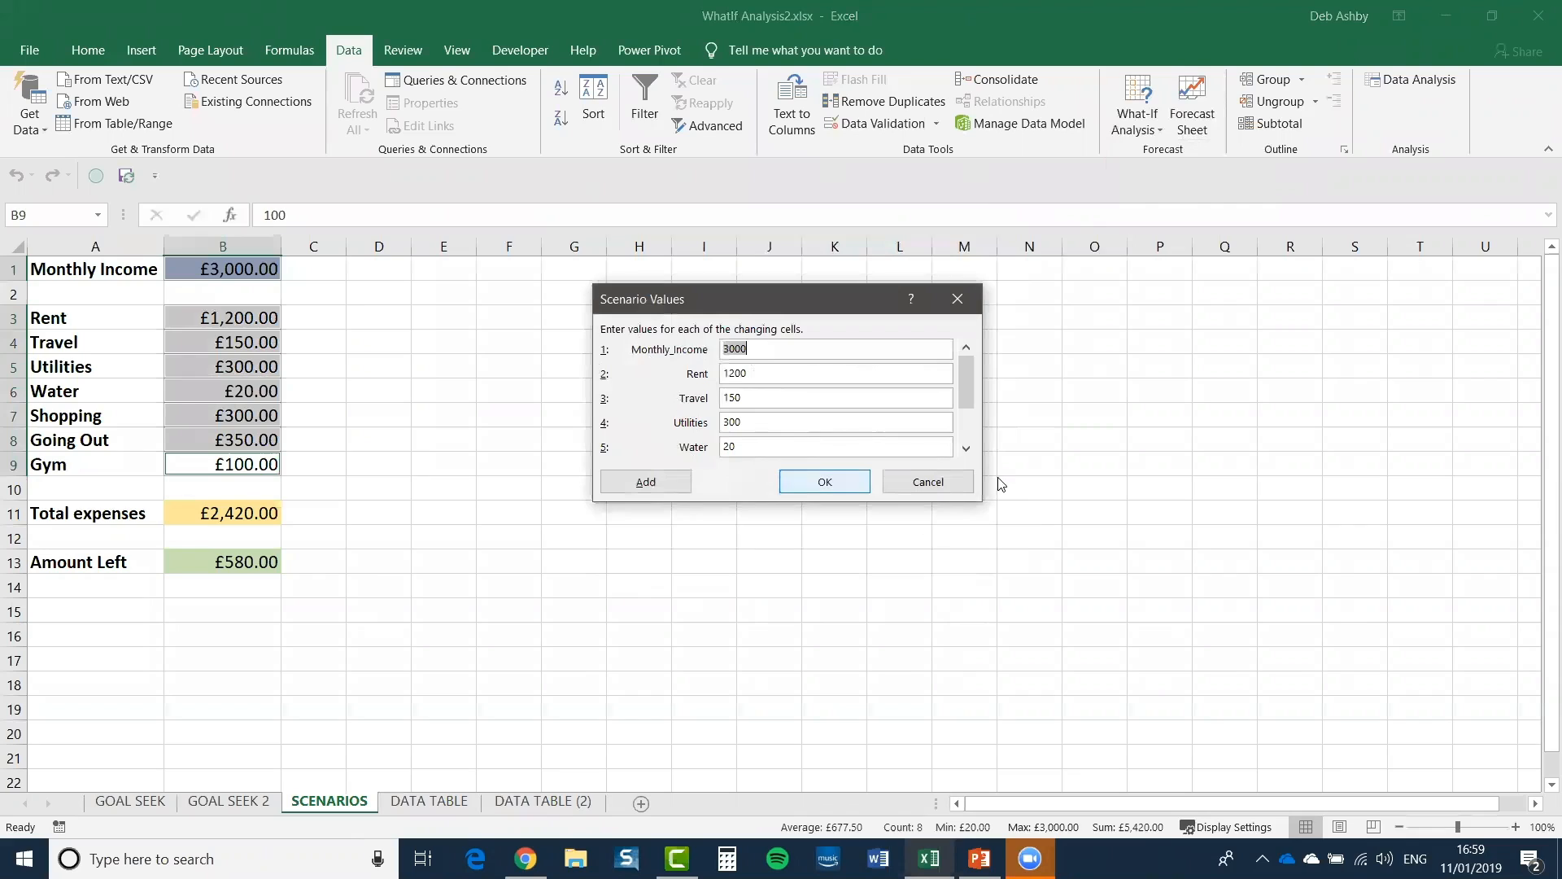
pyautogui.moveTo(966, 403); pyautogui.dragTo(967, 450)
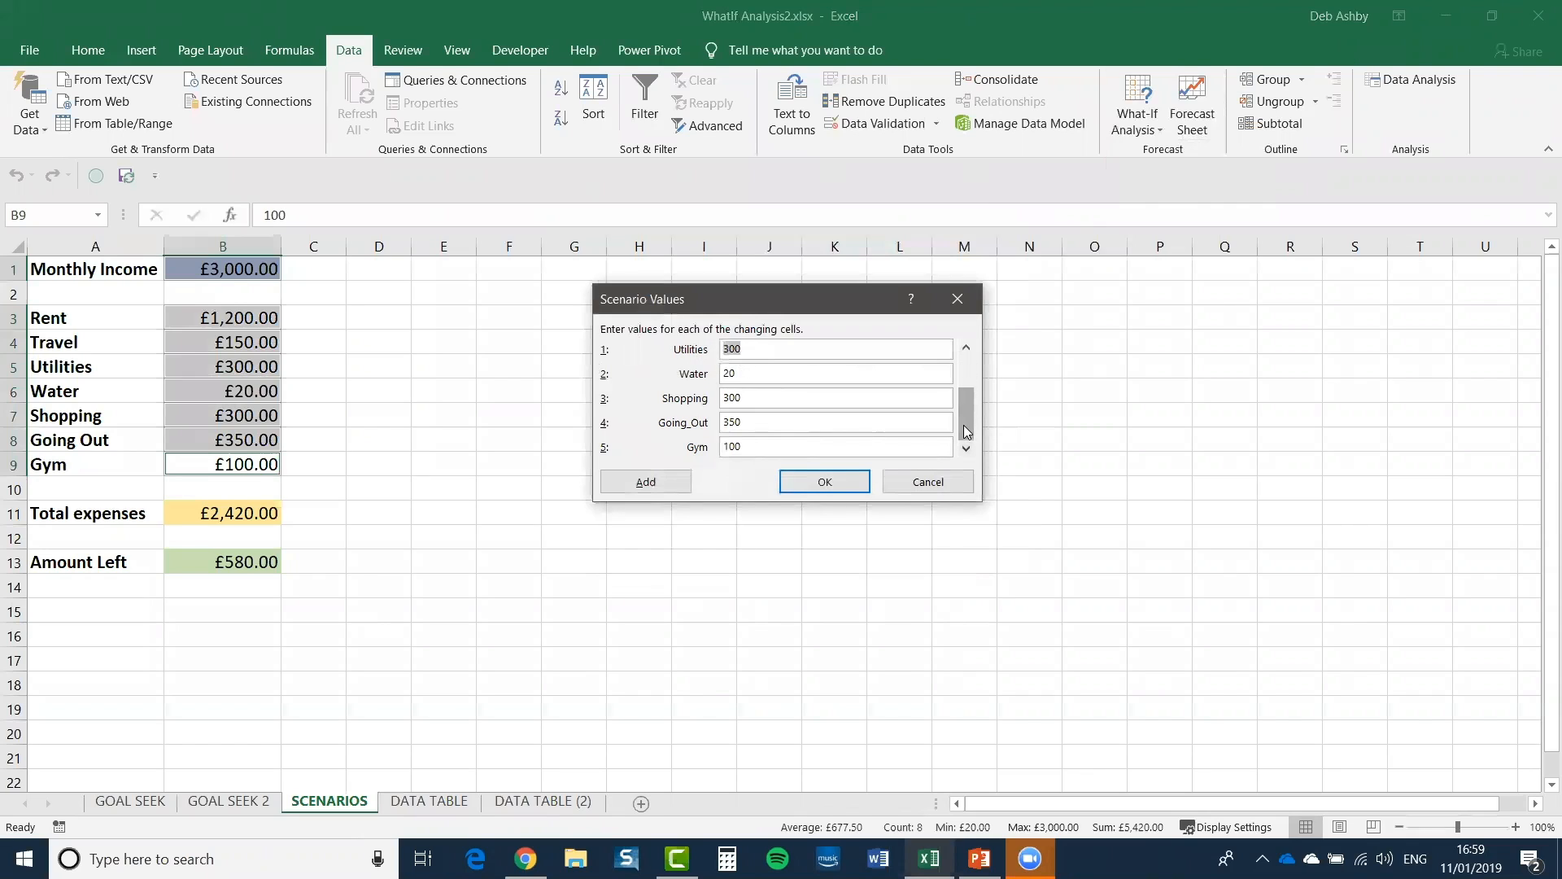
pyautogui.moveTo(963, 365); pyautogui.dragTo(964, 364)
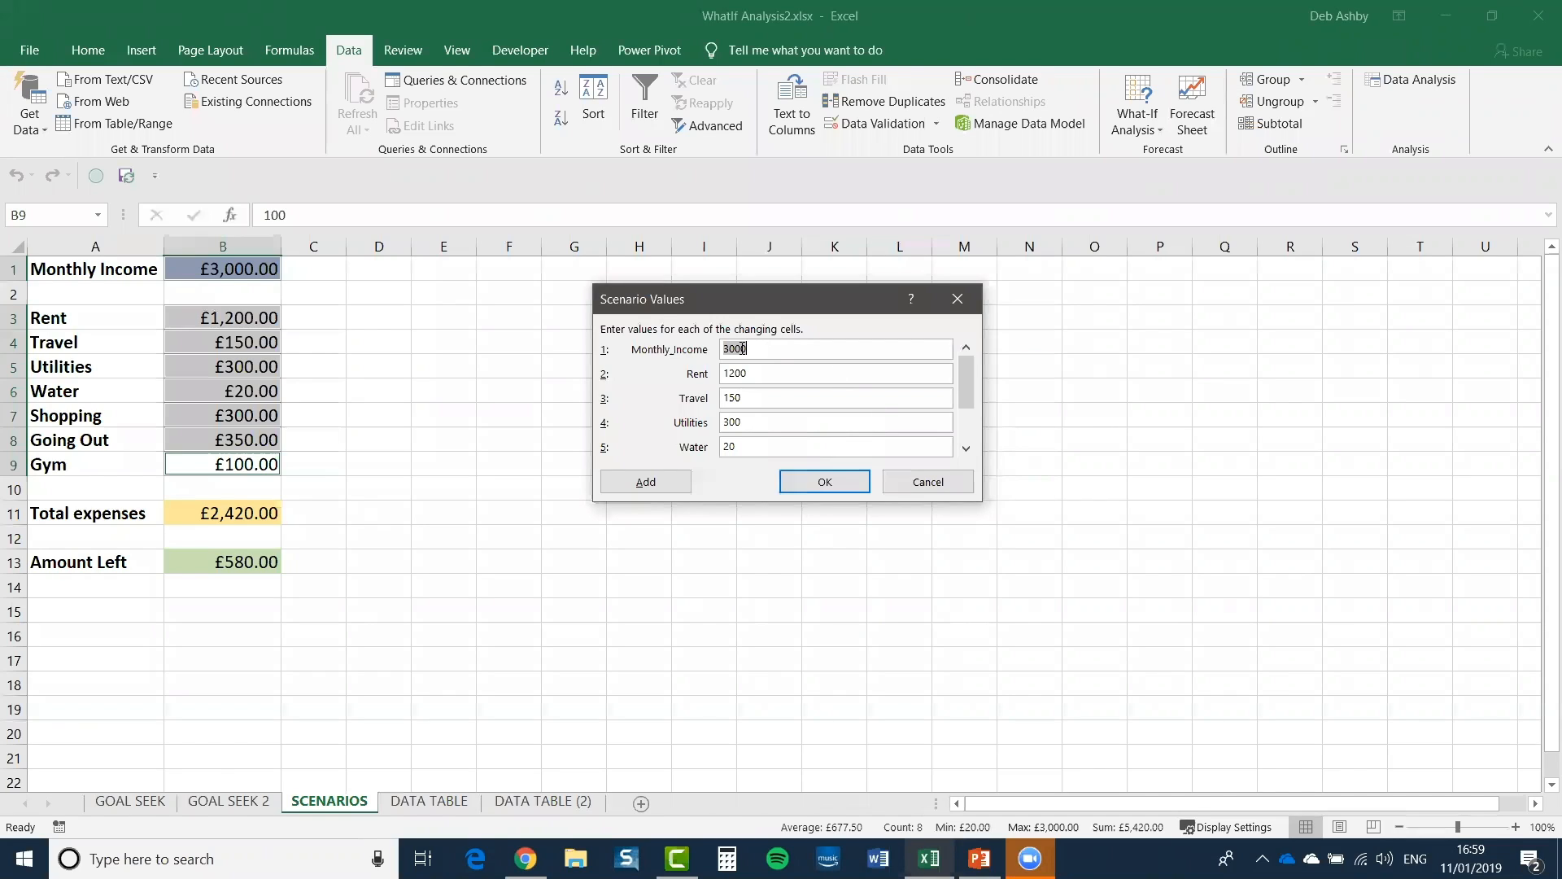
pyautogui.click(826, 482)
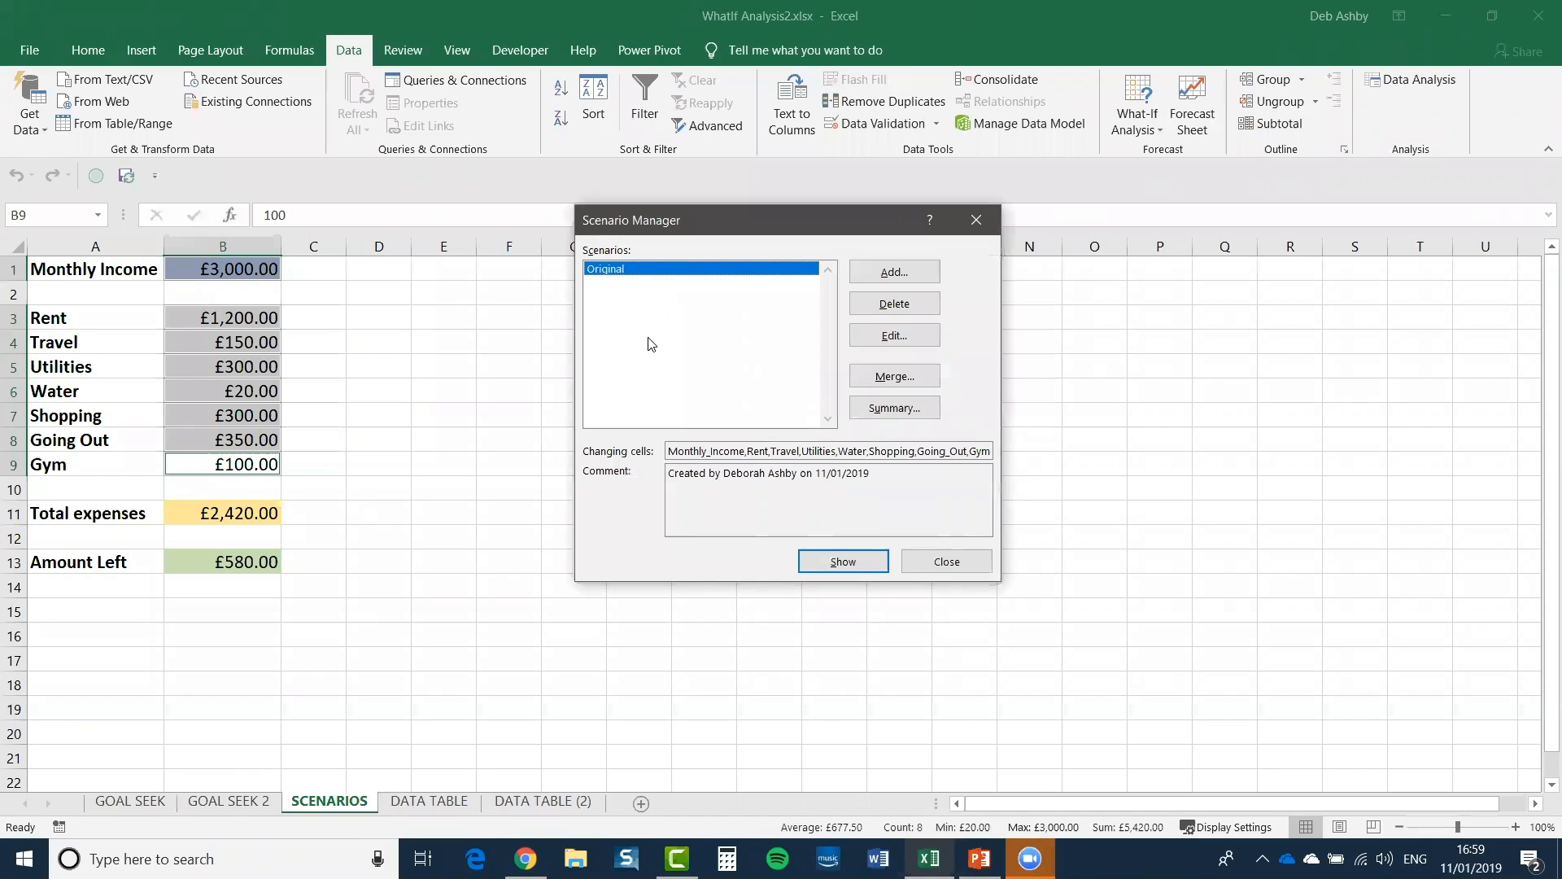
# Step: Start adding a second scenario that uses the same changing cells B1 and B3:B9
pyautogui.click(894, 272)
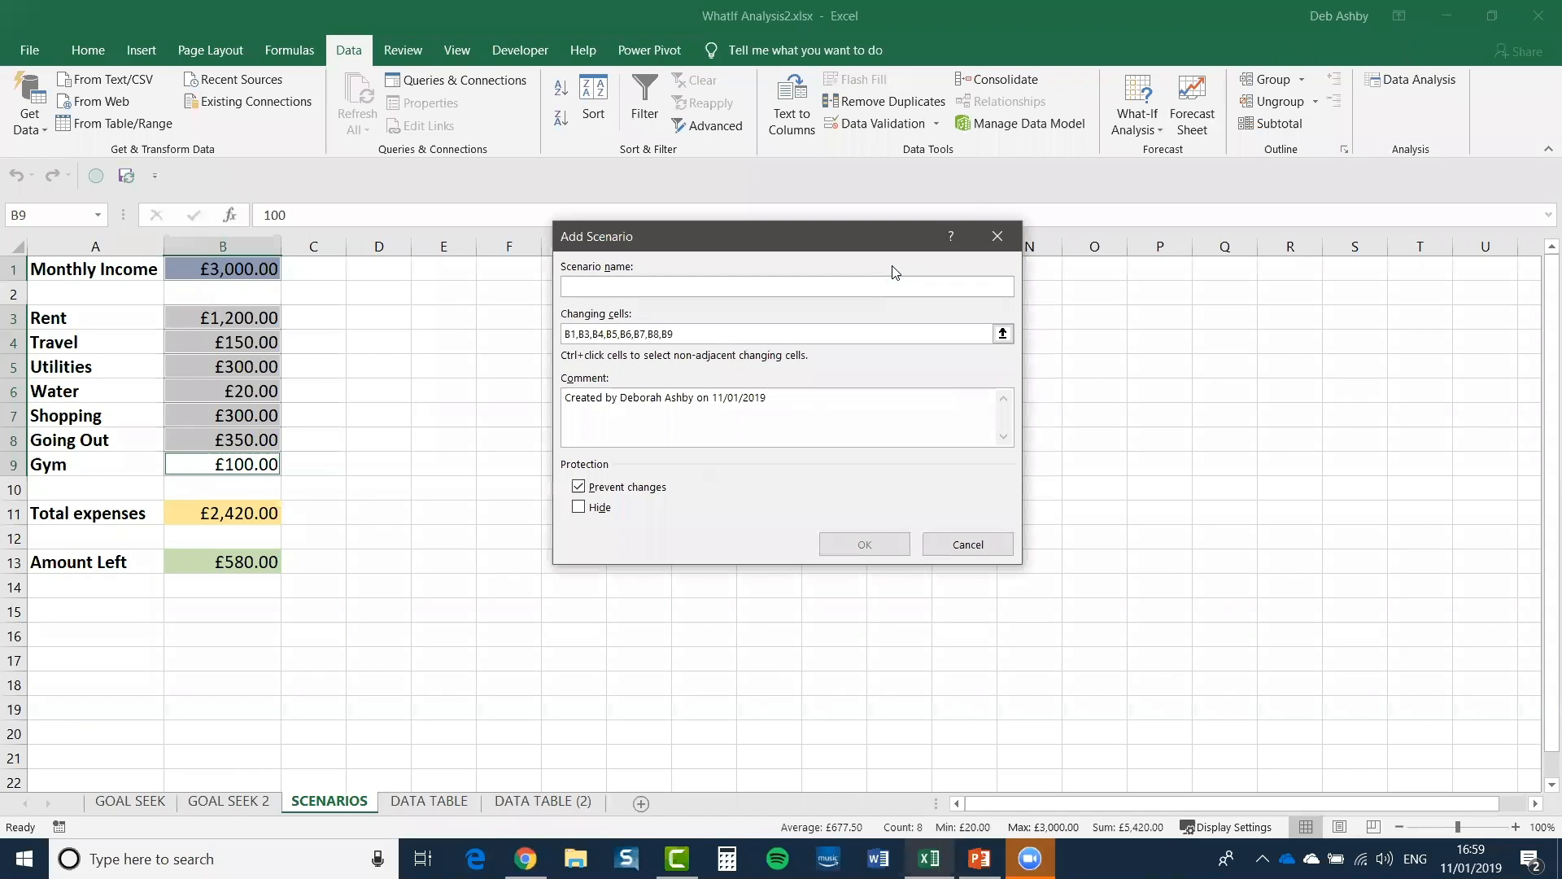
# Step: Name the new scenario Promotion and set its Monthly_Income value to 3500
pyautogui.write('Promotion')
pyautogui.click(868, 547)
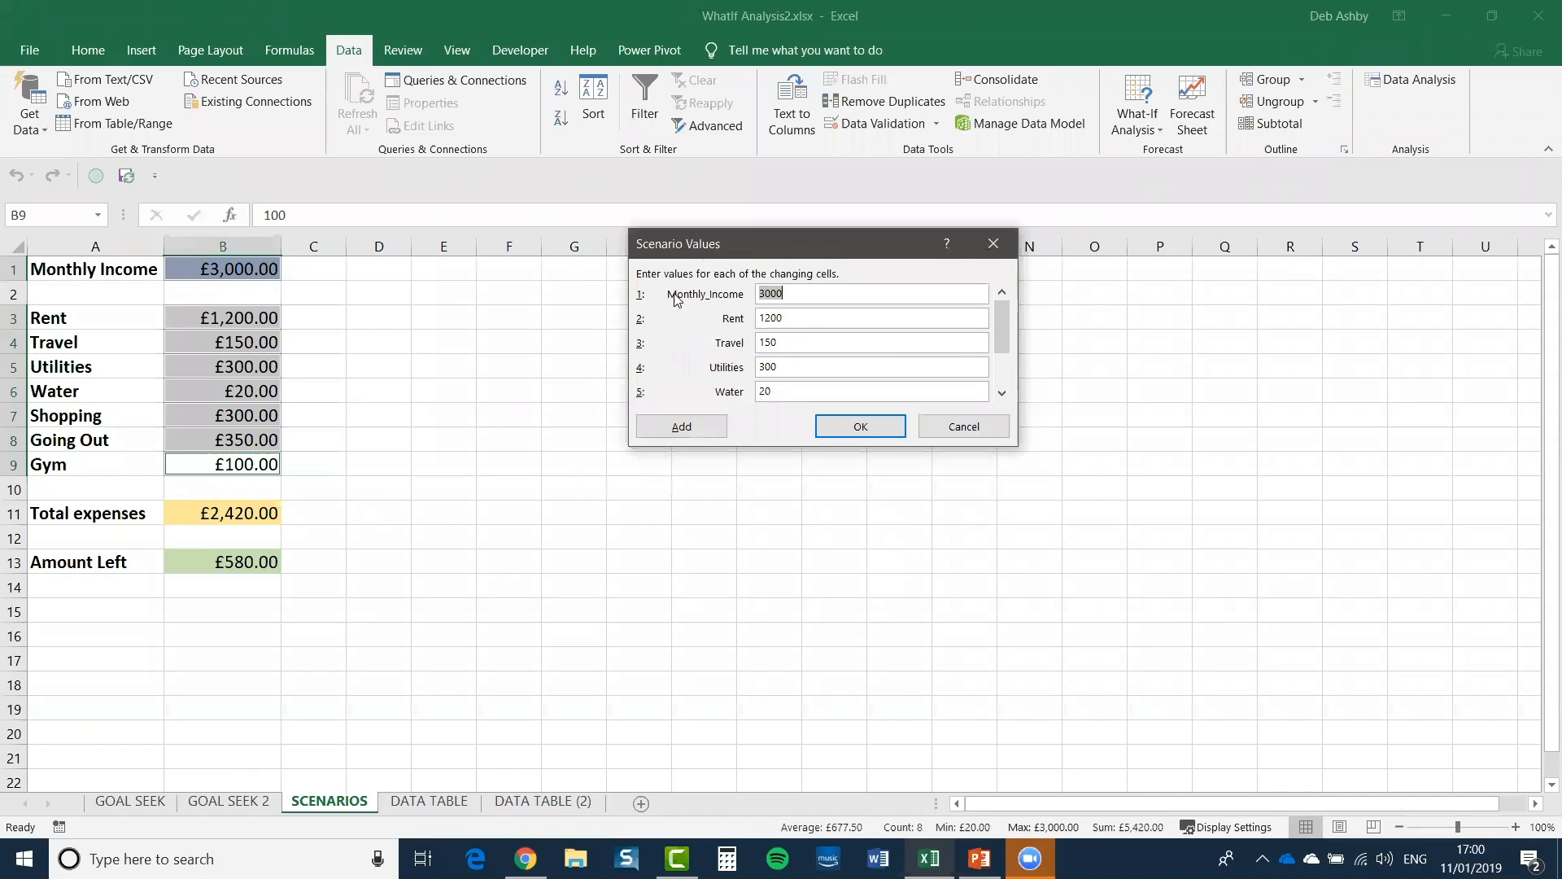
pyautogui.click(799, 293)
pyautogui.press('BackSpace')
pyautogui.press('BackSpace')
pyautogui.write('00')
pyautogui.press('BackSpace')
pyautogui.press('BackSpace')
pyautogui.write('500')
# Step: Set the Promotion scenario's Going_Out value to 400 and save the scenario
pyautogui.scroll(-3, 1006, 350)
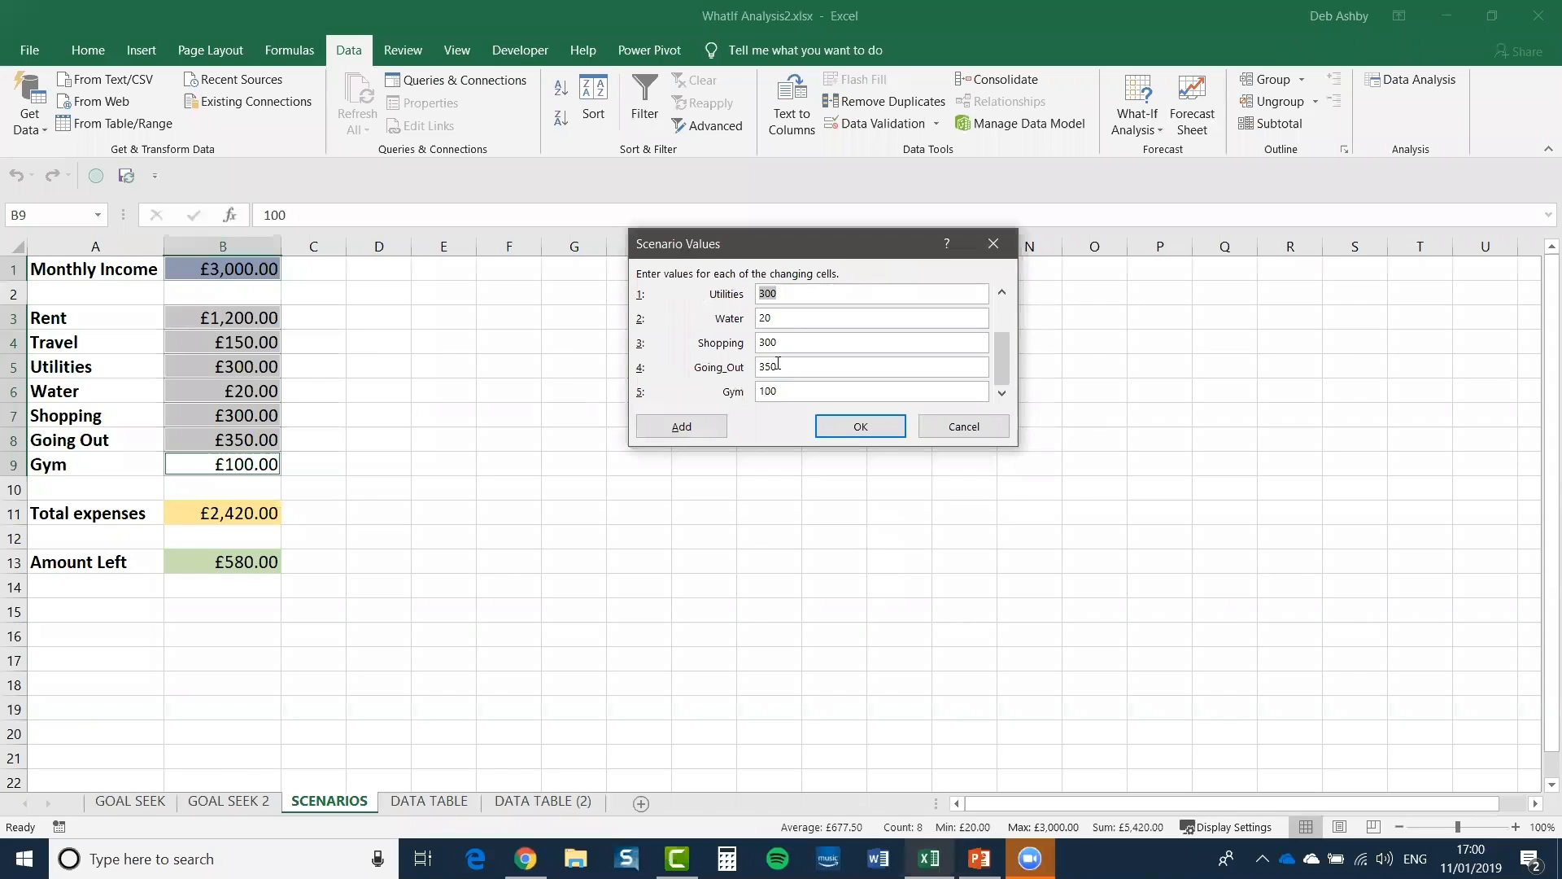
pyautogui.moveTo(778, 365); pyautogui.dragTo(758, 366)
pyautogui.write('400')
pyautogui.click(1002, 291)
pyautogui.scroll(-1, 1006, 368)
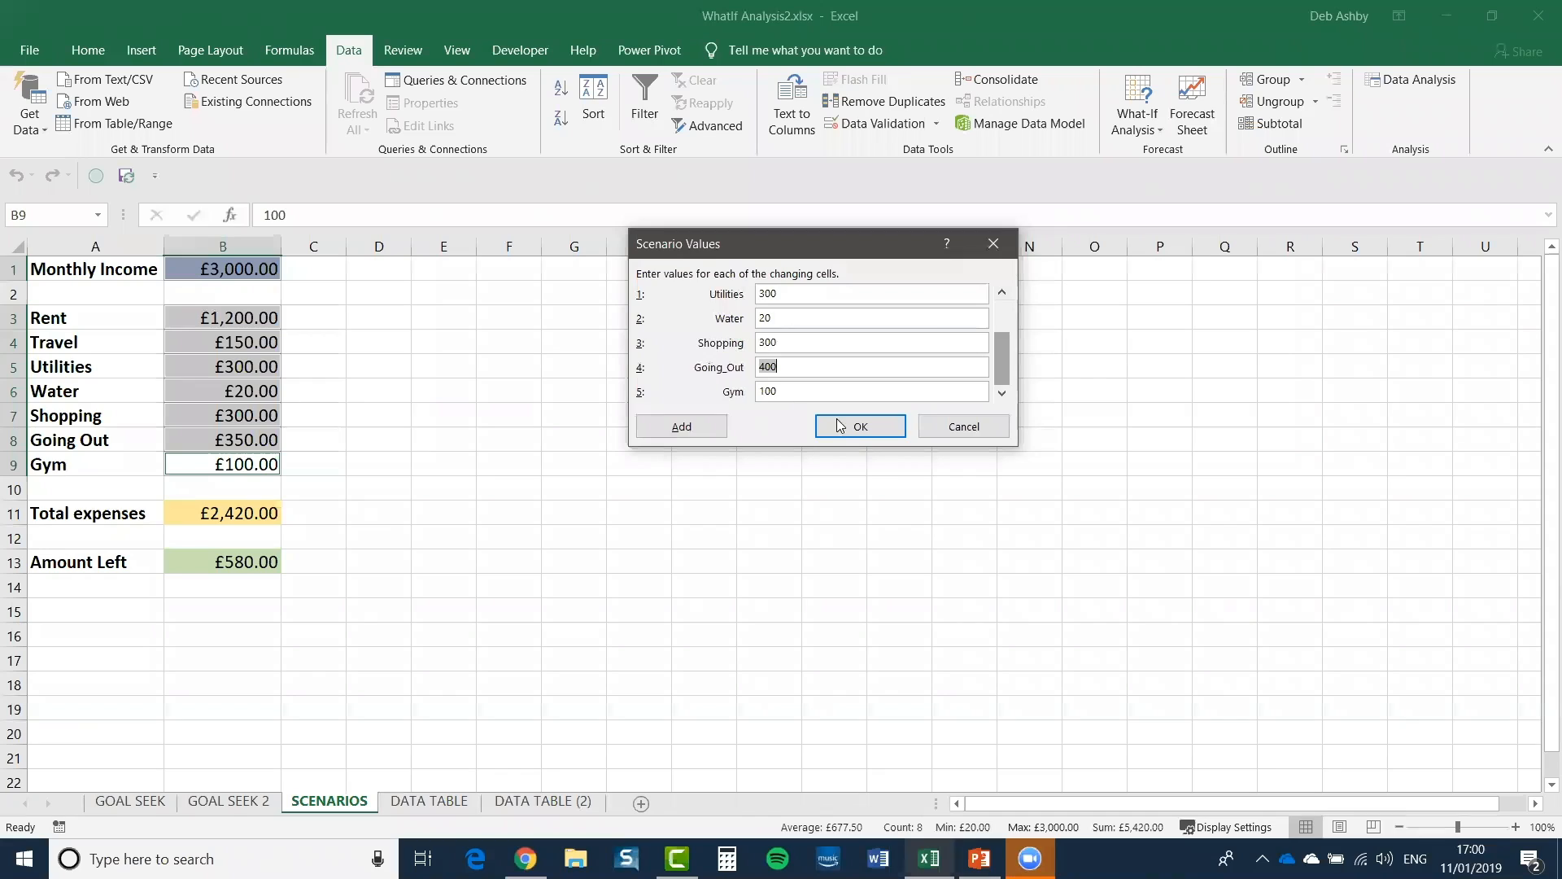
pyautogui.click(861, 428)
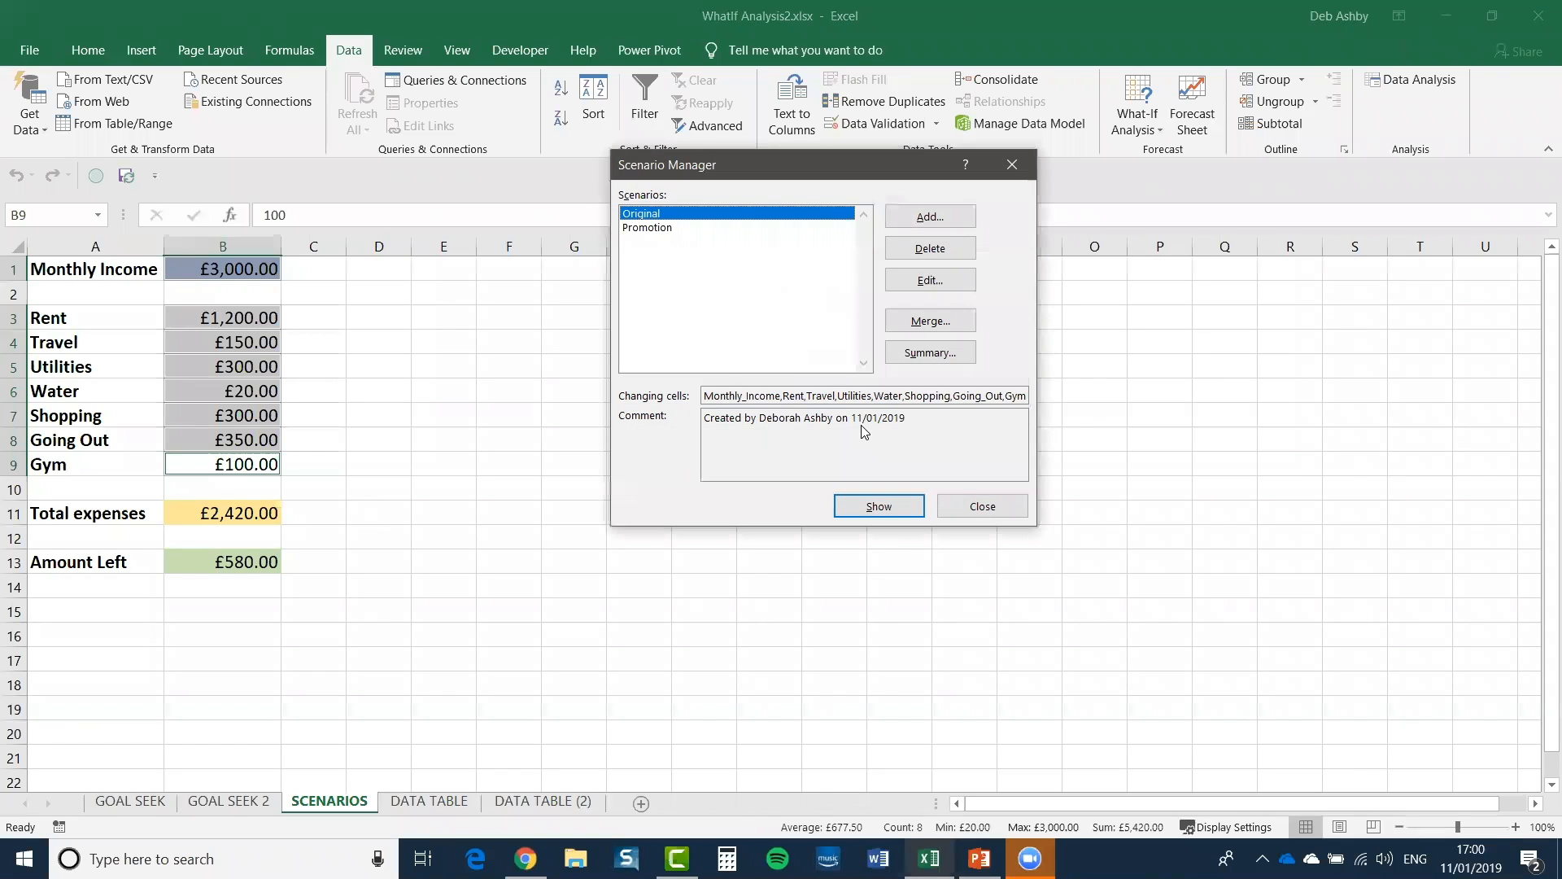
# Step: Add a scenario named New Job with the same changing cells and set its Monthly_Income value to 4500
pyautogui.click(656, 229)
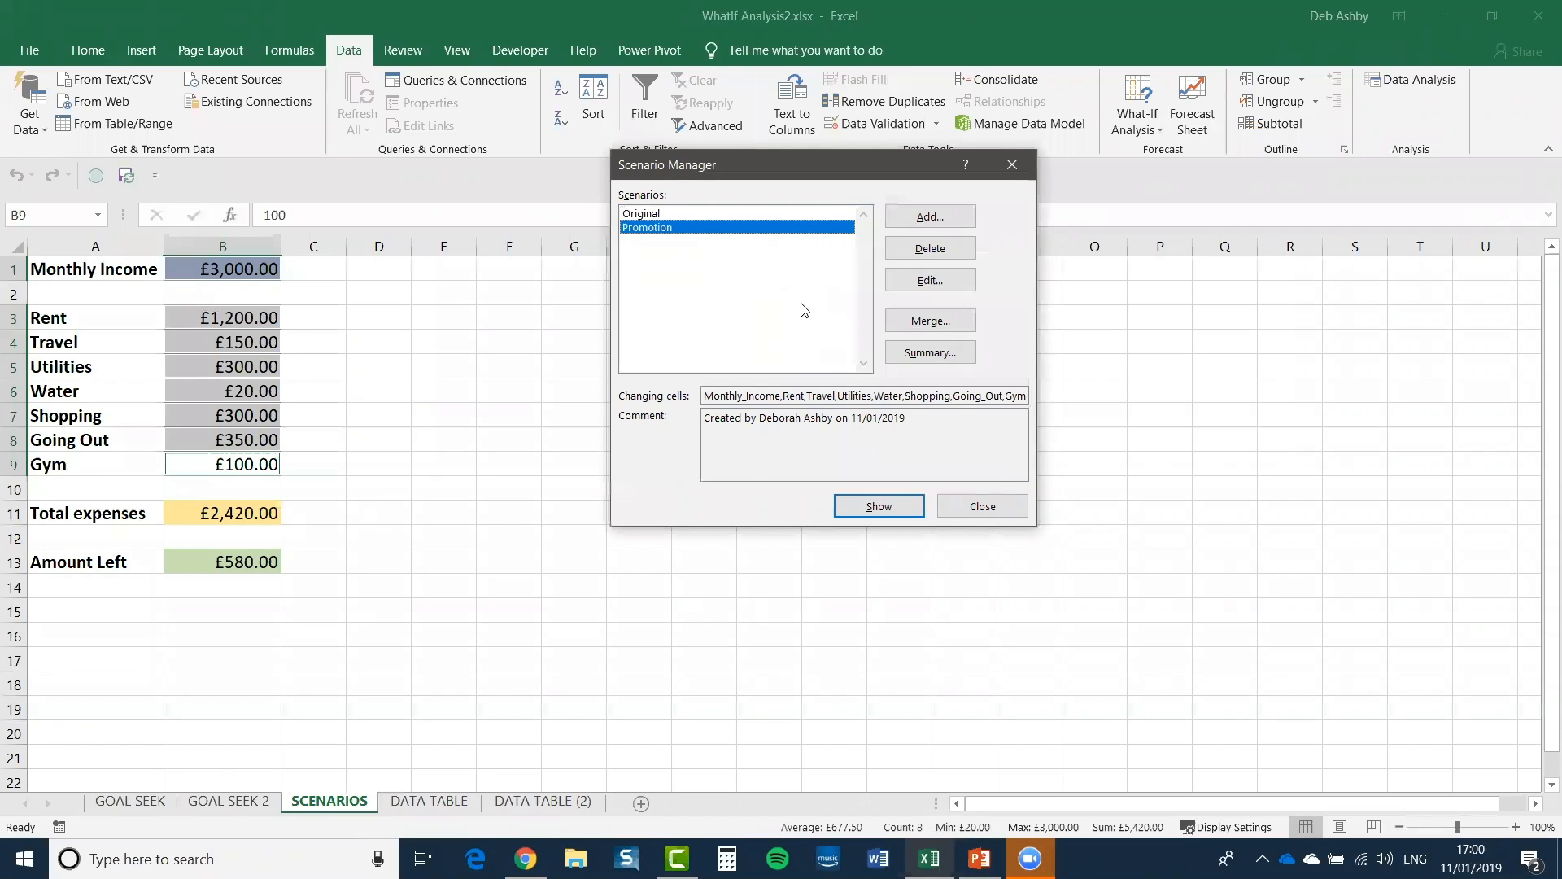
pyautogui.click(932, 220)
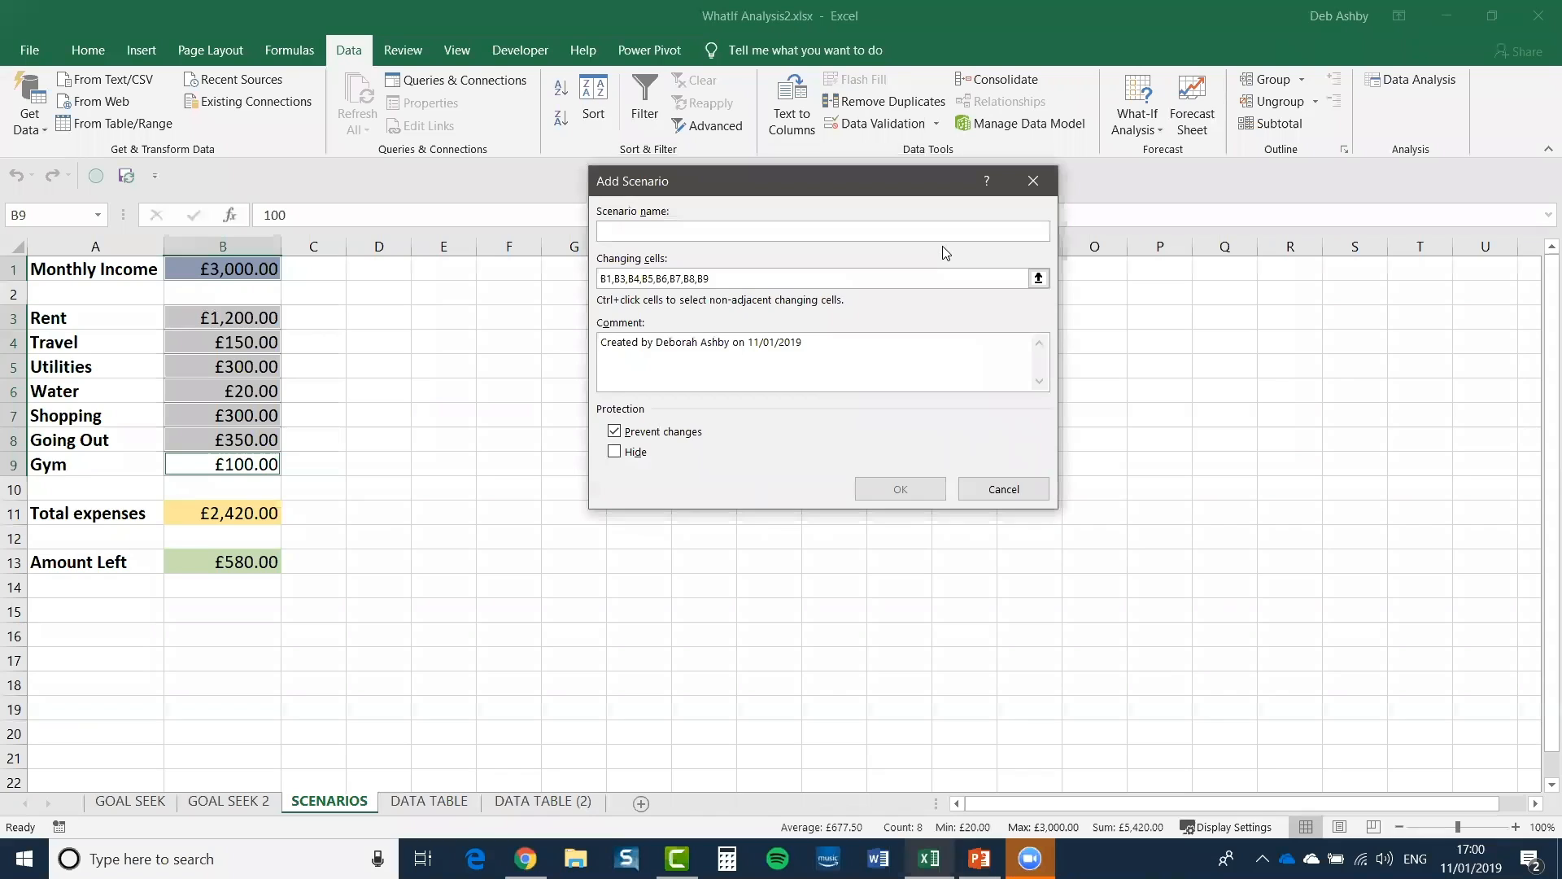
pyautogui.write('New Job')
pyautogui.click(901, 490)
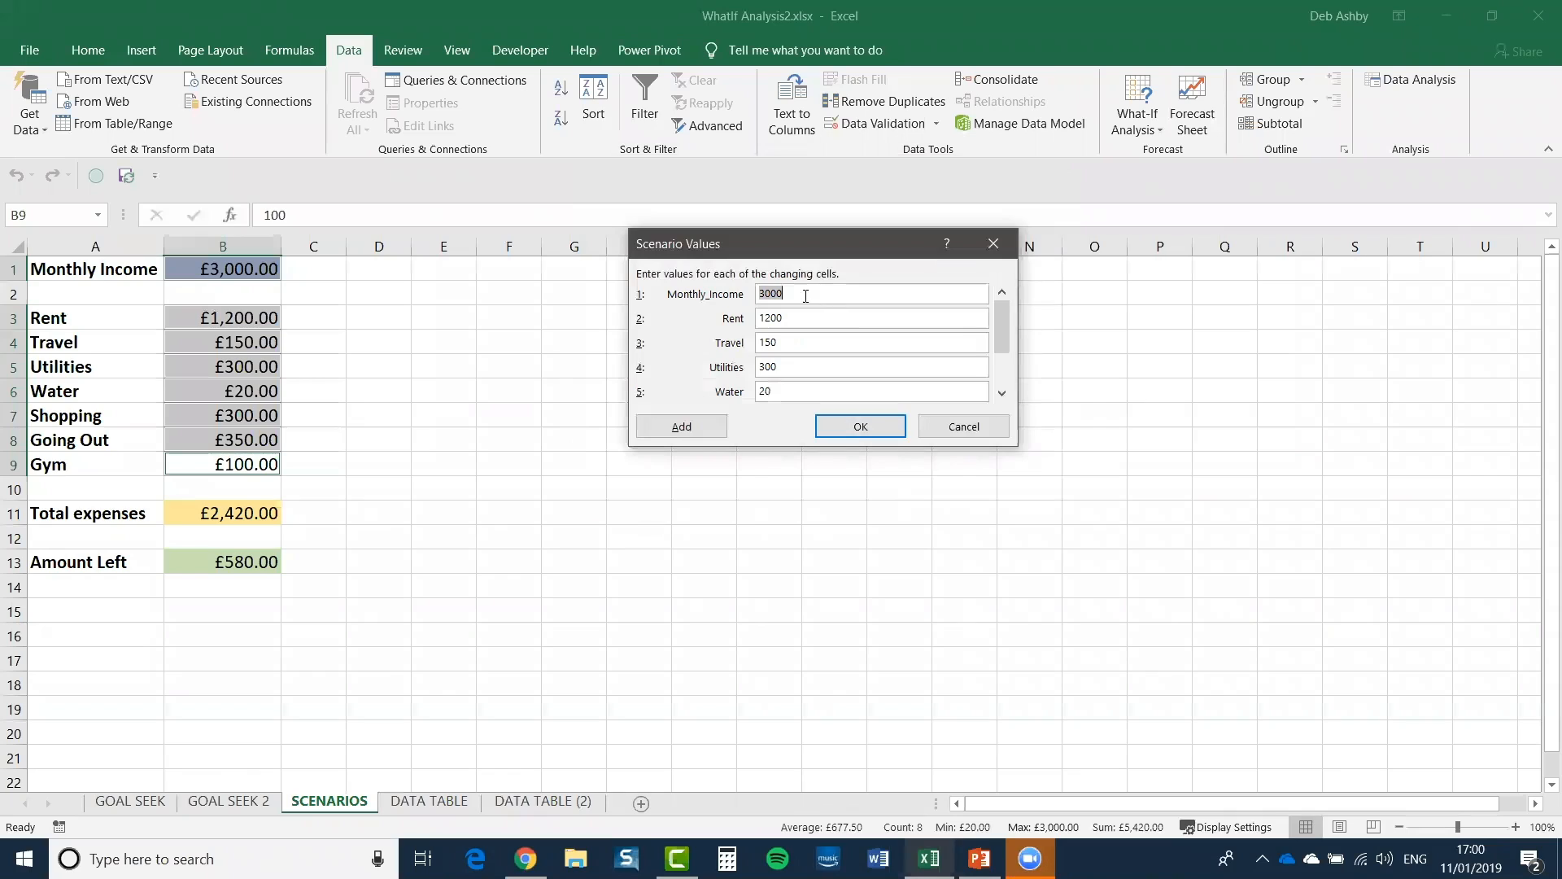
pyautogui.moveTo(788, 293); pyautogui.dragTo(731, 292)
pyautogui.write('4500')
# Step: Set Travel to 200 and Going_Out to 400 in the New Job scenario, and save it
pyautogui.click(786, 345)
pyautogui.moveTo(786, 343); pyautogui.dragTo(718, 341)
pyautogui.write('200')
pyautogui.moveTo(1002, 329); pyautogui.dragTo(1003, 370)
pyautogui.click(793, 367)
pyautogui.moveTo(793, 366); pyautogui.dragTo(760, 368)
pyautogui.write('400')
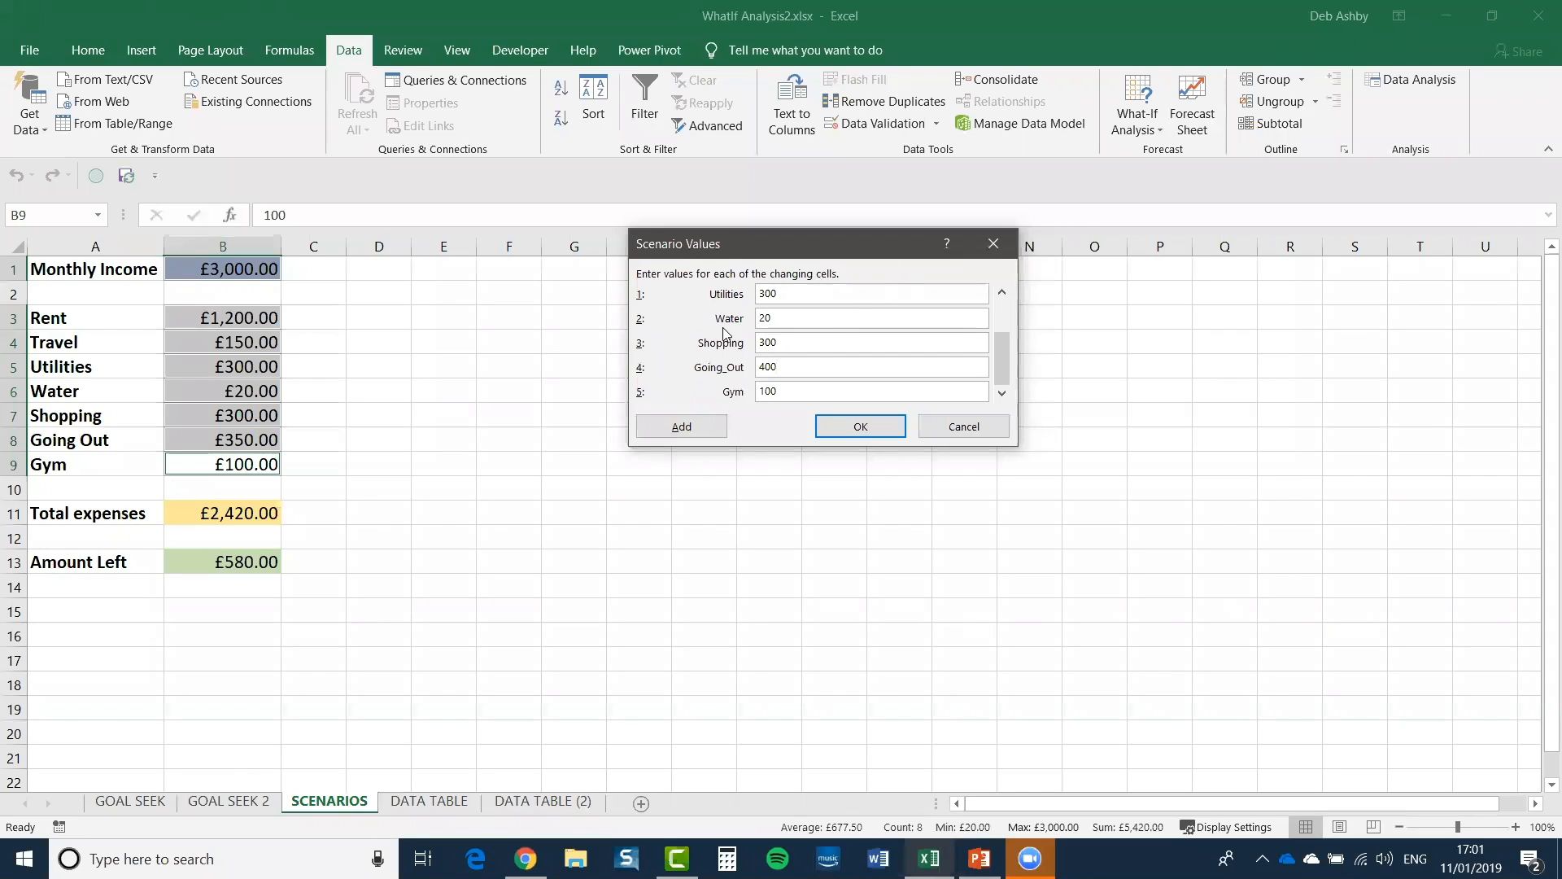
pyautogui.click(863, 425)
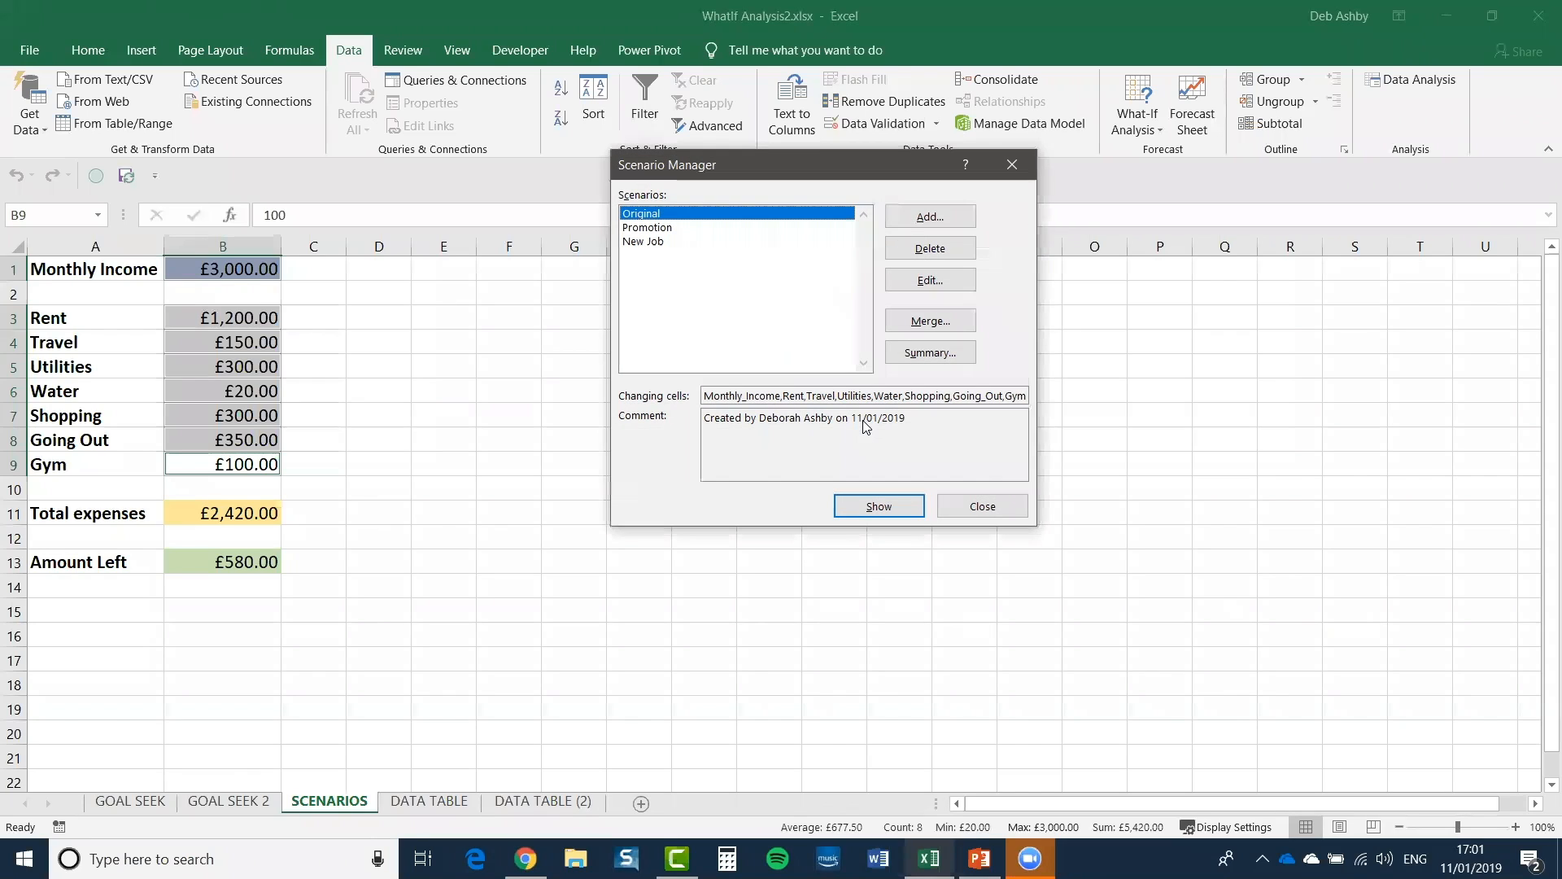
# Step: Show the Promotion and Original scenarios in the budget for comparison, ending with the New Job scenario applied
pyautogui.moveTo(840, 161); pyautogui.dragTo(712, 199)
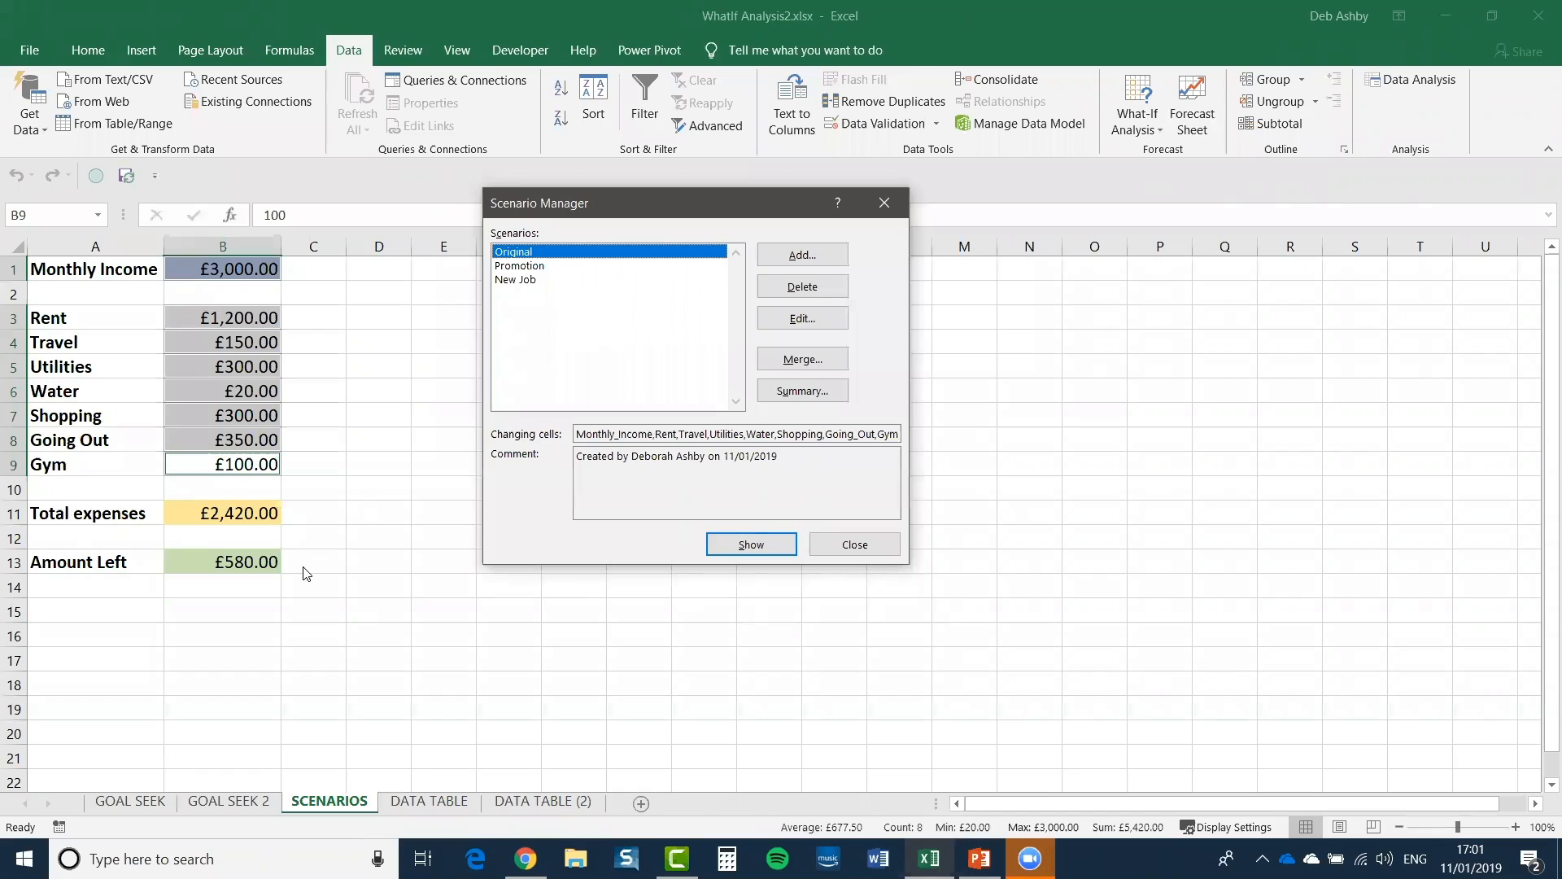
pyautogui.click(525, 267)
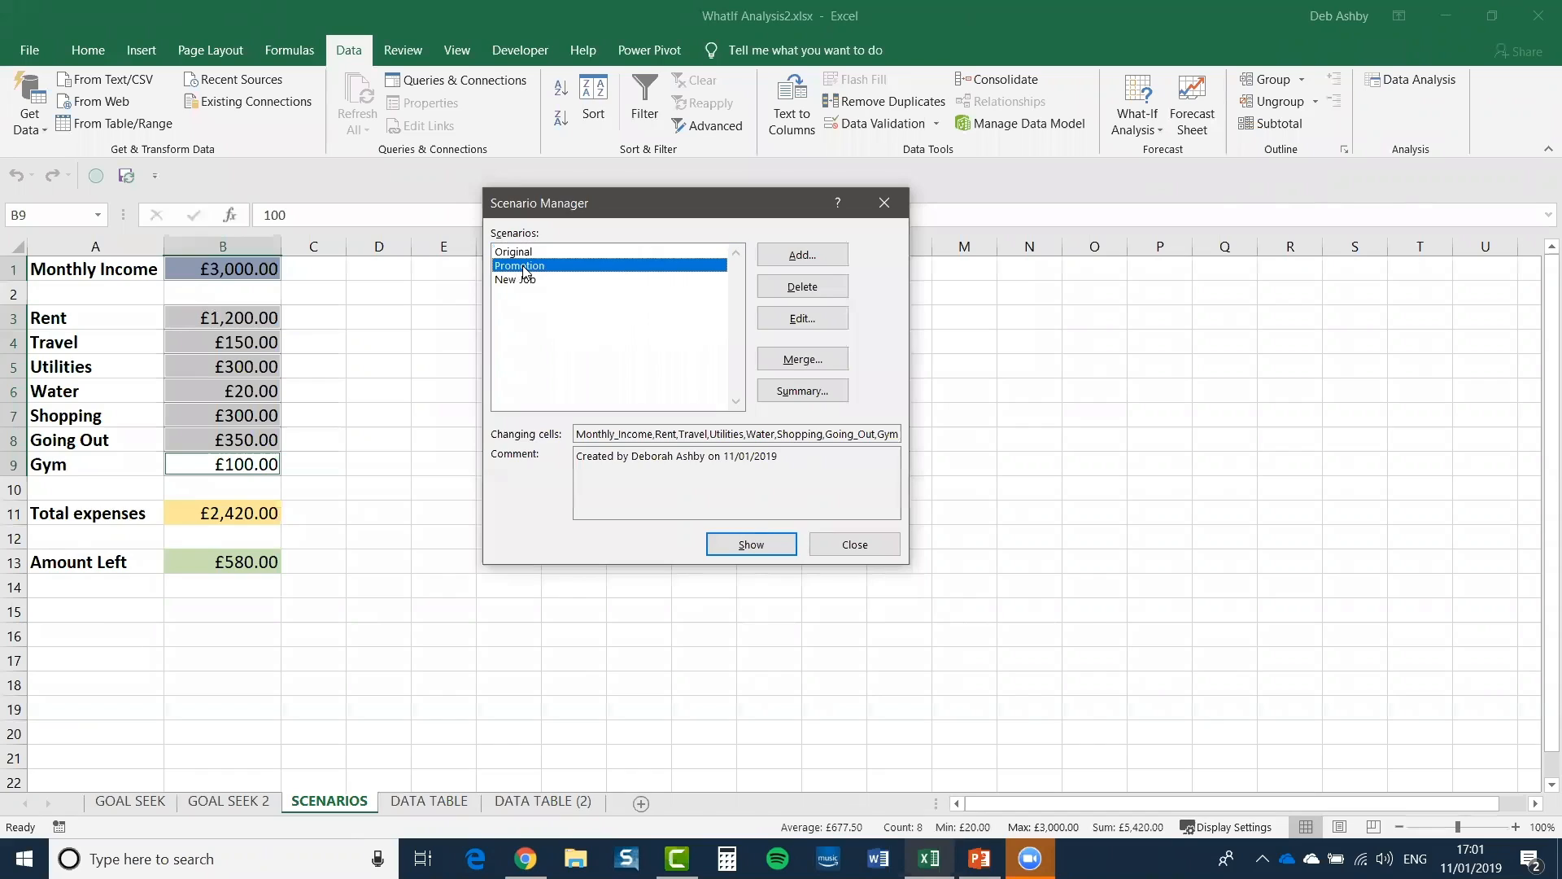
pyautogui.click(750, 545)
pyautogui.click(540, 251)
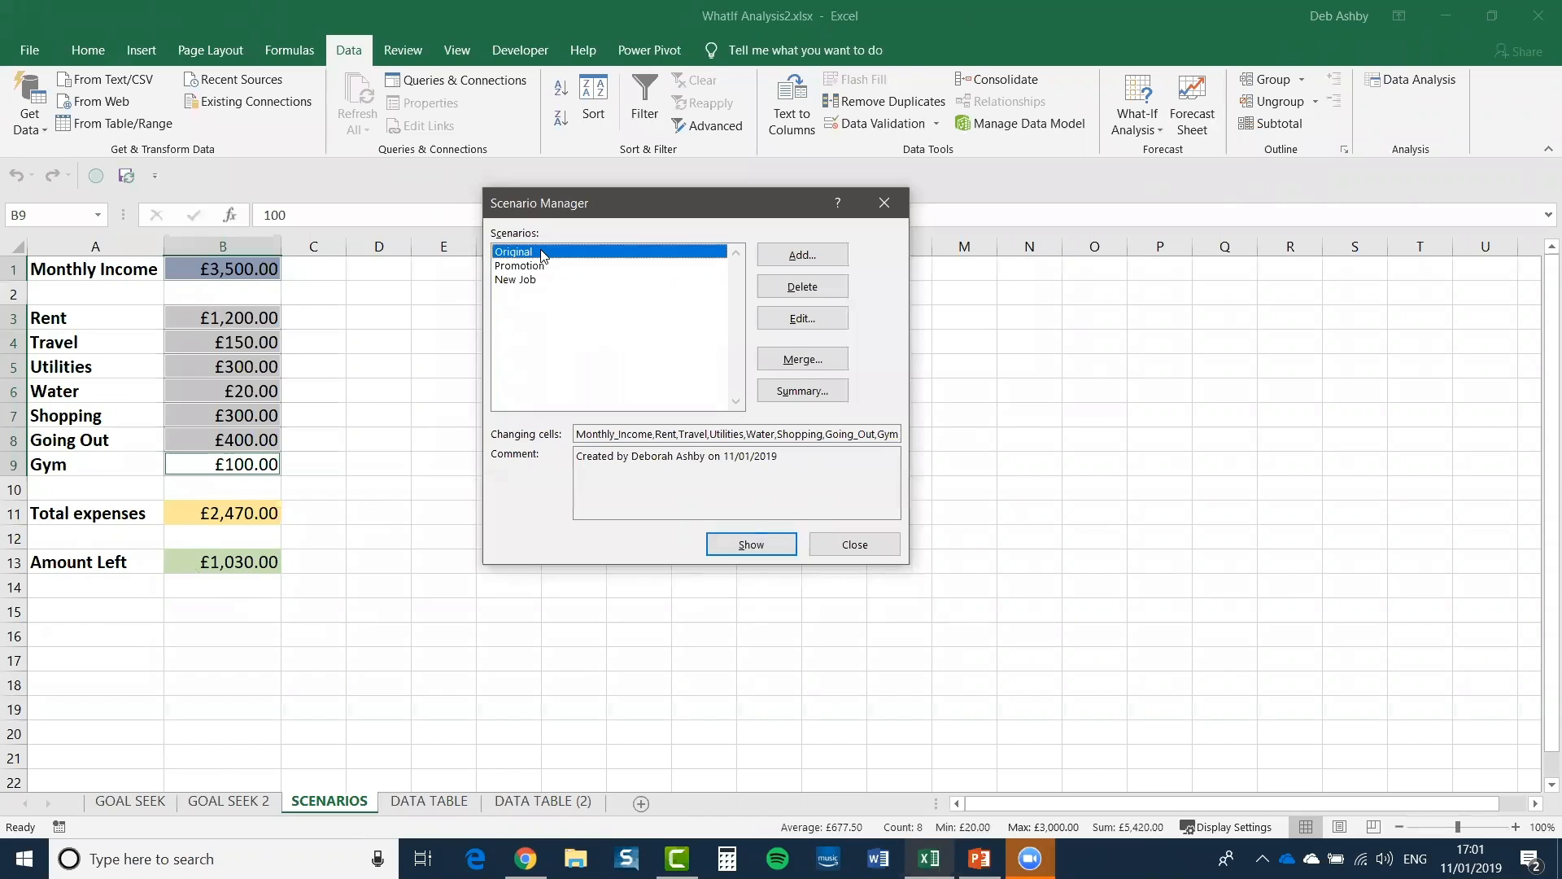
pyautogui.click(756, 550)
pyautogui.click(514, 280)
pyautogui.click(760, 547)
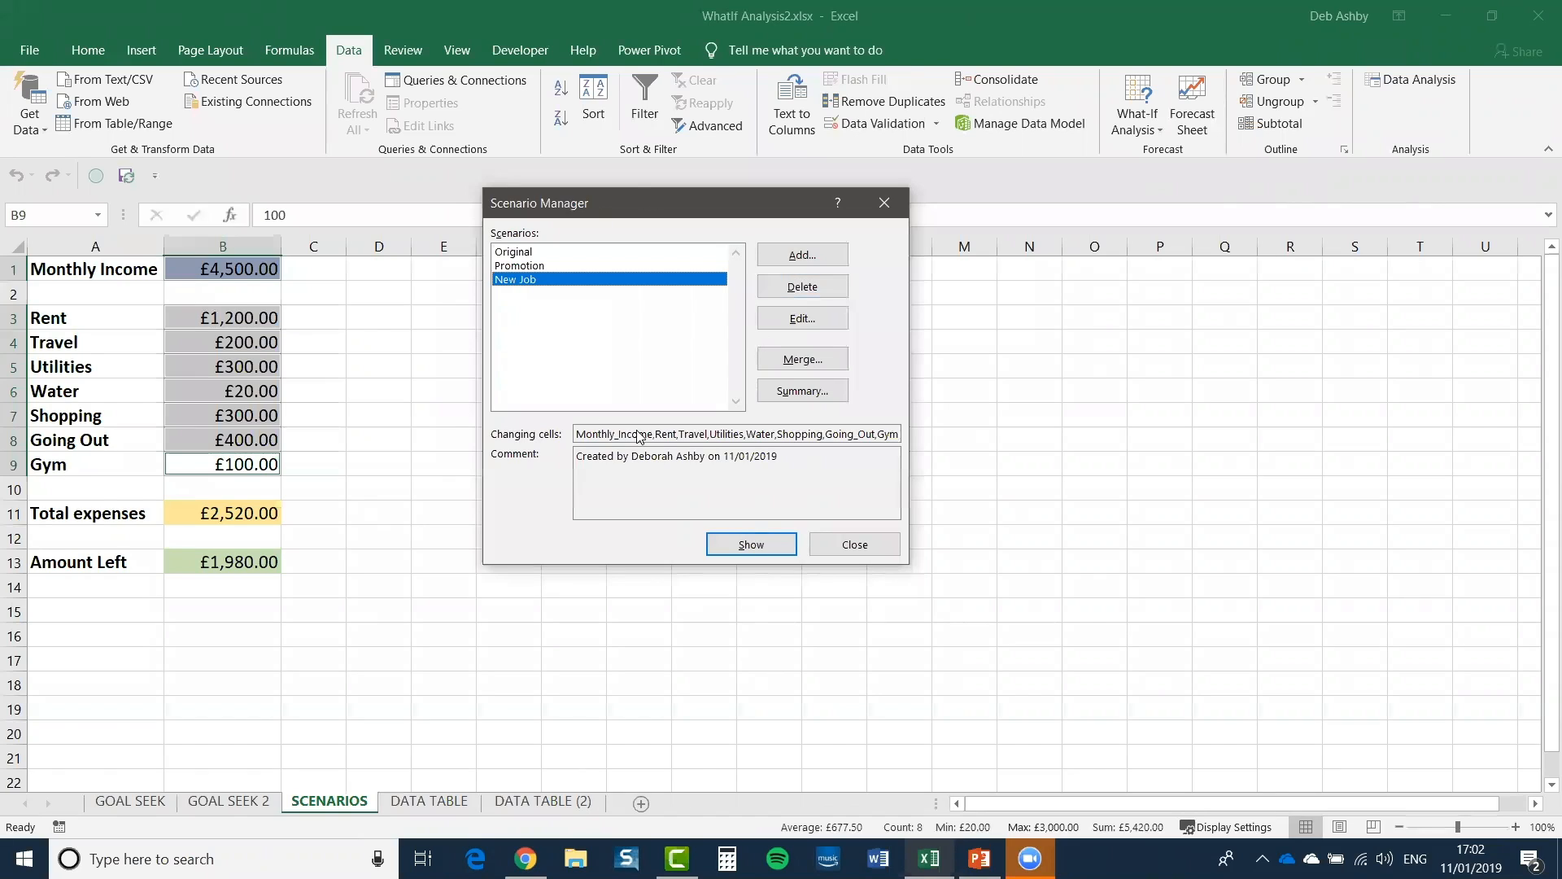
# Step: Create a scenario summary report with result cell B13 and compare the Monthly_Income and result rows across the scenarios
pyautogui.click(803, 392)
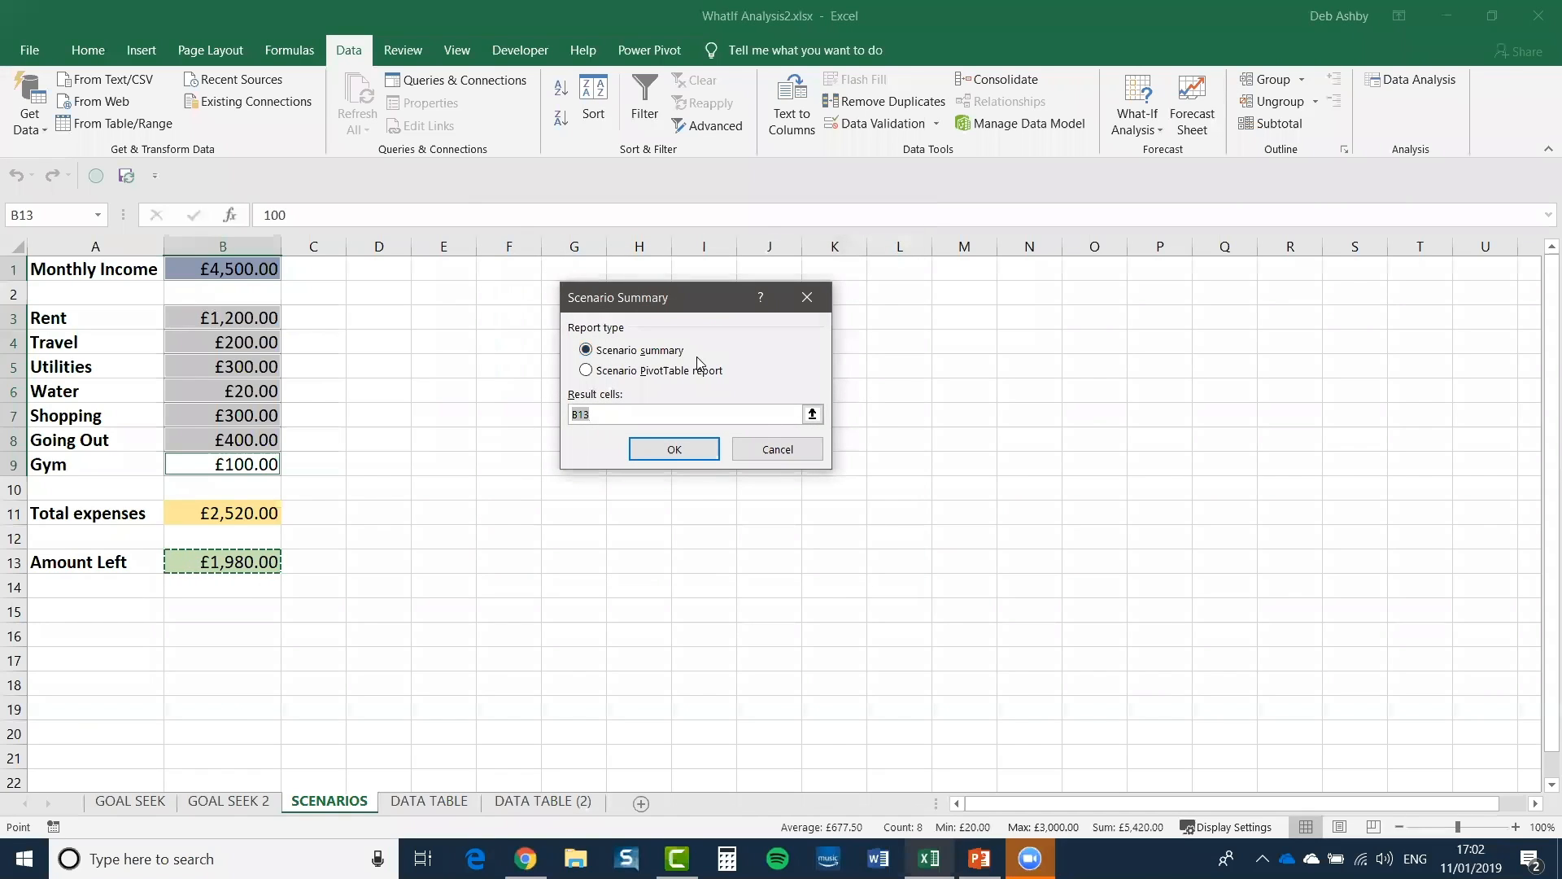
pyautogui.click(674, 449)
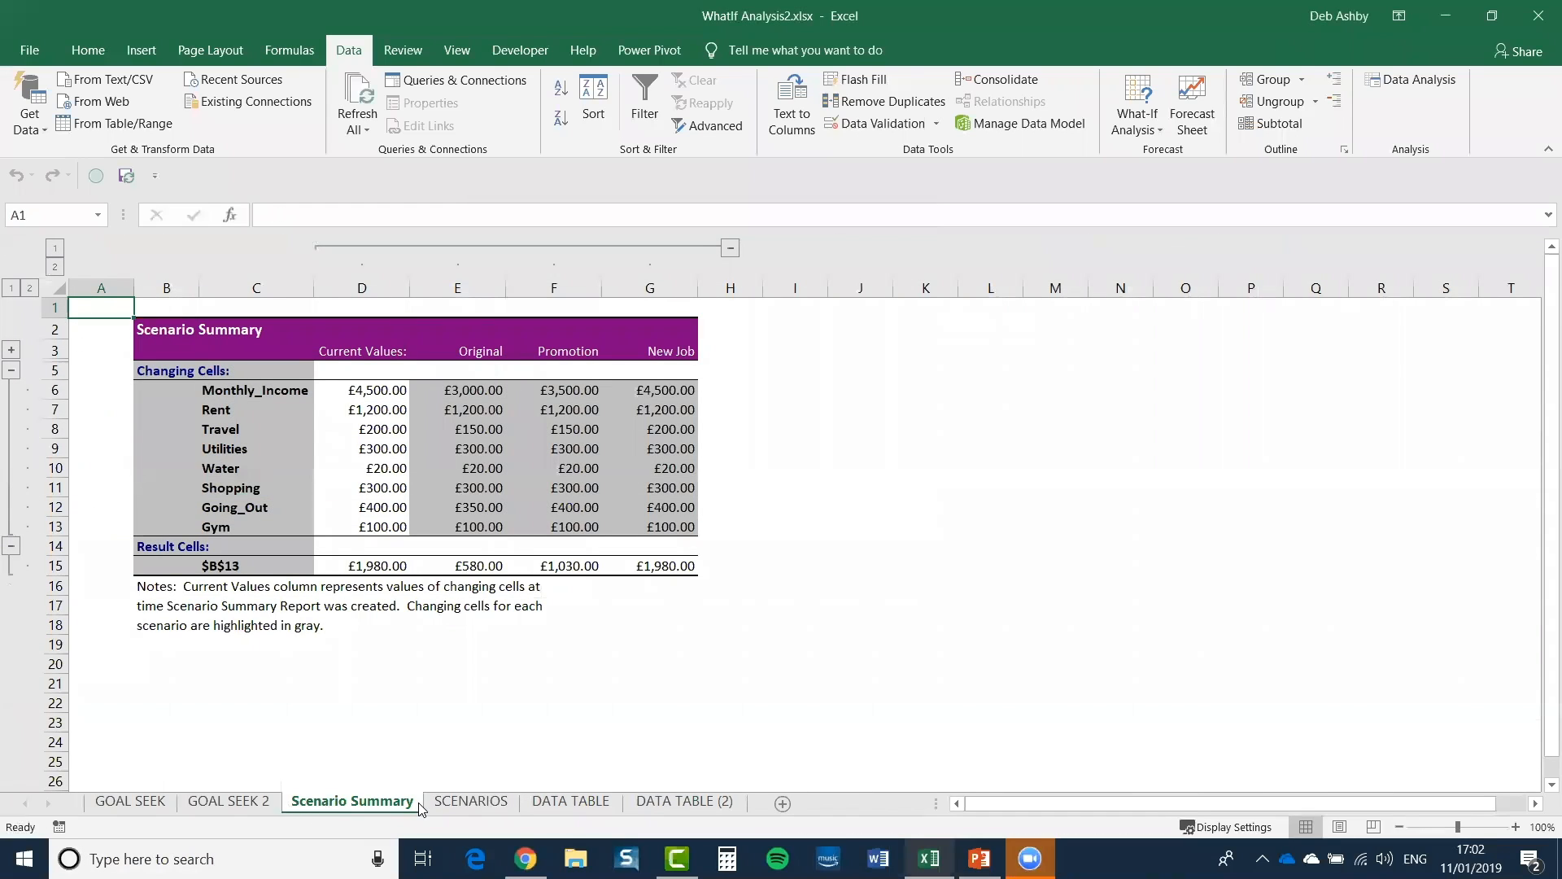
pyautogui.click(378, 393)
pyautogui.click(477, 393)
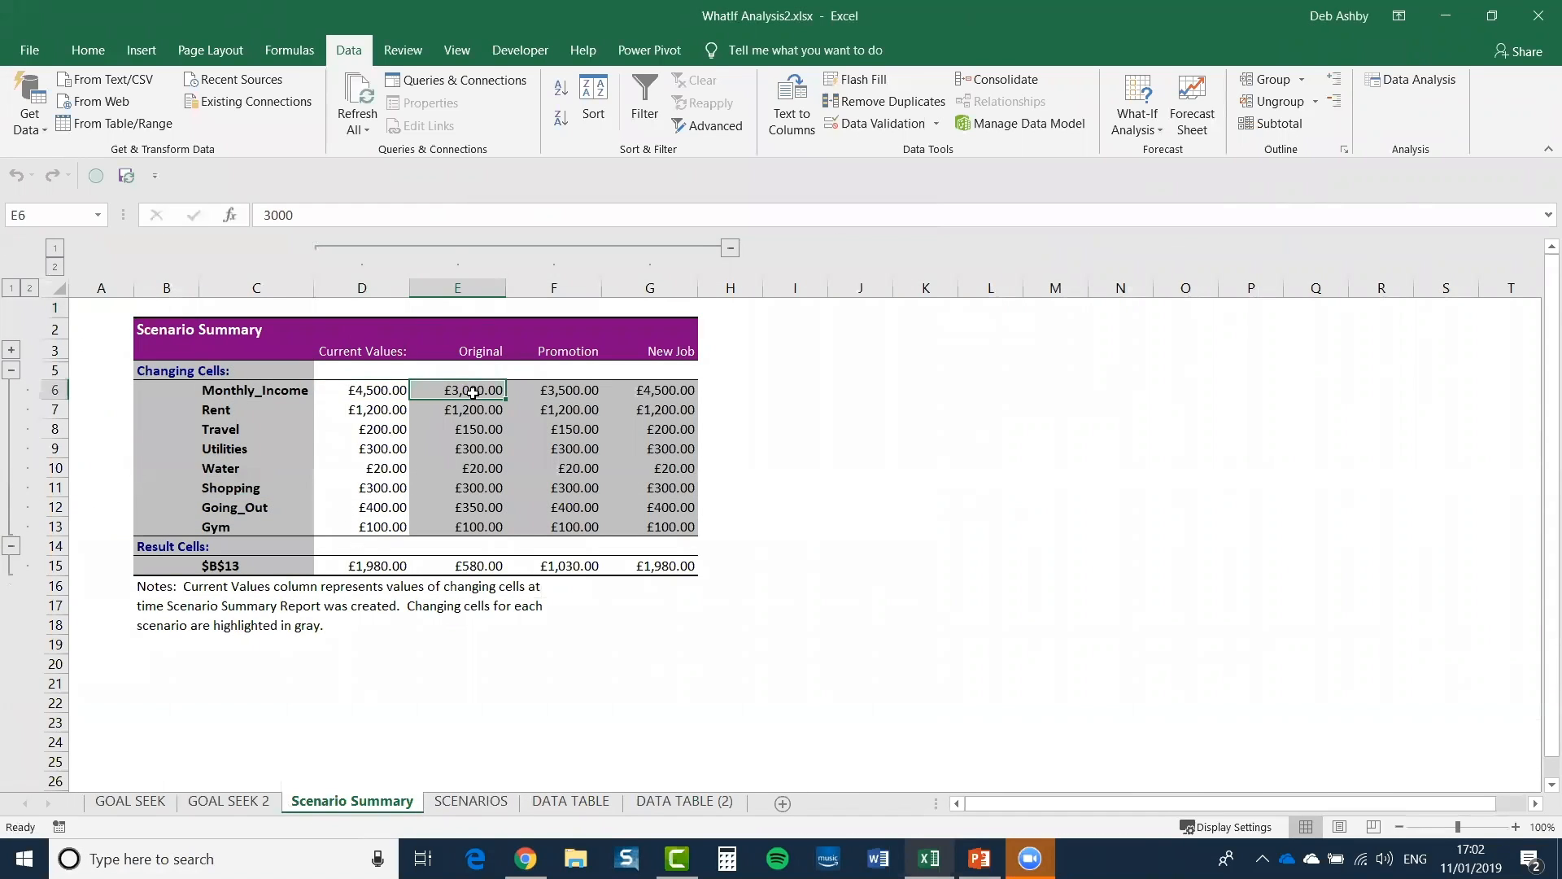
pyautogui.click(544, 395)
pyautogui.click(662, 388)
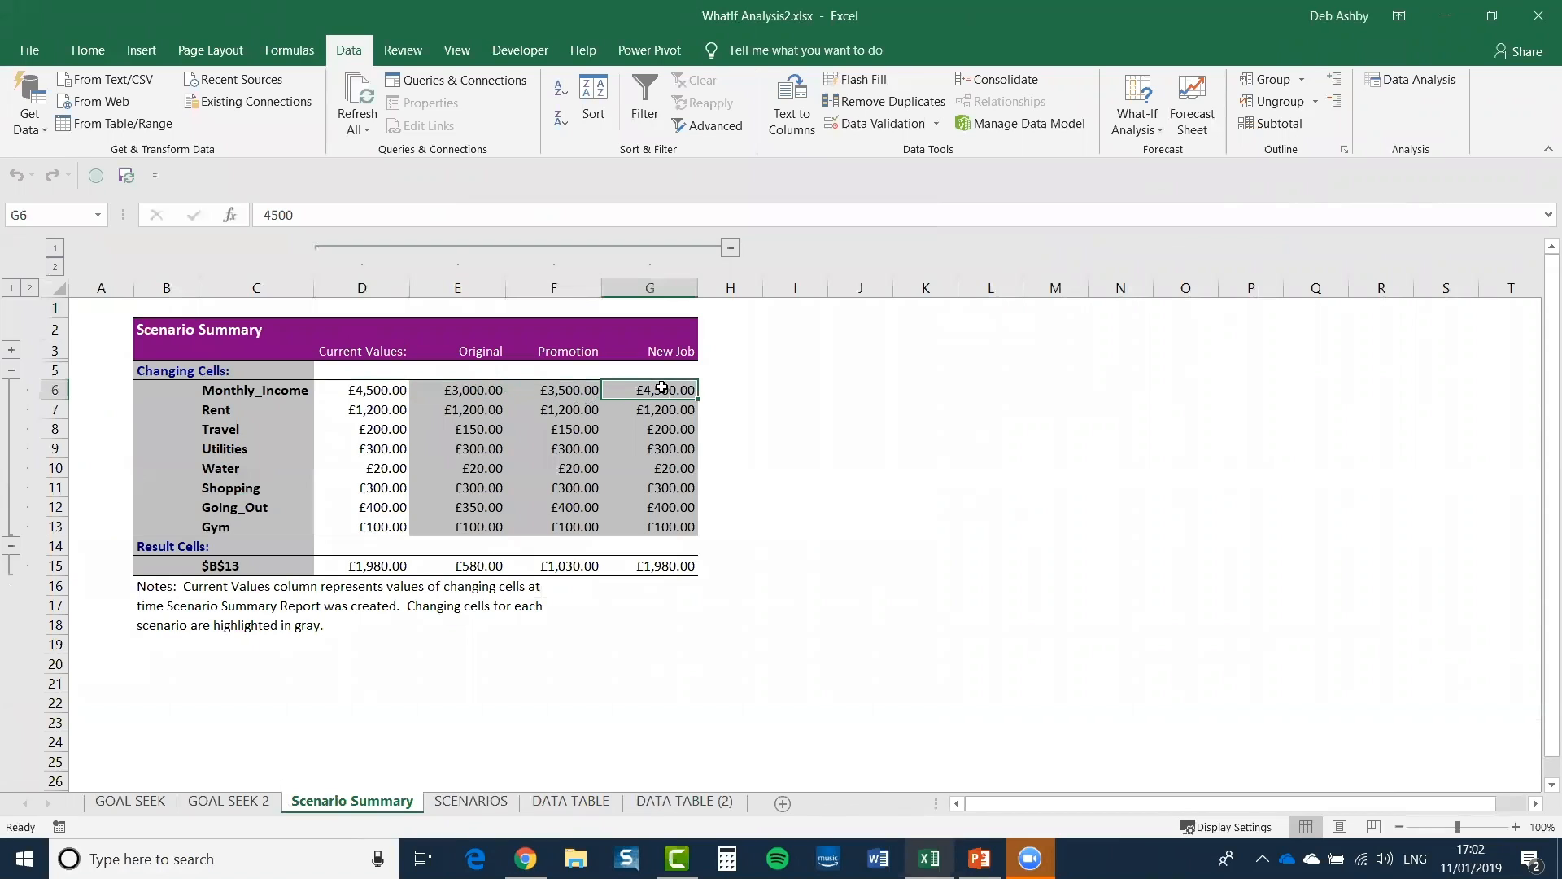
pyautogui.click(368, 566)
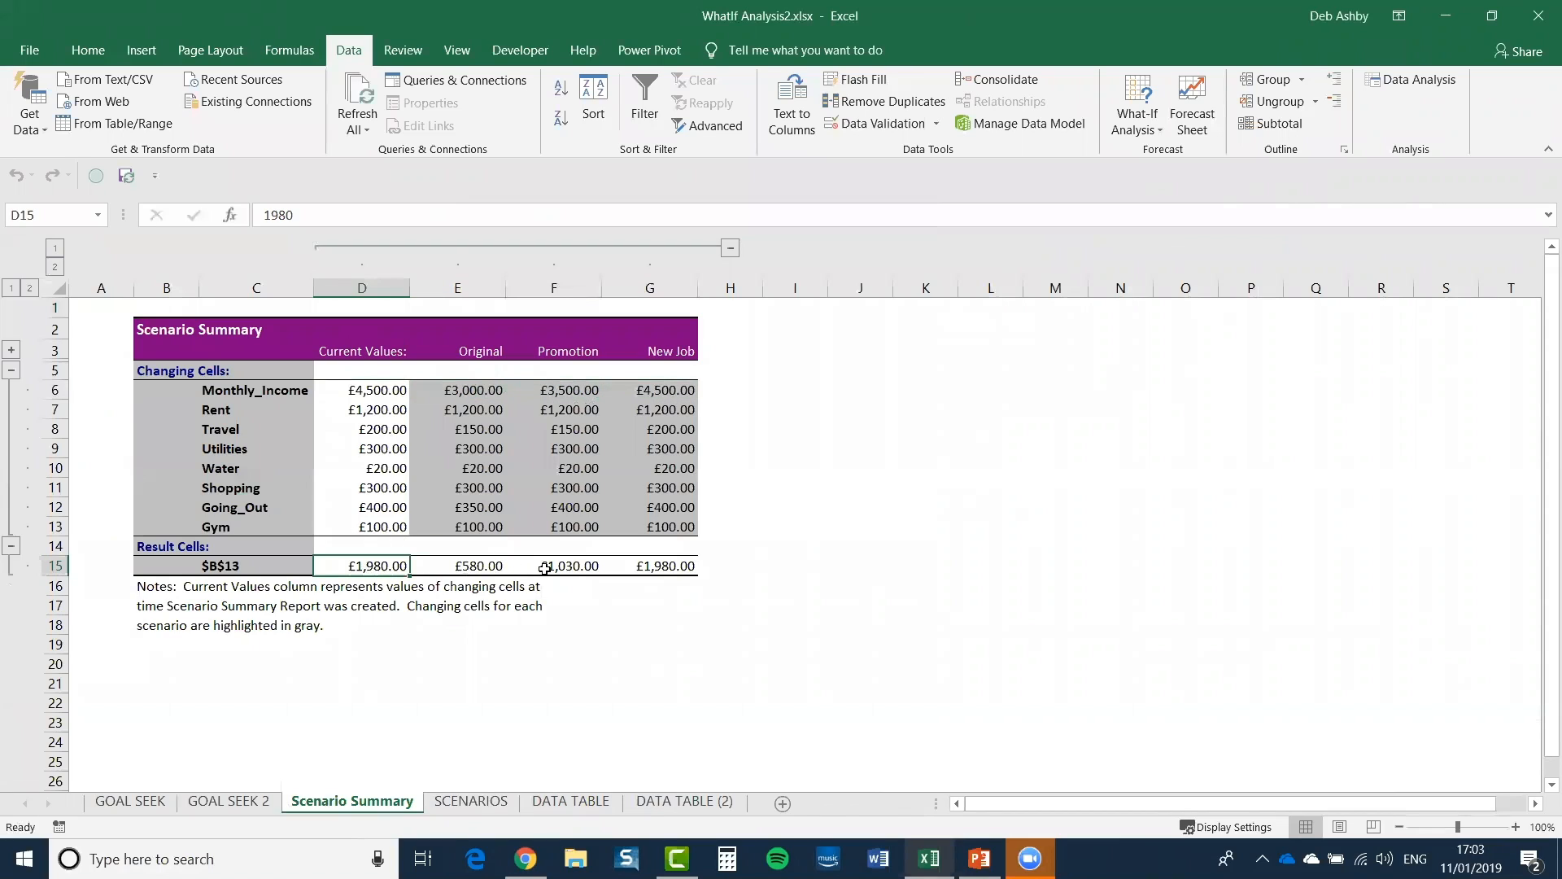
pyautogui.click(501, 566)
pyautogui.click(551, 566)
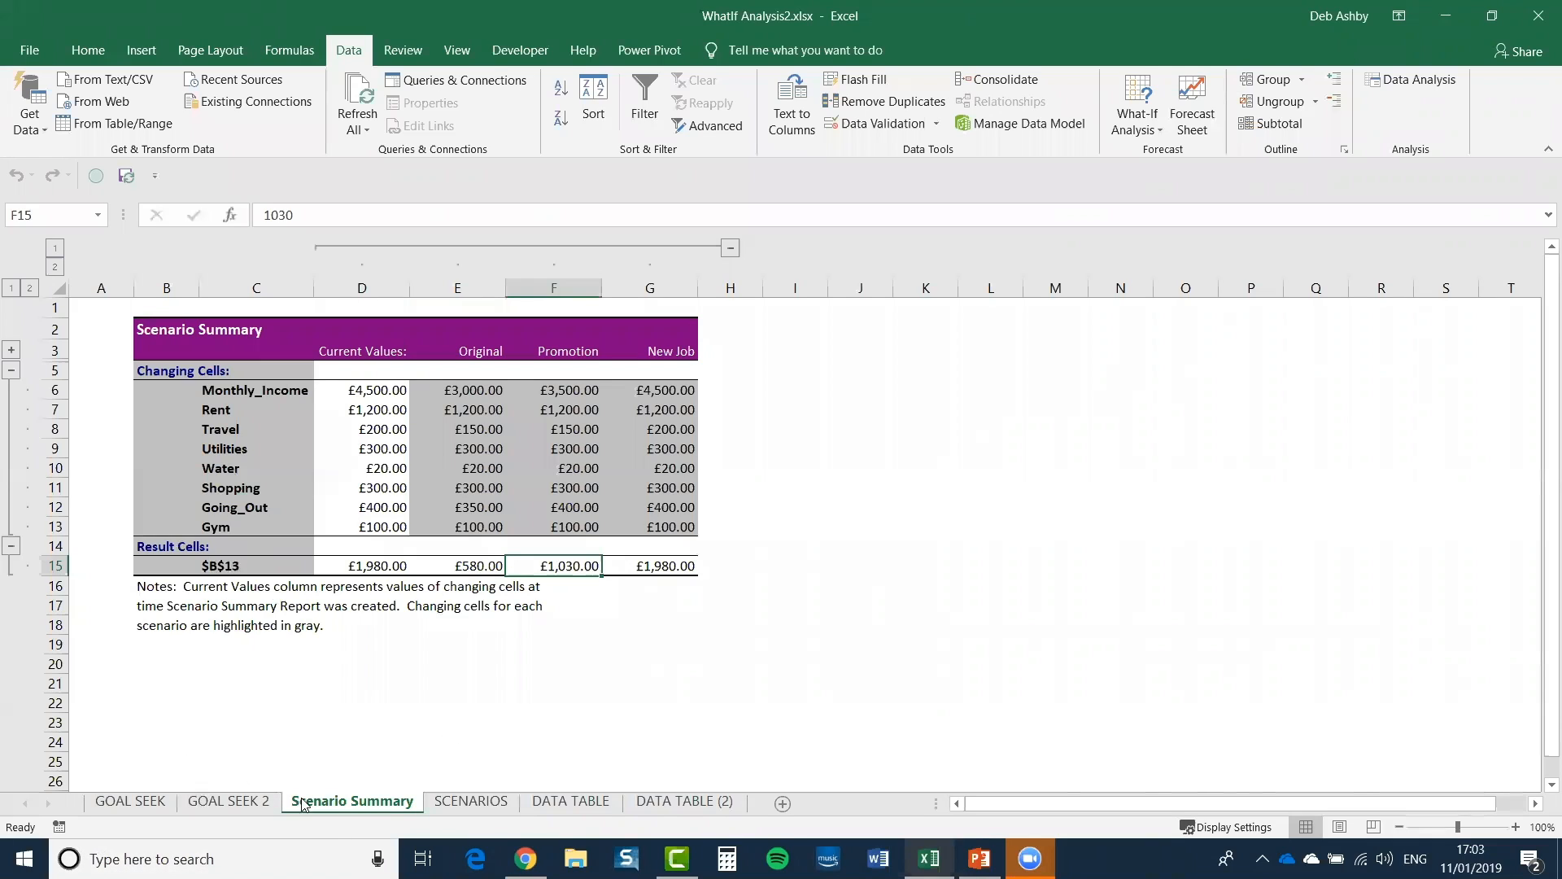
# Step: On the SCENARIOS sheet, give the range A13:B13 the name Amount_Left
pyautogui.click(476, 806)
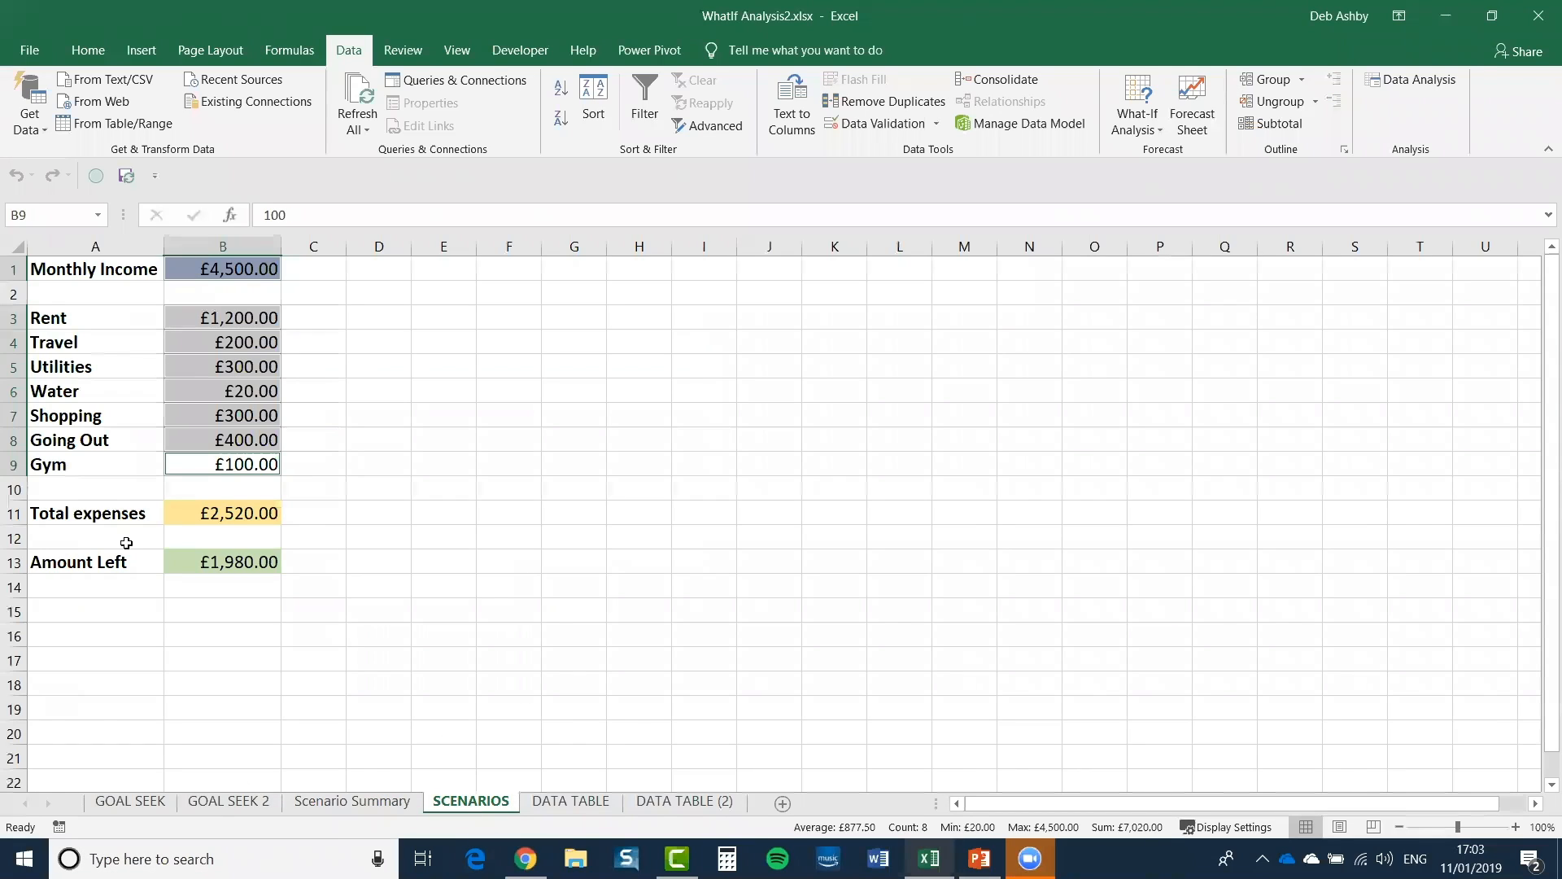
pyautogui.moveTo(68, 562); pyautogui.dragTo(226, 568)
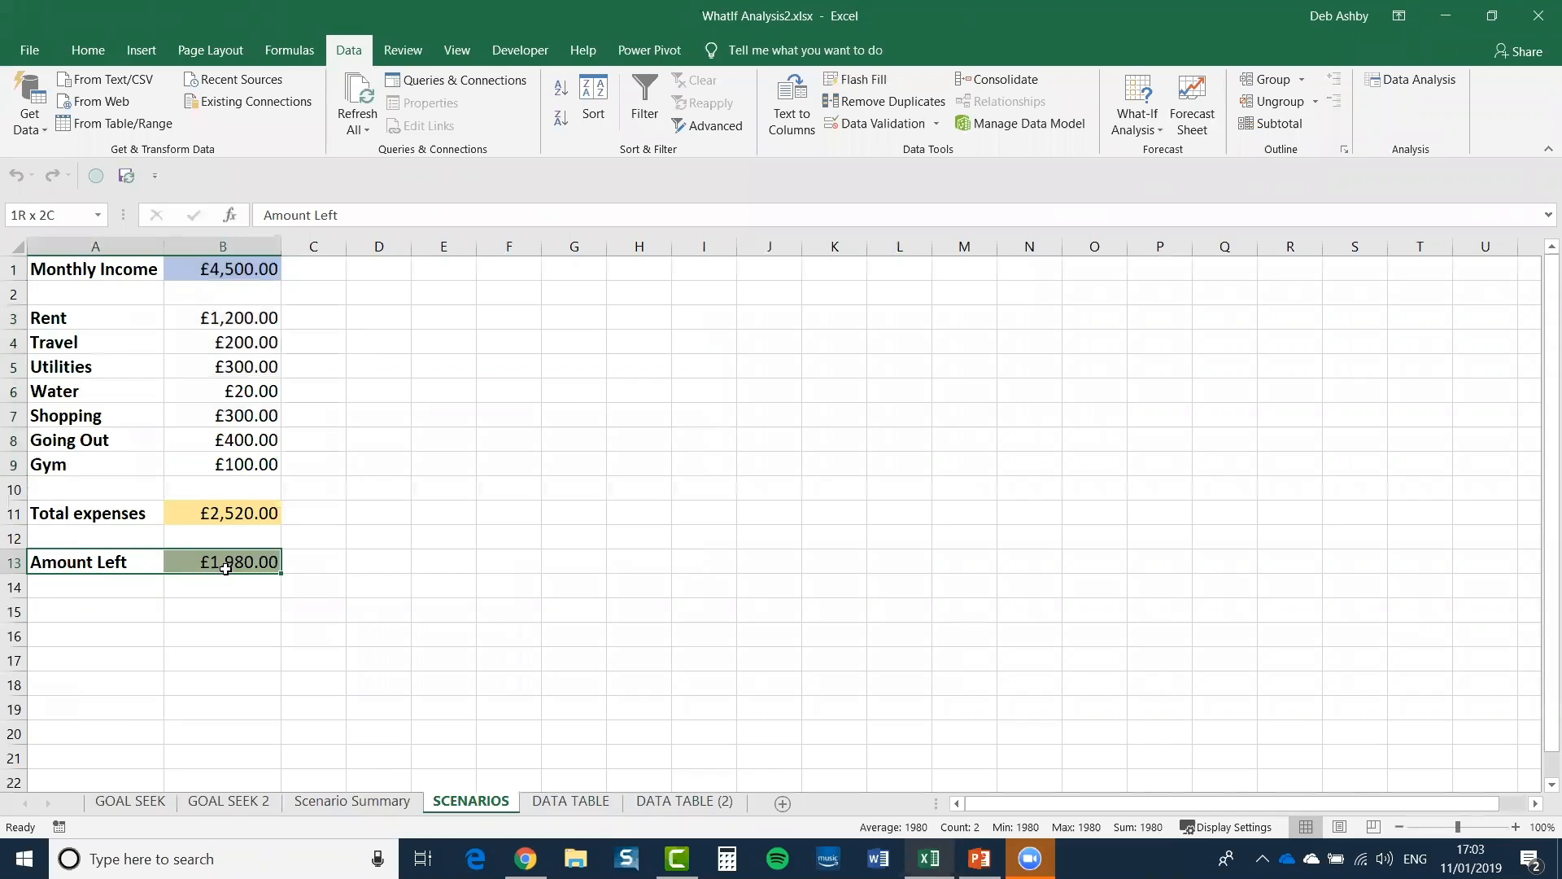
pyautogui.click(47, 214)
pyautogui.write('Amount_Left')
pyautogui.press('Return')
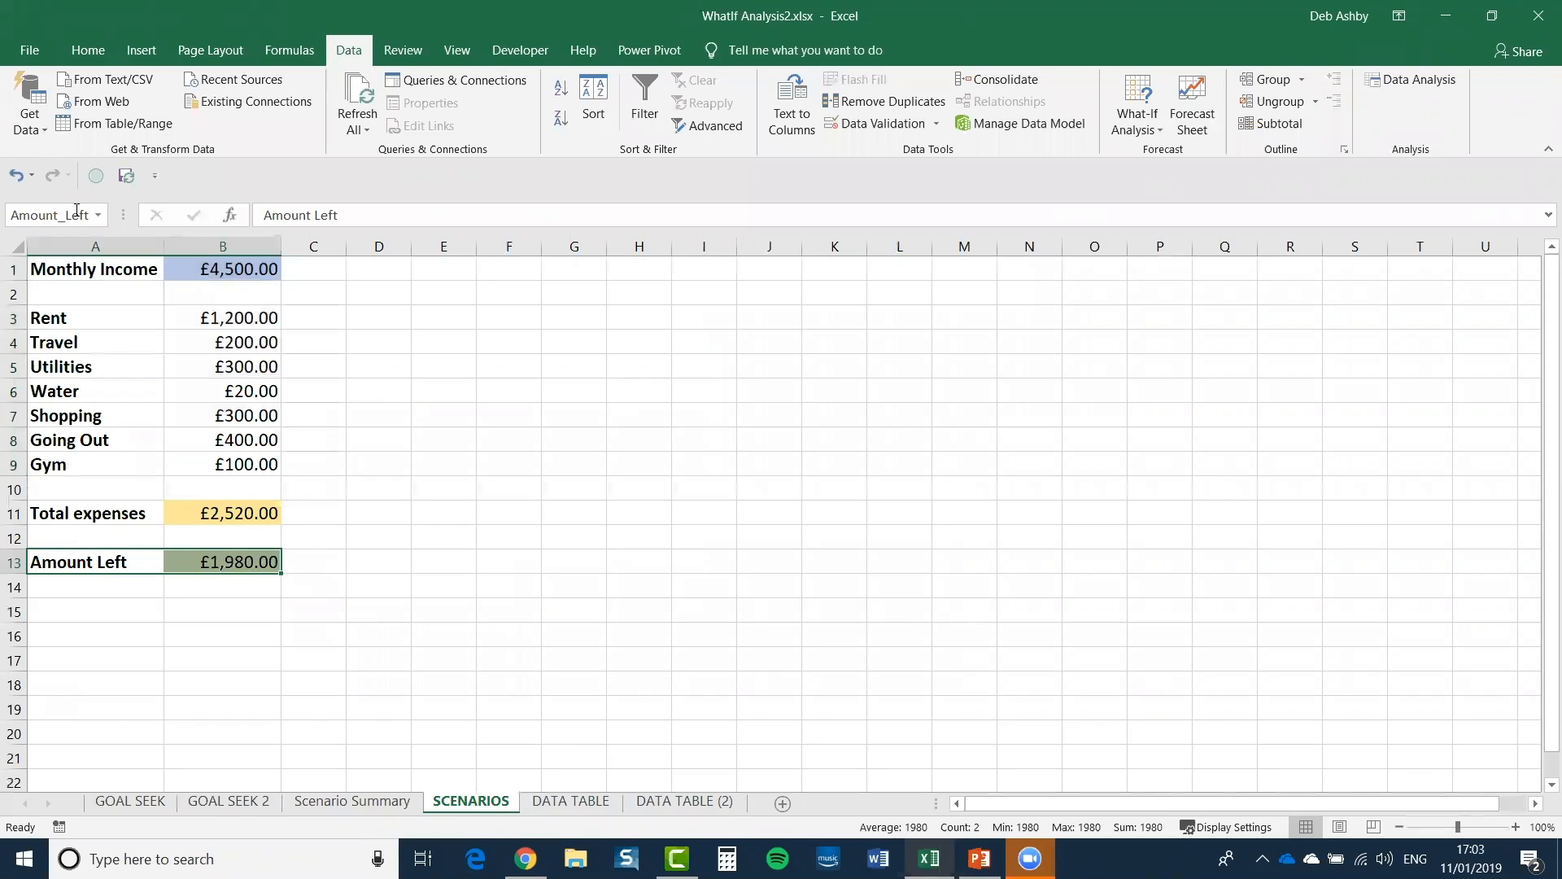
pyautogui.click(510, 461)
# Step: Delete the Scenario Summary sheet from the workbook
pyautogui.click(370, 804)
pyautogui.rightClick(370, 803)
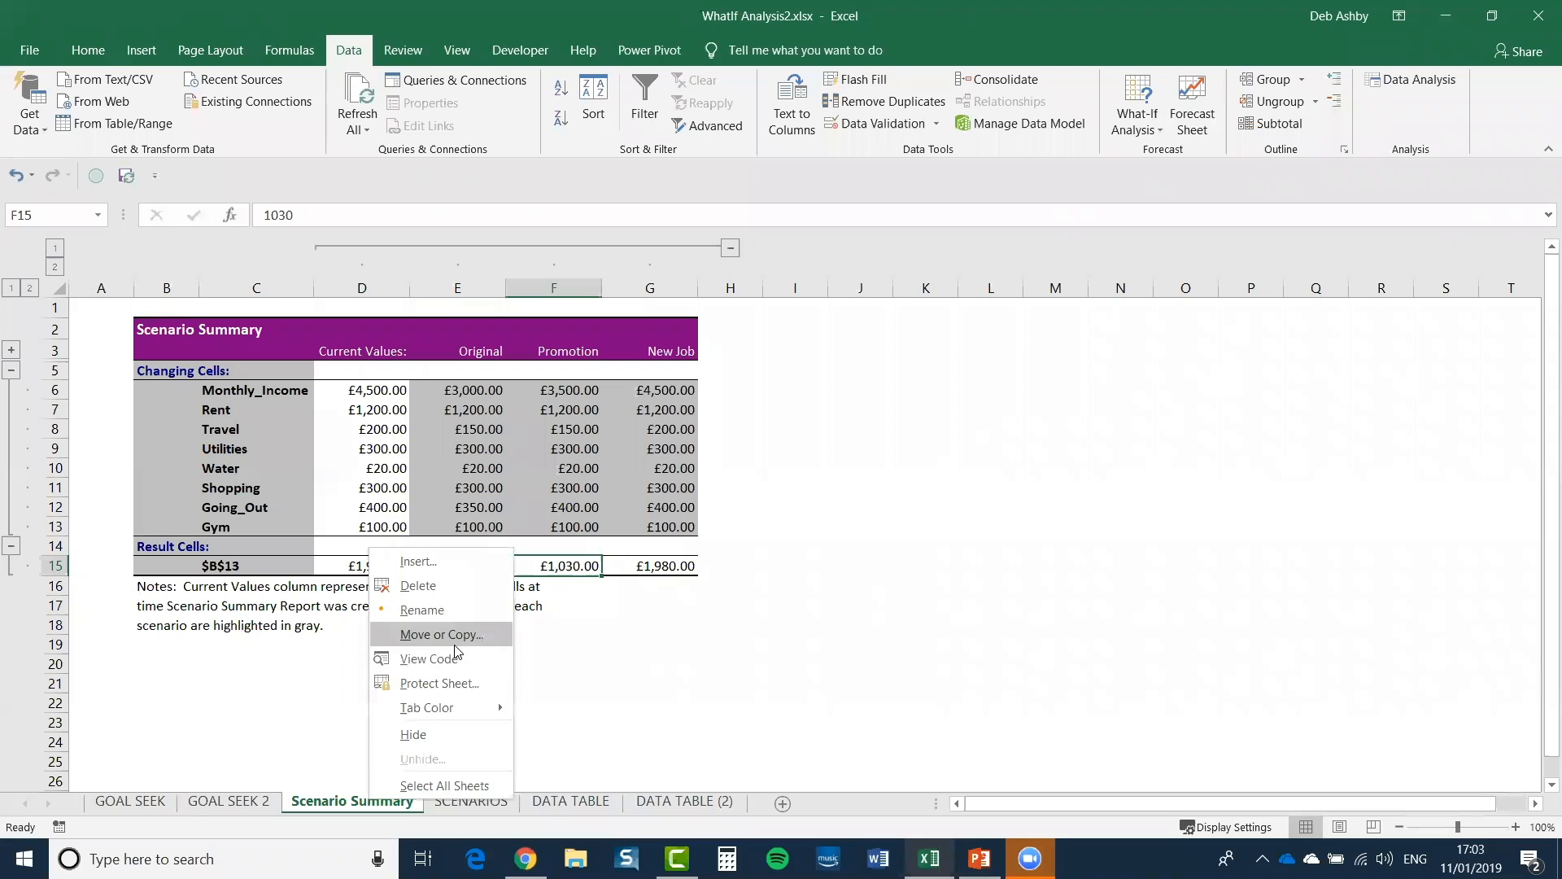
pyautogui.click(434, 592)
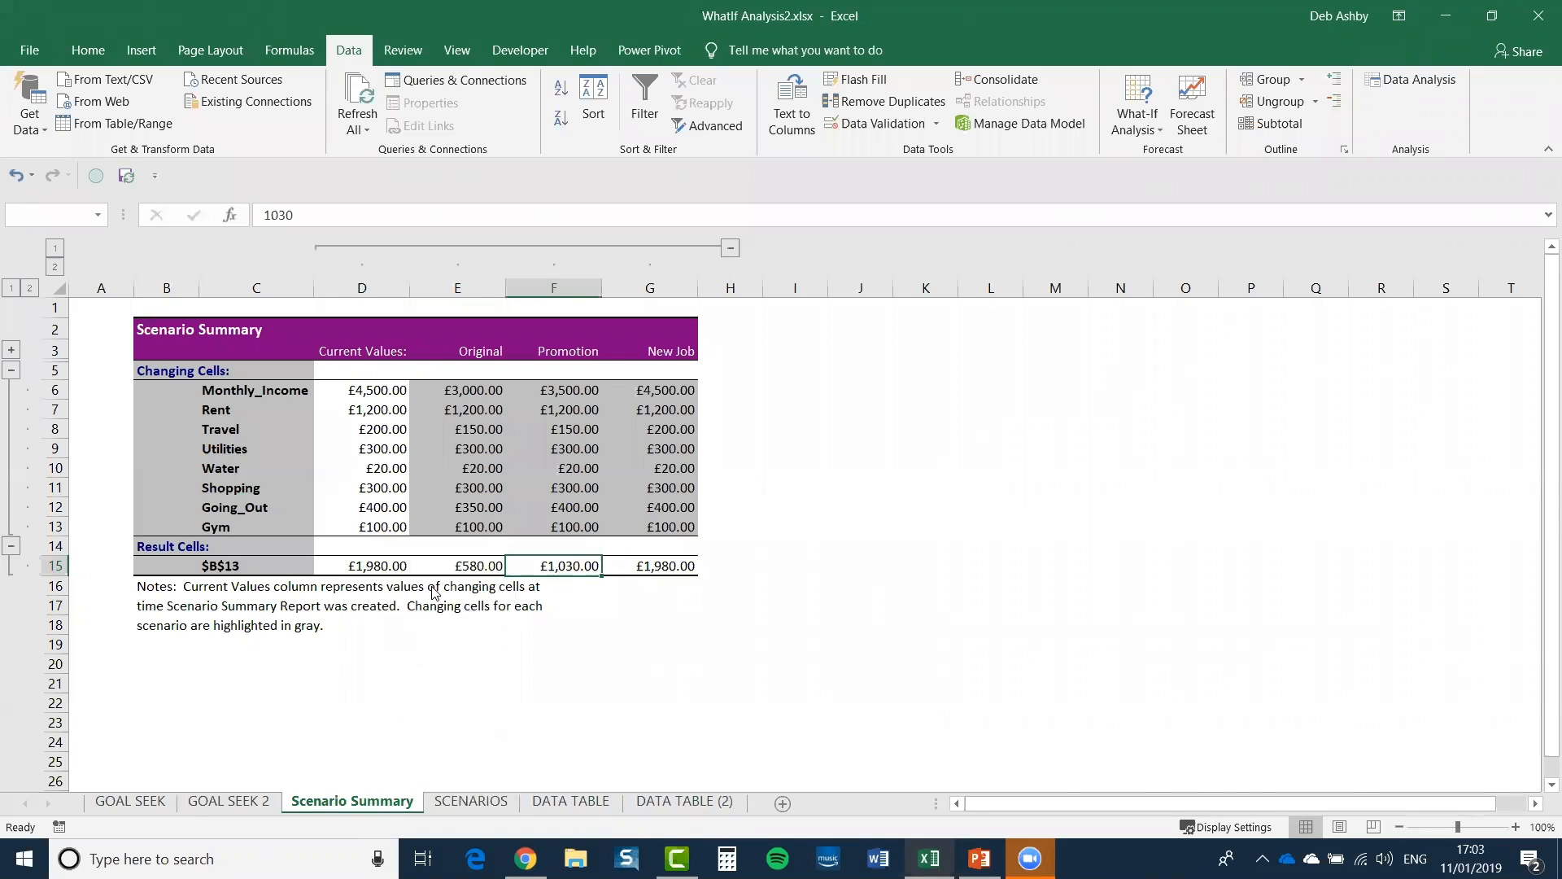
pyautogui.click(747, 486)
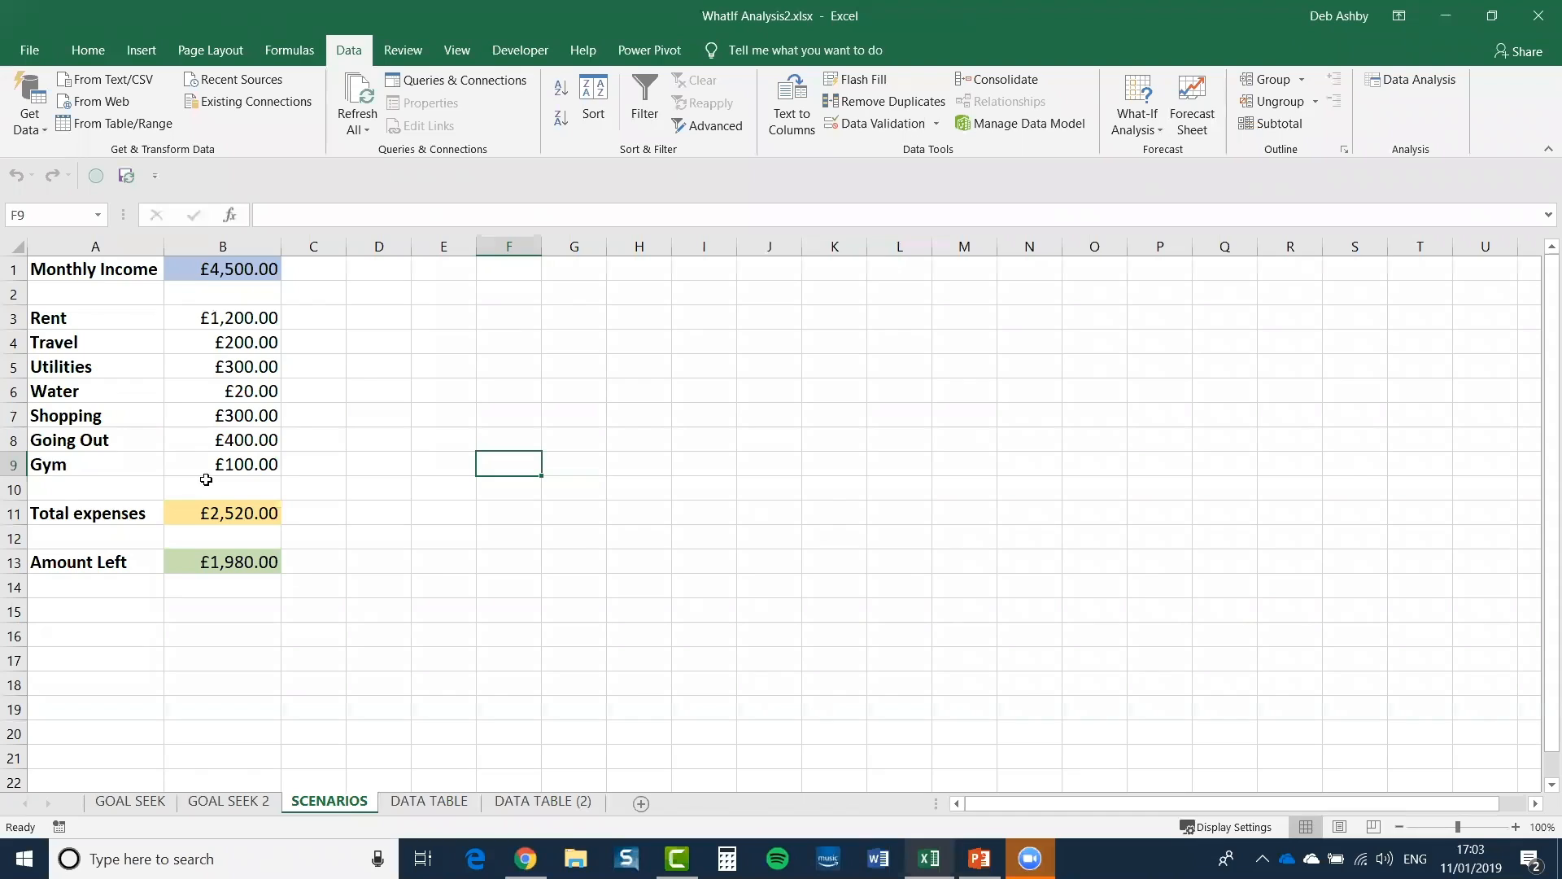
# Step: Generate a fresh scenario summary report from the Scenario Manager with B13 as the result cell
pyautogui.click(235, 509)
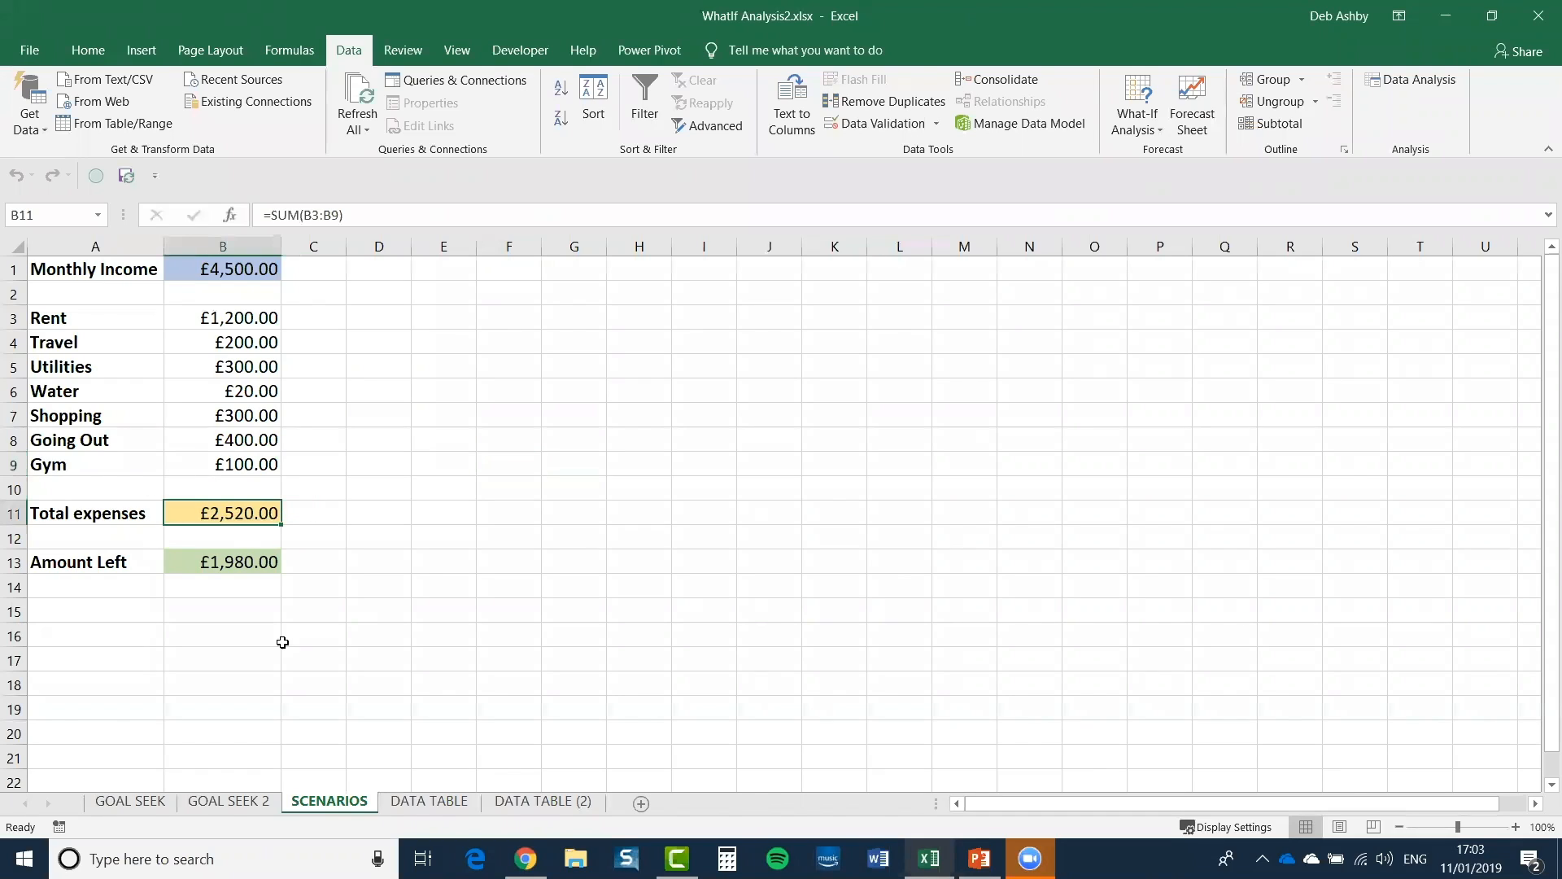
pyautogui.click(1137, 122)
pyautogui.click(1148, 153)
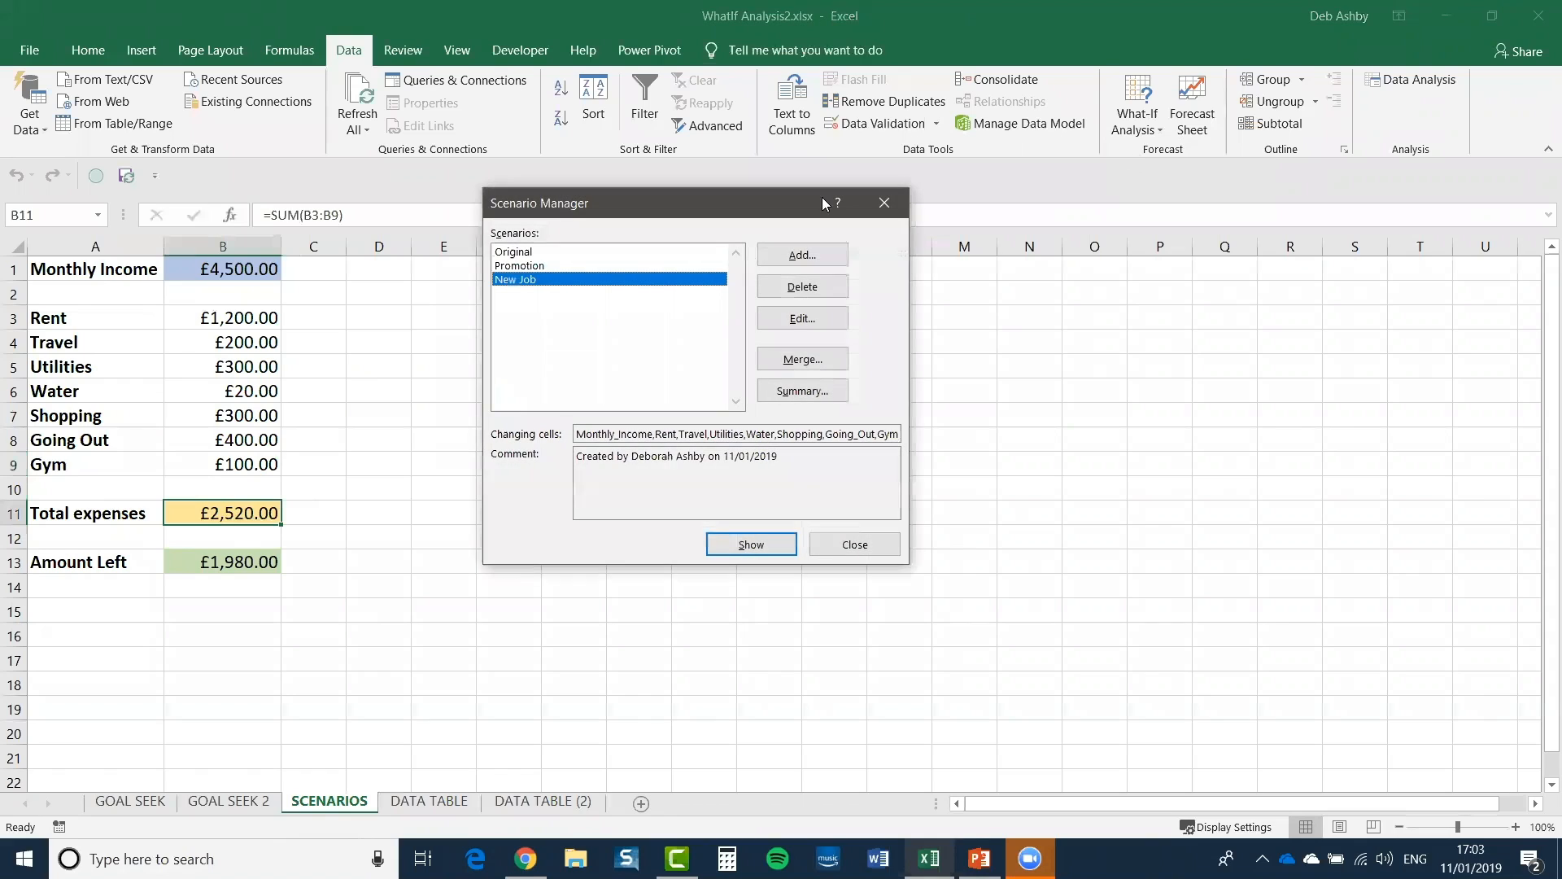
pyautogui.click(794, 393)
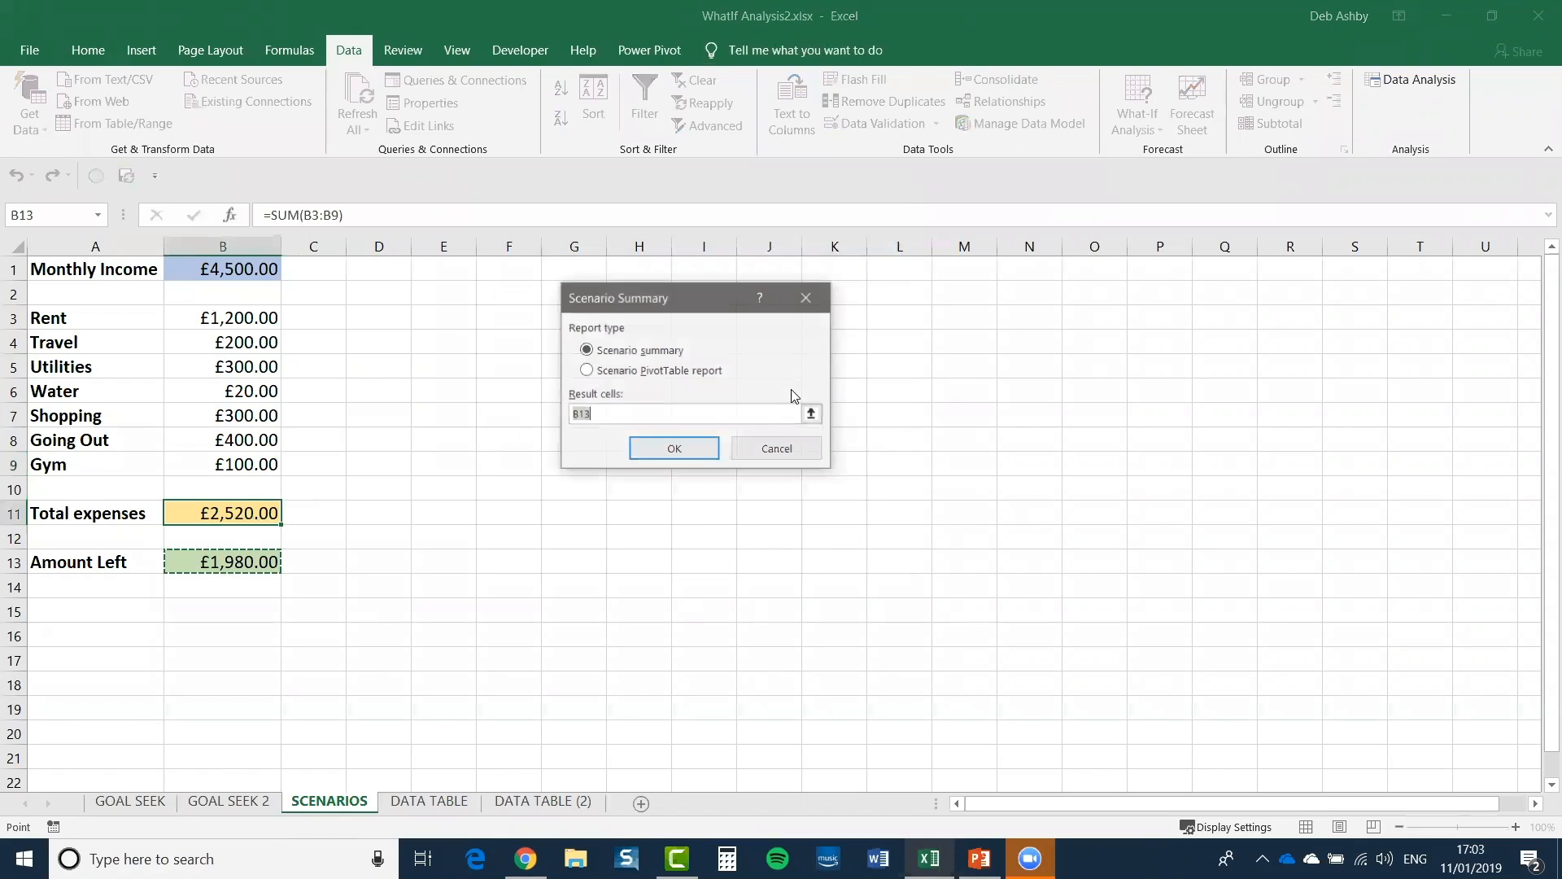
pyautogui.click(680, 457)
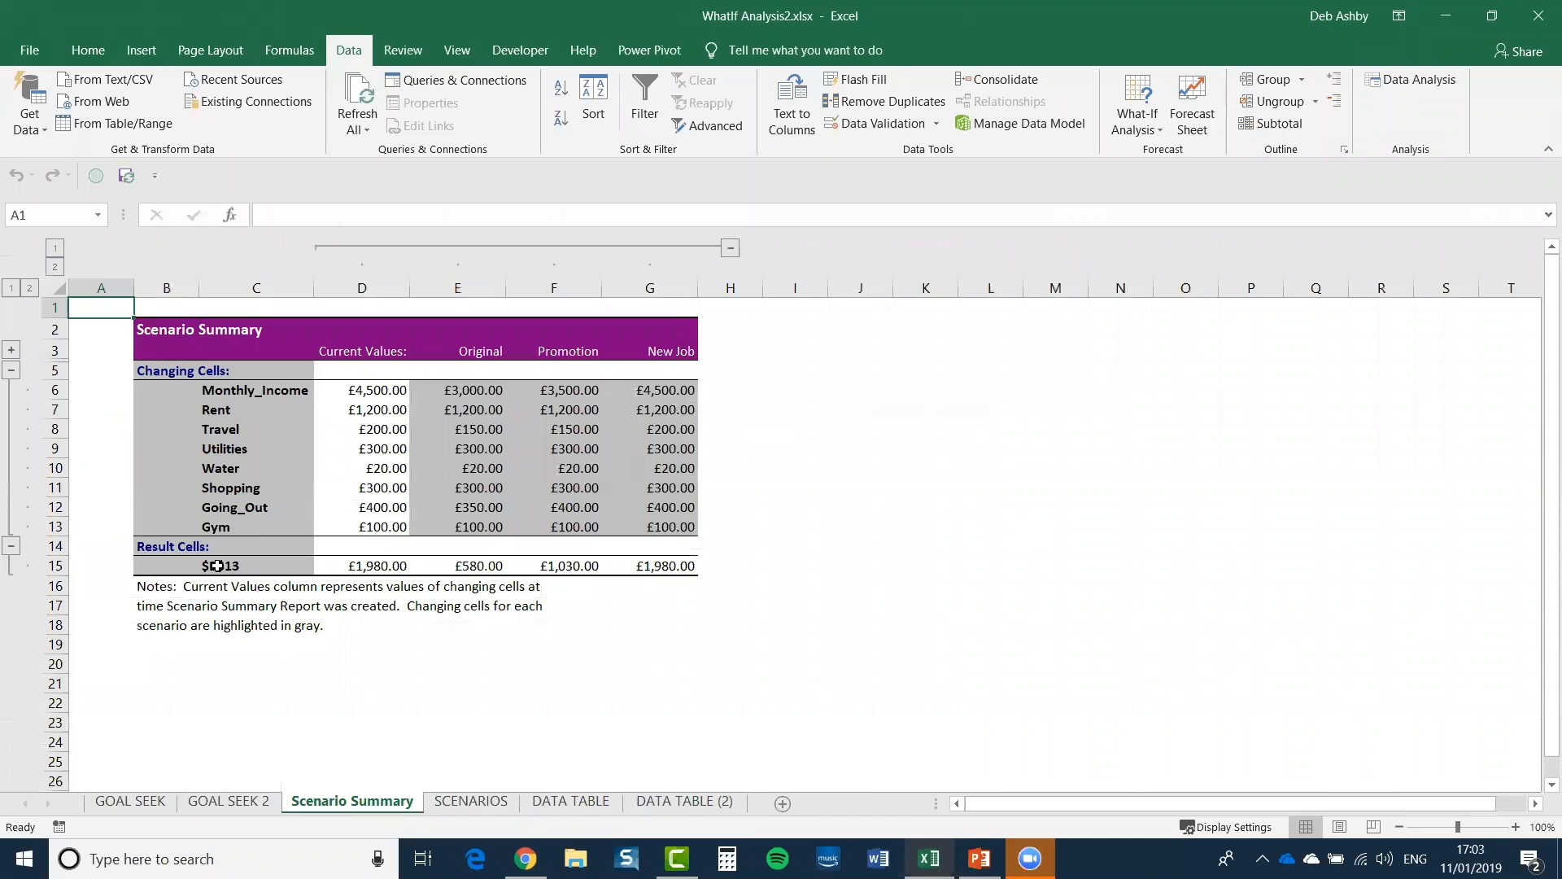
# Step: Permanently delete the regenerated Scenario Summary sheet
pyautogui.rightClick(305, 802)
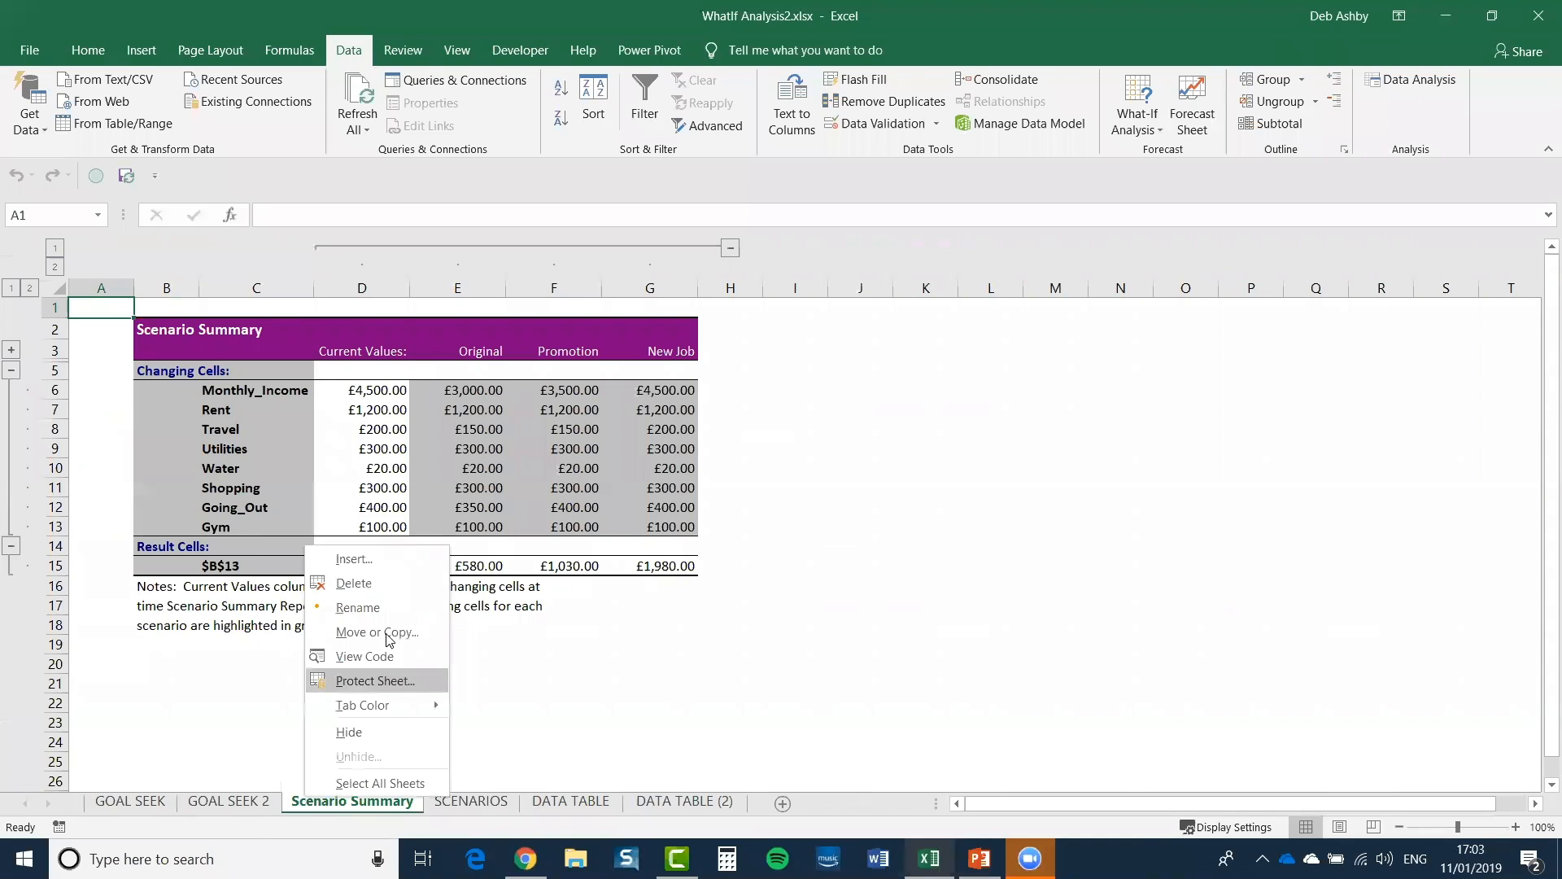
pyautogui.click(354, 582)
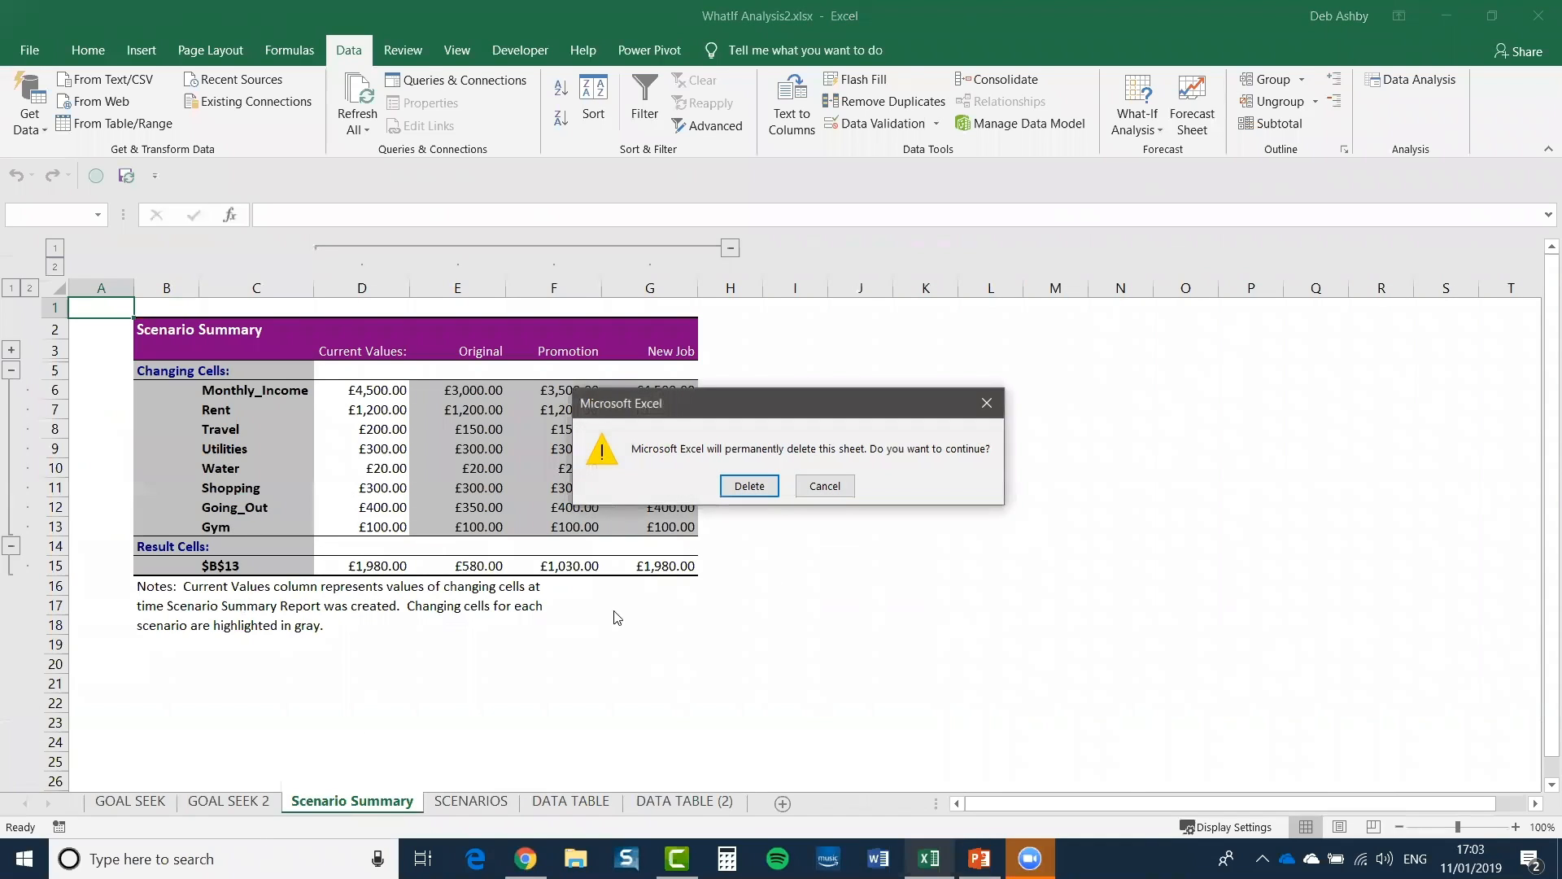
pyautogui.click(750, 485)
# Step: Check the workbook's list of defined names against the Amount Left label, and select its value cell B13
pyautogui.click(102, 562)
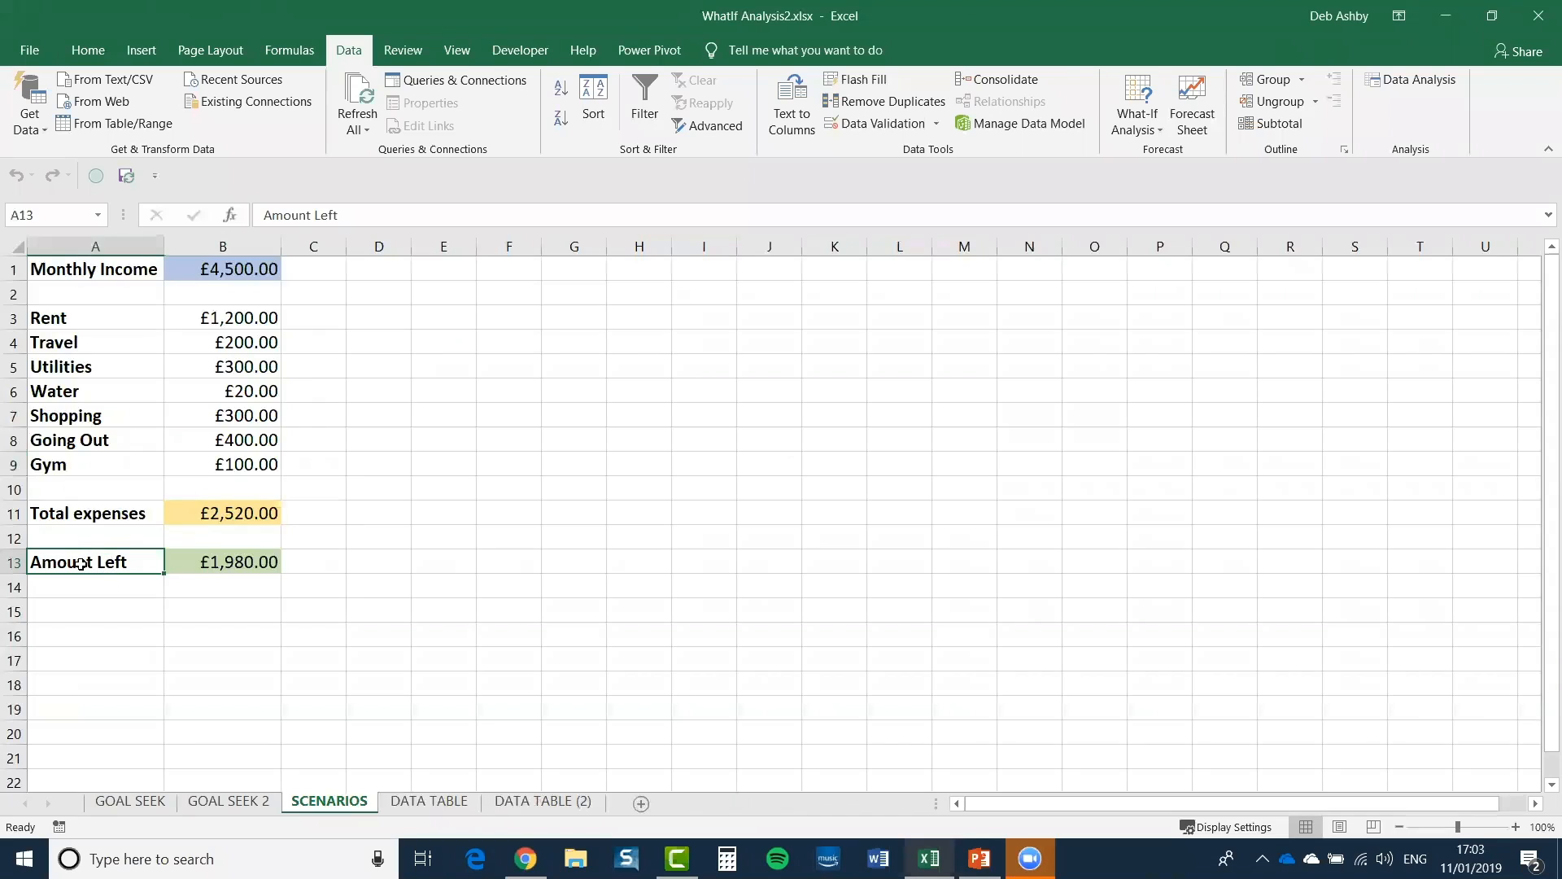
pyautogui.click(98, 214)
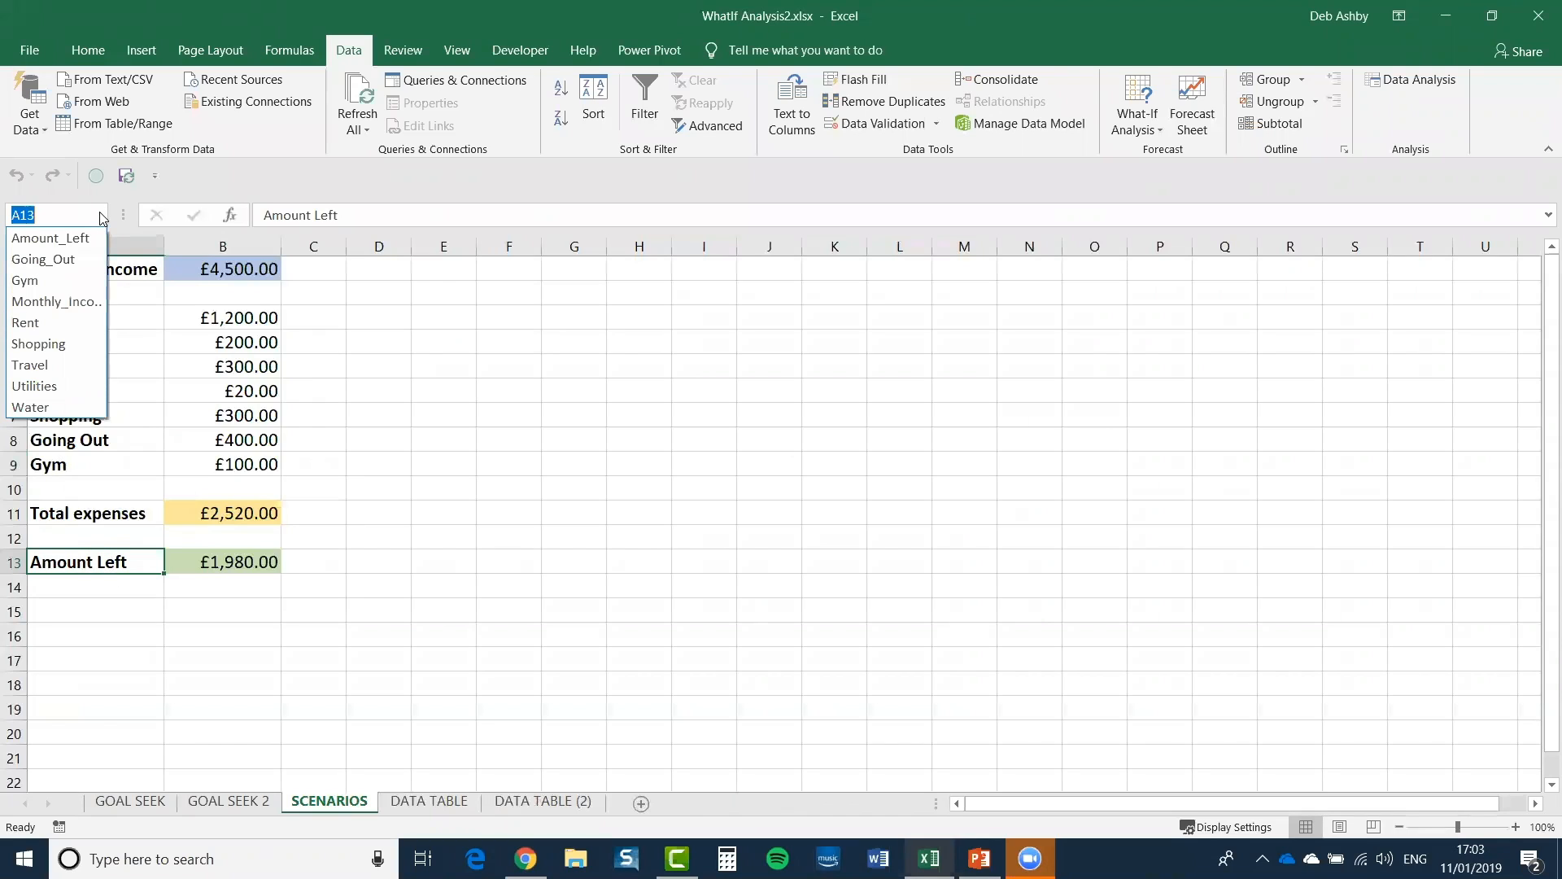
pyautogui.press('Escape')
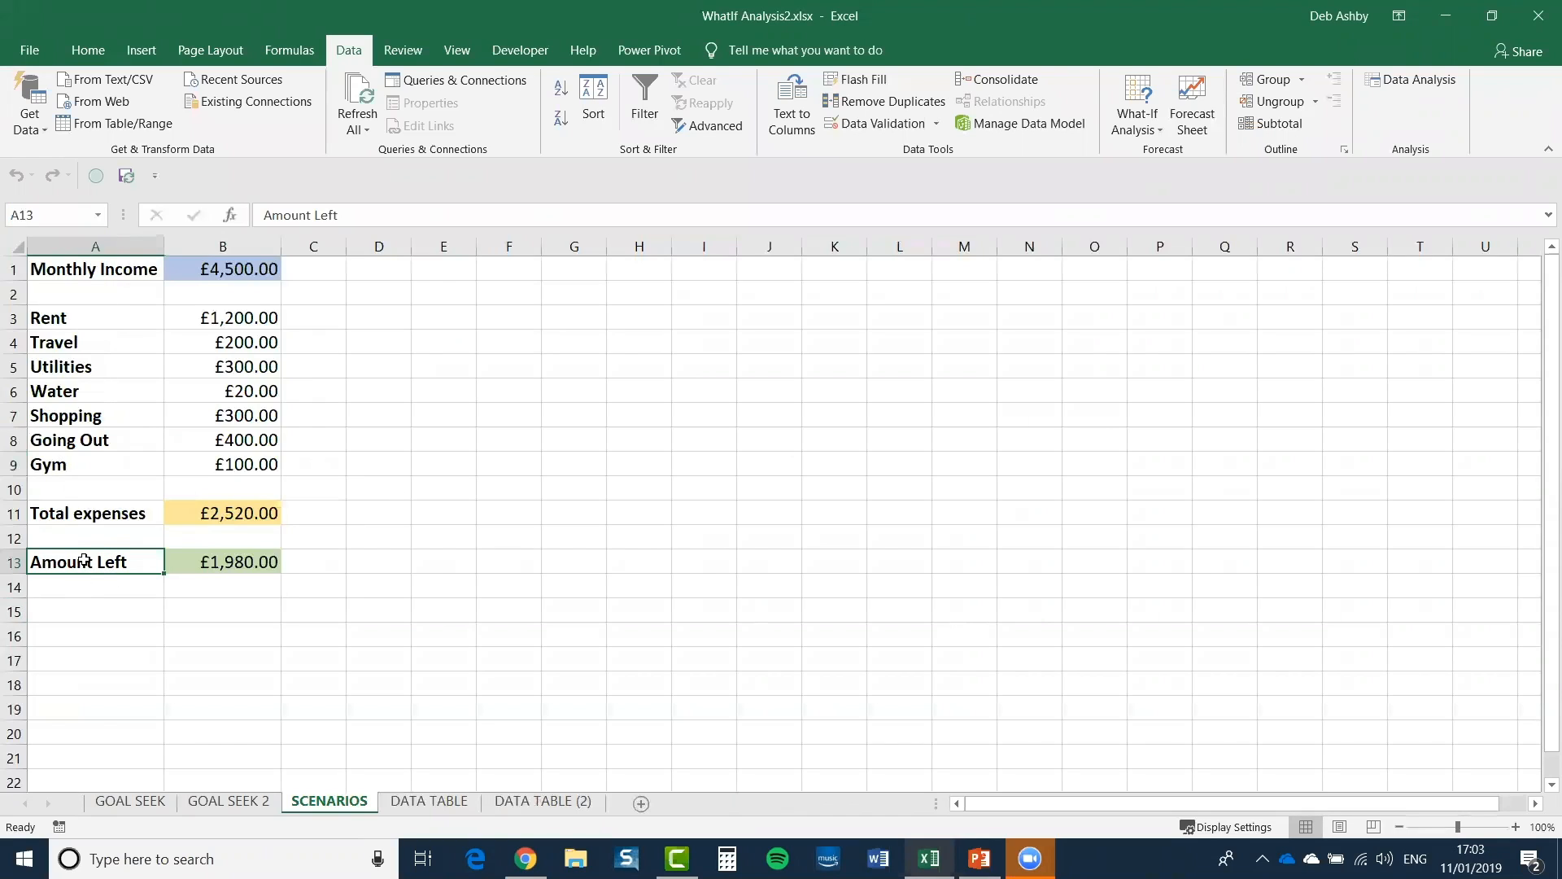
pyautogui.click(220, 562)
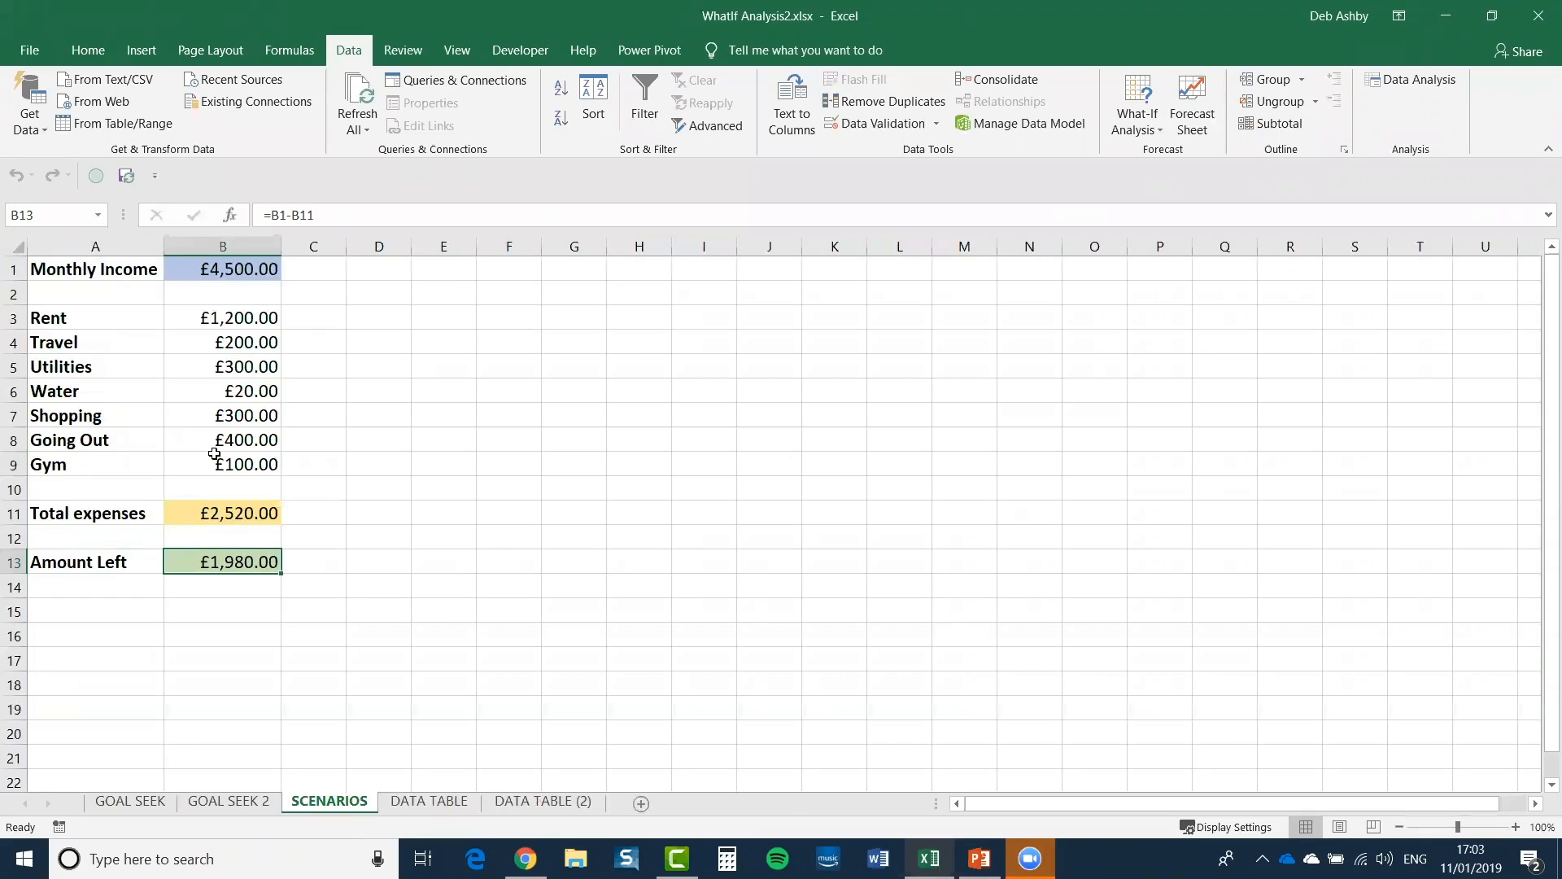
# Step: Generate another scenario summary report from the Scenario Manager with B13 as the result cell and select its result cell label
pyautogui.click(76, 559)
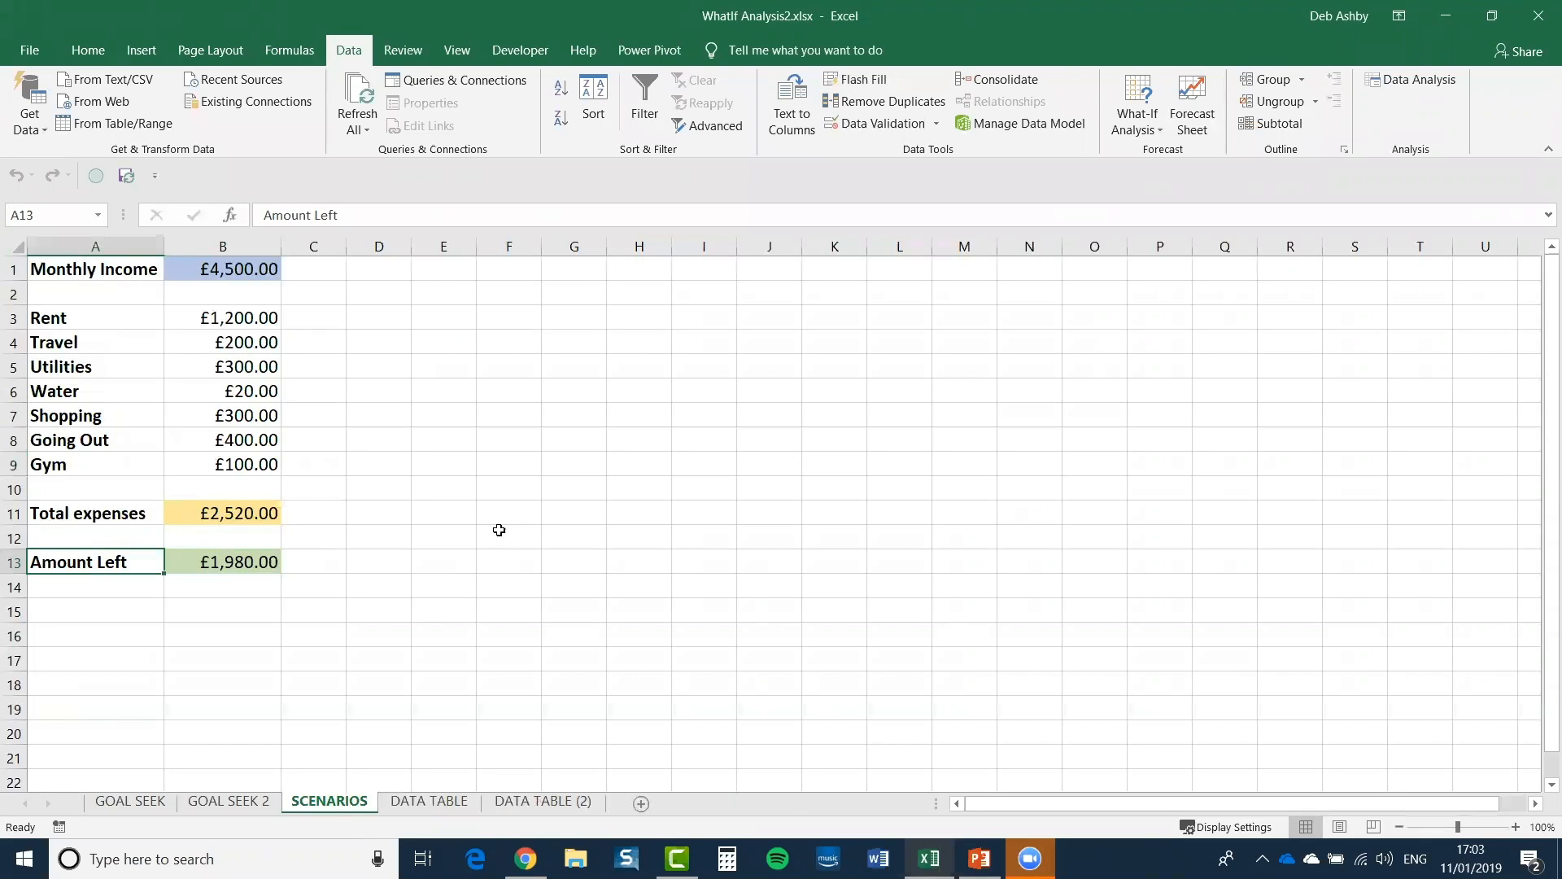
pyautogui.click(1157, 130)
pyautogui.click(1194, 154)
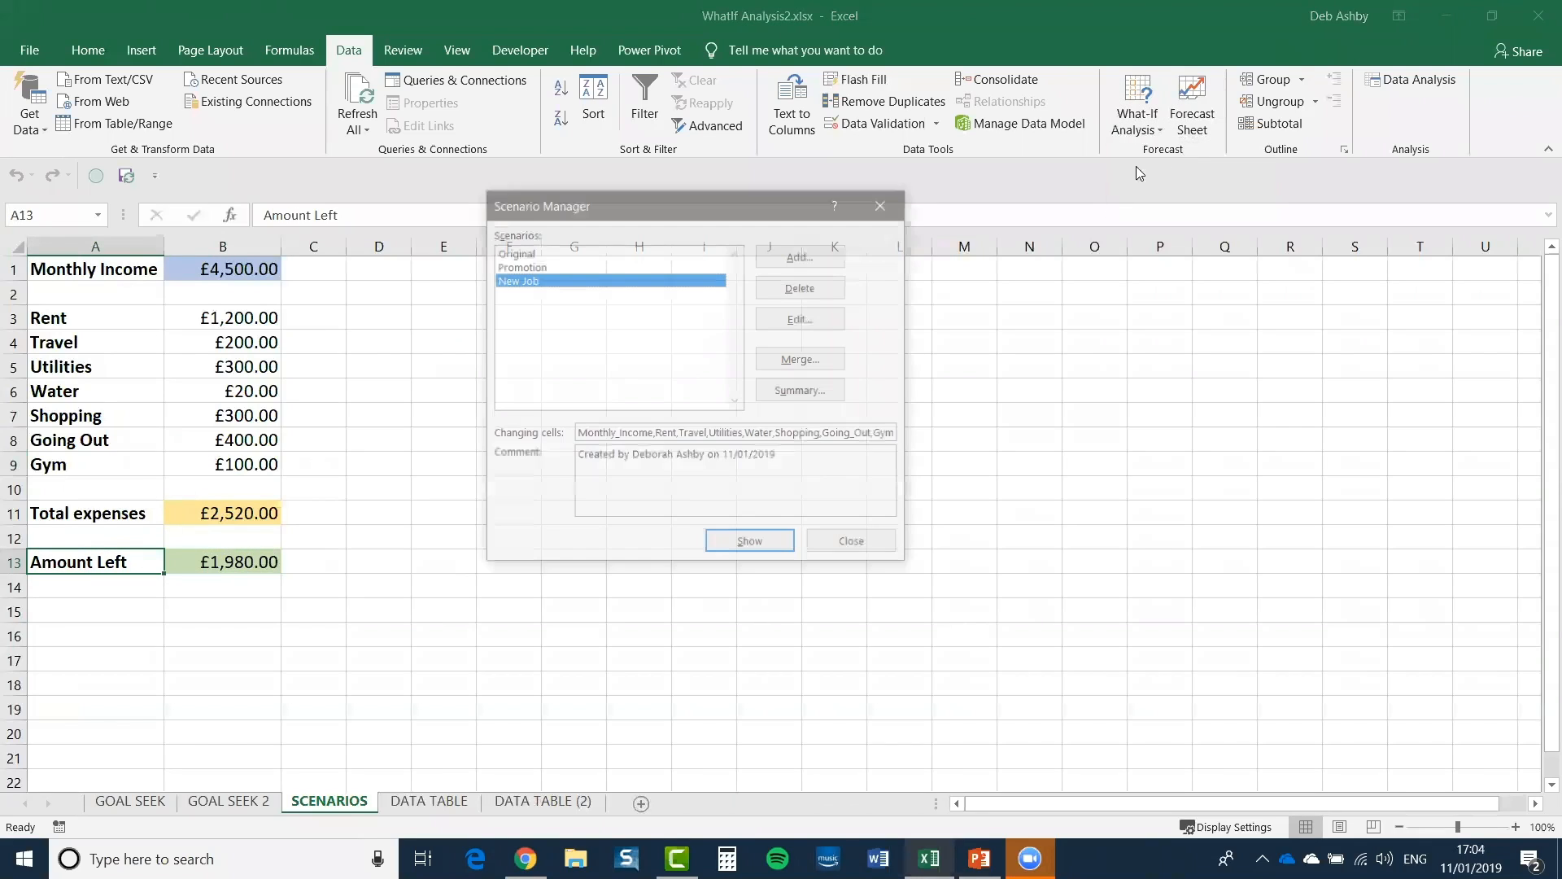
pyautogui.click(805, 391)
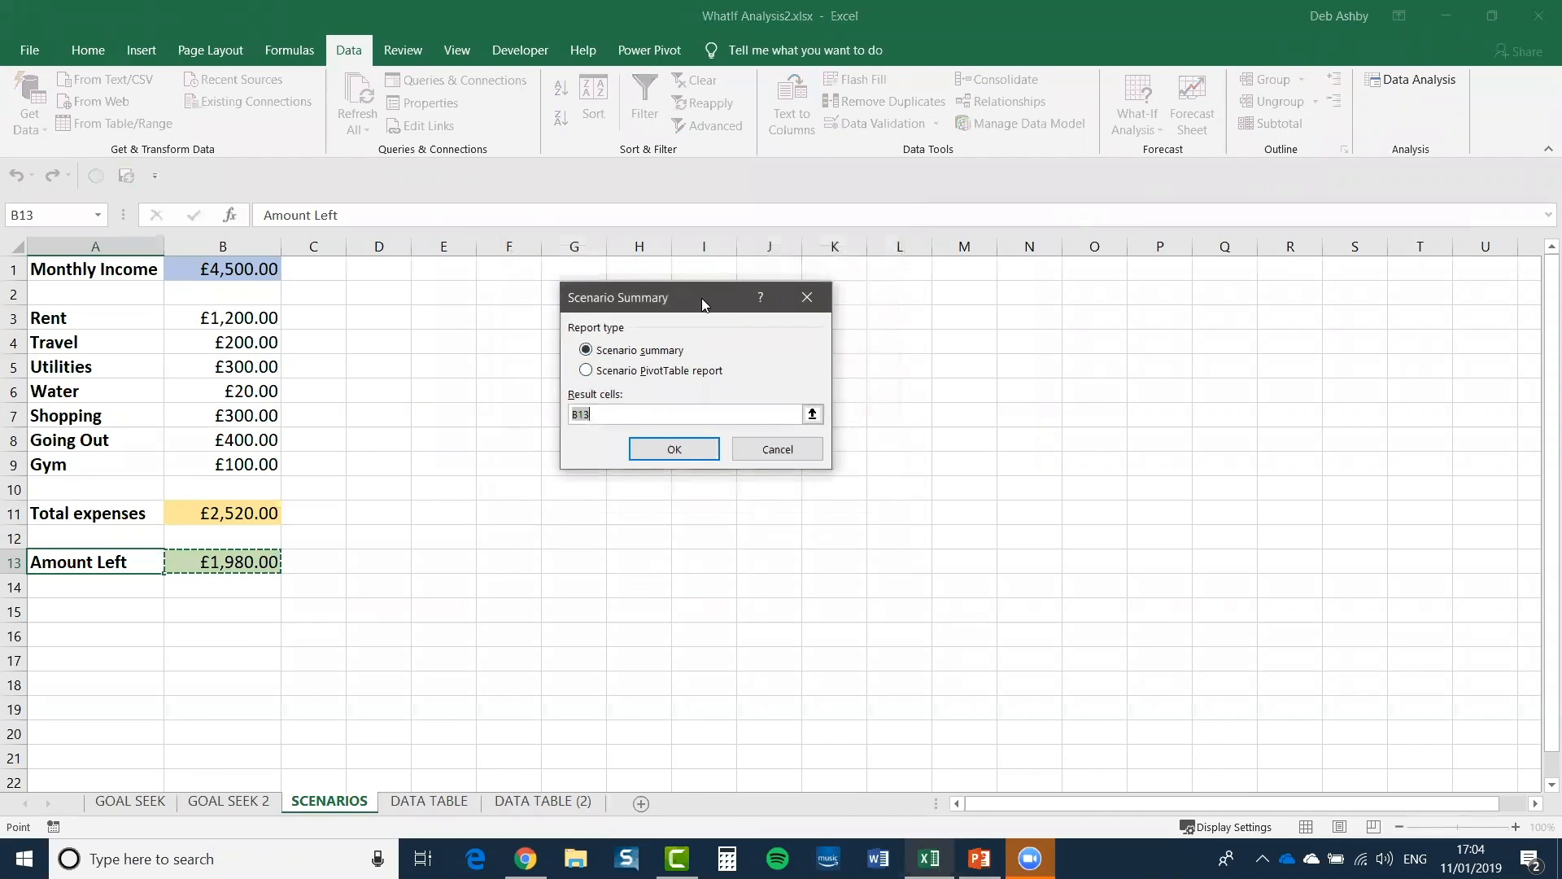
pyautogui.press('Return')
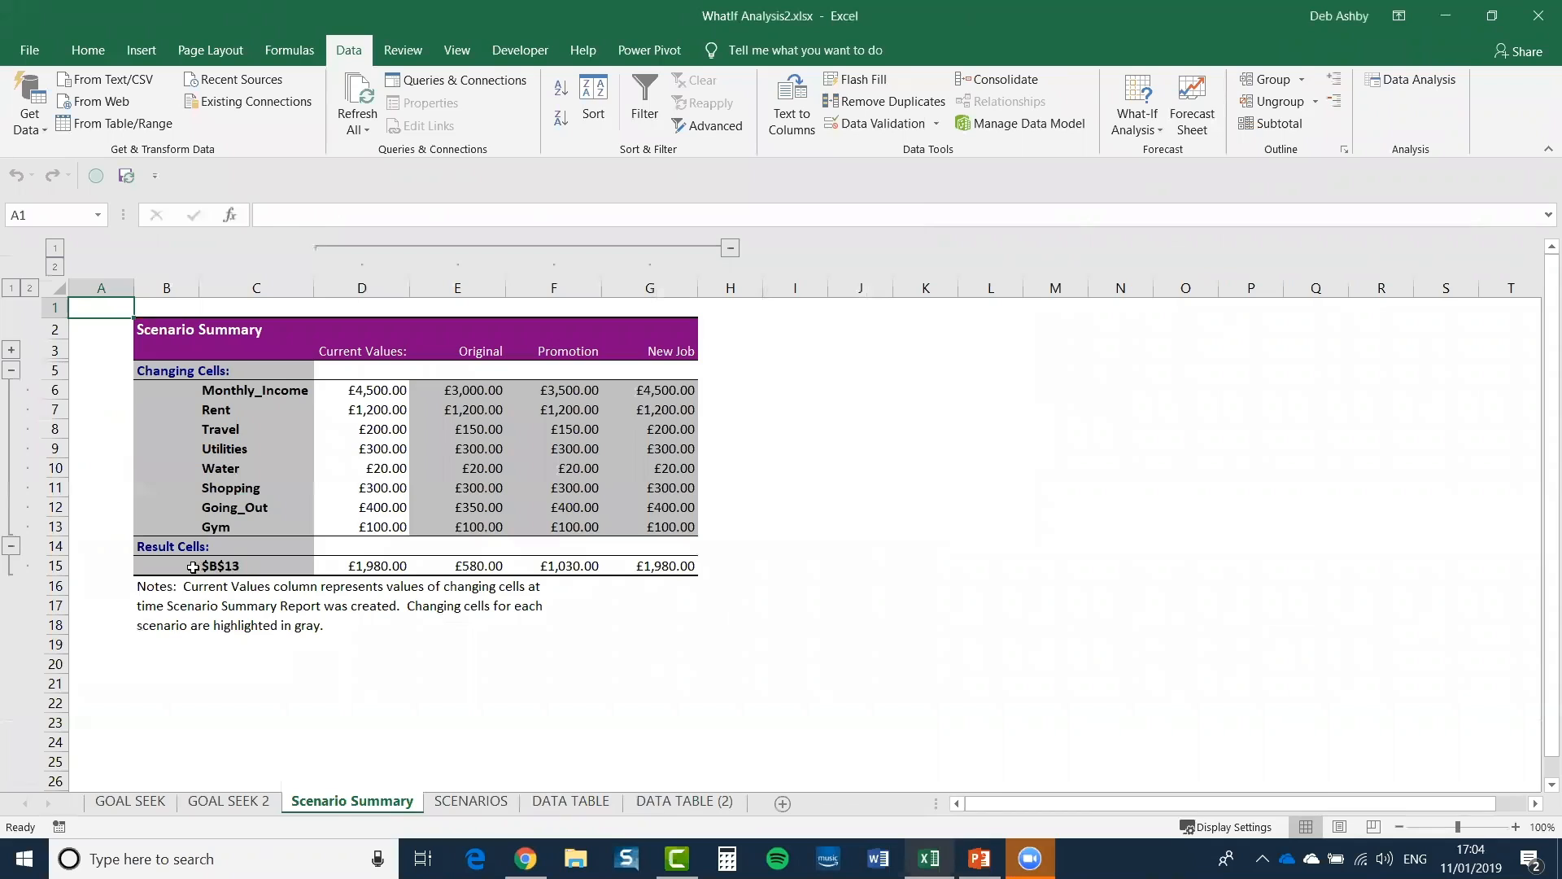
pyautogui.click(237, 566)
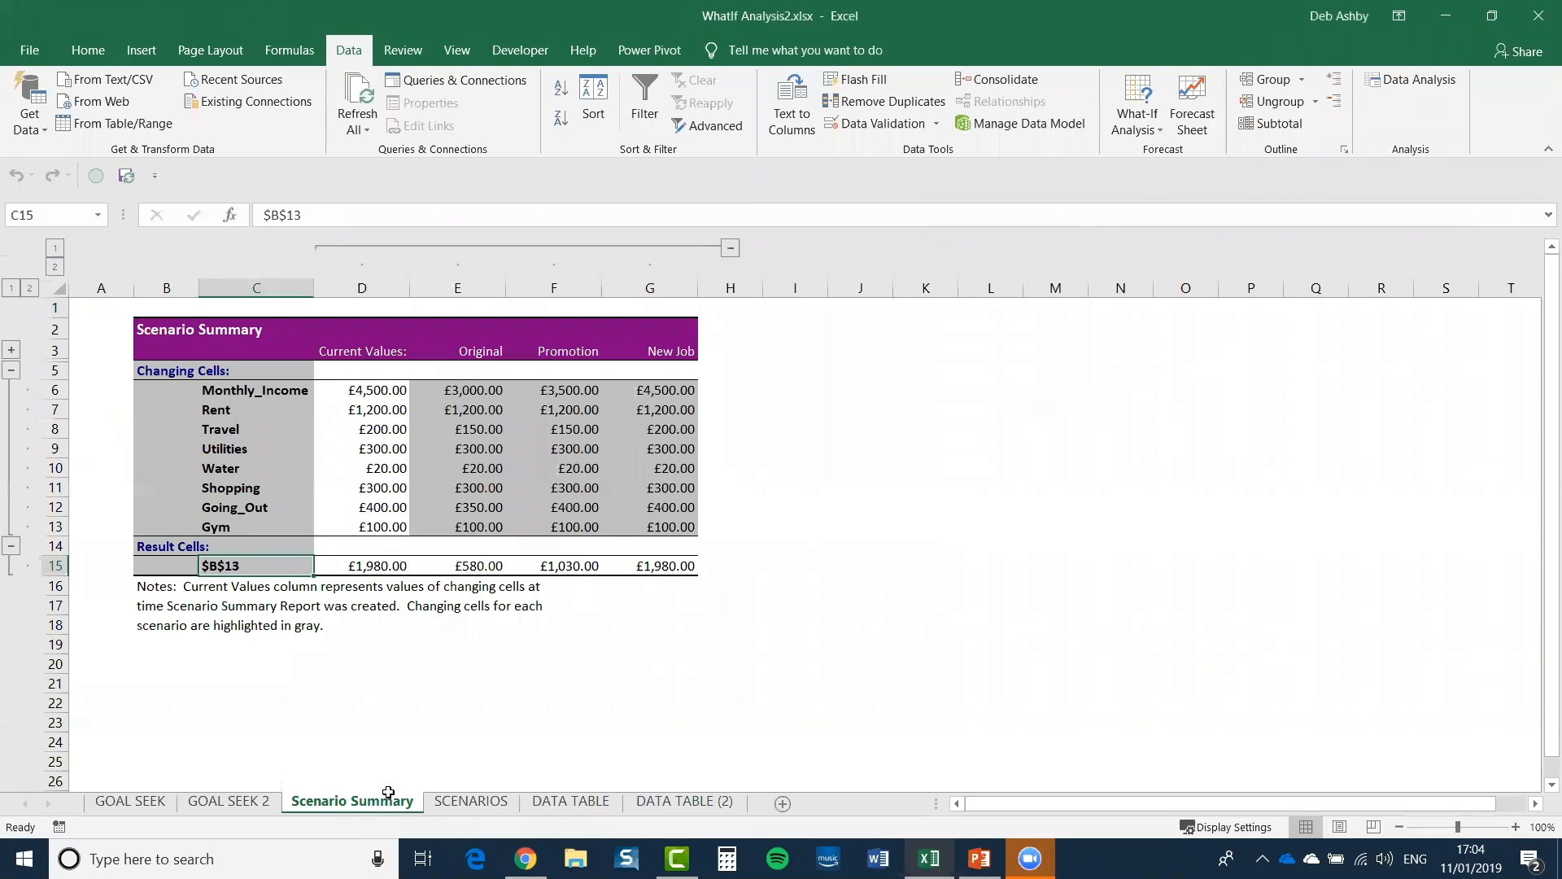
# Step: Permanently delete the Scenario Summary sheet with the $B$13 result label
pyautogui.rightClick(336, 809)
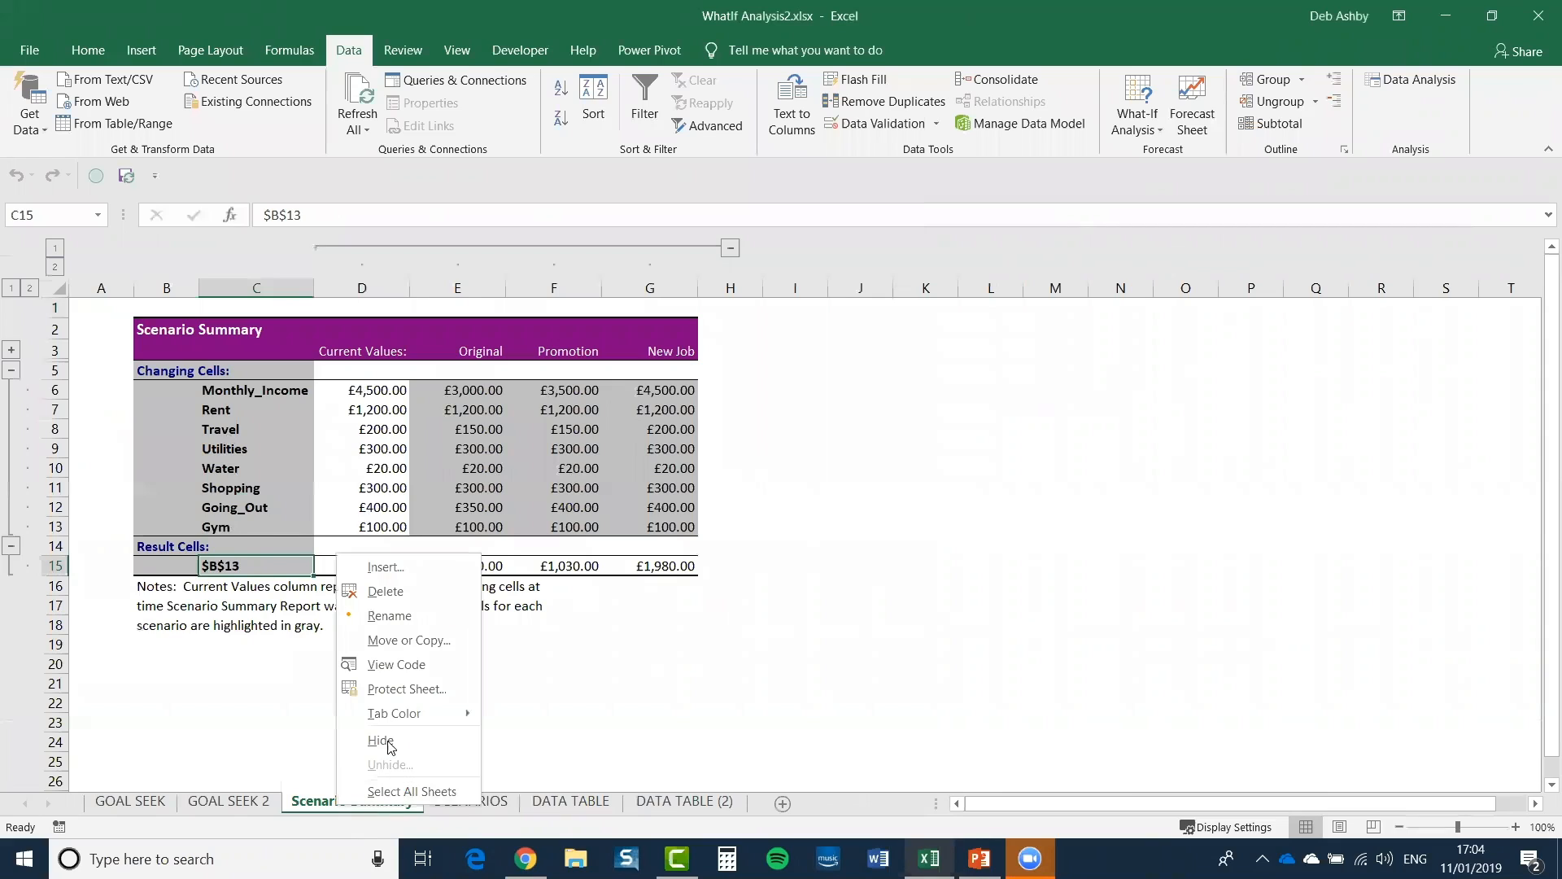
pyautogui.click(423, 601)
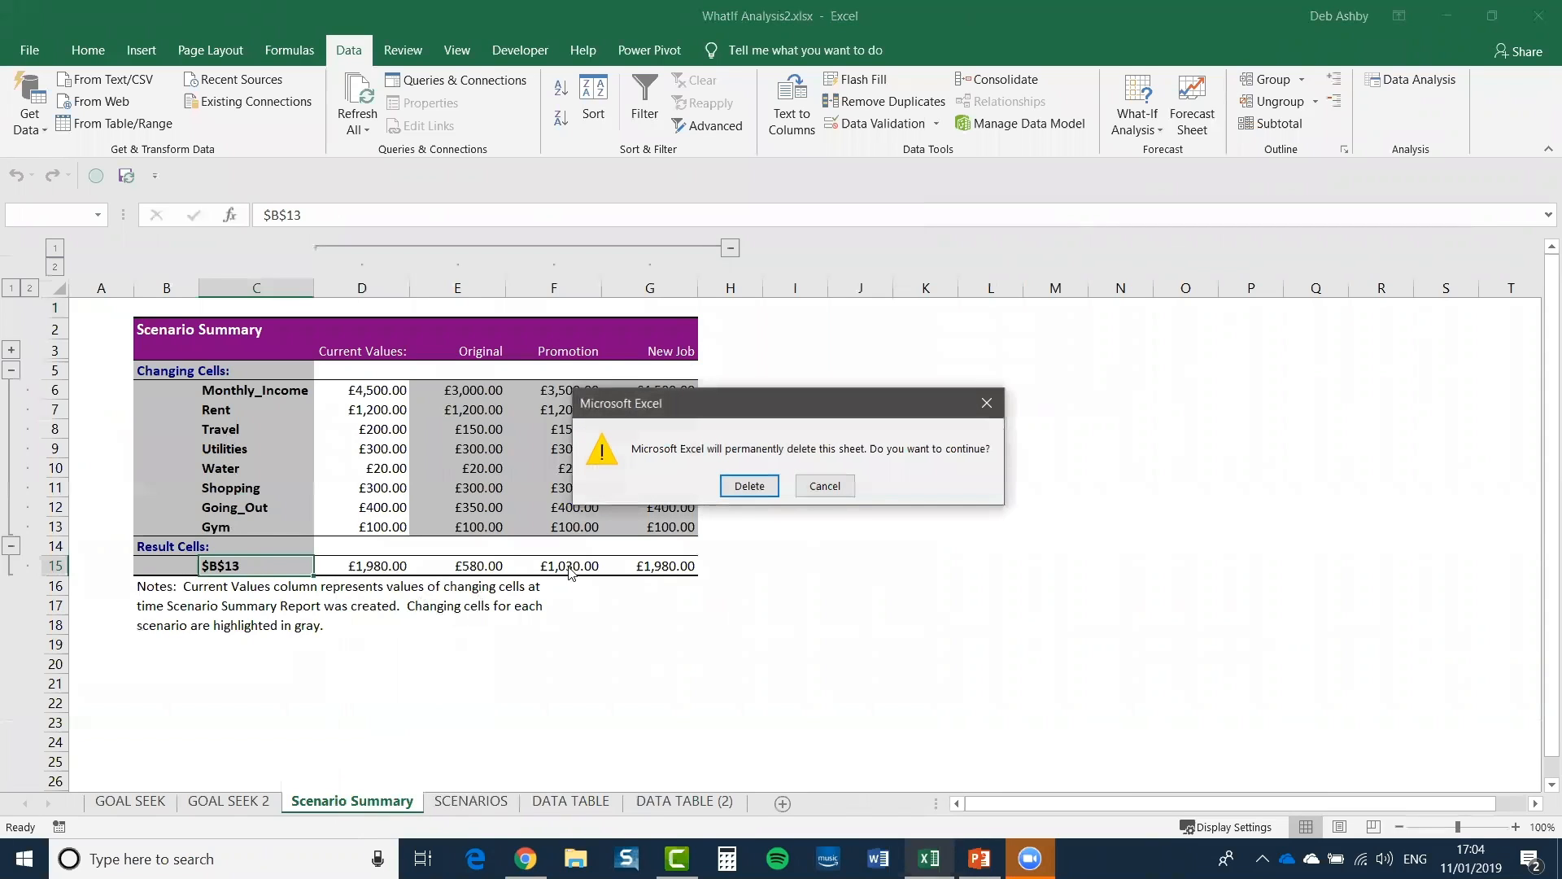
pyautogui.click(755, 484)
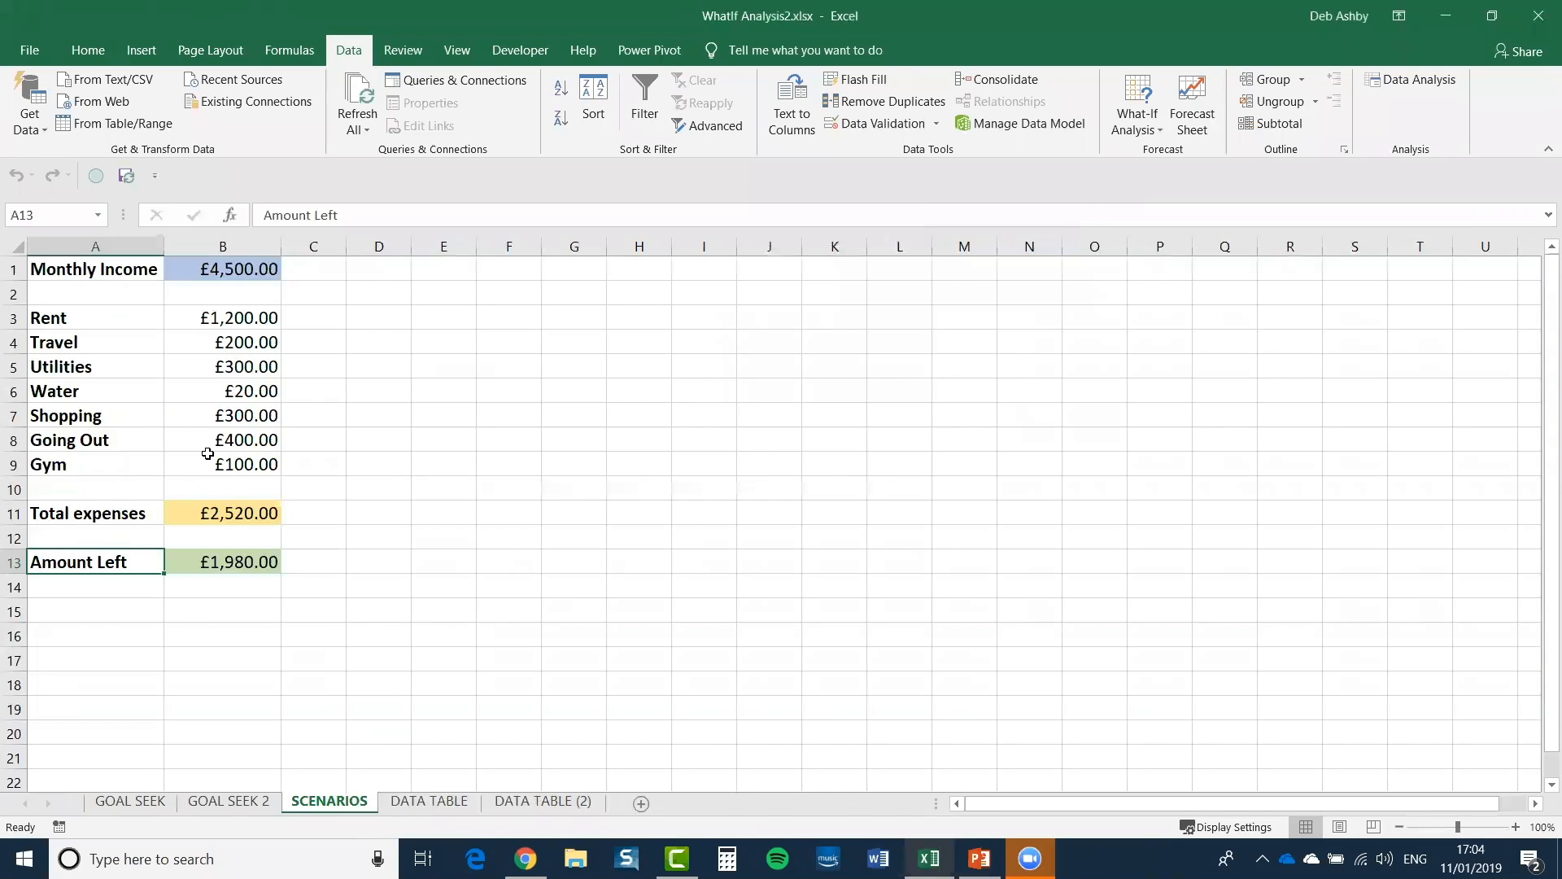
# Step: Remove the Scenario Manager shortcut from the Quick Access Toolbar and select the Monthly Income value in B1
pyautogui.click(189, 437)
pyautogui.click(188, 369)
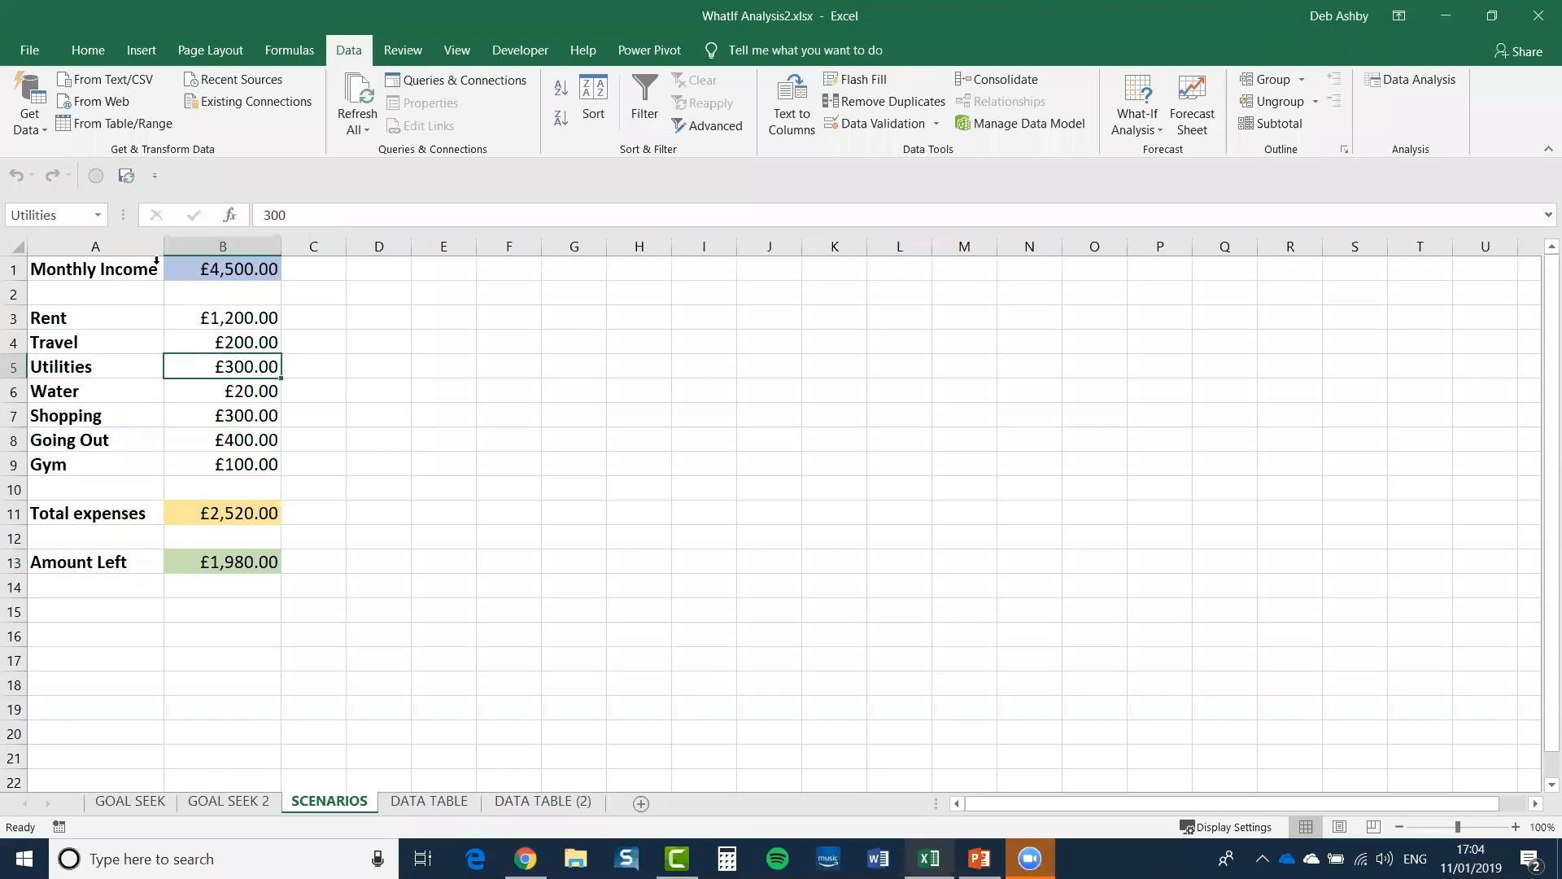
pyautogui.rightClick(95, 178)
pyautogui.click(181, 189)
pyautogui.press('Up')
pyautogui.press('Up')
pyautogui.press('Up')
pyautogui.press('Up')
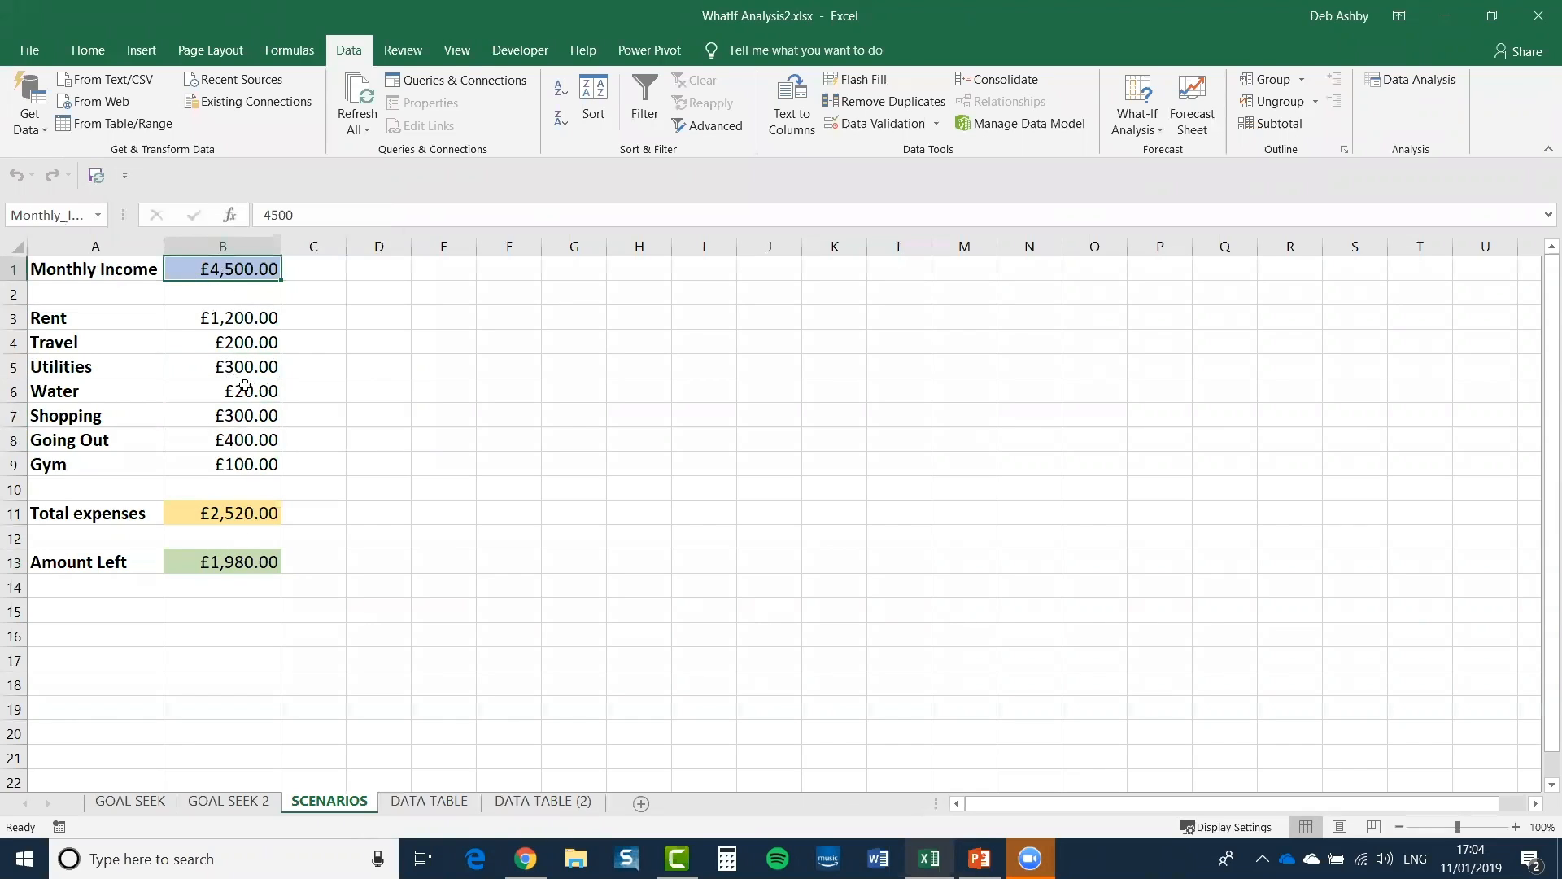
pyautogui.click(1145, 112)
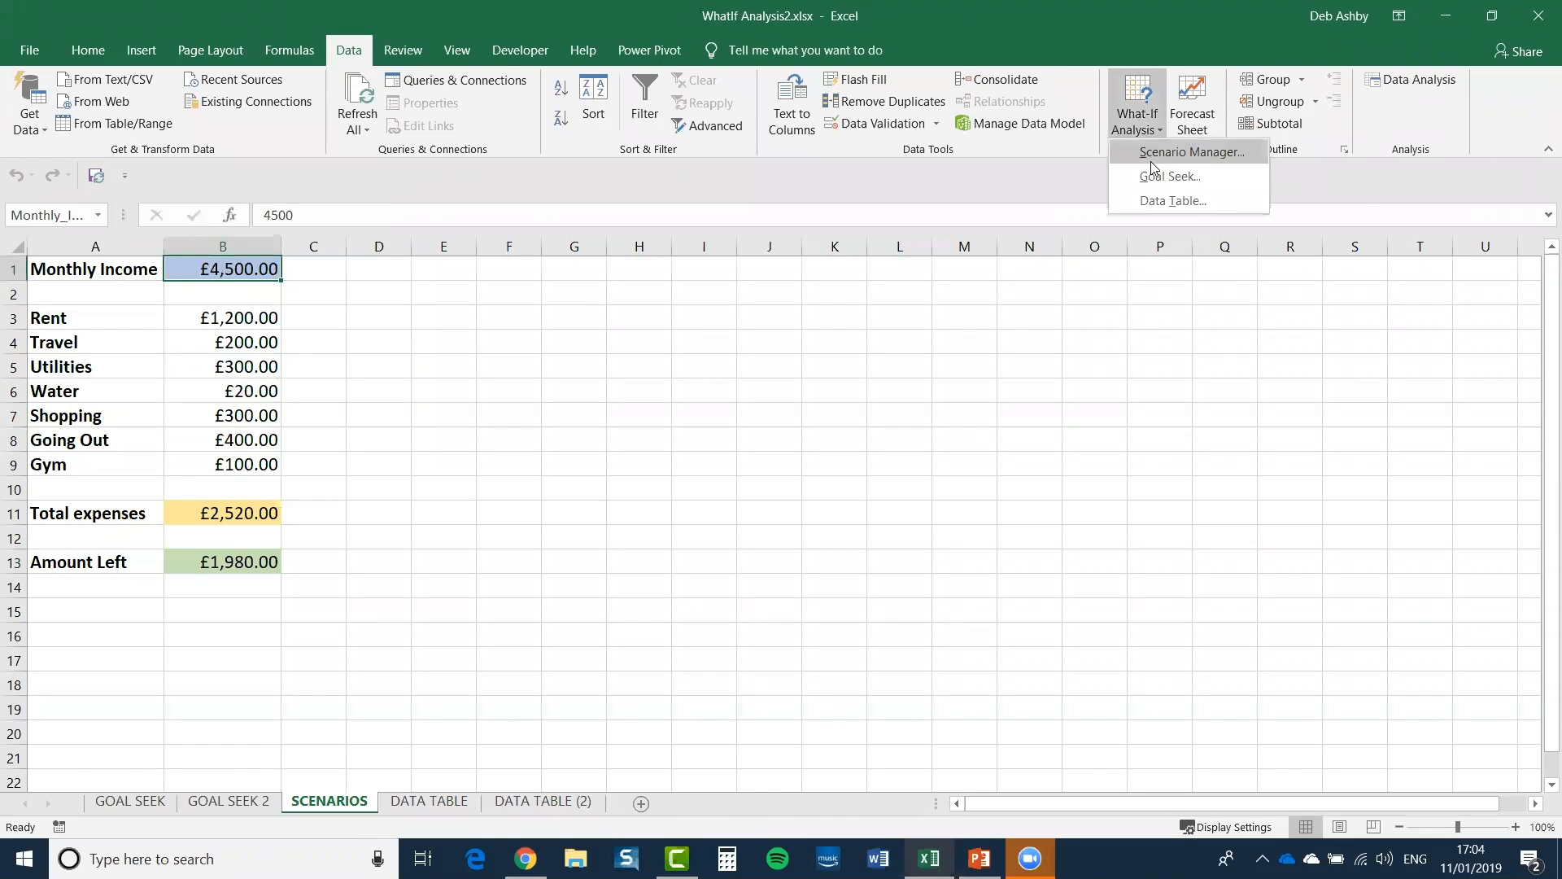
pyautogui.click(586, 461)
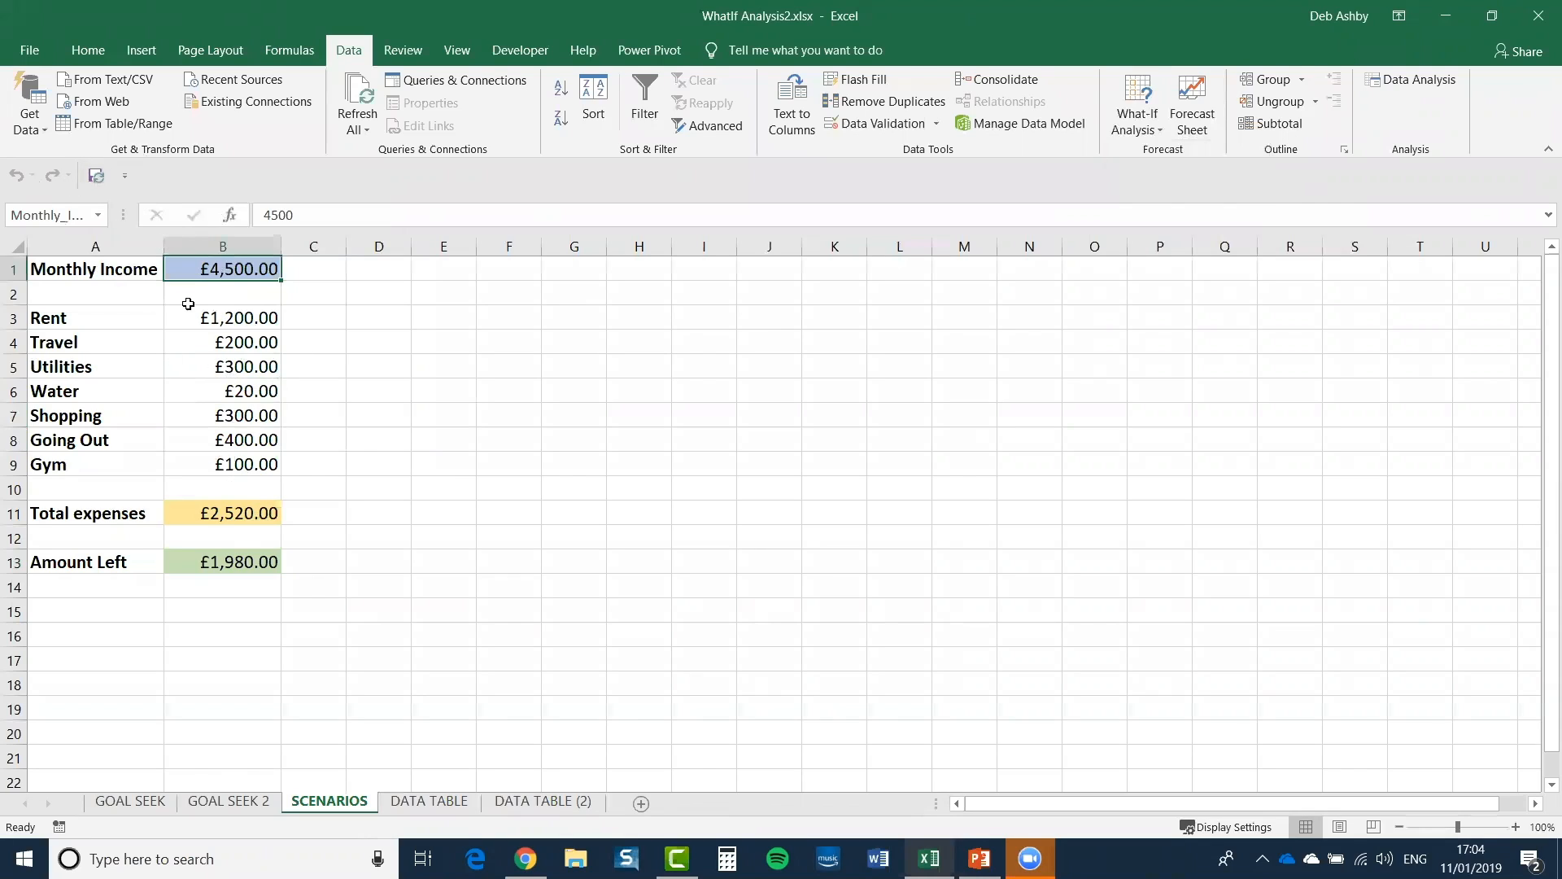
# Step: Add the Scenario Manager command to the Quick Access Toolbar for all documents, choosing it from All Commands
pyautogui.click(126, 178)
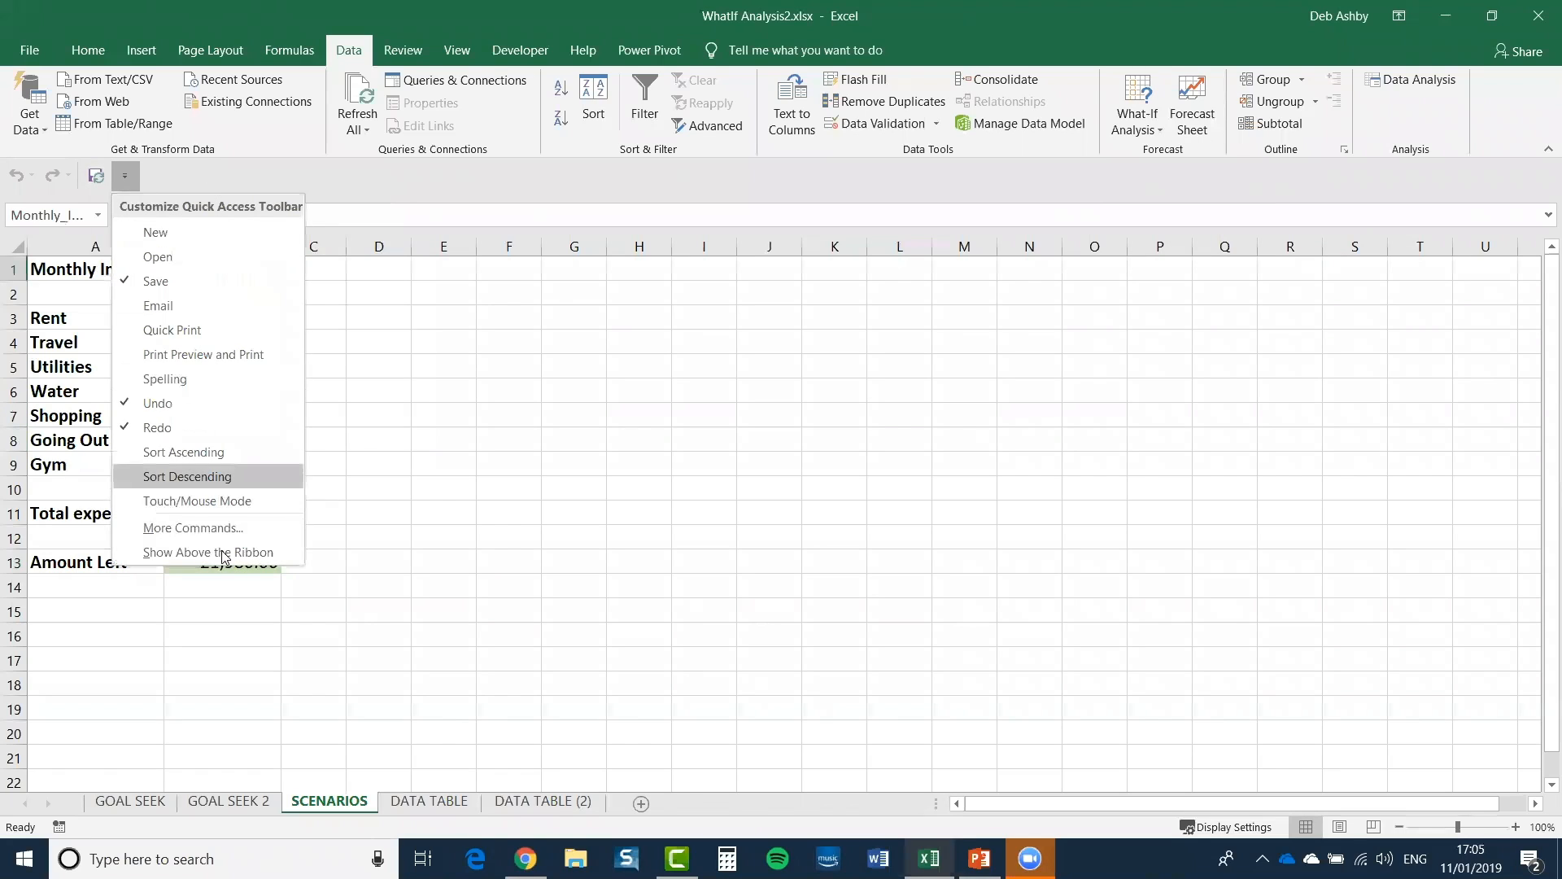
pyautogui.click(185, 529)
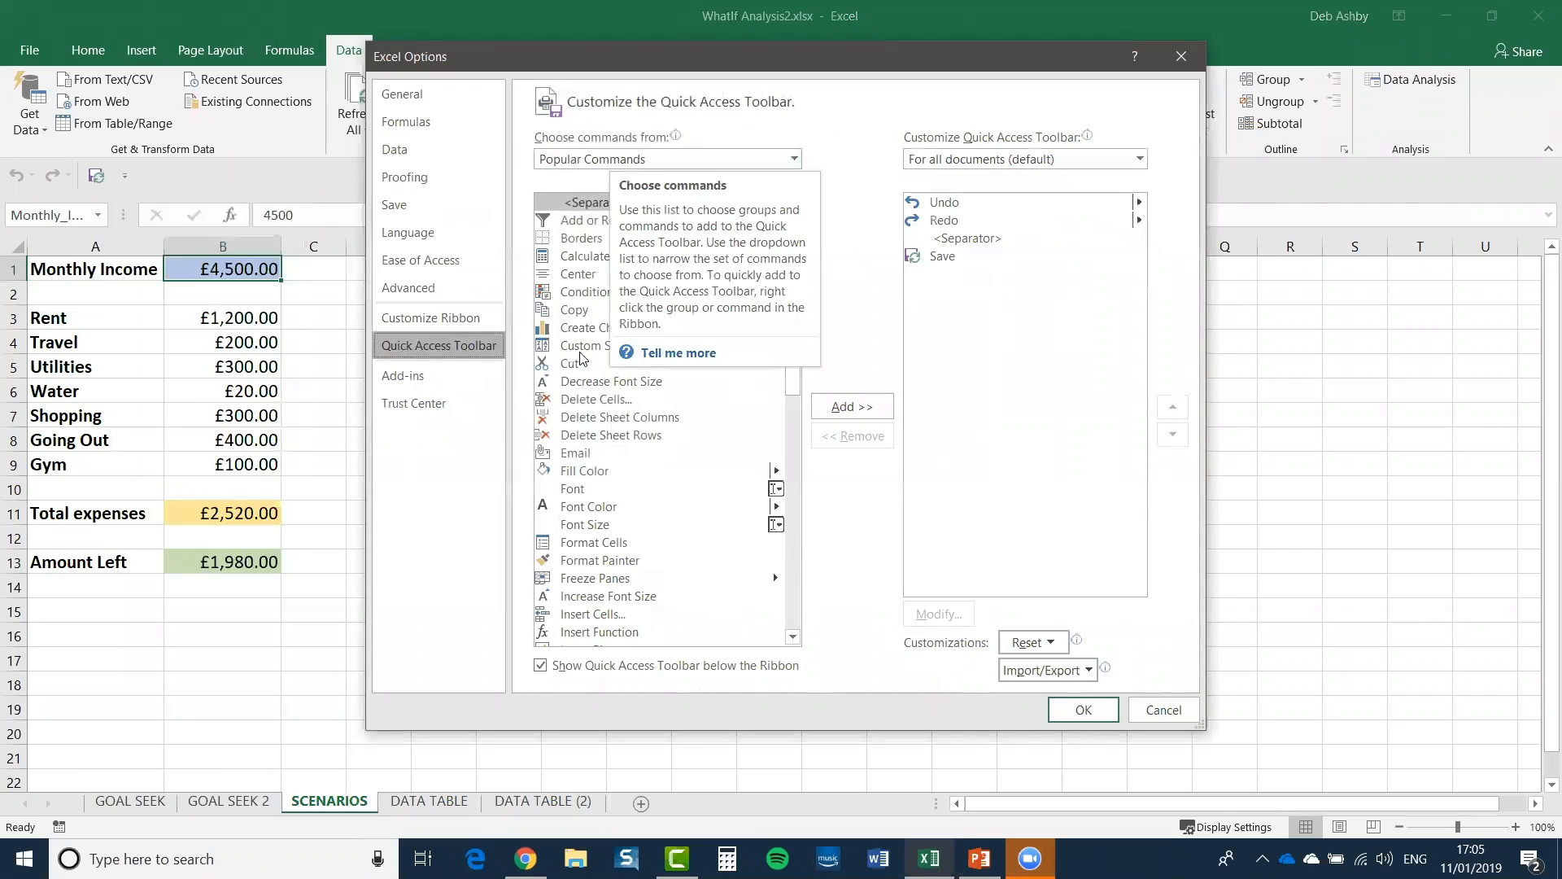
pyautogui.click(794, 159)
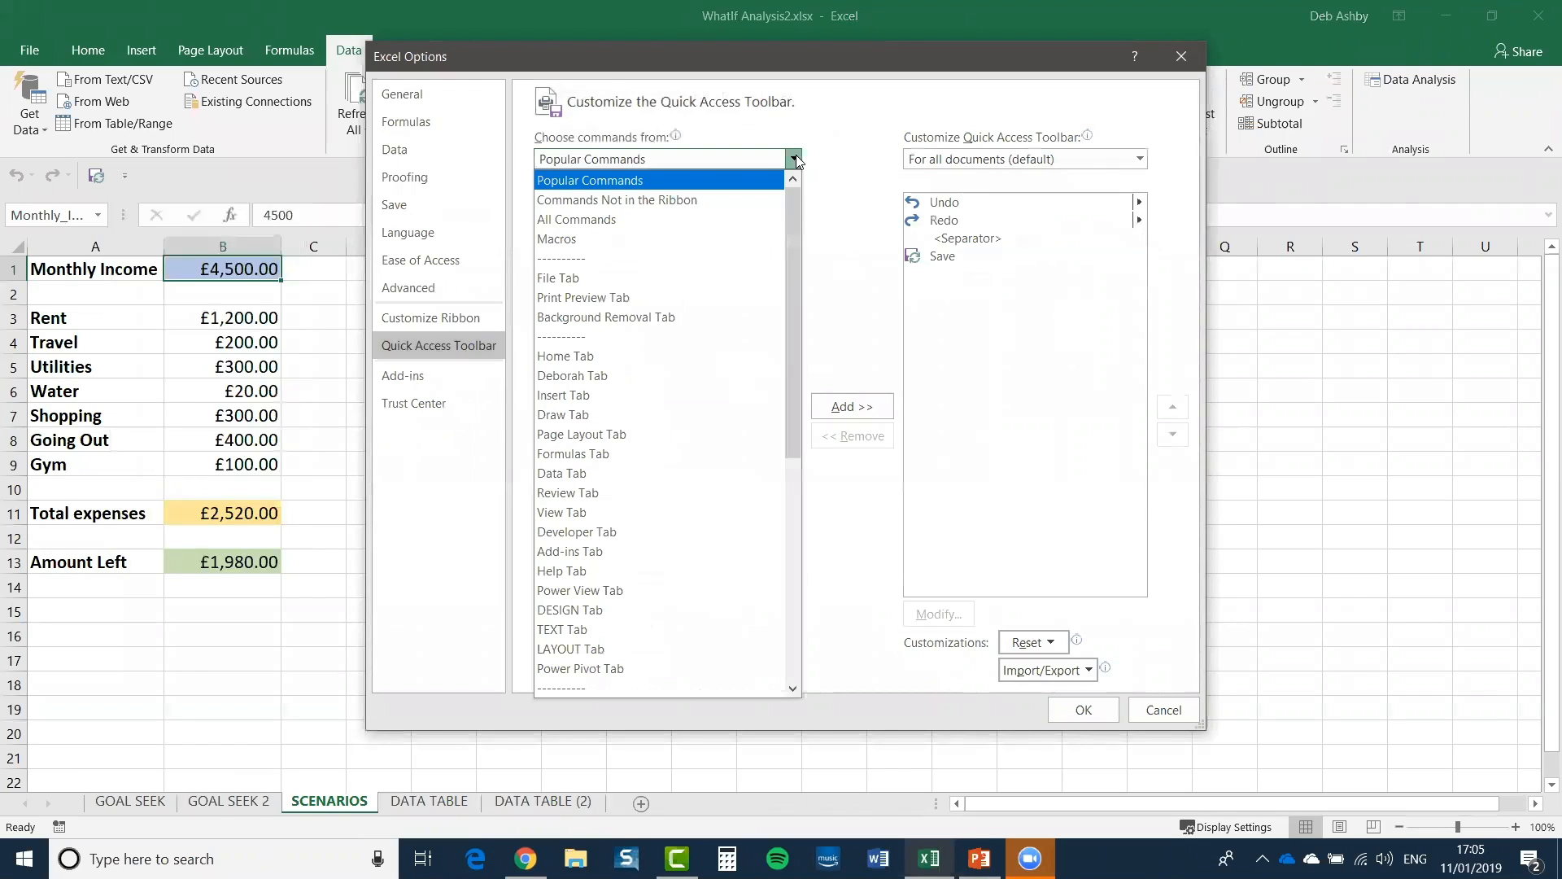
pyautogui.click(554, 218)
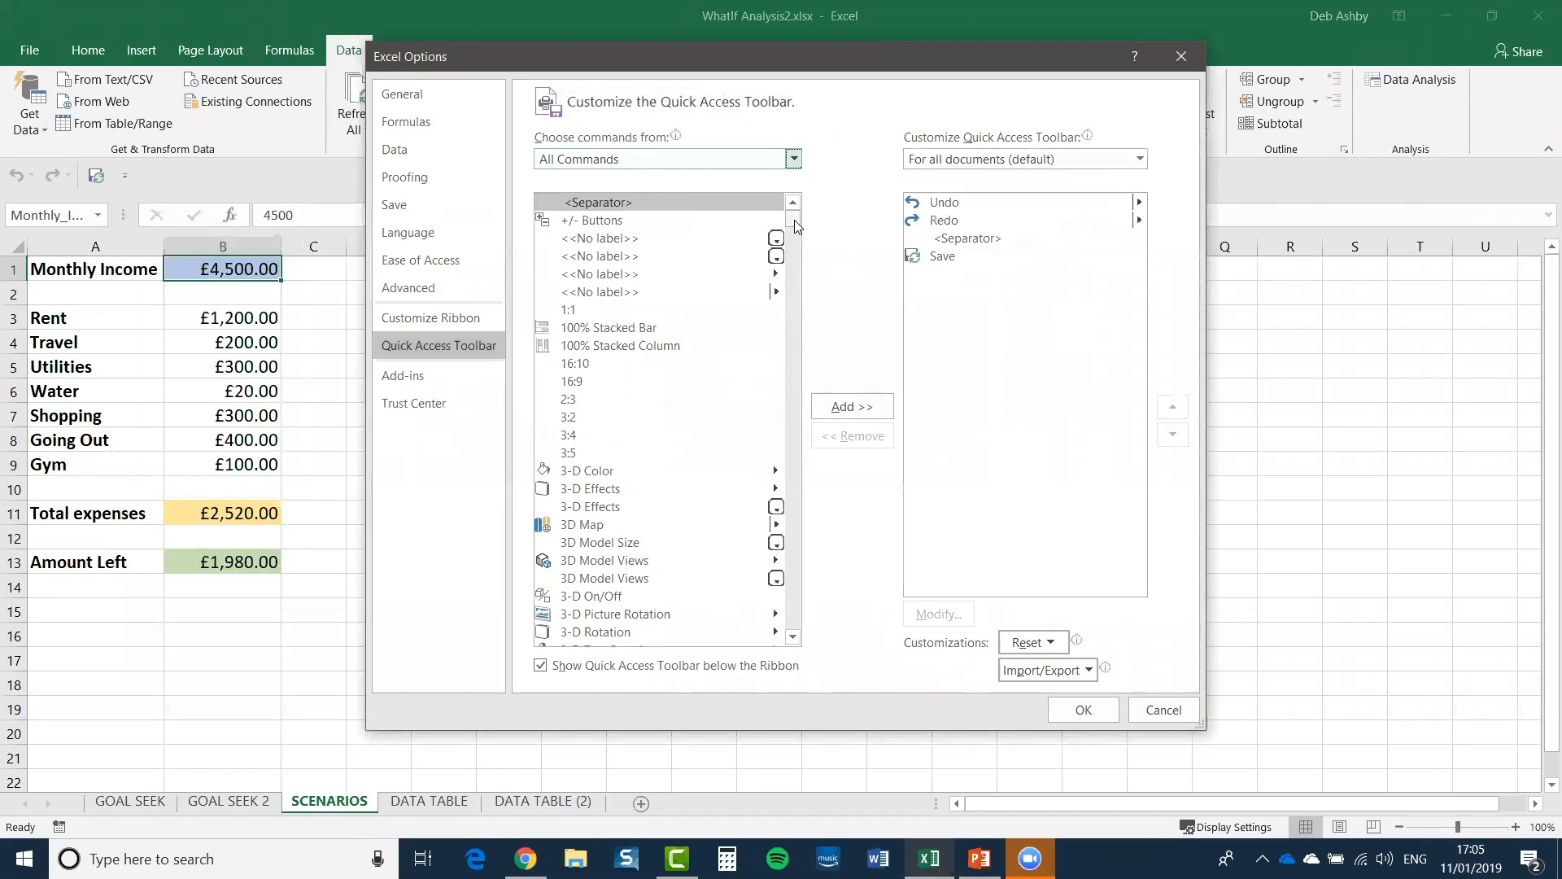
pyautogui.scroll(-3, 647, 300)
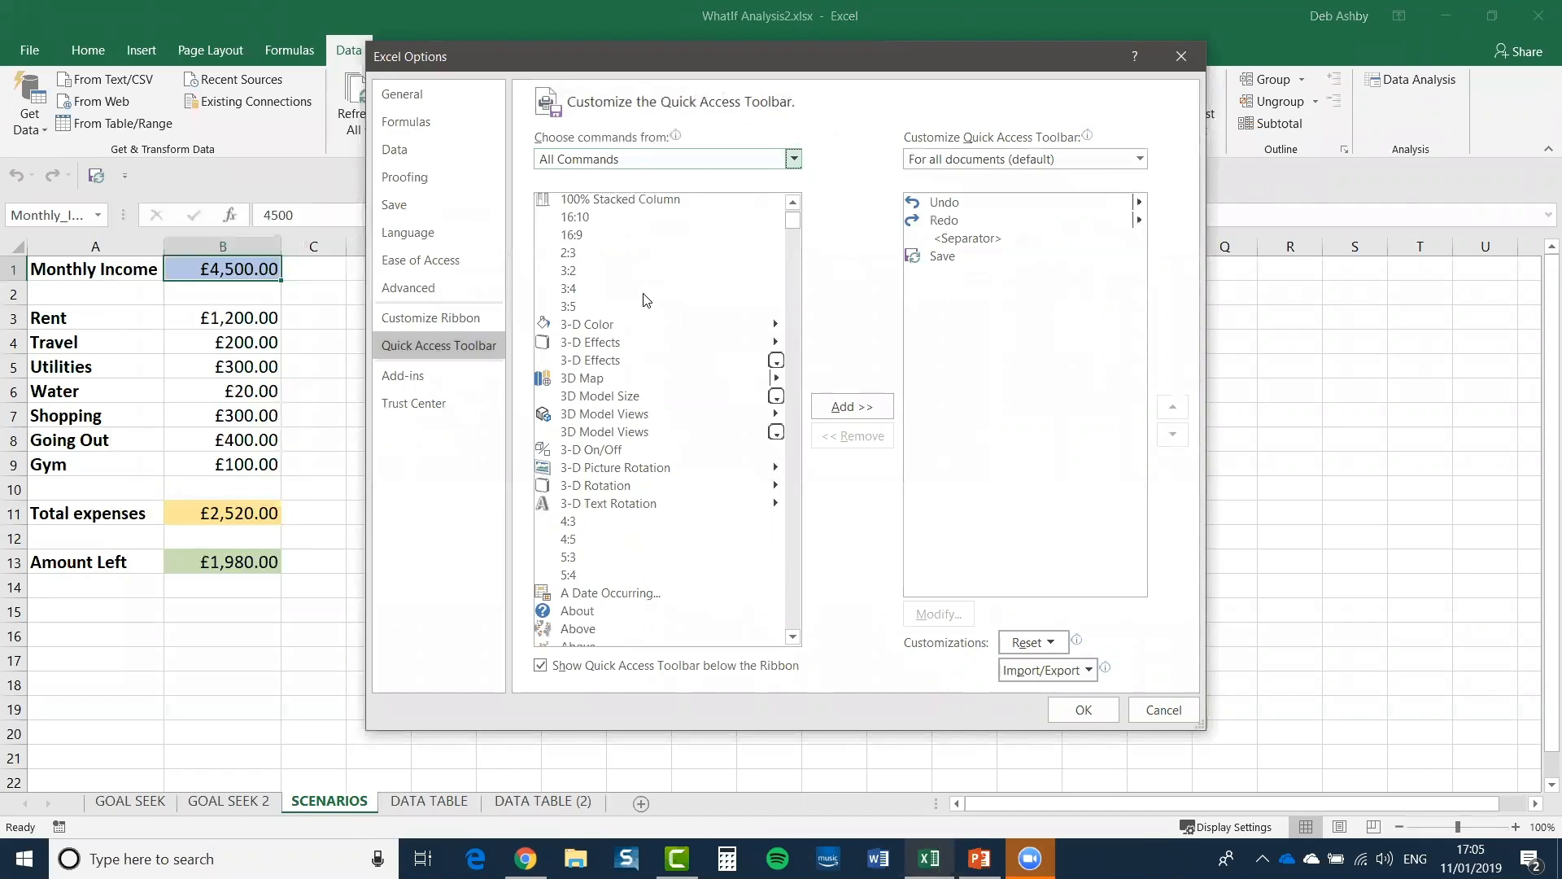
pyautogui.scroll(-2, 647, 299)
pyautogui.click(795, 397)
pyautogui.moveTo(791, 391); pyautogui.dragTo(781, 525)
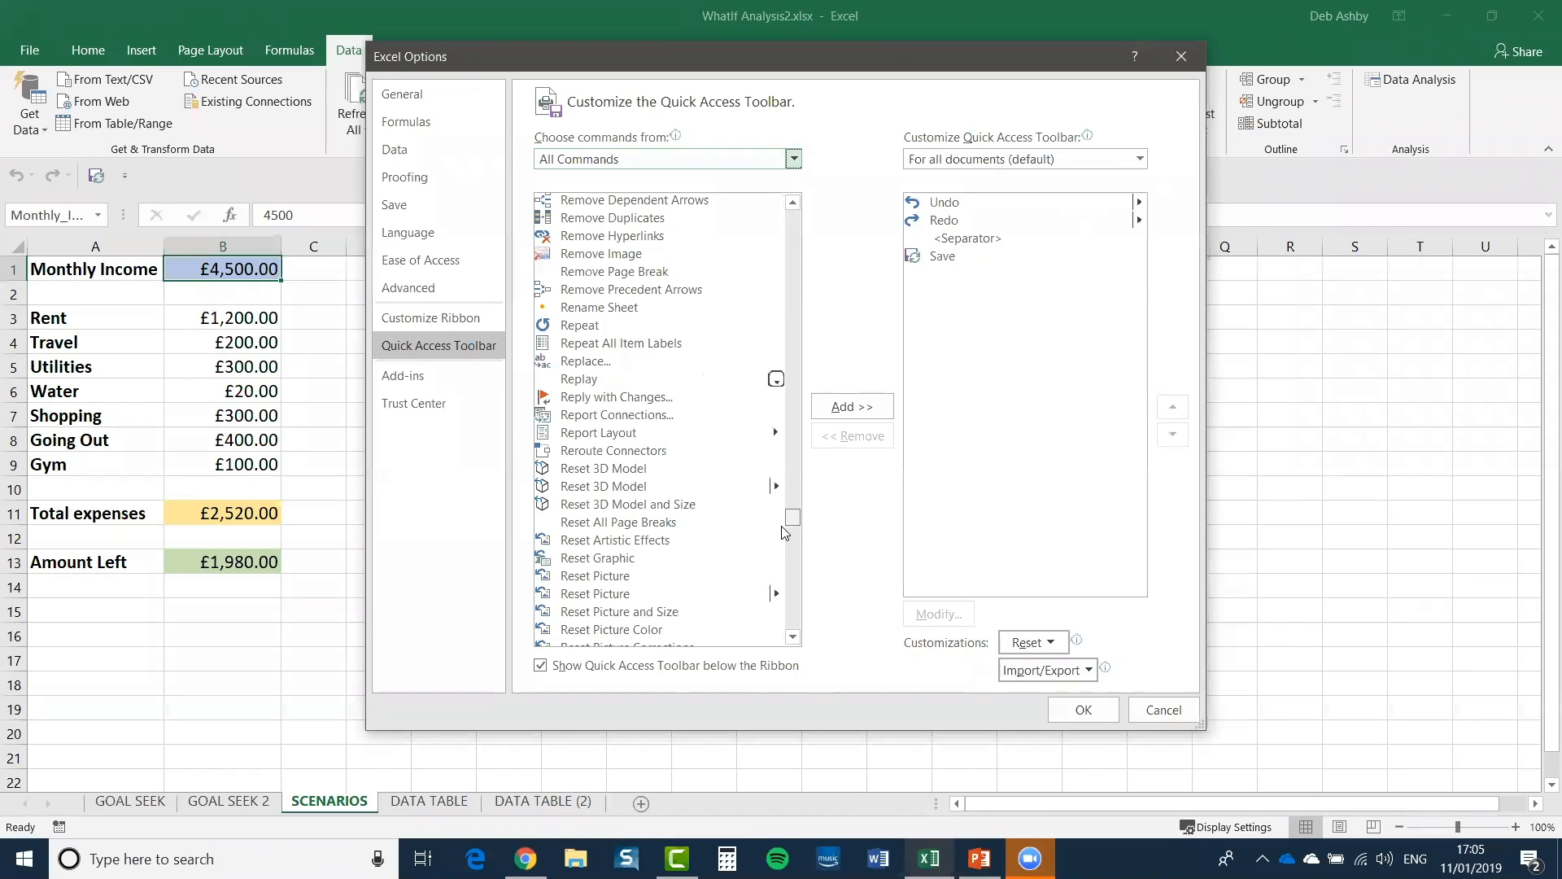
pyautogui.scroll(-10, 683, 456)
pyautogui.scroll(4, 682, 456)
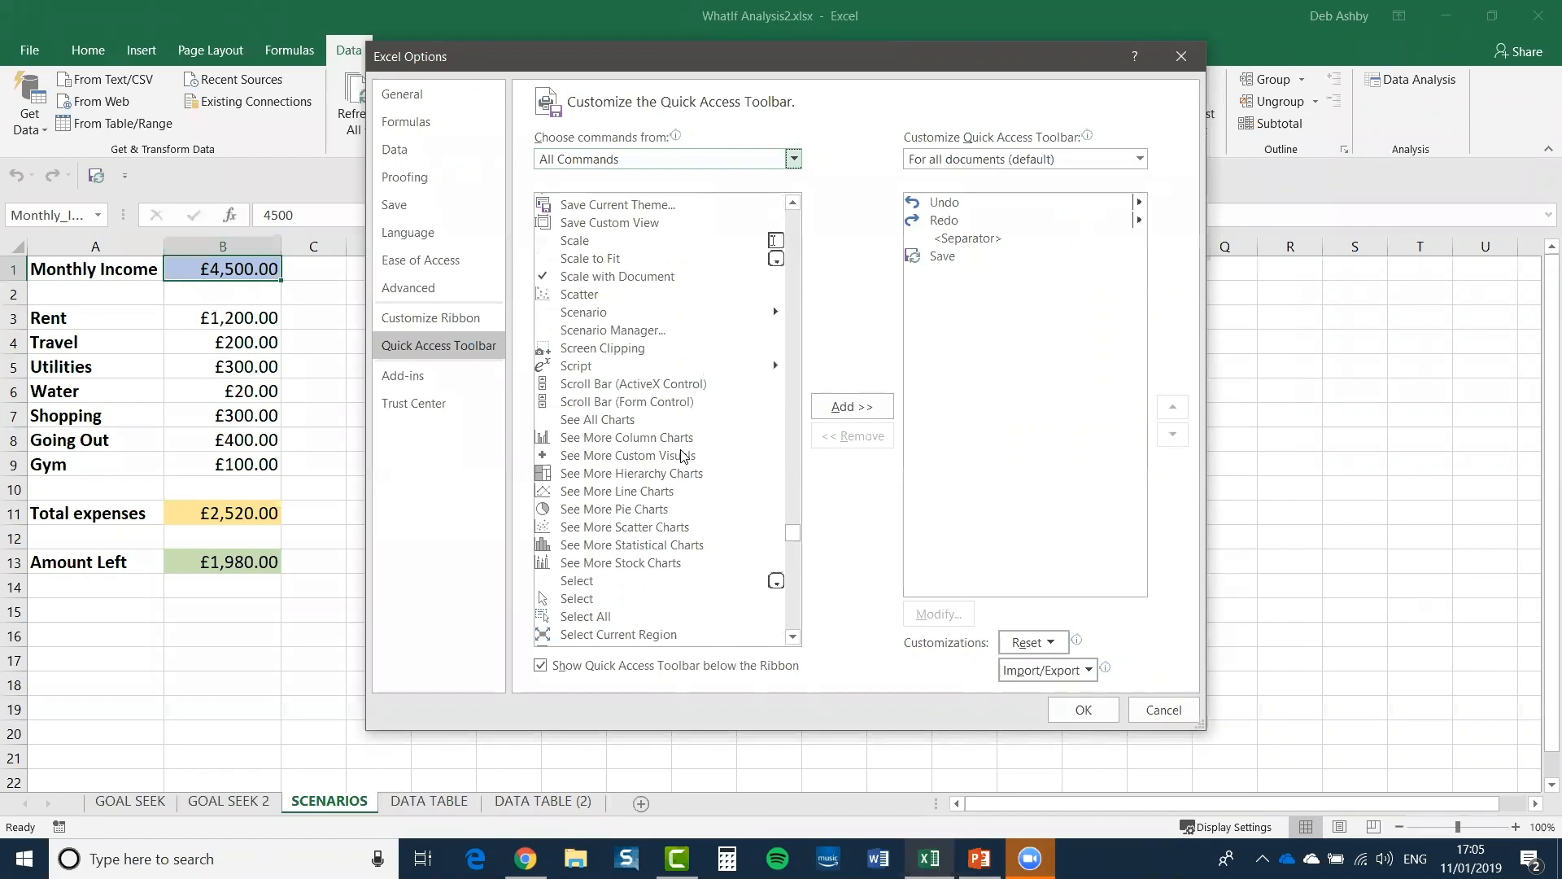
pyautogui.scroll(1, 683, 456)
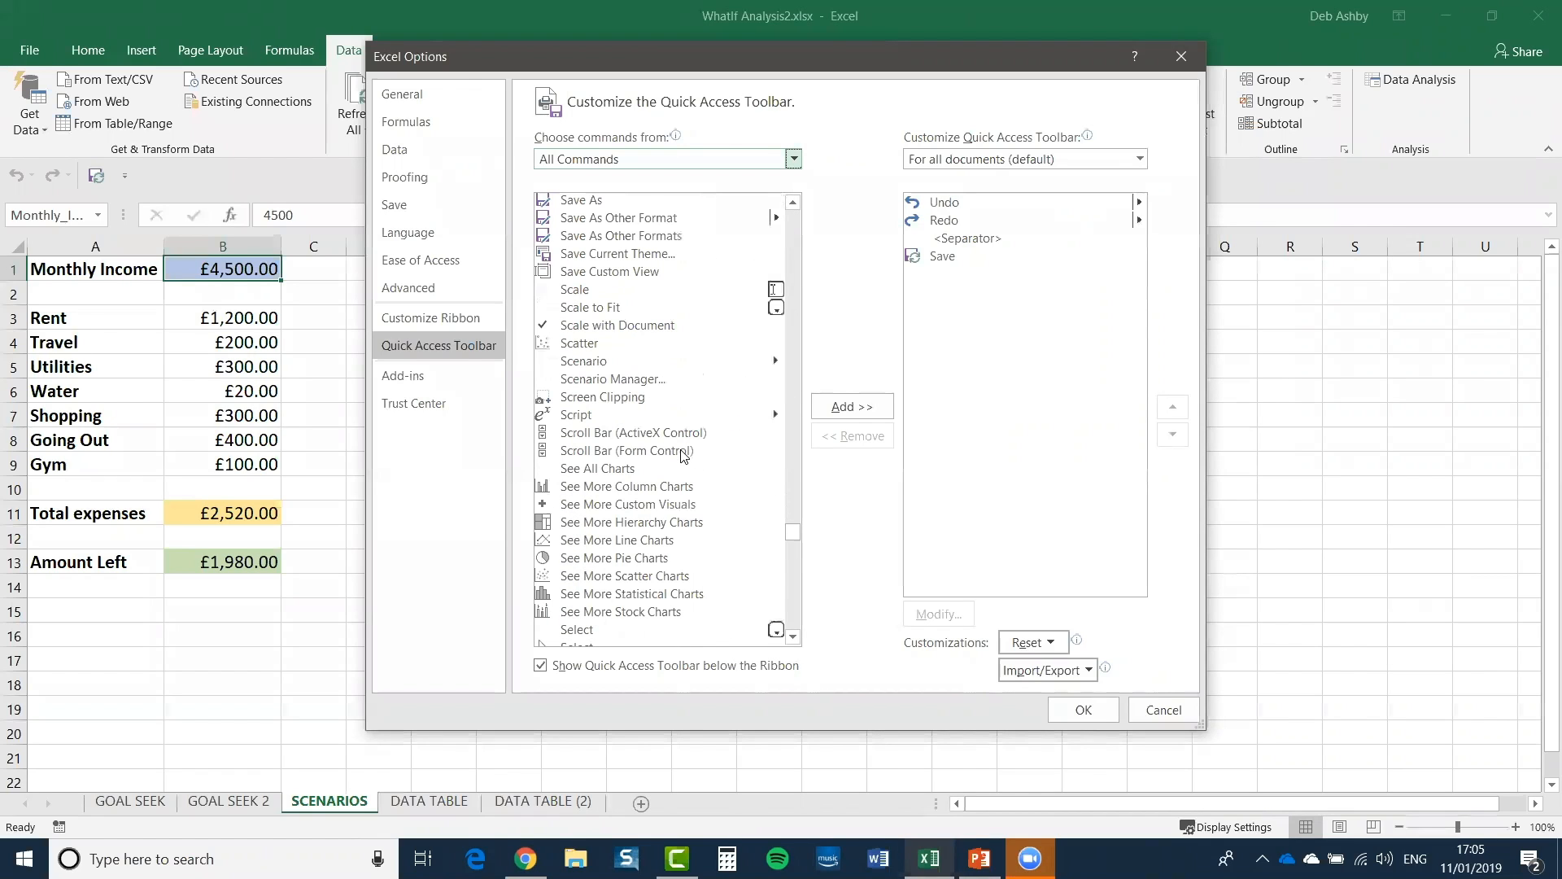
pyautogui.click(591, 381)
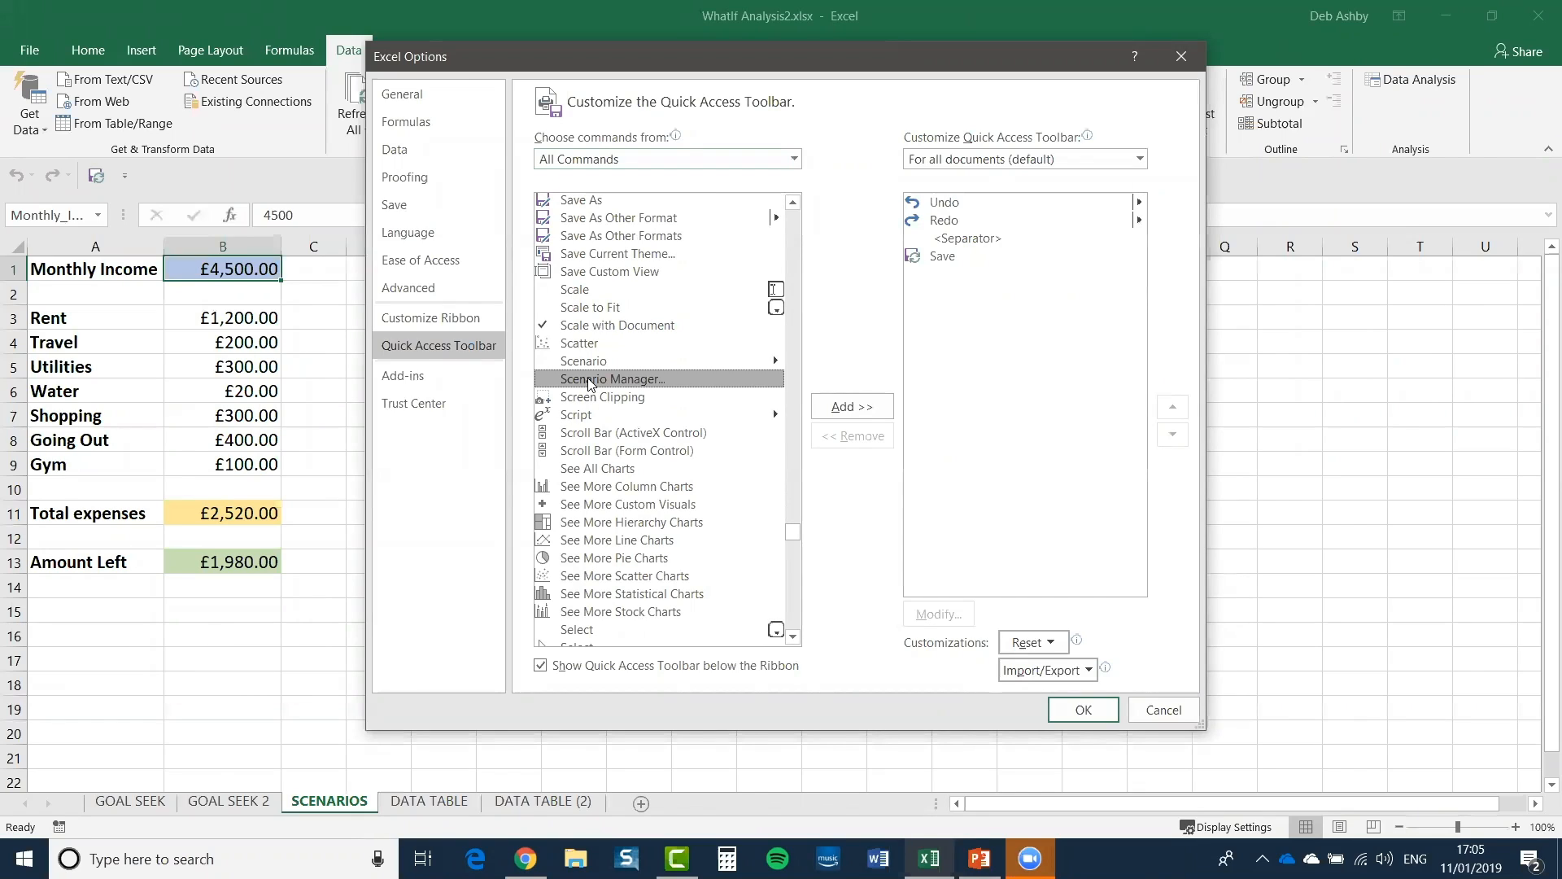
pyautogui.click(864, 409)
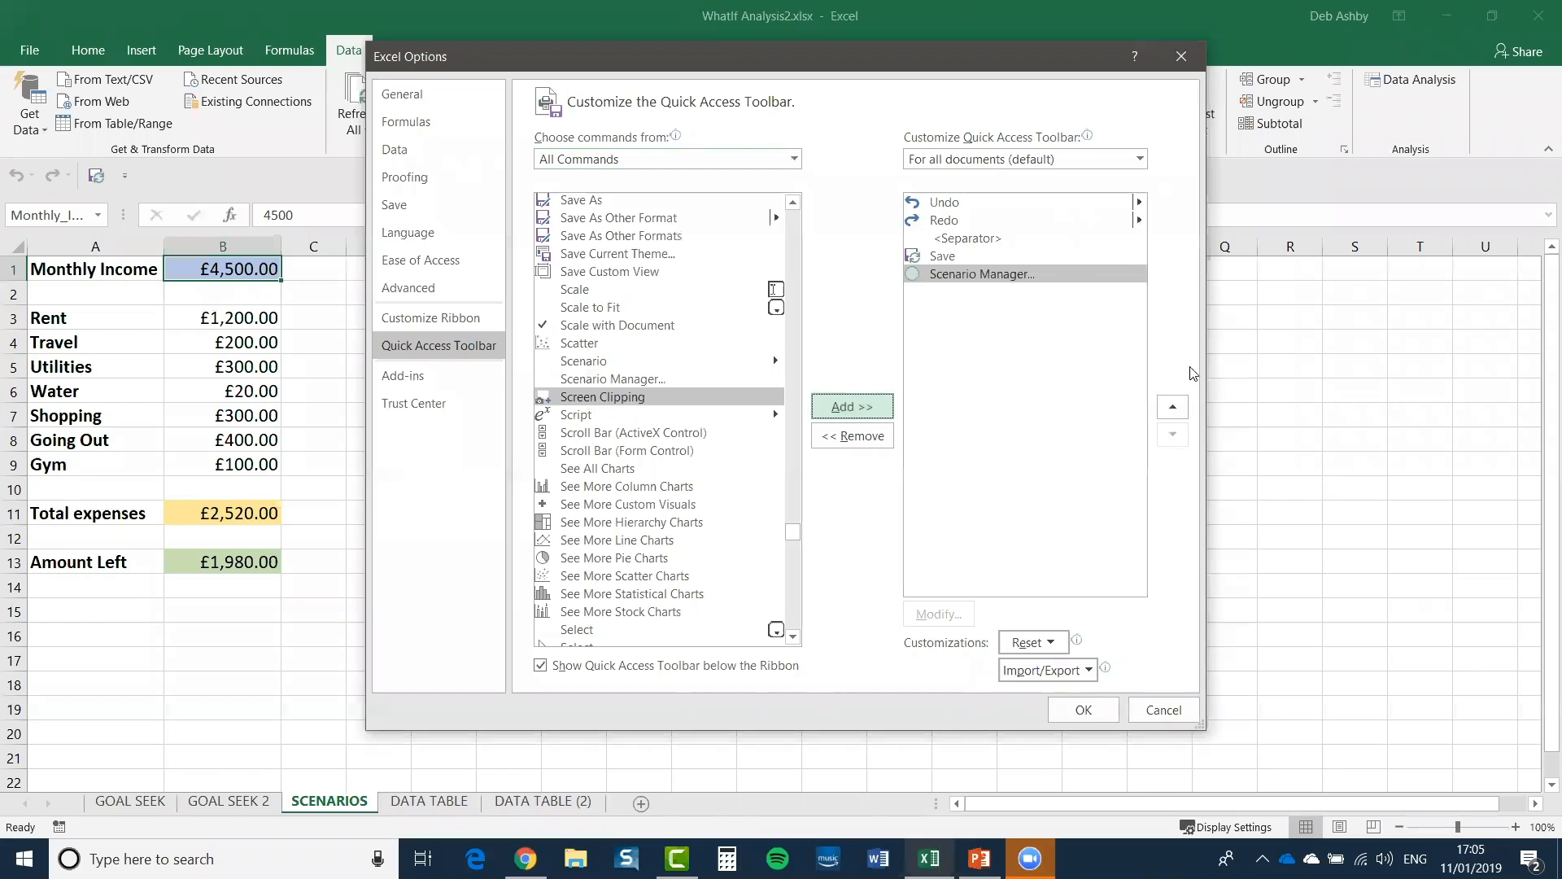
pyautogui.click(1083, 711)
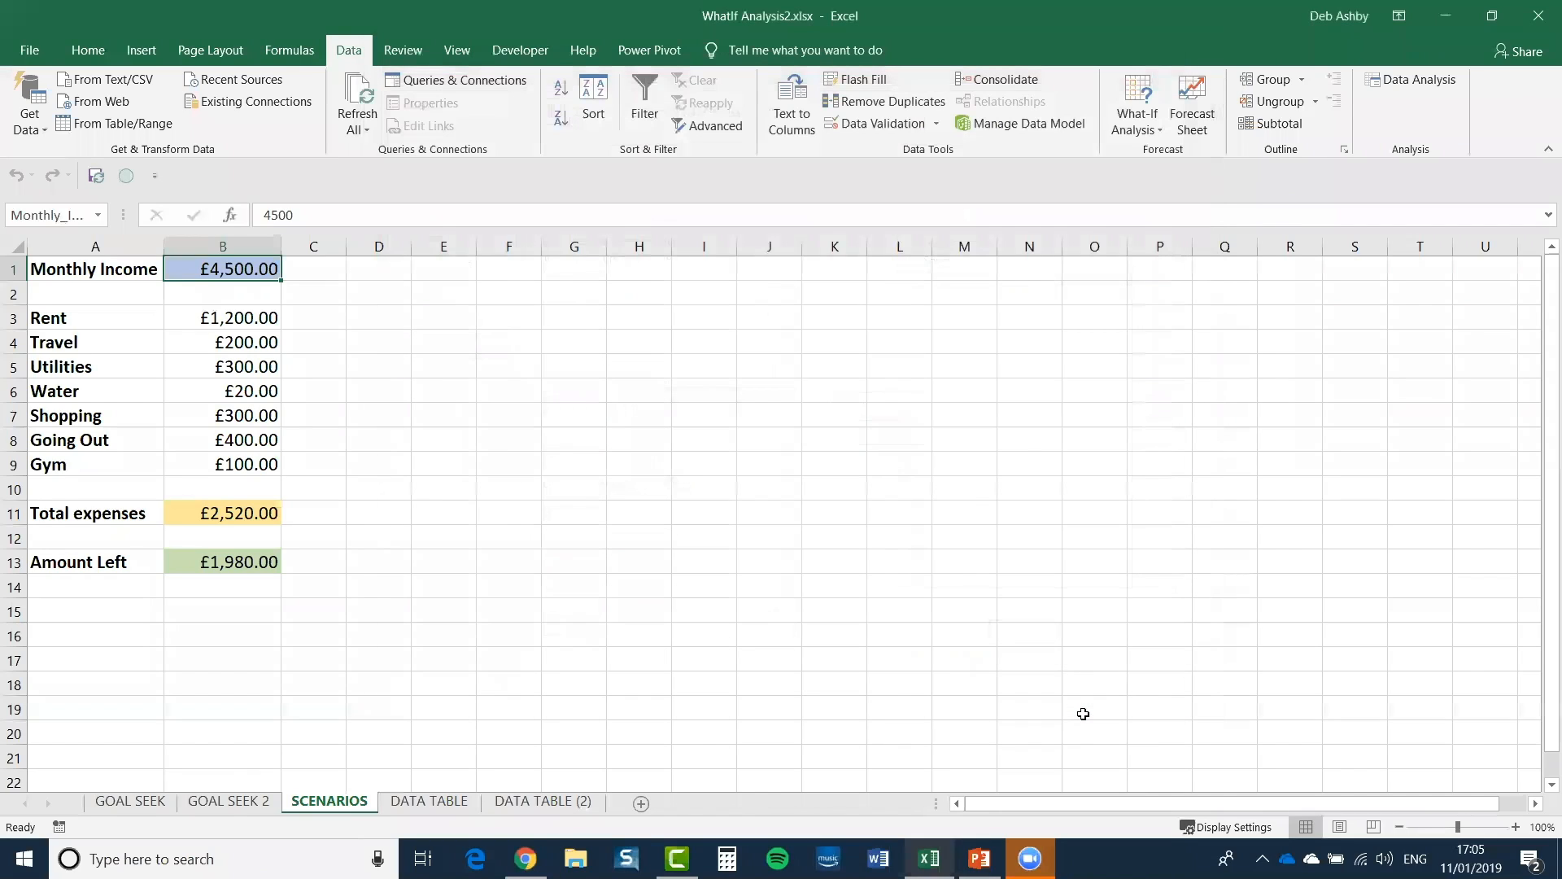
# Step: Show the Promotion scenario and then the Original scenario in the budget, and close the Scenario Manager
pyautogui.click(128, 184)
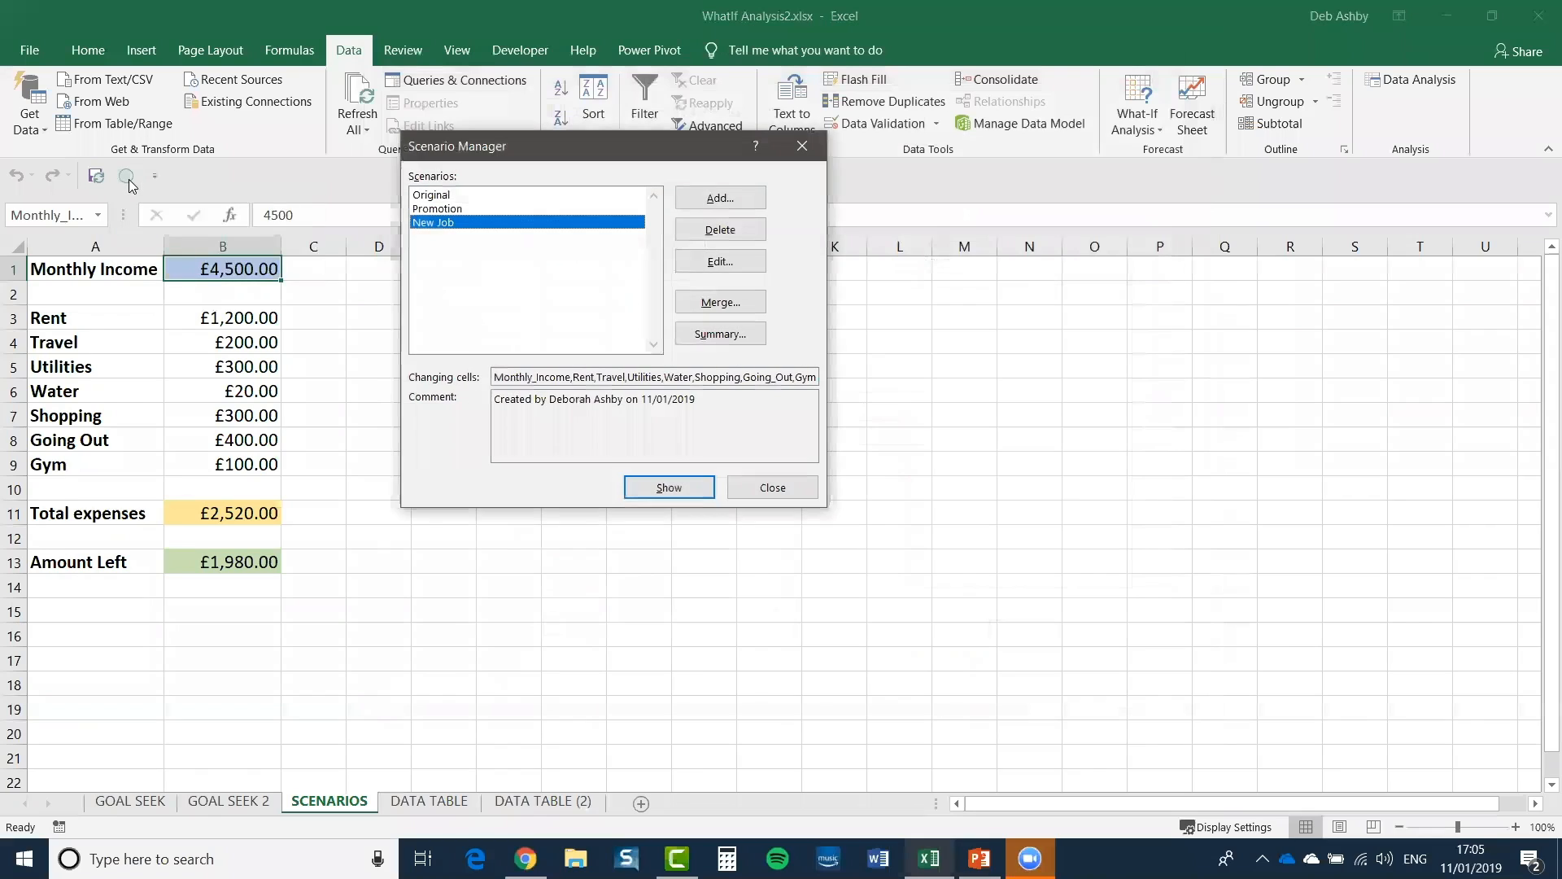
pyautogui.click(489, 209)
pyautogui.click(664, 488)
pyautogui.click(466, 195)
pyautogui.click(663, 489)
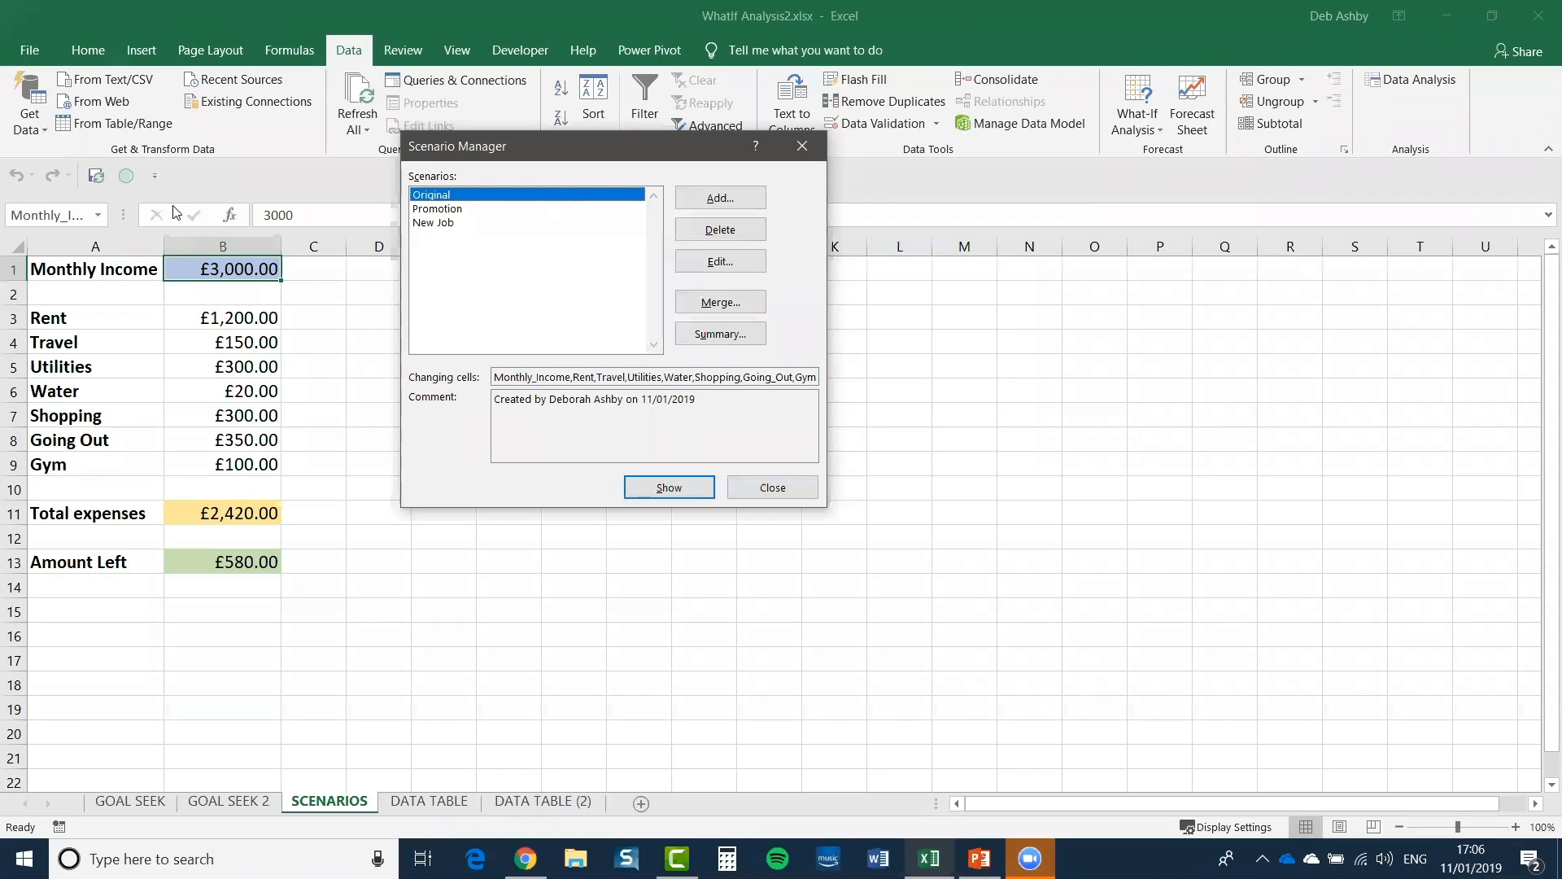
pyautogui.click(777, 489)
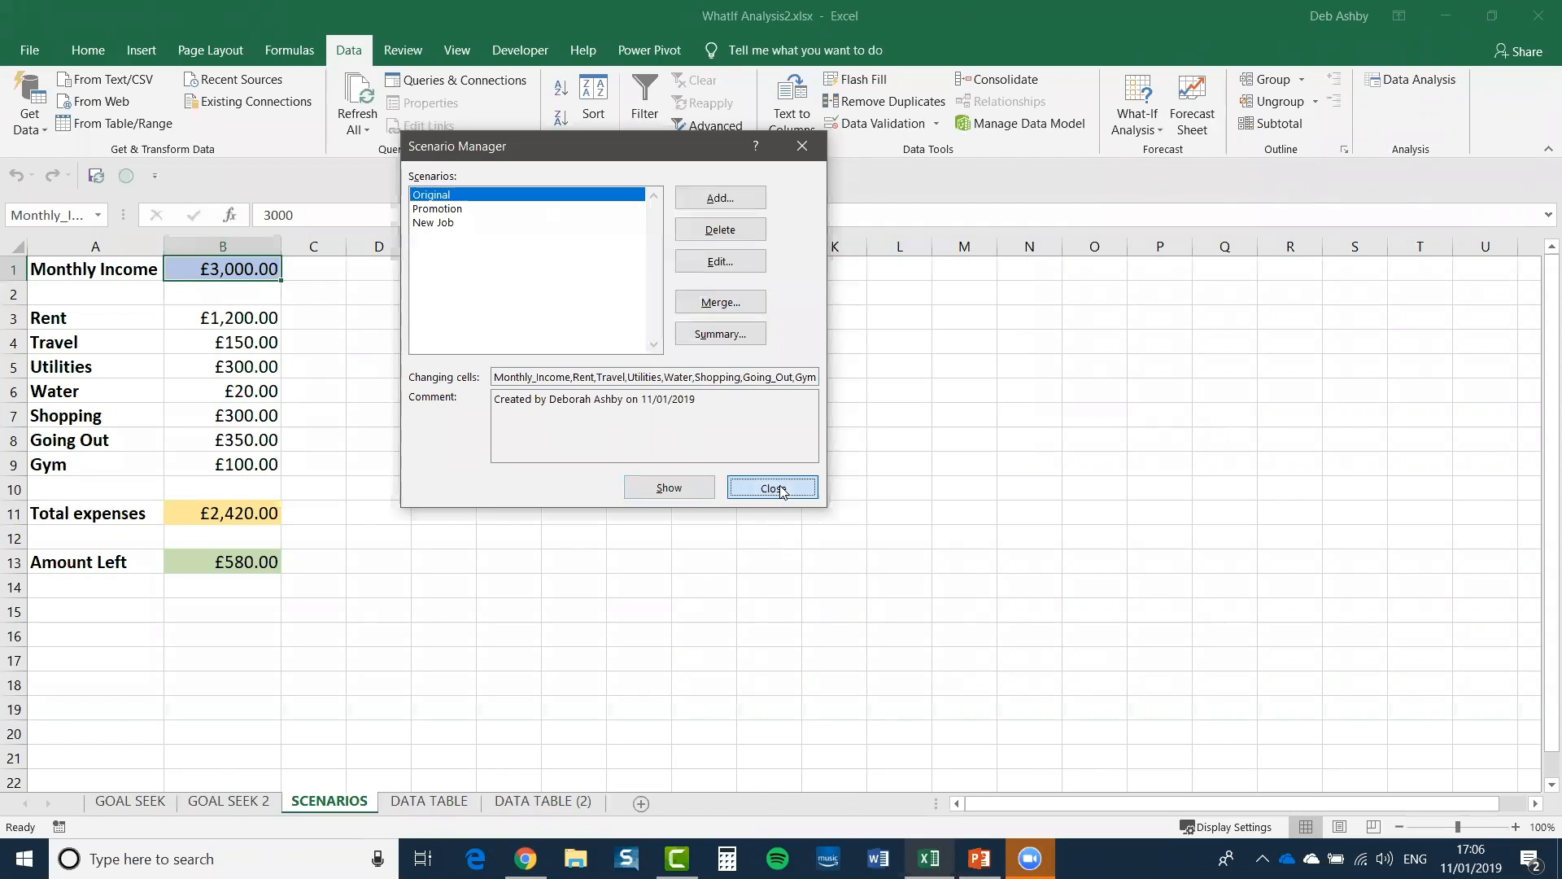
pyautogui.click(481, 490)
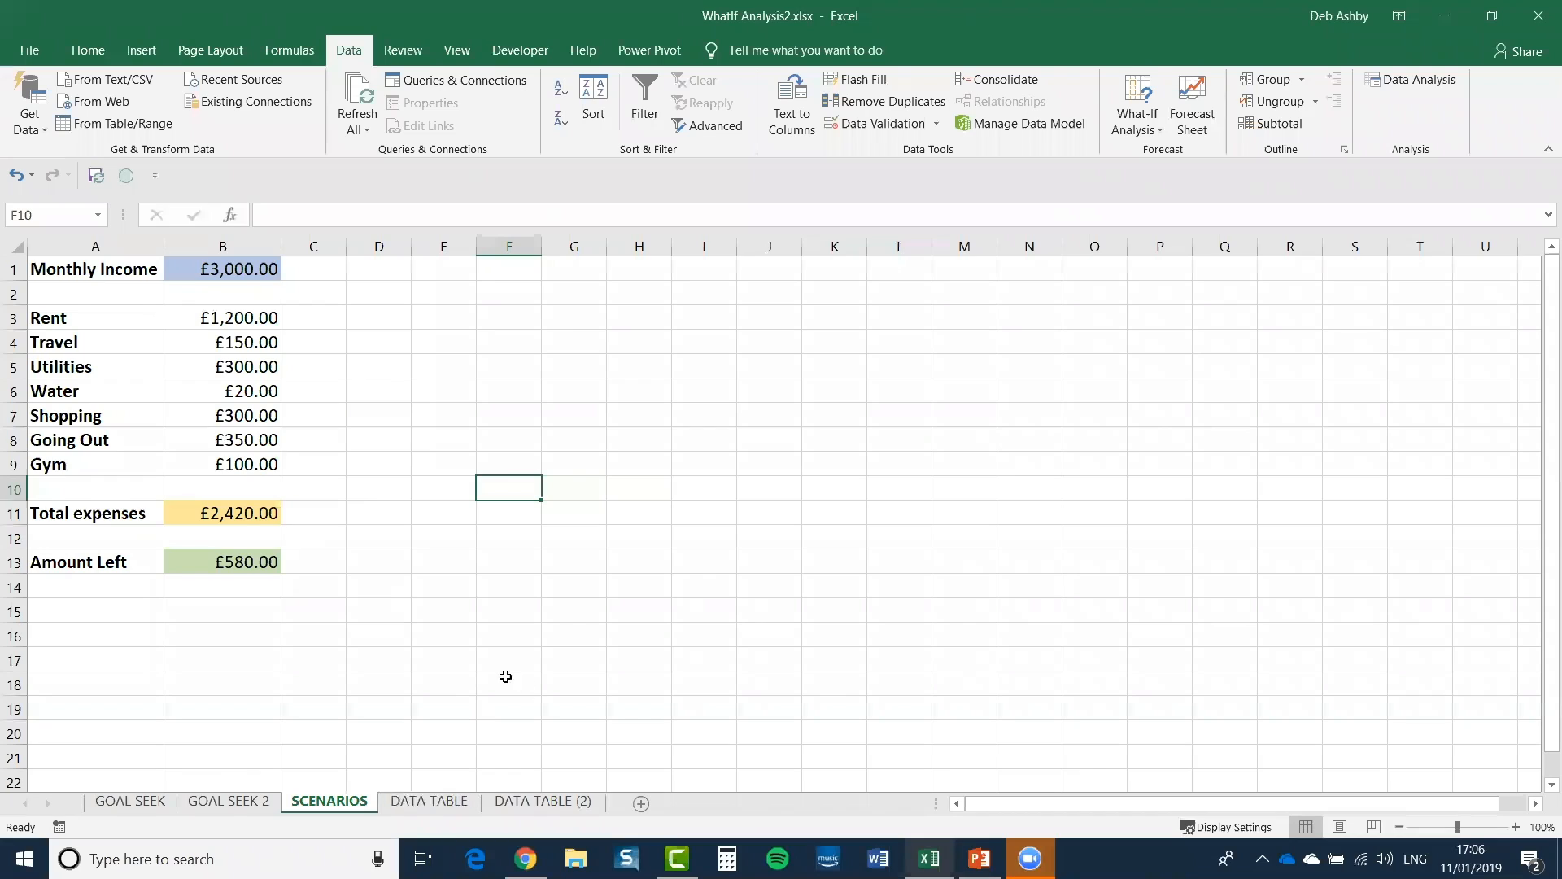
pyautogui.click(447, 486)
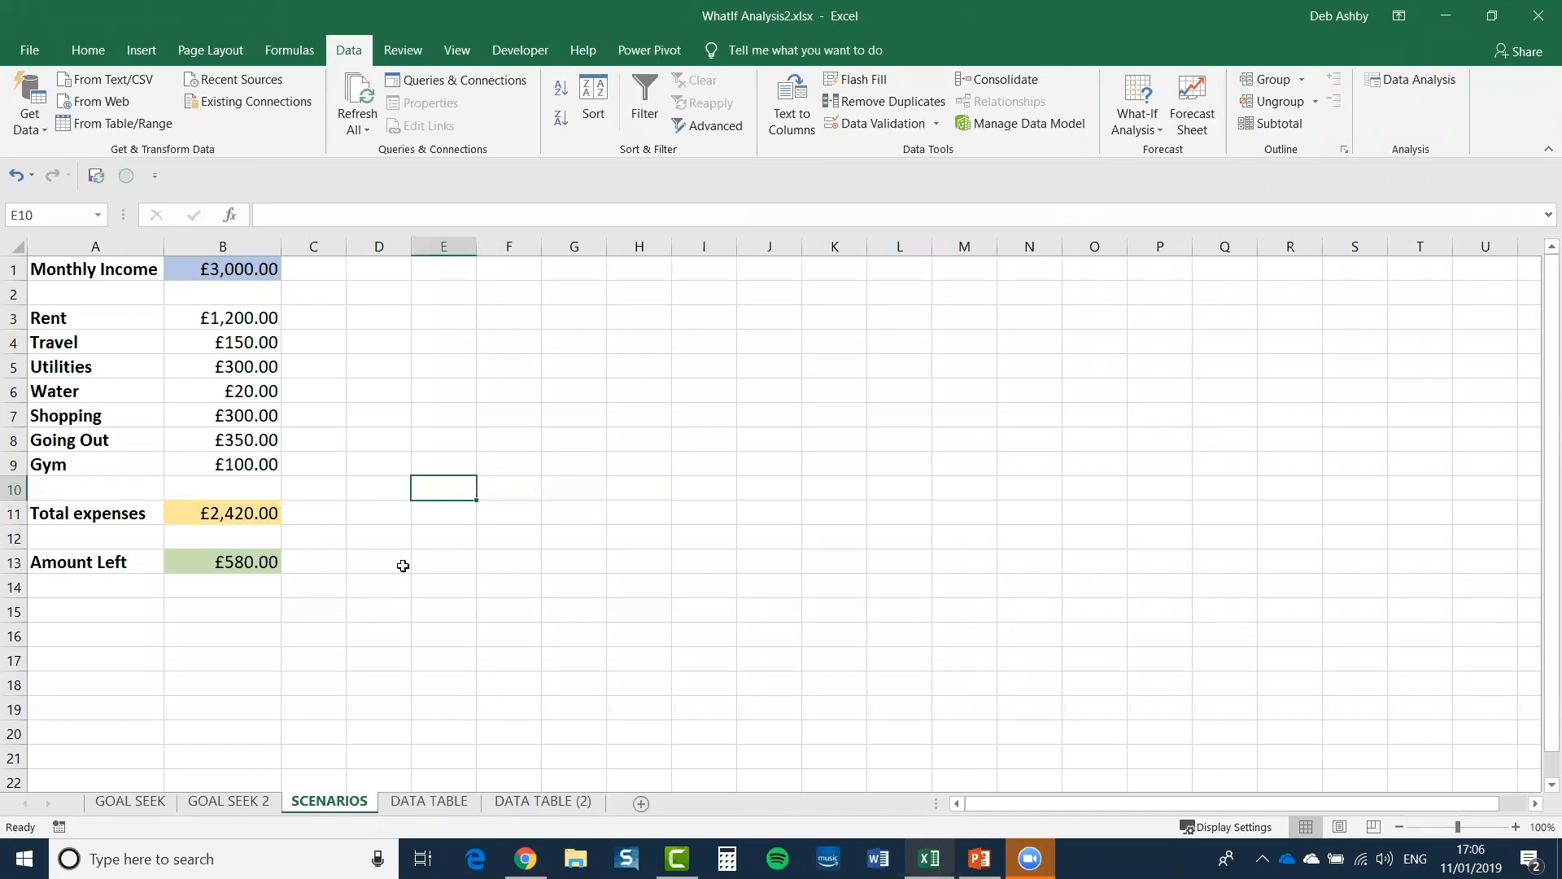
# Step: Switch to the DATA TABLE sheet and widen column A slightly to give the loan labels more room
pyautogui.click(431, 804)
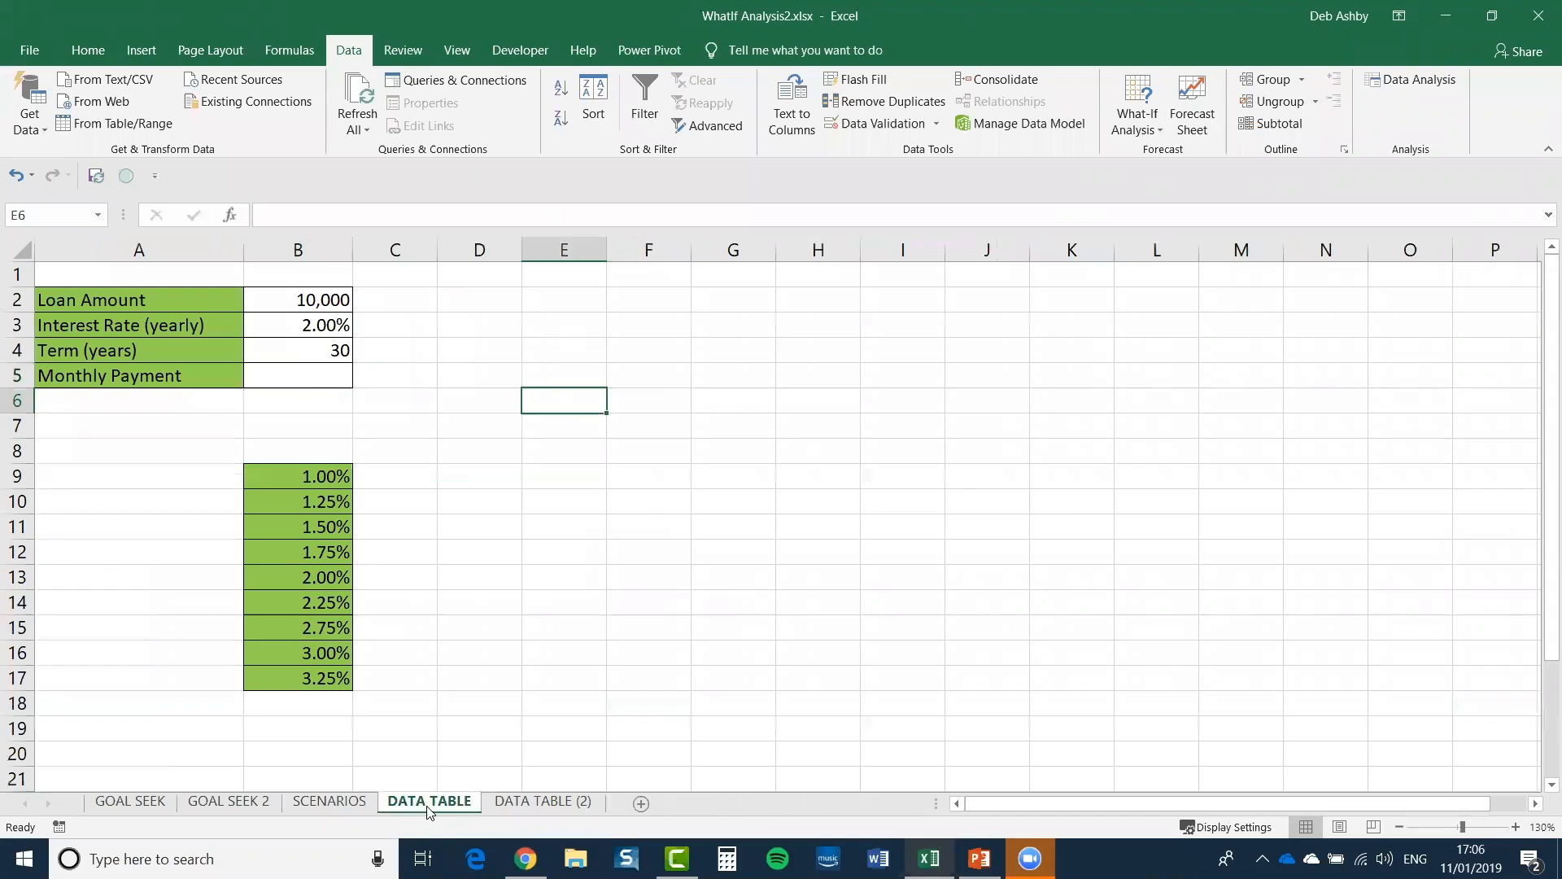
pyautogui.click(958, 328)
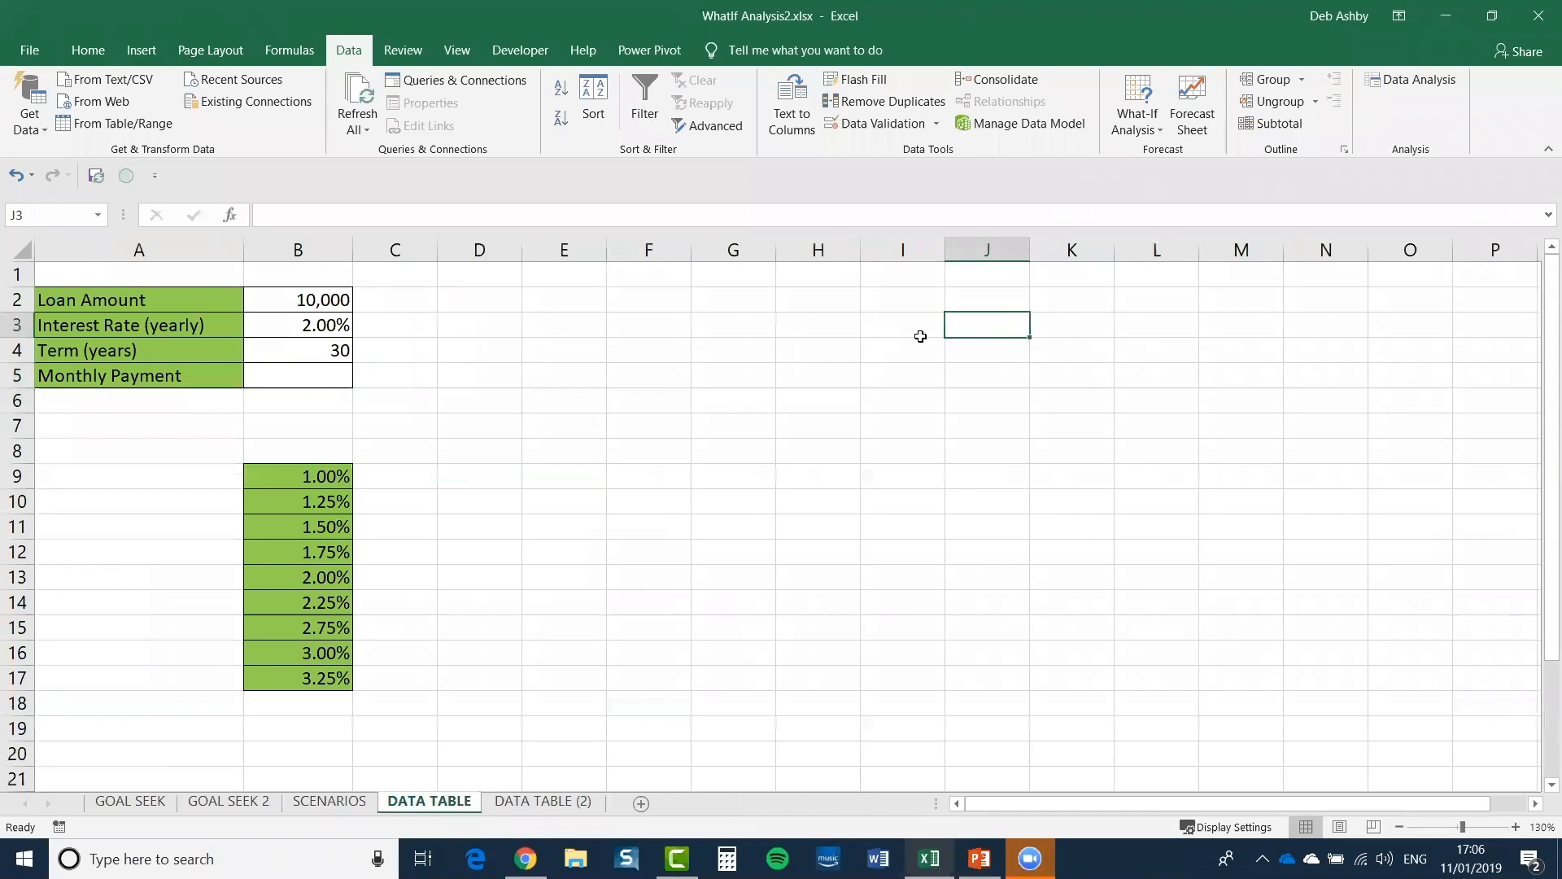
pyautogui.click(1147, 126)
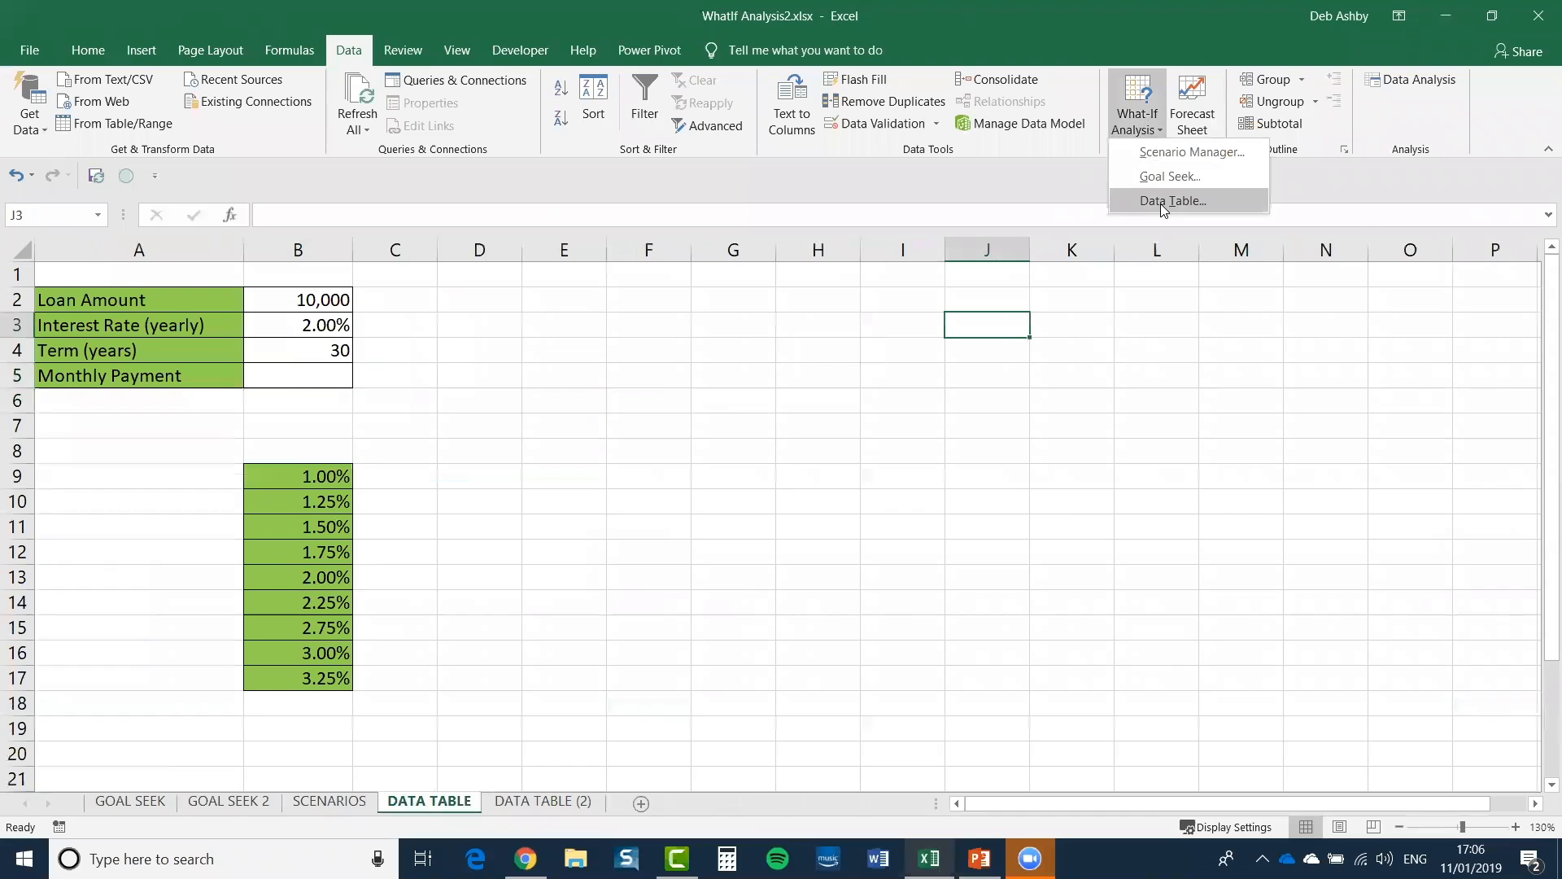
pyautogui.click(472, 466)
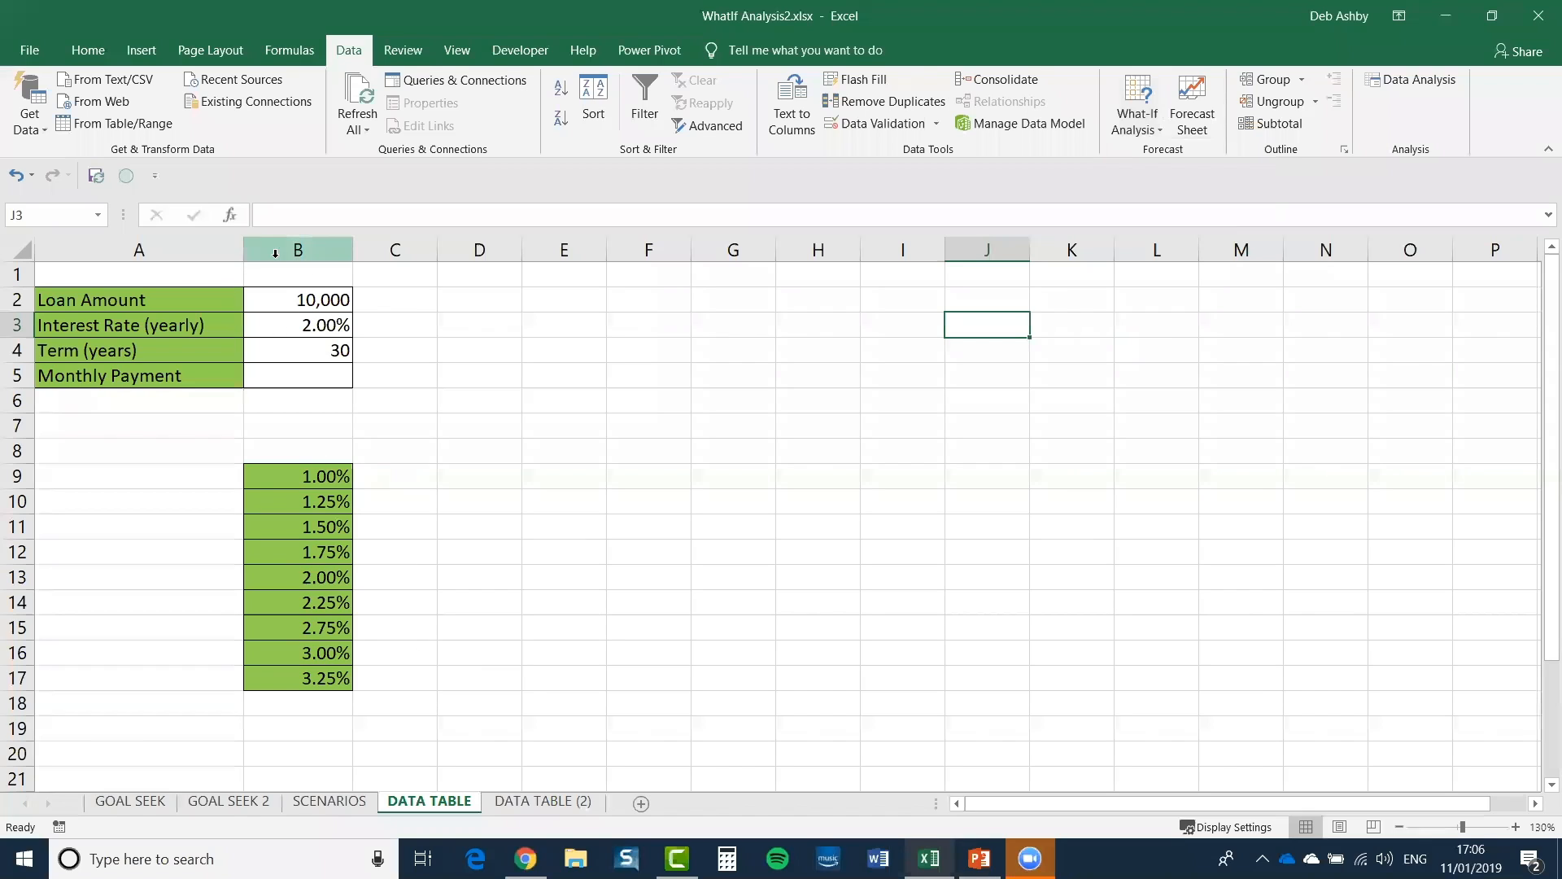
pyautogui.moveTo(244, 249); pyautogui.dragTo(264, 248)
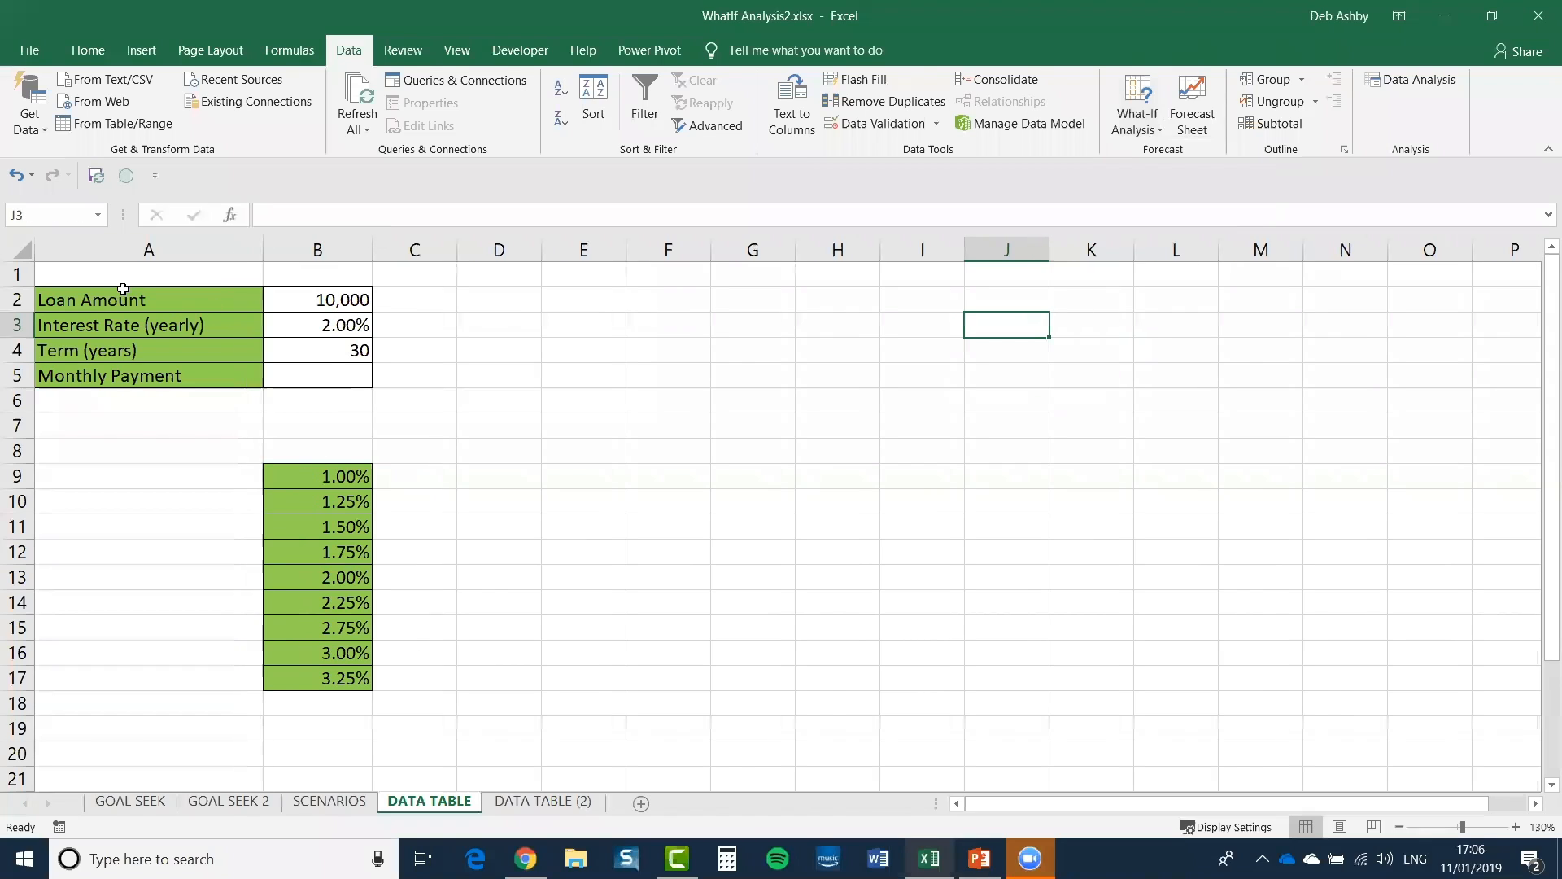
# Step: Review the Loan Amount, yearly Interest Rate, Term and Monthly Payment labels and their input cells on the DATA TABLE sheet
pyautogui.click(103, 306)
pyautogui.click(335, 301)
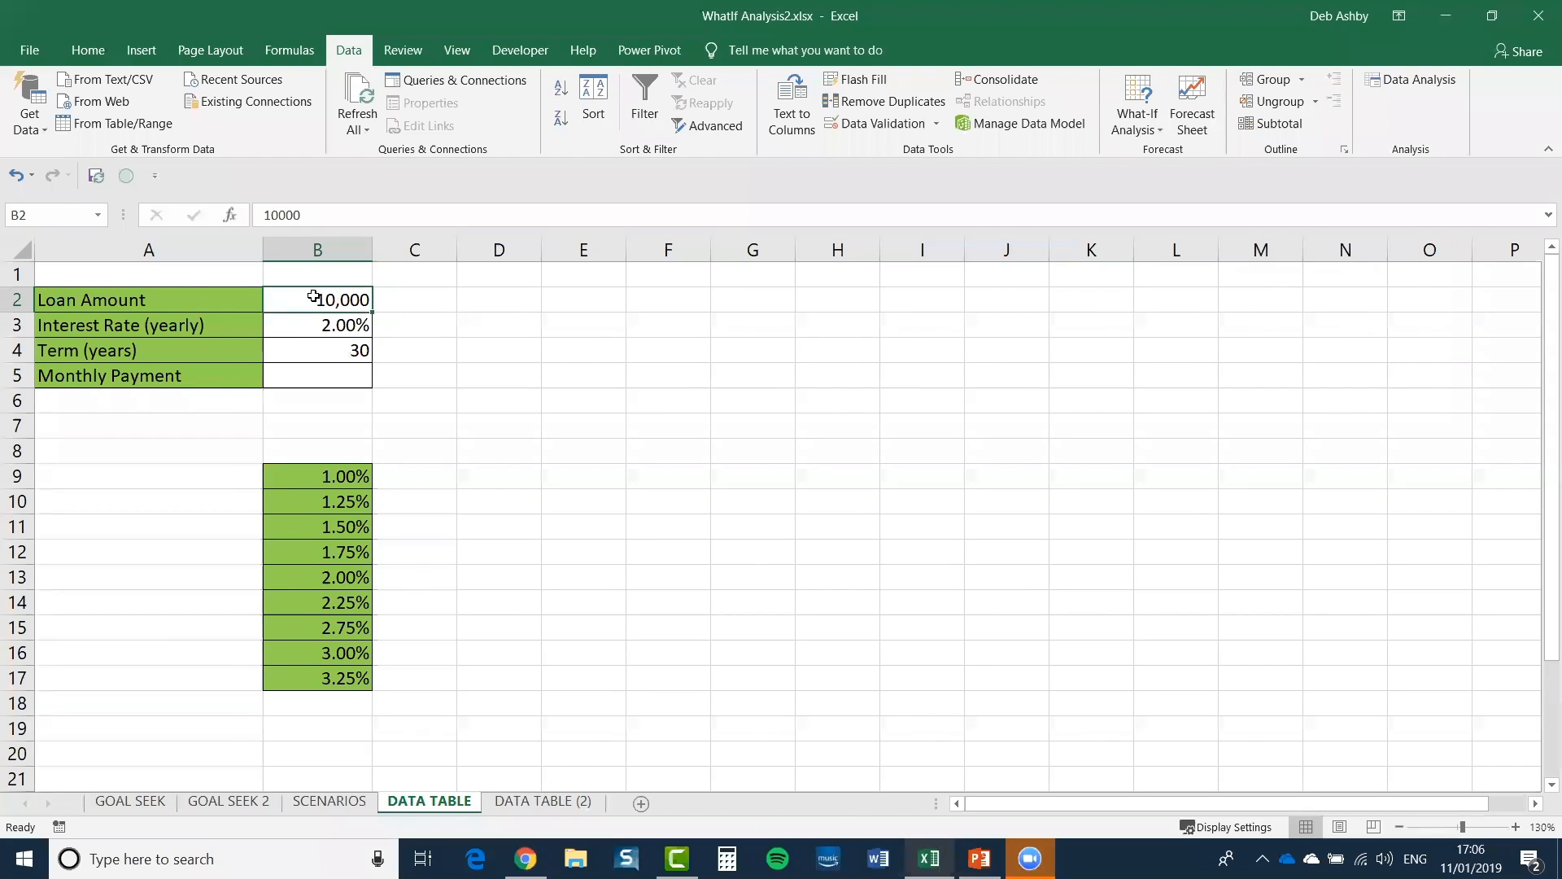
pyautogui.click(109, 328)
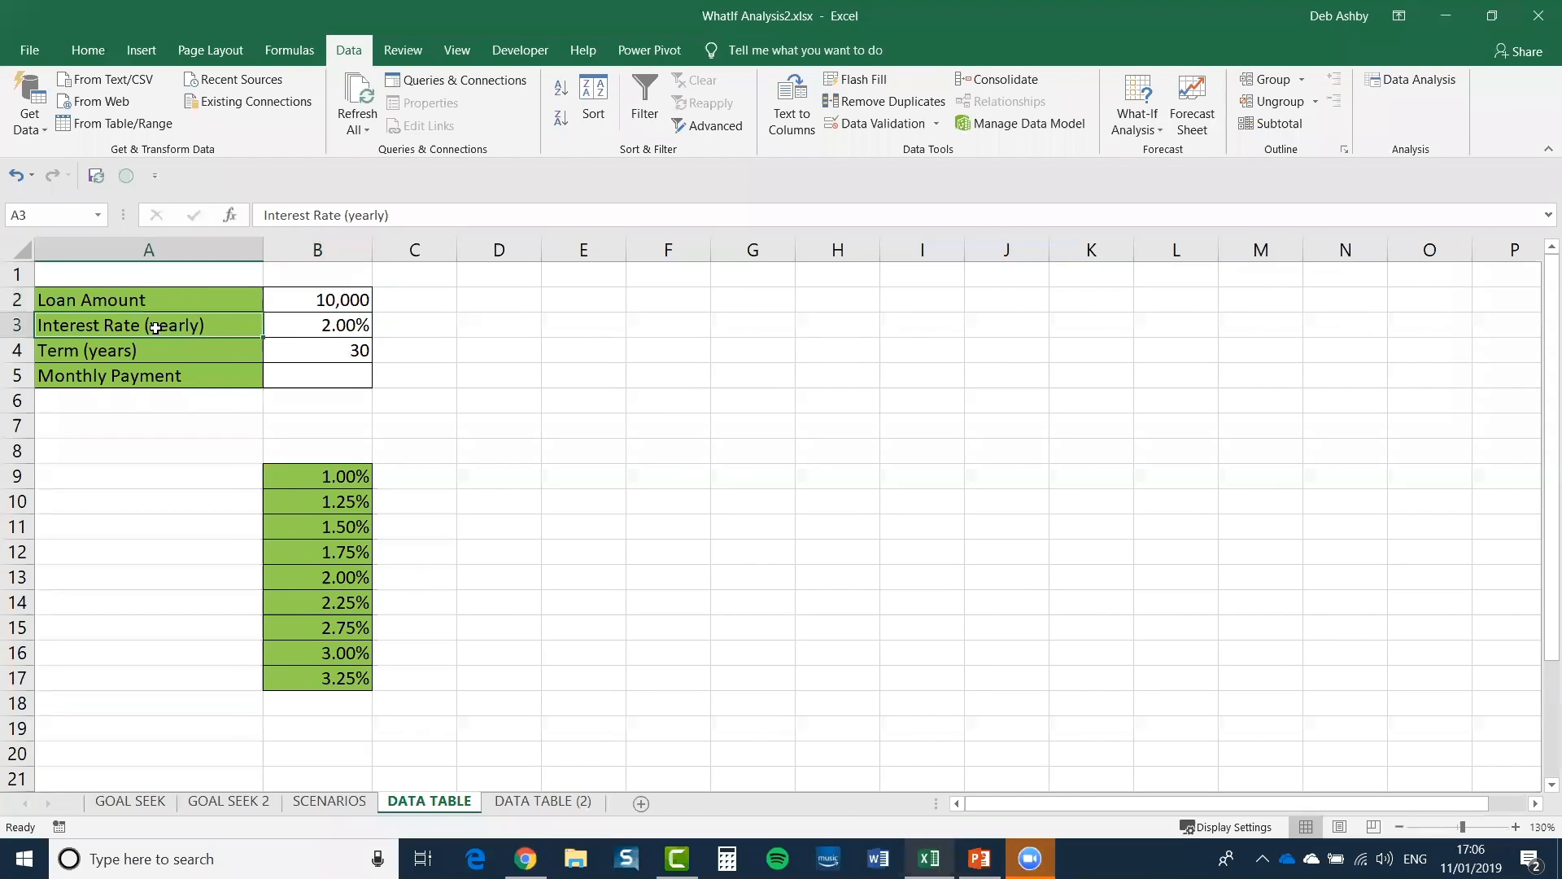
pyautogui.click(349, 324)
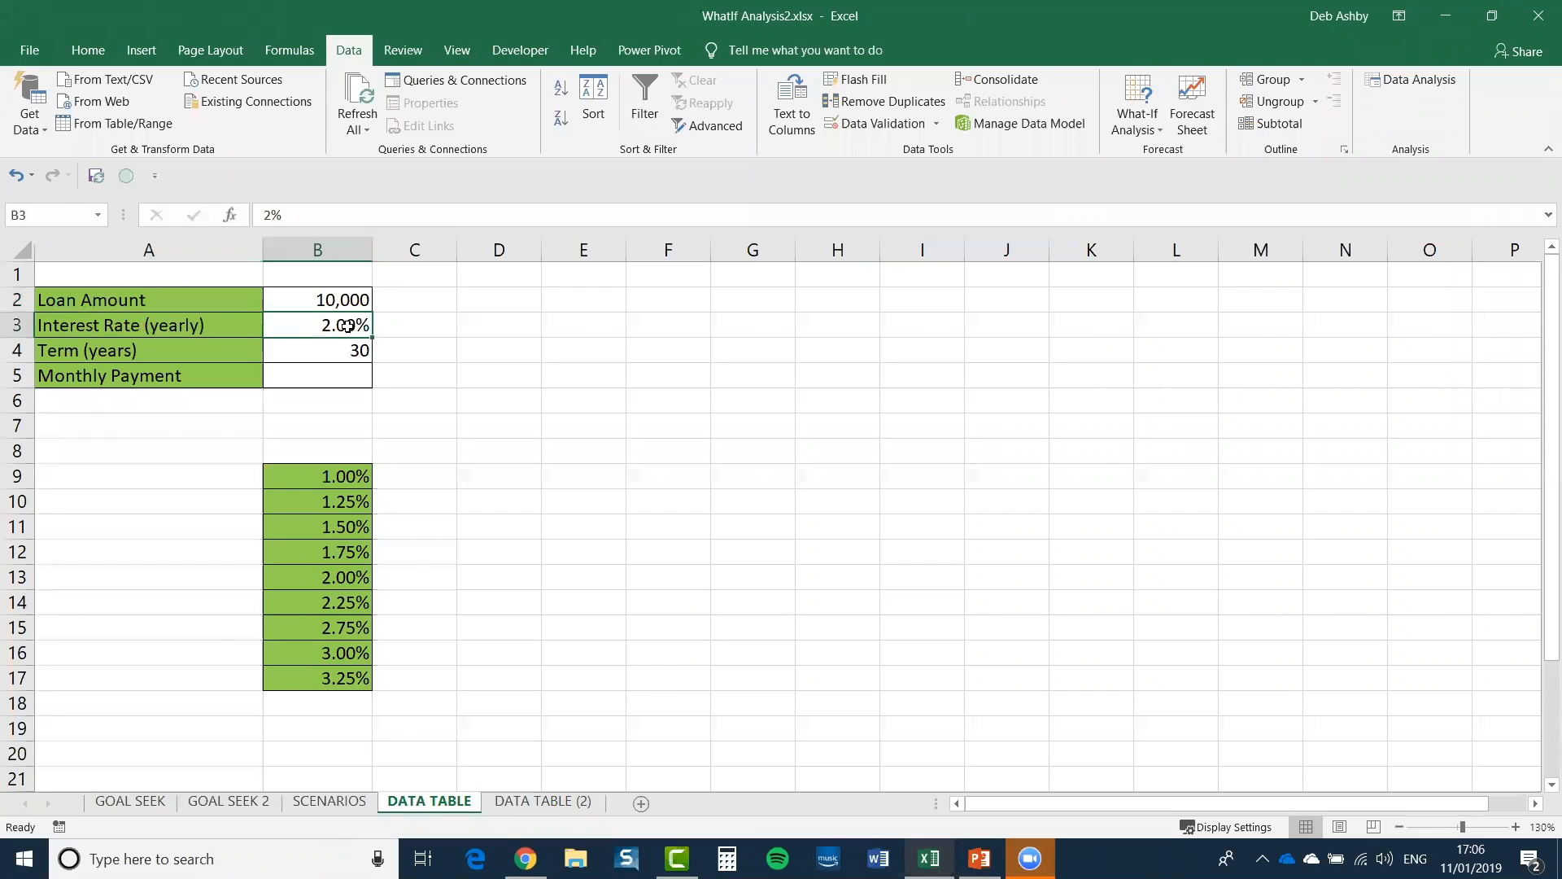
pyautogui.press('Return')
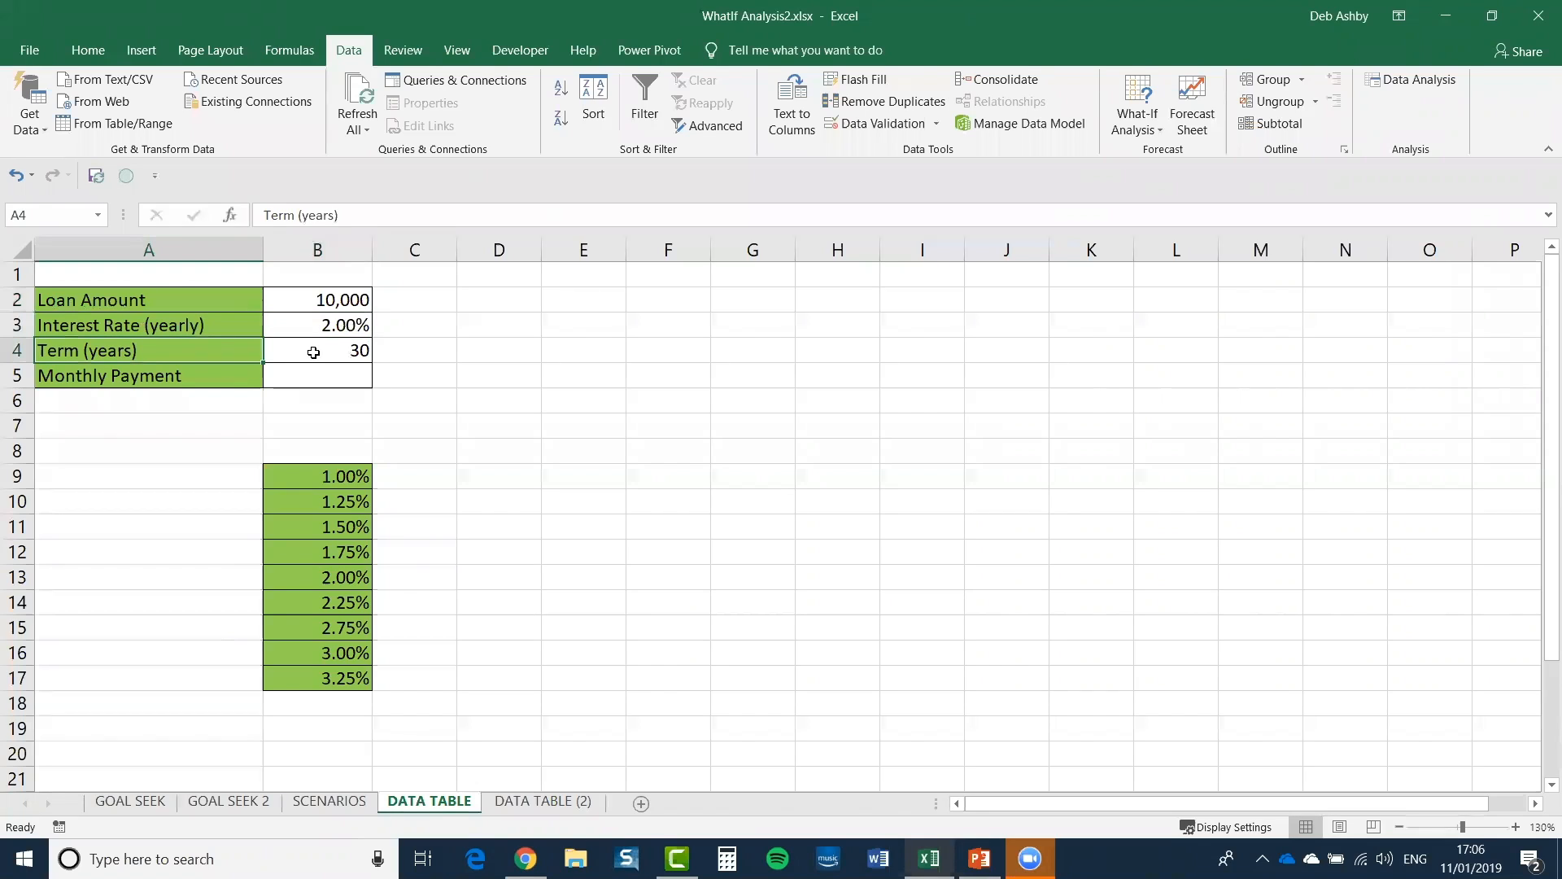
pyautogui.click(313, 352)
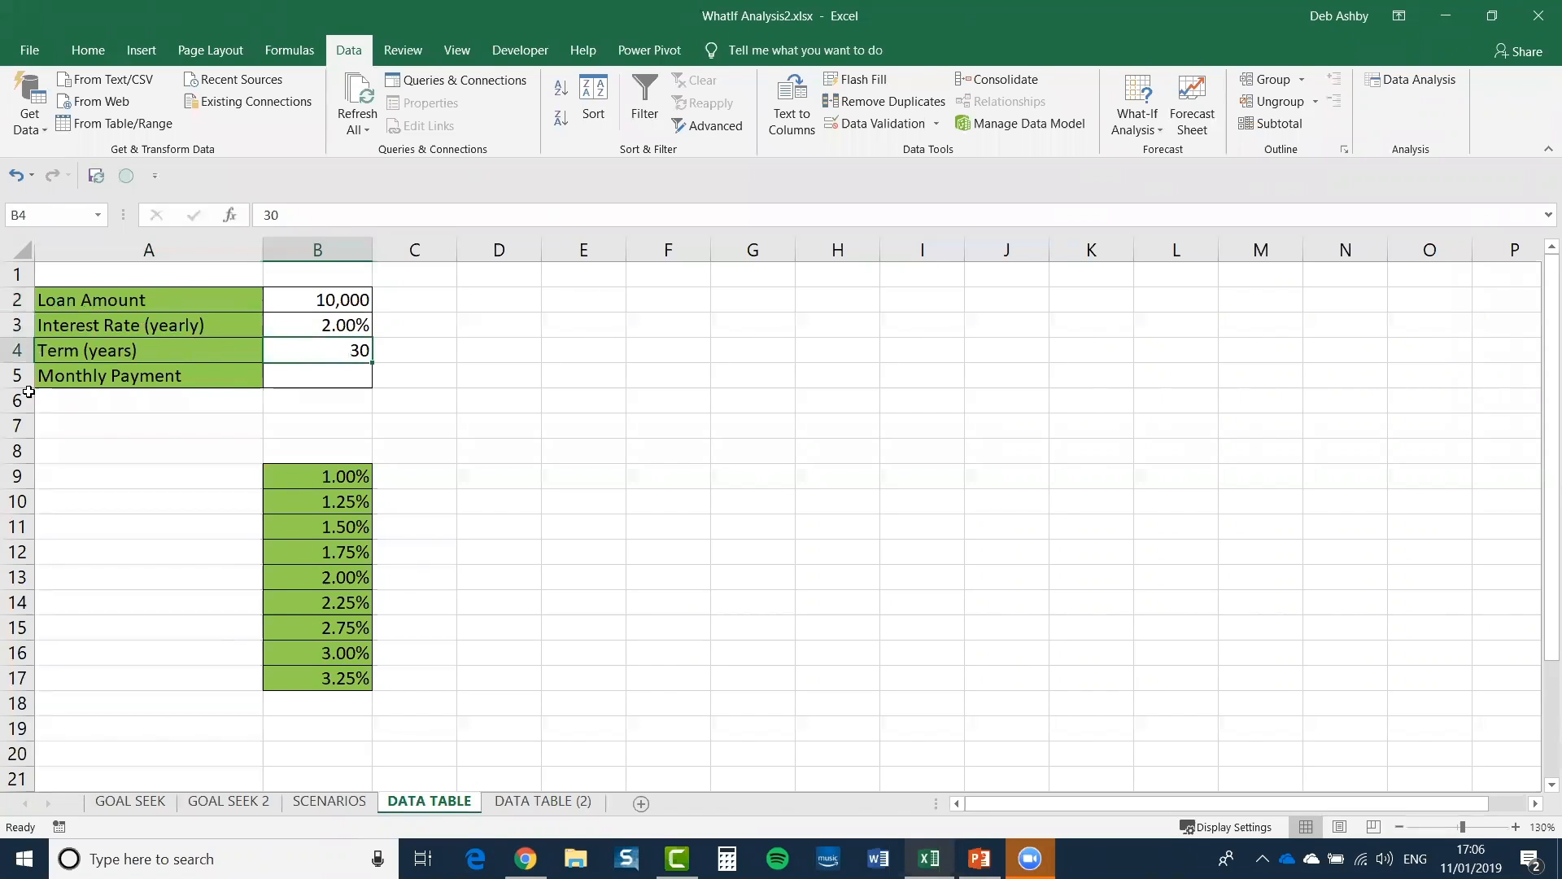
pyautogui.click(106, 381)
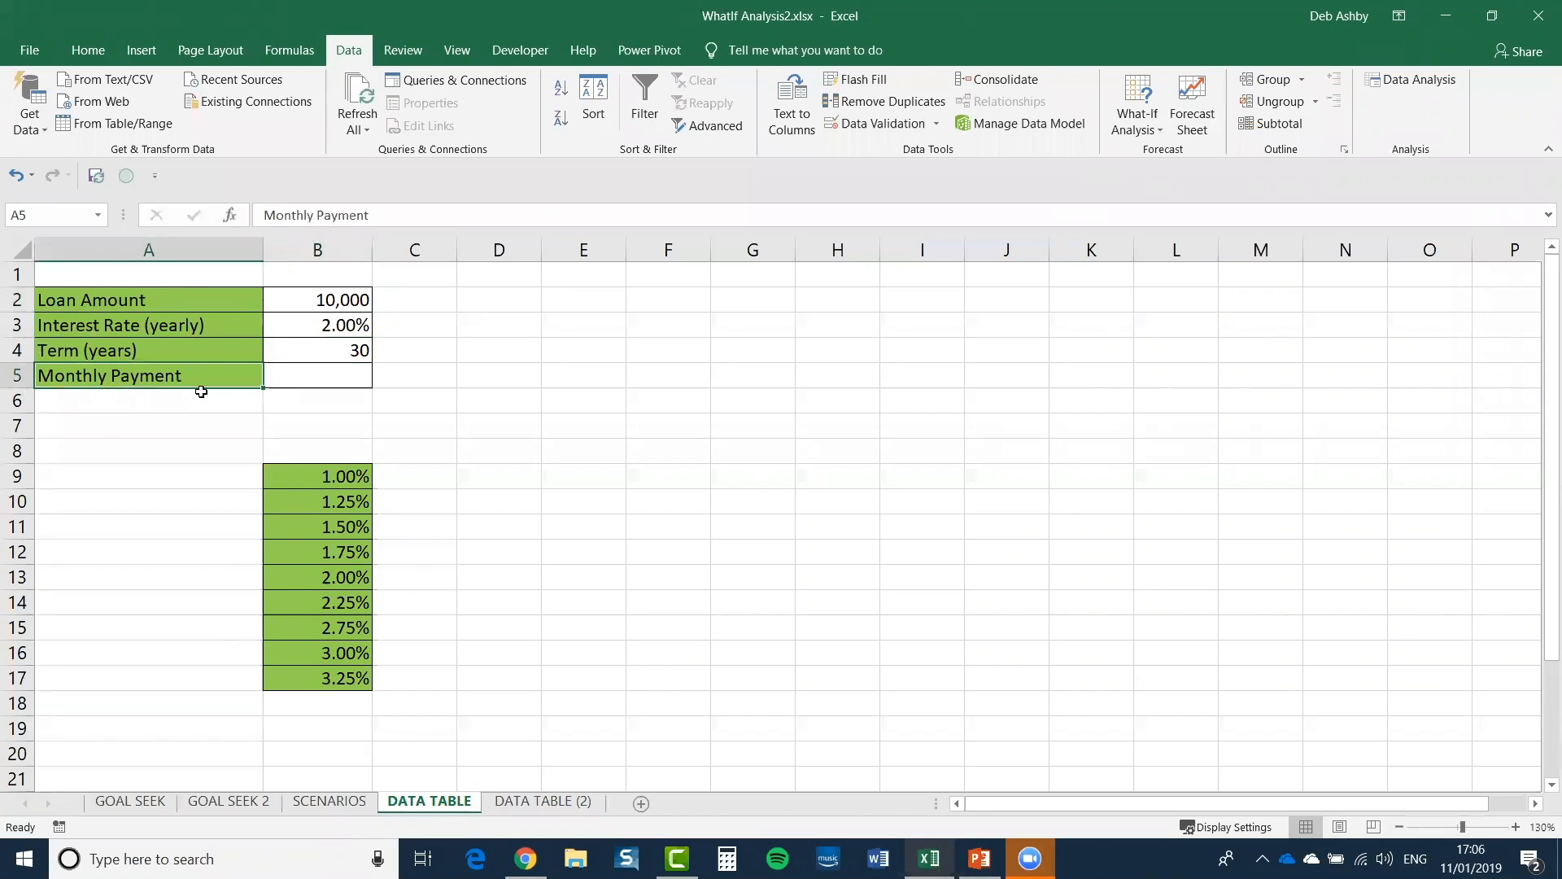
pyautogui.click(355, 373)
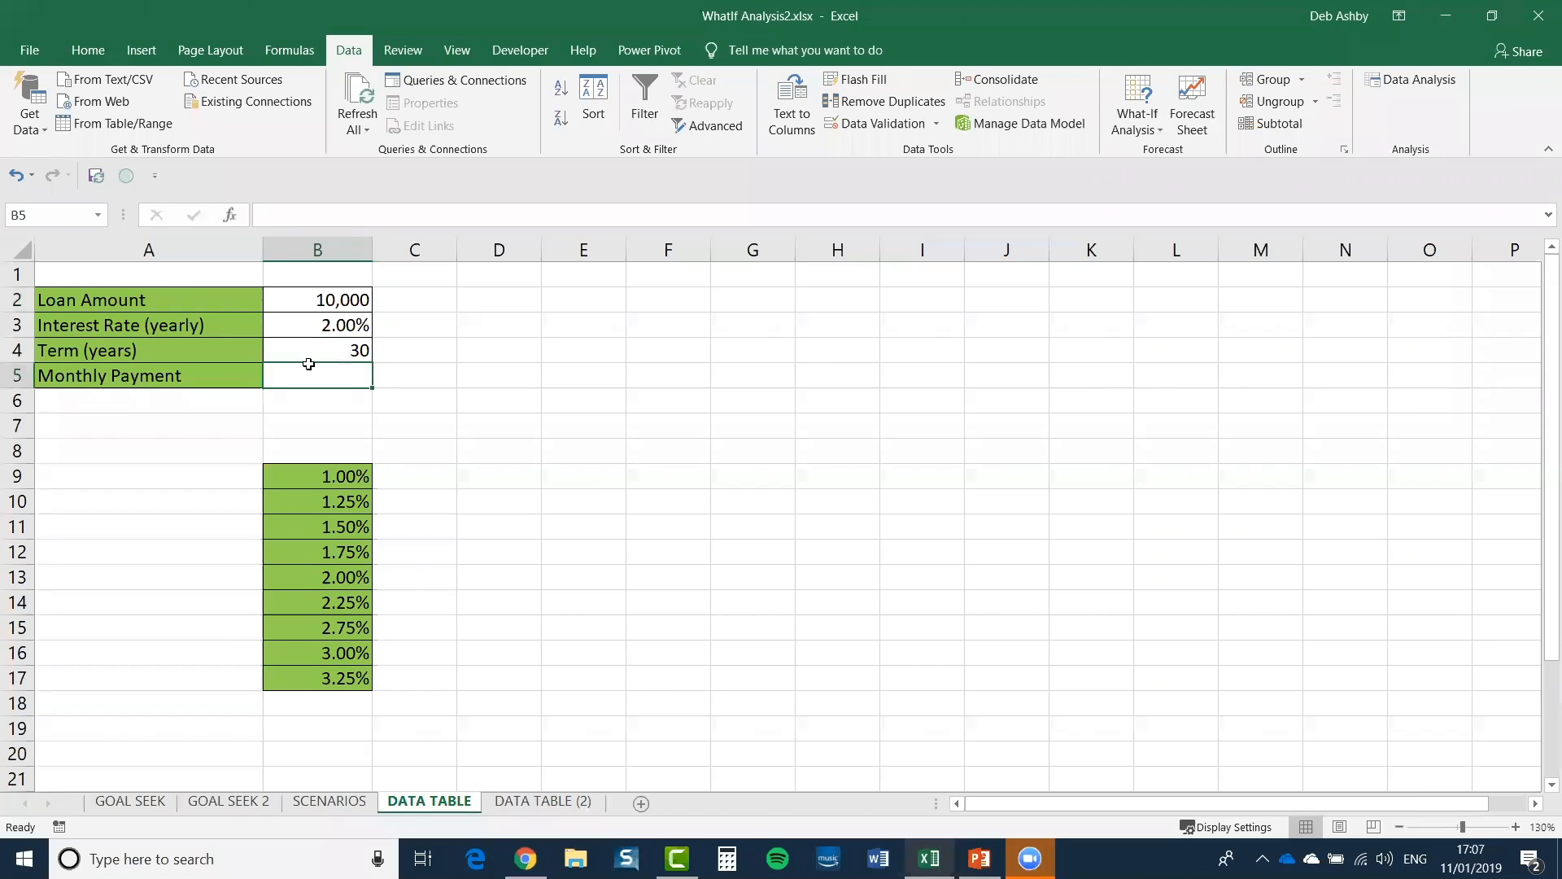
pyautogui.write('=pmt')
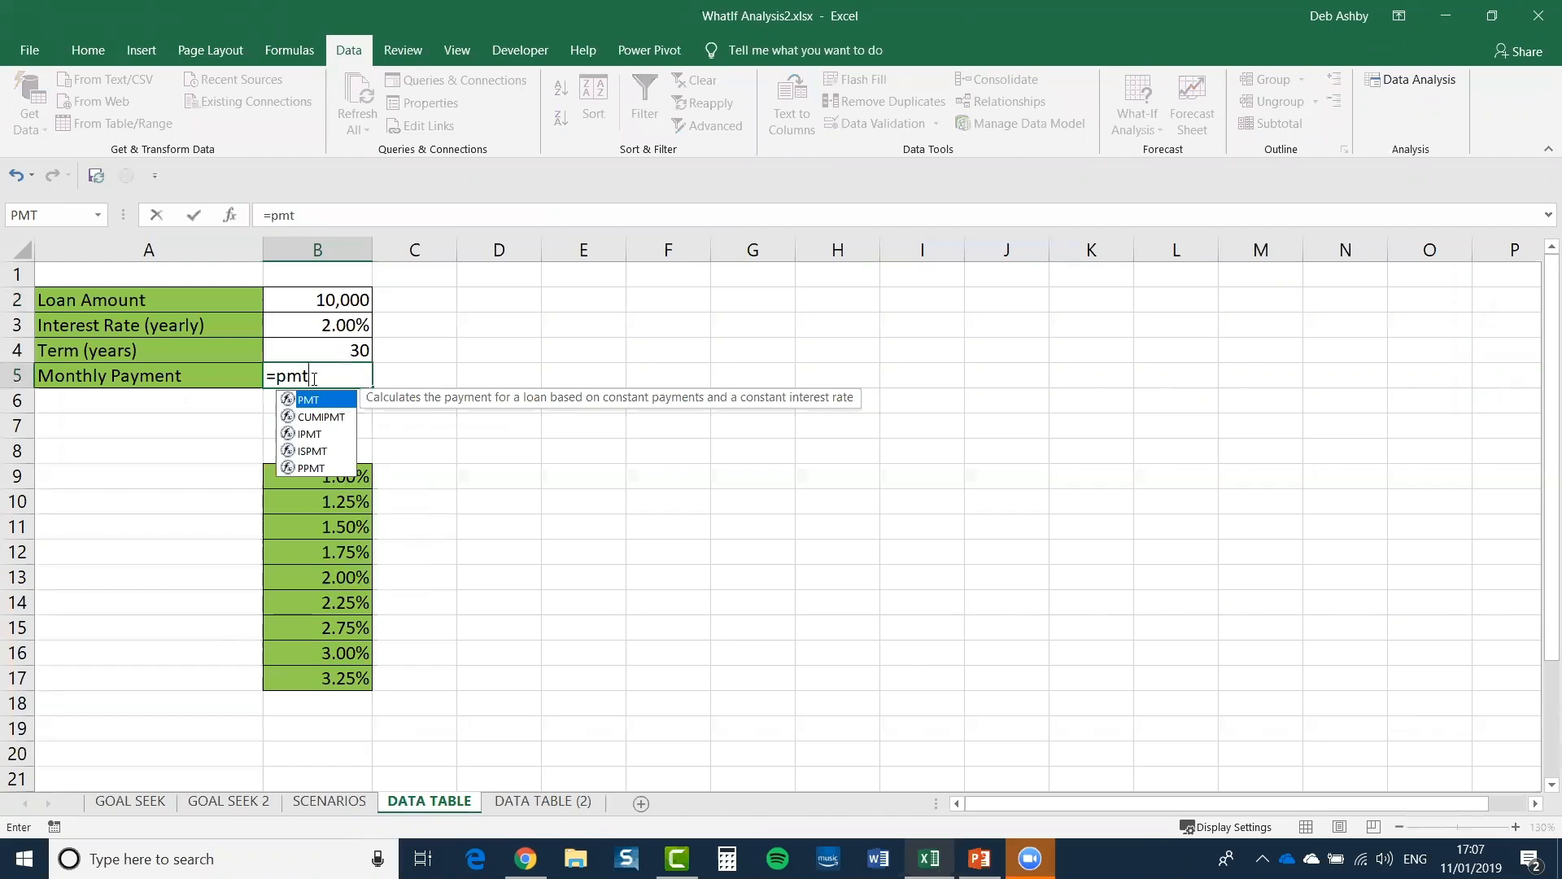
pyautogui.press('BackSpace')
pyautogui.press('BackSpace')
pyautogui.press('BackSpace')
pyautogui.press('BackSpace')
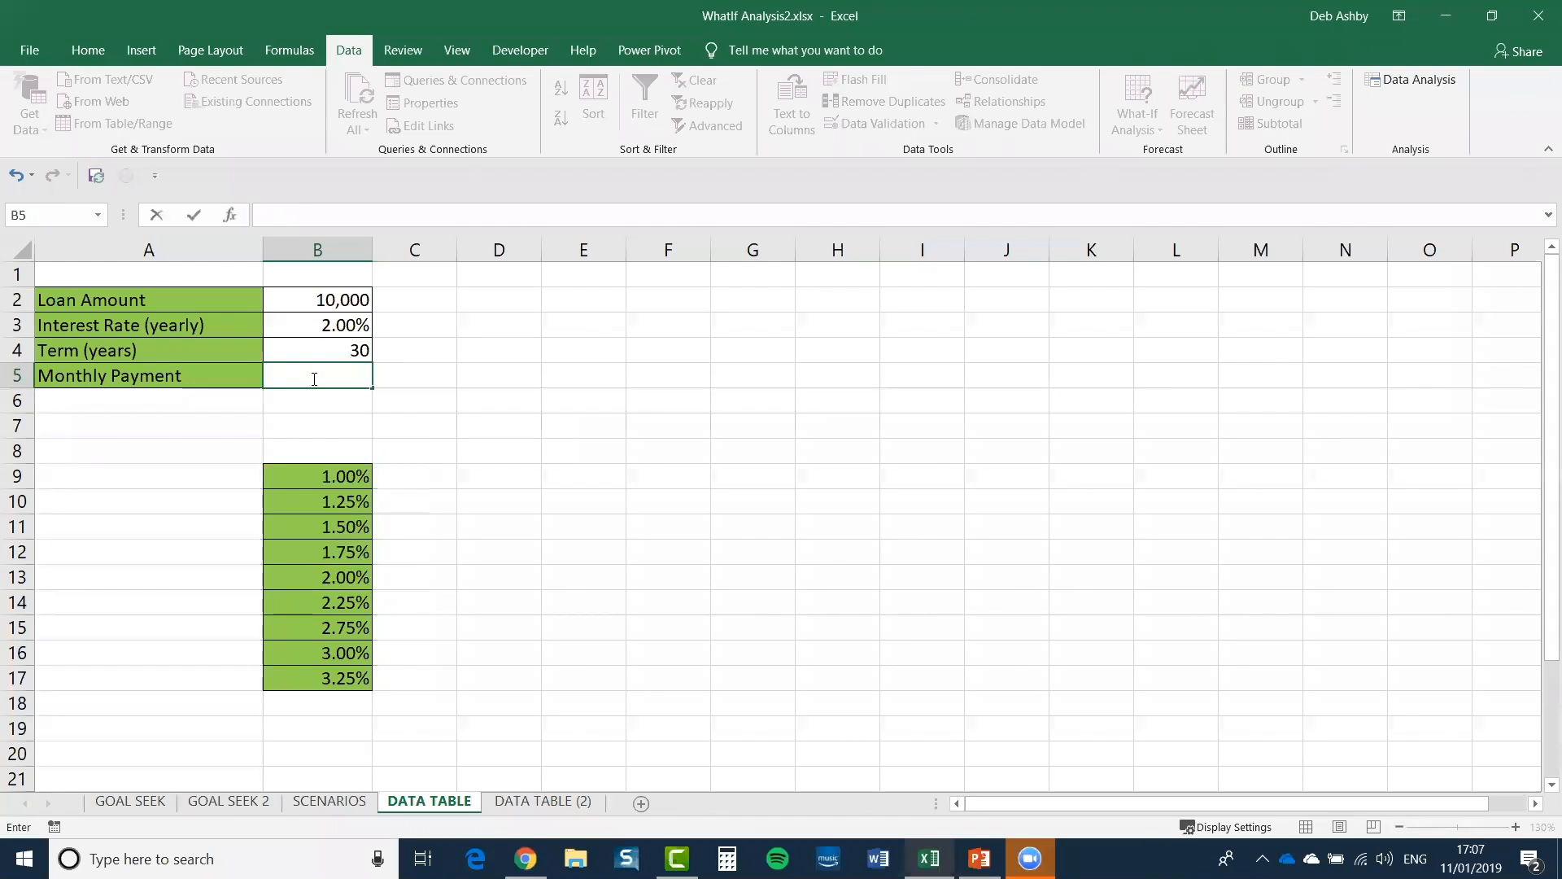
pyautogui.press('Escape')
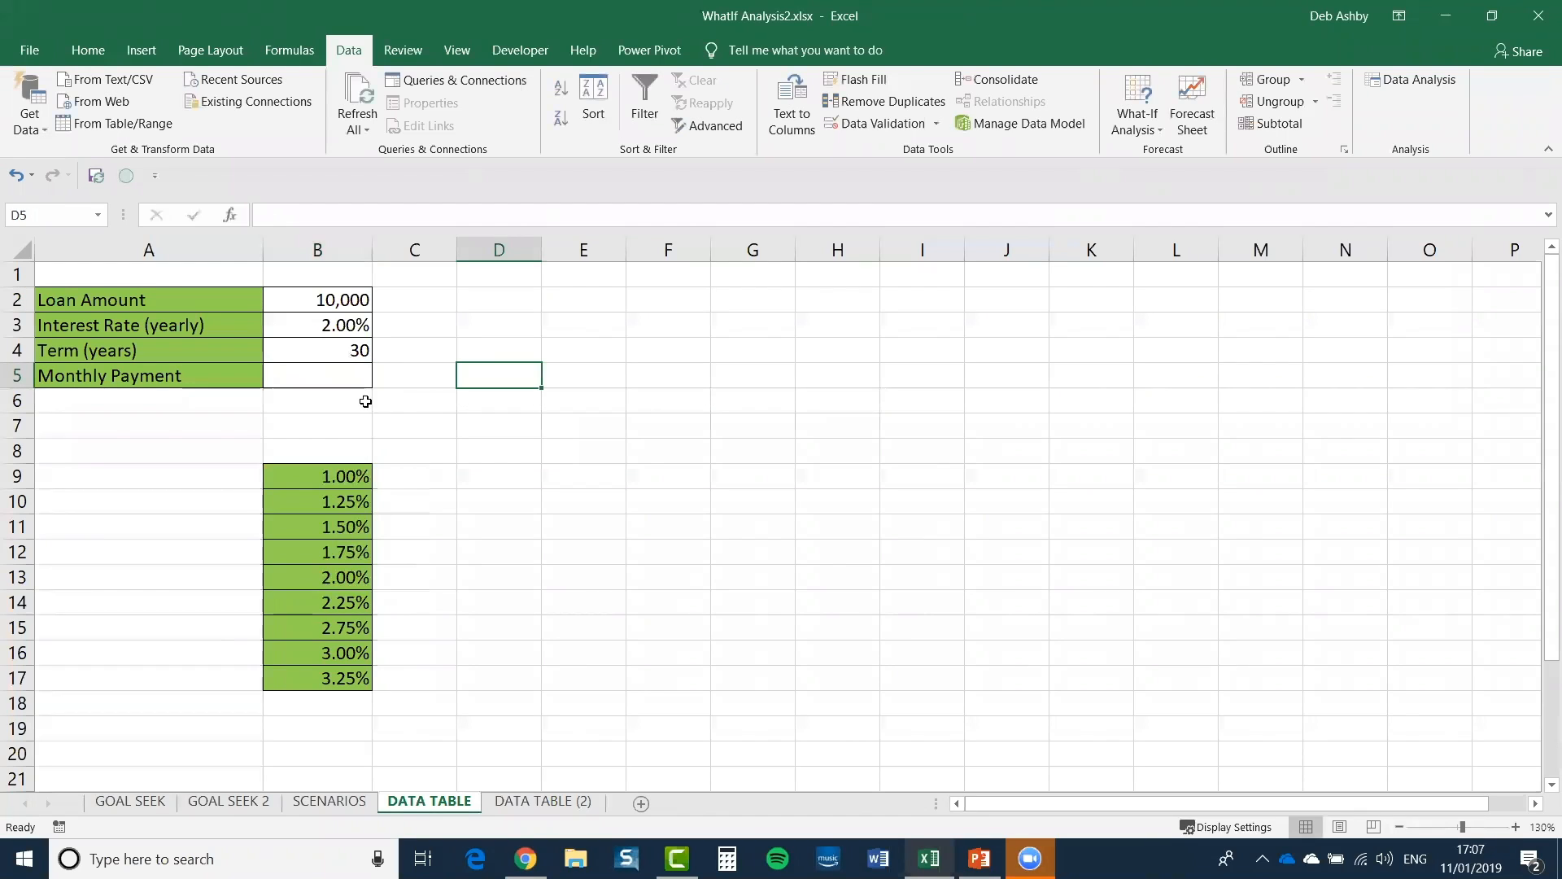
# Step: Insert the PMT function in the Monthly Payment cell B5 and set its Rate argument to B3/12
pyautogui.click(231, 216)
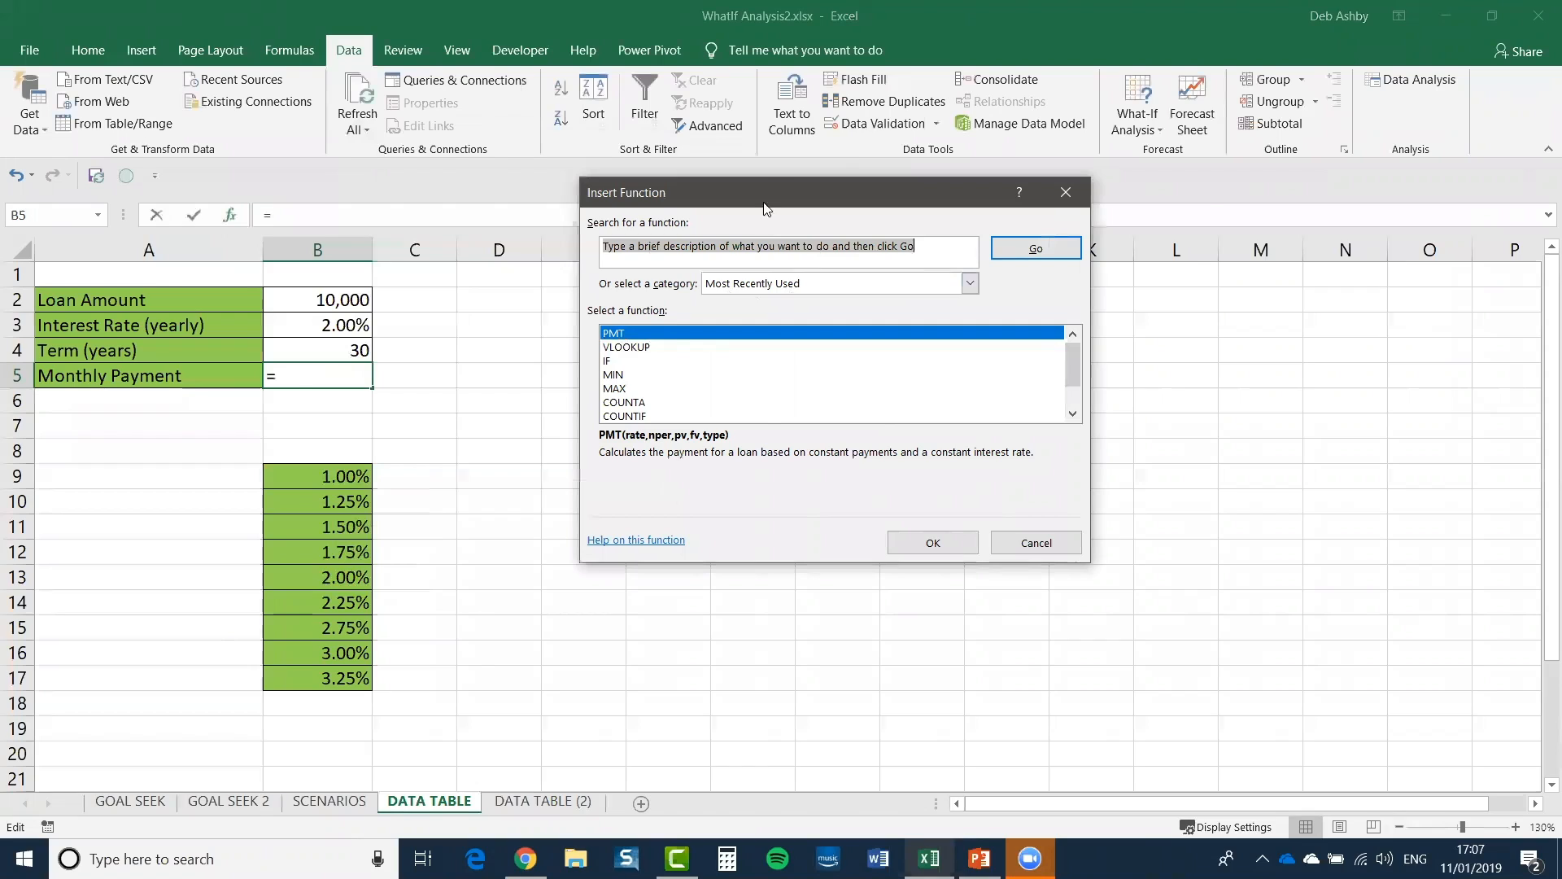
pyautogui.press('Return')
pyautogui.moveTo(705, 218); pyautogui.dragTo(704, 188)
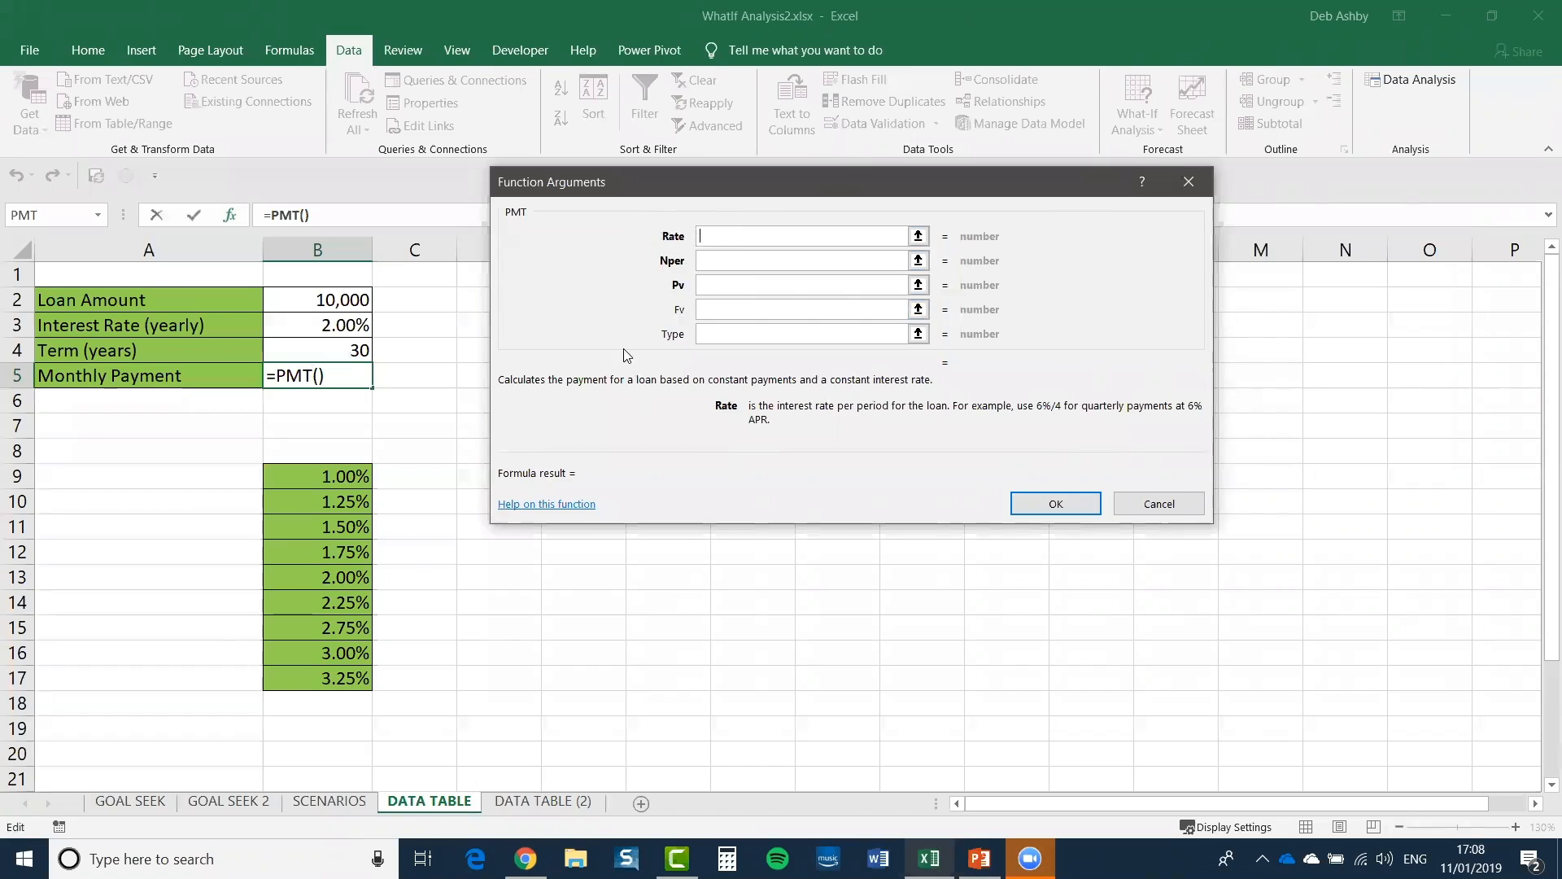
pyautogui.click(315, 329)
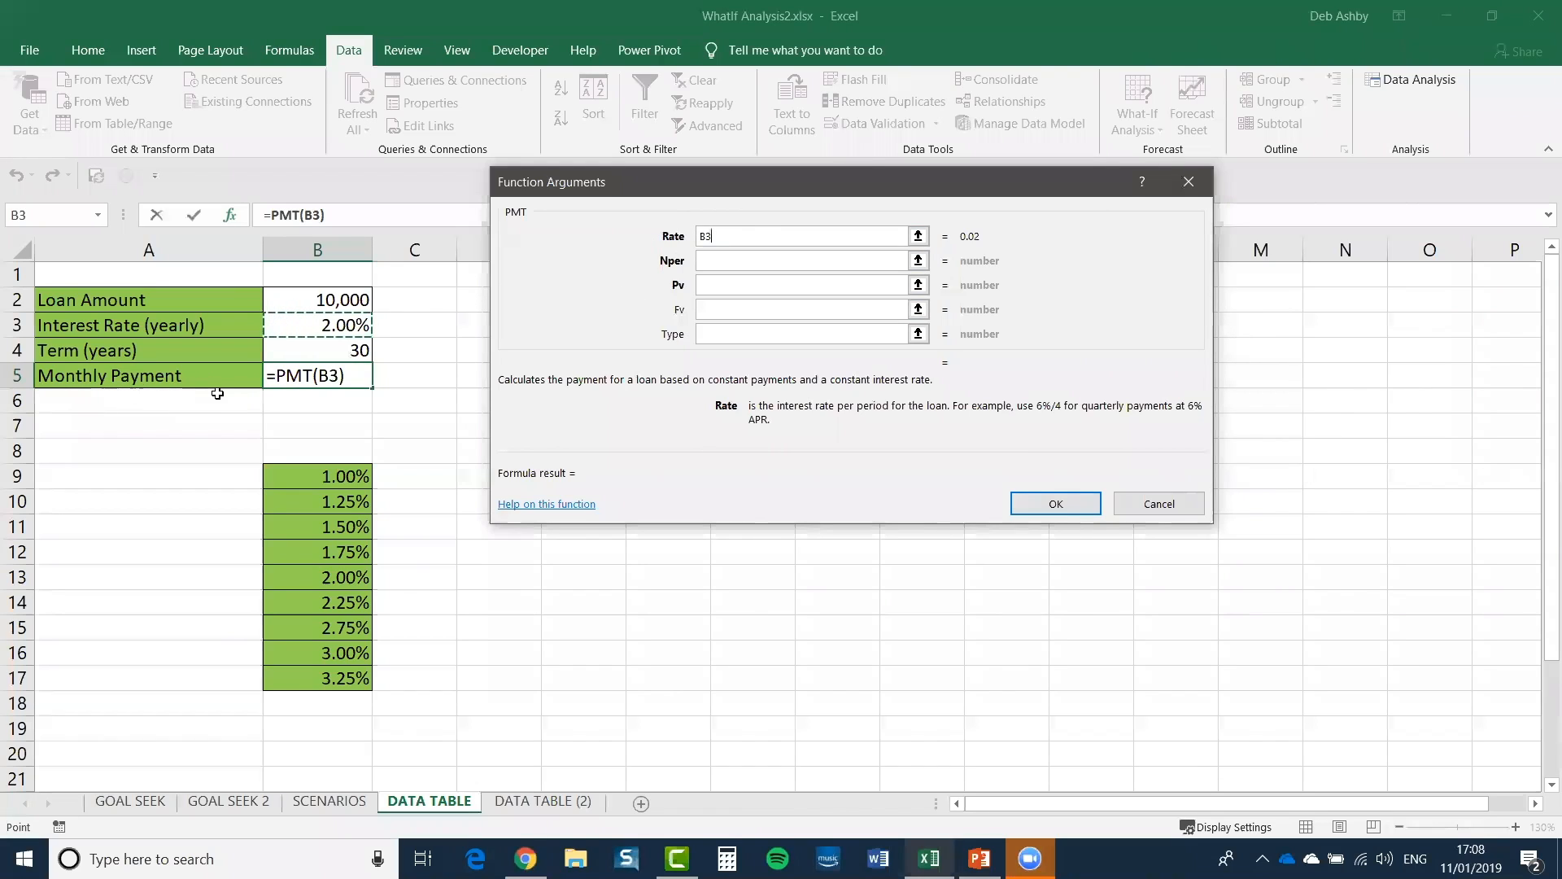
pyautogui.write('/12')
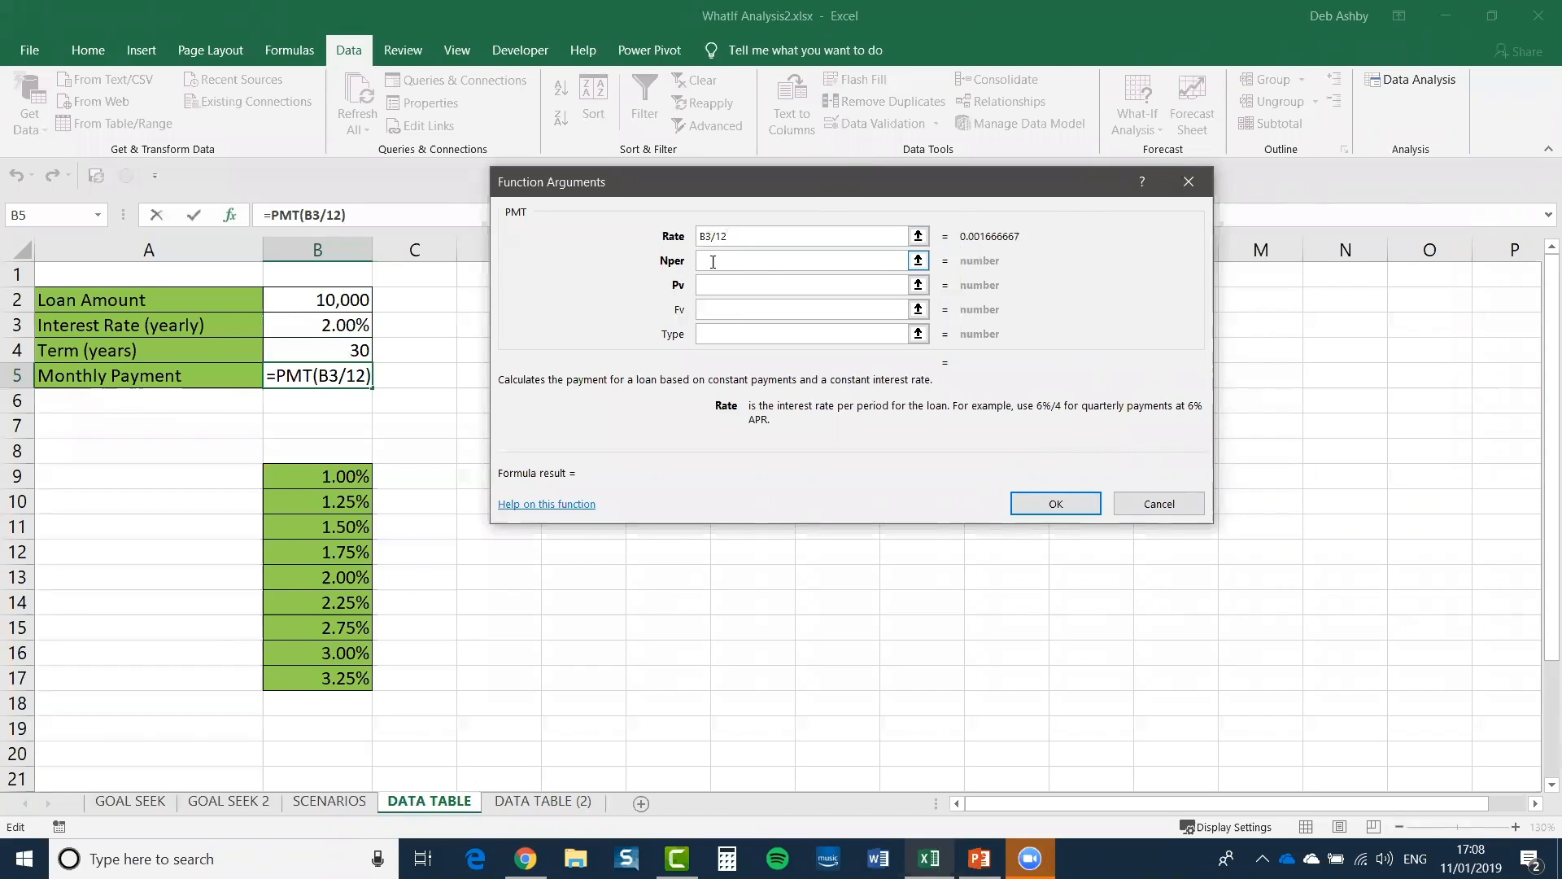
pyautogui.press('Tab')
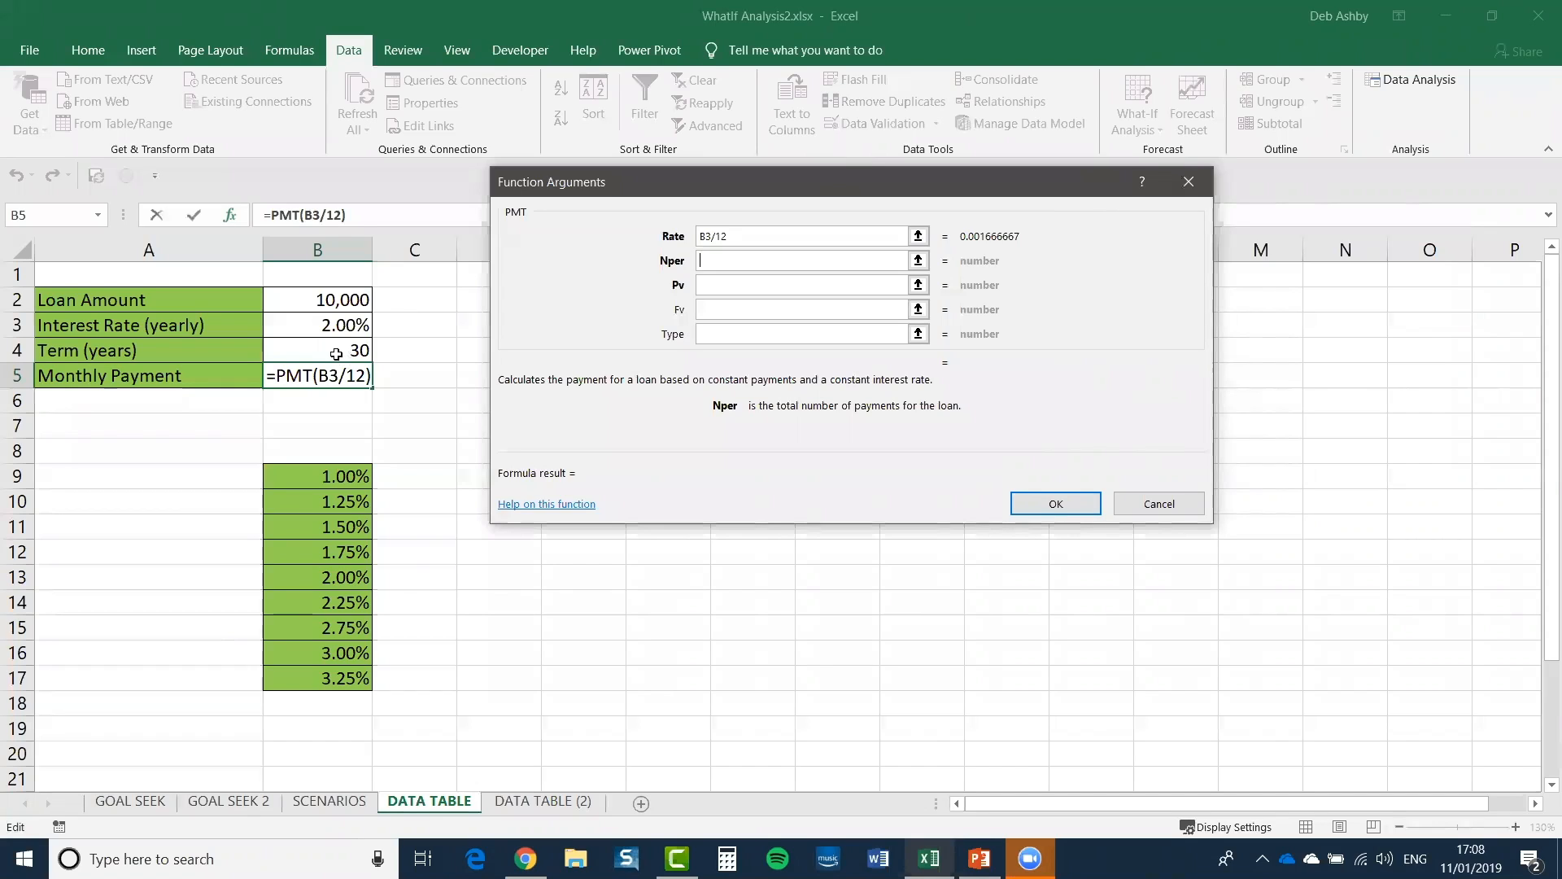
# Step: Complete the PMT function with Nper set to B4*12 and Pv set to -B2, and enter it in the cell
pyautogui.click(336, 354)
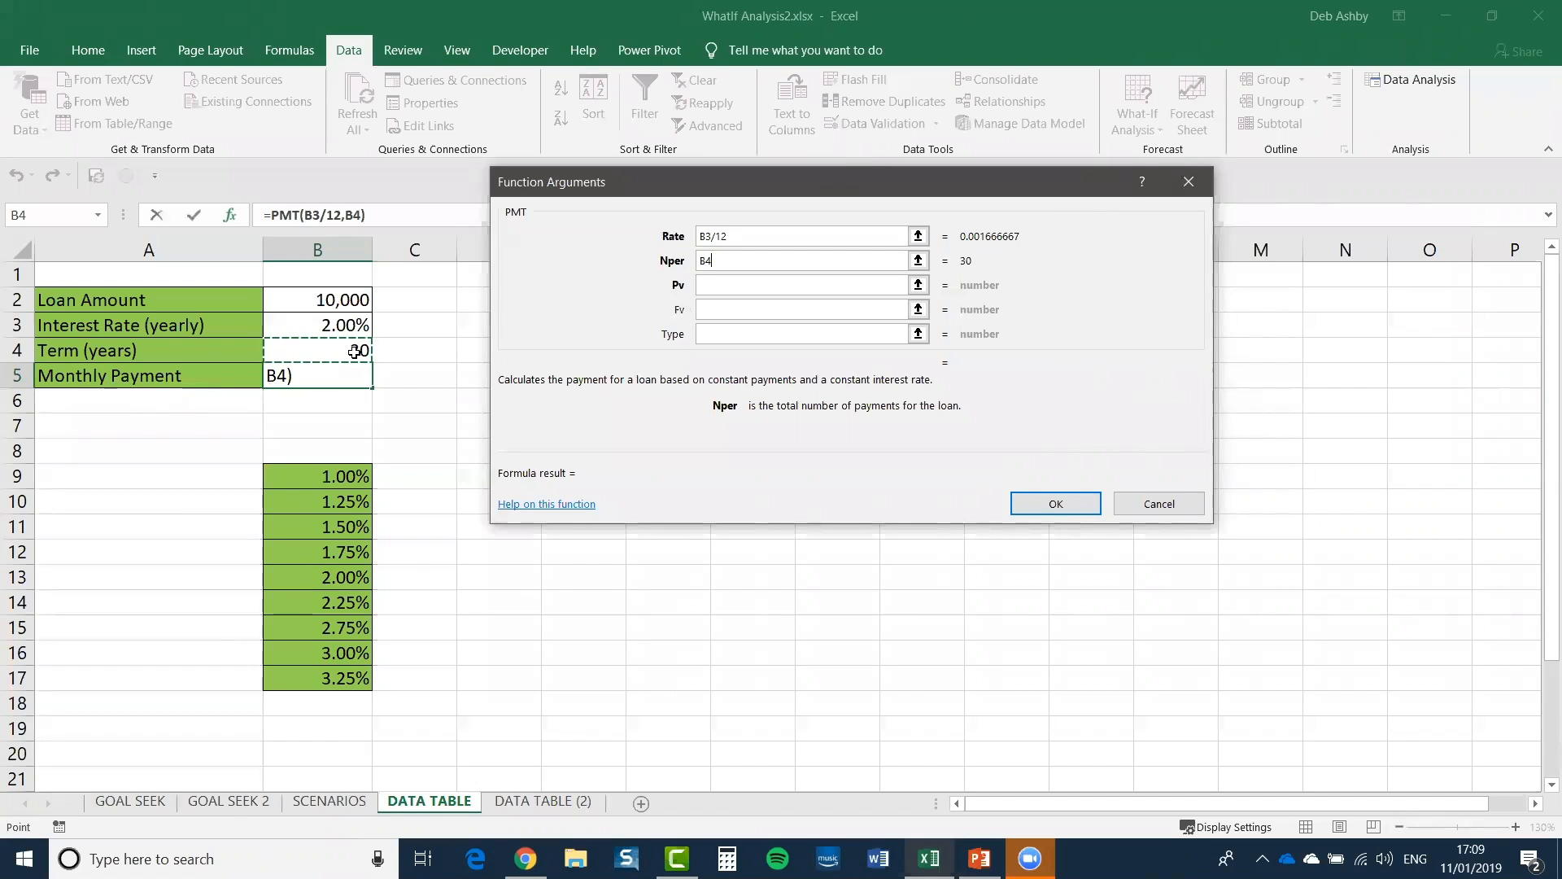
pyautogui.write('*12')
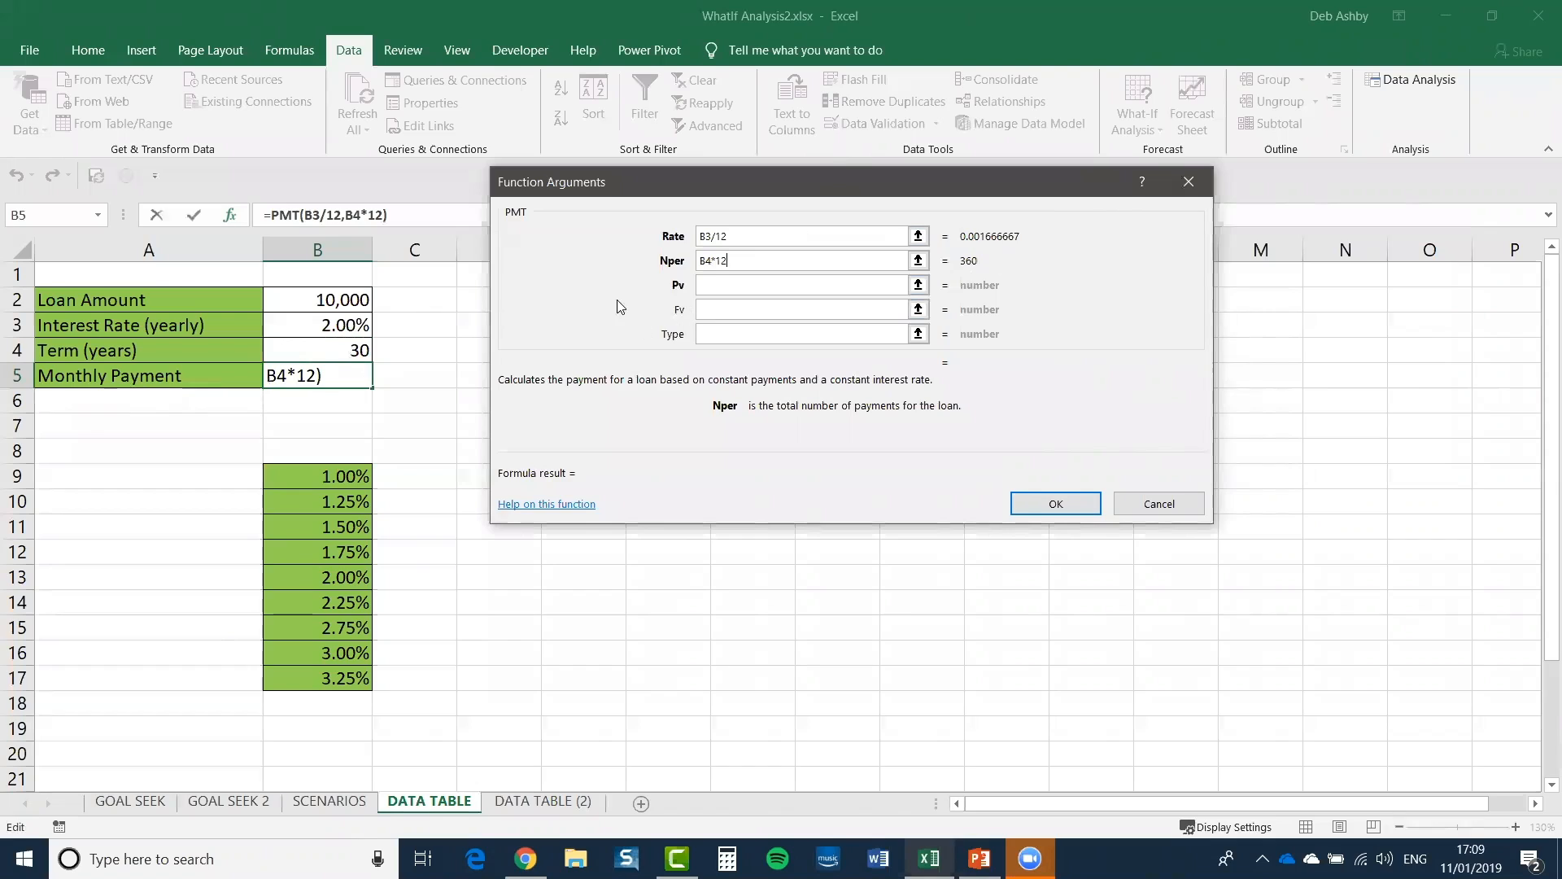
pyautogui.click(708, 281)
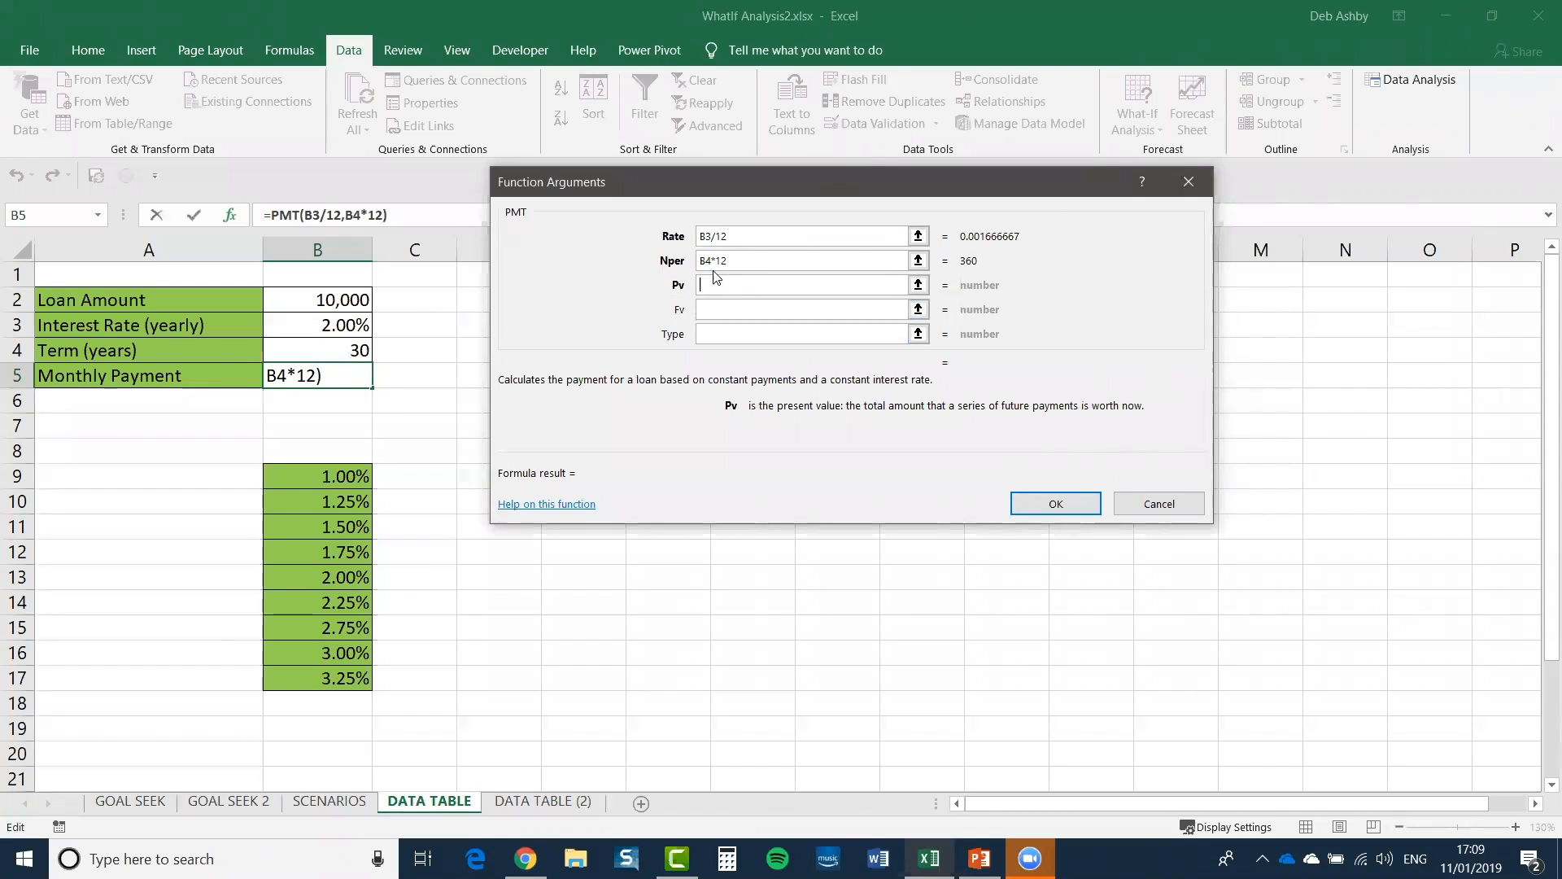
pyautogui.click(323, 302)
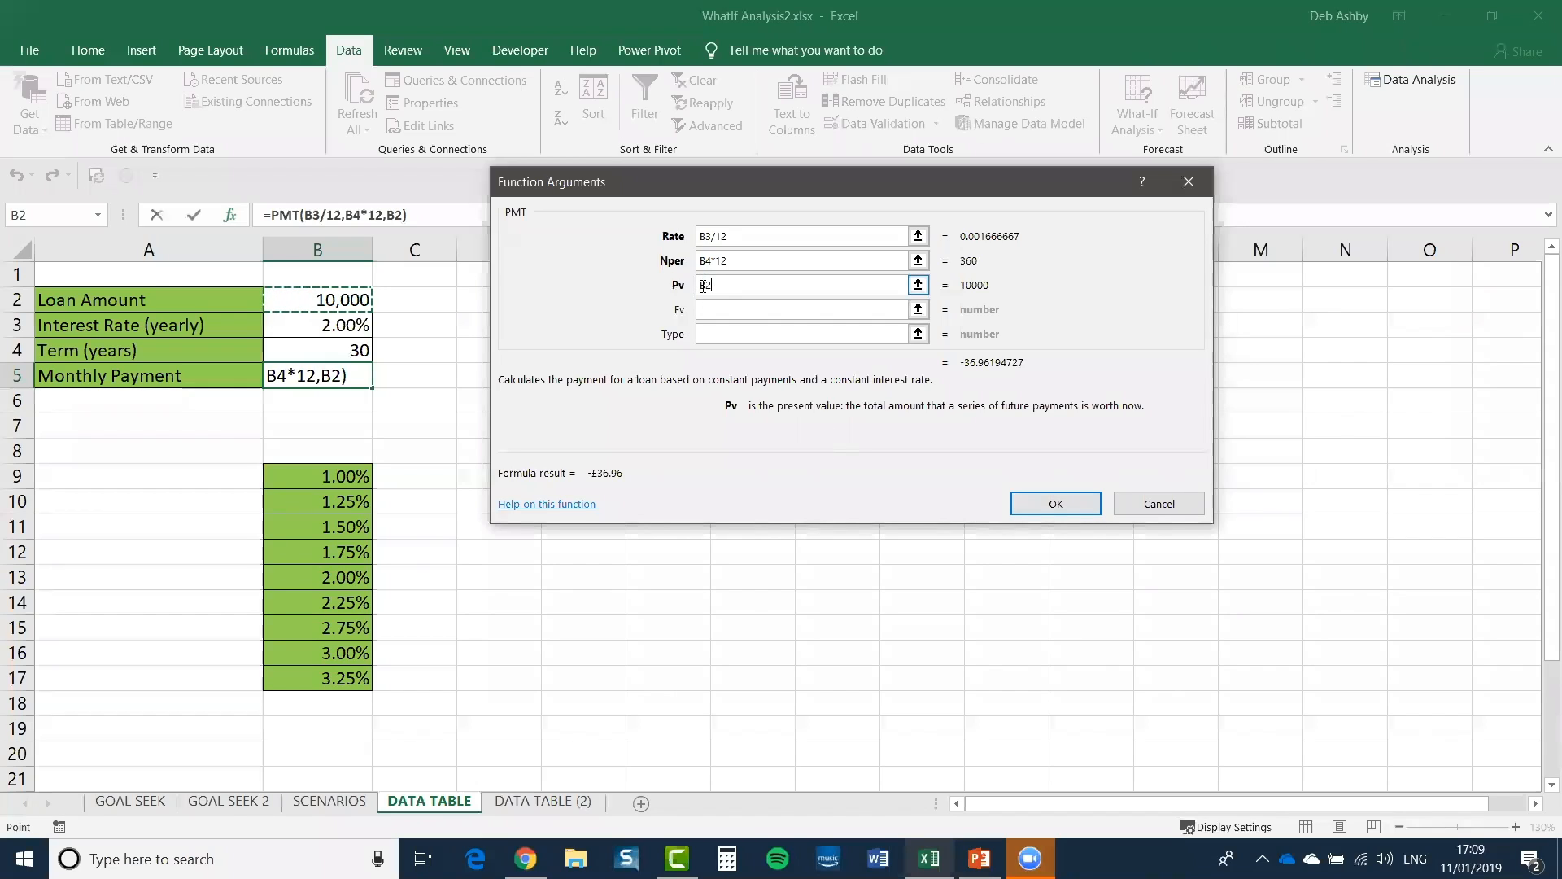
pyautogui.click(744, 292)
pyautogui.write('-')
pyautogui.click(1060, 503)
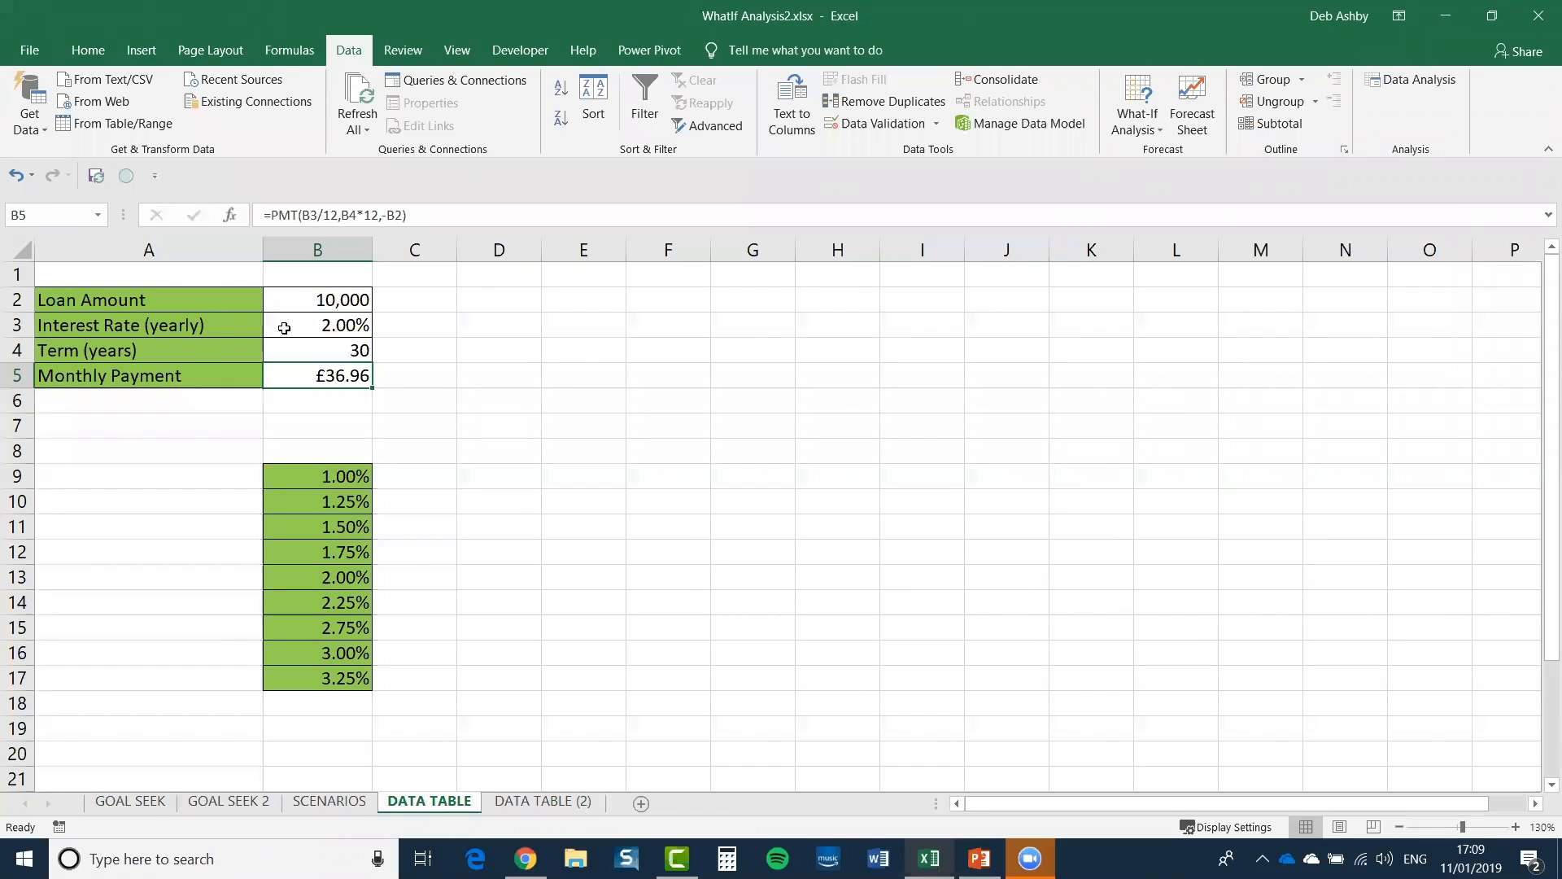
# Step: Review the loan figures in B2:B5 that feed the payment and the alternative interest rates listed in column B
pyautogui.click(330, 328)
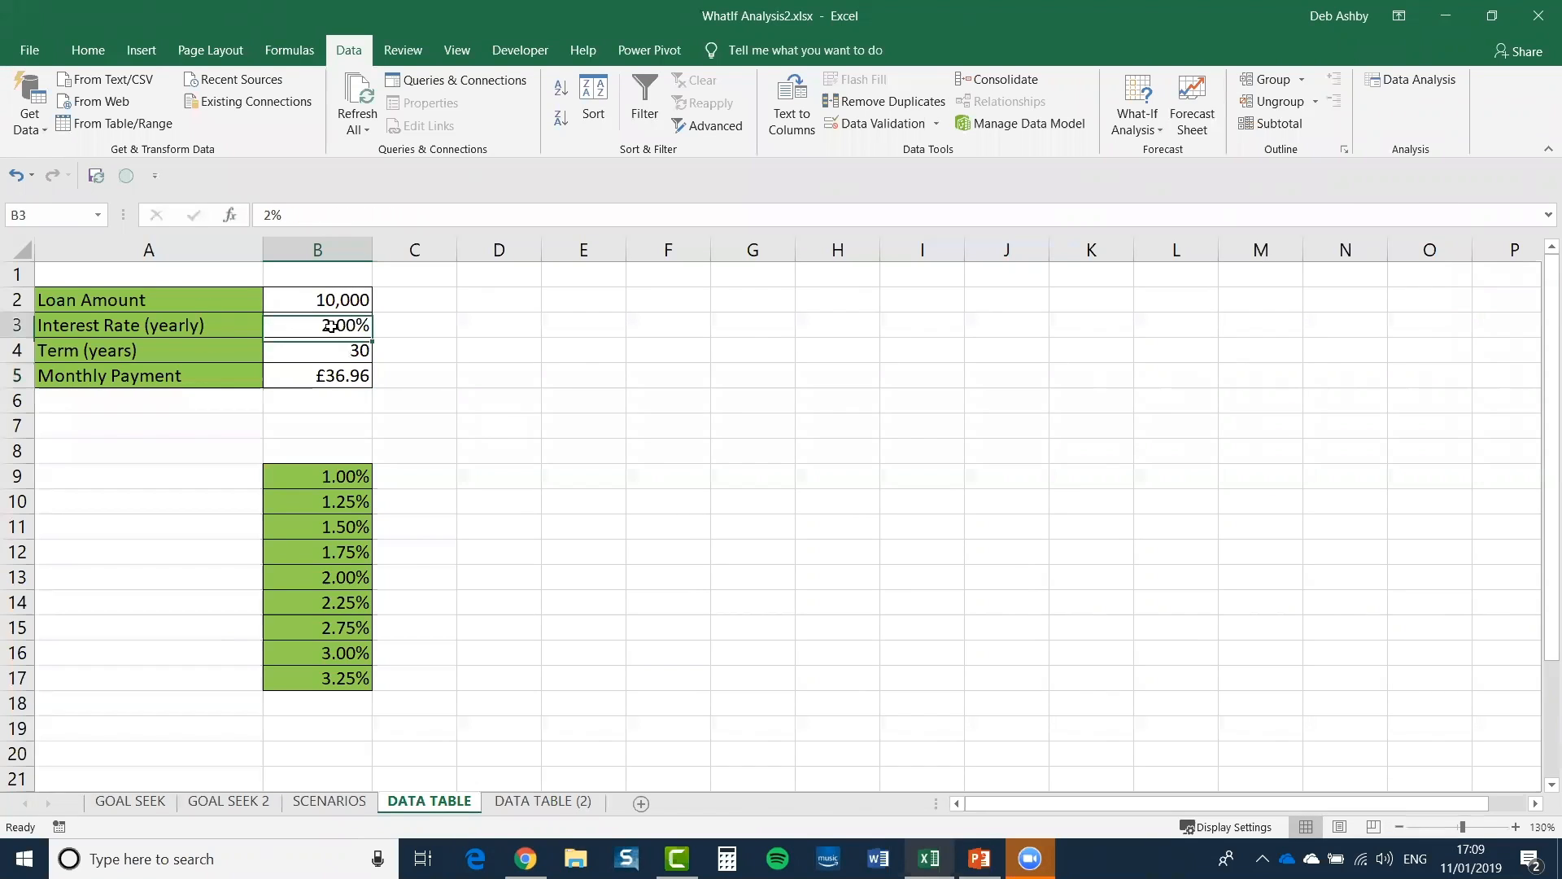
pyautogui.click(313, 380)
pyautogui.click(338, 298)
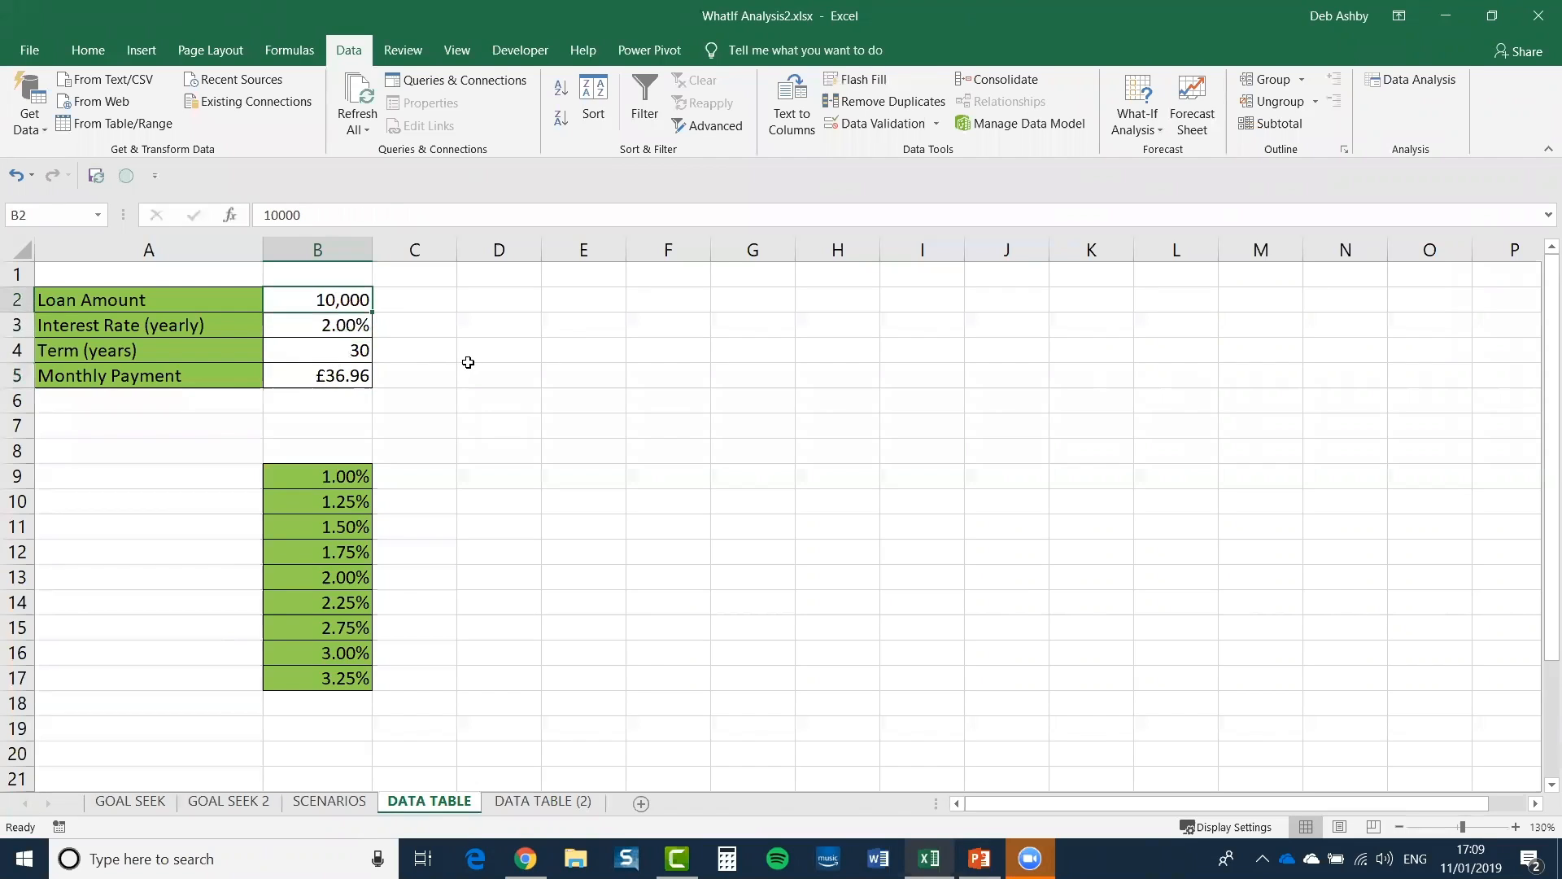
pyautogui.click(346, 354)
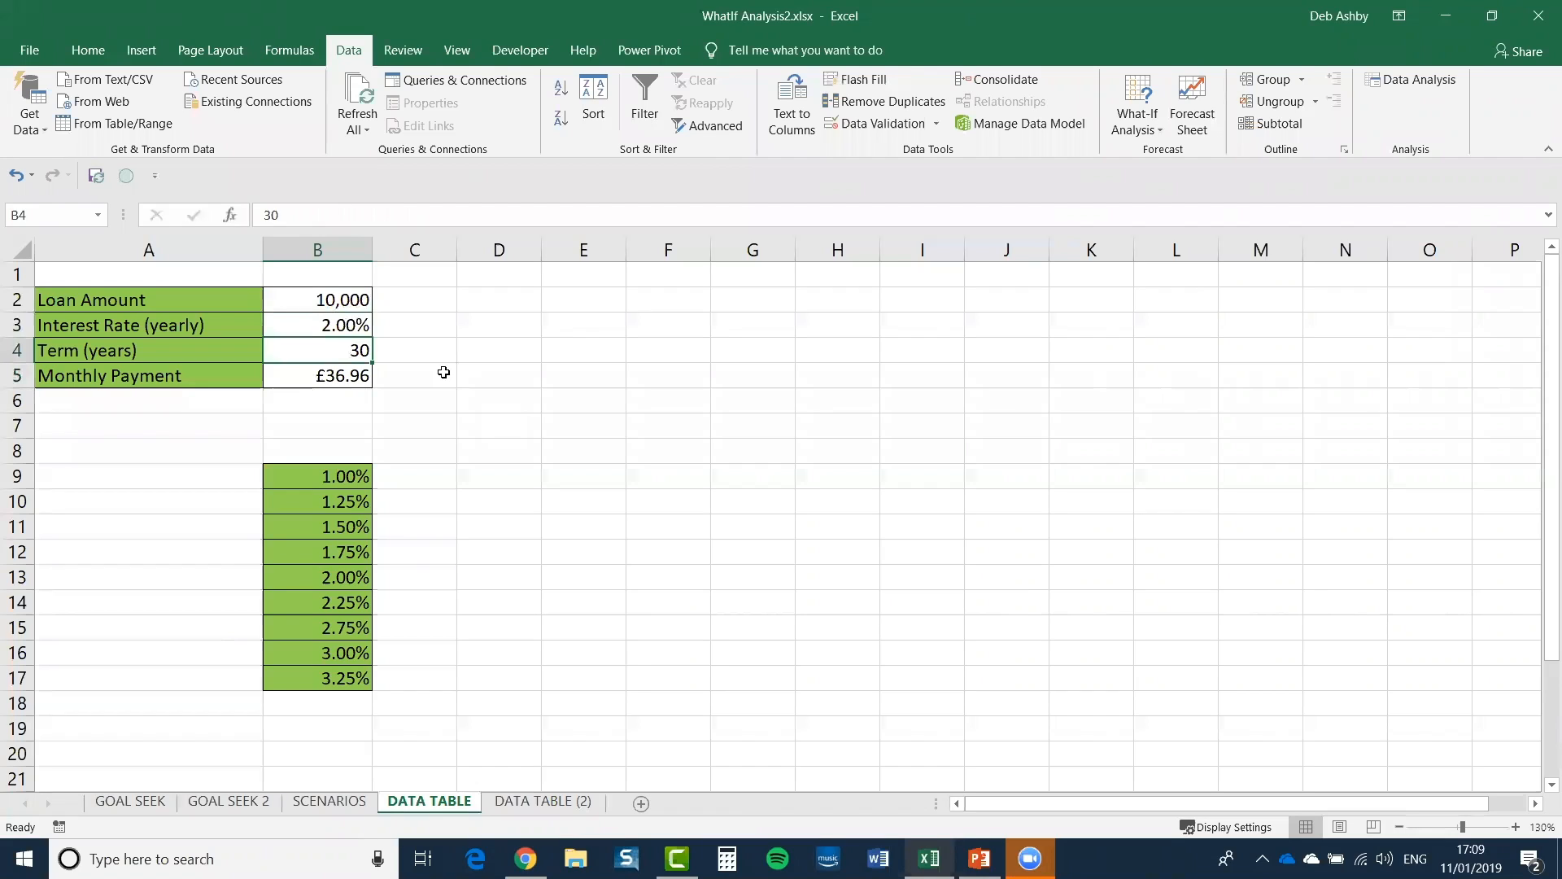
pyautogui.click(416, 479)
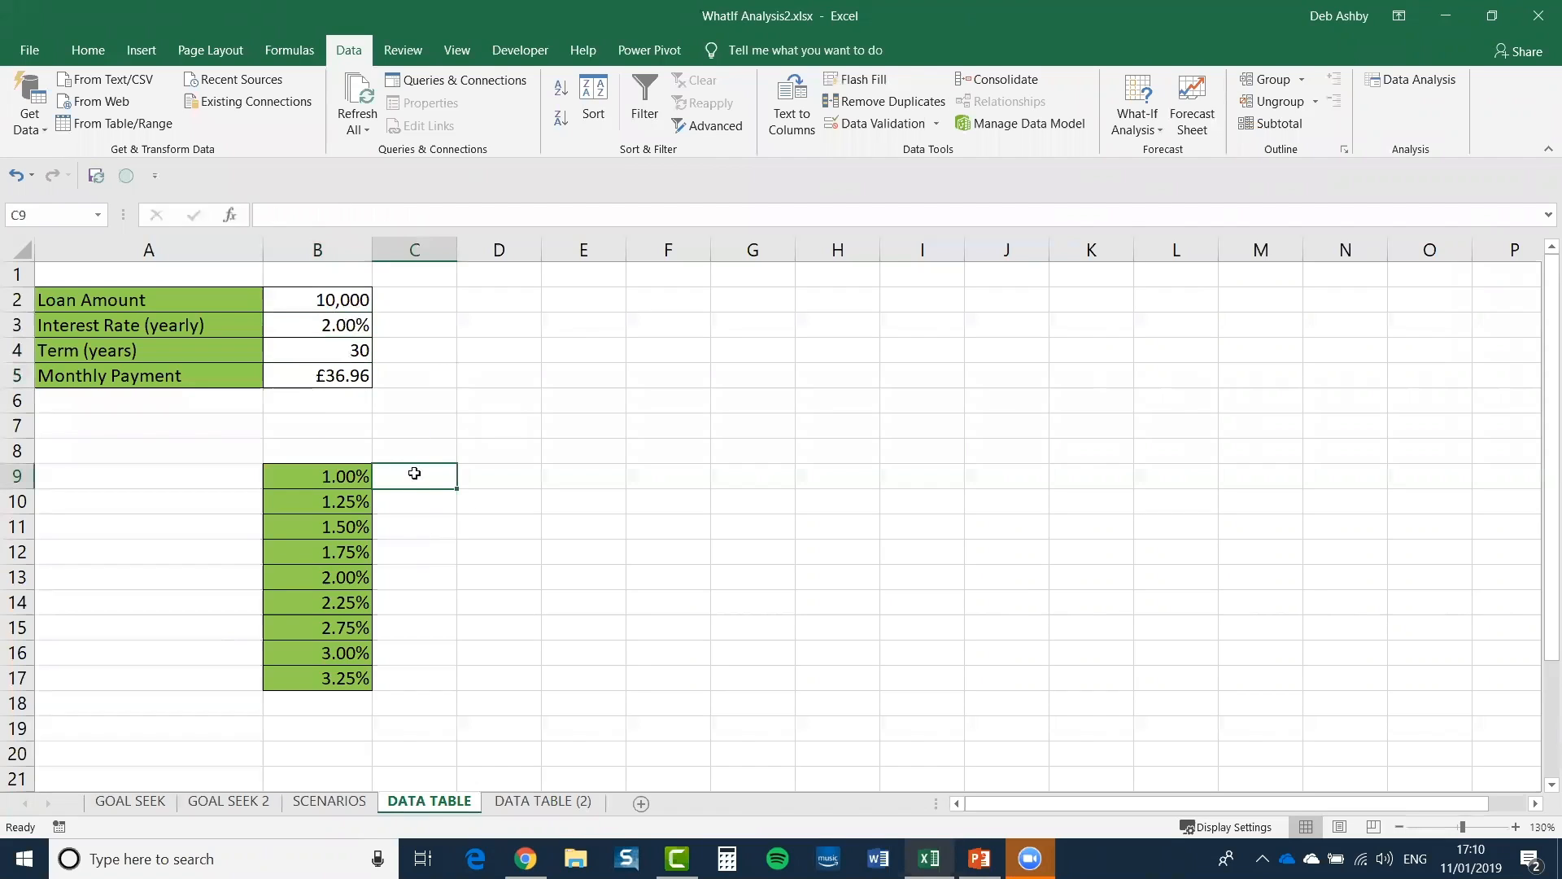
pyautogui.click(416, 455)
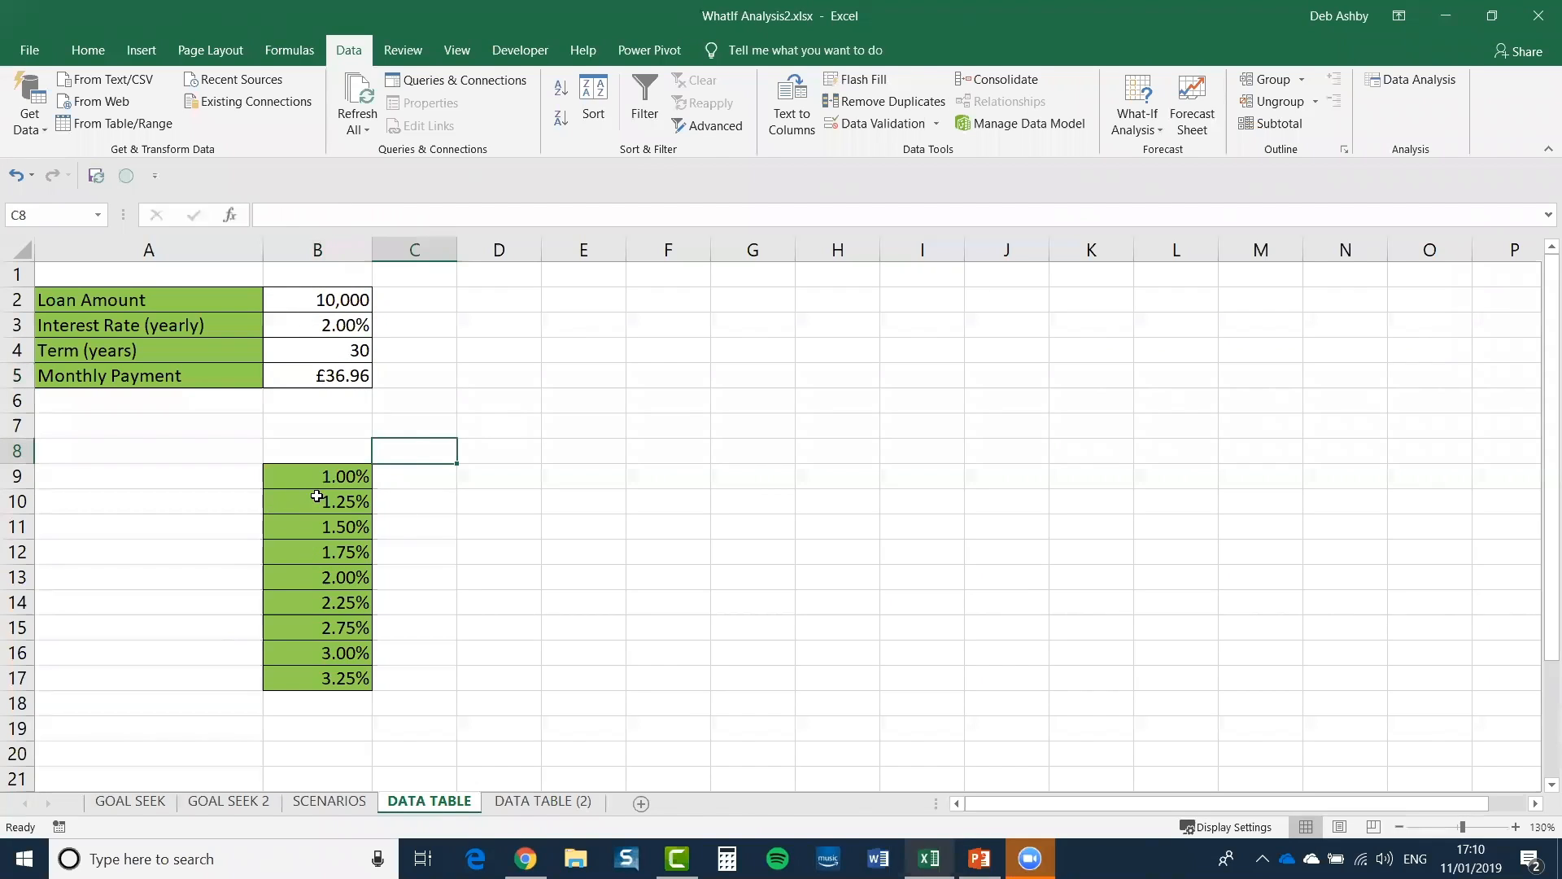
pyautogui.click(307, 536)
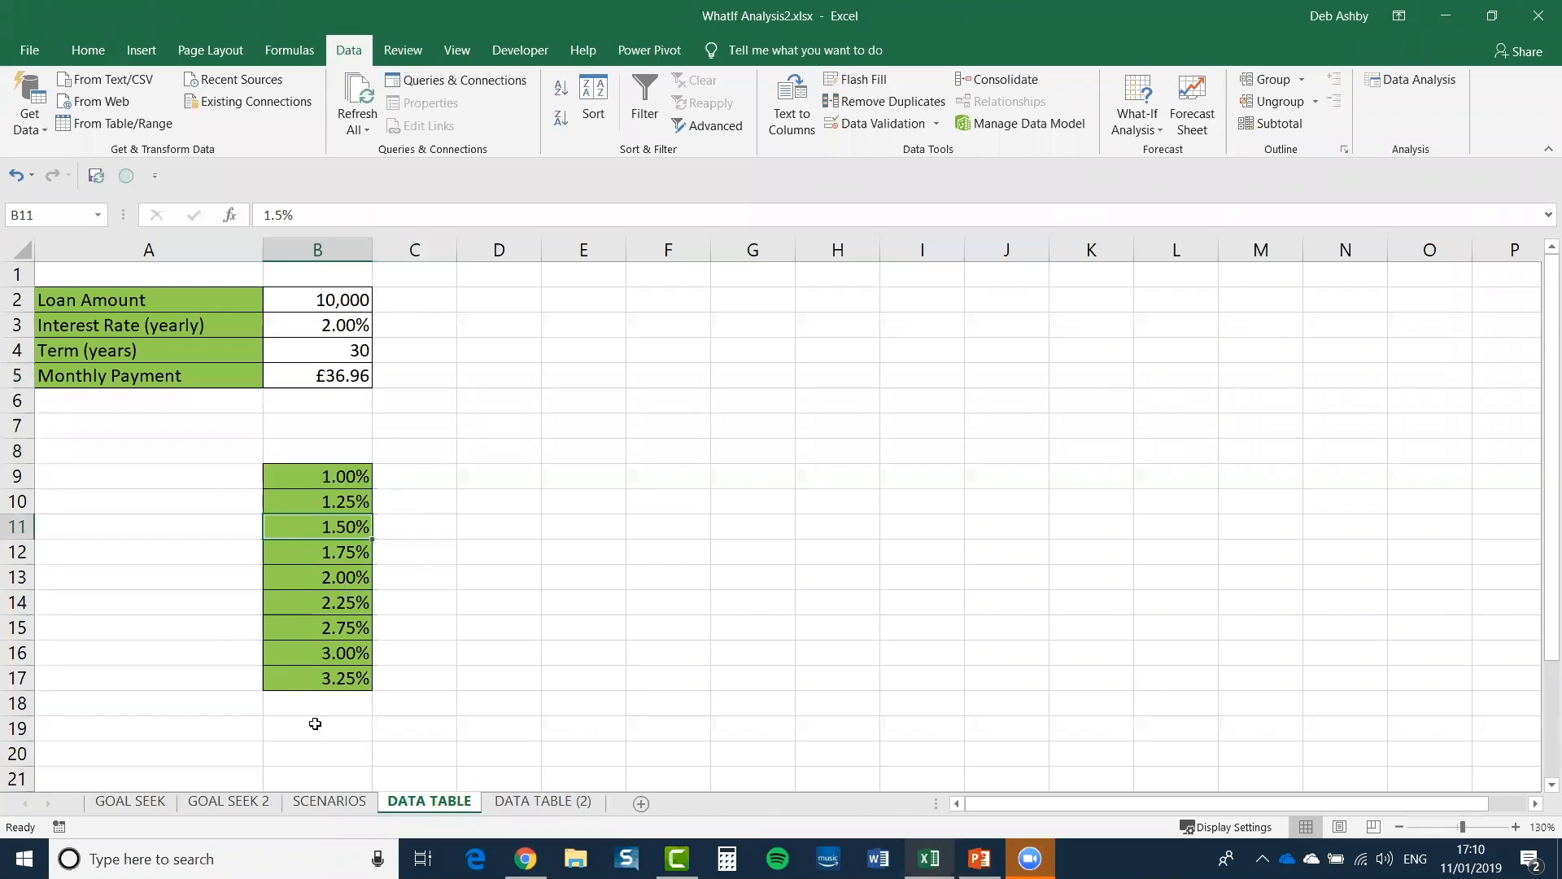
pyautogui.click(298, 629)
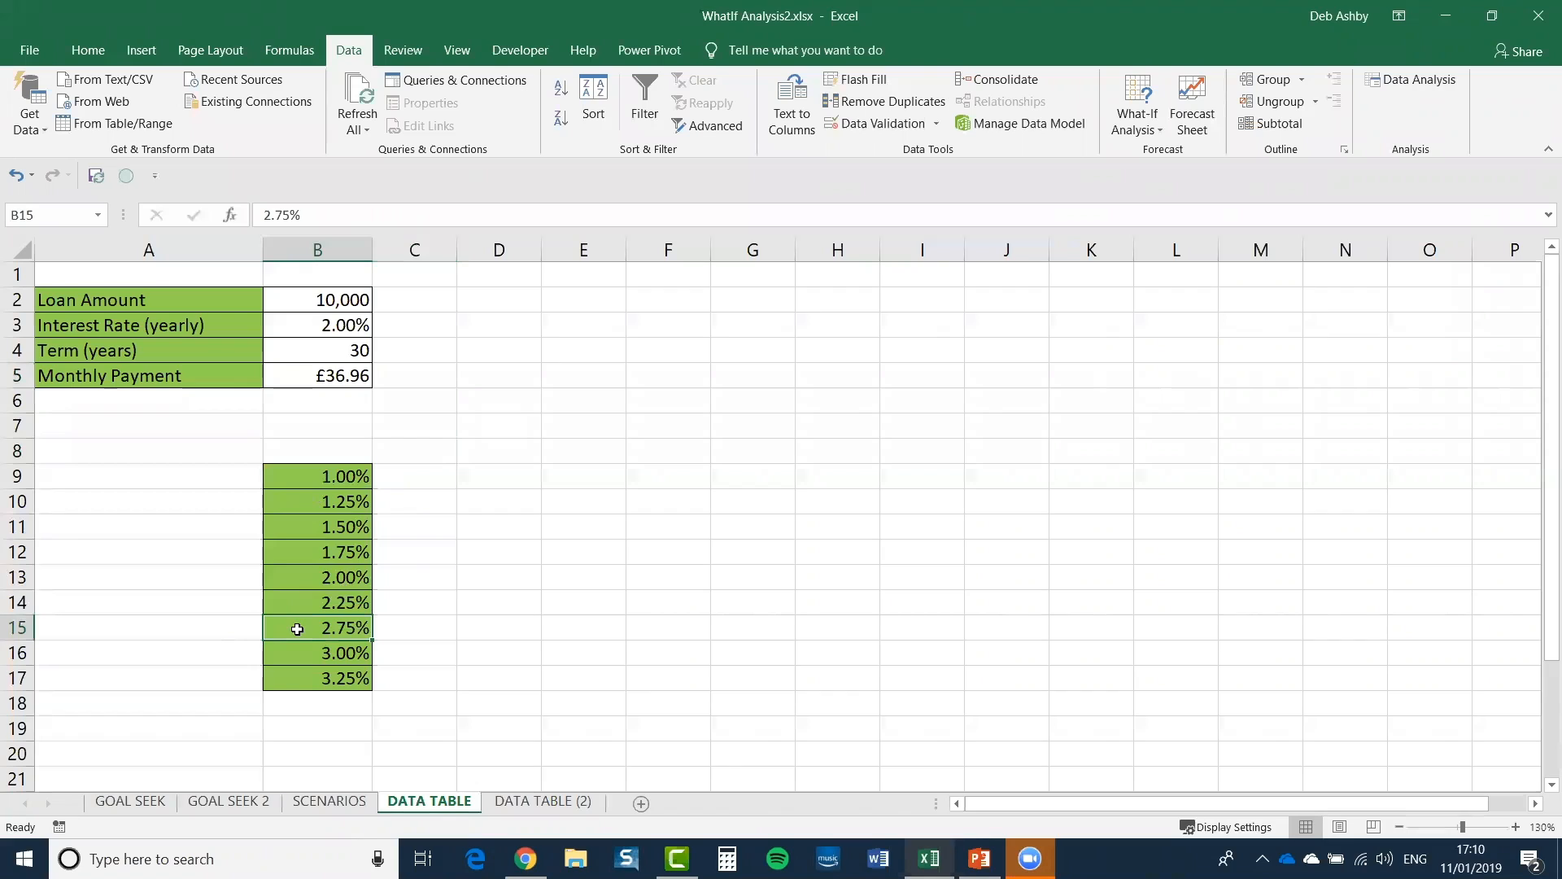
# Step: Examine the data table layout: interest rates in B9:B17, formula cell C8 and the full range B8:C17, ending on C8
pyautogui.click(439, 476)
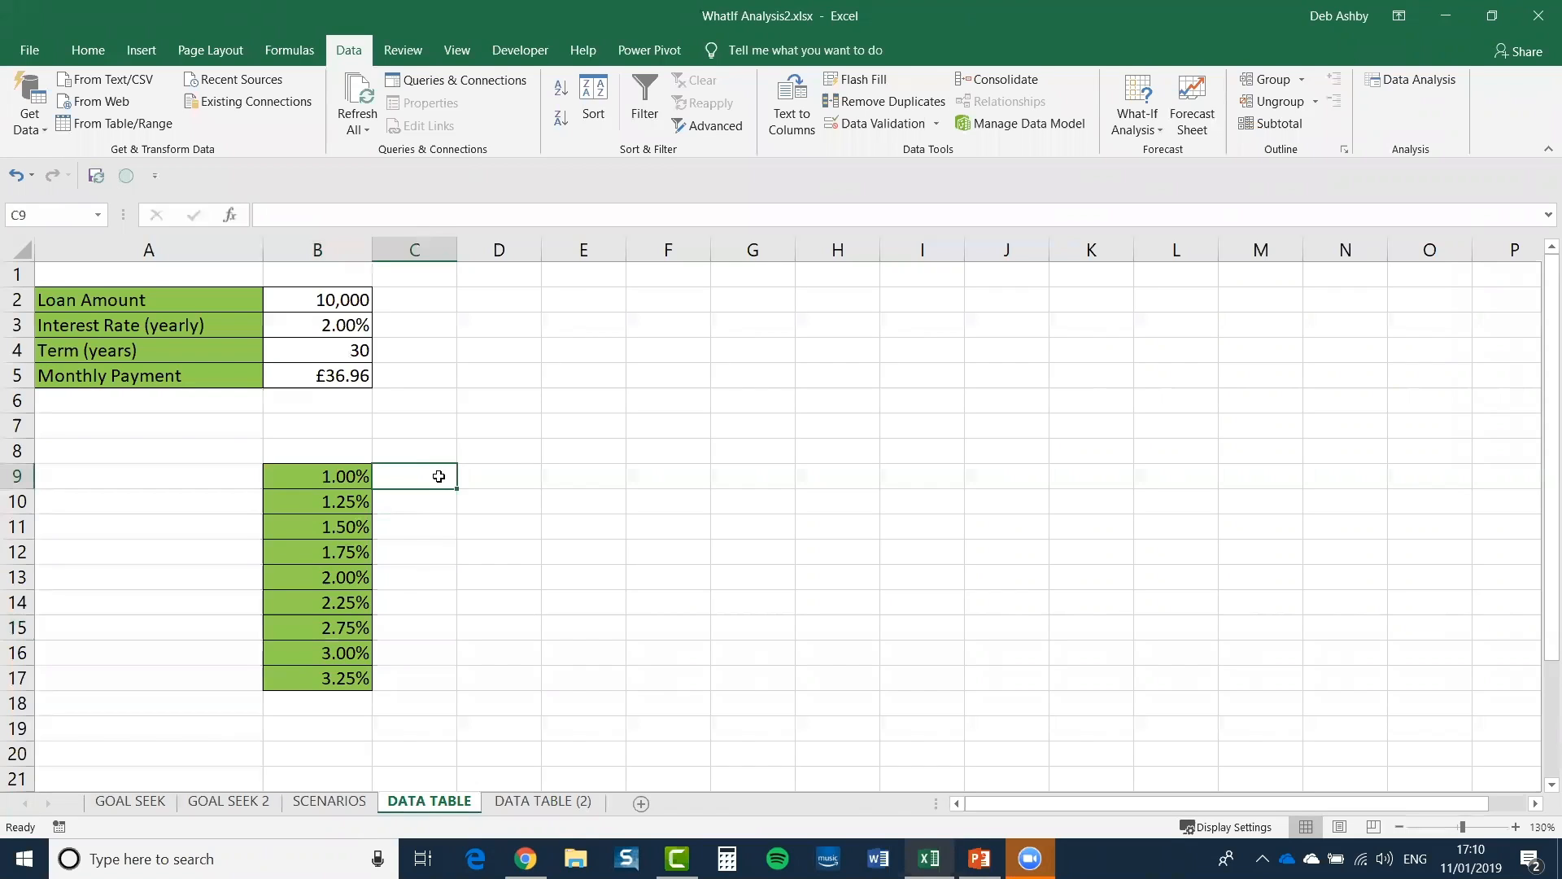
pyautogui.click(544, 452)
pyautogui.click(333, 478)
pyautogui.moveTo(318, 476); pyautogui.dragTo(317, 681)
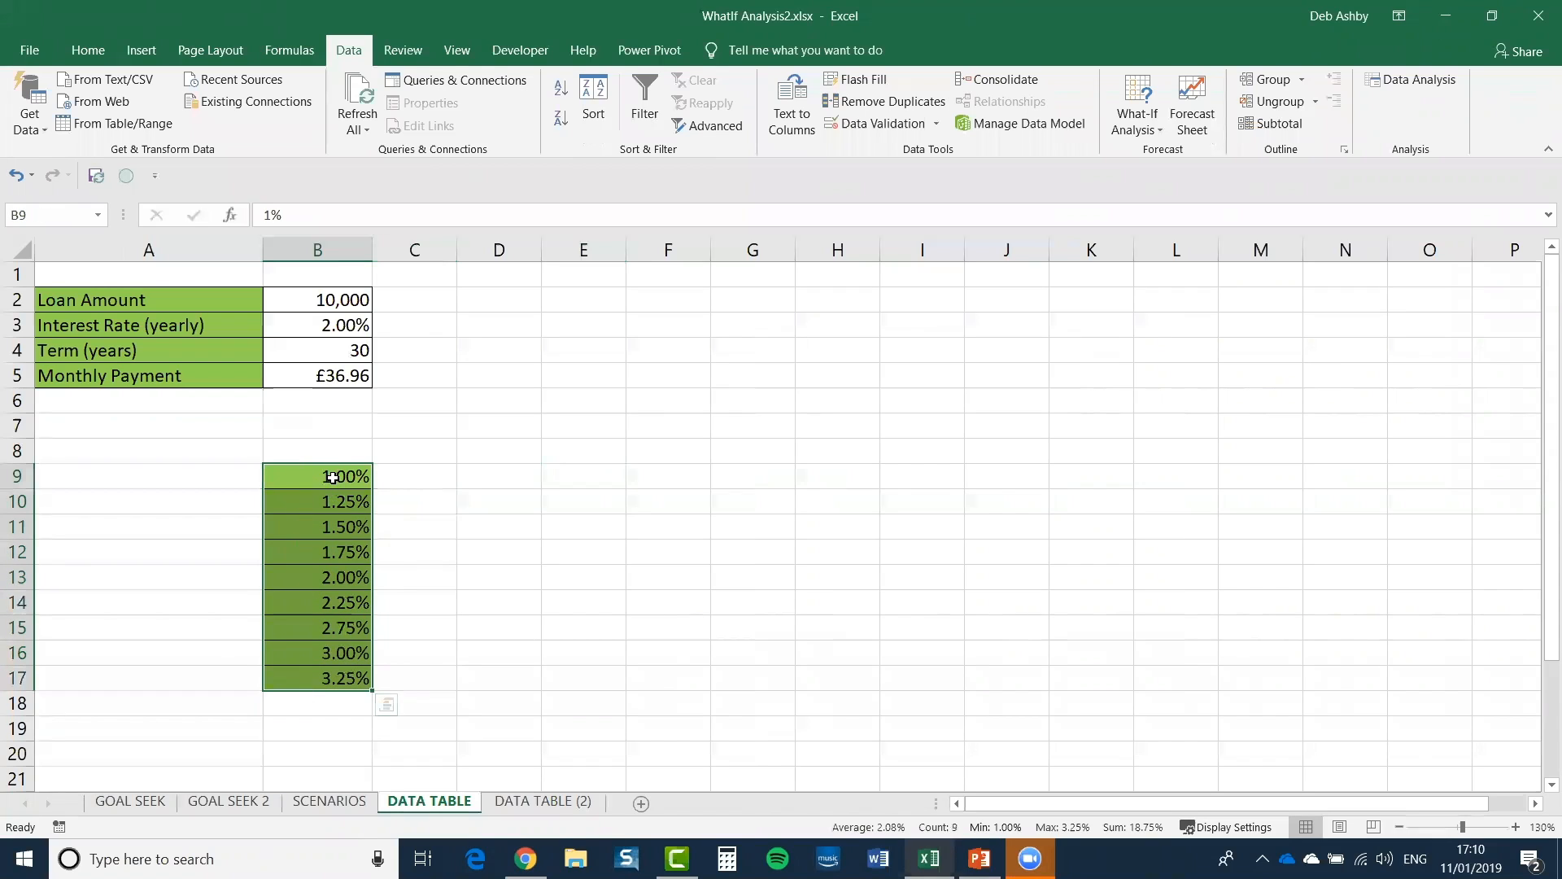
pyautogui.click(414, 466)
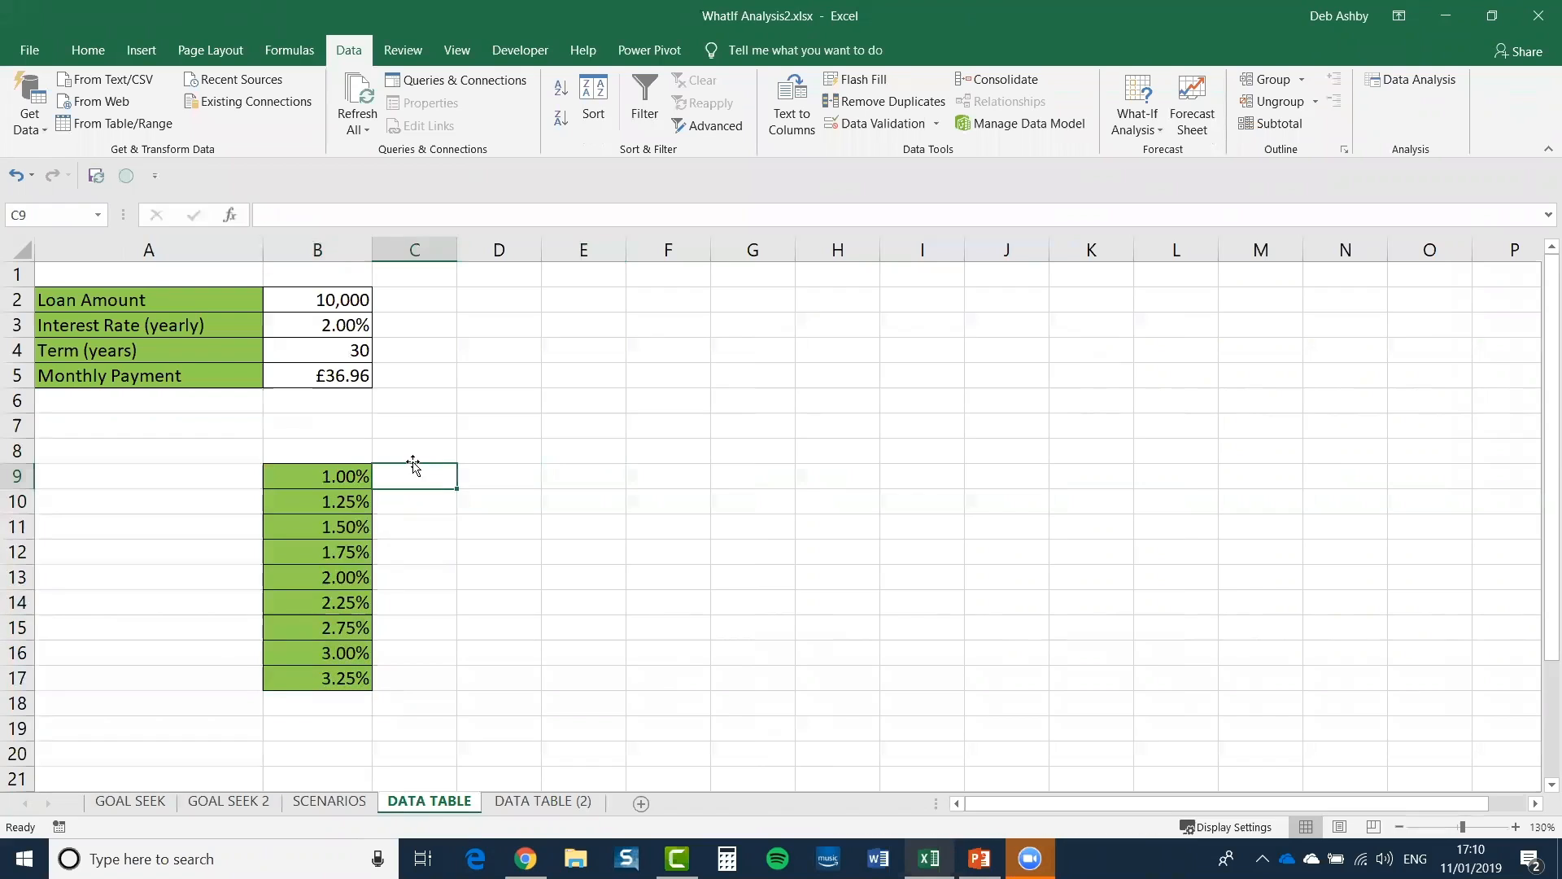
pyautogui.click(425, 450)
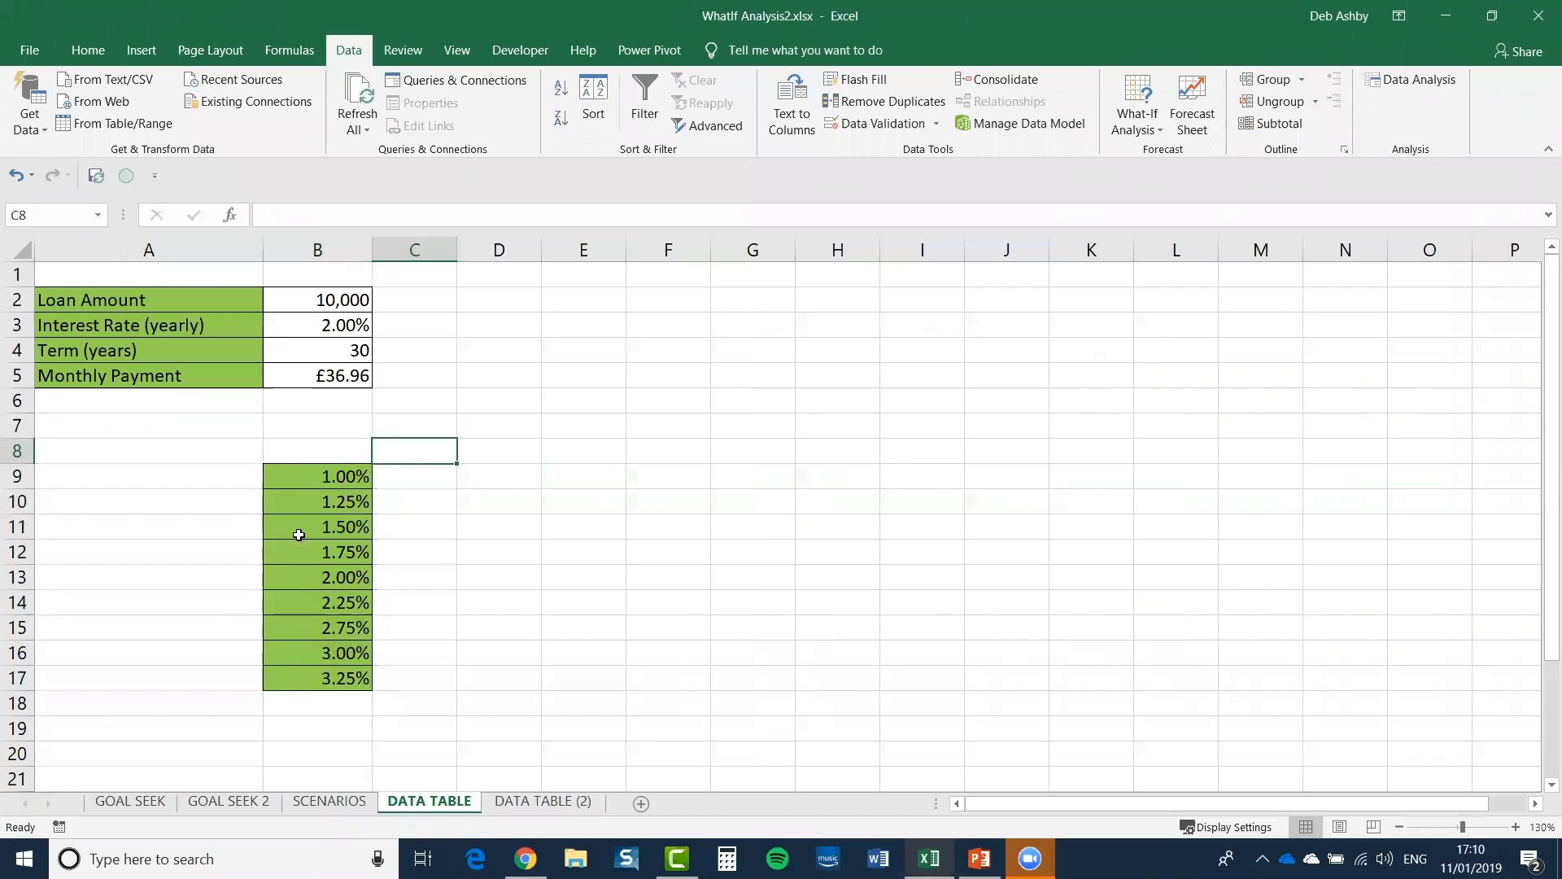
pyautogui.click(306, 477)
pyautogui.moveTo(323, 472); pyautogui.dragTo(322, 678)
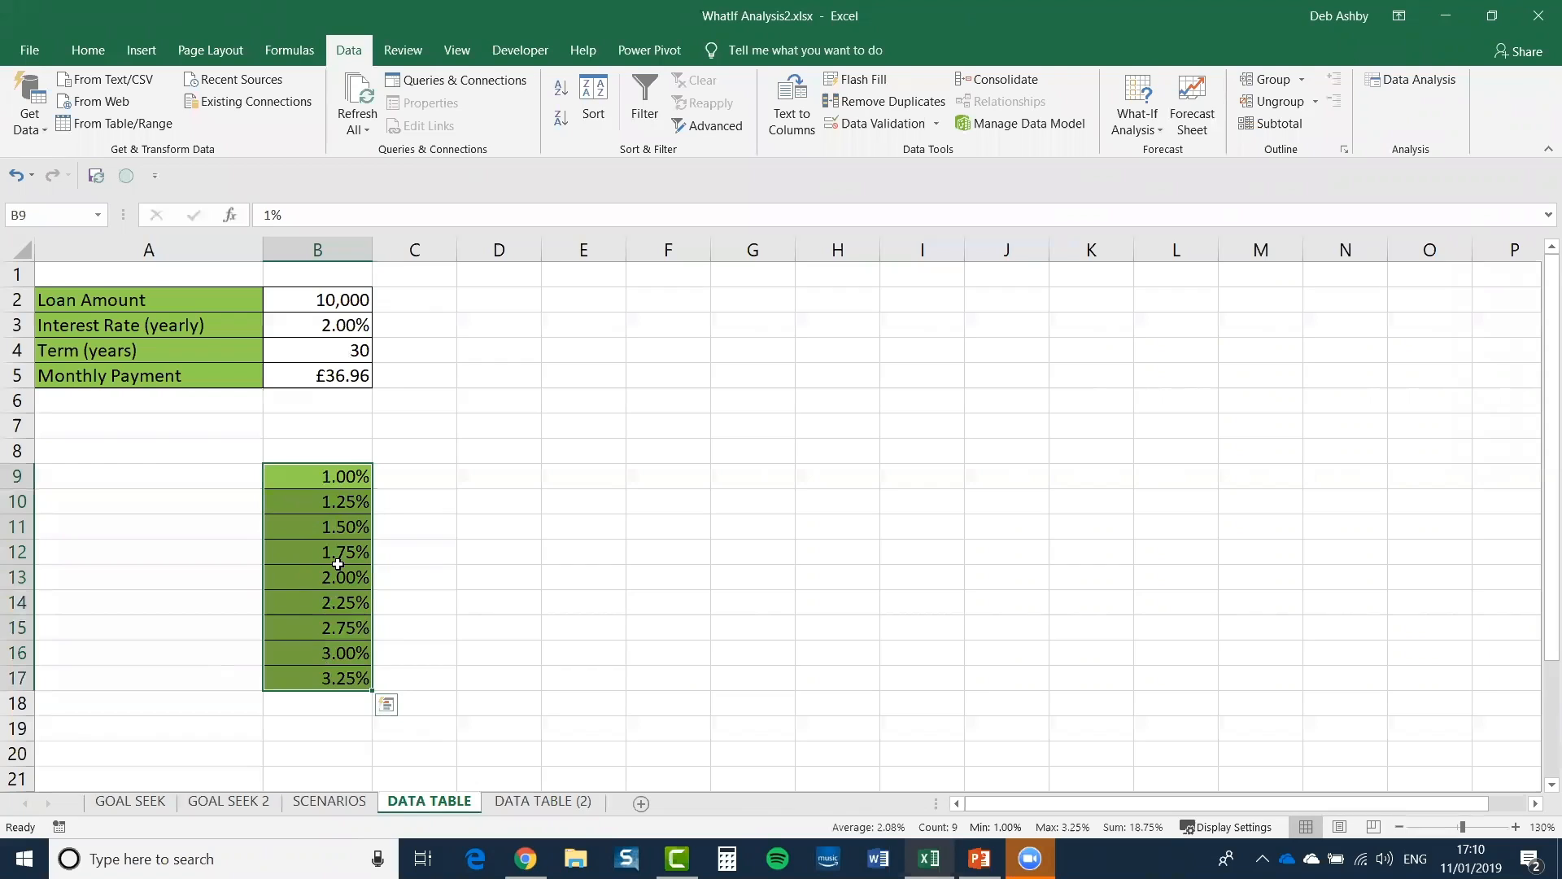
pyautogui.click(422, 452)
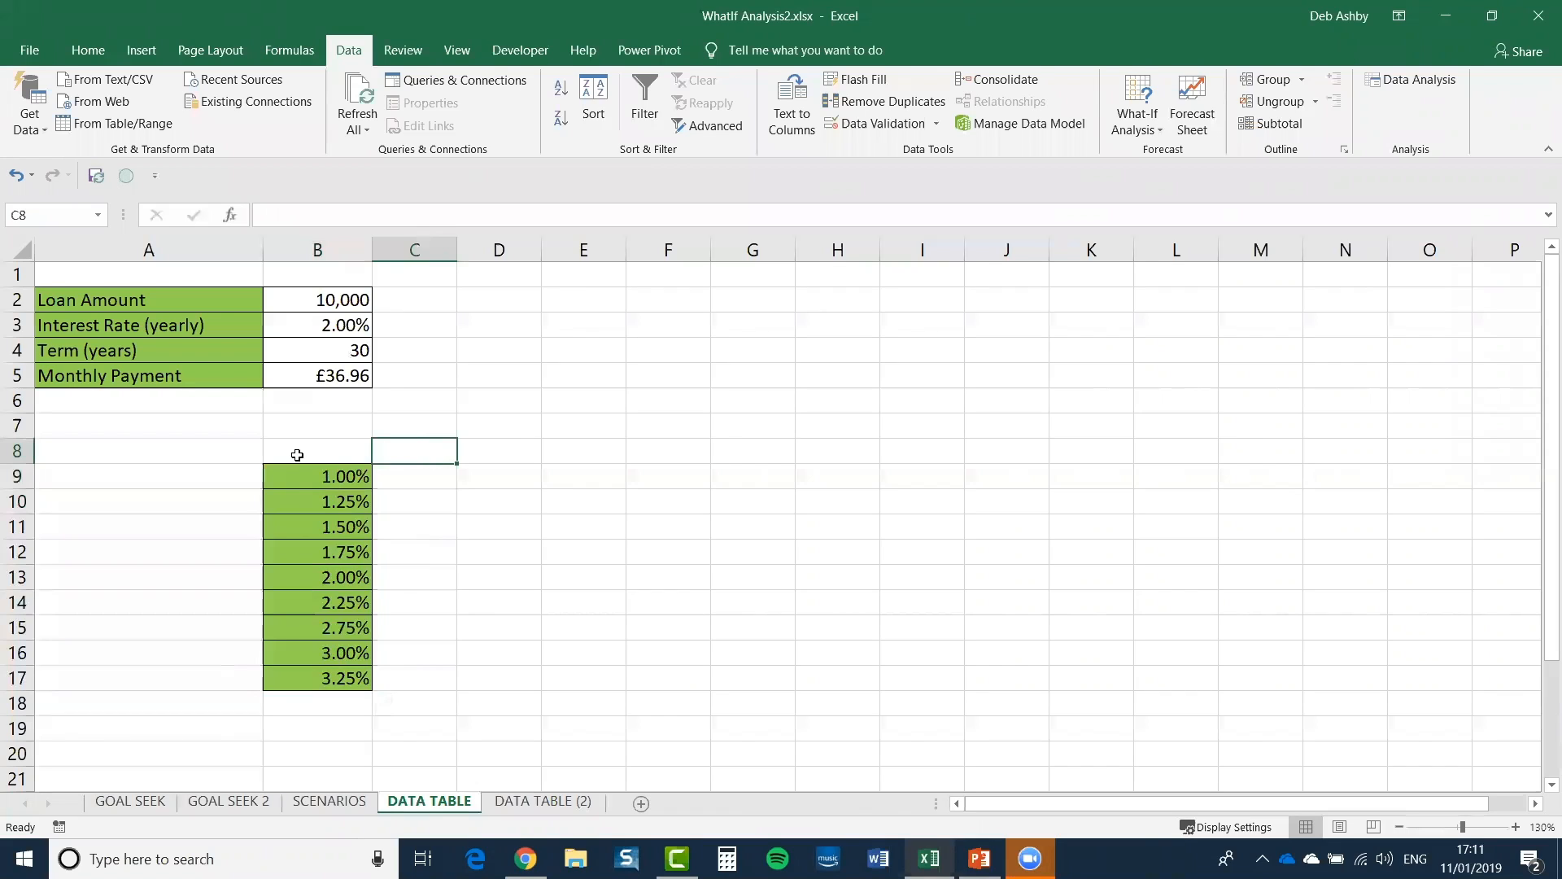
pyautogui.moveTo(272, 450); pyautogui.dragTo(432, 678)
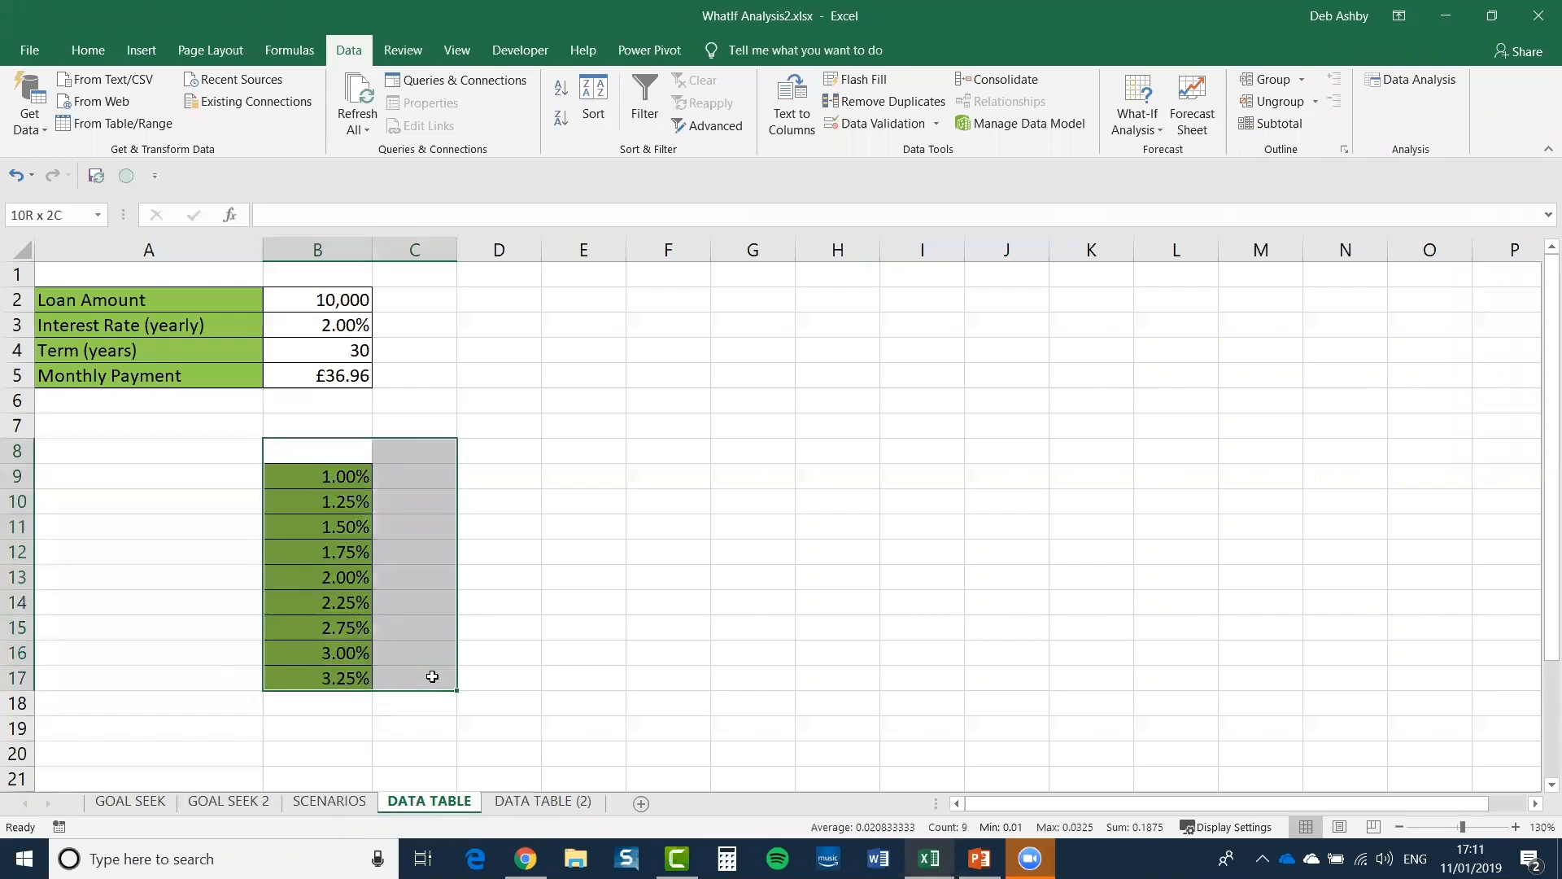
pyautogui.click(414, 454)
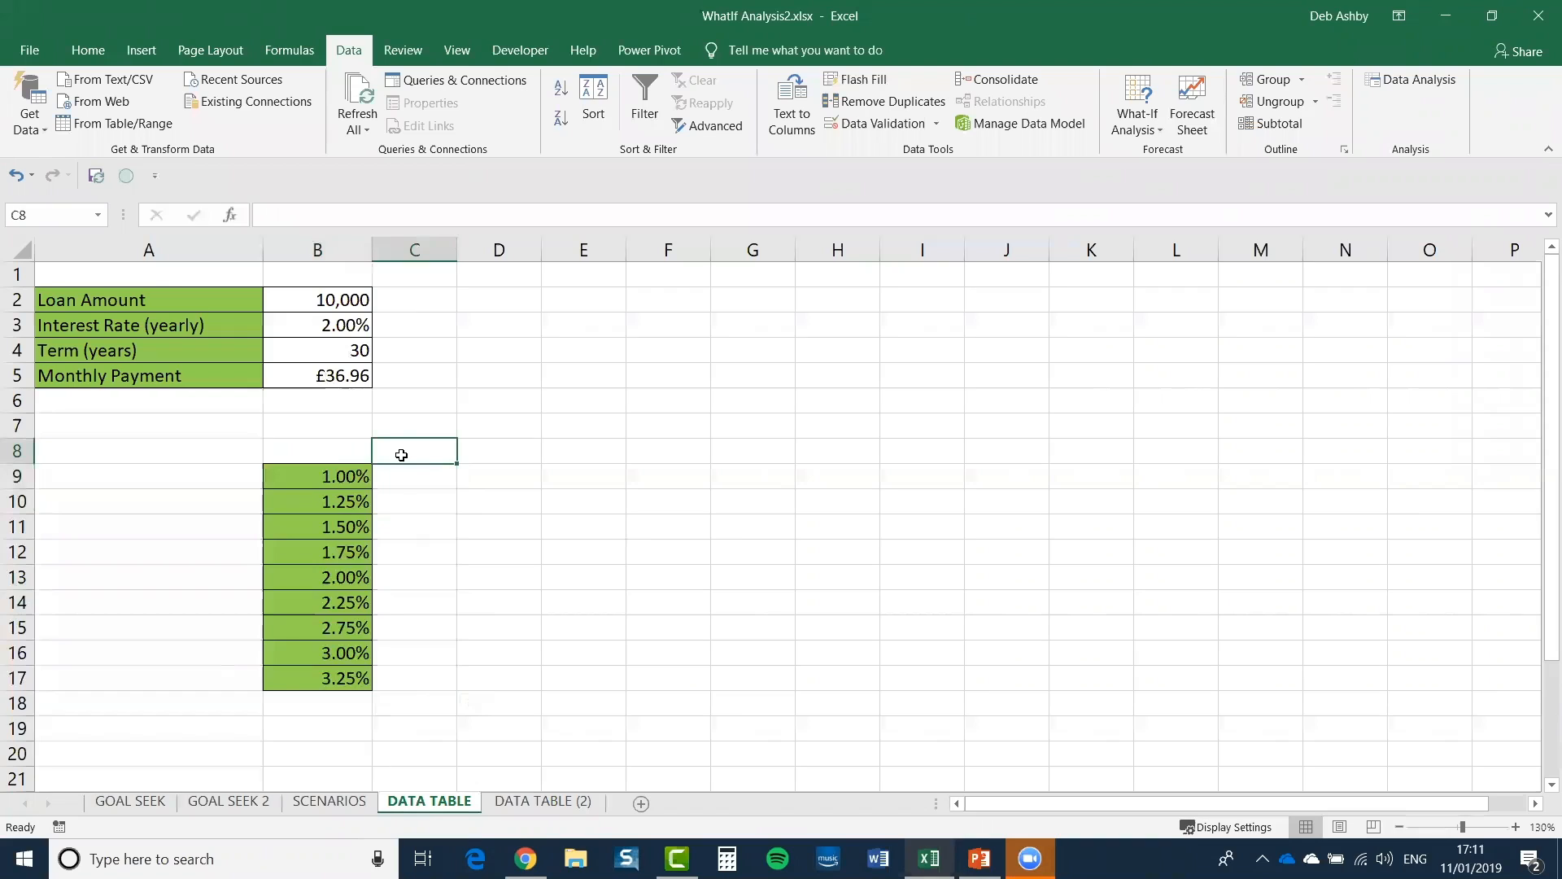
# Step: Link cell C8 to the monthly payment with the formula =B5
pyautogui.write('=')
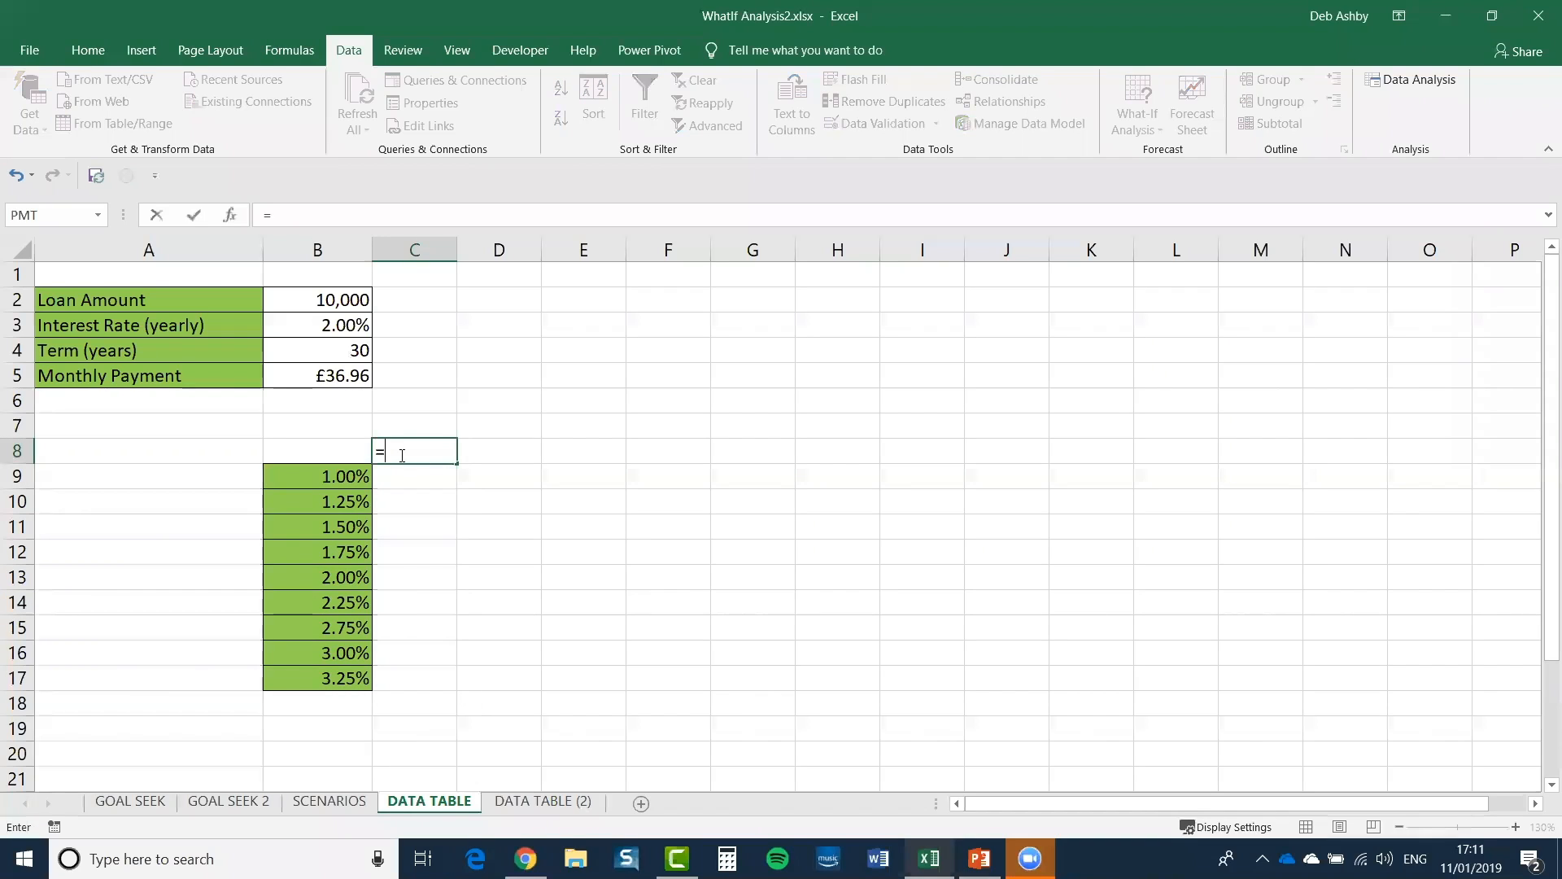
pyautogui.click(345, 378)
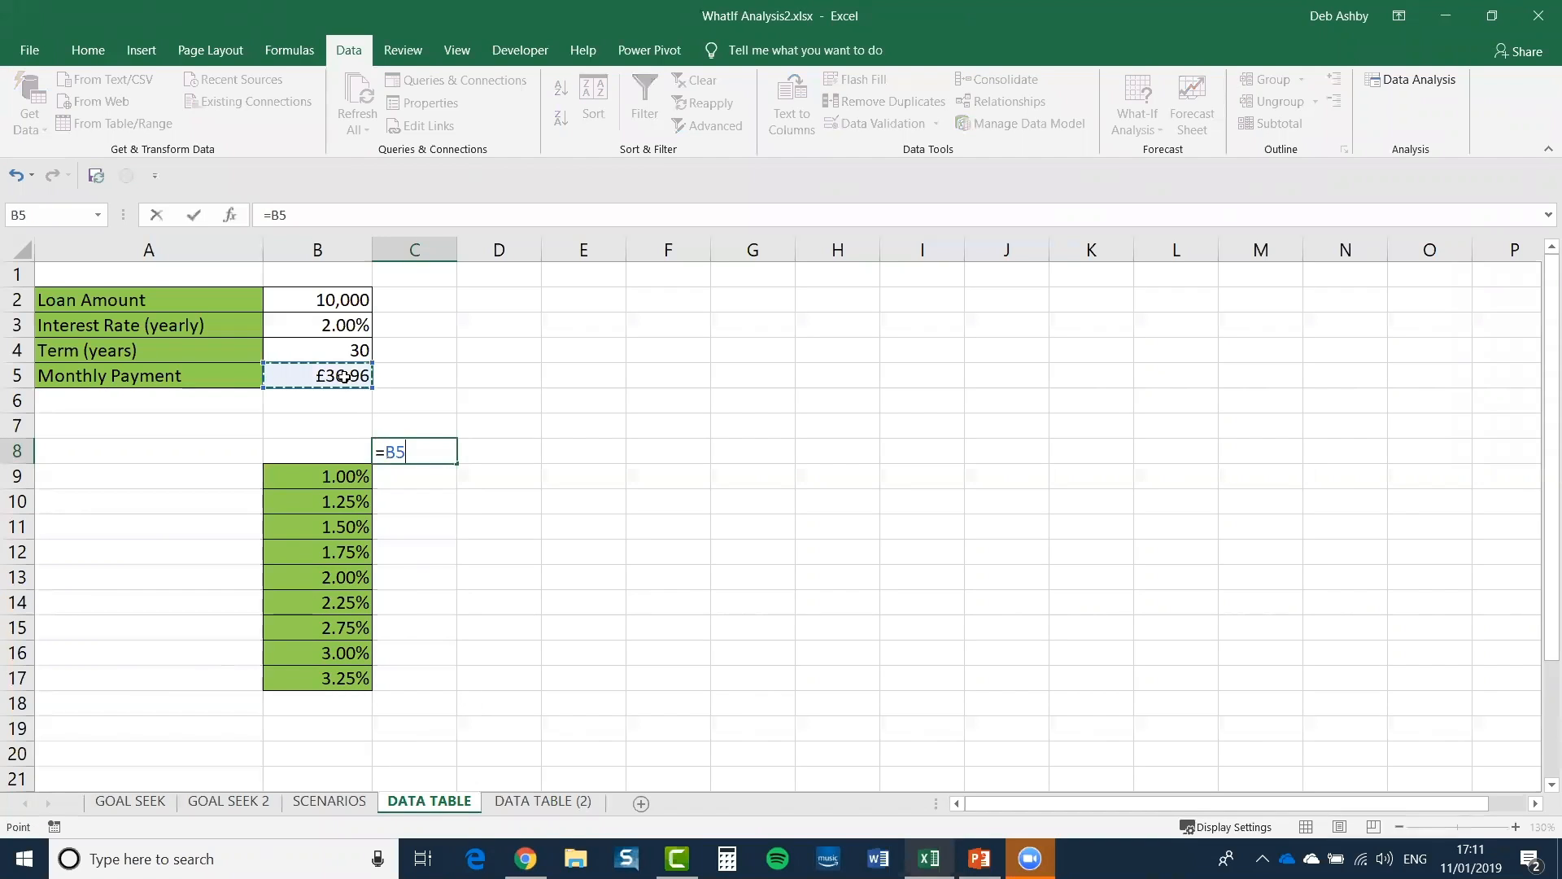
pyautogui.press('Return')
pyautogui.click(440, 452)
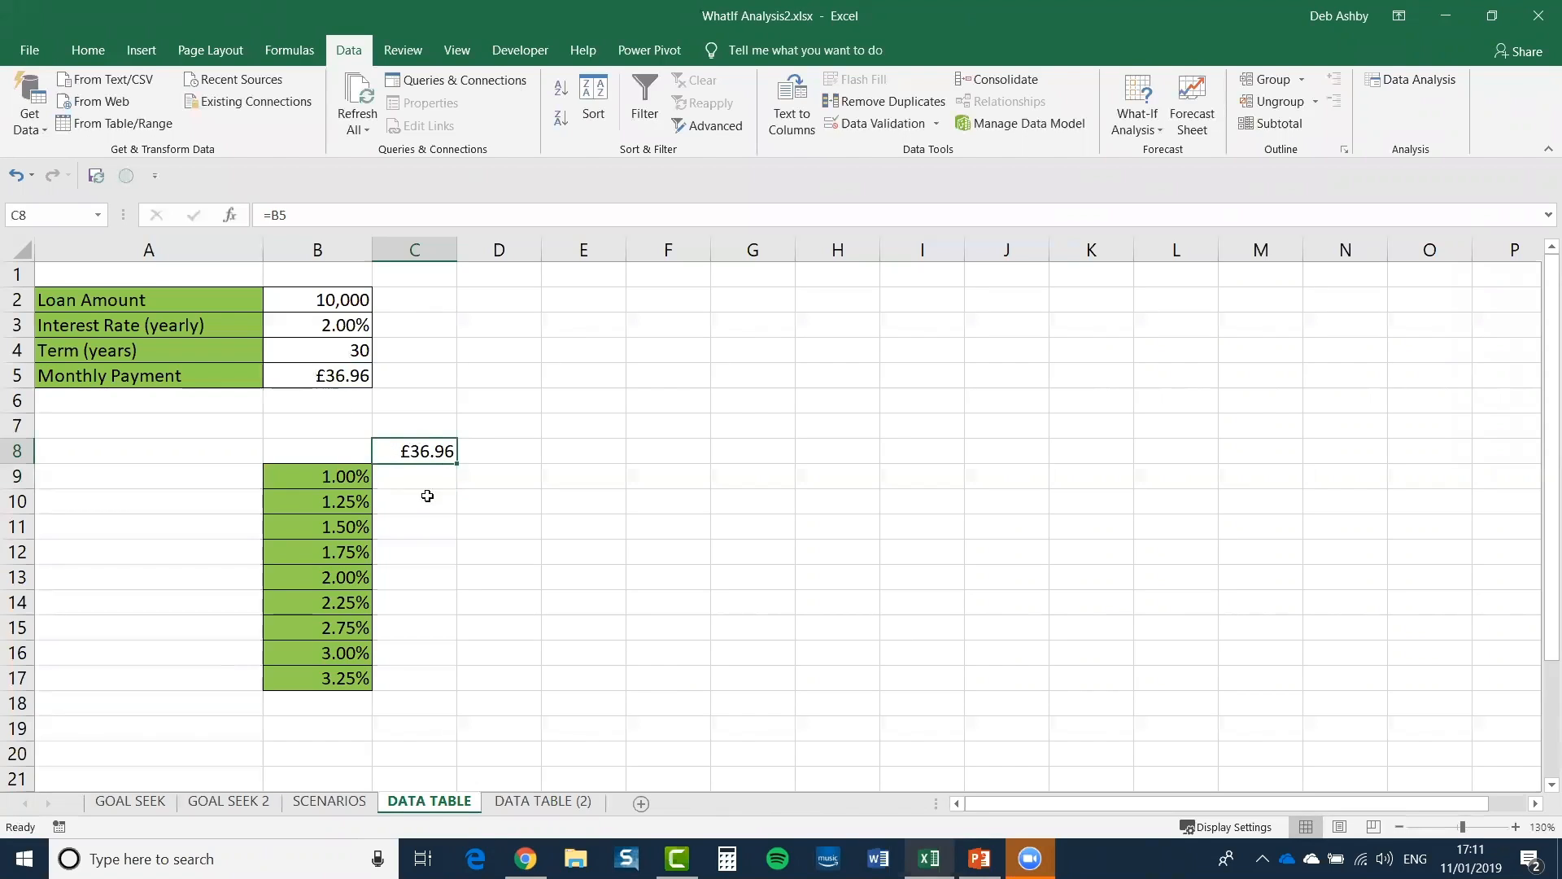
pyautogui.click(437, 533)
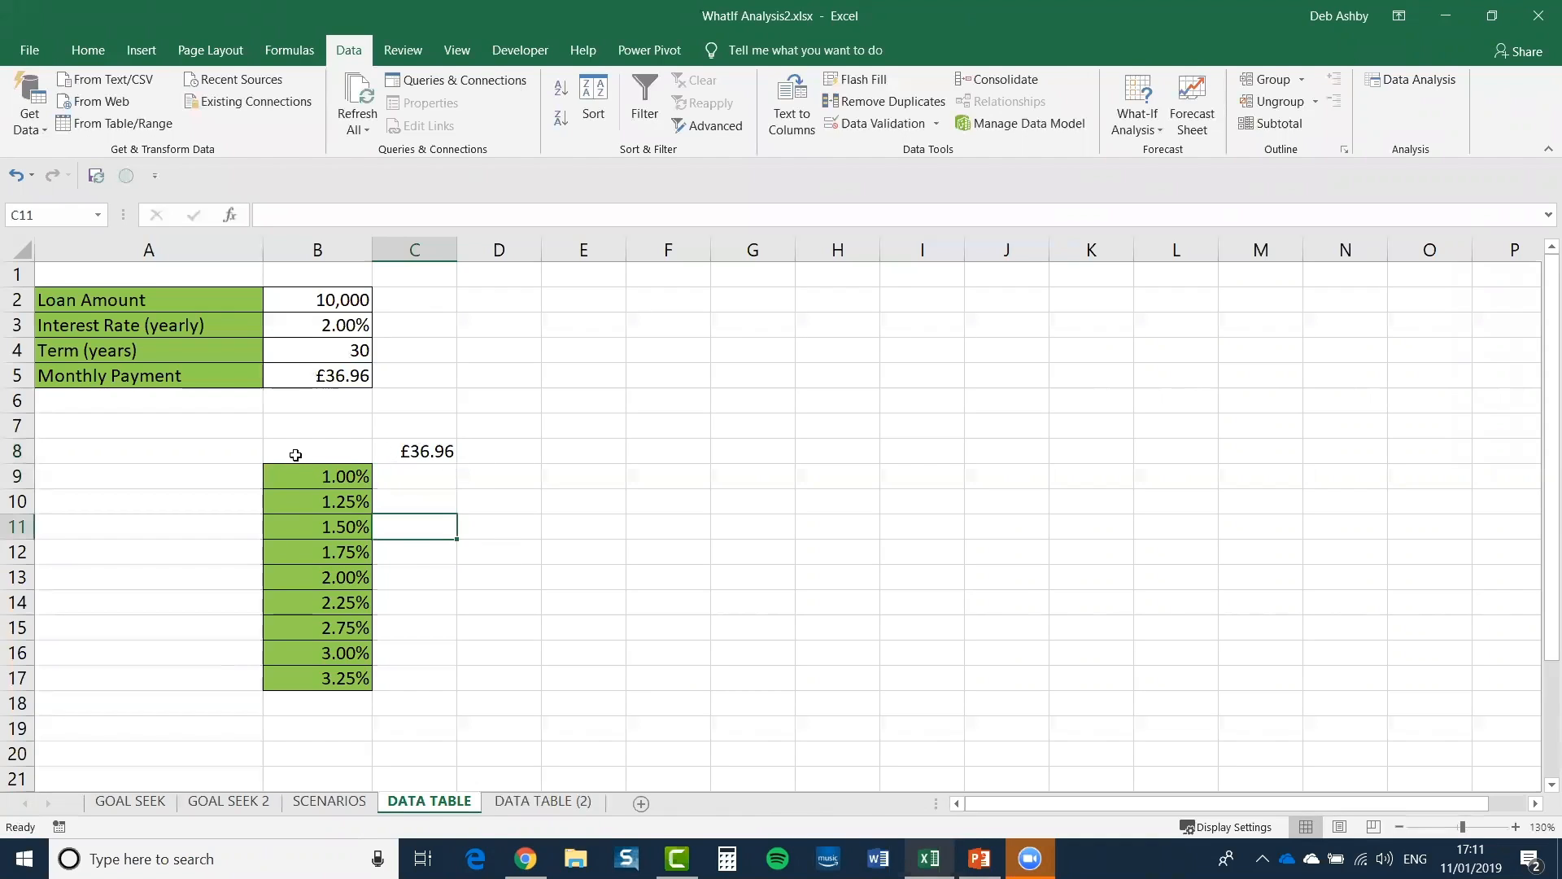
# Step: Create a one-variable What-If data table over B8:C17 with B3 as the column input cell
pyautogui.moveTo(284, 452); pyautogui.dragTo(449, 686)
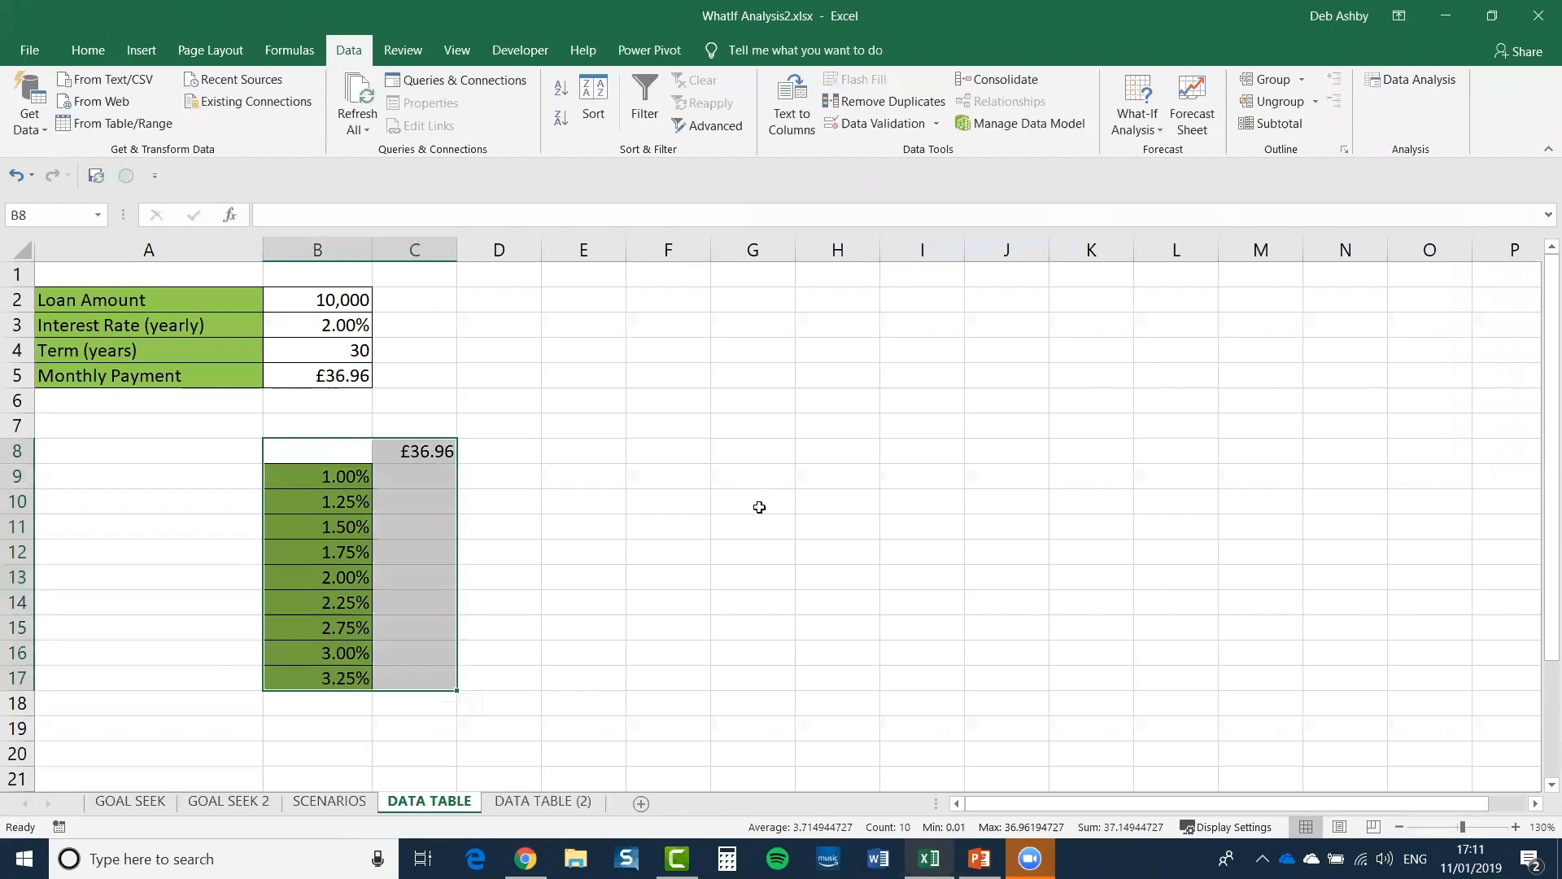
pyautogui.click(1147, 126)
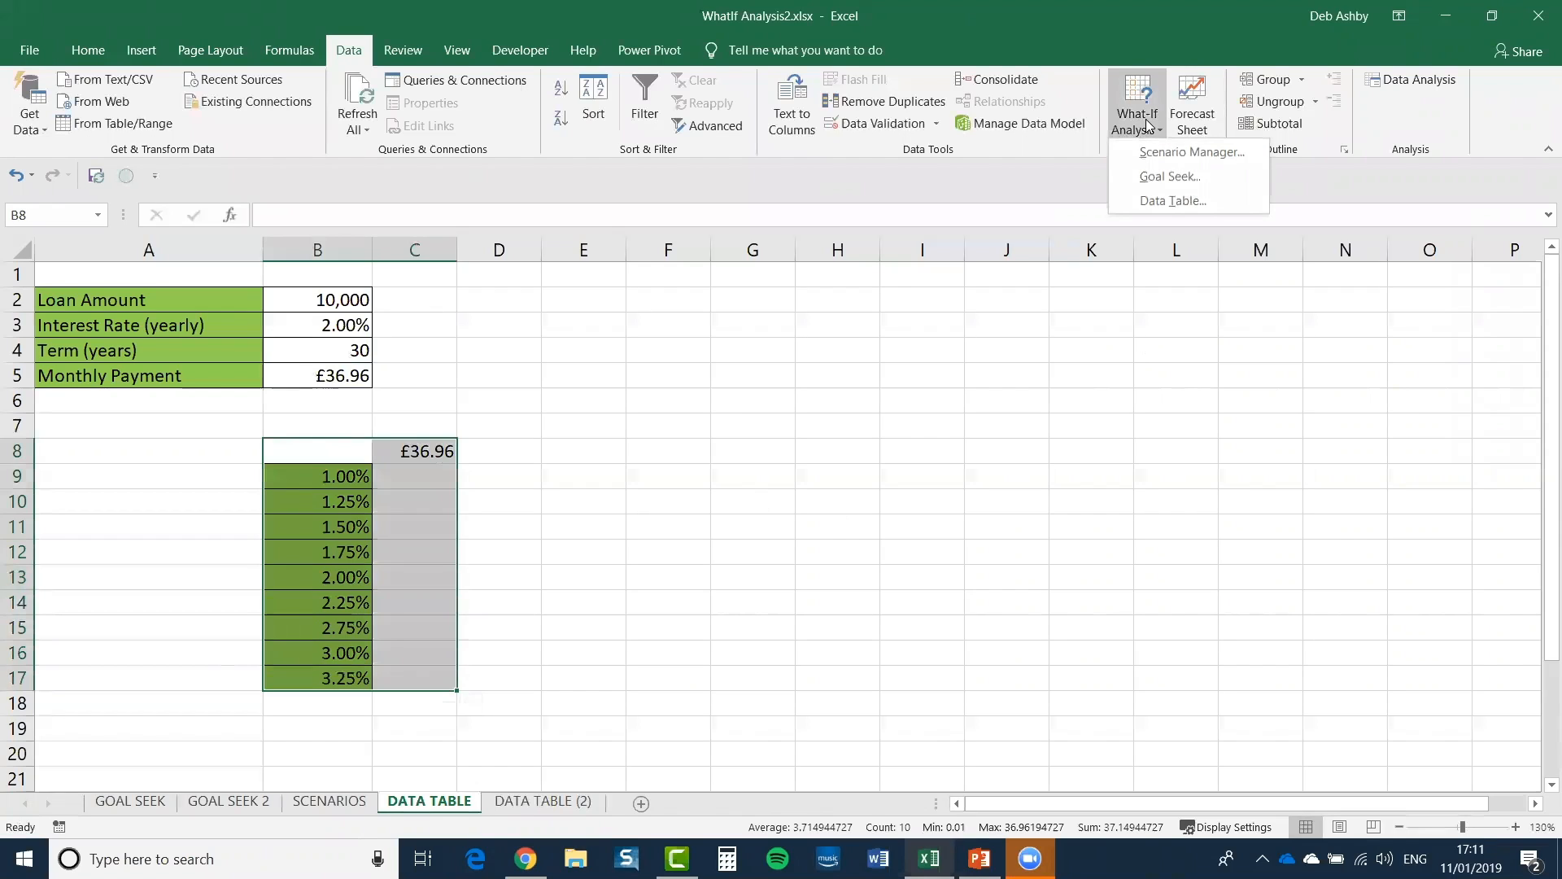
pyautogui.click(1162, 203)
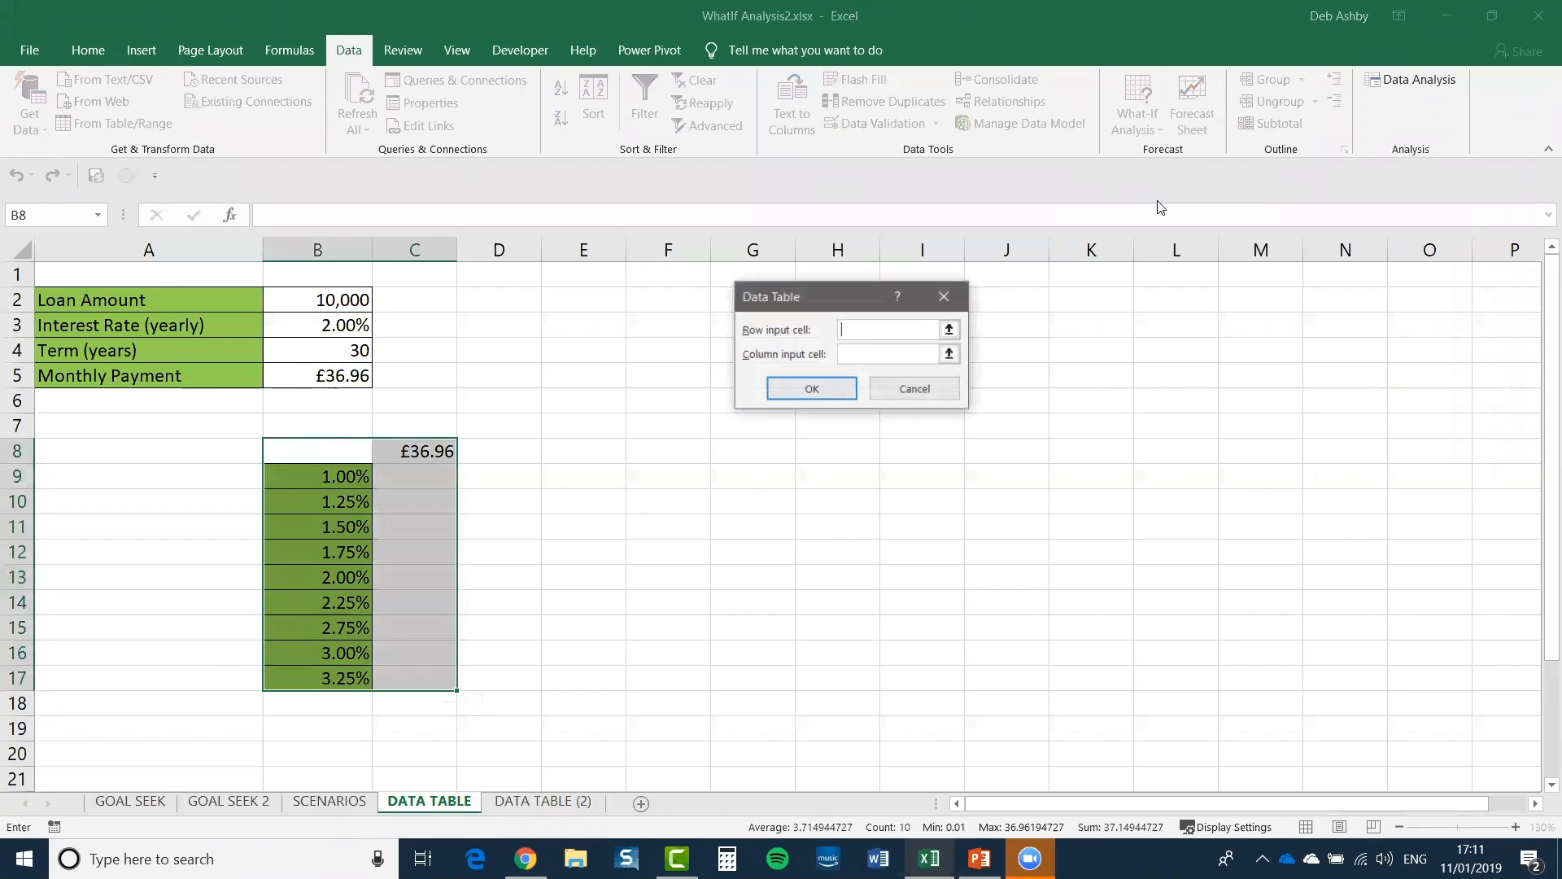
pyautogui.moveTo(812, 310); pyautogui.dragTo(717, 349)
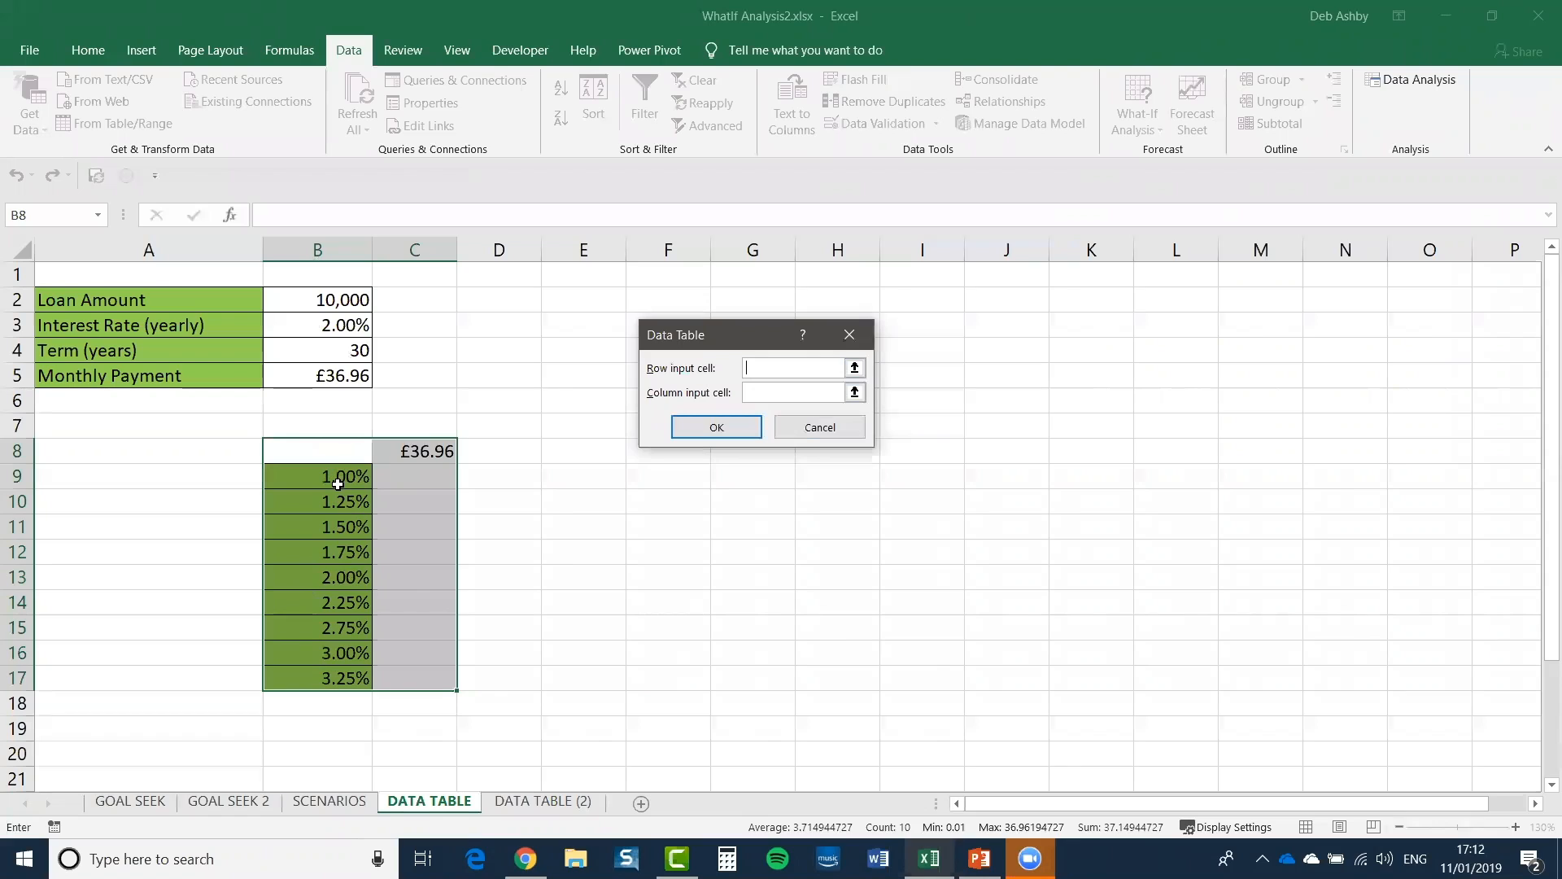
pyautogui.click(758, 393)
pyautogui.click(345, 324)
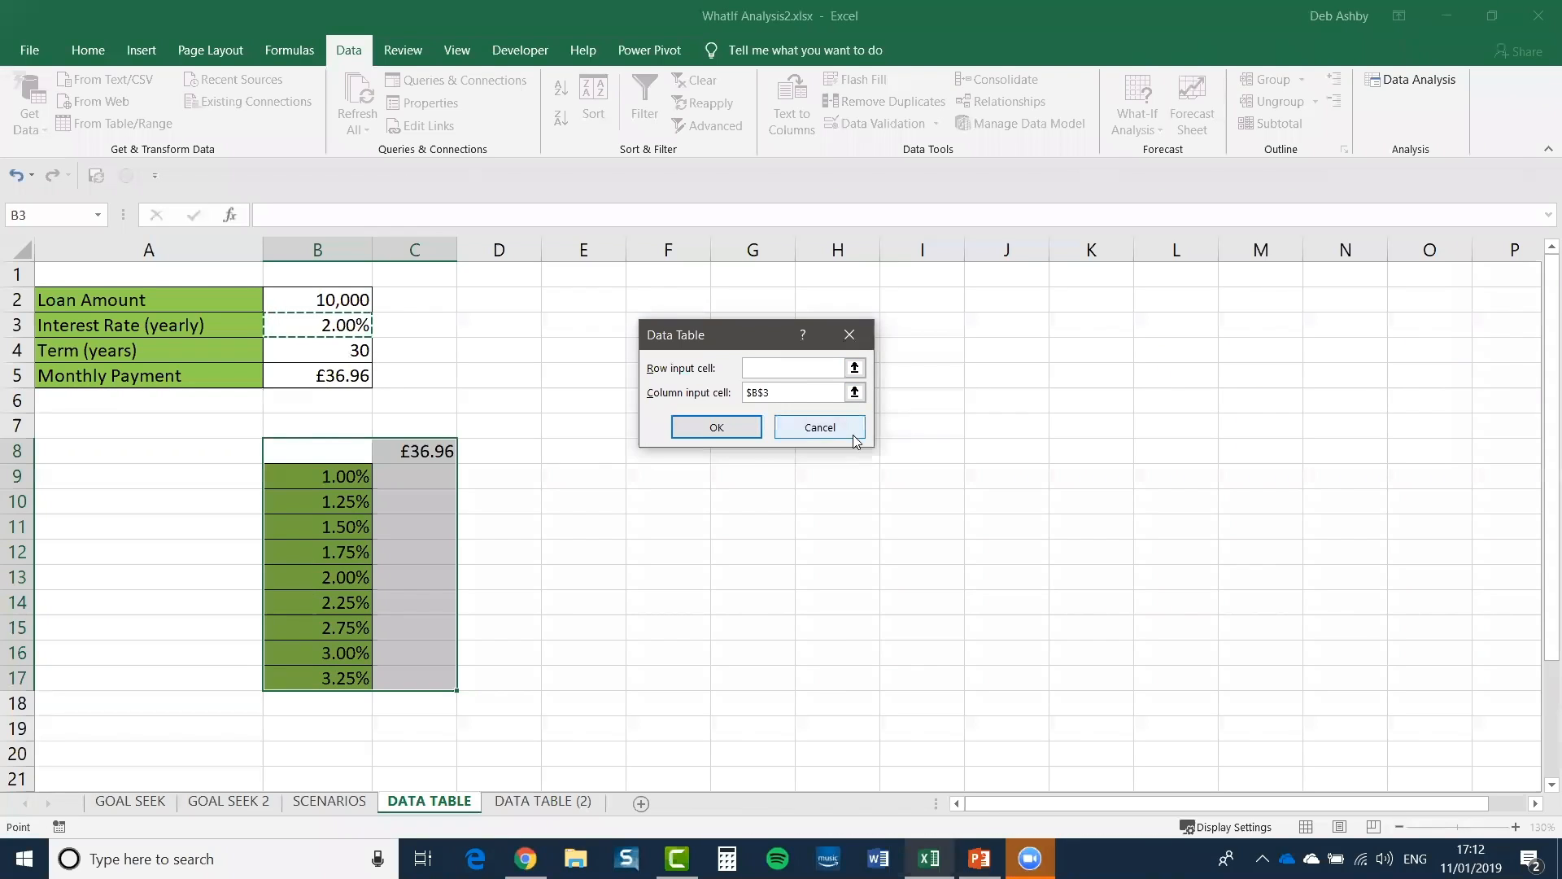
pyautogui.click(717, 428)
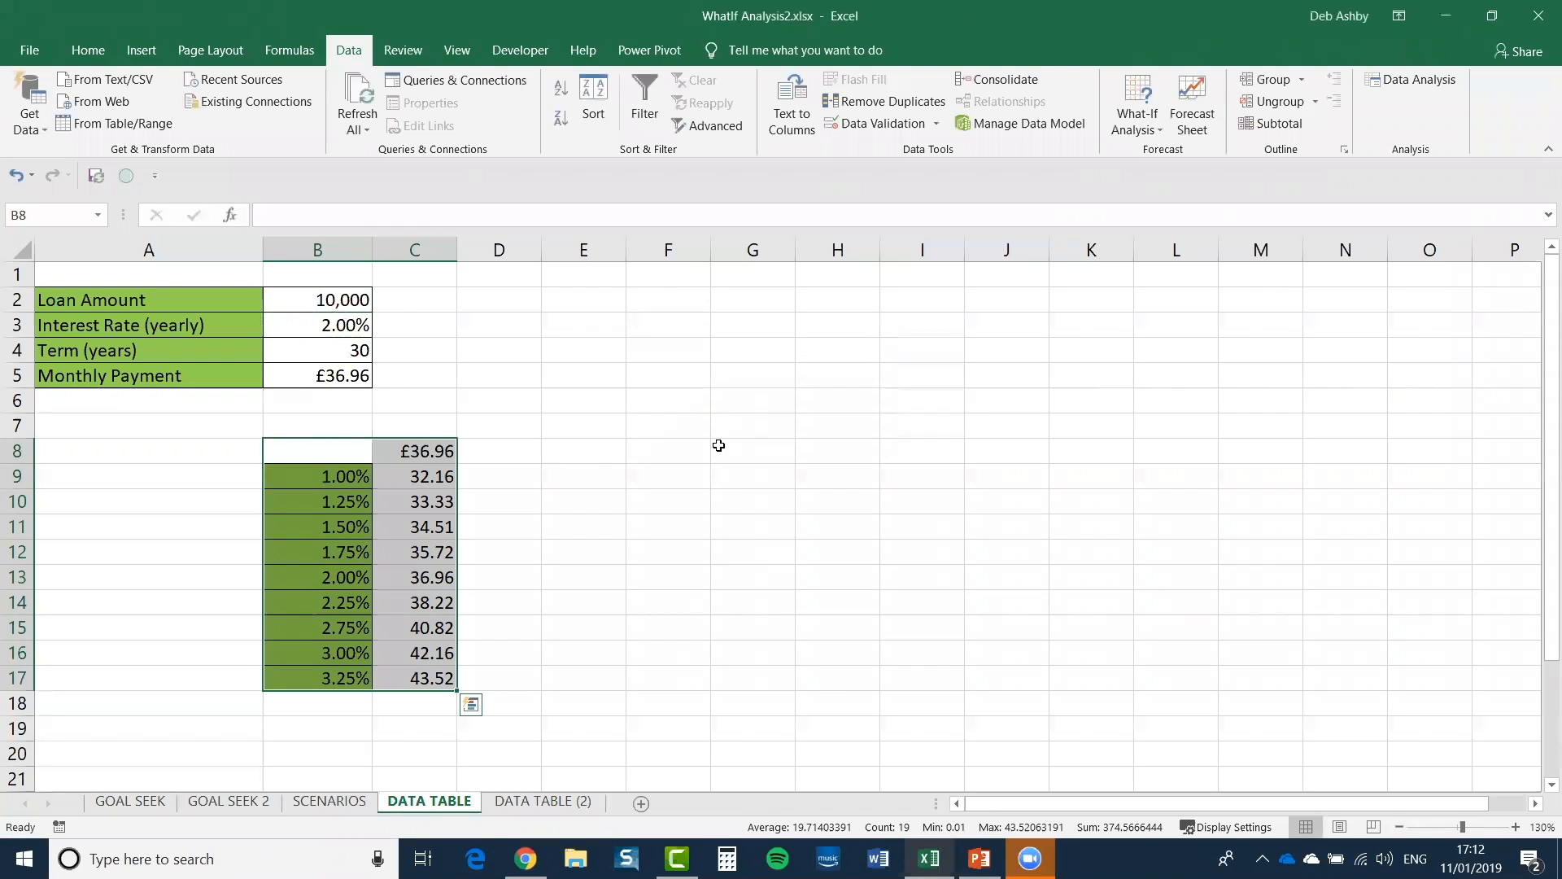
pyautogui.click(608, 522)
# Step: Examine the data table's payments against the rates in column B, comparing the current rate in B3 with the result in C13
pyautogui.click(415, 476)
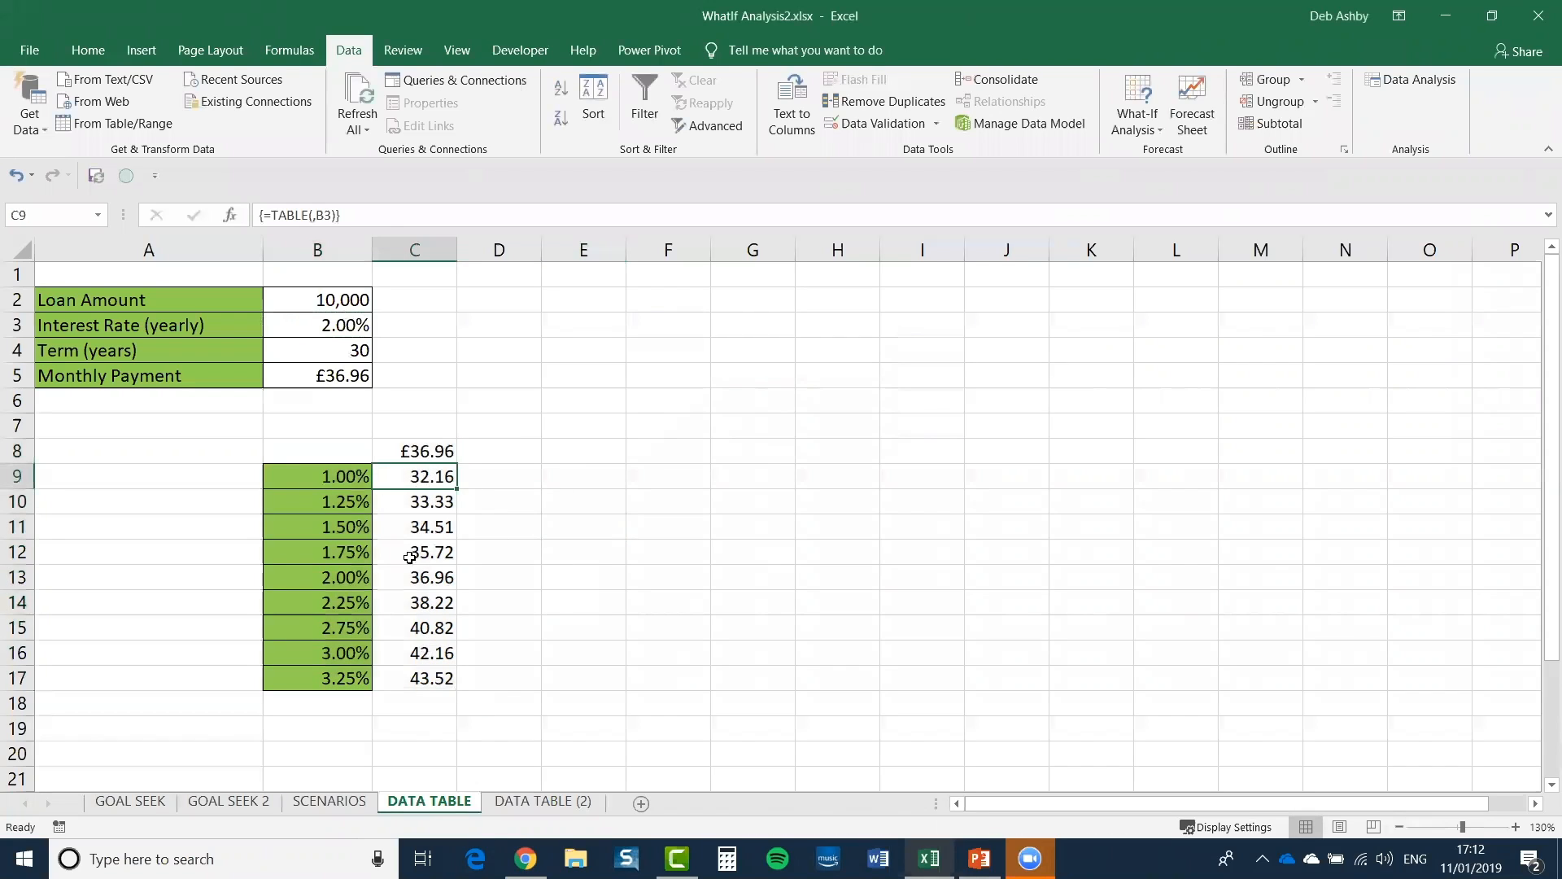
pyautogui.click(307, 478)
pyautogui.click(305, 503)
pyautogui.click(302, 525)
pyautogui.click(308, 553)
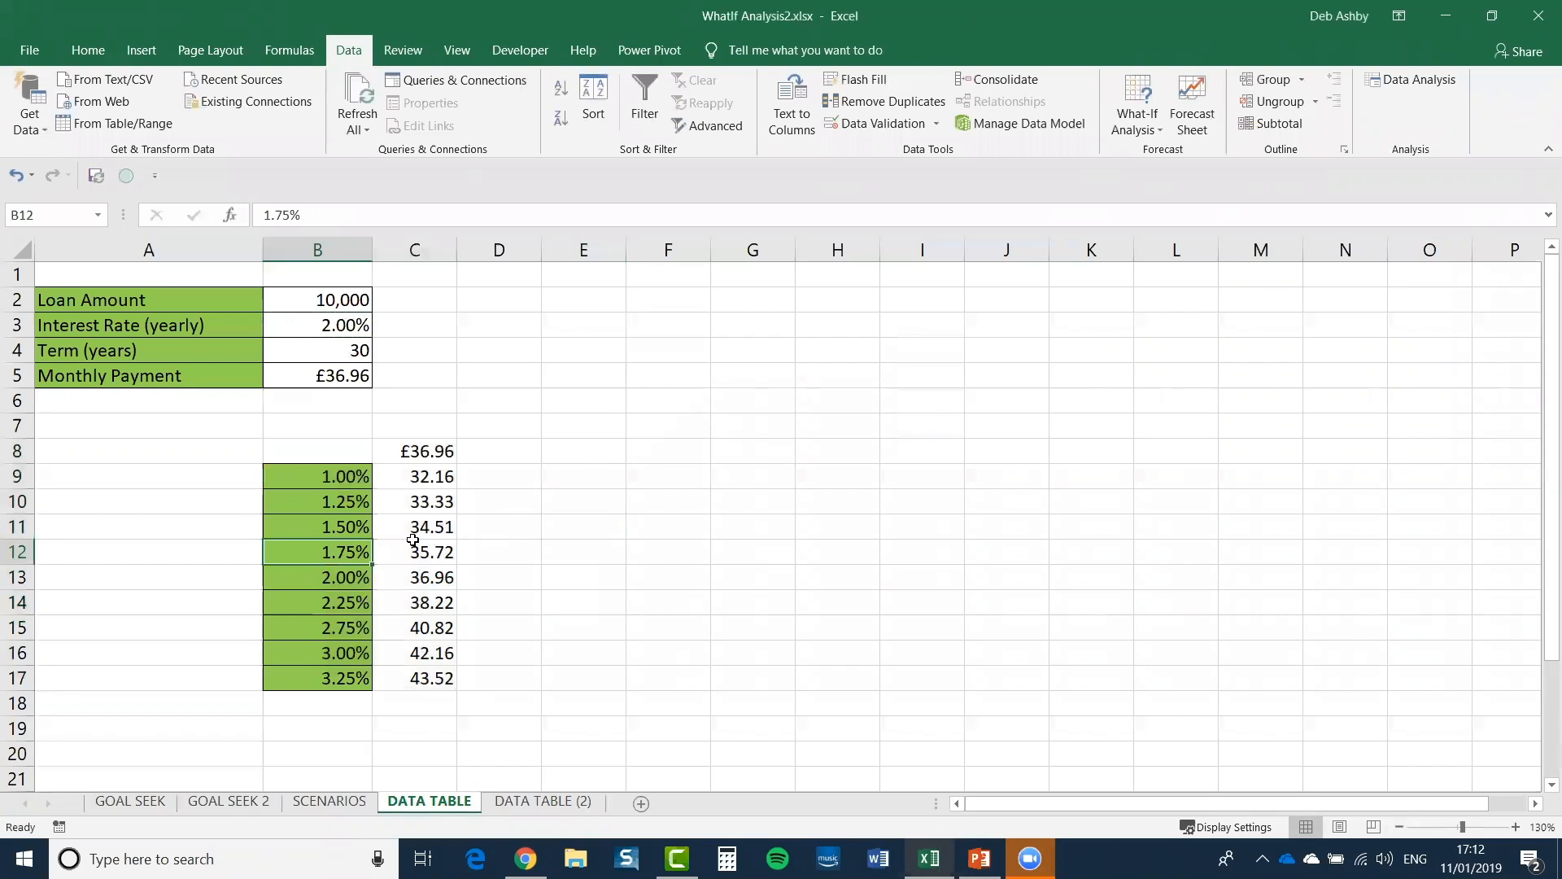
pyautogui.click(315, 328)
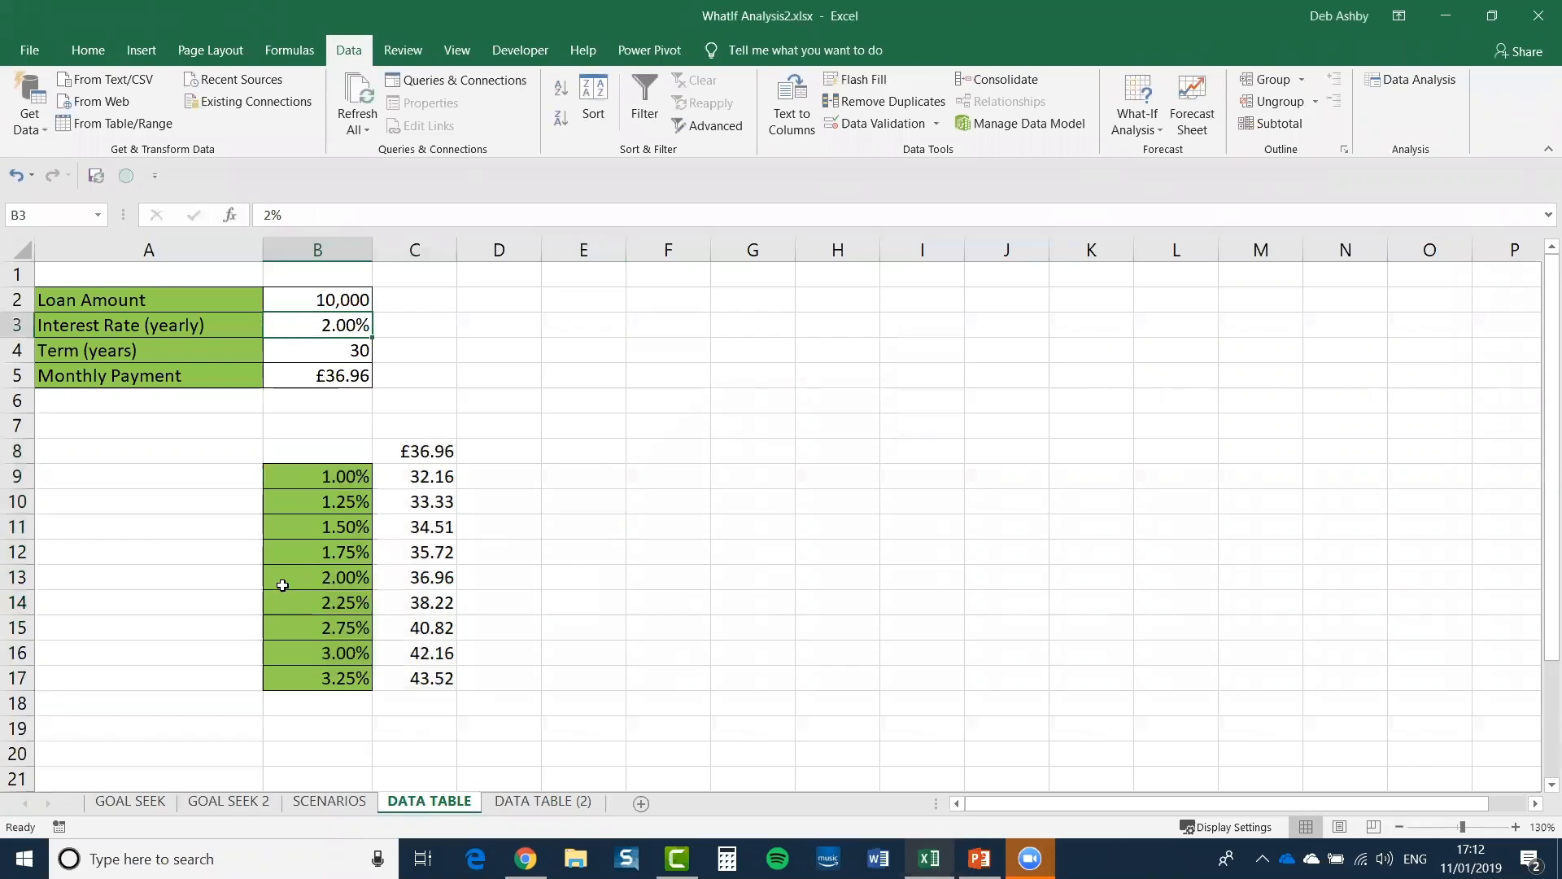
pyautogui.click(440, 578)
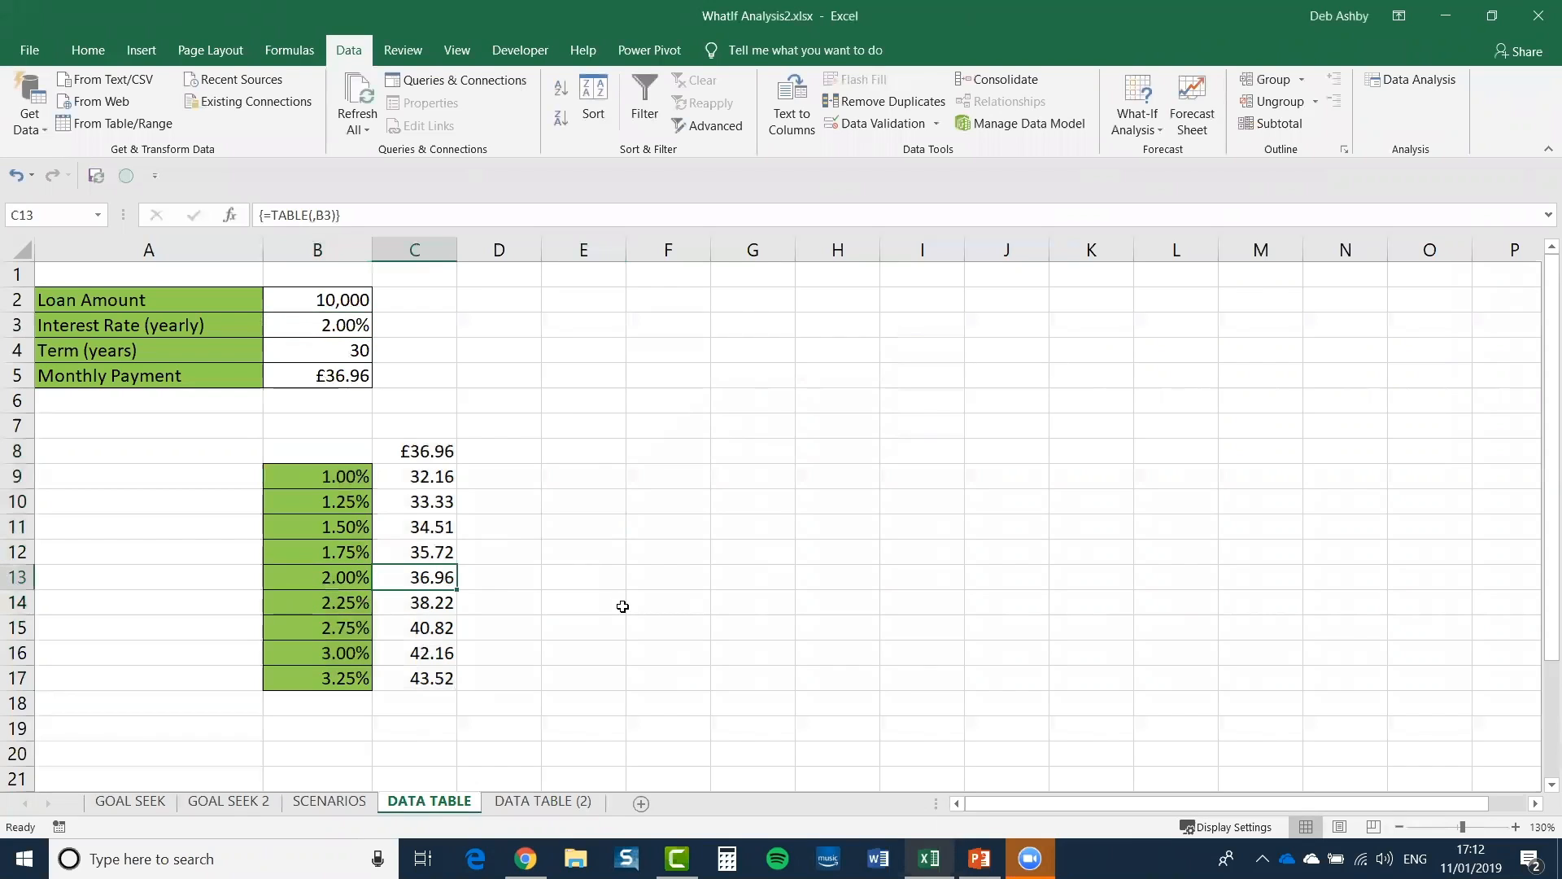
# Step: Set the yearly interest rate in B3 to 3%
pyautogui.click(350, 327)
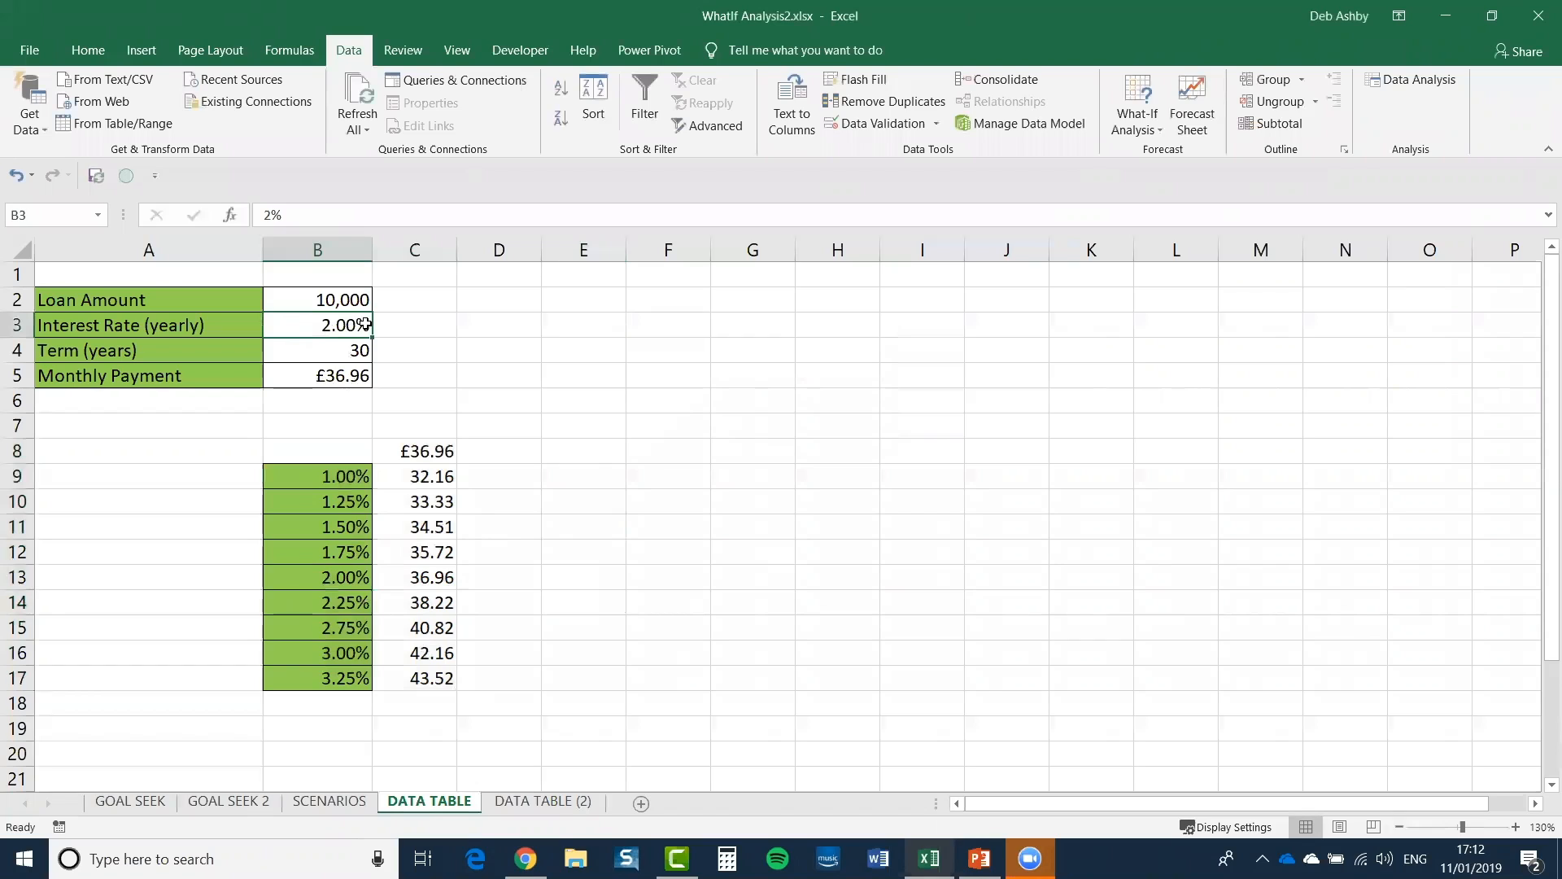
pyautogui.write('3')
pyautogui.press('Return')
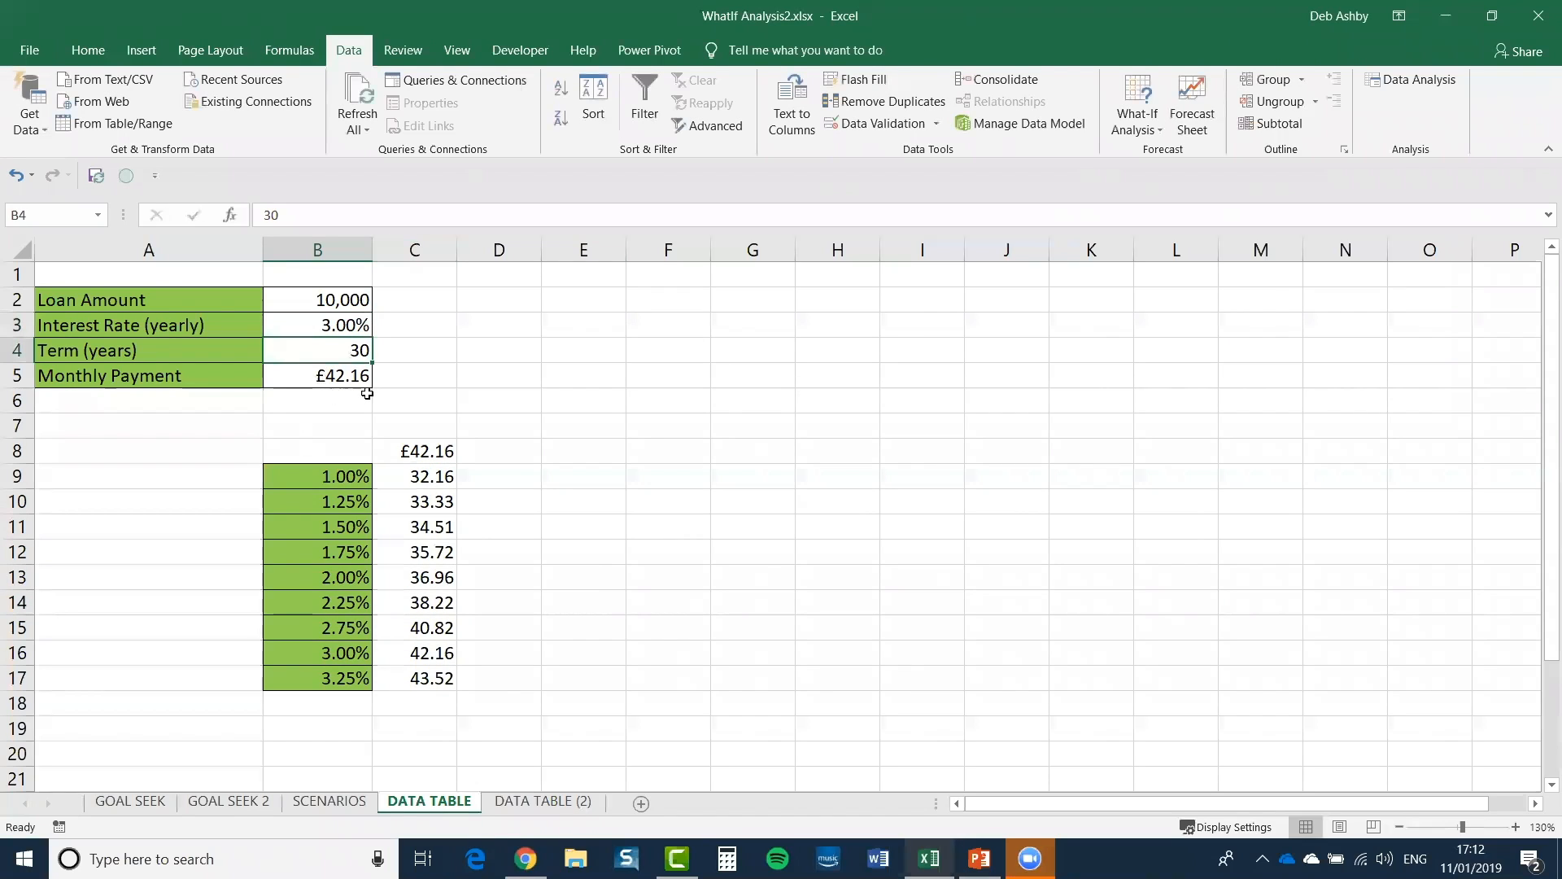
# Step: Compare the payment for the 3.00% rate in C16 with formula cell C8, and review the full data table range B8:C17
pyautogui.click(422, 652)
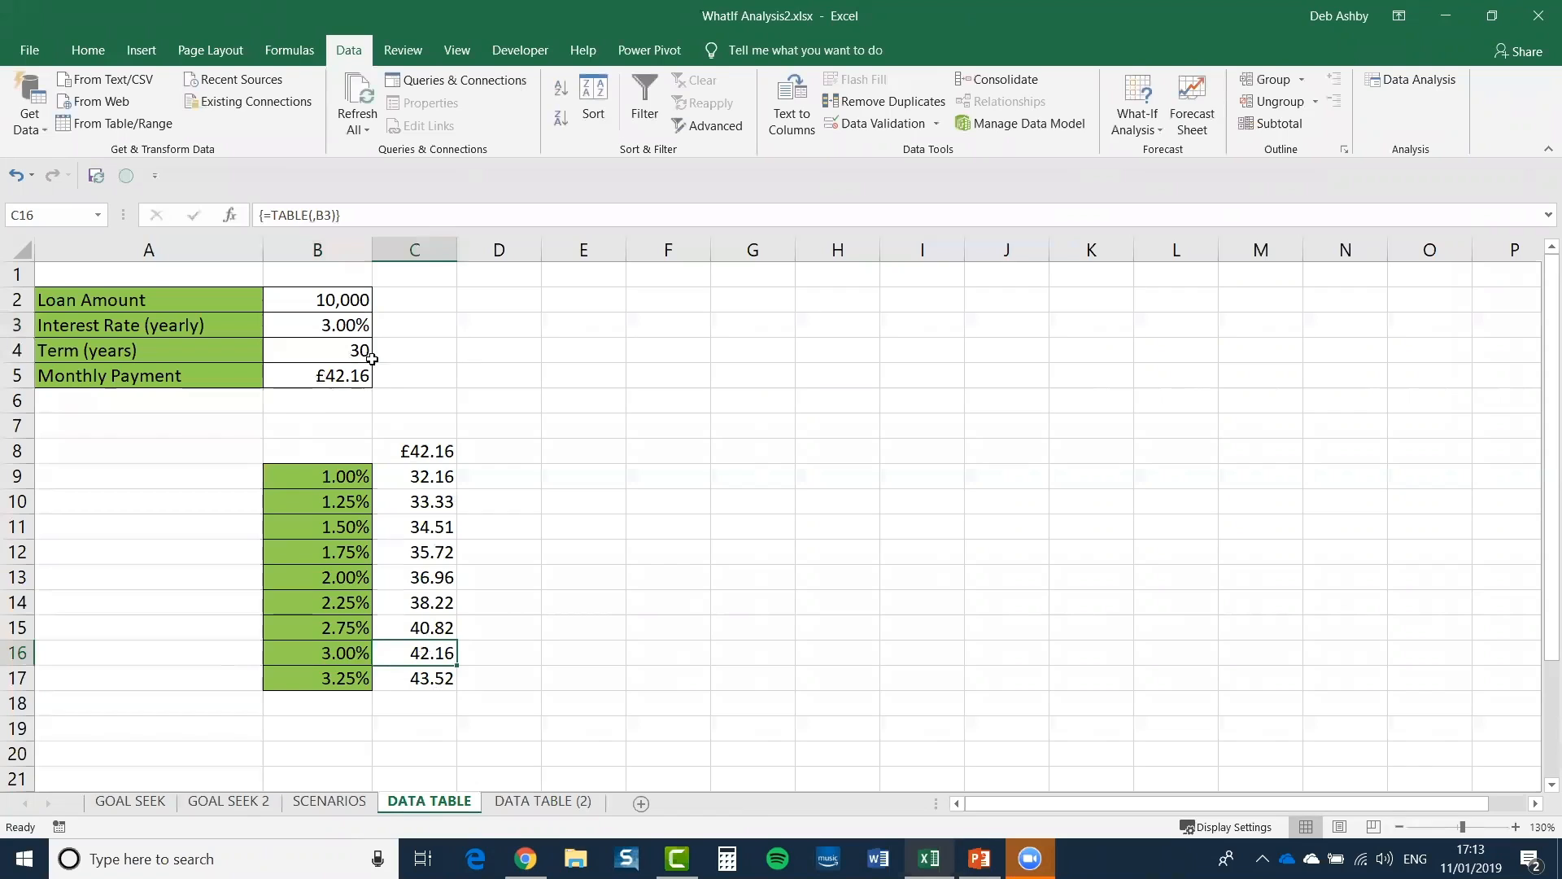
pyautogui.click(435, 456)
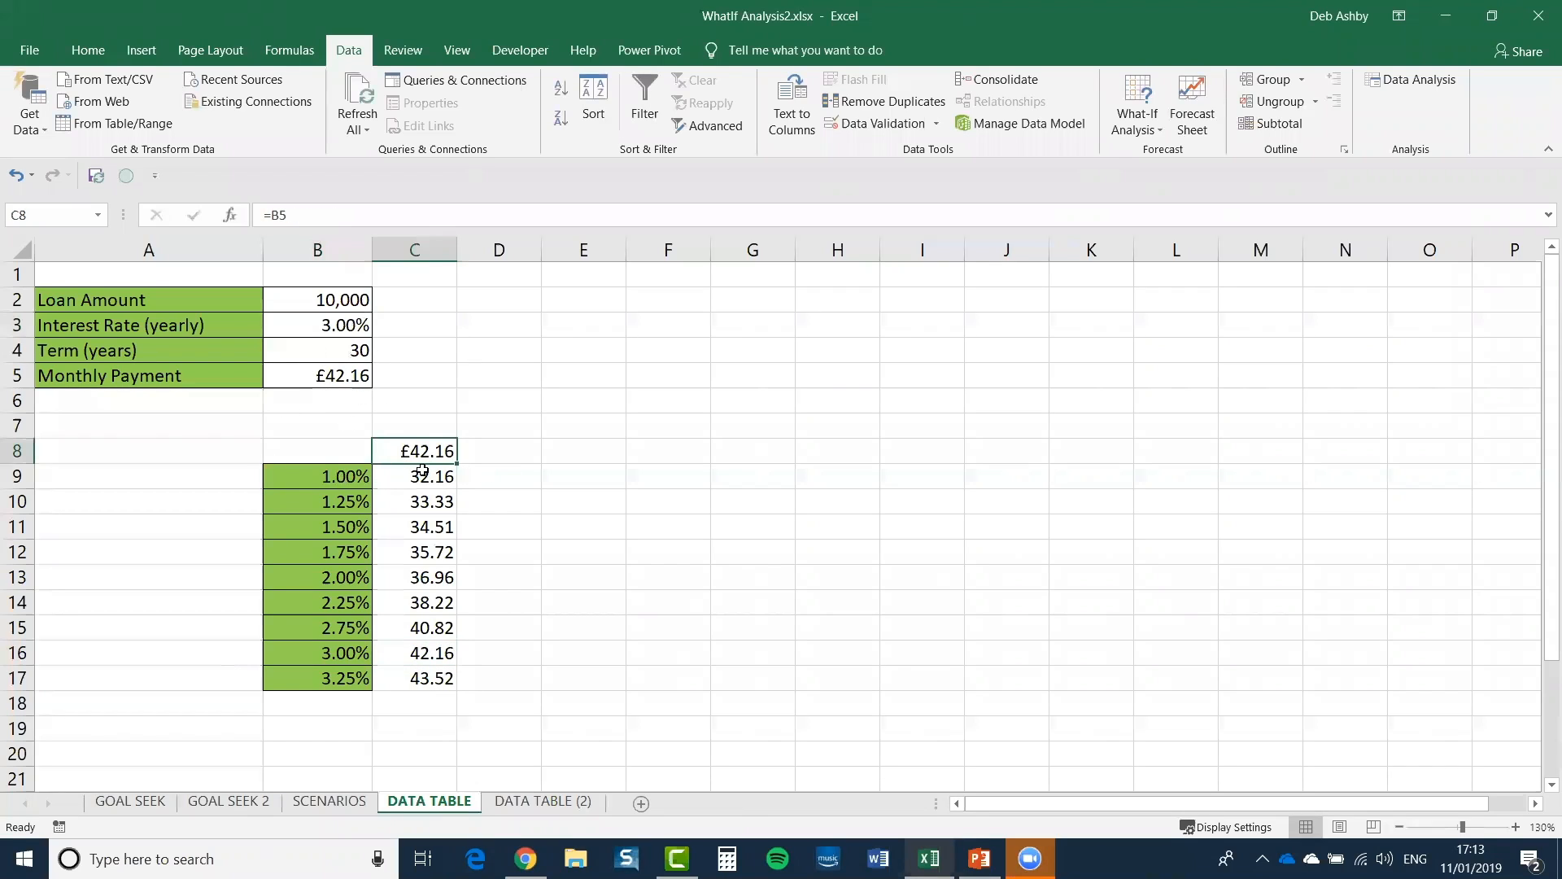
pyautogui.moveTo(280, 452); pyautogui.dragTo(448, 683)
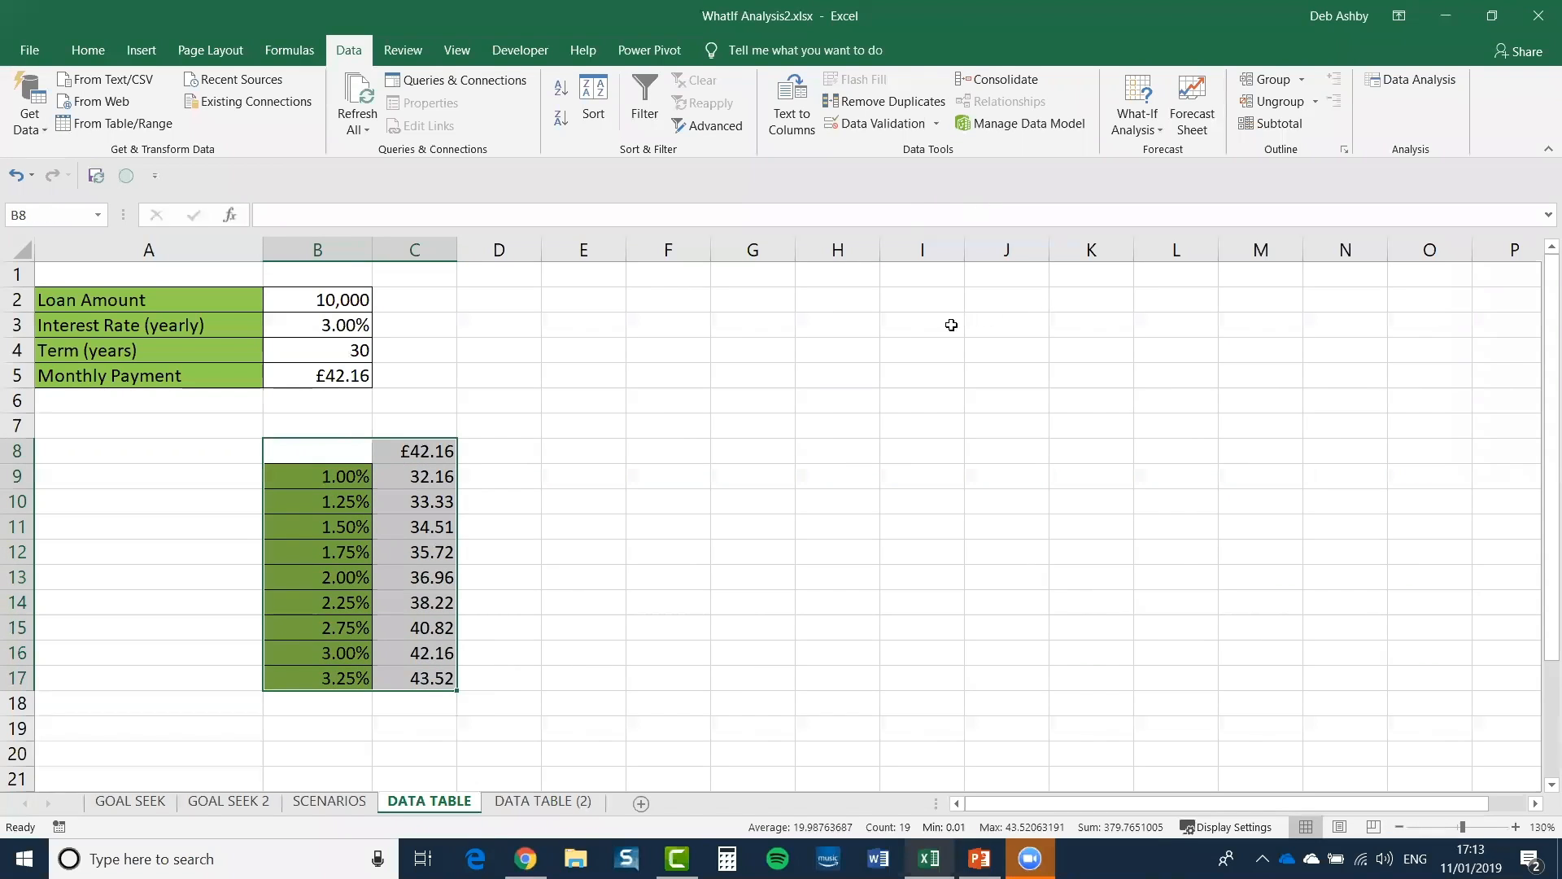
pyautogui.click(568, 425)
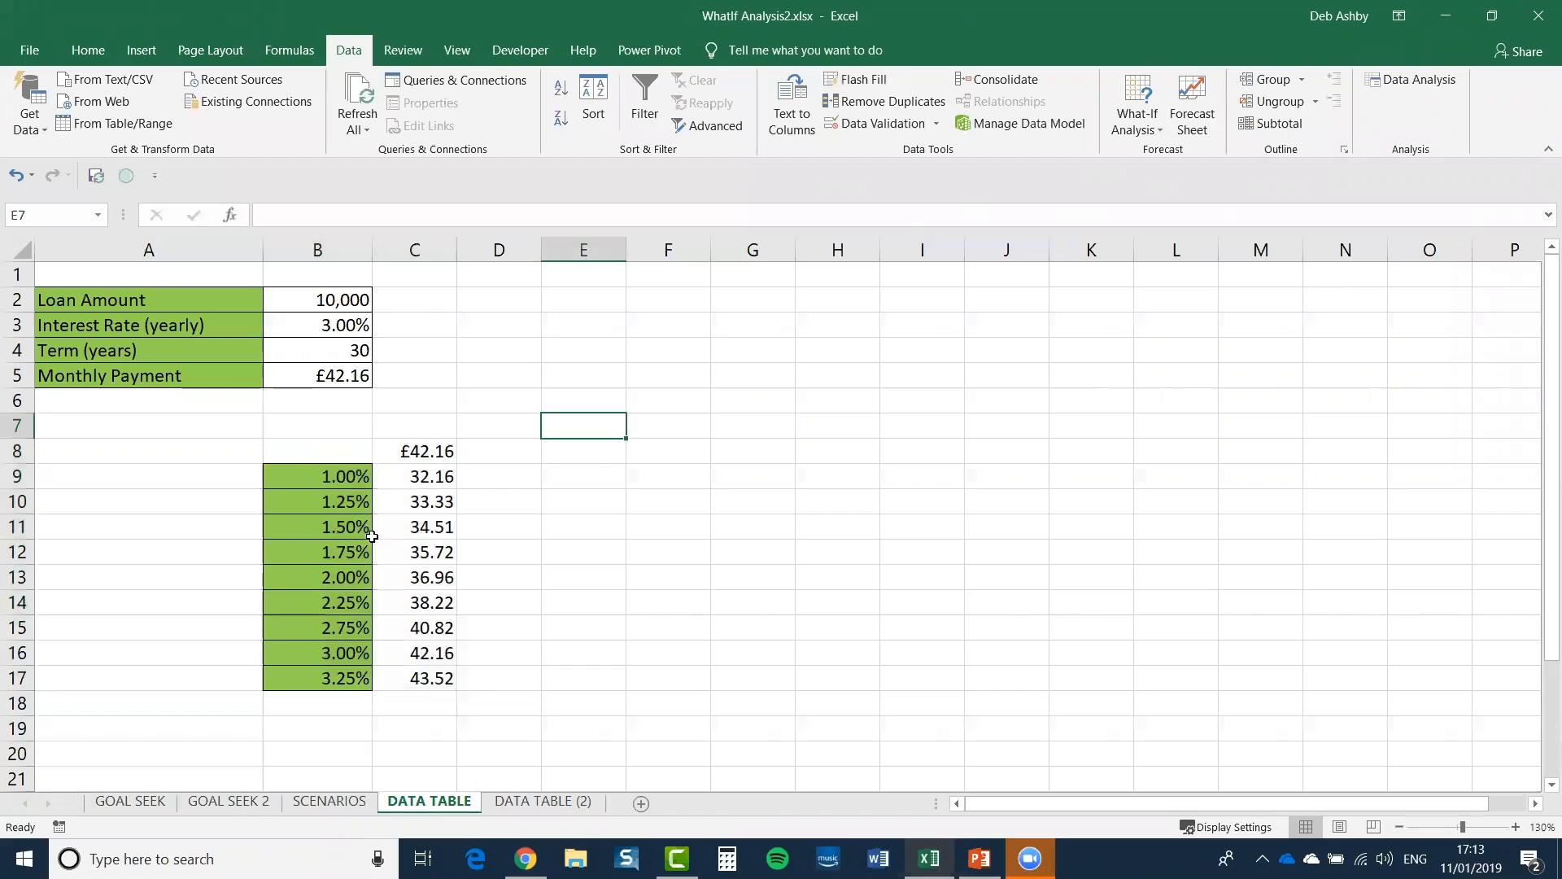
# Step: Switch to the DATA TABLE (2) sheet and review the loan amount, interest rate and term in B2:B4
pyautogui.click(543, 801)
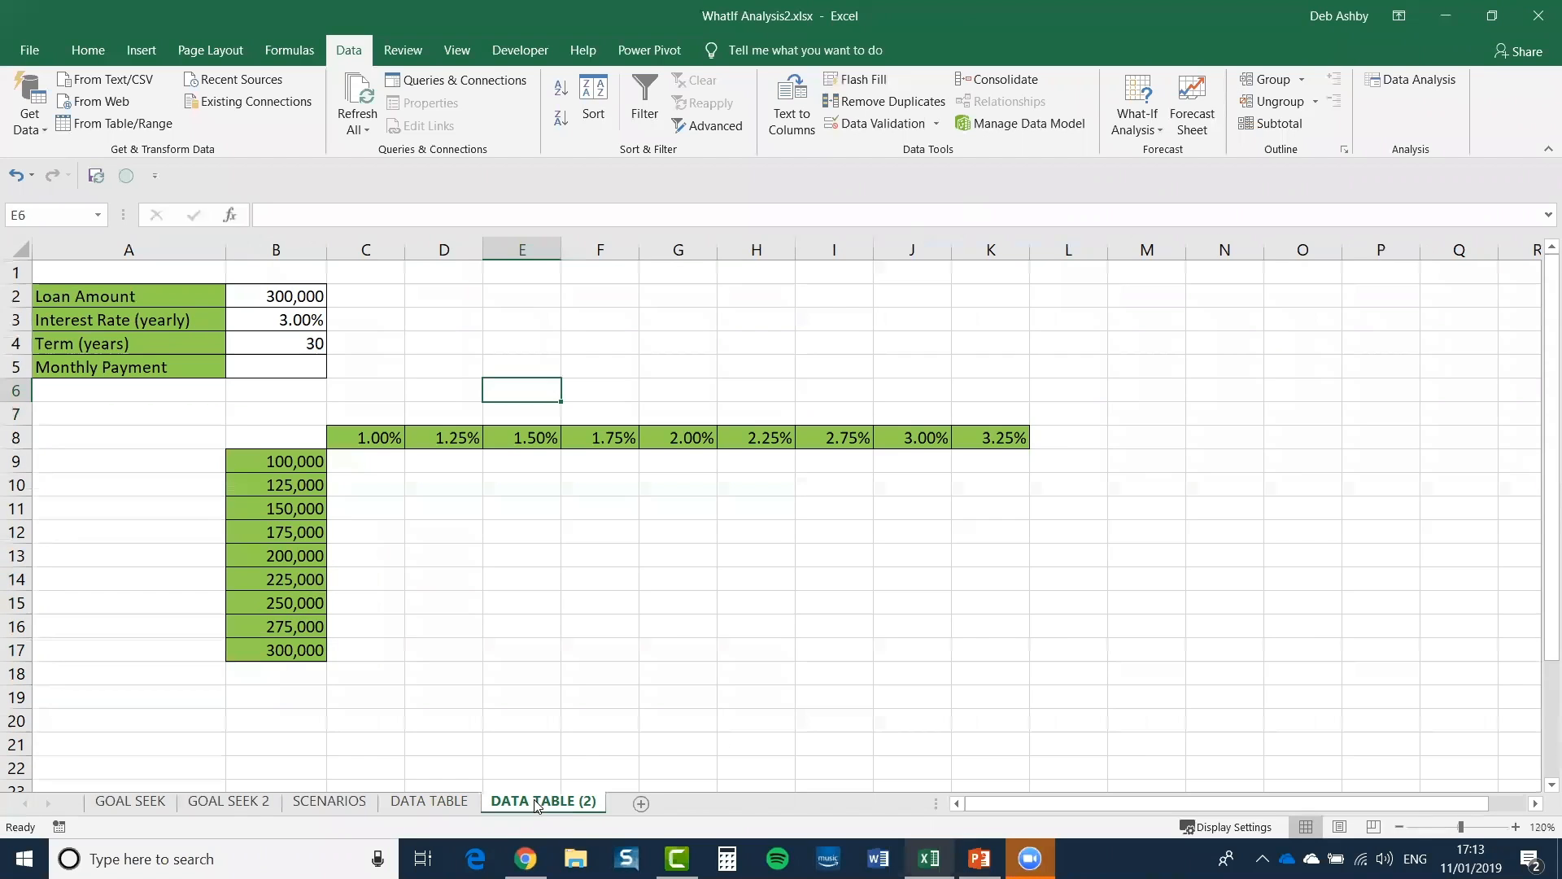
pyautogui.click(671, 606)
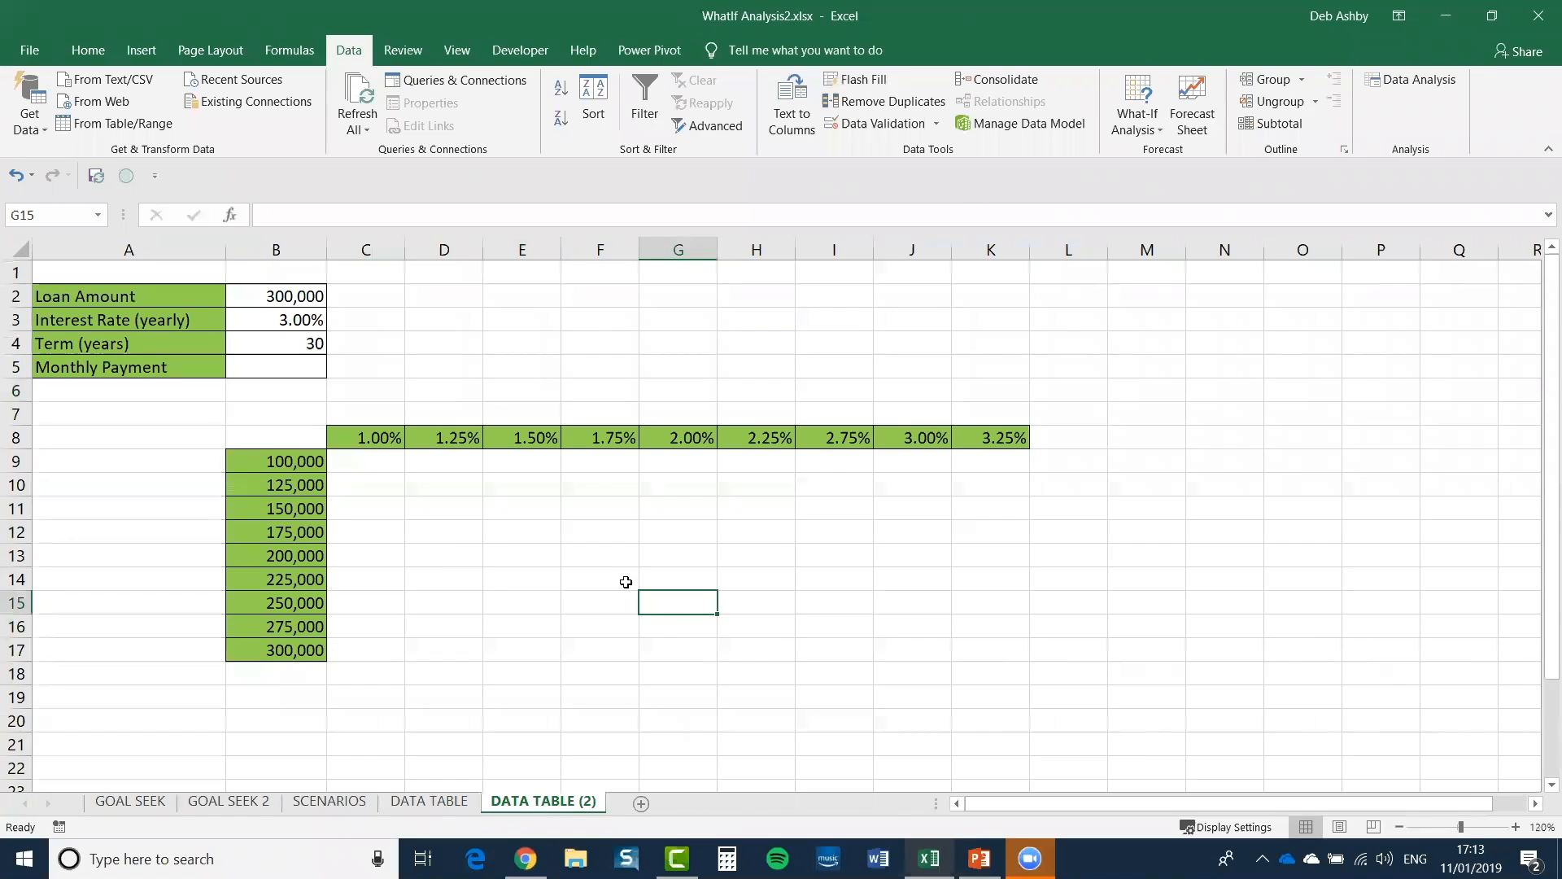
pyautogui.click(277, 296)
pyautogui.click(286, 324)
pyautogui.click(279, 301)
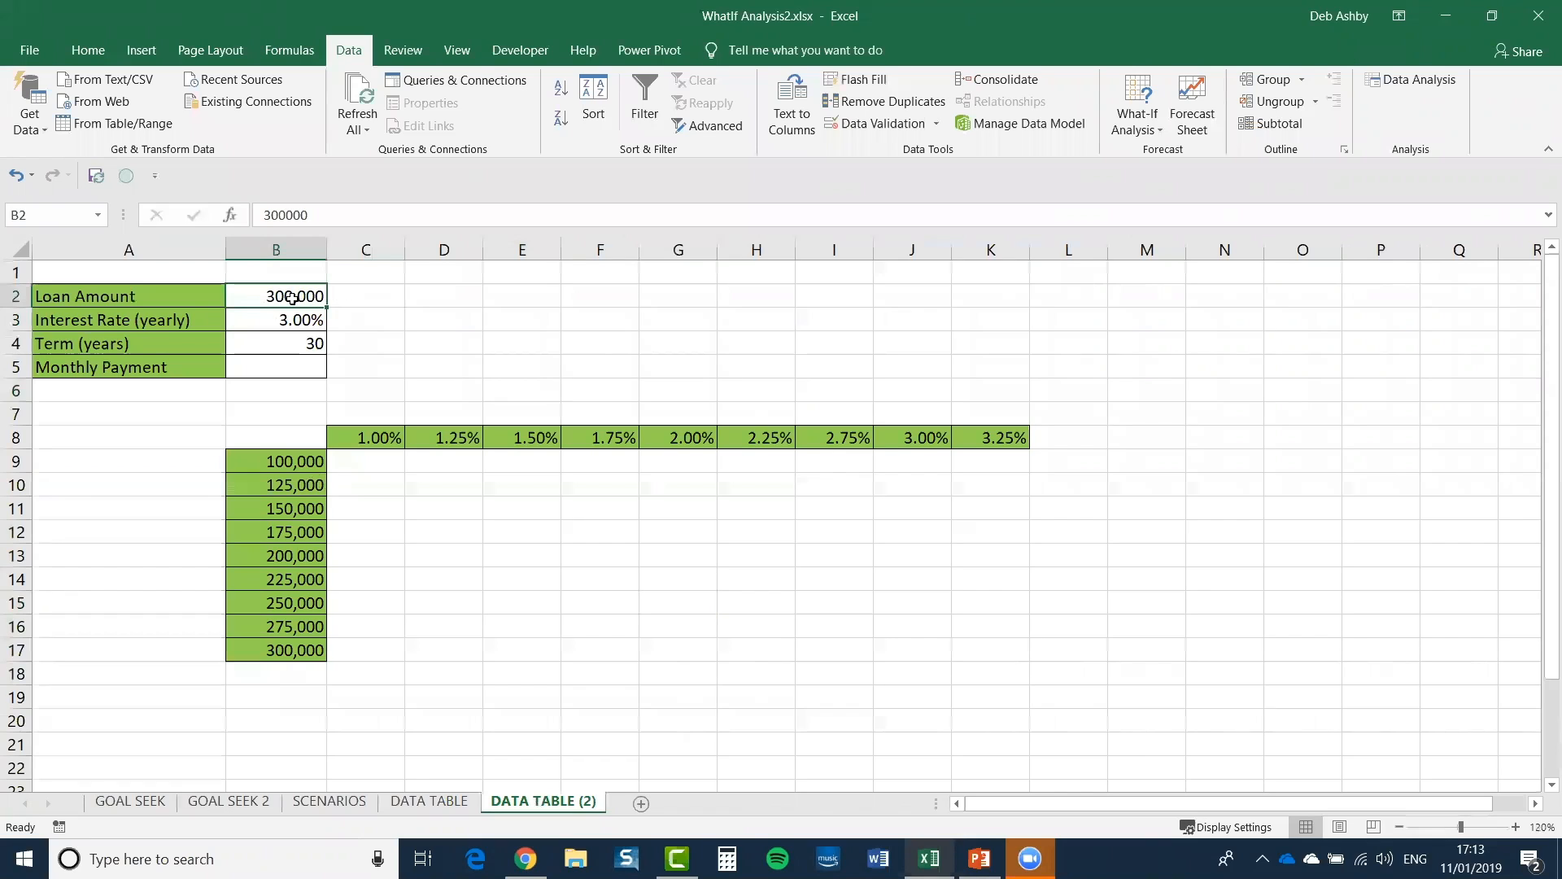
pyautogui.click(275, 317)
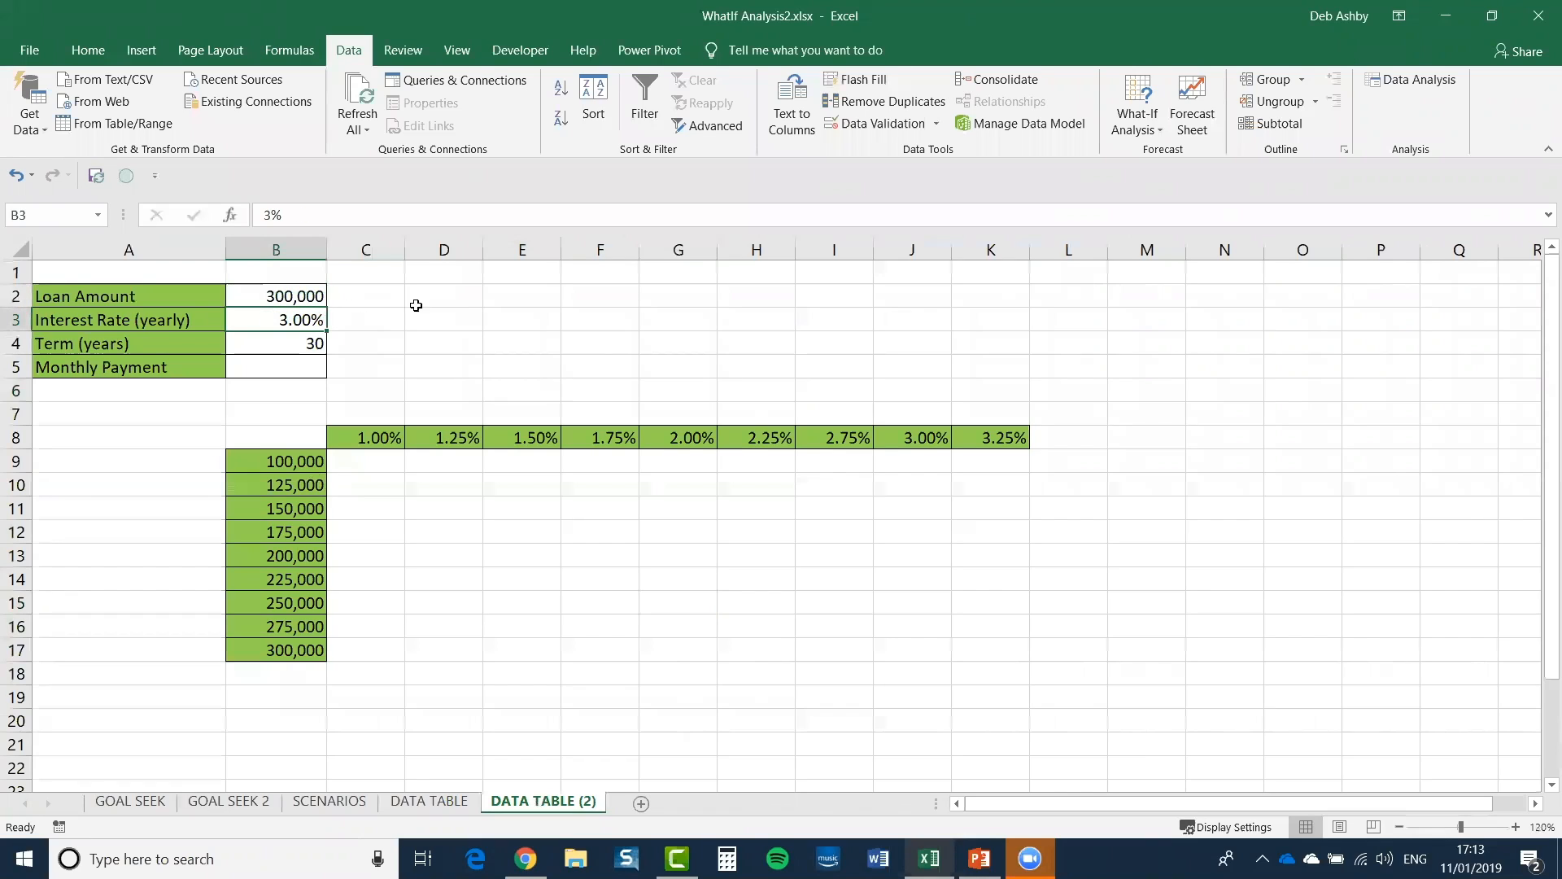
pyautogui.click(280, 348)
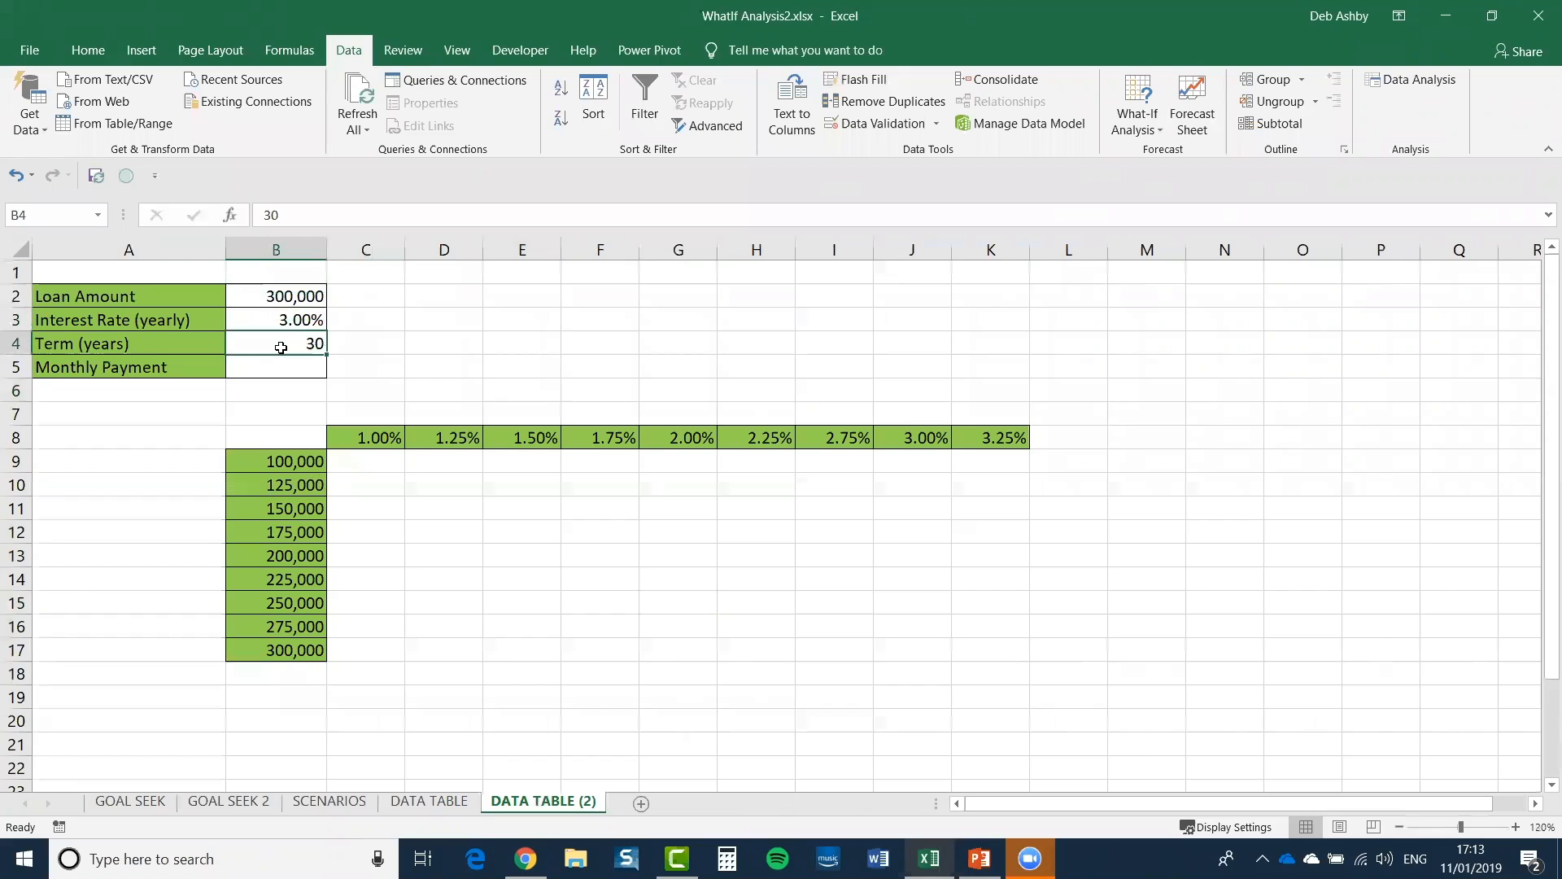
# Step: Start a PMT formula in the Monthly Payment cell B5 with the rate argument B3/12
pyautogui.click(268, 366)
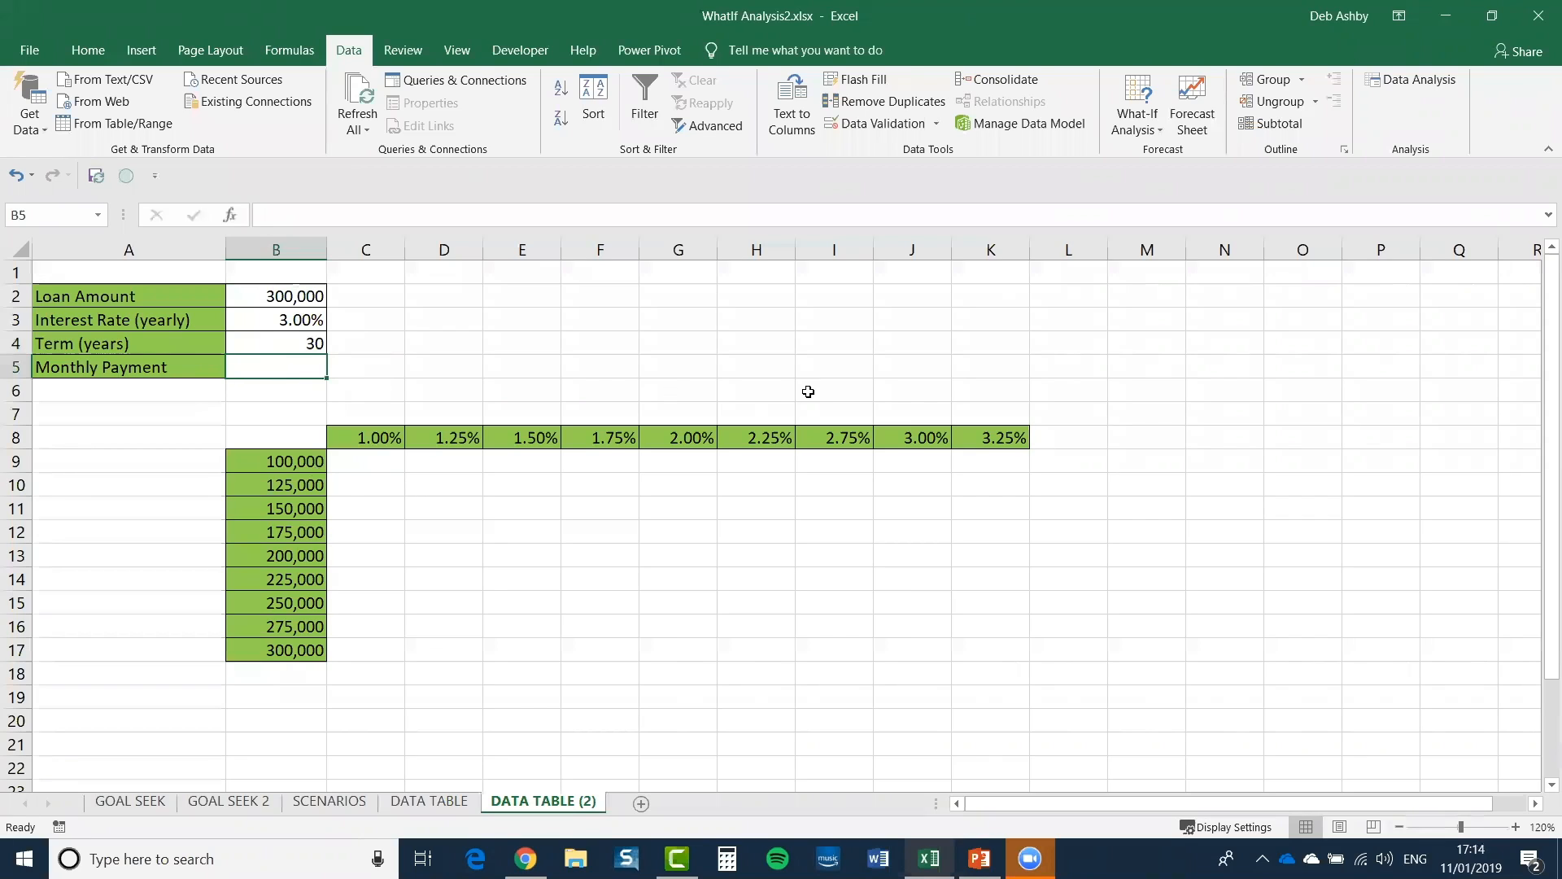
pyautogui.write('=')
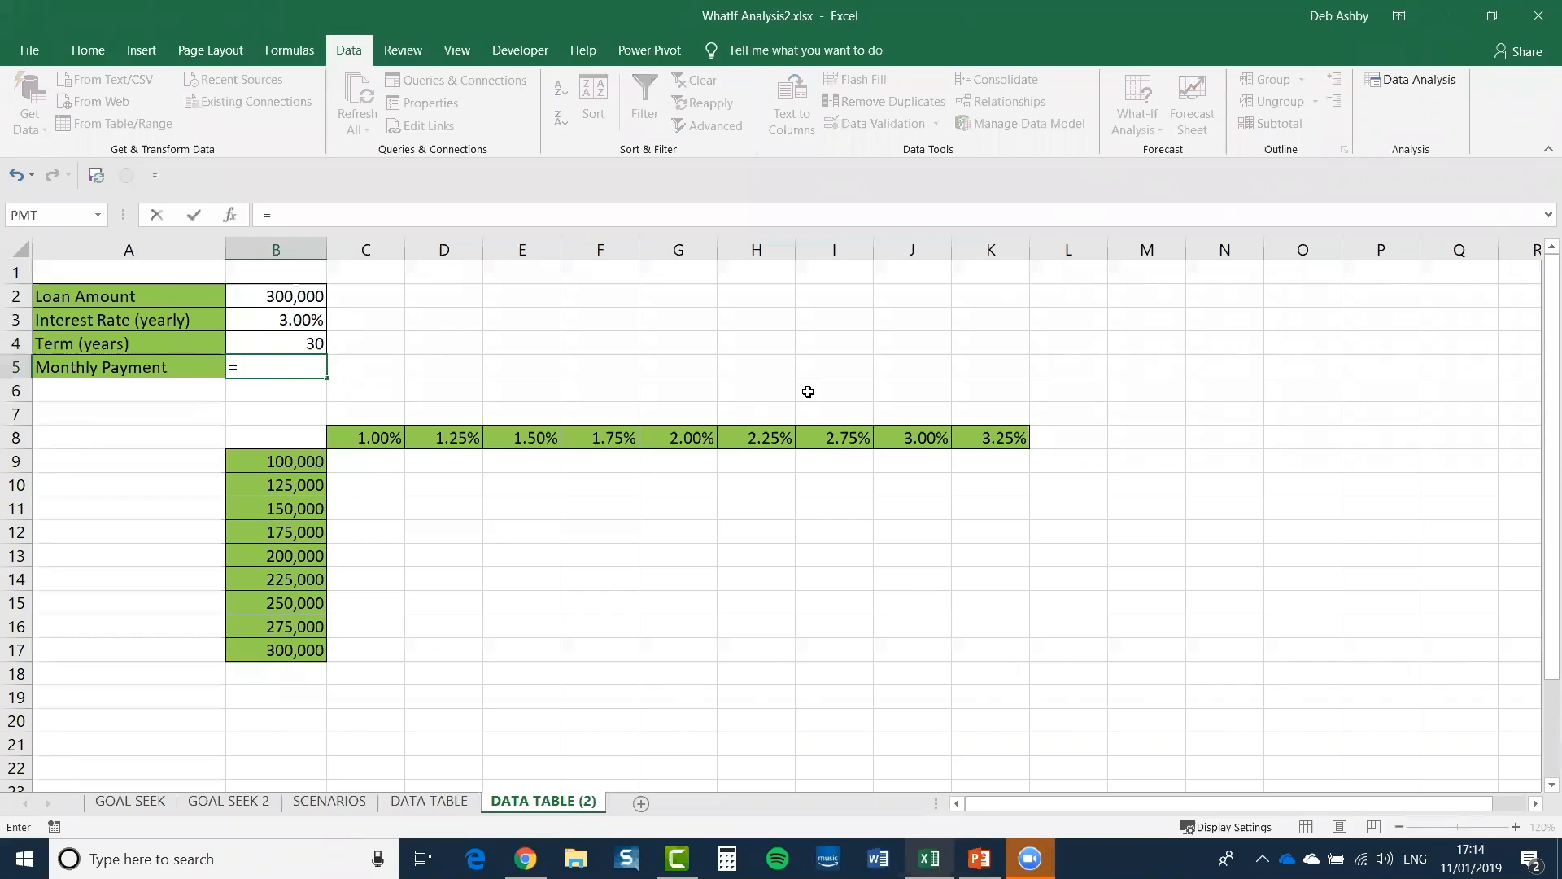
pyautogui.write('pmt')
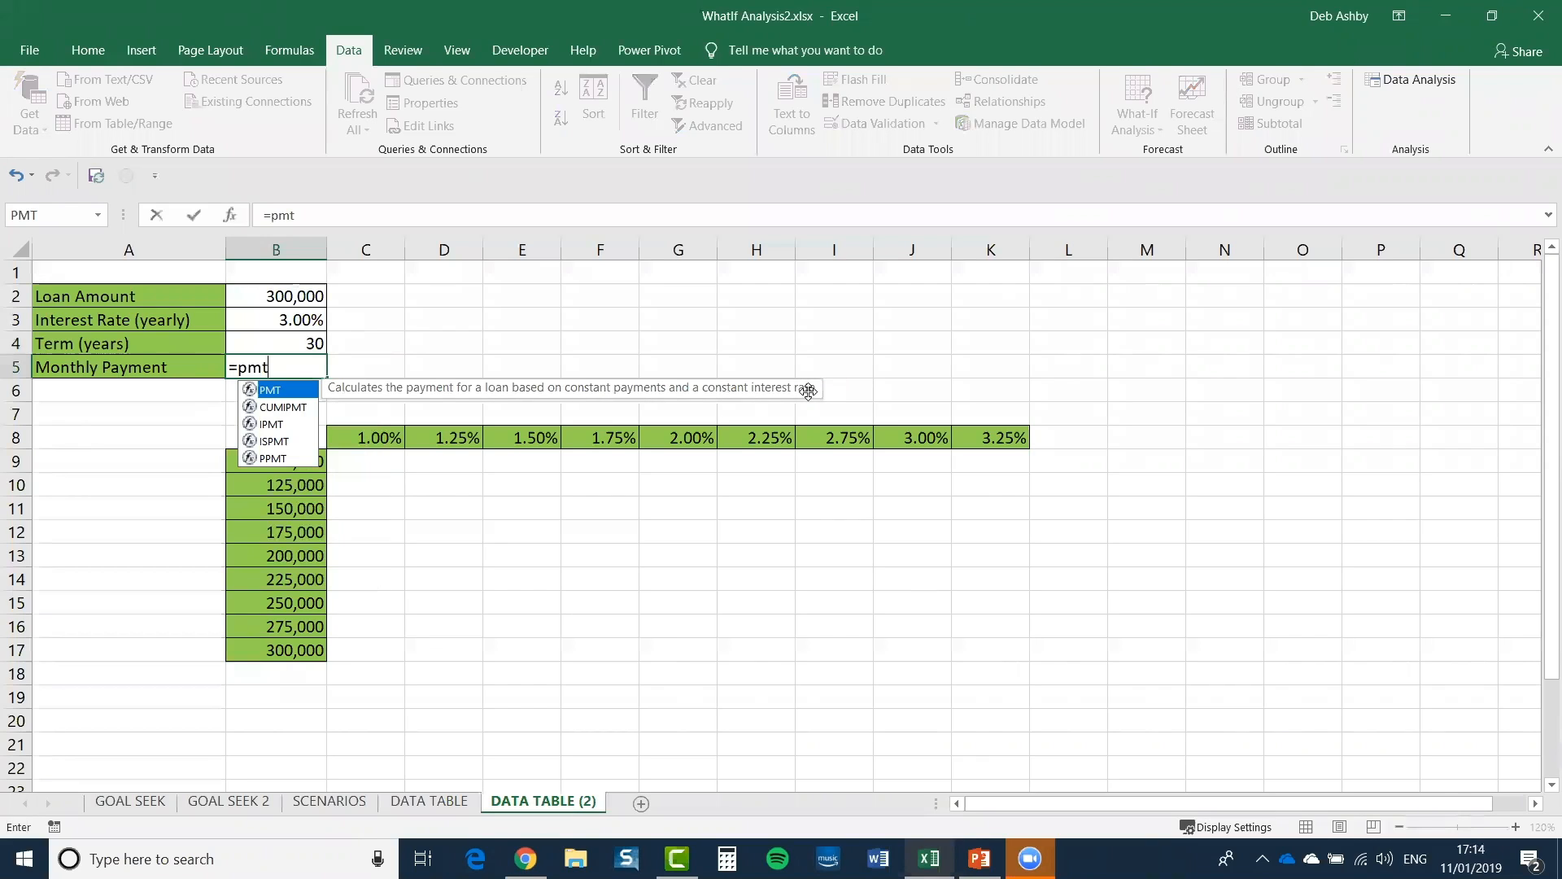
pyautogui.write('(')
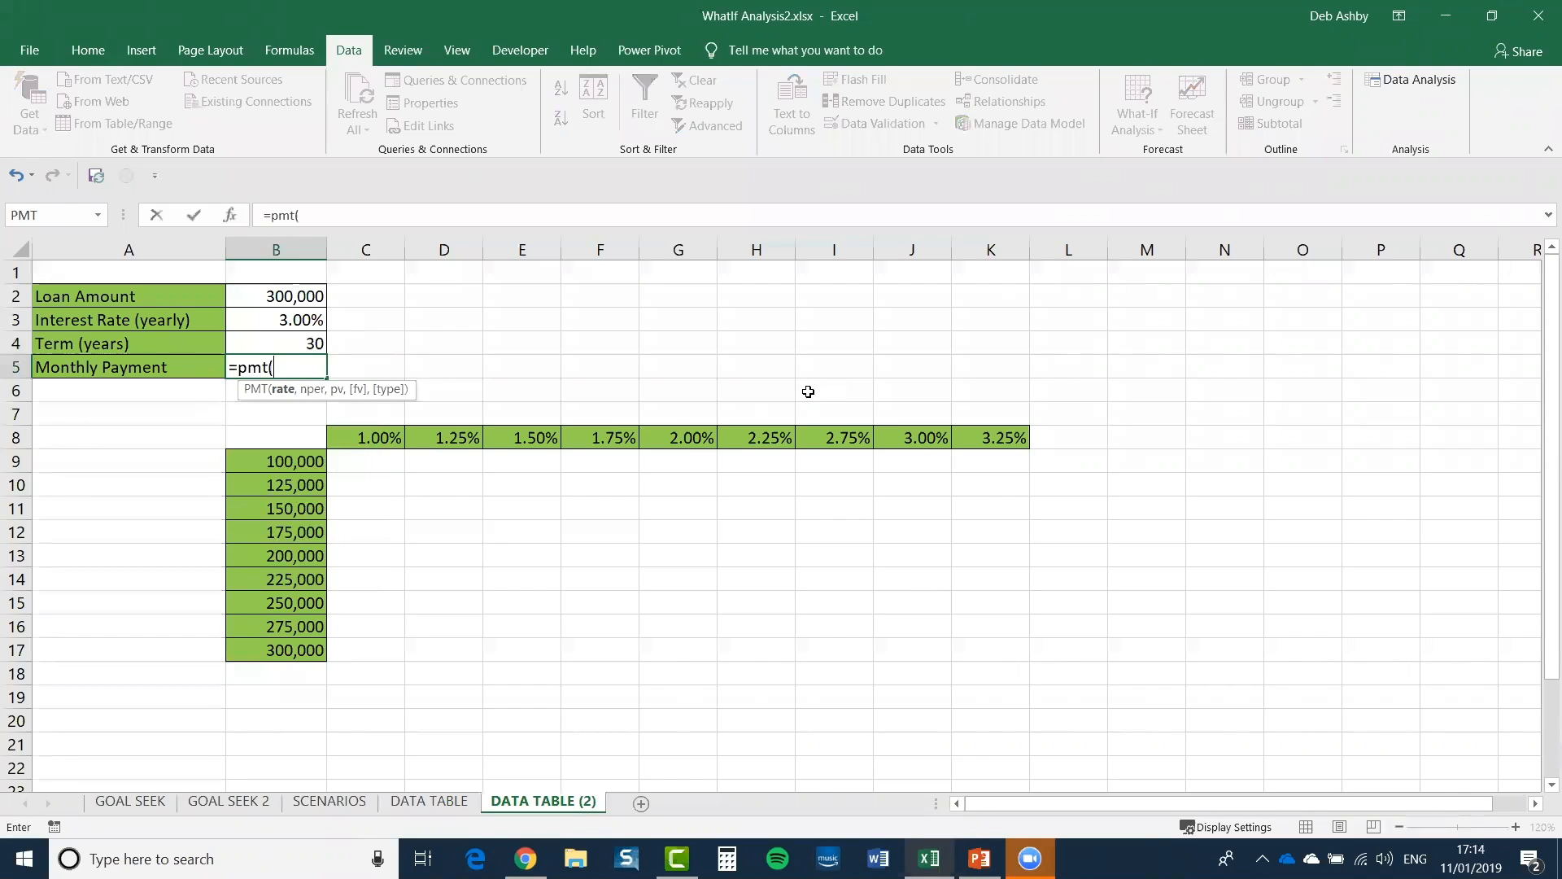
pyautogui.click(285, 322)
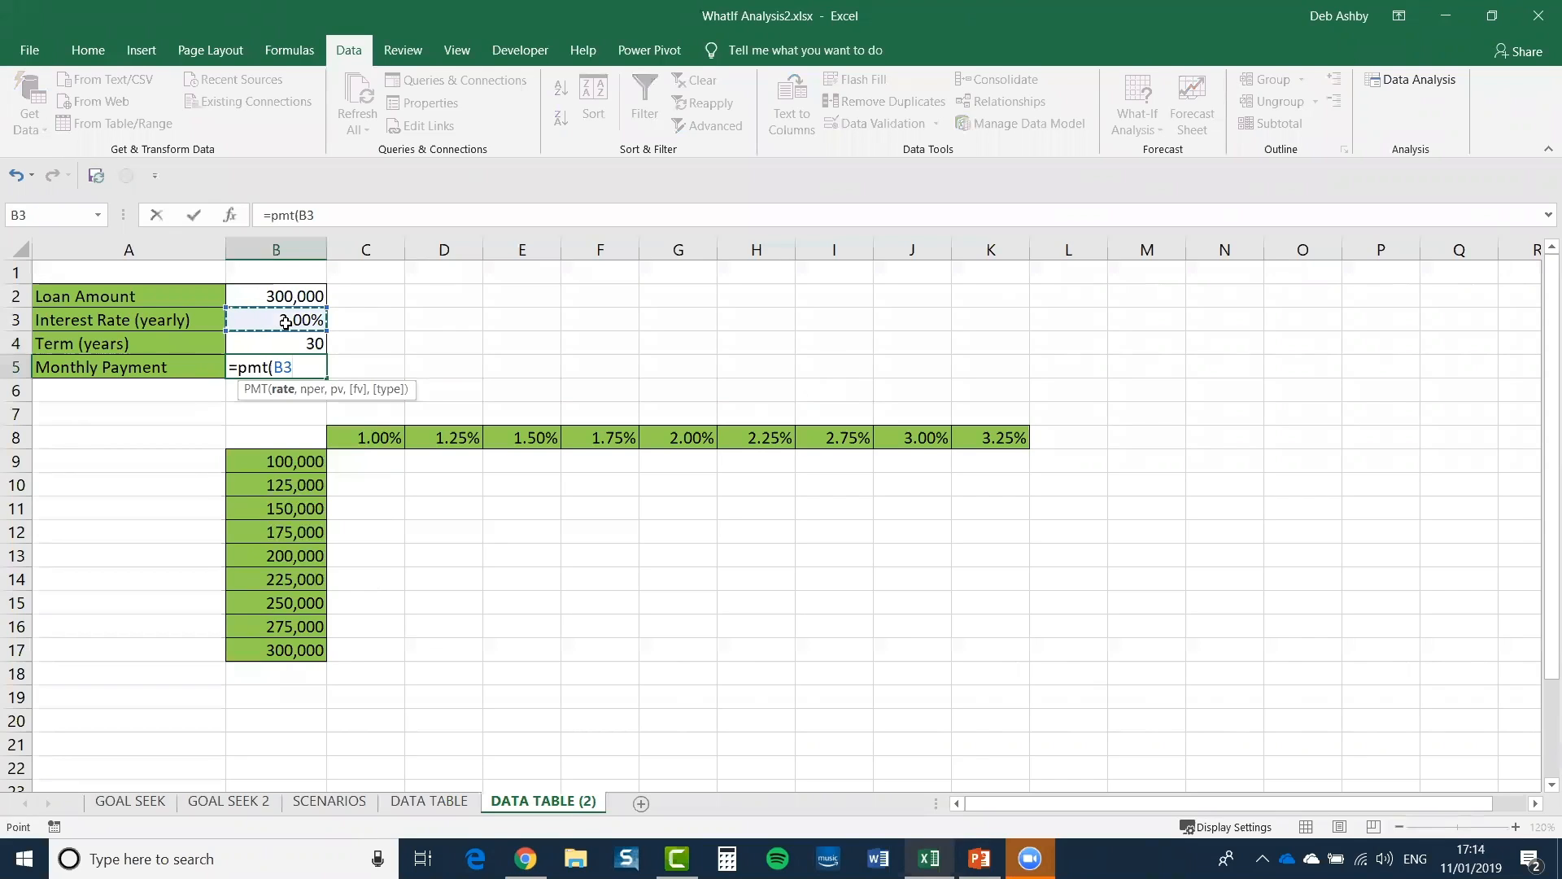
pyautogui.write('/12')
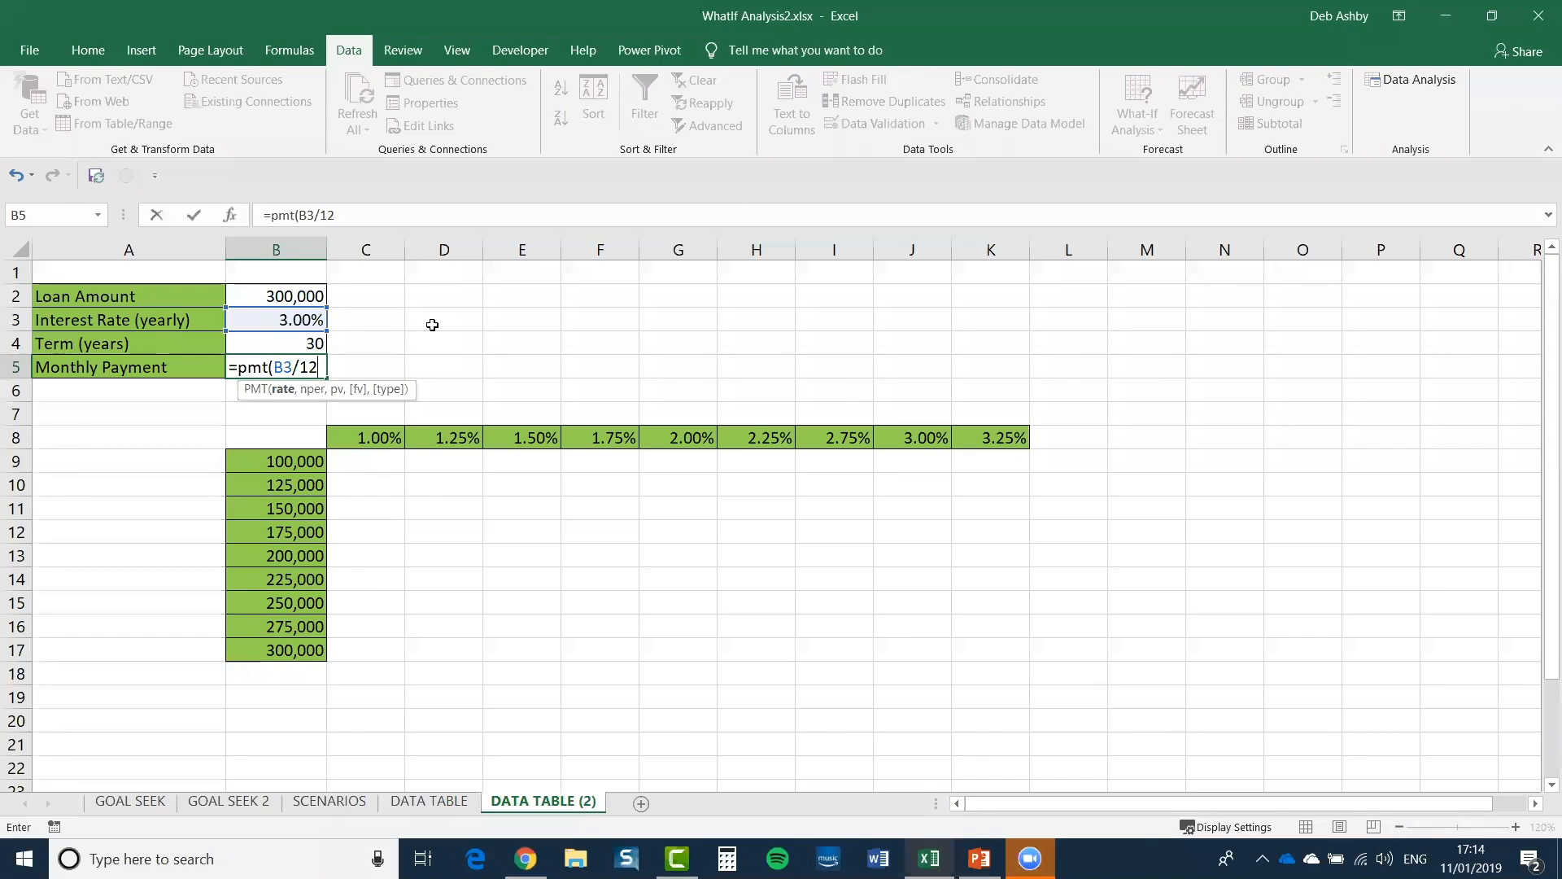
# Step: Complete the PMT formula in B5 with B4*12 as the number of periods and -B2 as the present value
pyautogui.write(',')
pyautogui.click(284, 348)
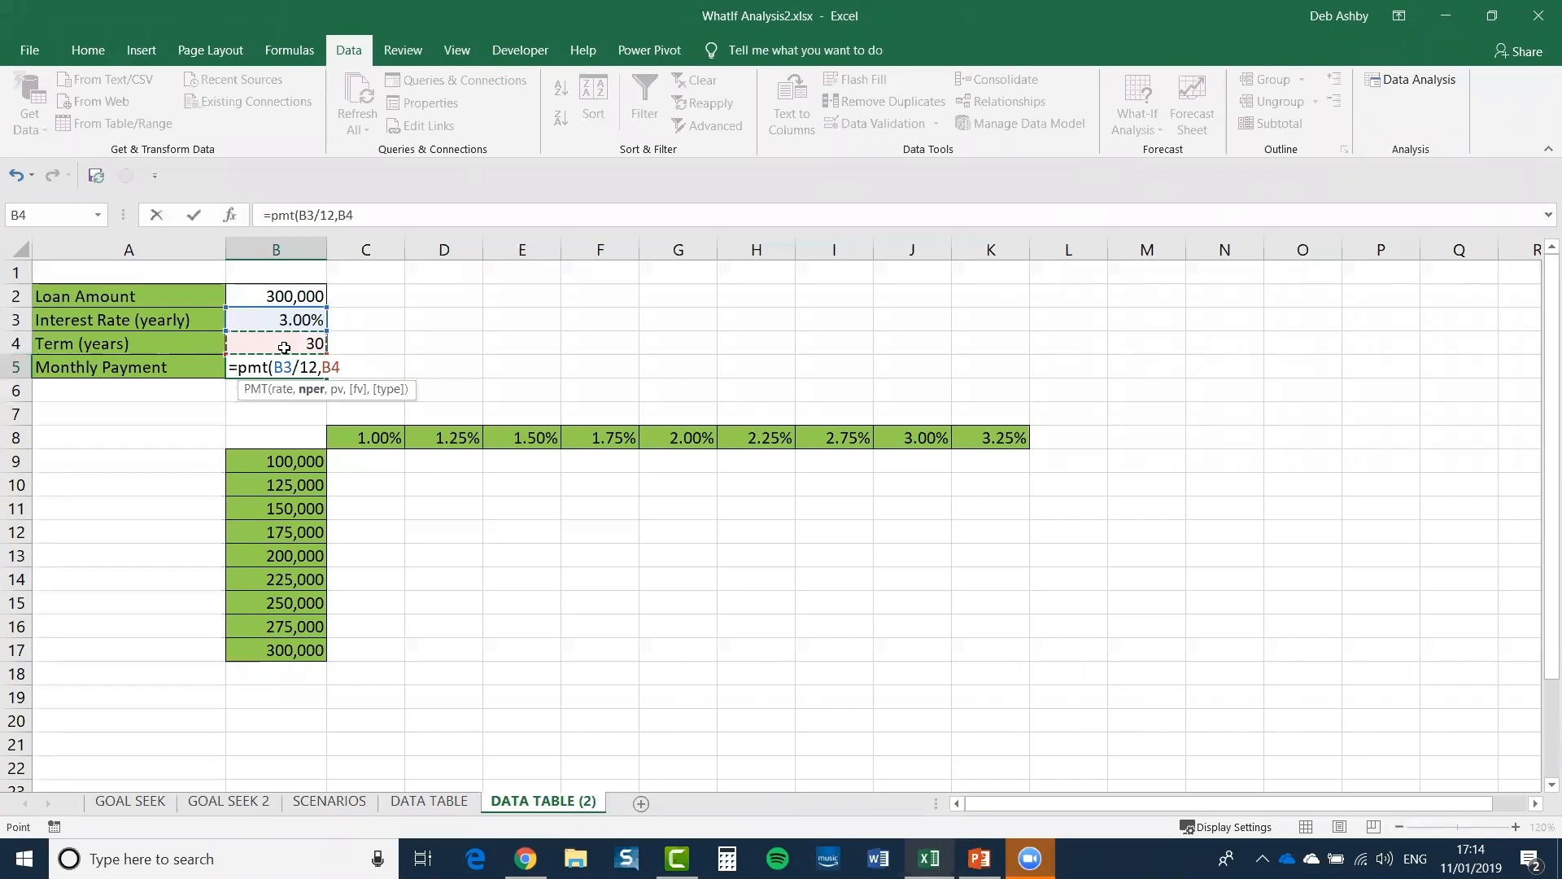
pyautogui.write('*12,')
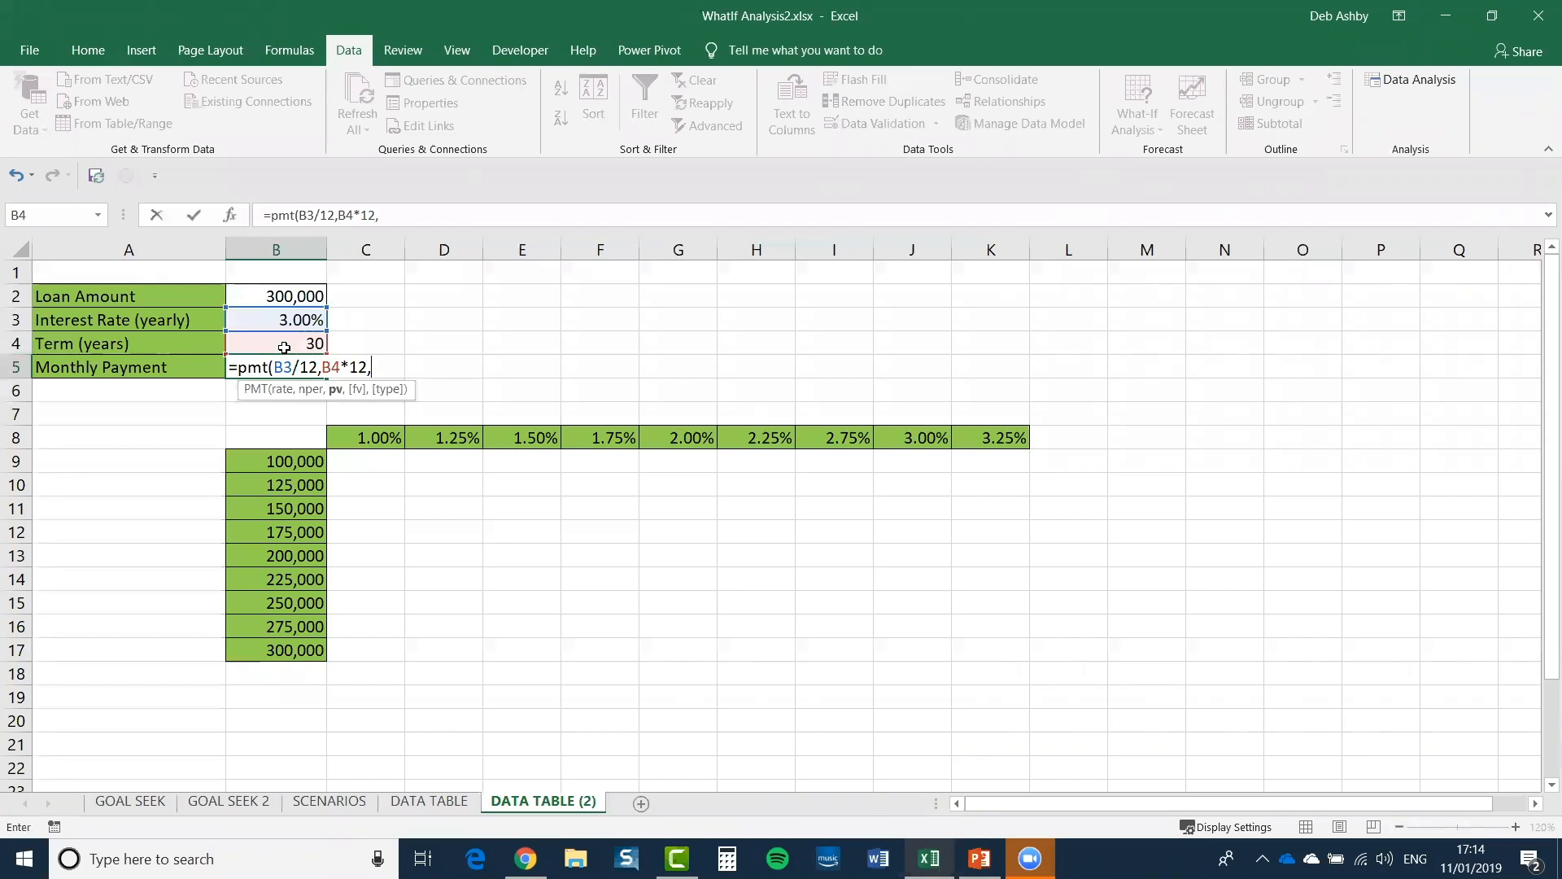
pyautogui.click(293, 295)
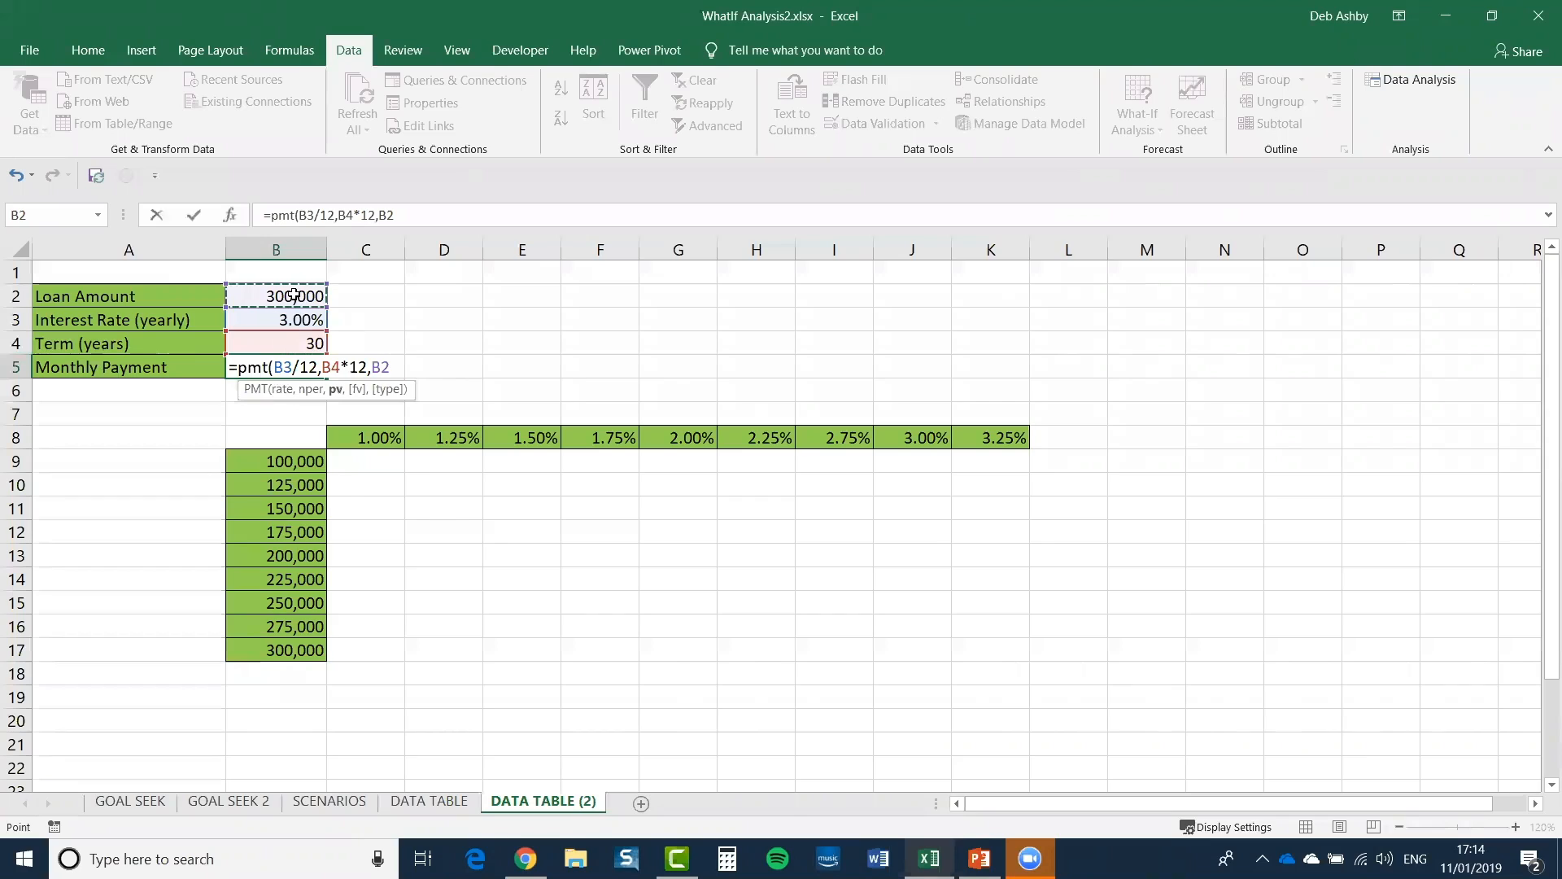
pyautogui.click(373, 369)
pyautogui.write('-B2)')
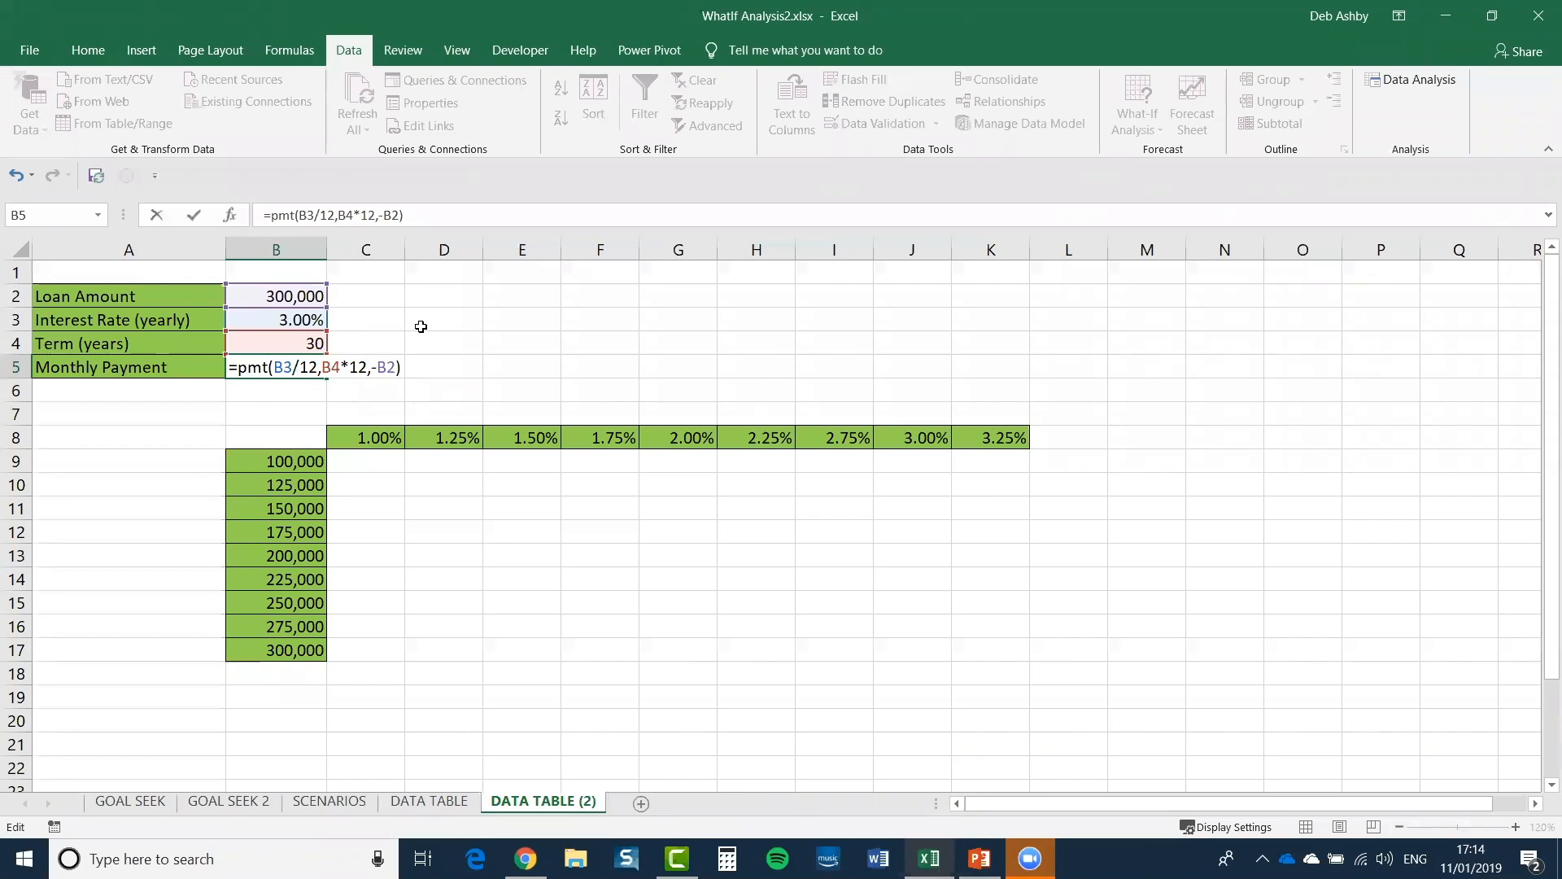
pyautogui.press('Return')
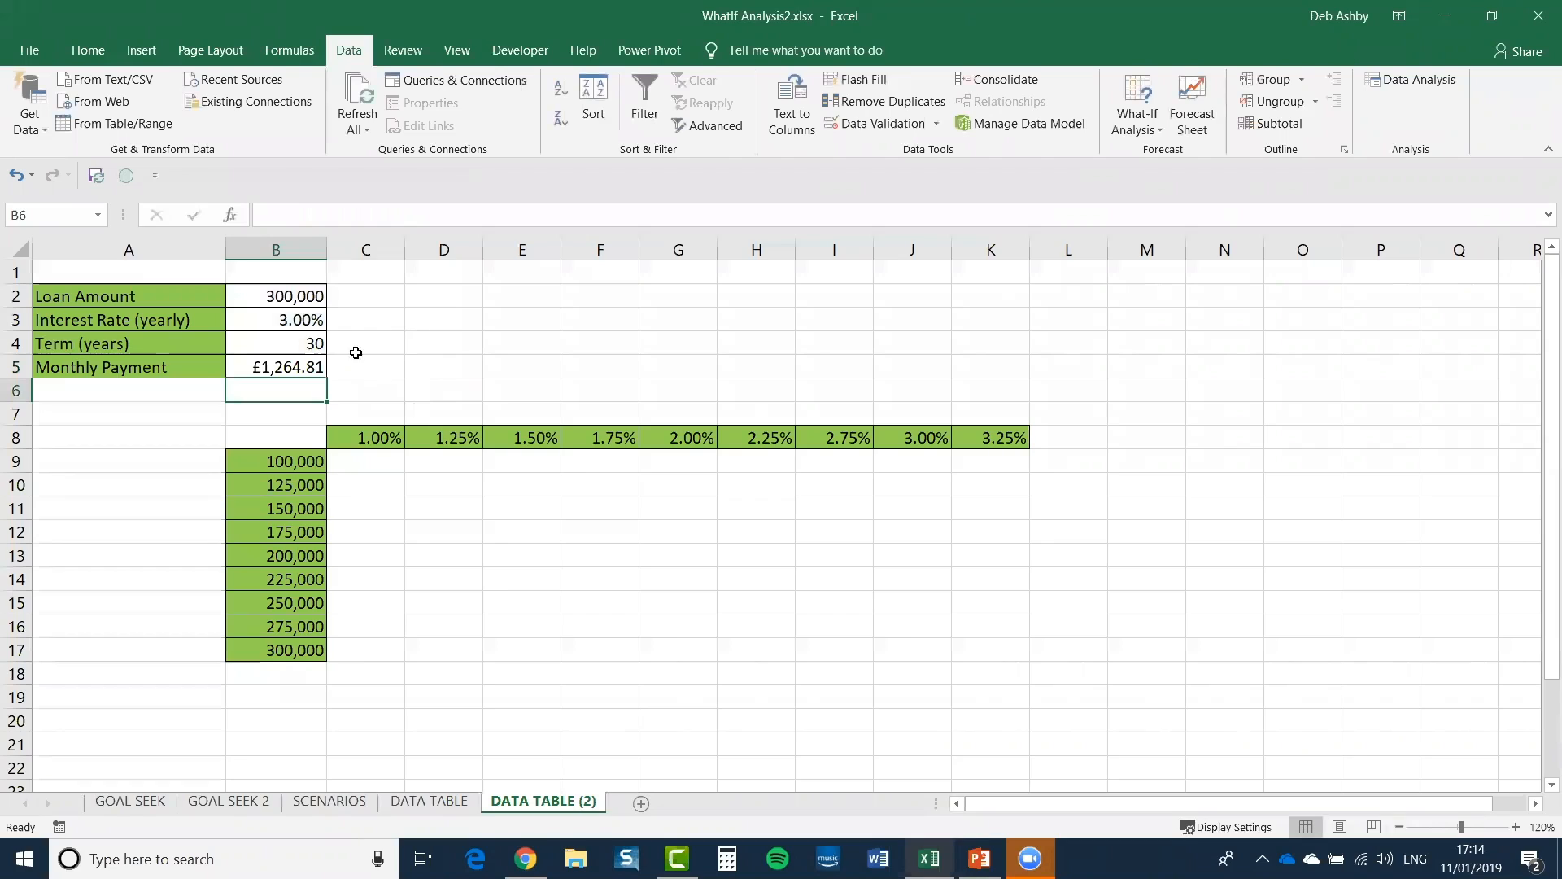
# Step: Link the empty corner cell B8 of the rate and loan amount grid to the monthly payment with =B5
pyautogui.click(254, 366)
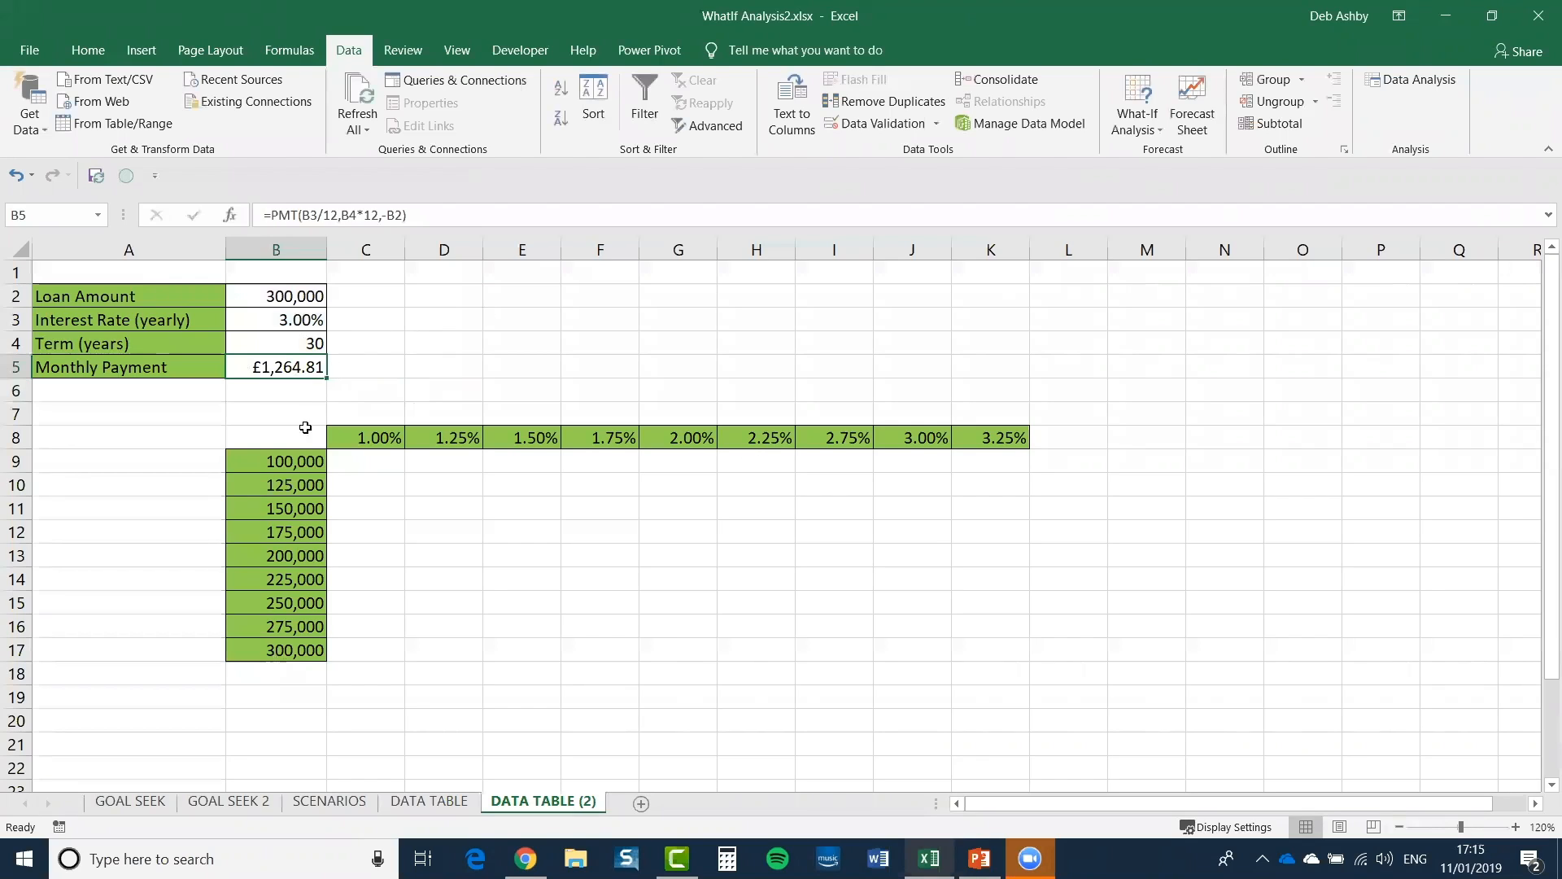
pyautogui.click(269, 440)
pyautogui.moveTo(260, 437); pyautogui.dragTo(975, 668)
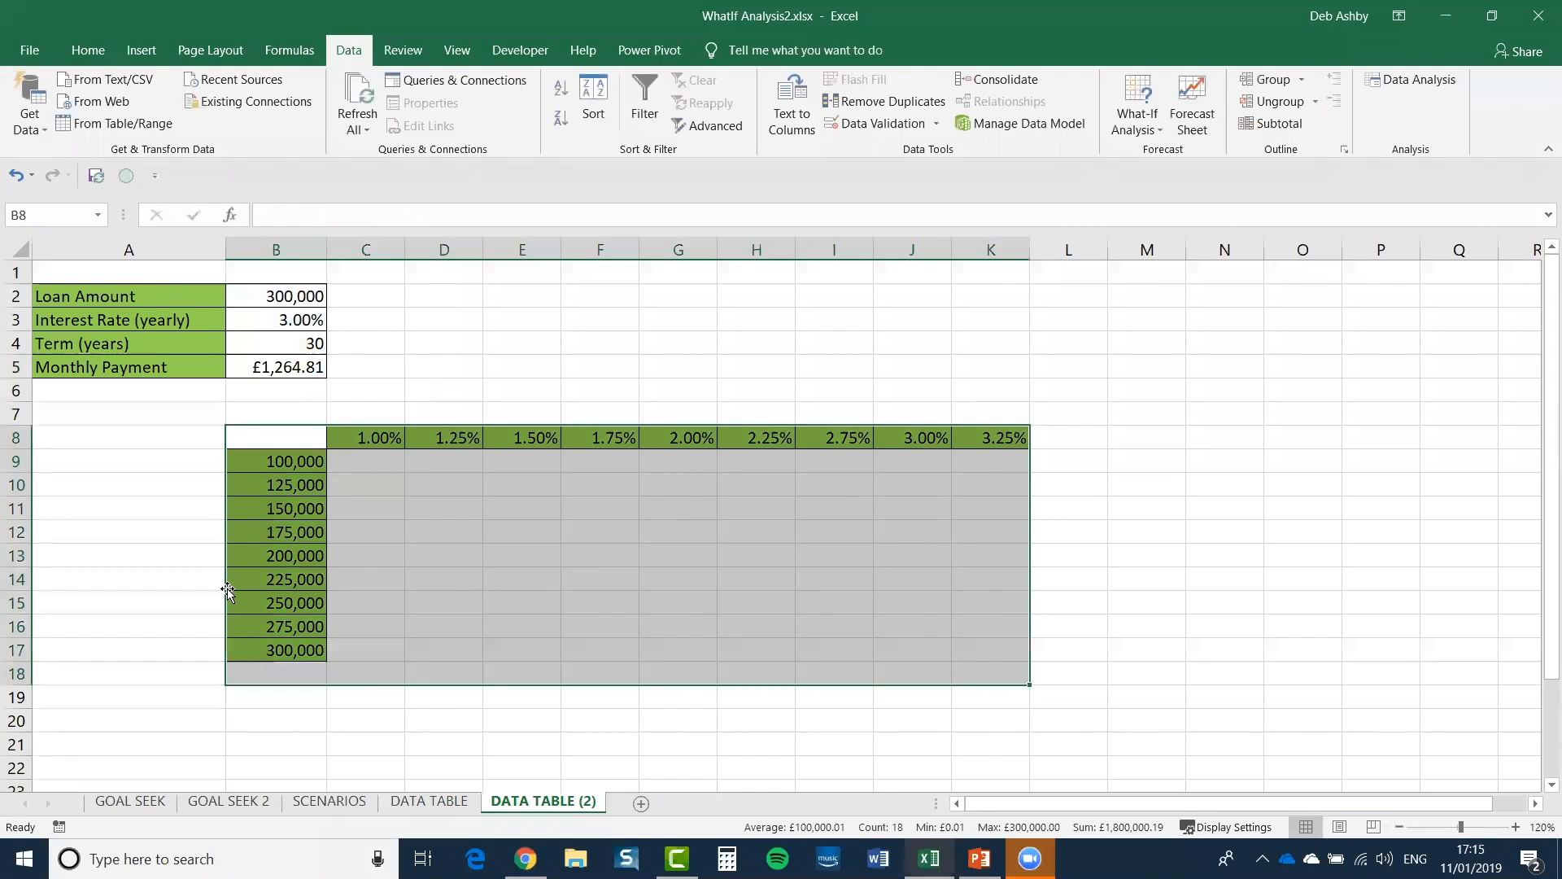
pyautogui.click(280, 439)
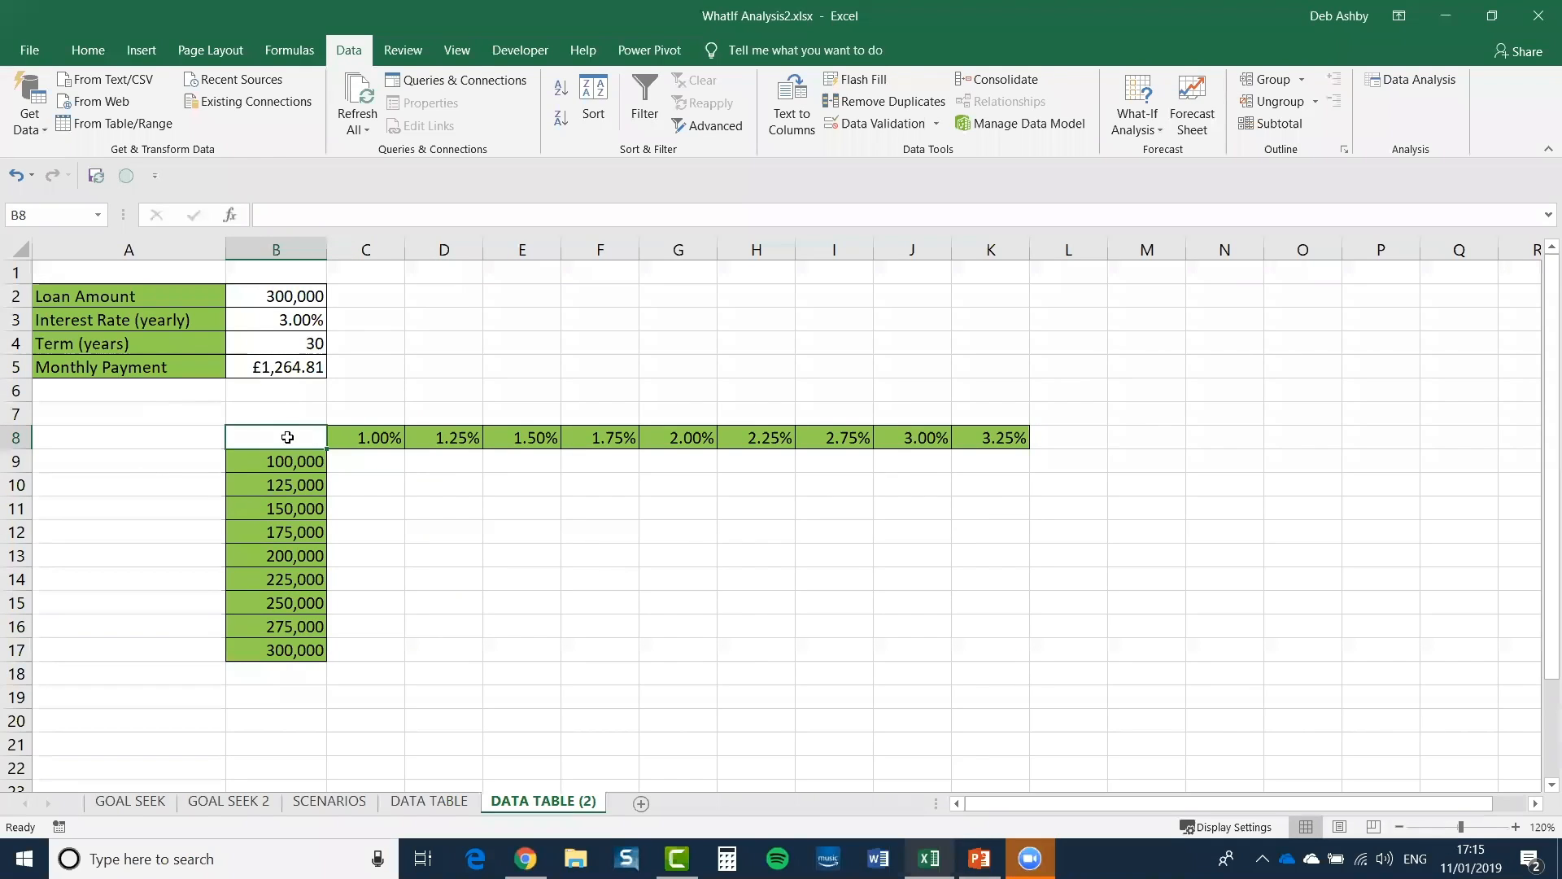
pyautogui.write('=')
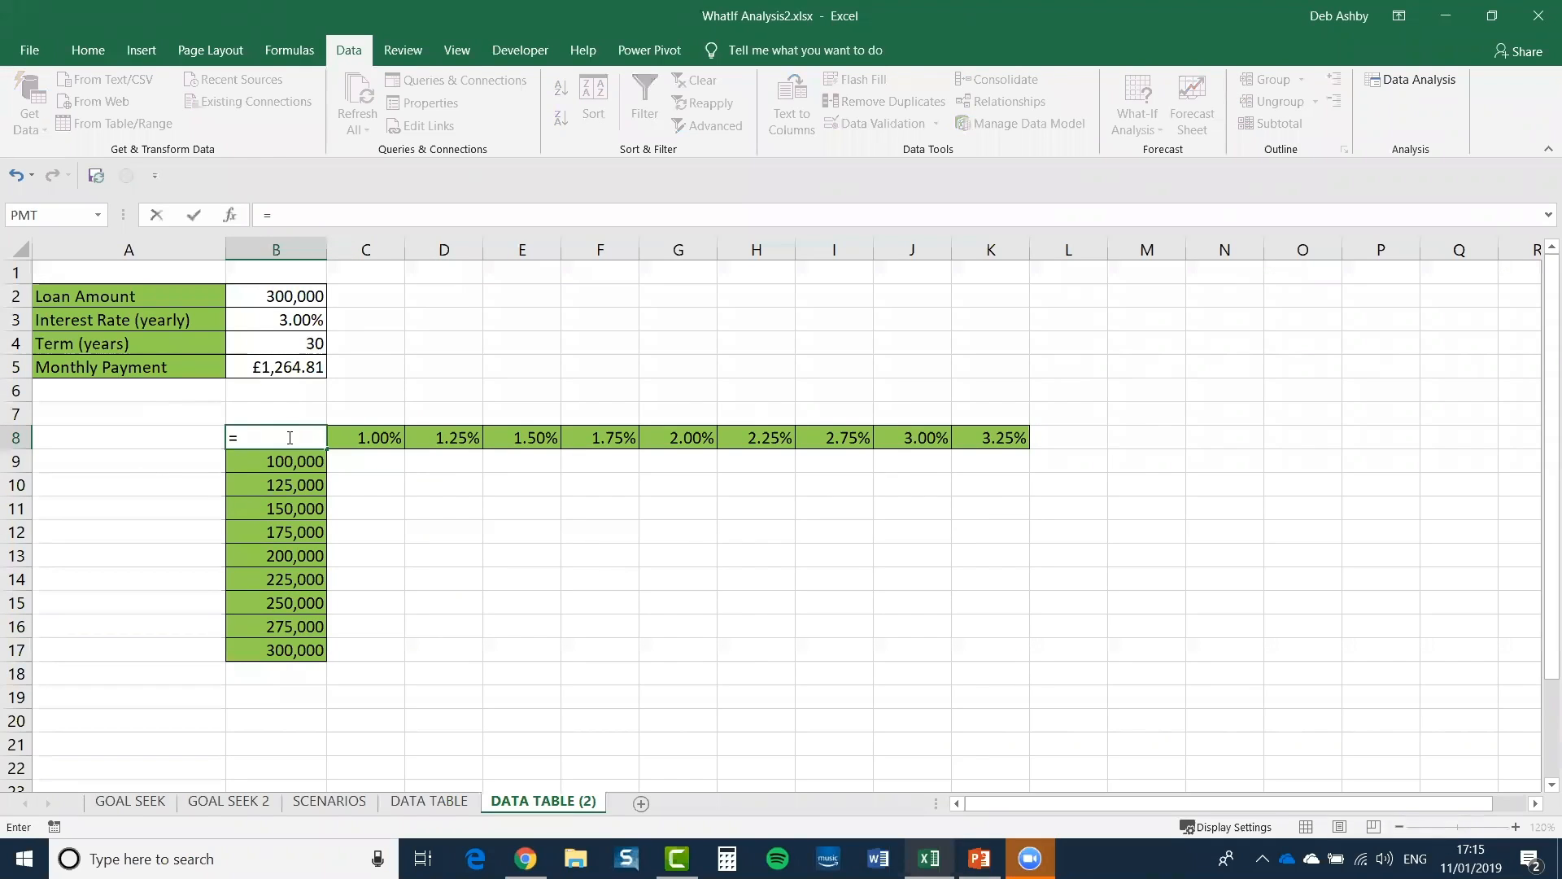
pyautogui.click(287, 370)
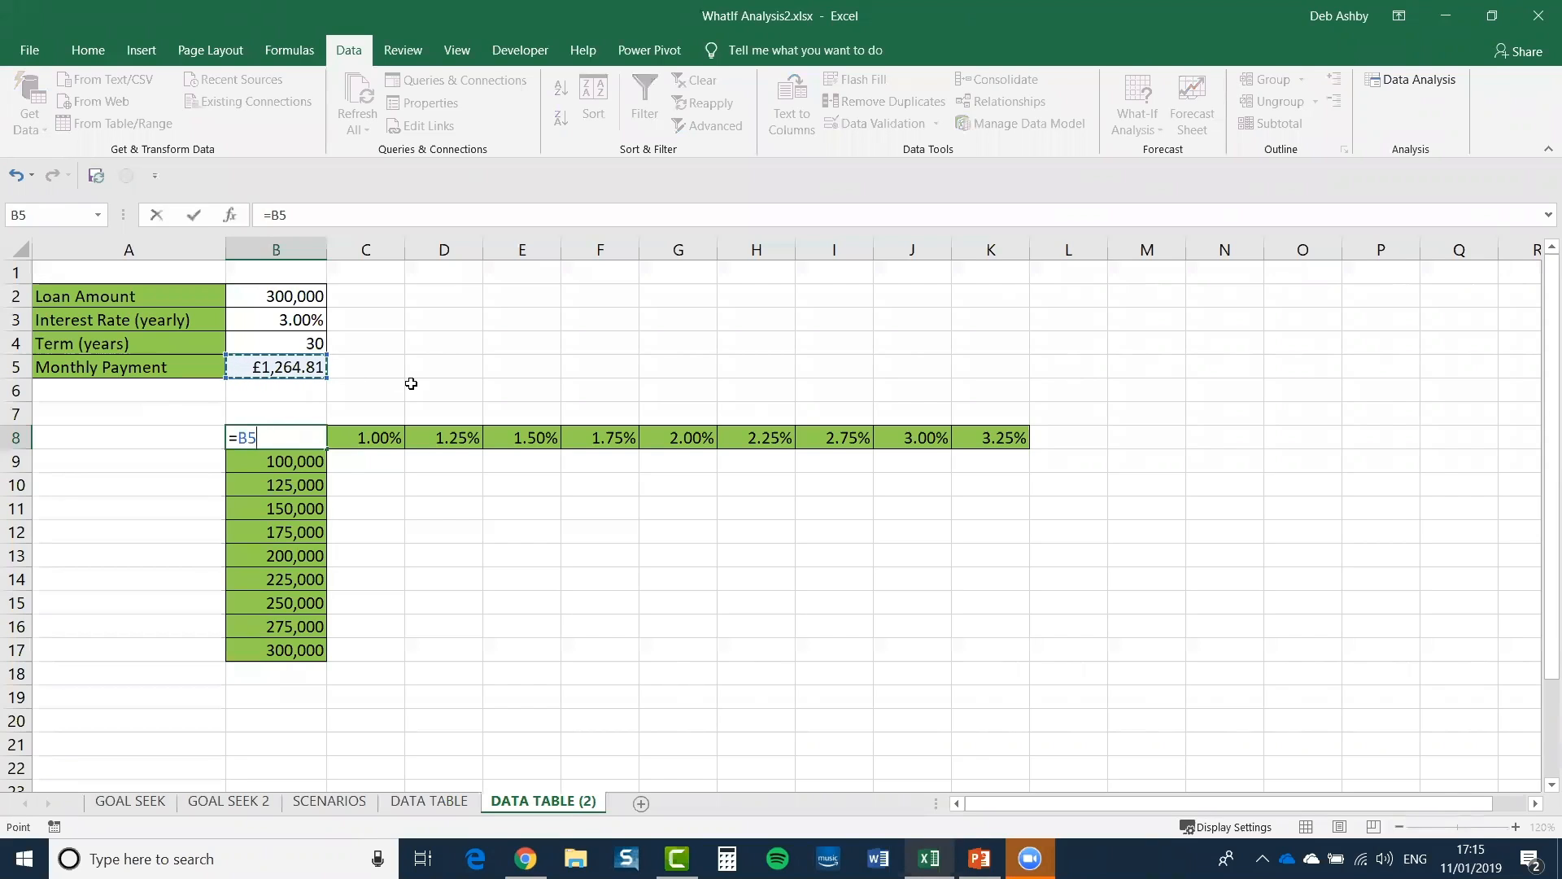
pyautogui.press('Return')
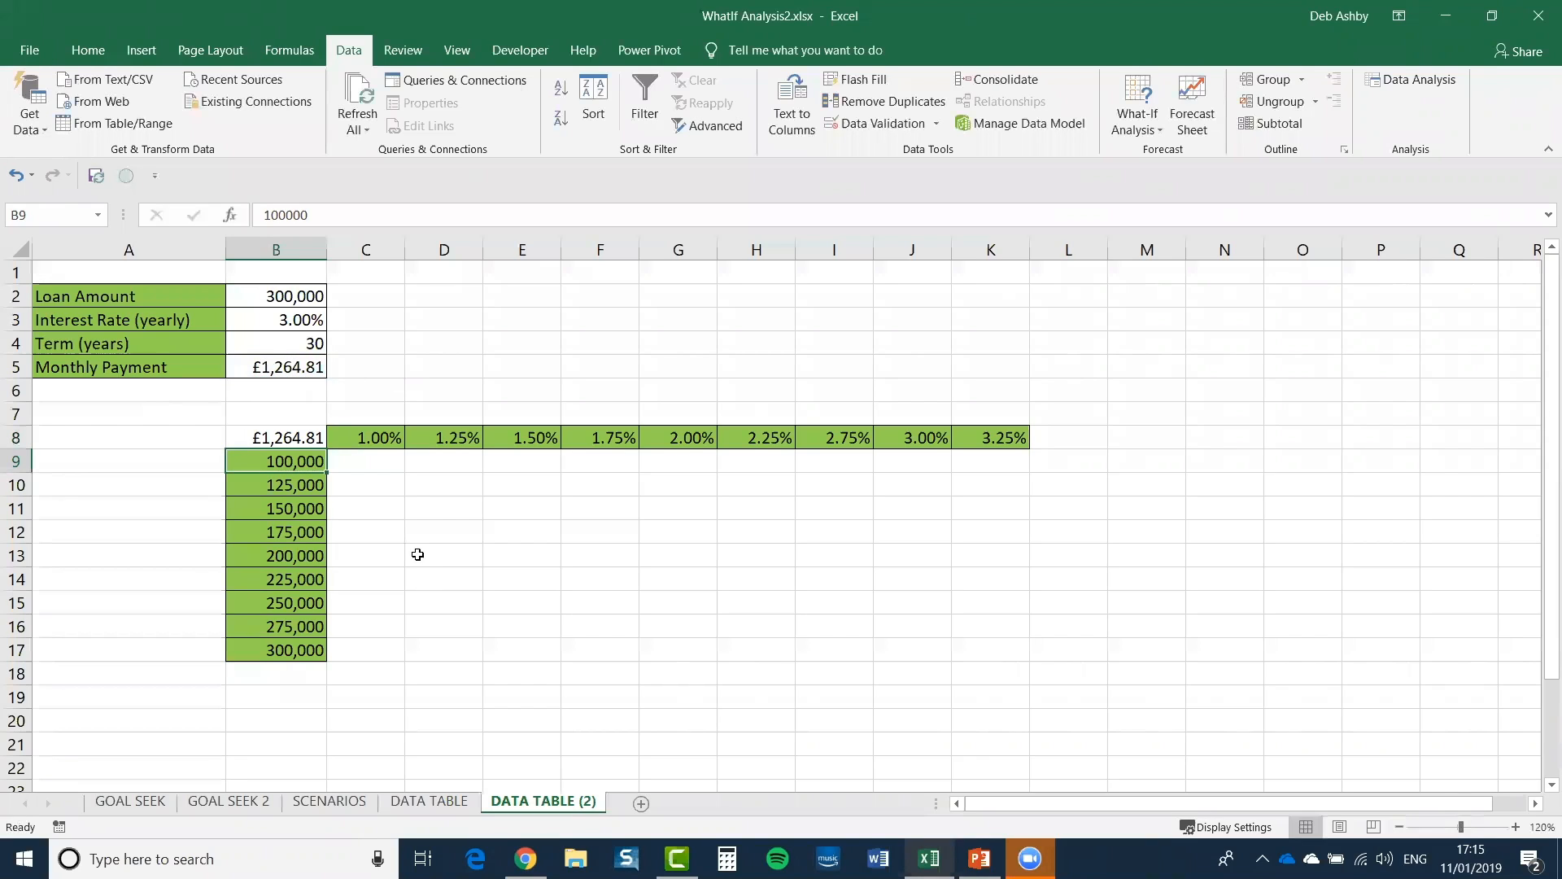
# Step: Create a two-variable What-If data table over B8:K17 with row input cell B3 and column input cell B2
pyautogui.click(374, 483)
pyautogui.moveTo(232, 440); pyautogui.dragTo(998, 648)
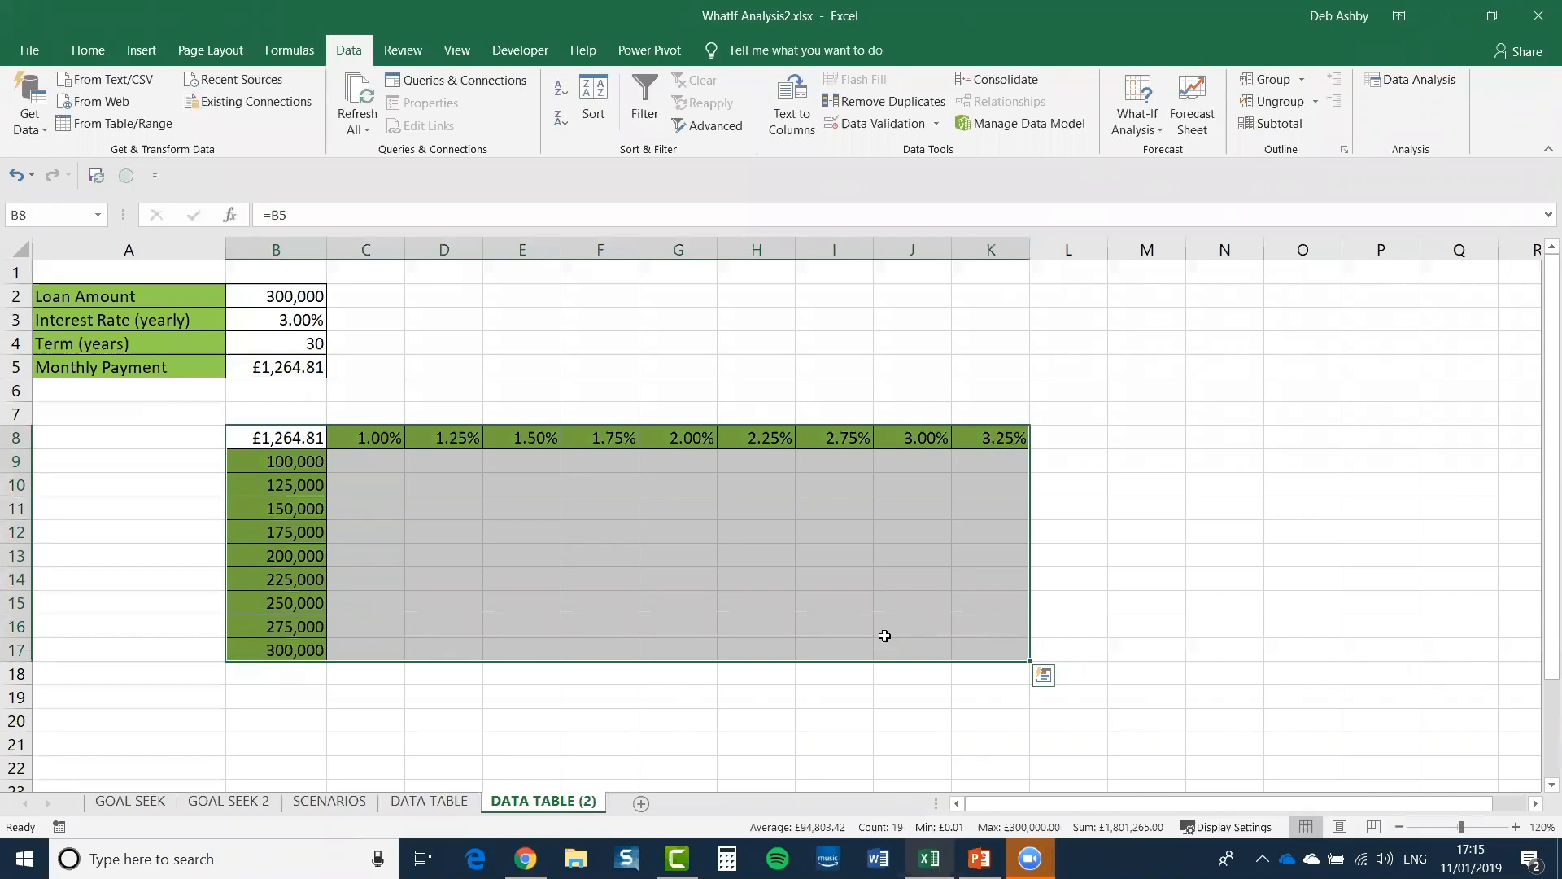
pyautogui.click(1143, 127)
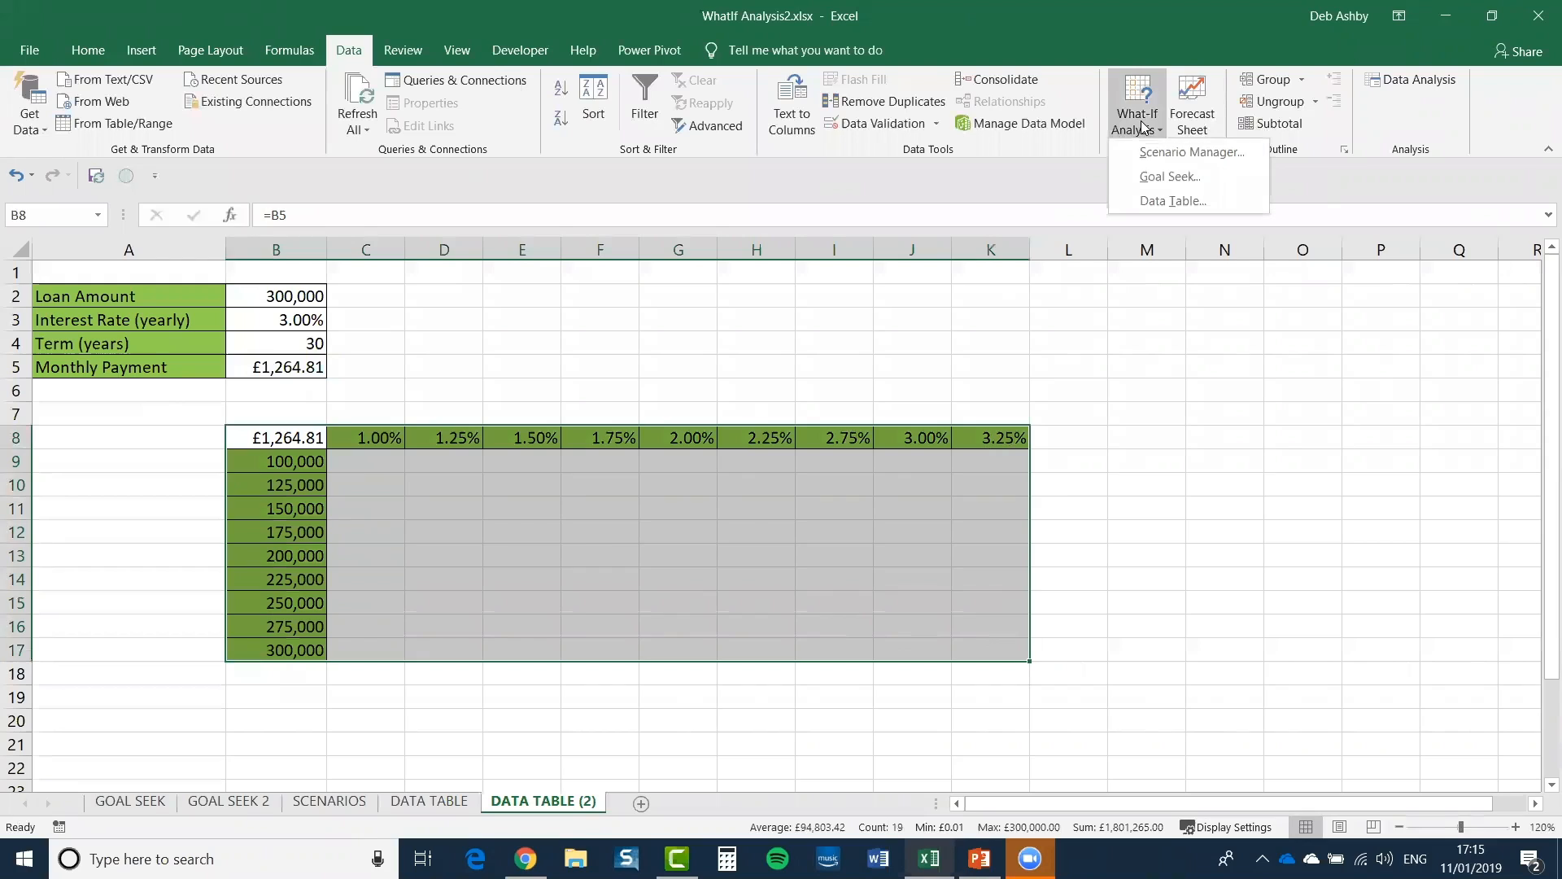
pyautogui.click(1158, 204)
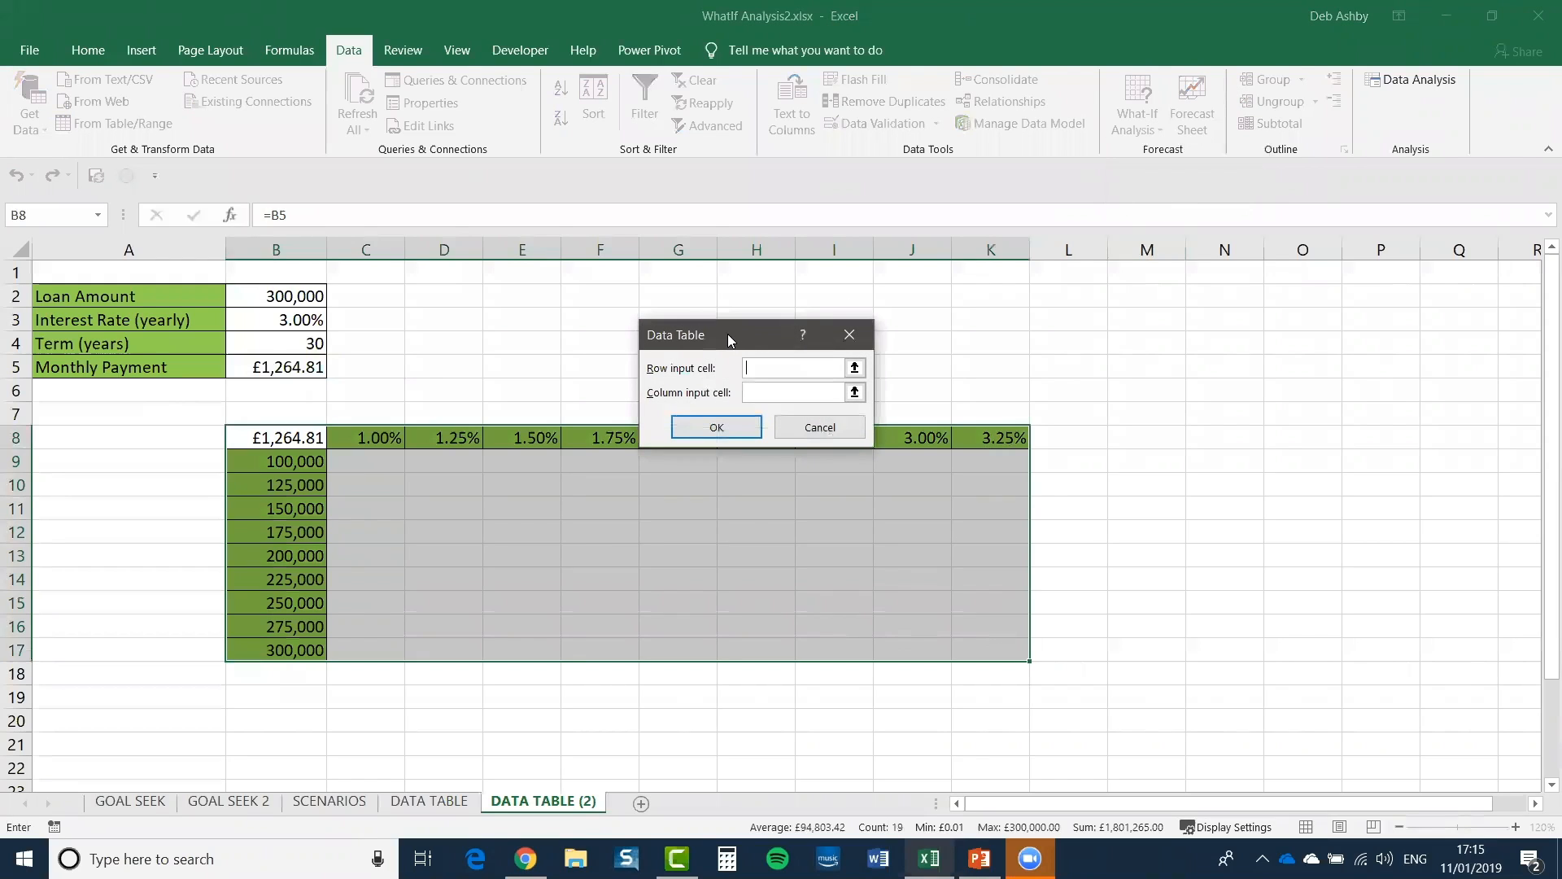
pyautogui.moveTo(748, 334); pyautogui.dragTo(909, 201)
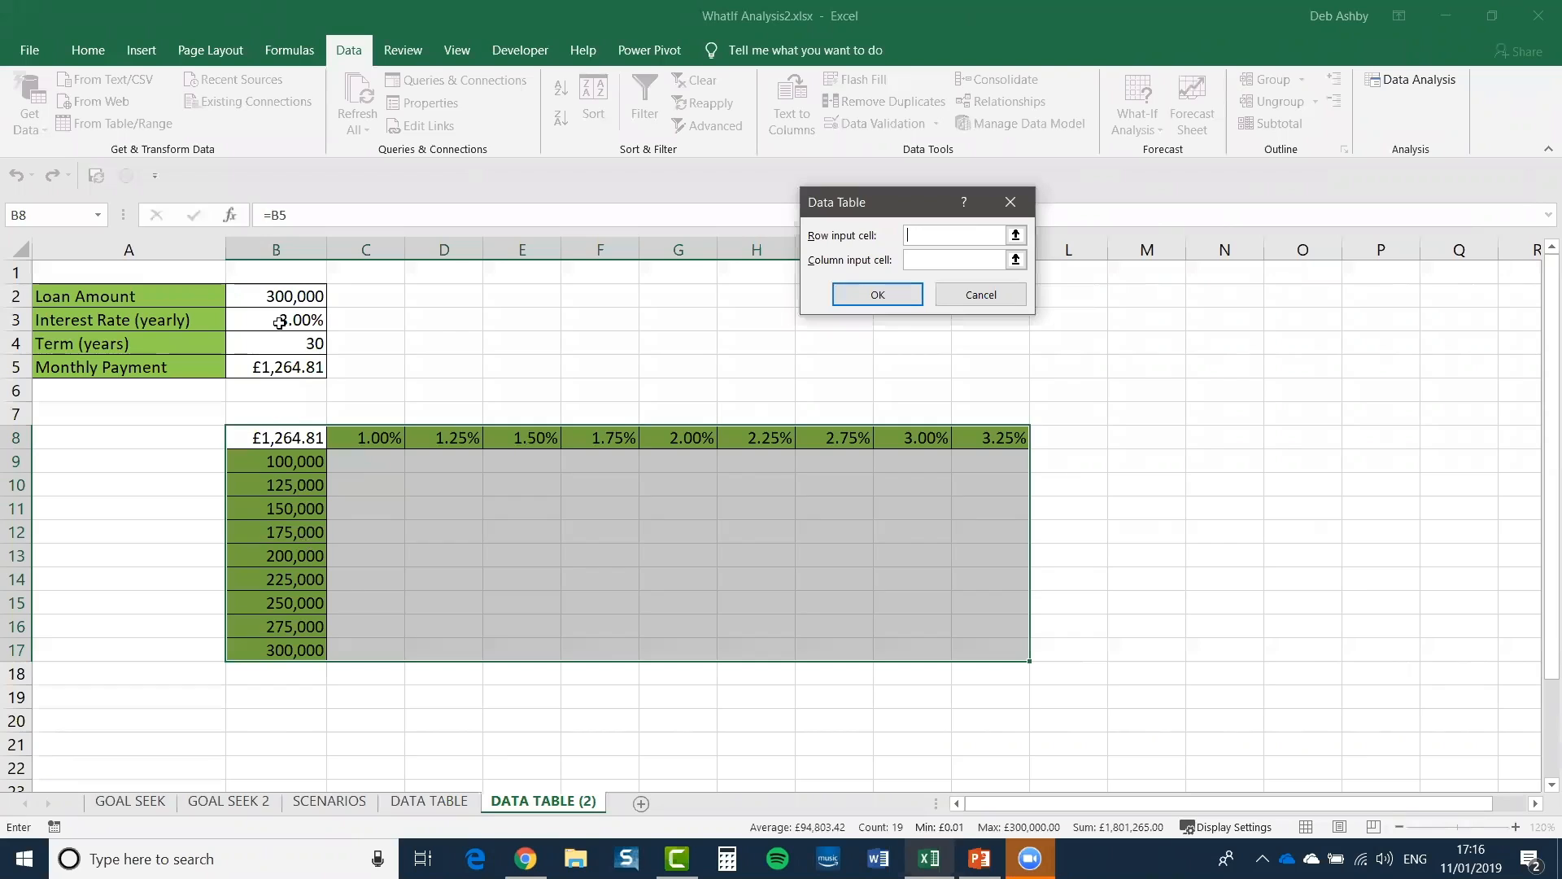
pyautogui.click(279, 324)
pyautogui.click(925, 260)
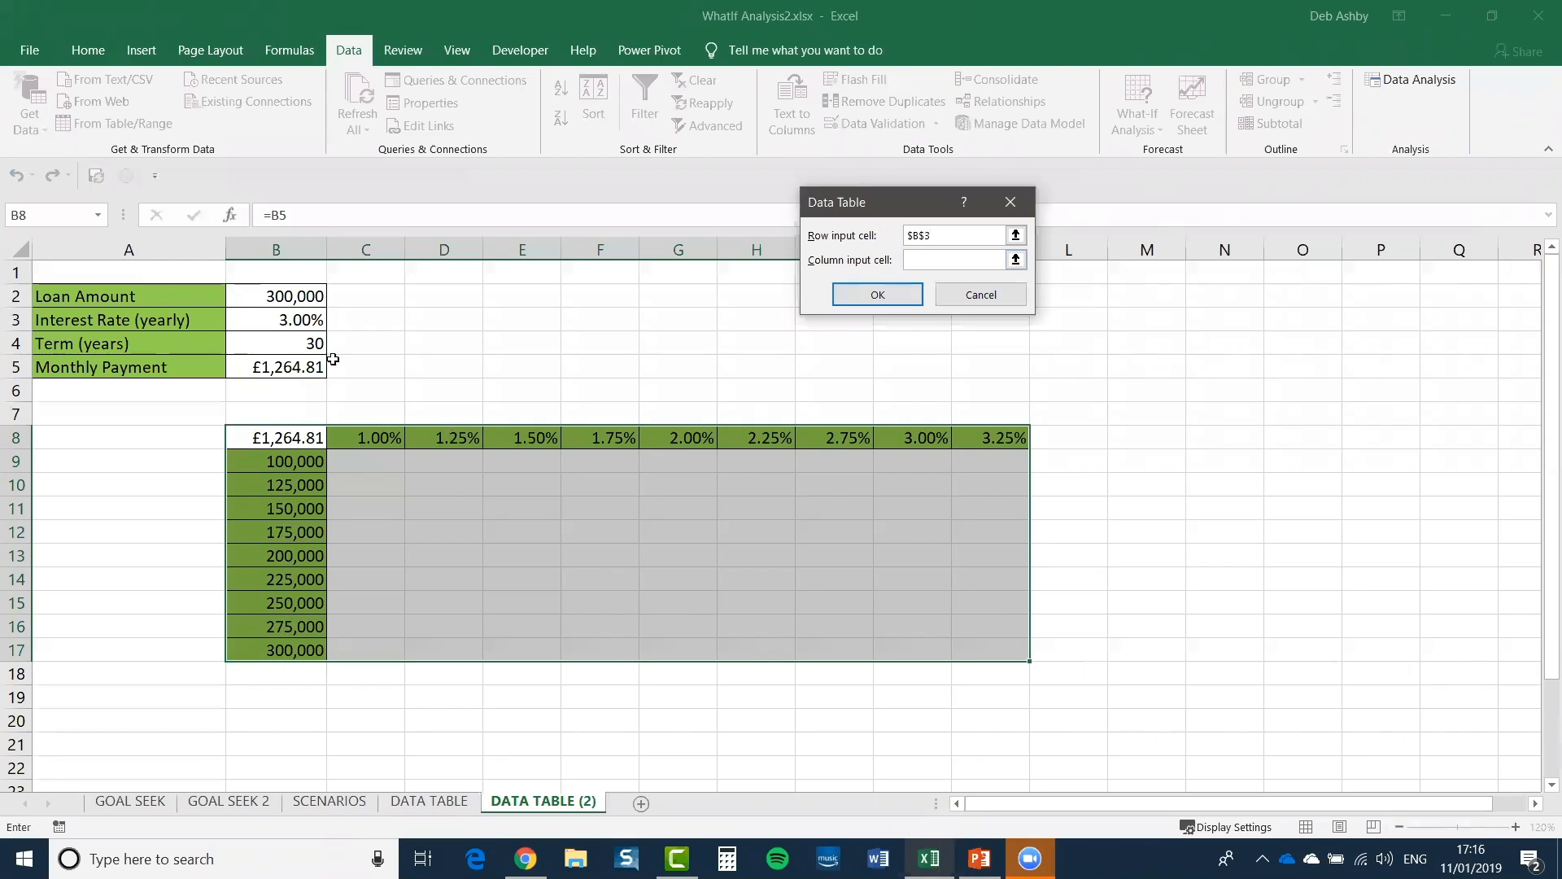
pyautogui.click(267, 296)
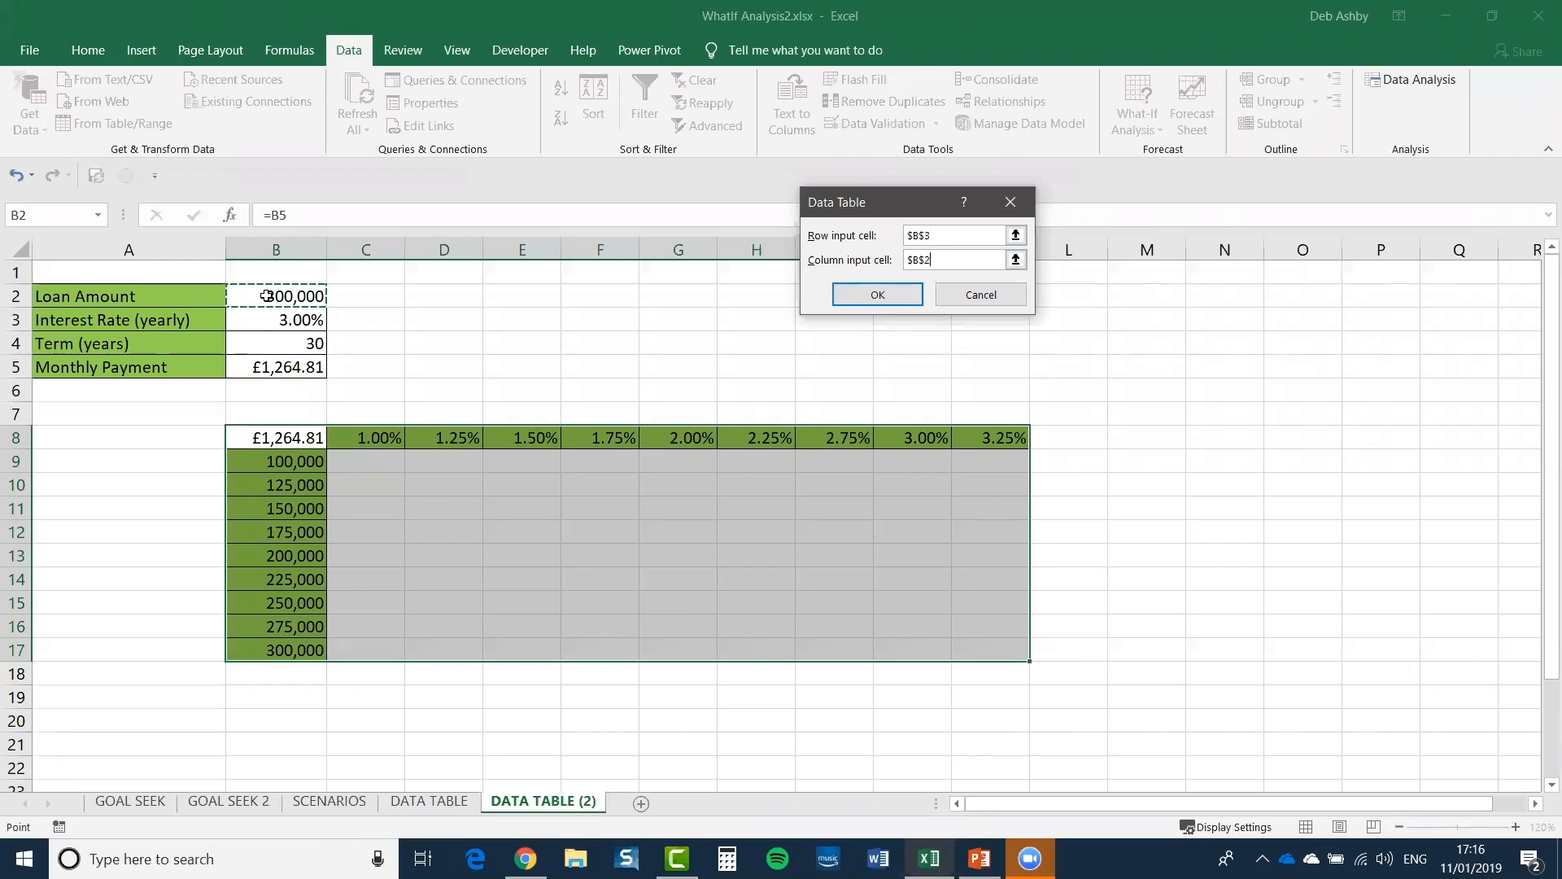
pyautogui.click(860, 299)
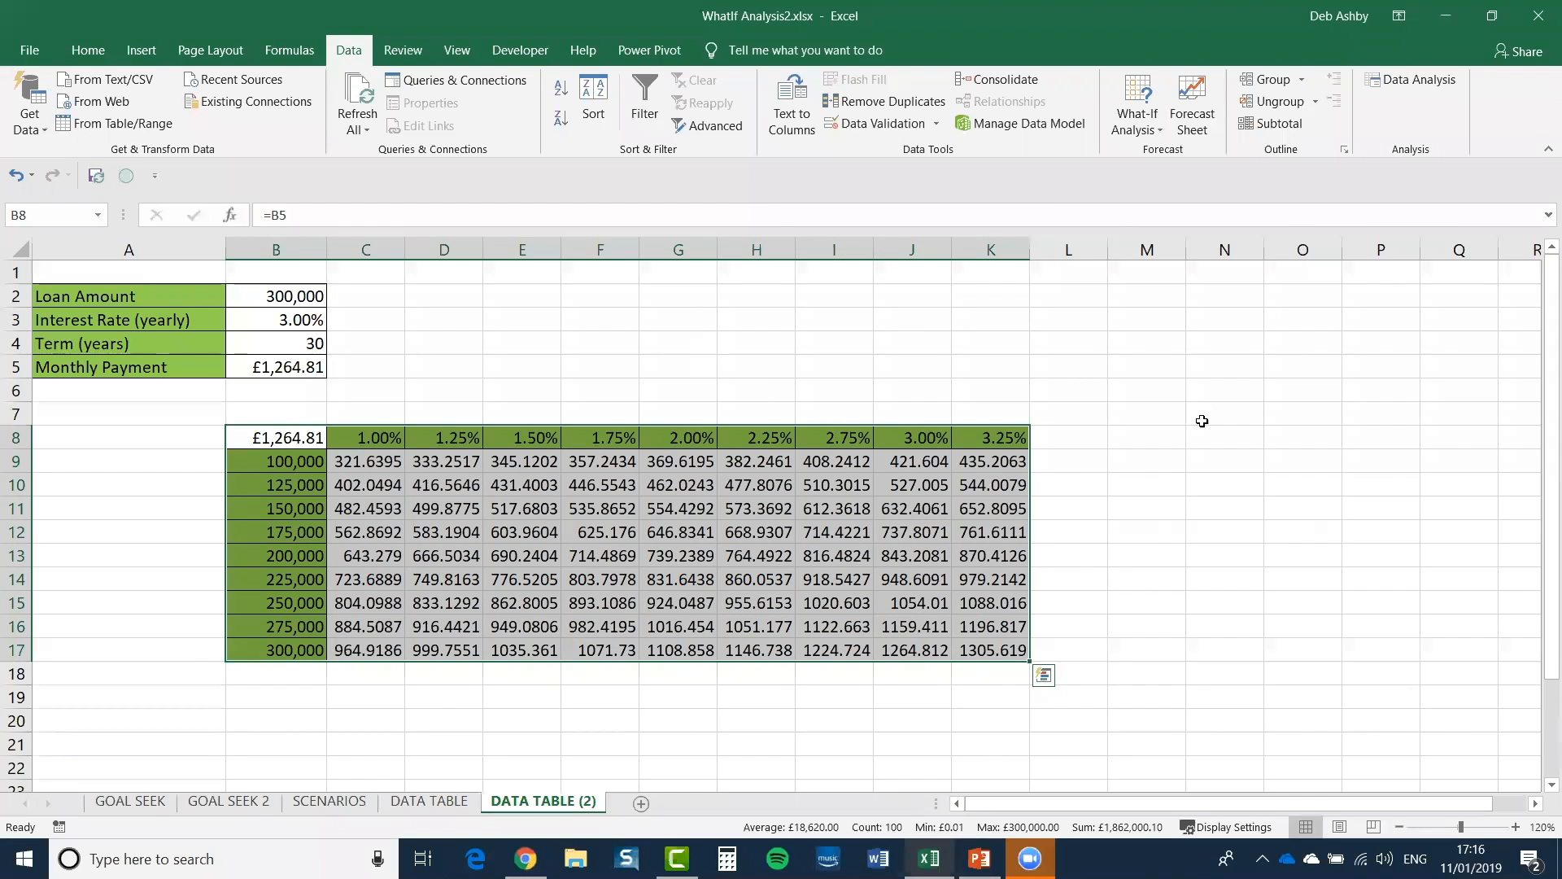
pyautogui.click(1165, 419)
# Step: Examine the TABLE formula in the data table's result cells and compare the payment in J17 with the Monthly Payment in B5
pyautogui.click(680, 556)
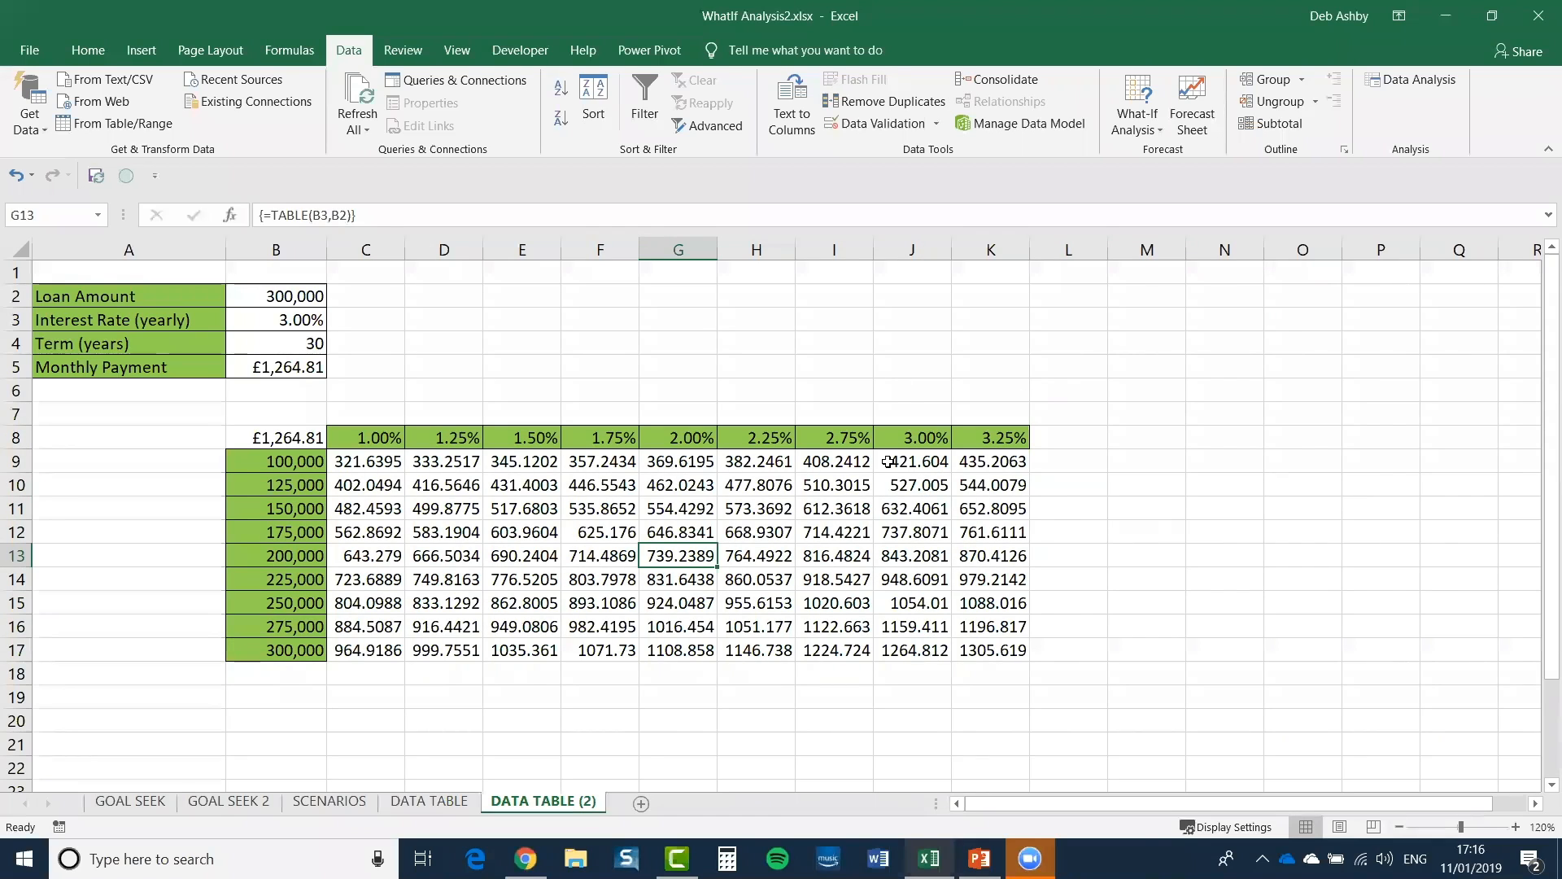
pyautogui.click(367, 471)
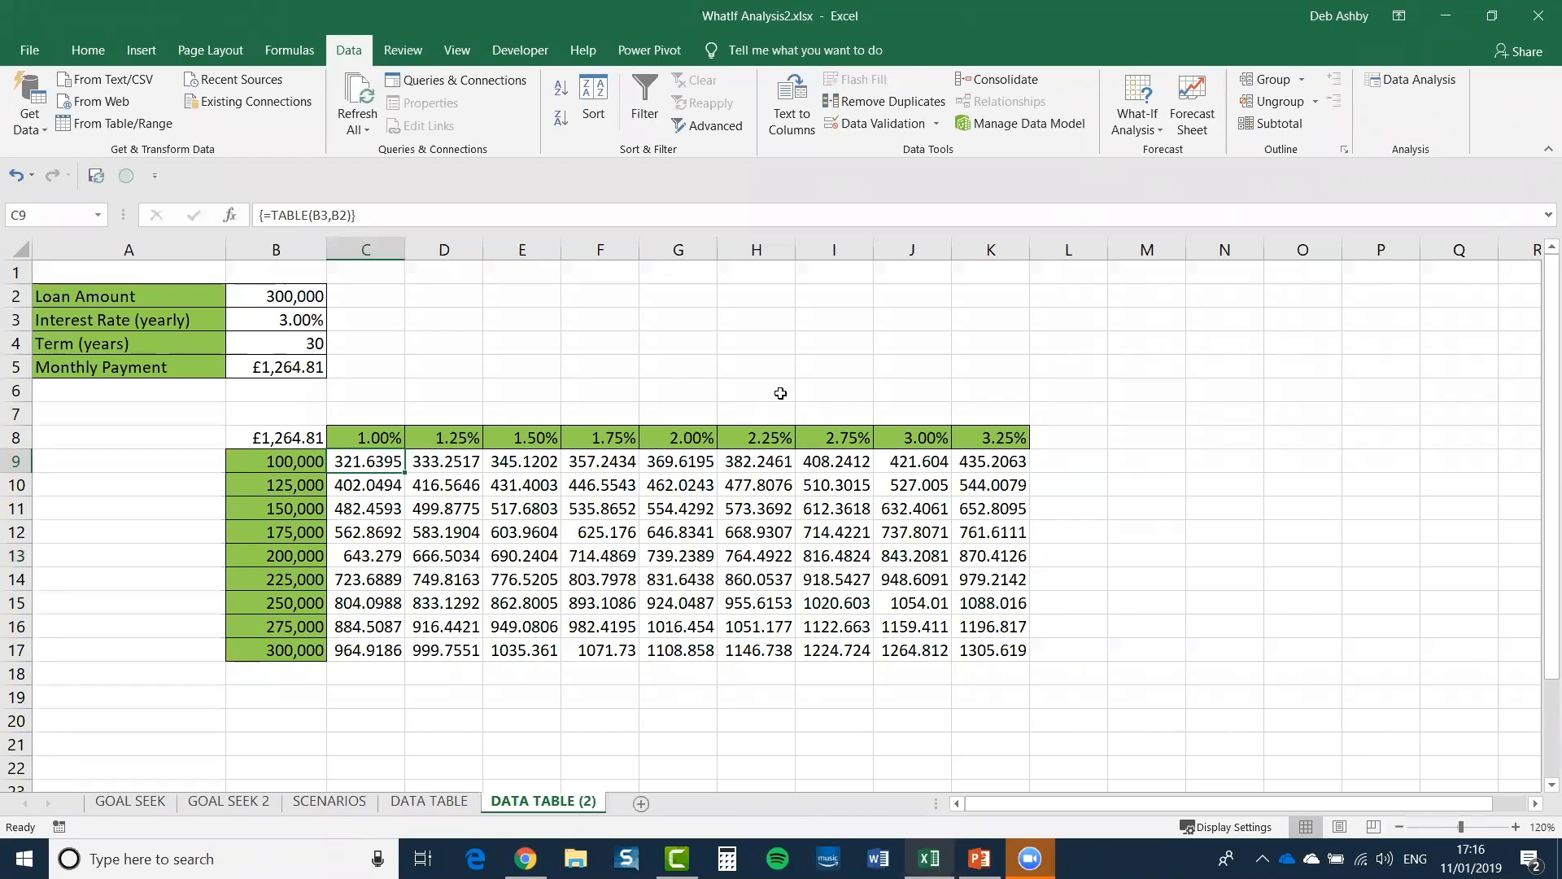
pyautogui.click(301, 298)
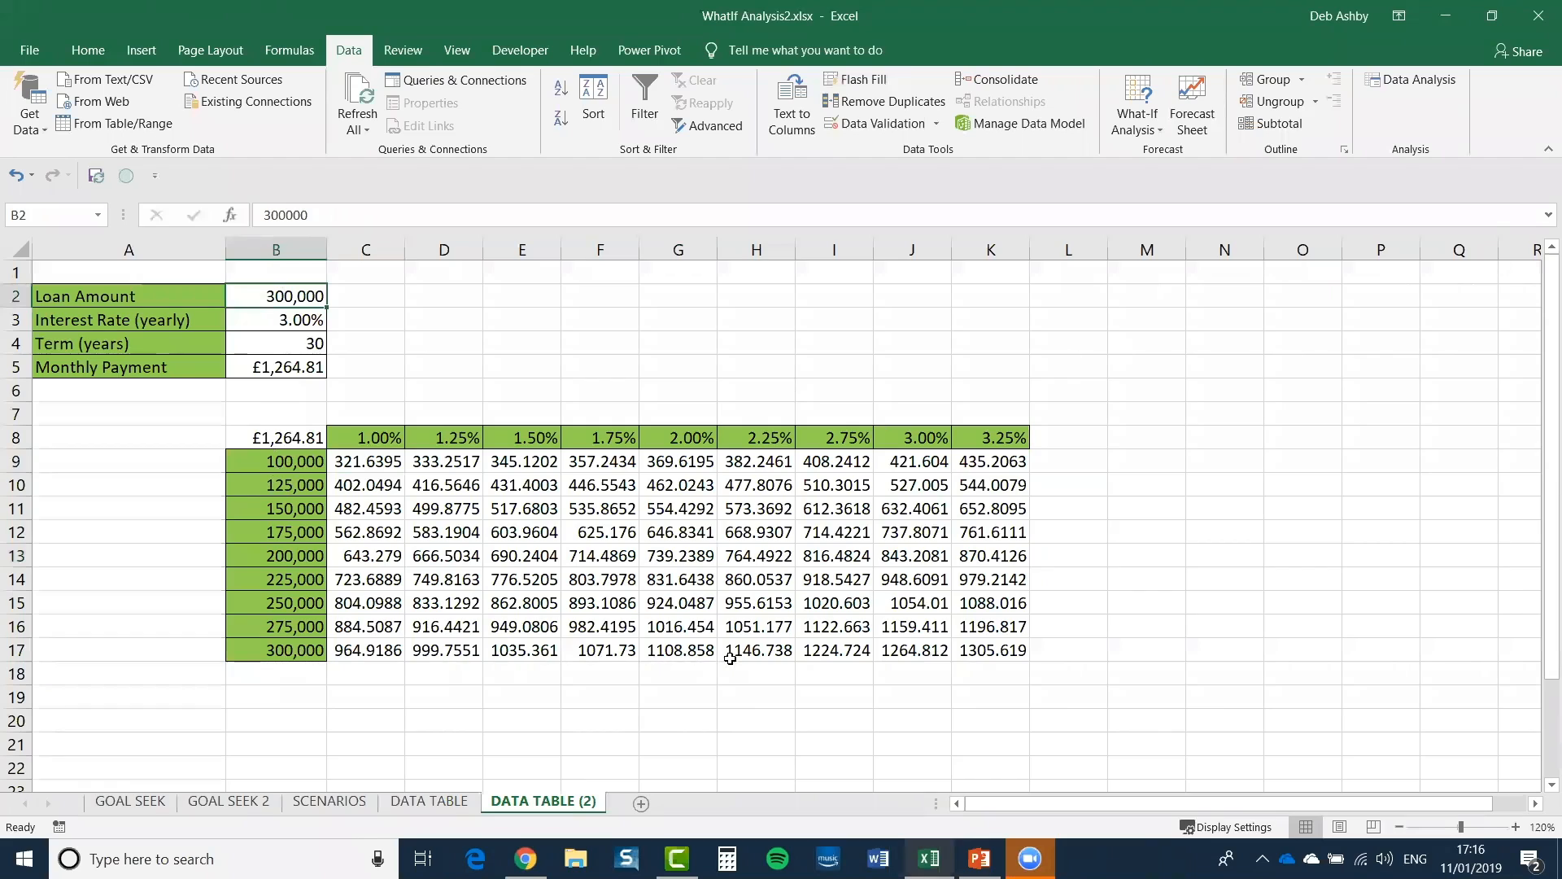
pyautogui.click(923, 651)
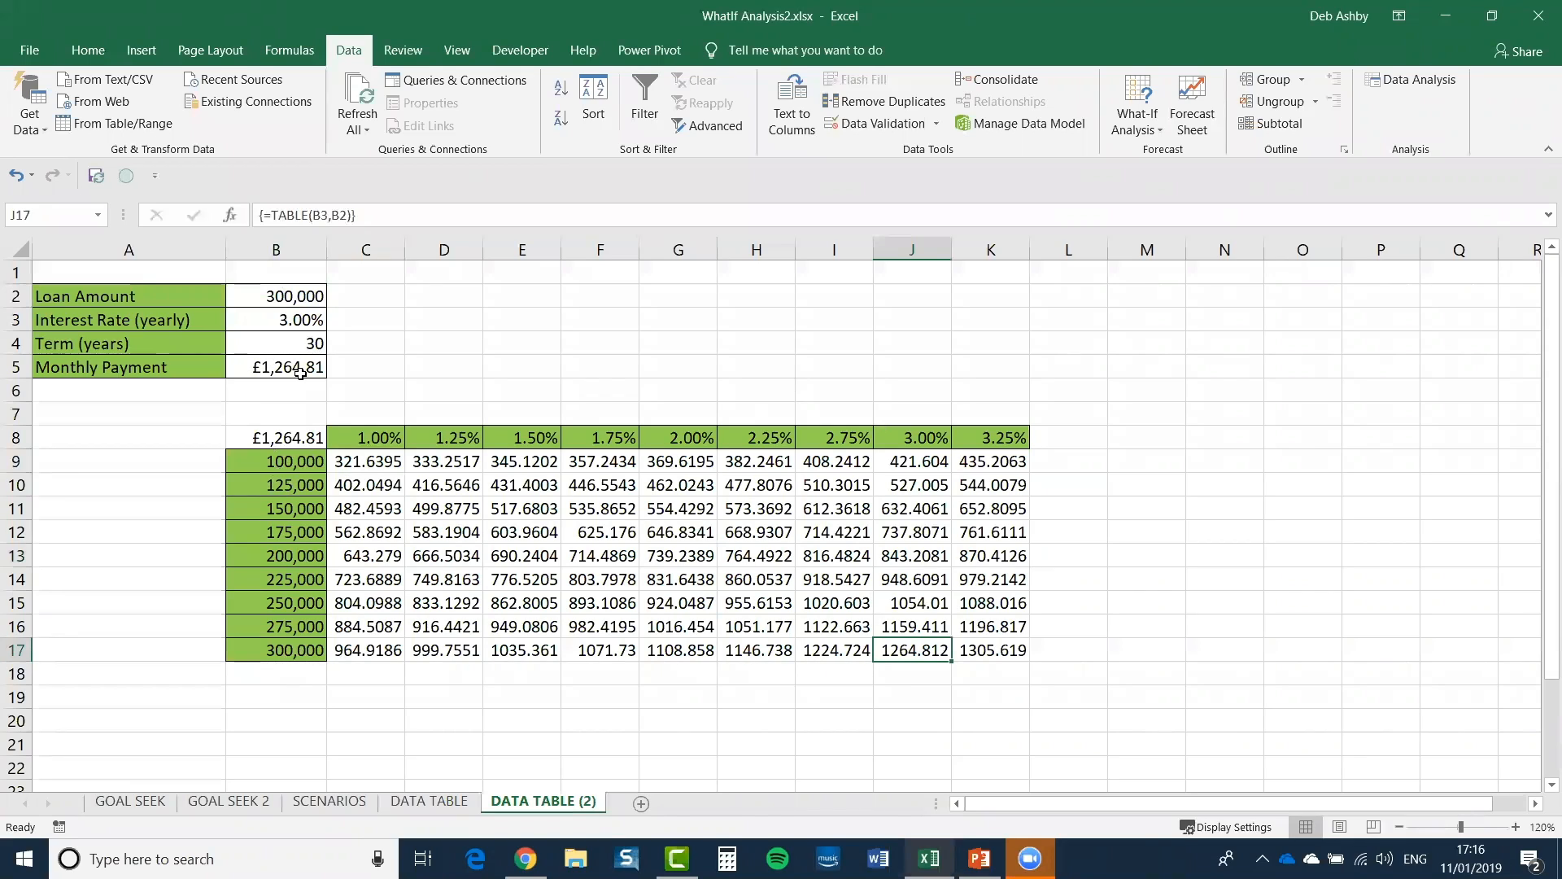
pyautogui.click(690, 535)
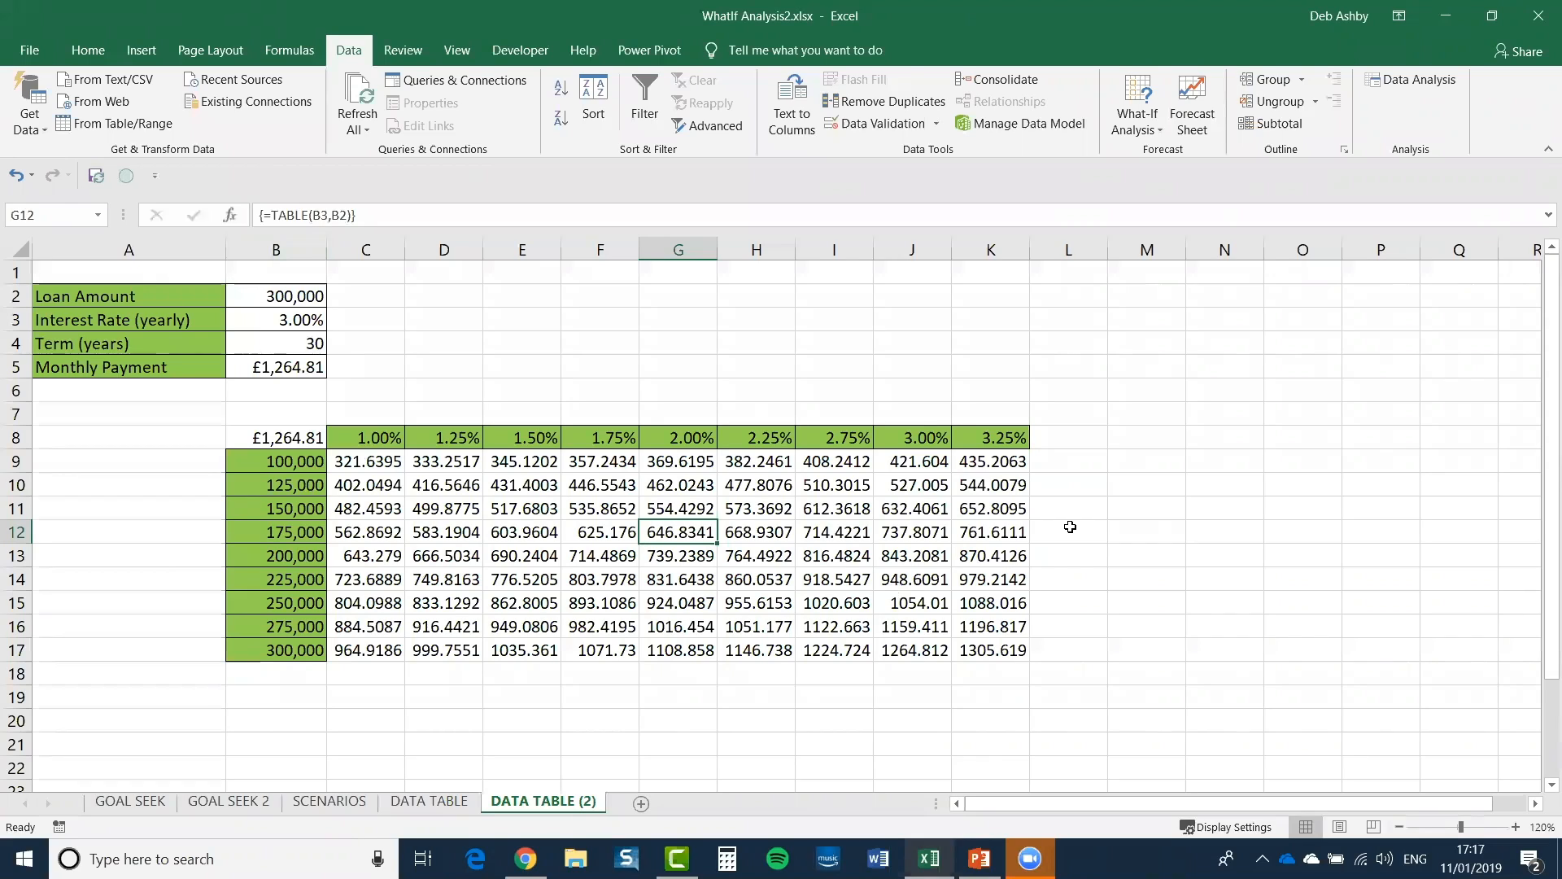
pyautogui.click(835, 529)
pyautogui.click(507, 533)
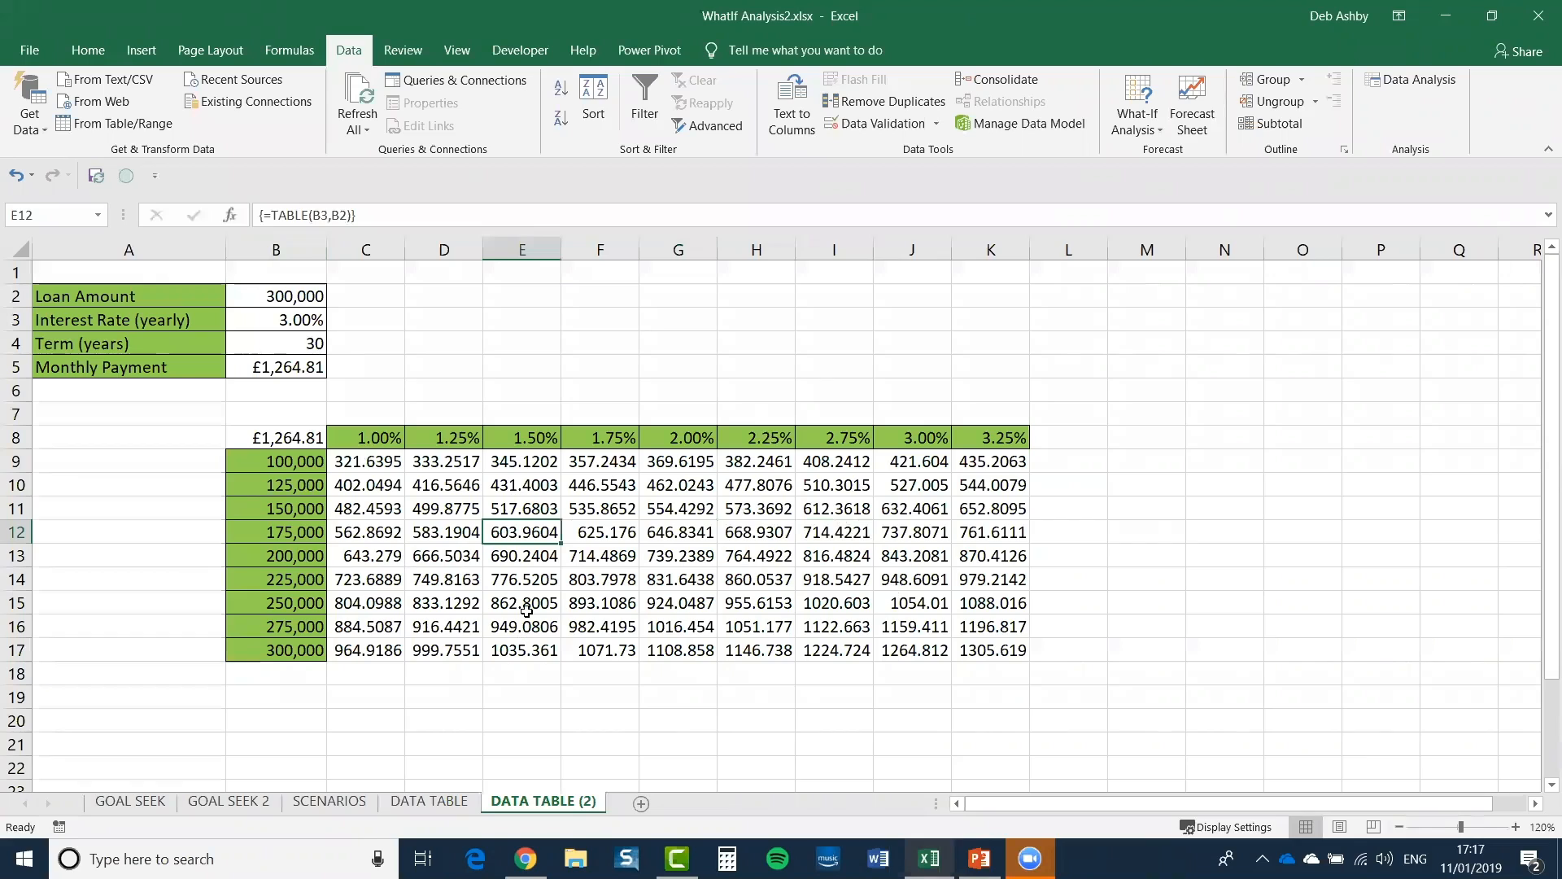
pyautogui.click(734, 545)
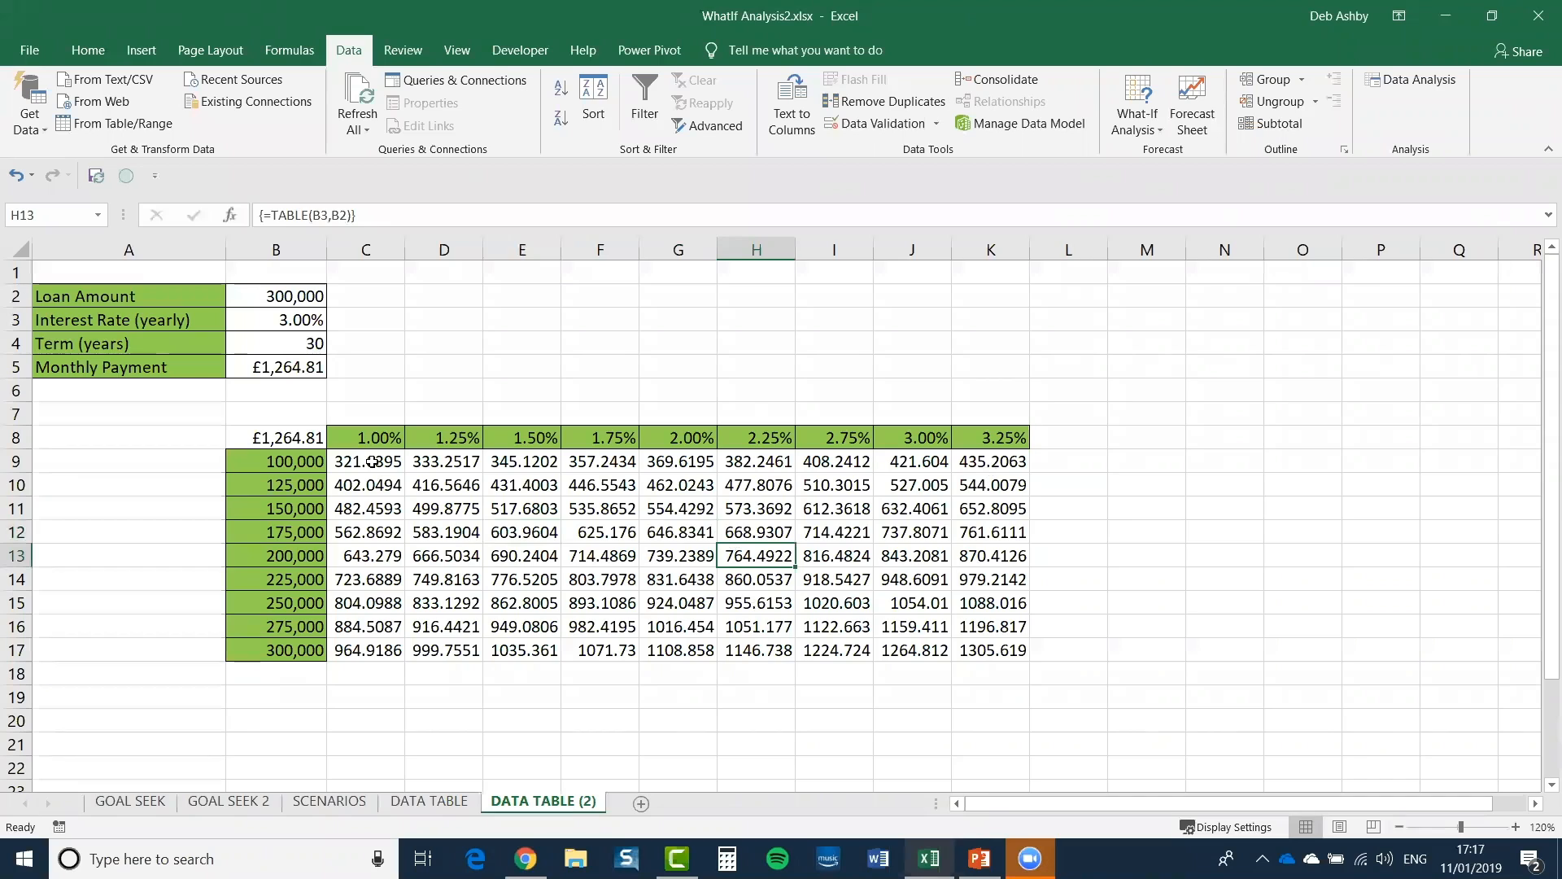
# Step: Apply the Green - Yellow - Red Color Scale conditional formatting to the data table results in C9:K17
pyautogui.moveTo(372, 461); pyautogui.dragTo(998, 650)
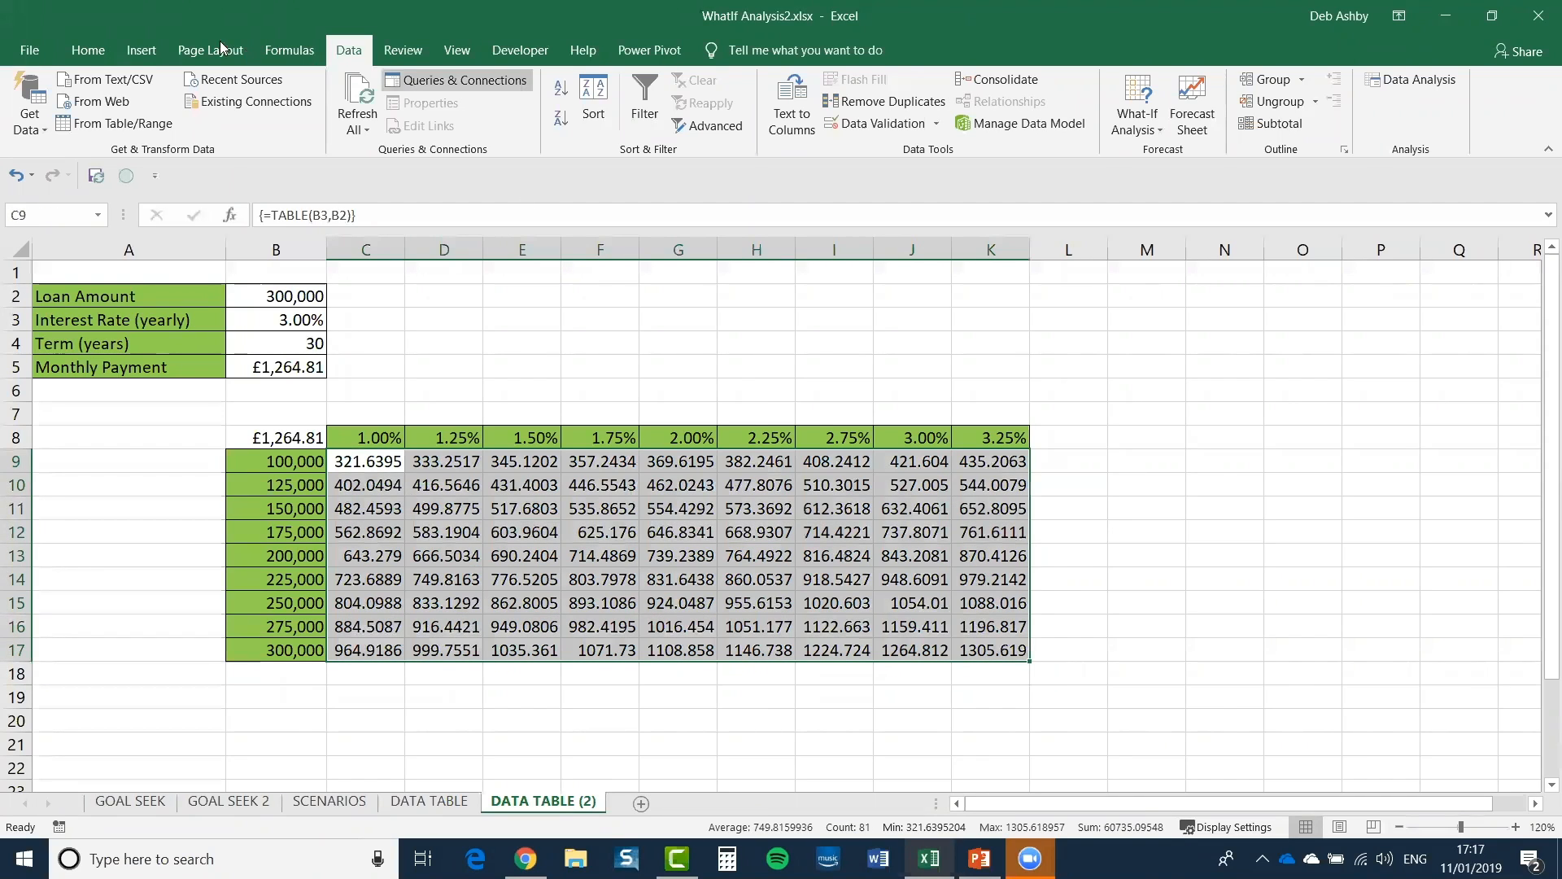
pyautogui.click(83, 53)
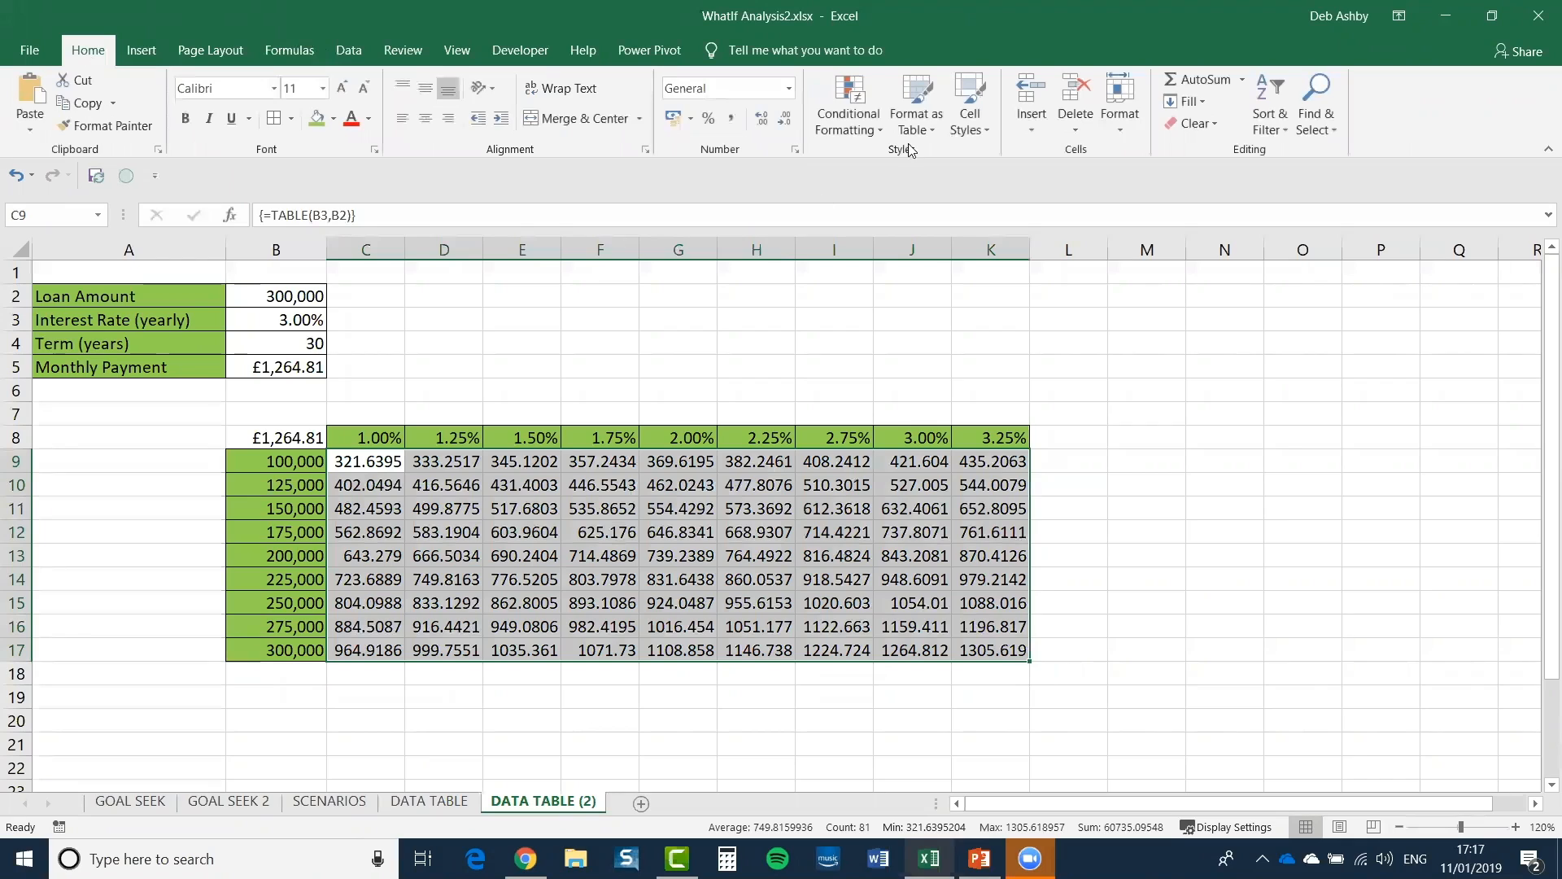
pyautogui.click(875, 131)
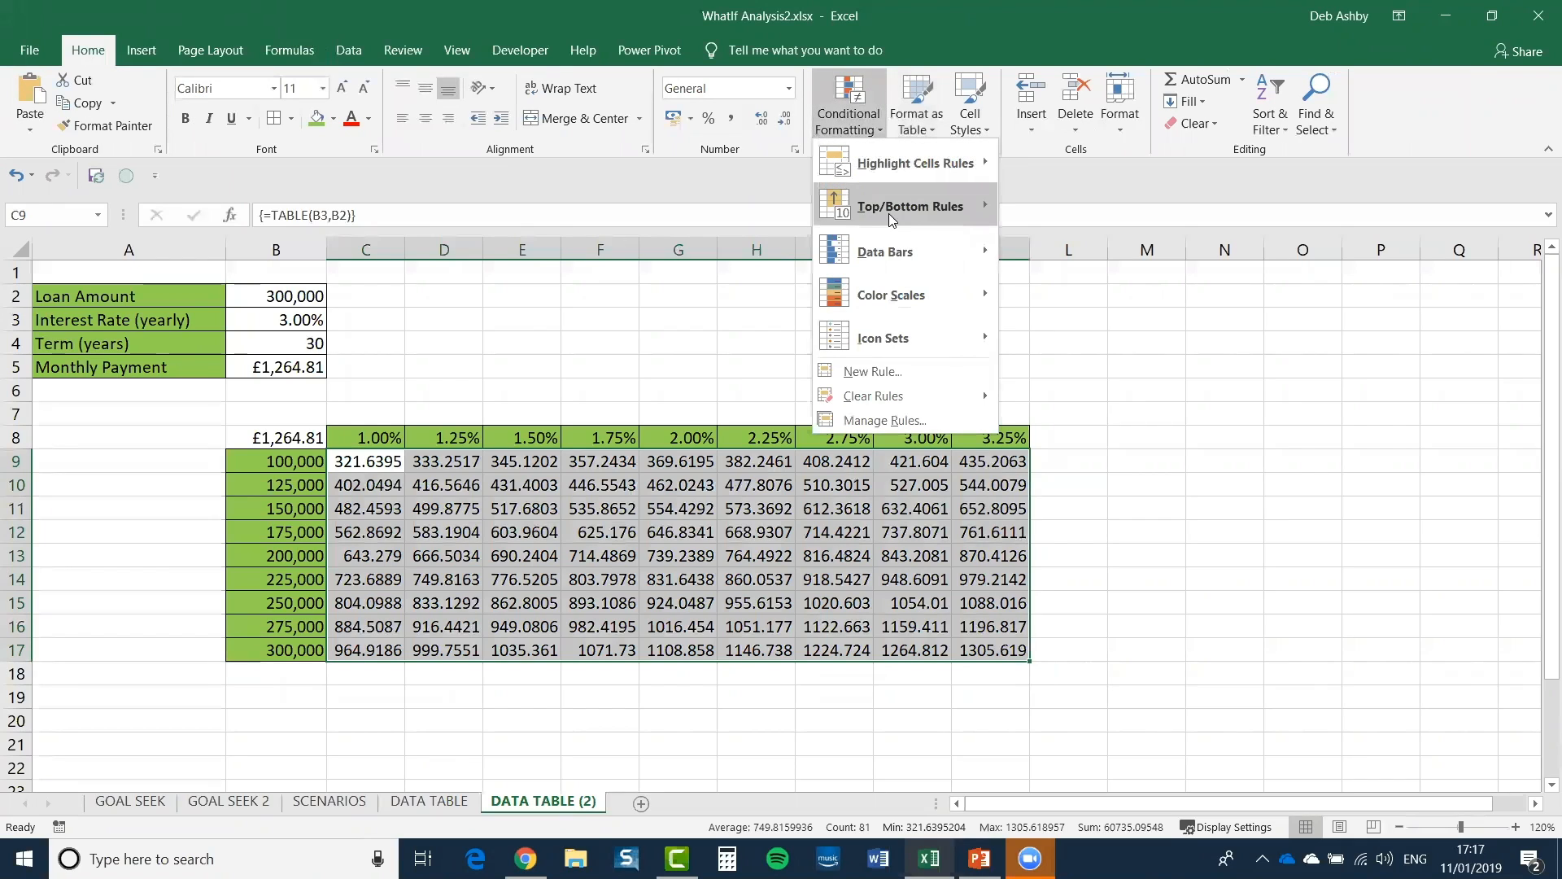
pyautogui.moveTo(891, 291)
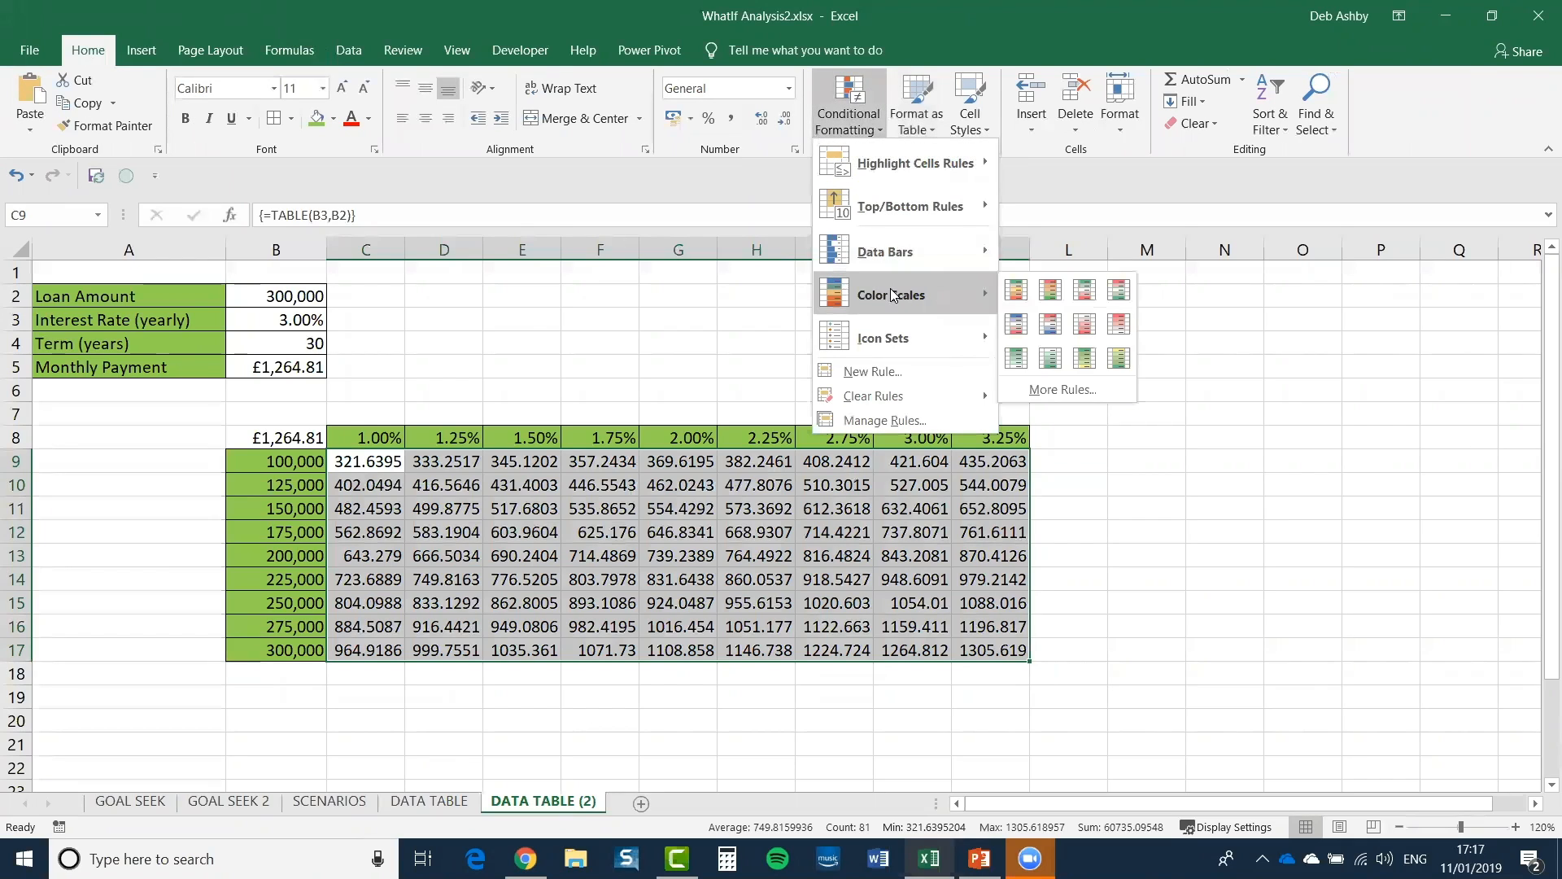
pyautogui.click(1018, 291)
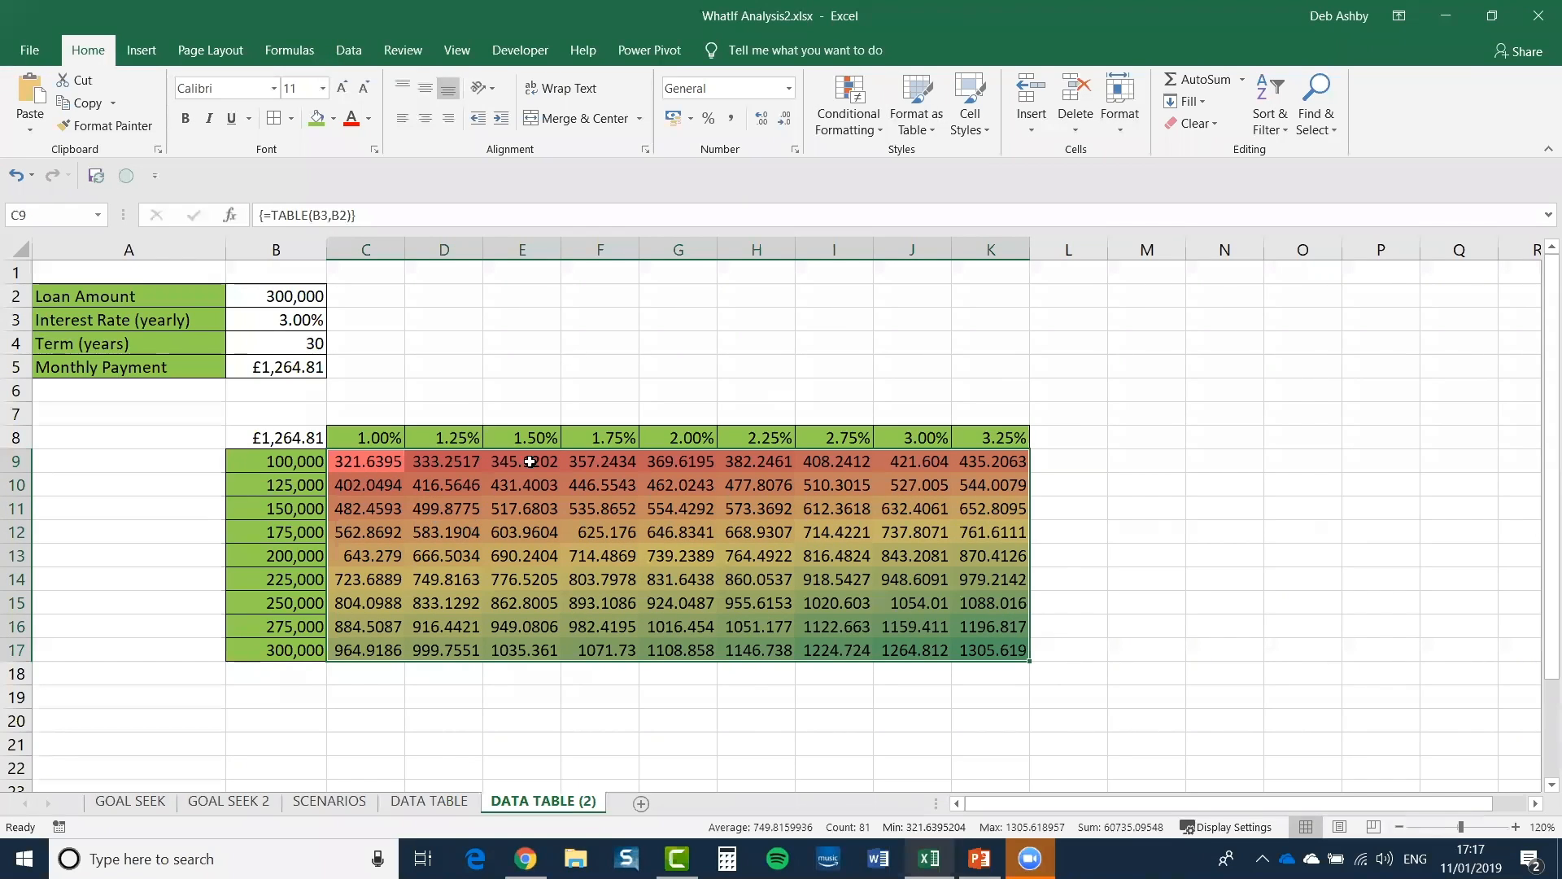
pyautogui.click(872, 130)
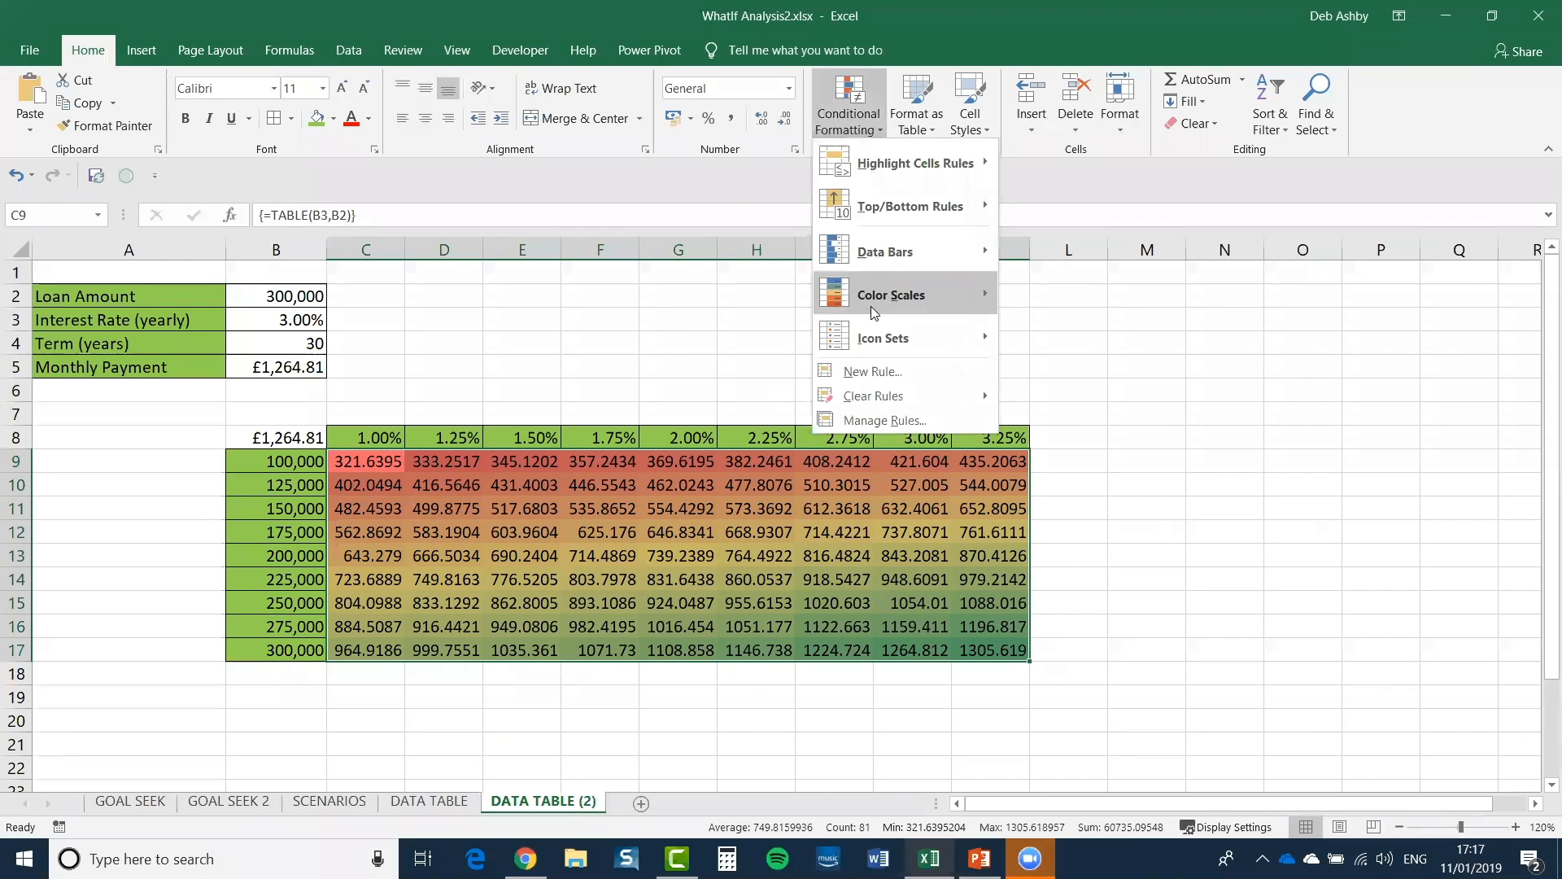
pyautogui.moveTo(871, 303)
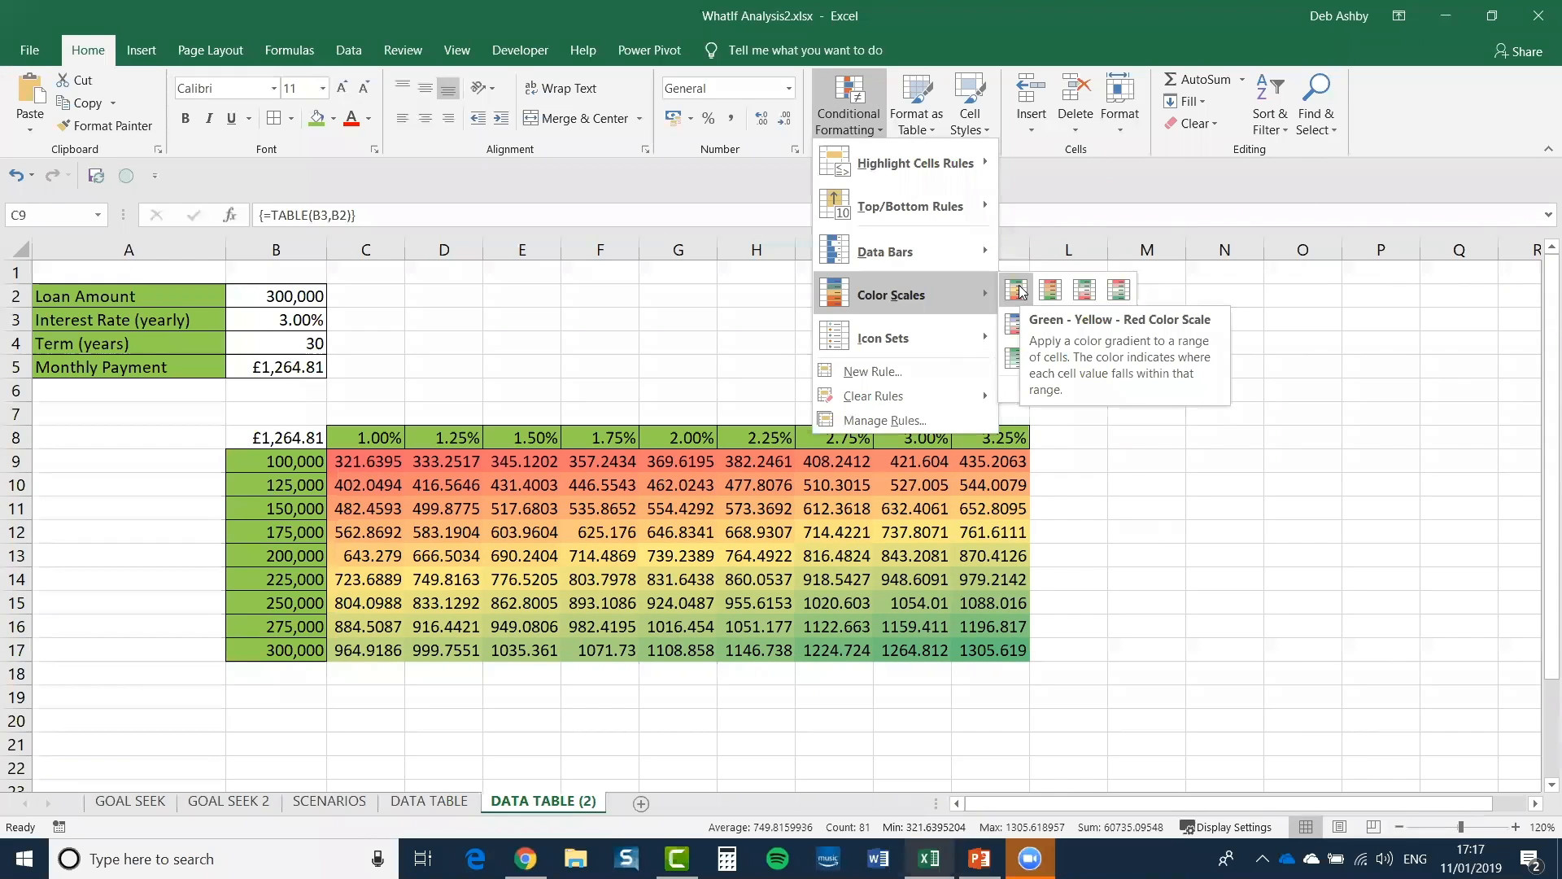
pyautogui.click(1021, 291)
pyautogui.click(806, 348)
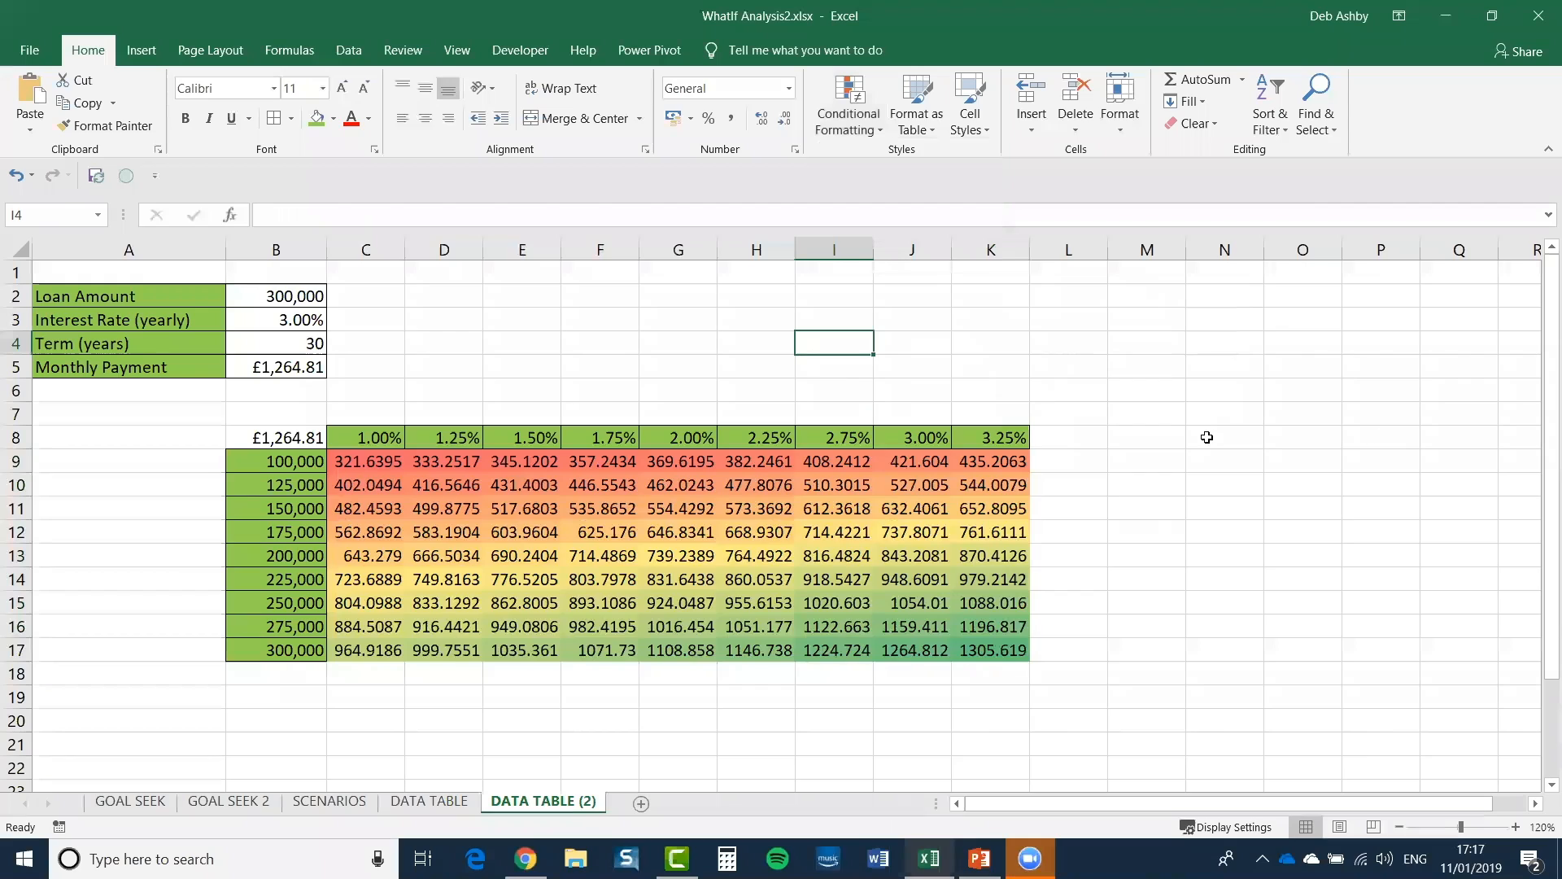
# Step: Switch to the GOAL SEEK sheet and review its loan payment and test score sections from the start
pyautogui.click(1285, 548)
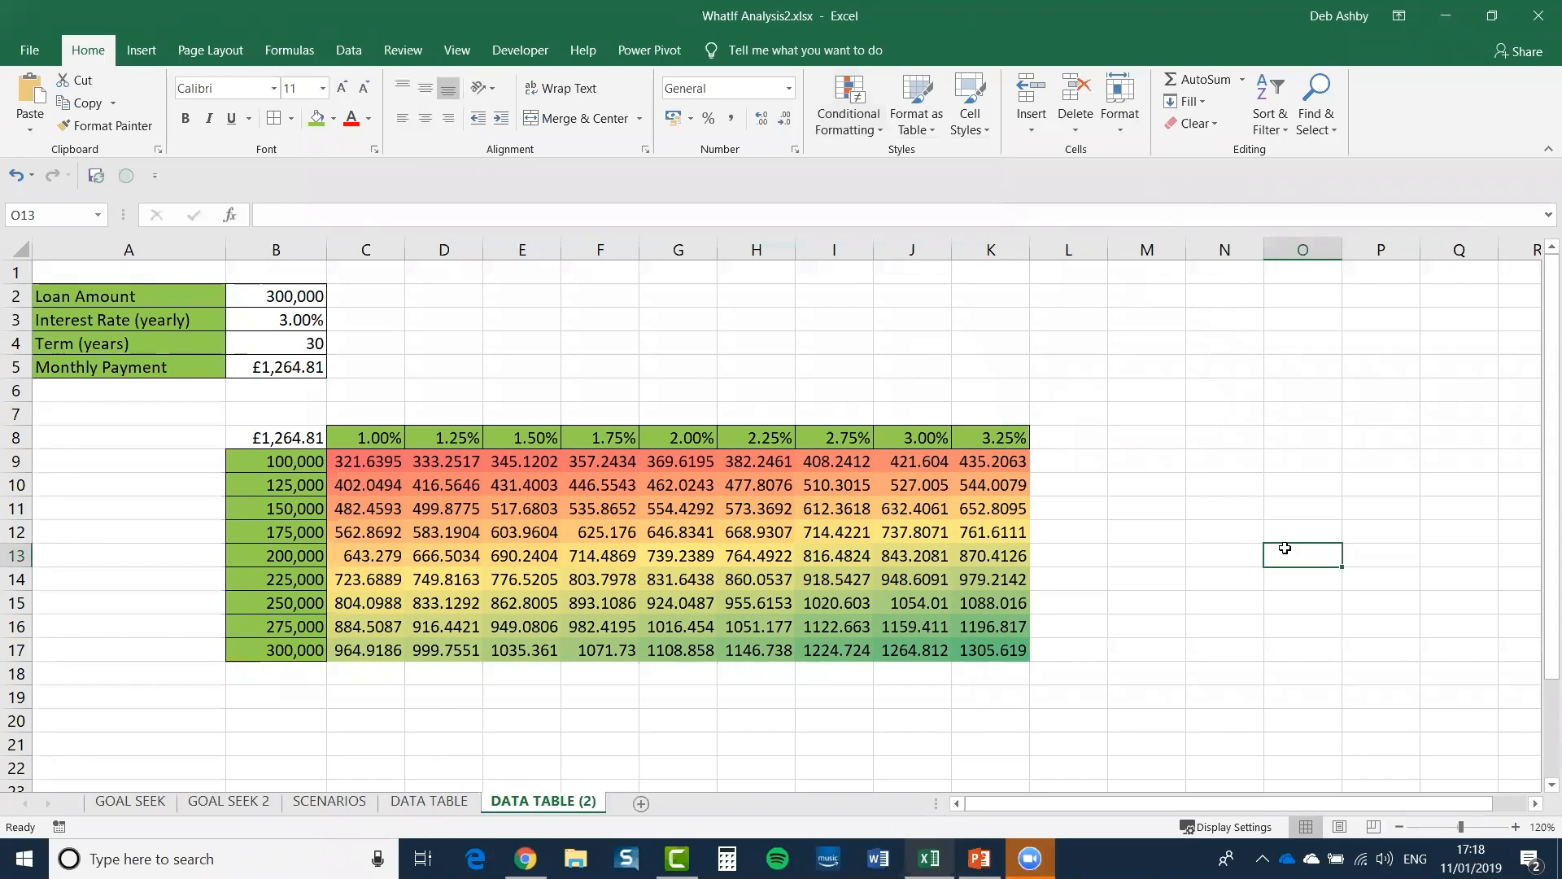
pyautogui.click(129, 802)
pyautogui.scroll(3, 575, 541)
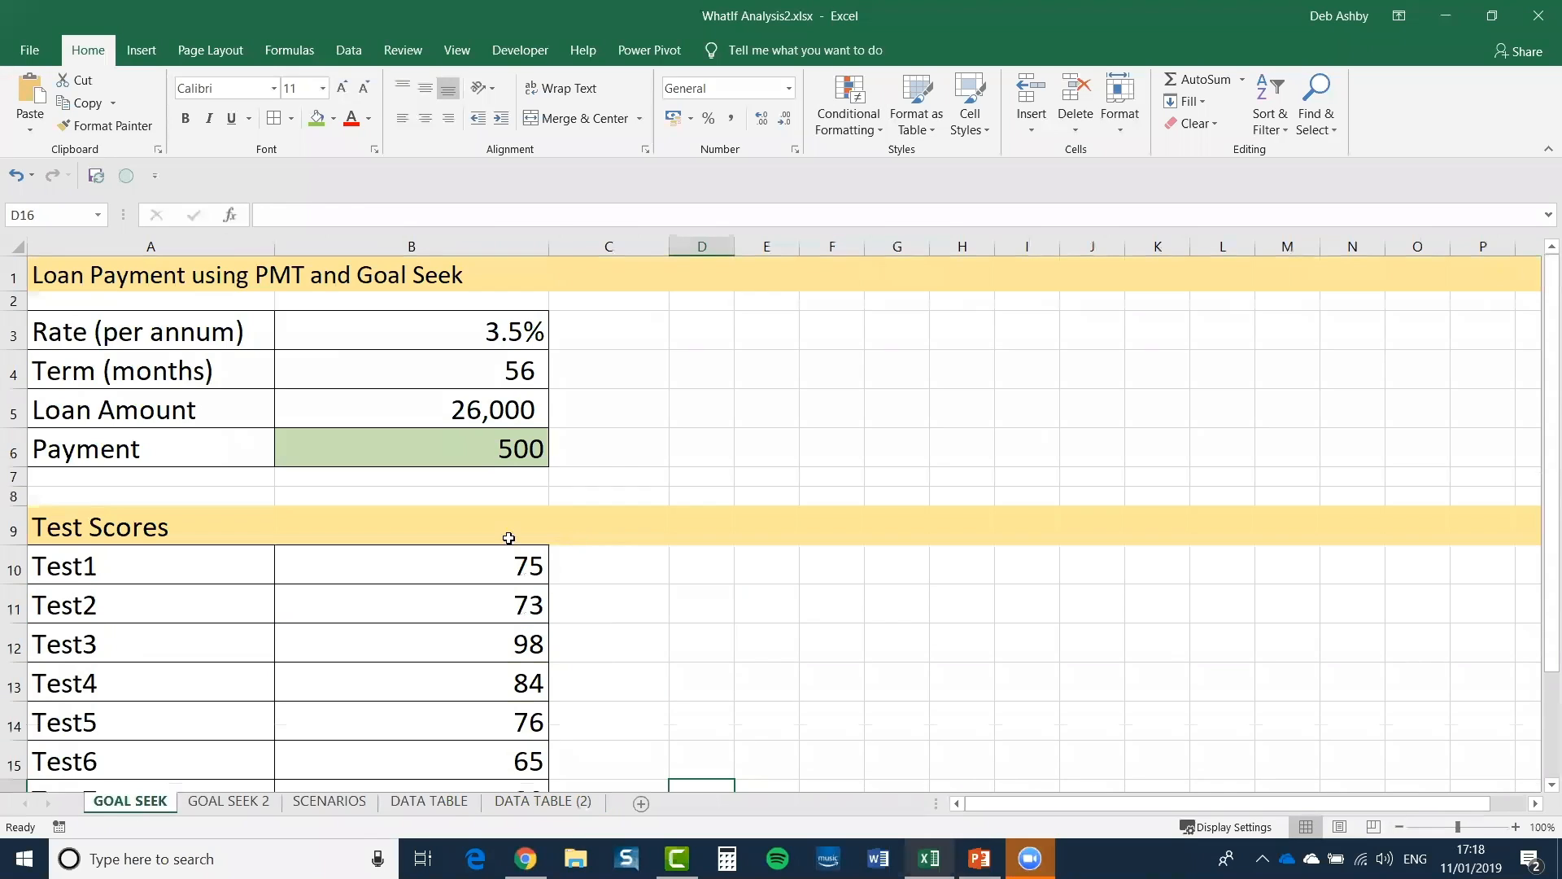
# Step: Review the payment formula, loan amount and term on GOAL SEEK, and look over the SCENARIOS, DATA TABLE and DATA TABLE (2) sheets
pyautogui.click(422, 450)
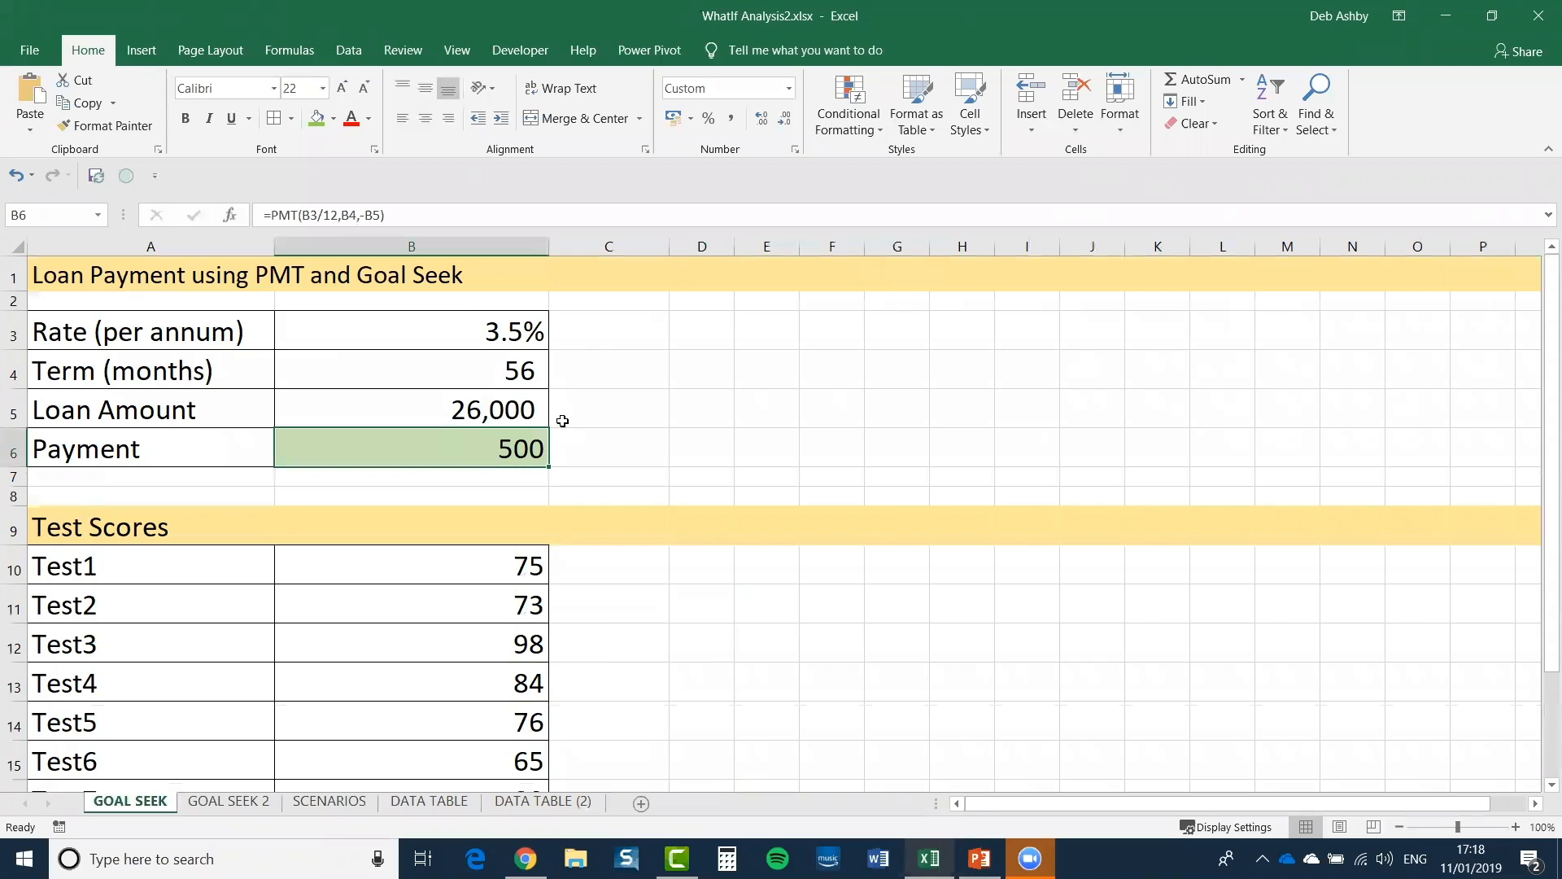
pyautogui.click(367, 419)
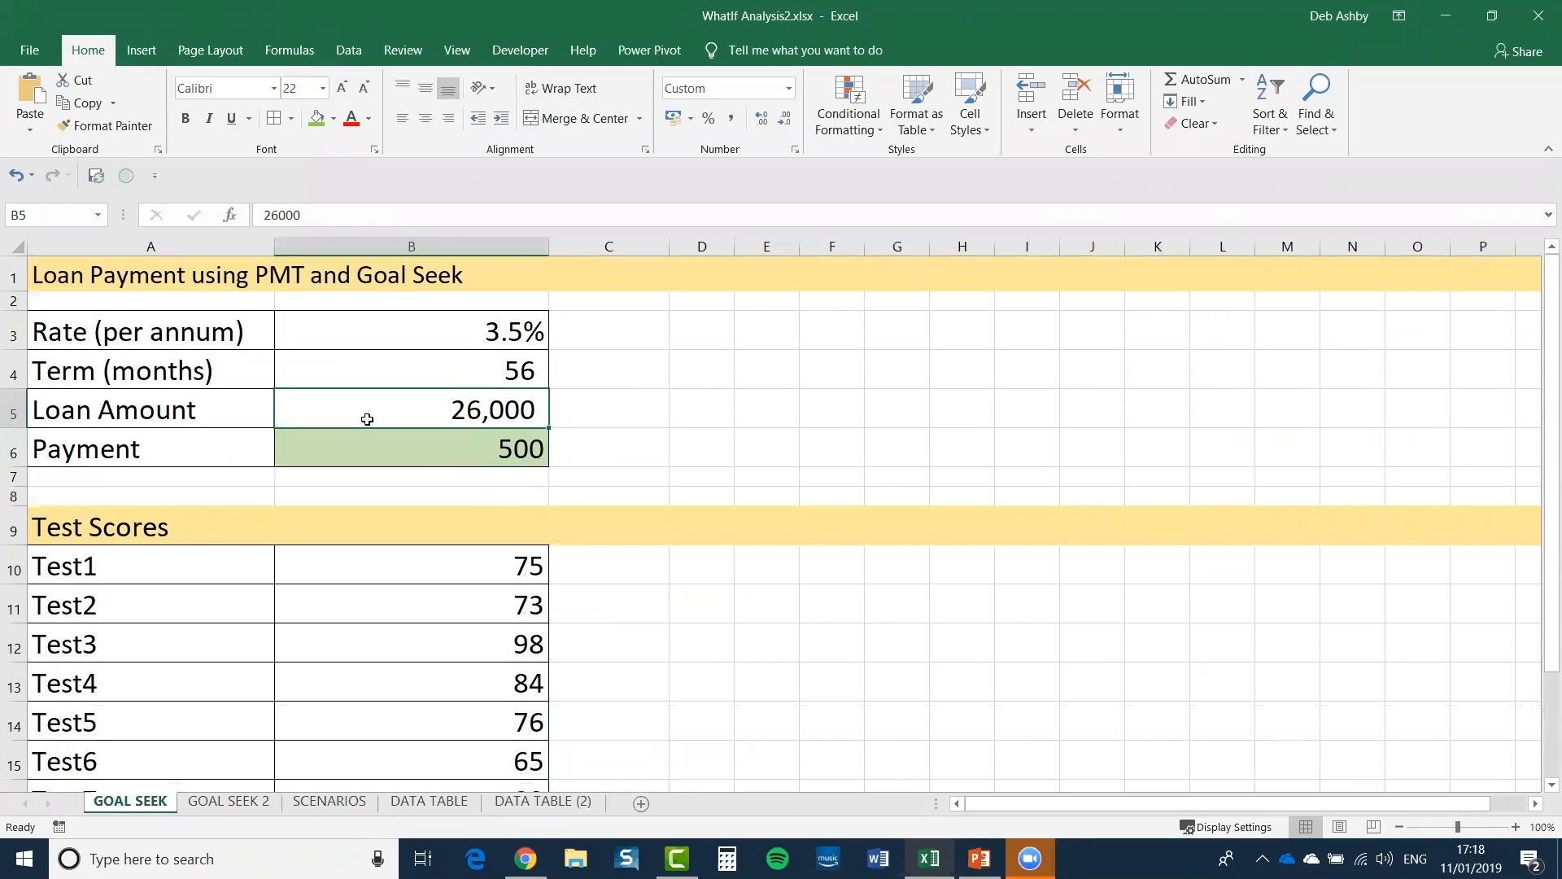
pyautogui.click(411, 374)
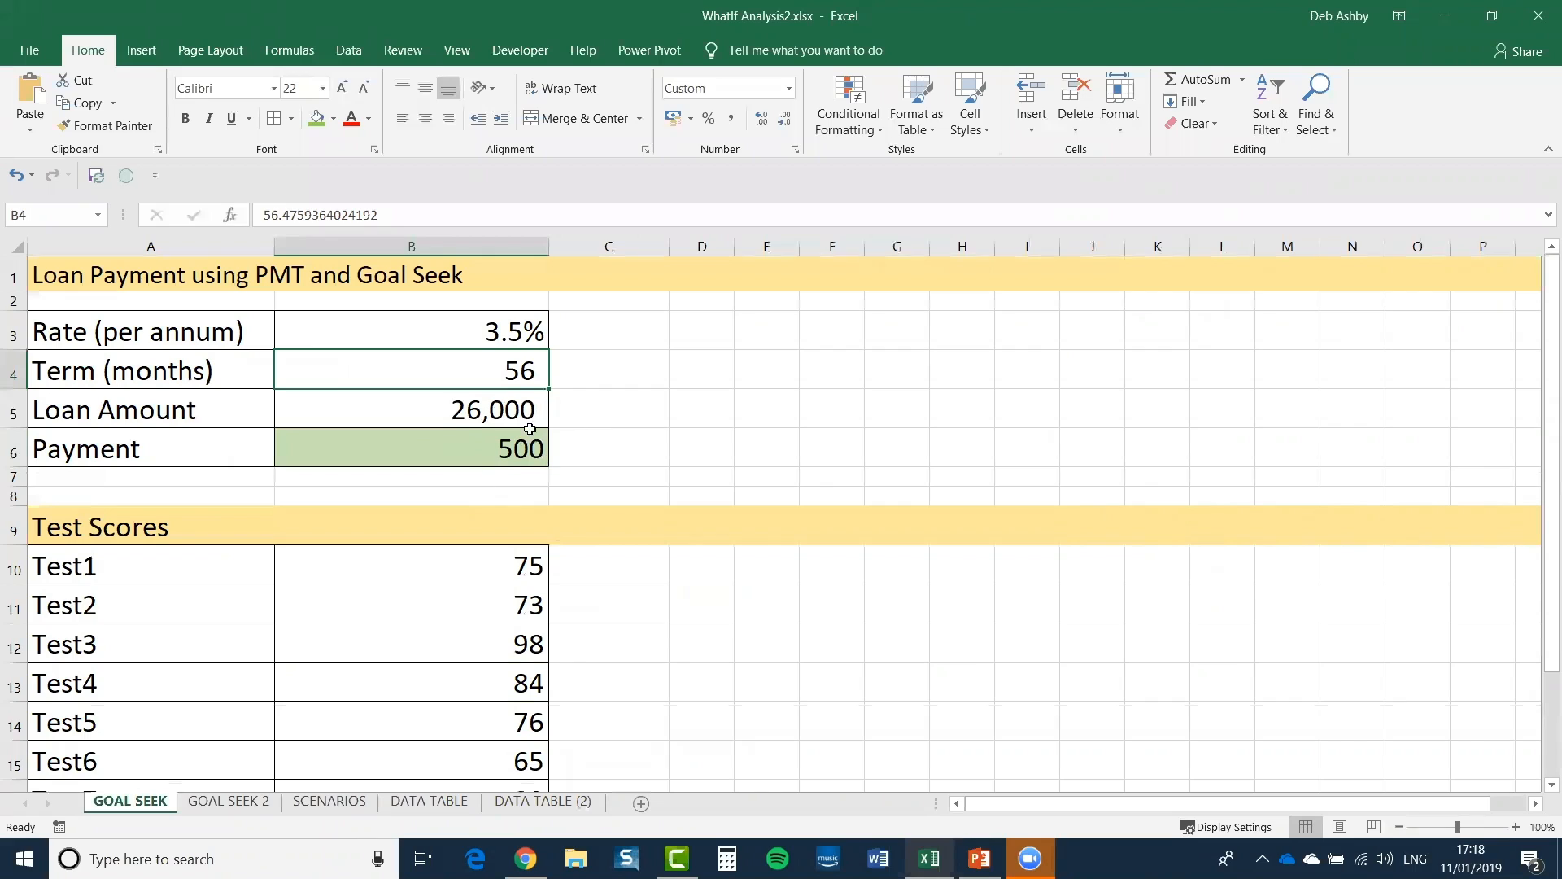
pyautogui.scroll(-1, 708, 422)
pyautogui.click(329, 801)
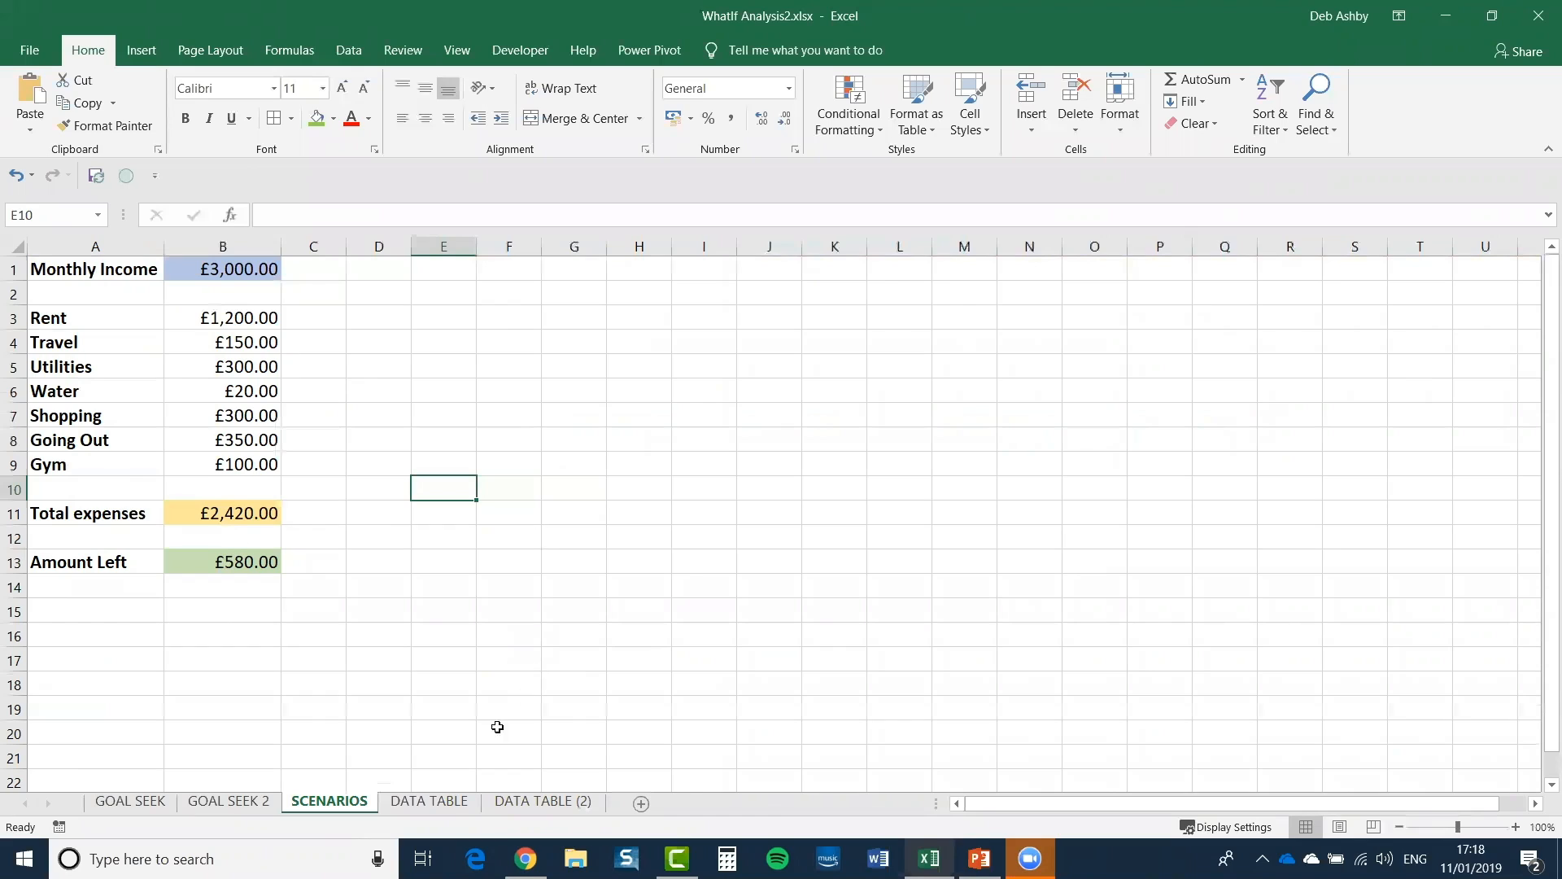
pyautogui.click(449, 803)
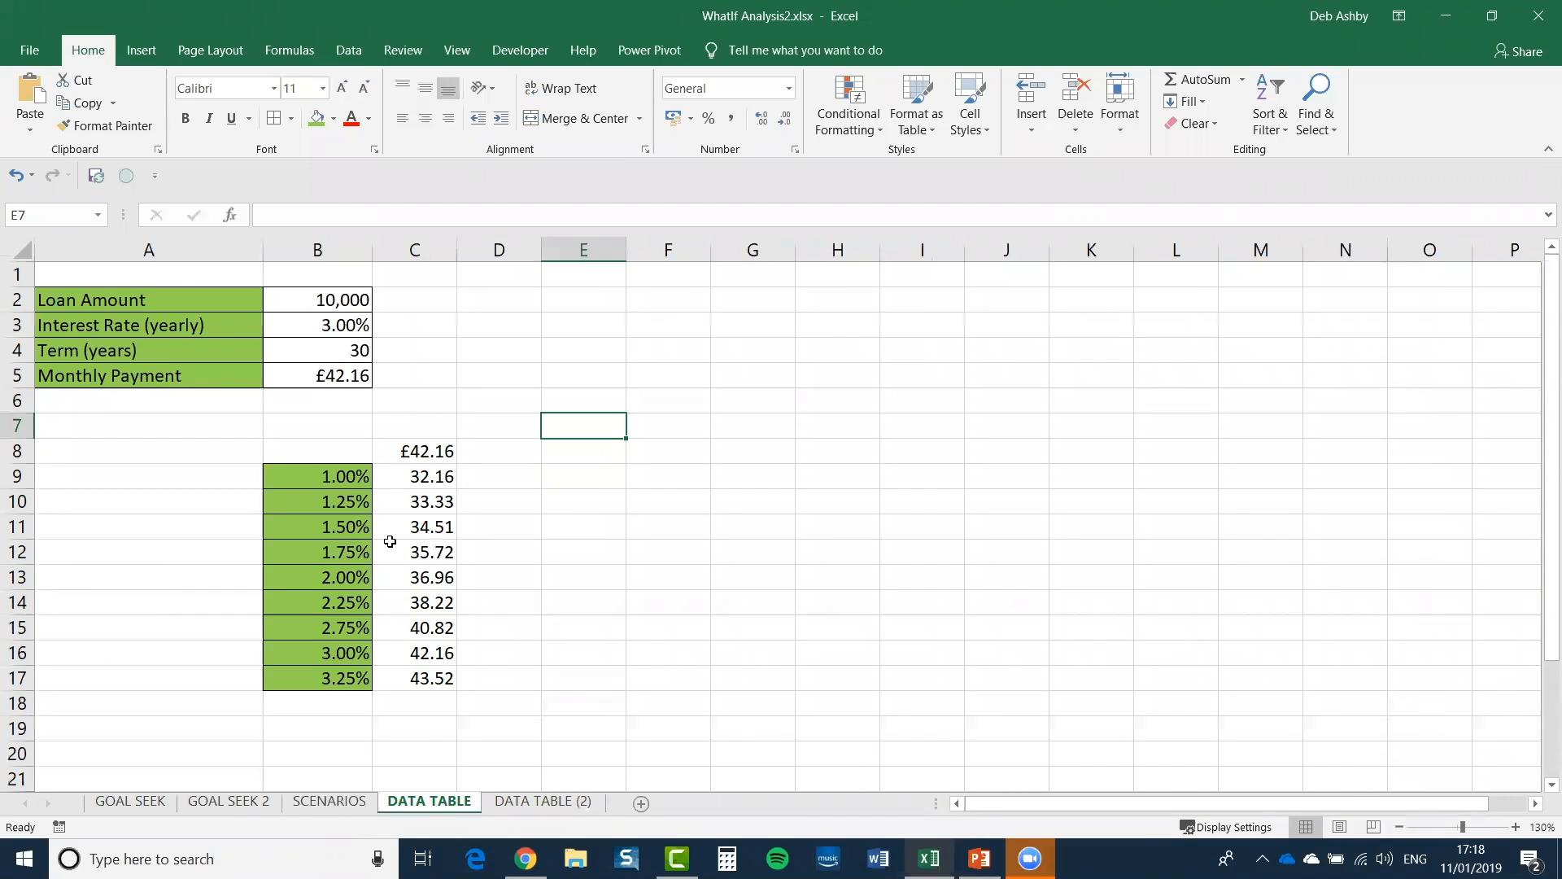
pyautogui.click(543, 804)
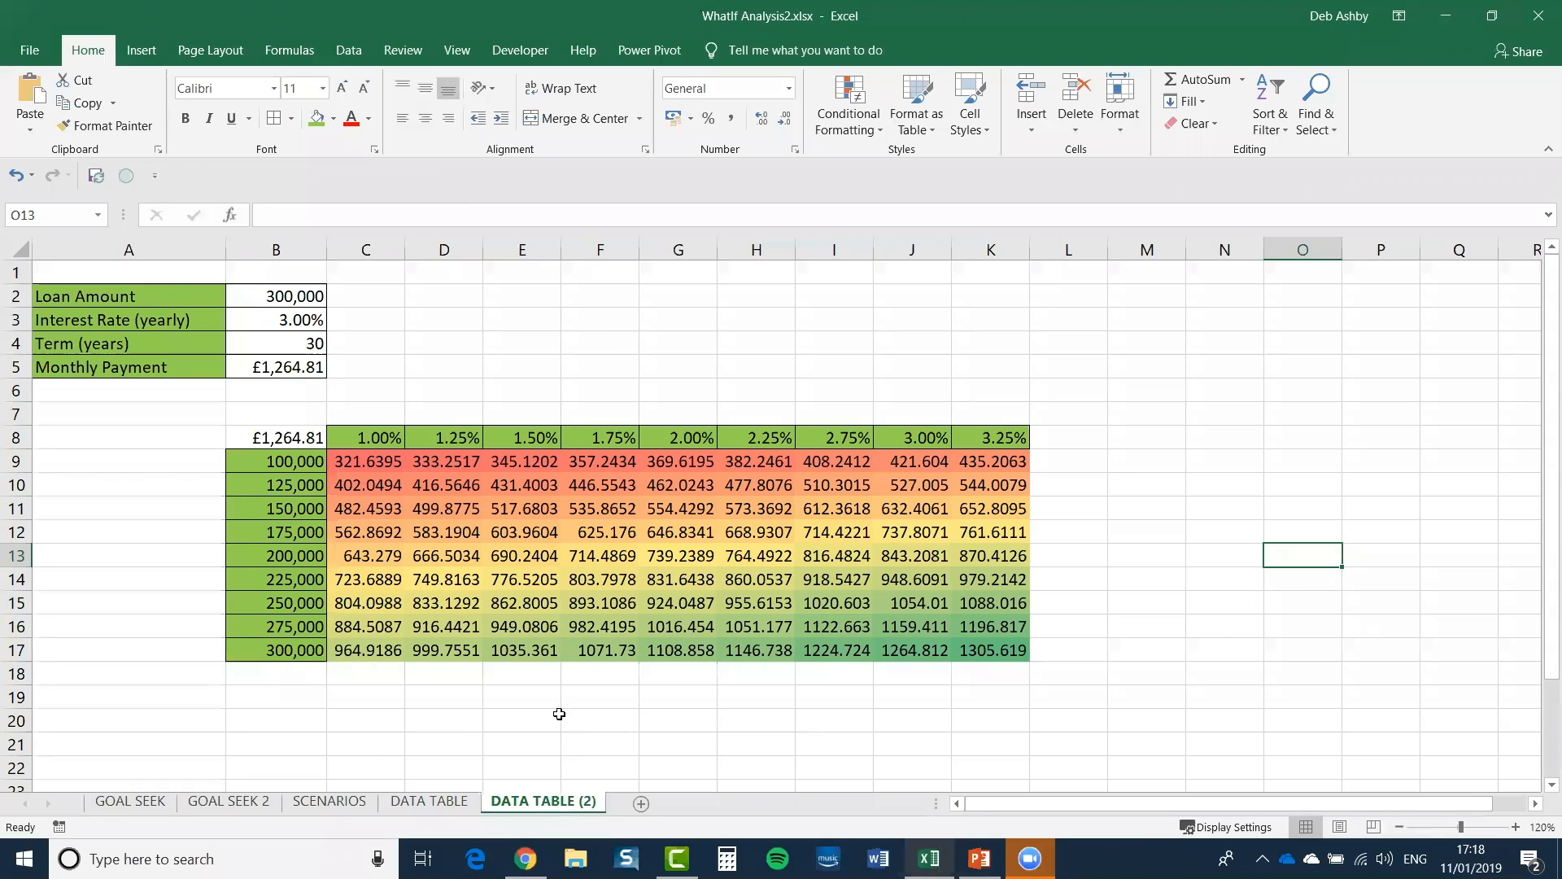
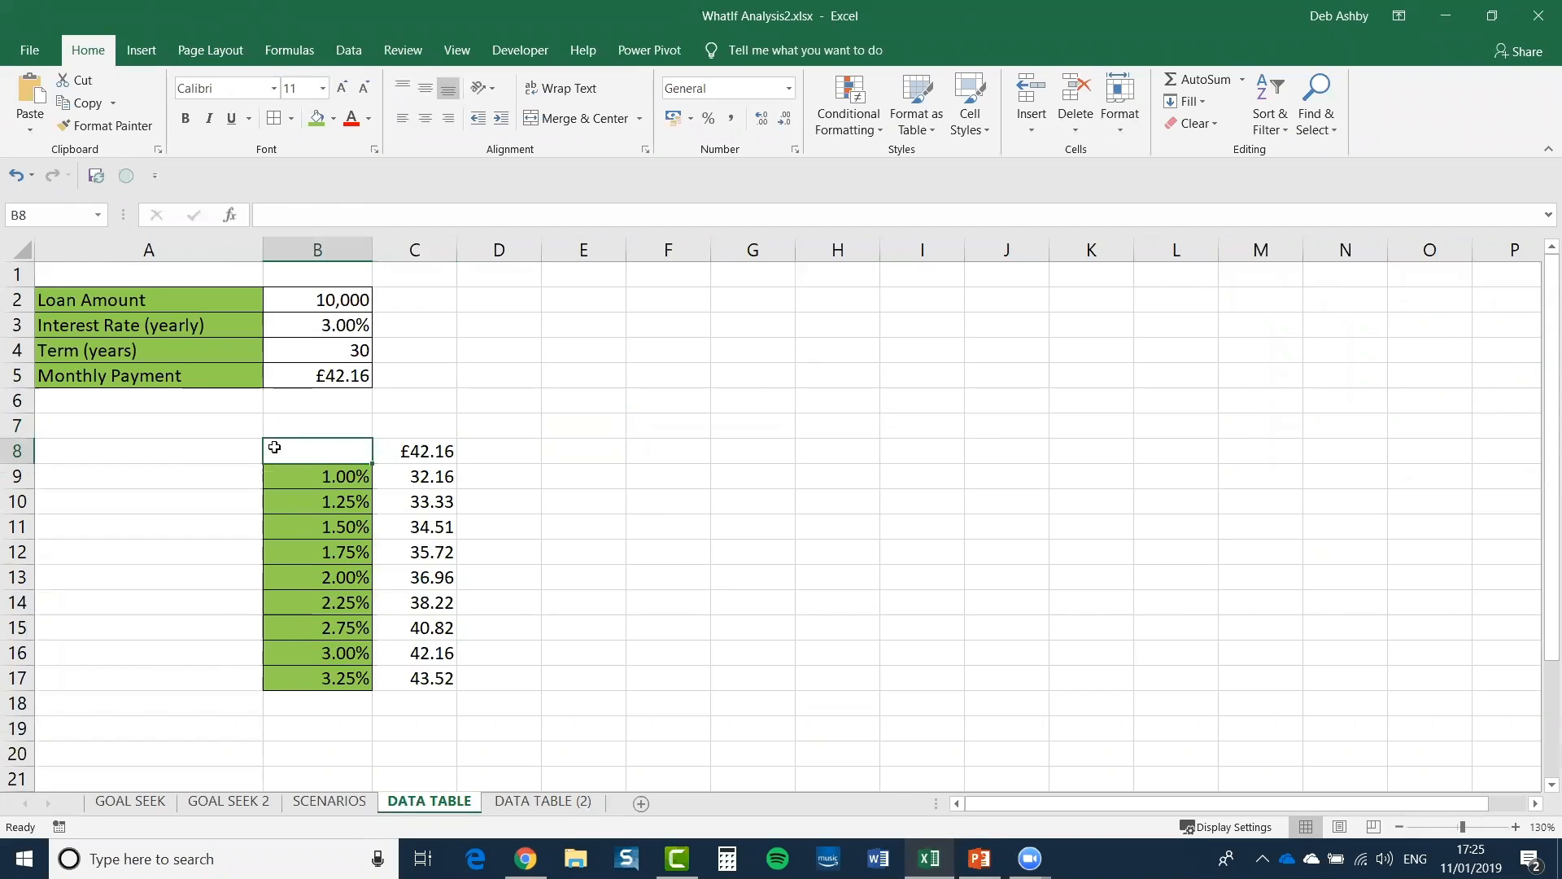
# Step: Examine the formula in C8 and the one-variable table range B8:C17 on the DATA TABLE sheet
pyautogui.click(423, 456)
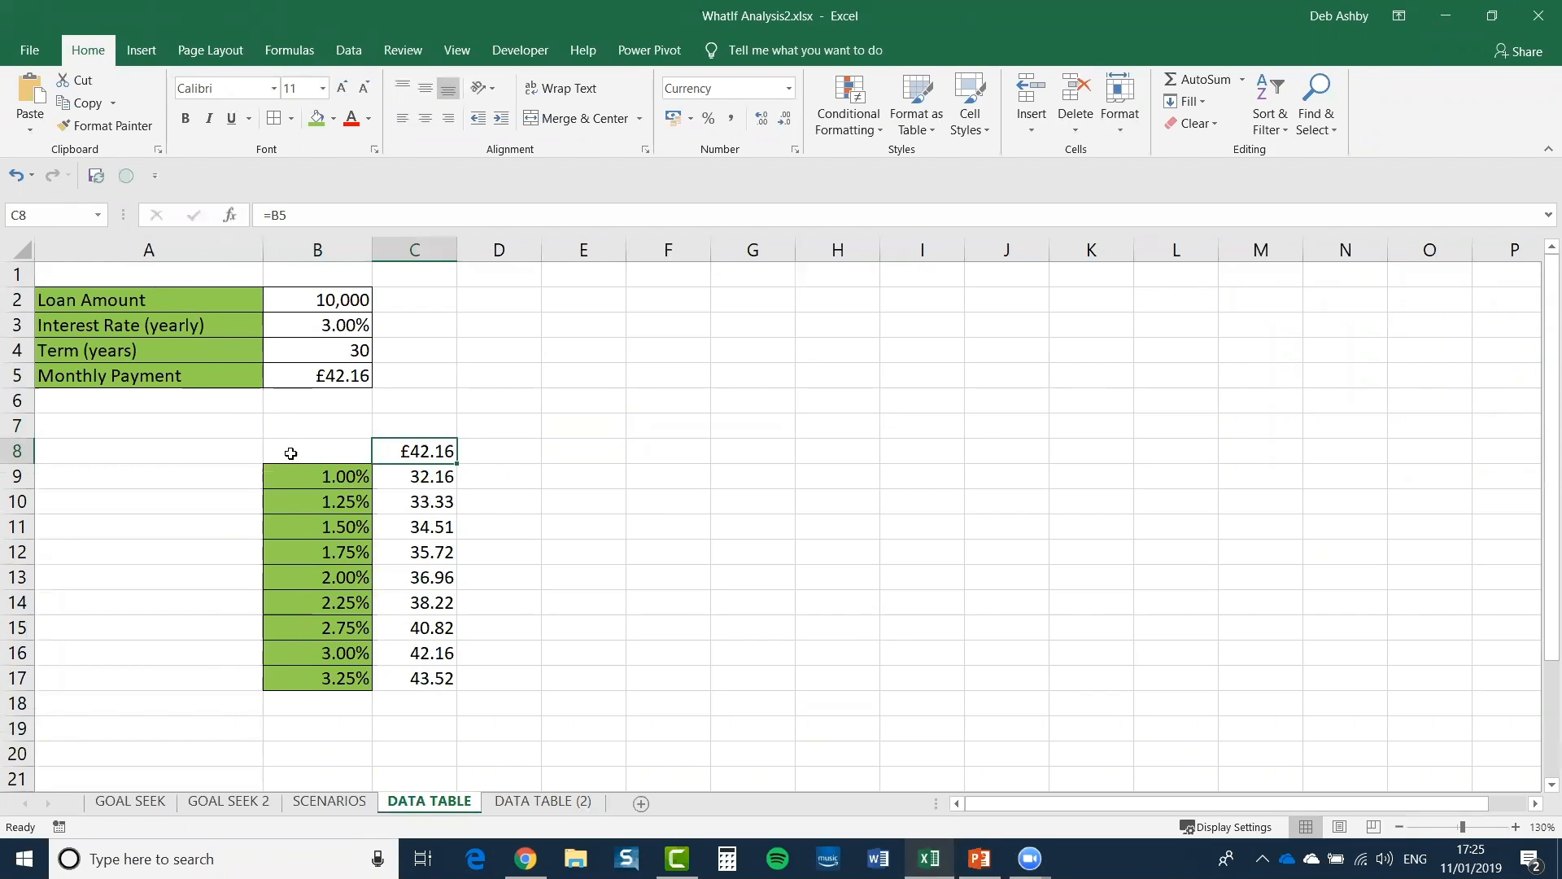
pyautogui.click(357, 447)
pyautogui.moveTo(358, 447); pyautogui.dragTo(427, 678)
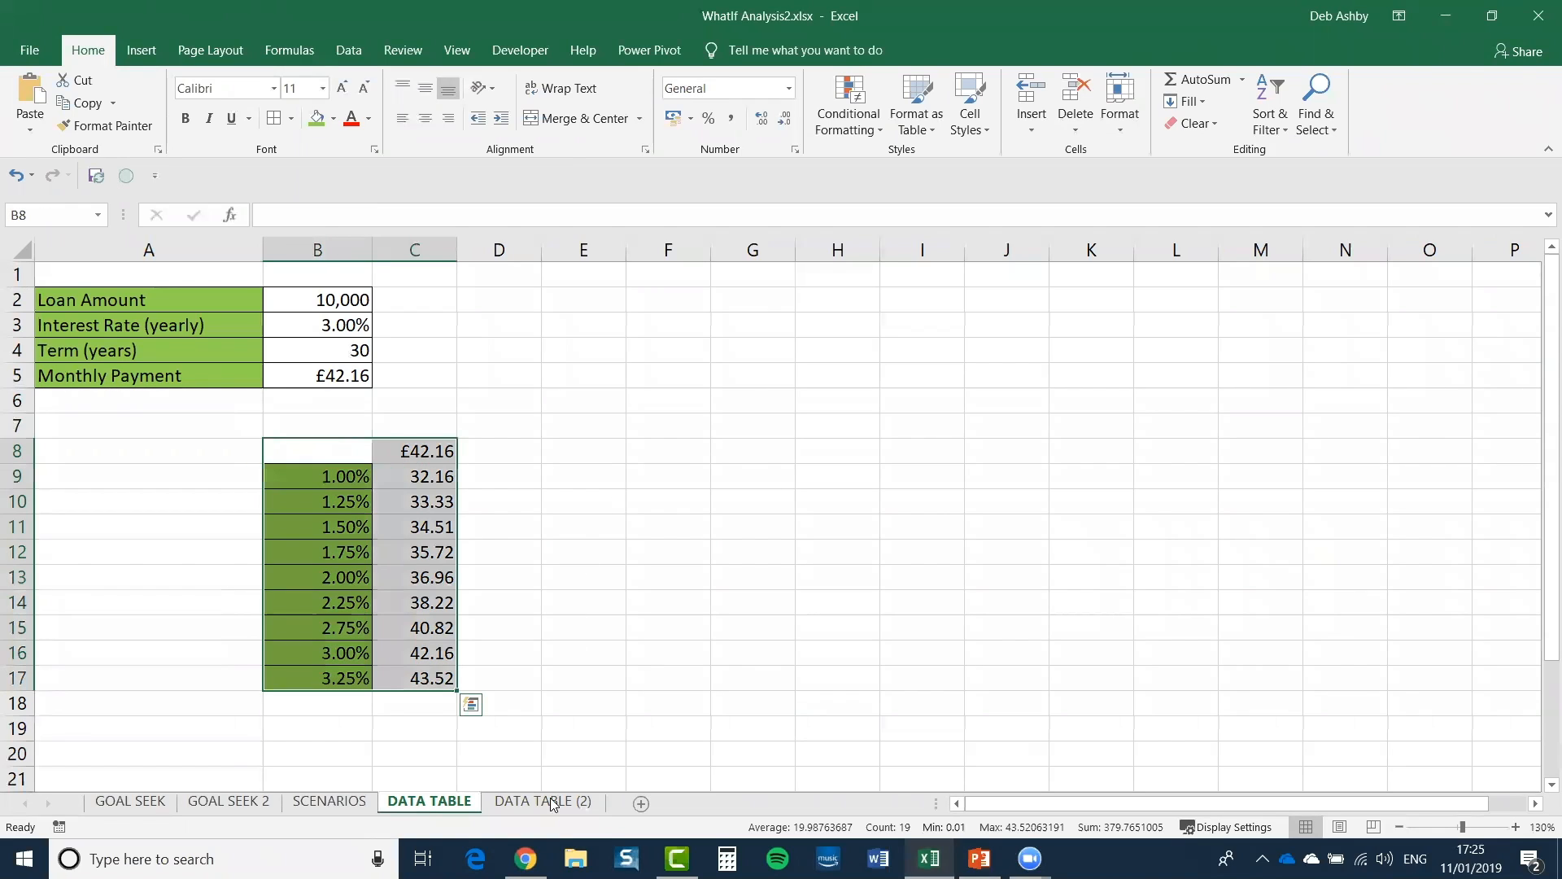
pyautogui.click(538, 481)
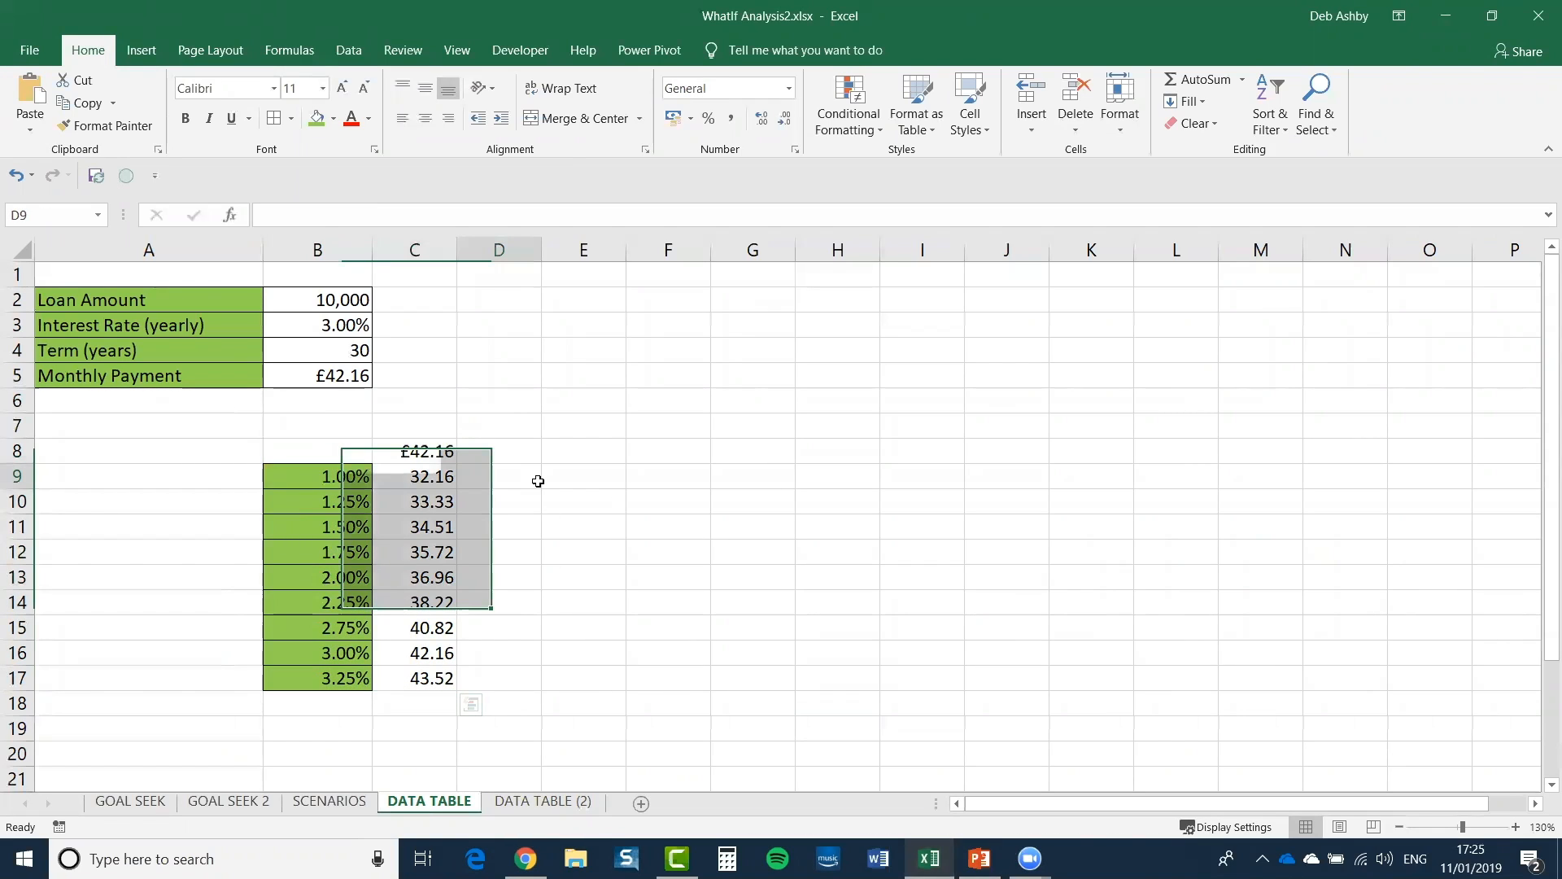
# Step: Try to copy the payment reference from C8 into B8 of the one-variable data table
pyautogui.click(416, 453)
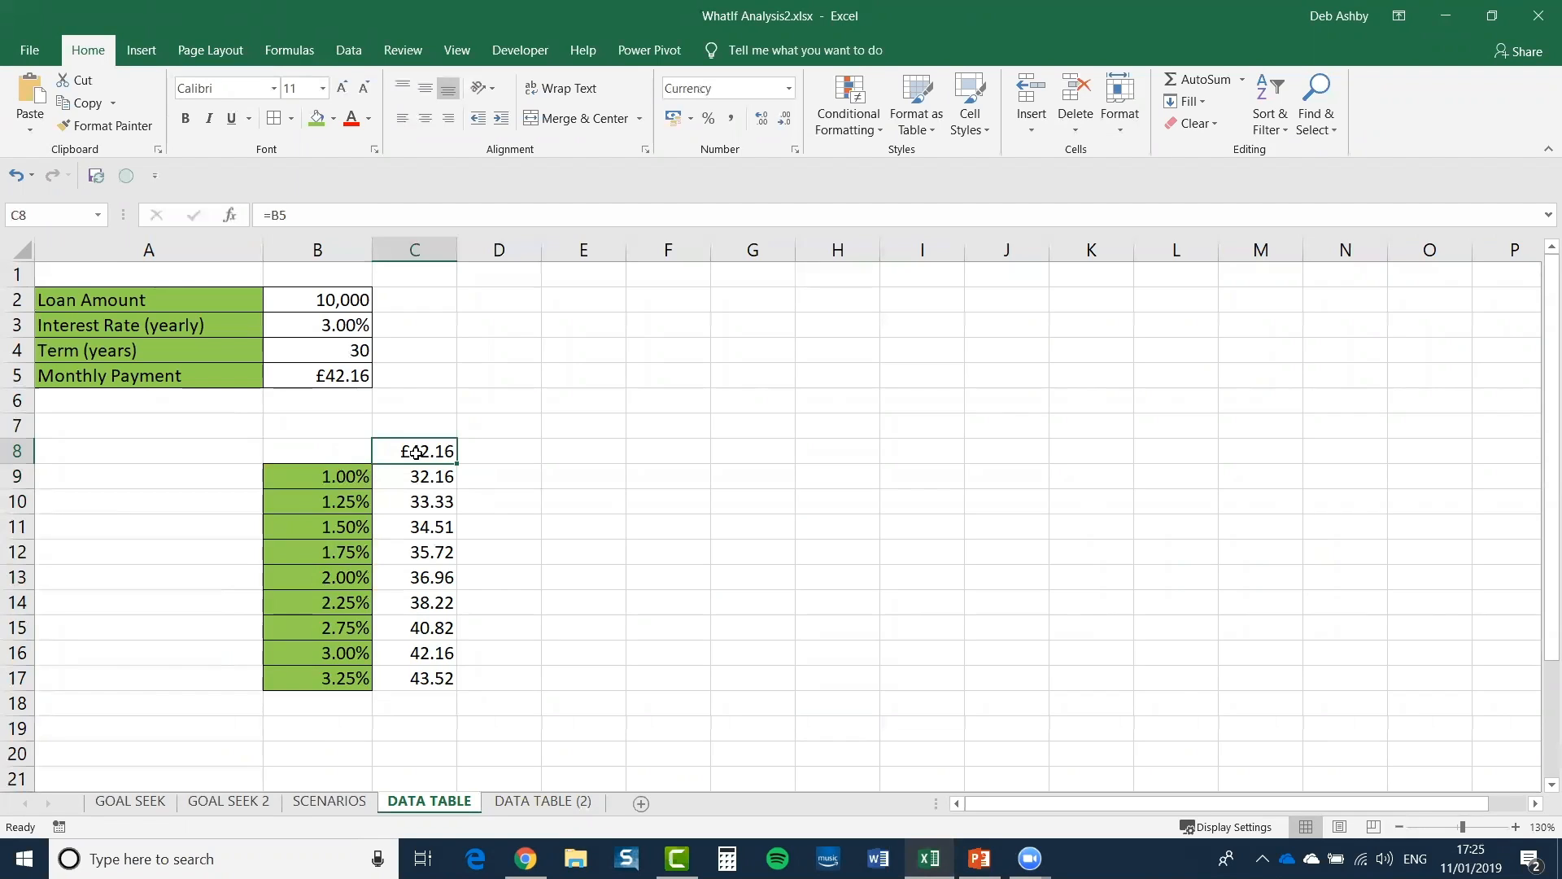
pyautogui.hotkey('ctrl', 'c')
pyautogui.click(313, 453)
pyautogui.hotkey('ctrl', 'v')
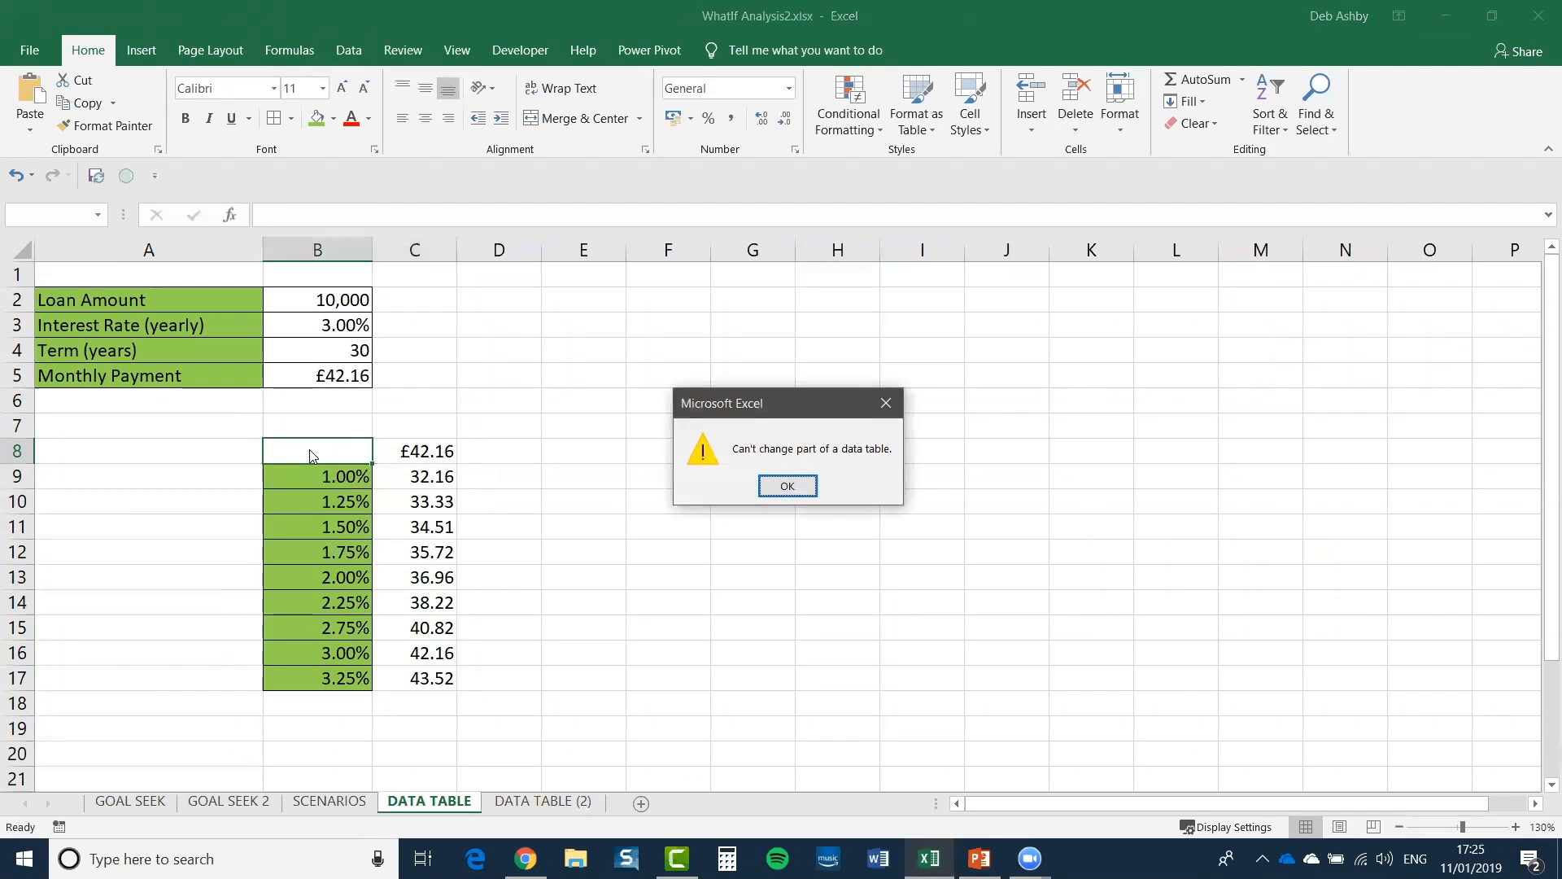
pyautogui.click(789, 487)
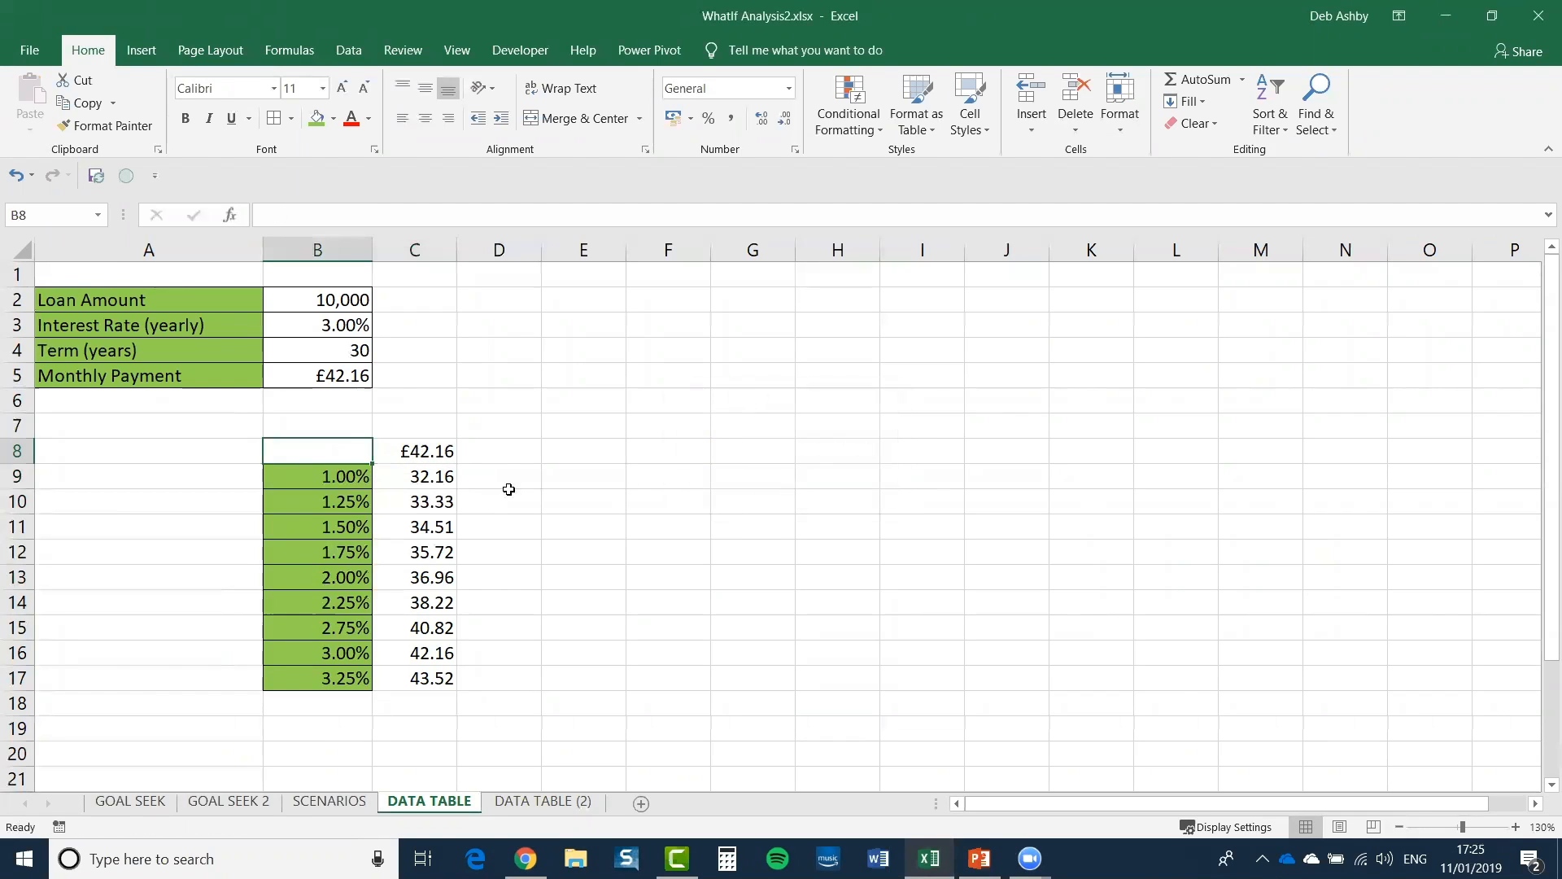
# Step: Clear the payment reference in C8 and enter =B5 in B8, above the interest rates
pyautogui.click(439, 453)
pyautogui.press('Delete')
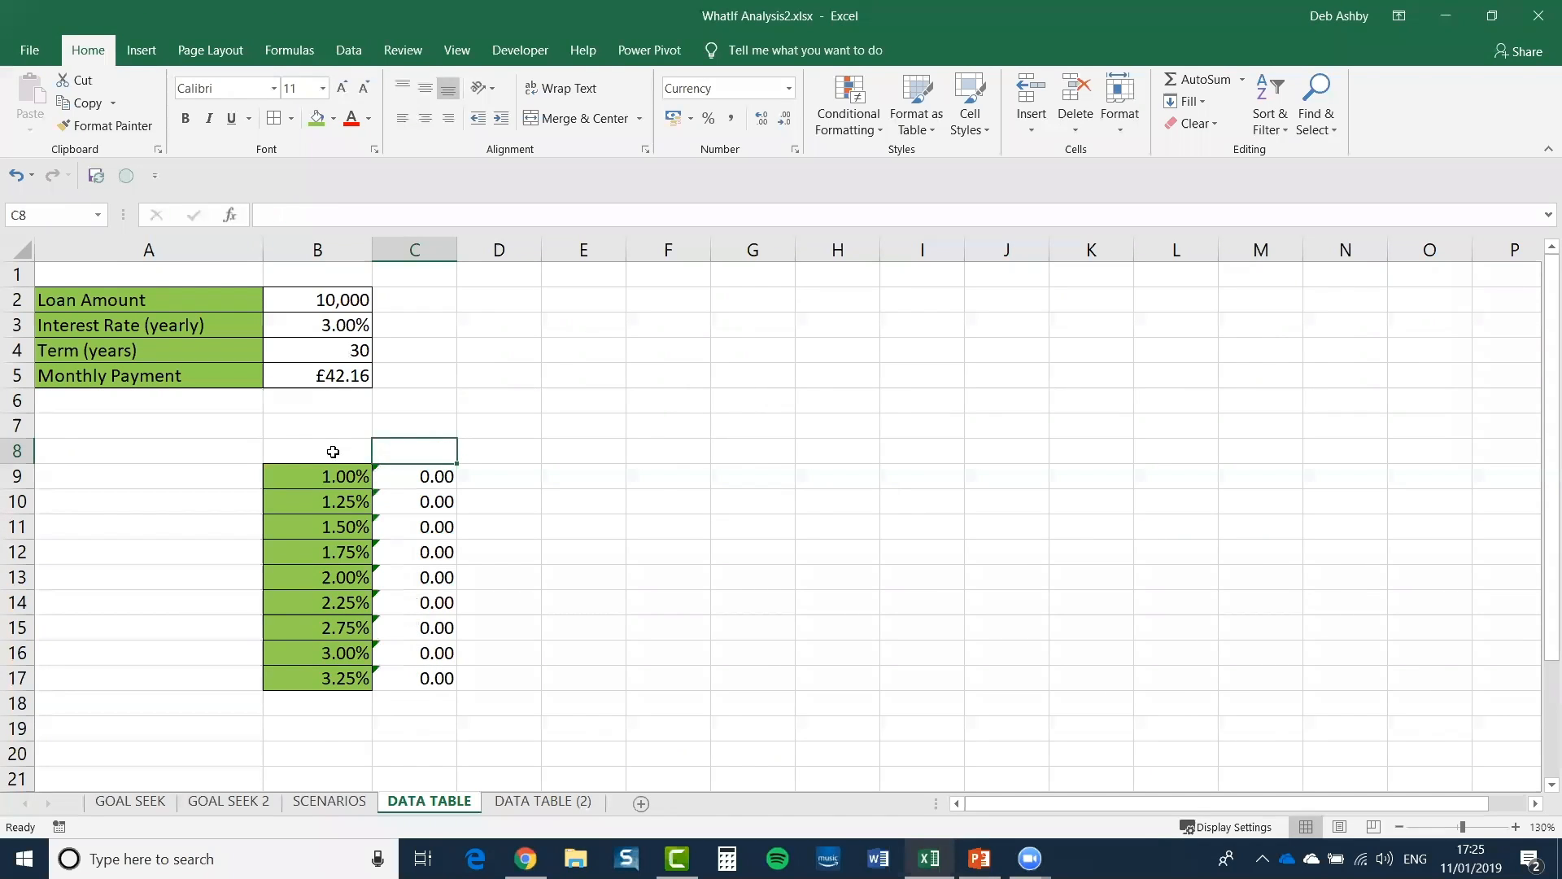
pyautogui.click(326, 448)
pyautogui.write('=')
pyautogui.click(312, 377)
pyautogui.press('Return')
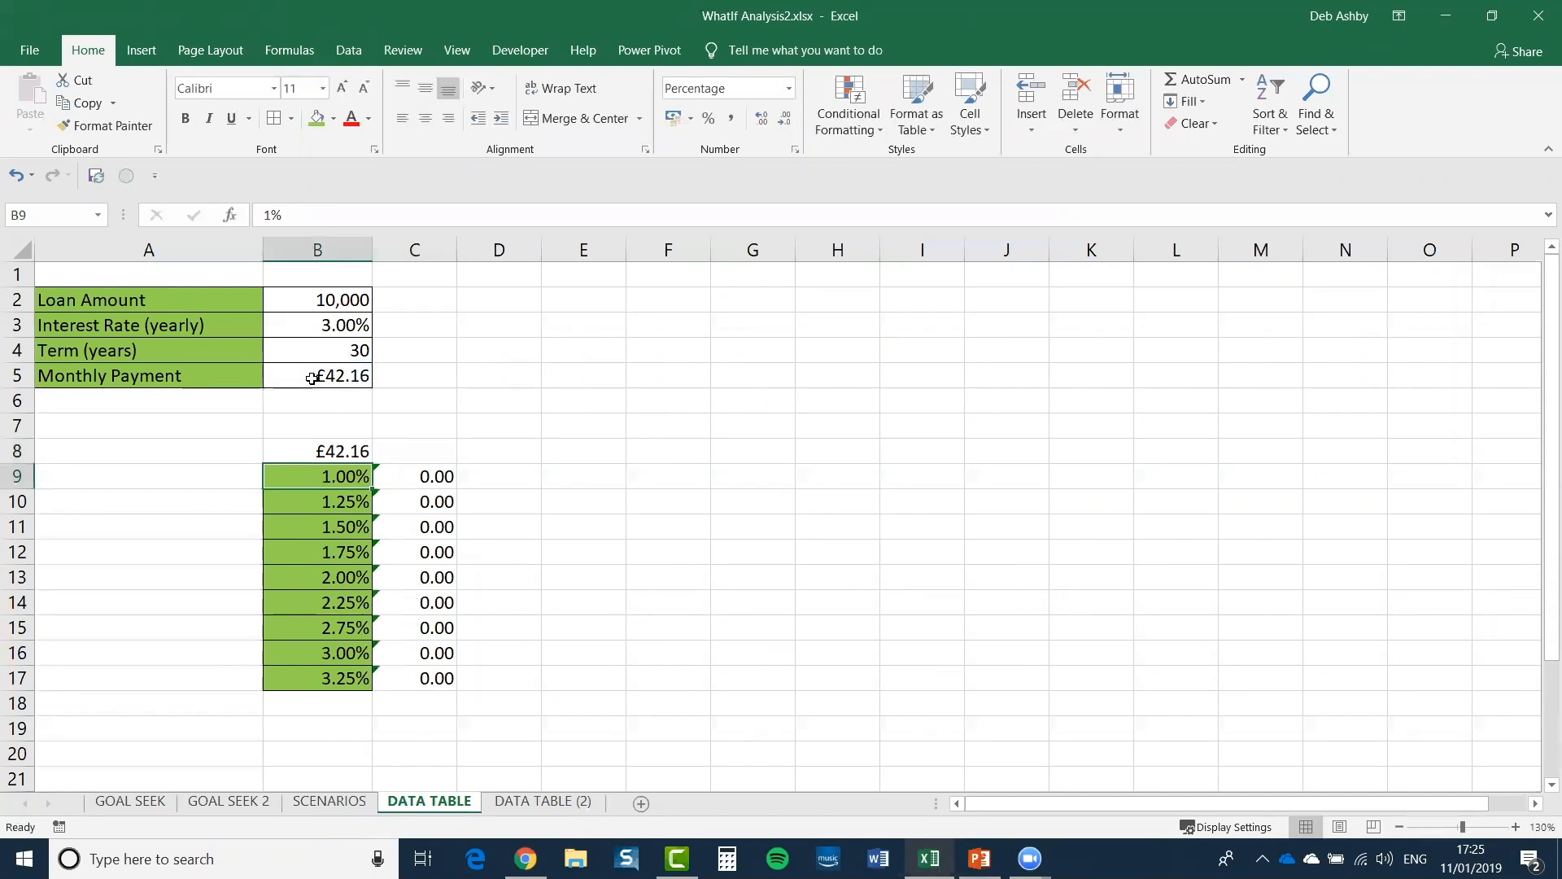
pyautogui.click(572, 526)
# Step: Clear B8 and enter =B5 in C8 to link the one-variable data table to the Monthly Payment
pyautogui.moveTo(276, 446); pyautogui.dragTo(330, 456)
pyautogui.press('Delete')
pyautogui.click(432, 457)
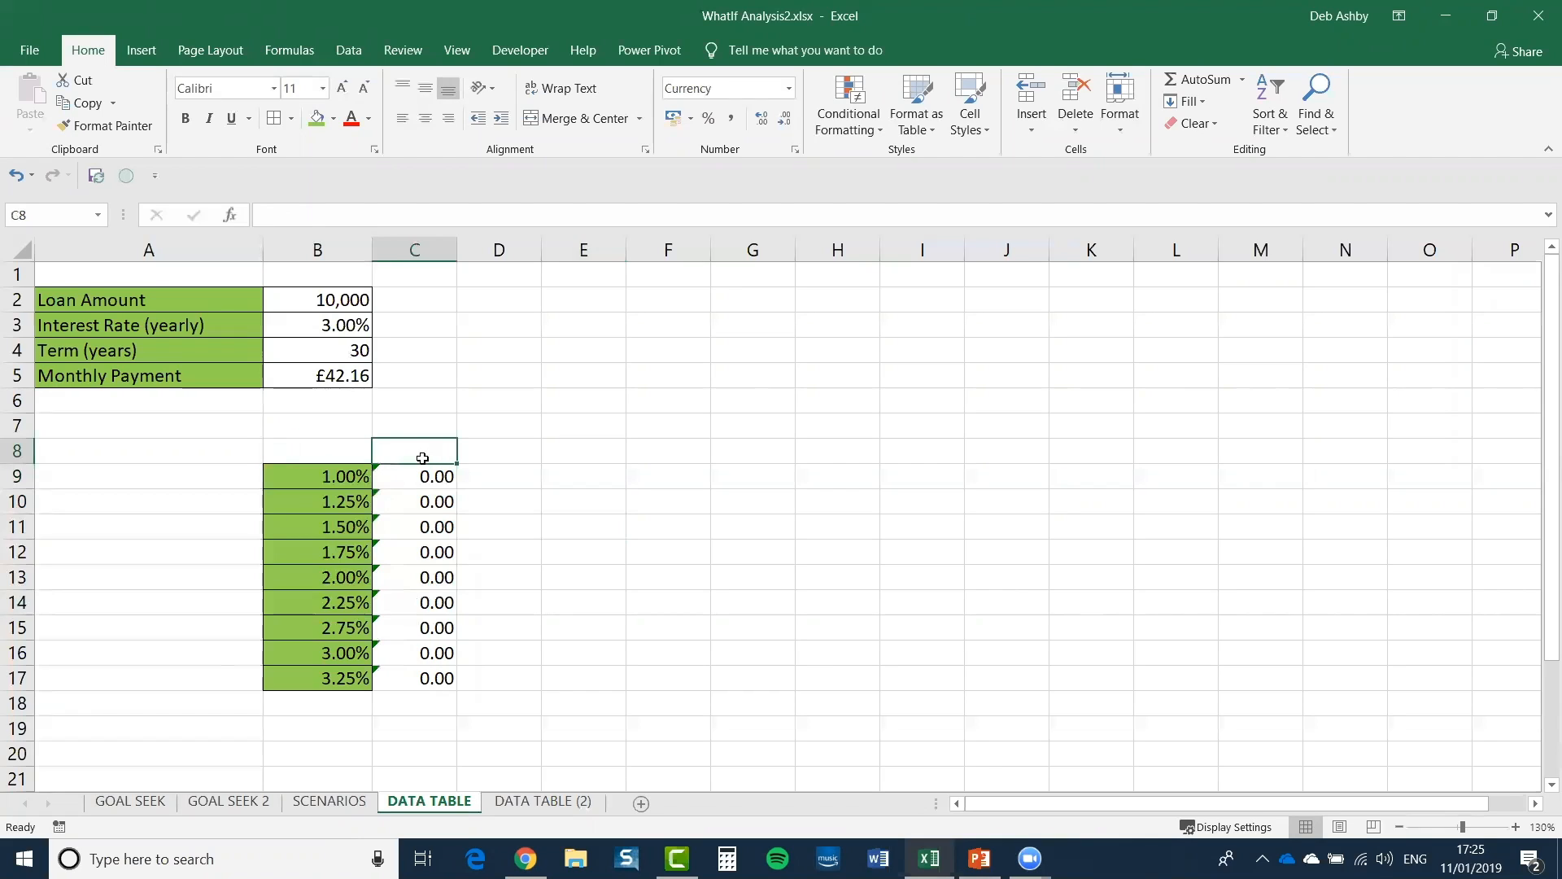
pyautogui.write('=')
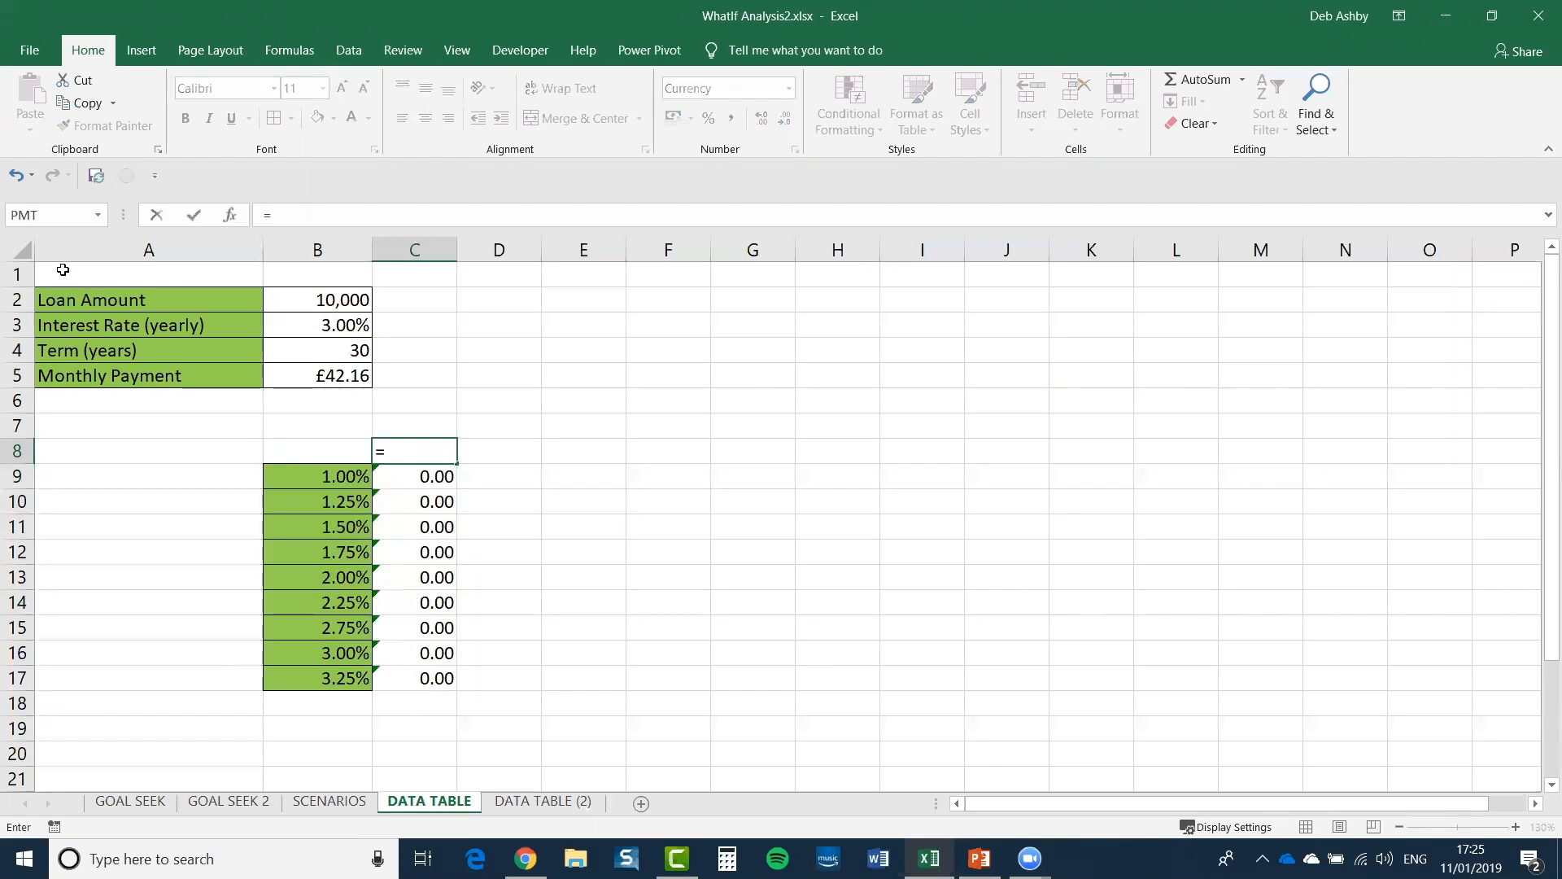
pyautogui.click(328, 375)
pyautogui.press('Return')
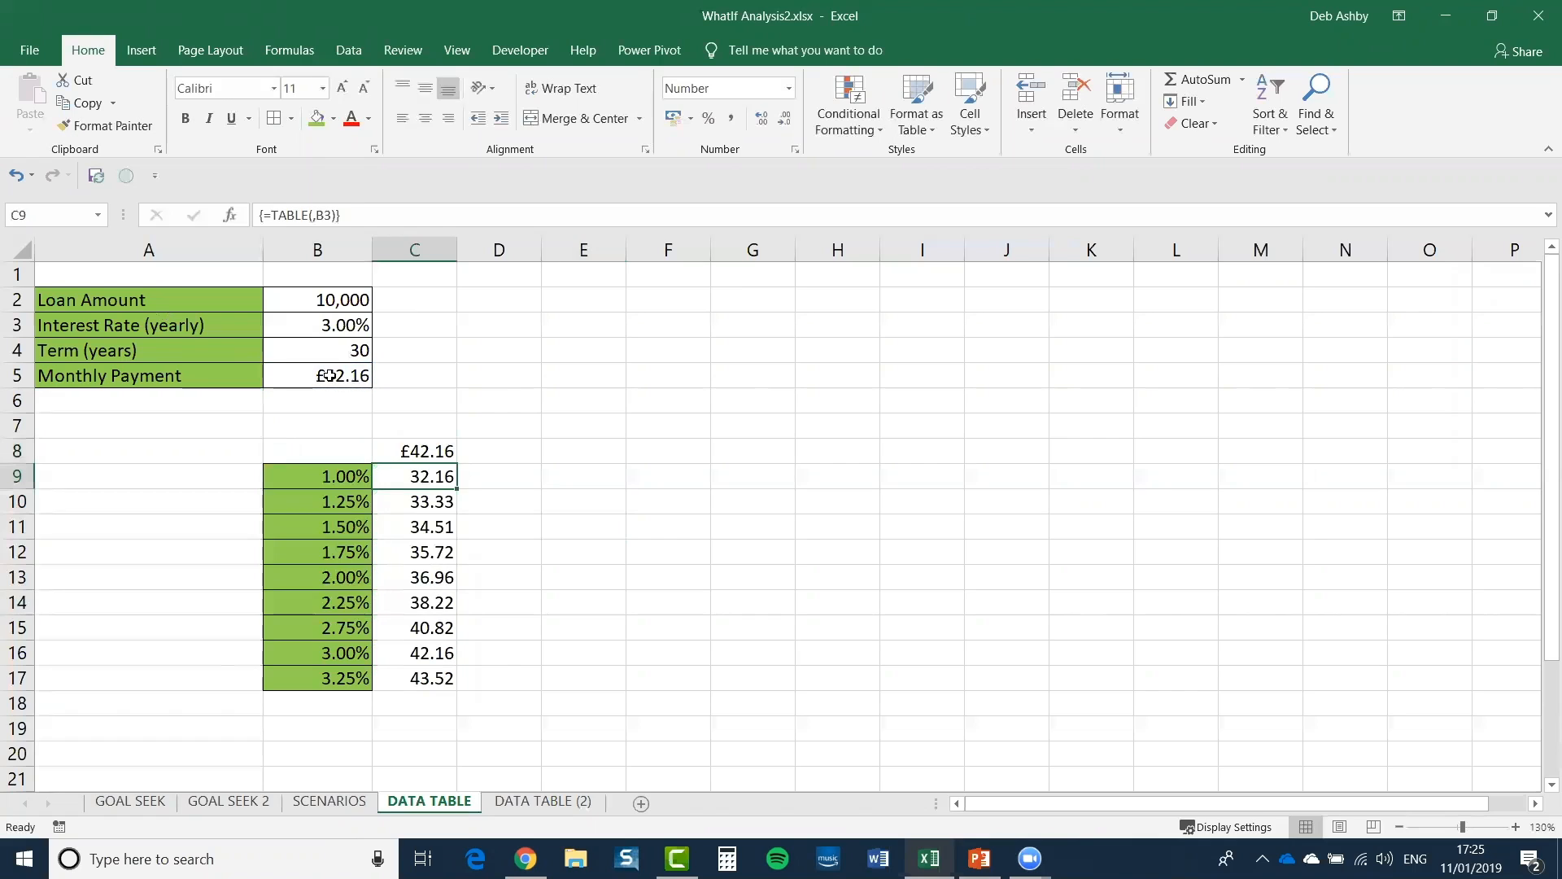
pyautogui.click(614, 476)
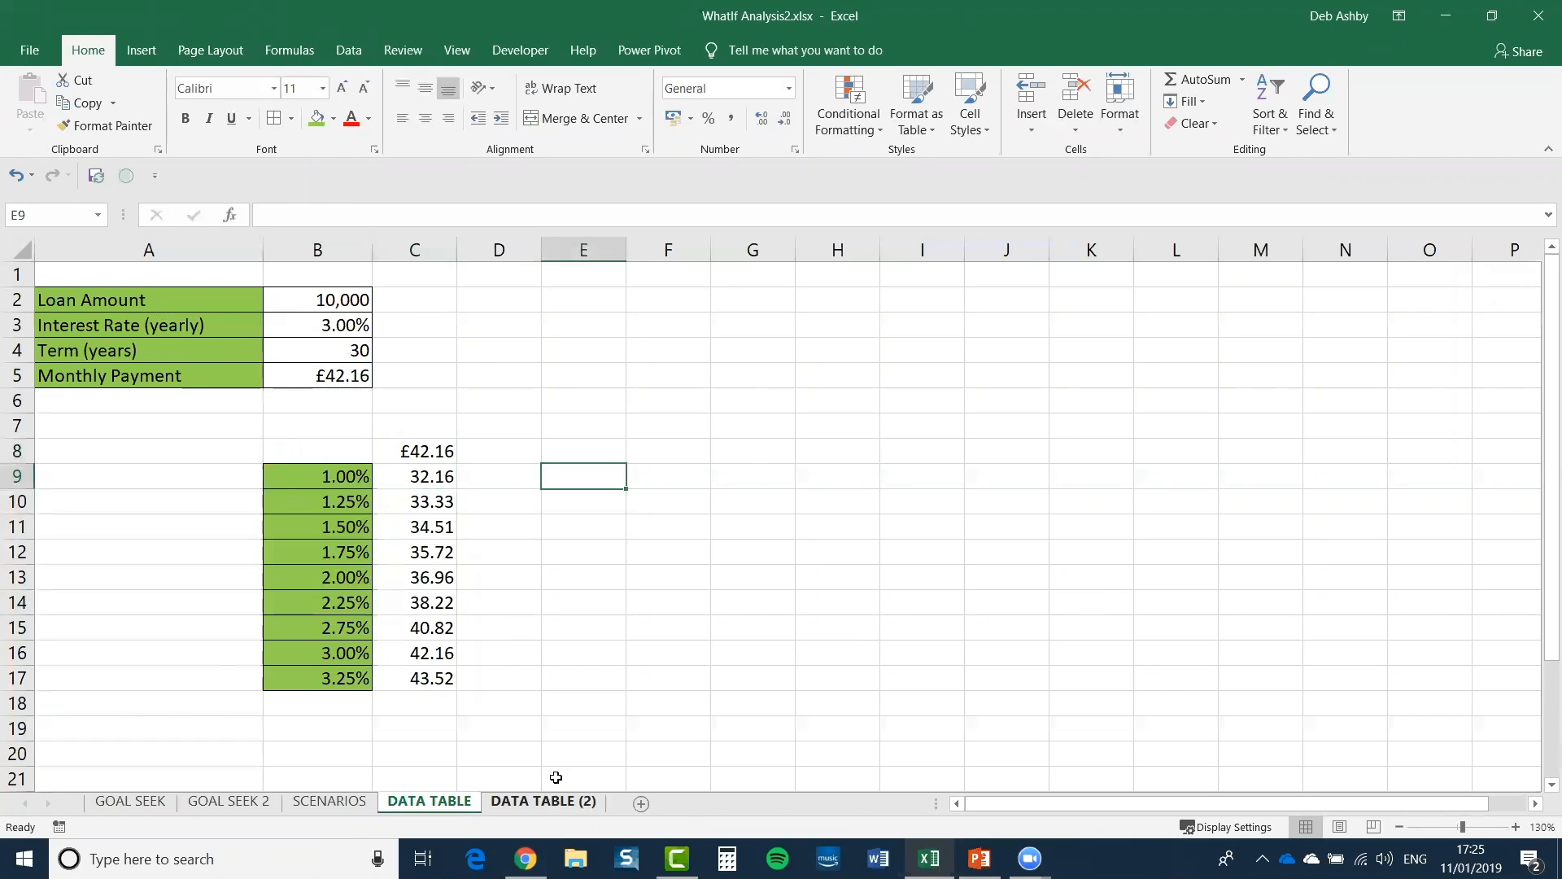
# Step: Switch to the DATA TABLE (2) sheet and examine where the payment reference in B8 sits relative to the loan amounts and rates
pyautogui.click(550, 803)
pyautogui.moveTo(286, 435); pyautogui.dragTo(279, 647)
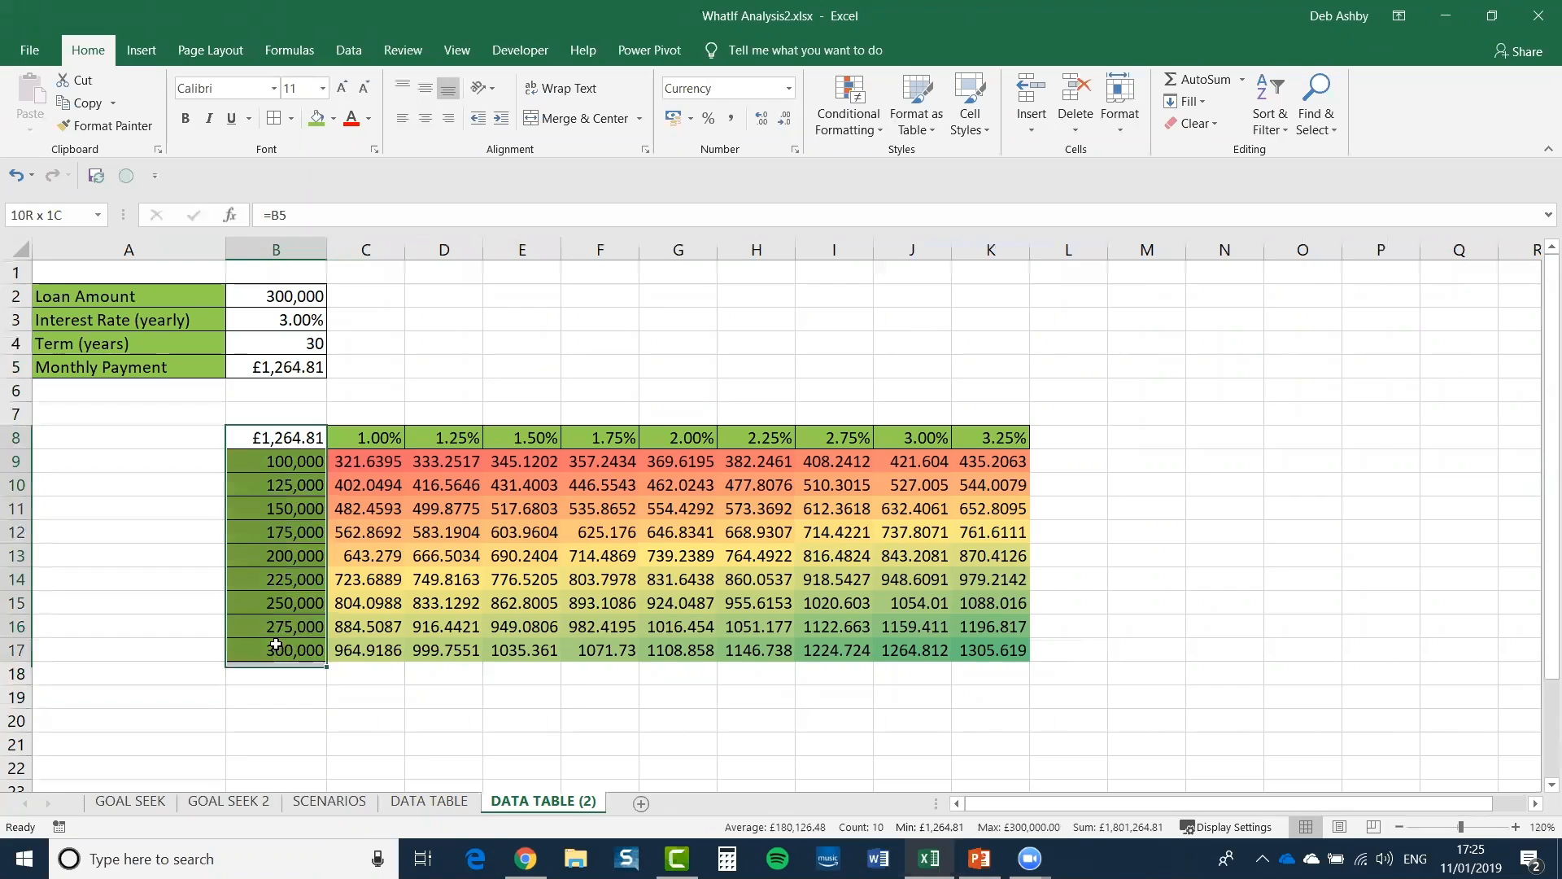
pyautogui.click(422, 406)
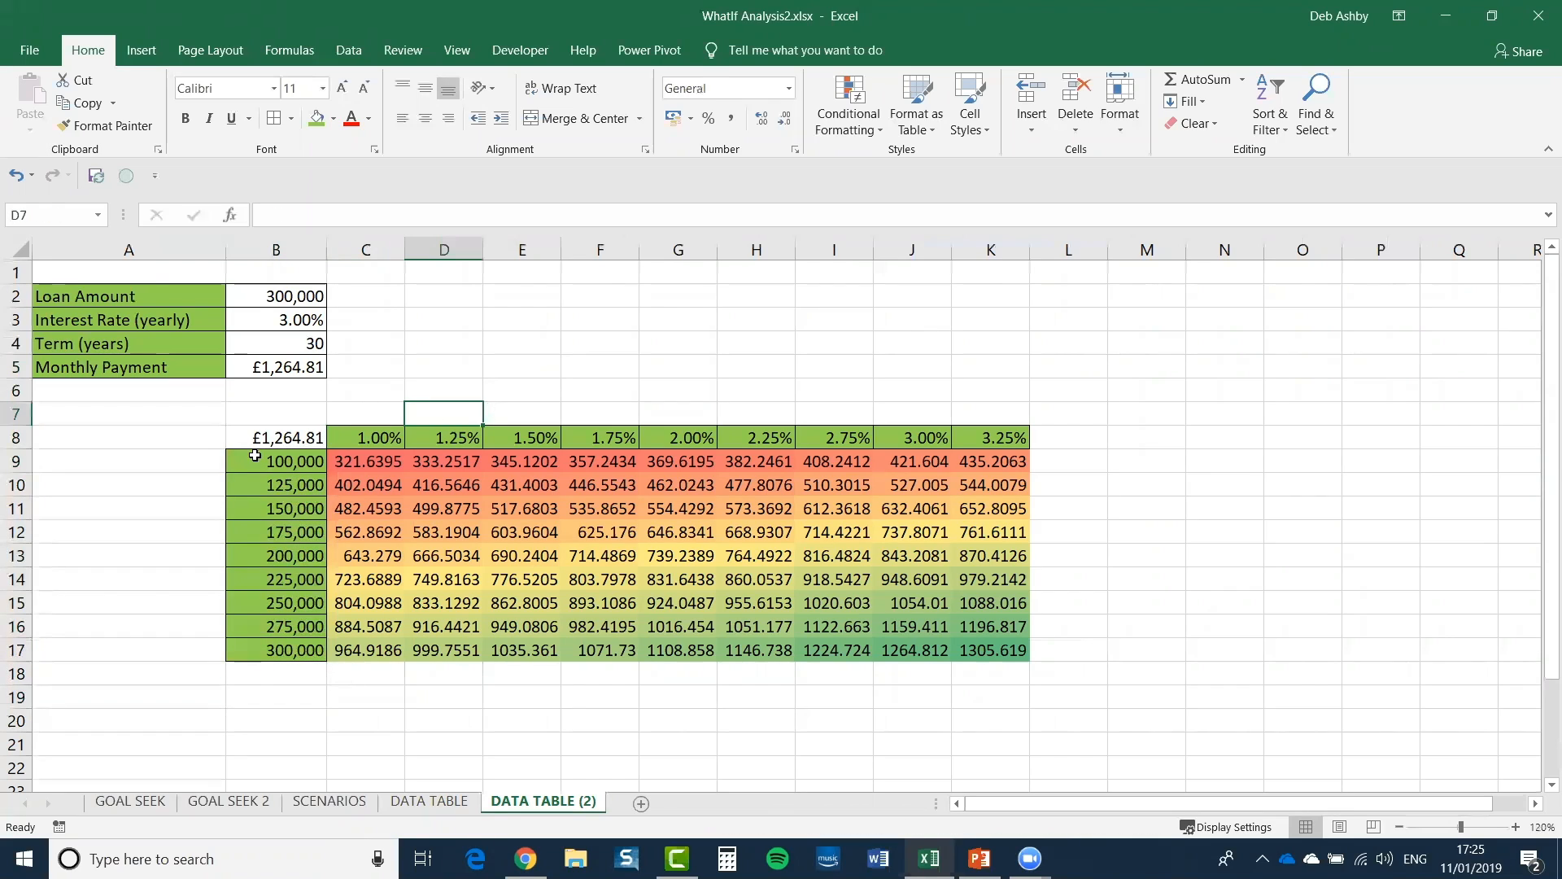
pyautogui.moveTo(244, 433); pyautogui.dragTo(351, 443)
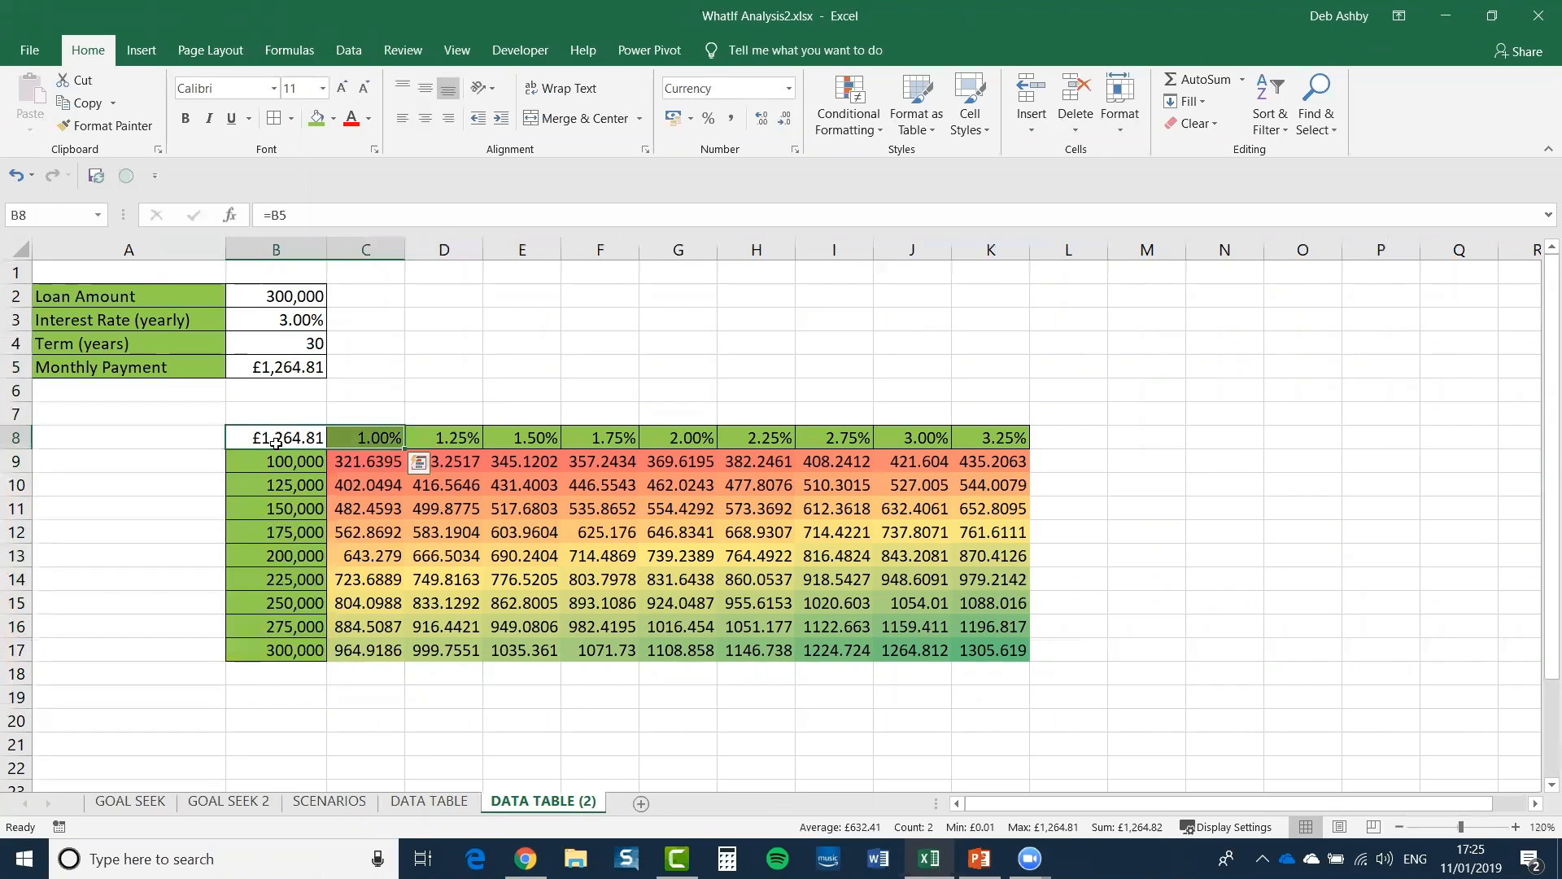
# Step: Clear the payment reference in B8 and enter =B5 in A8, outside the two-variable data table
pyautogui.click(276, 442)
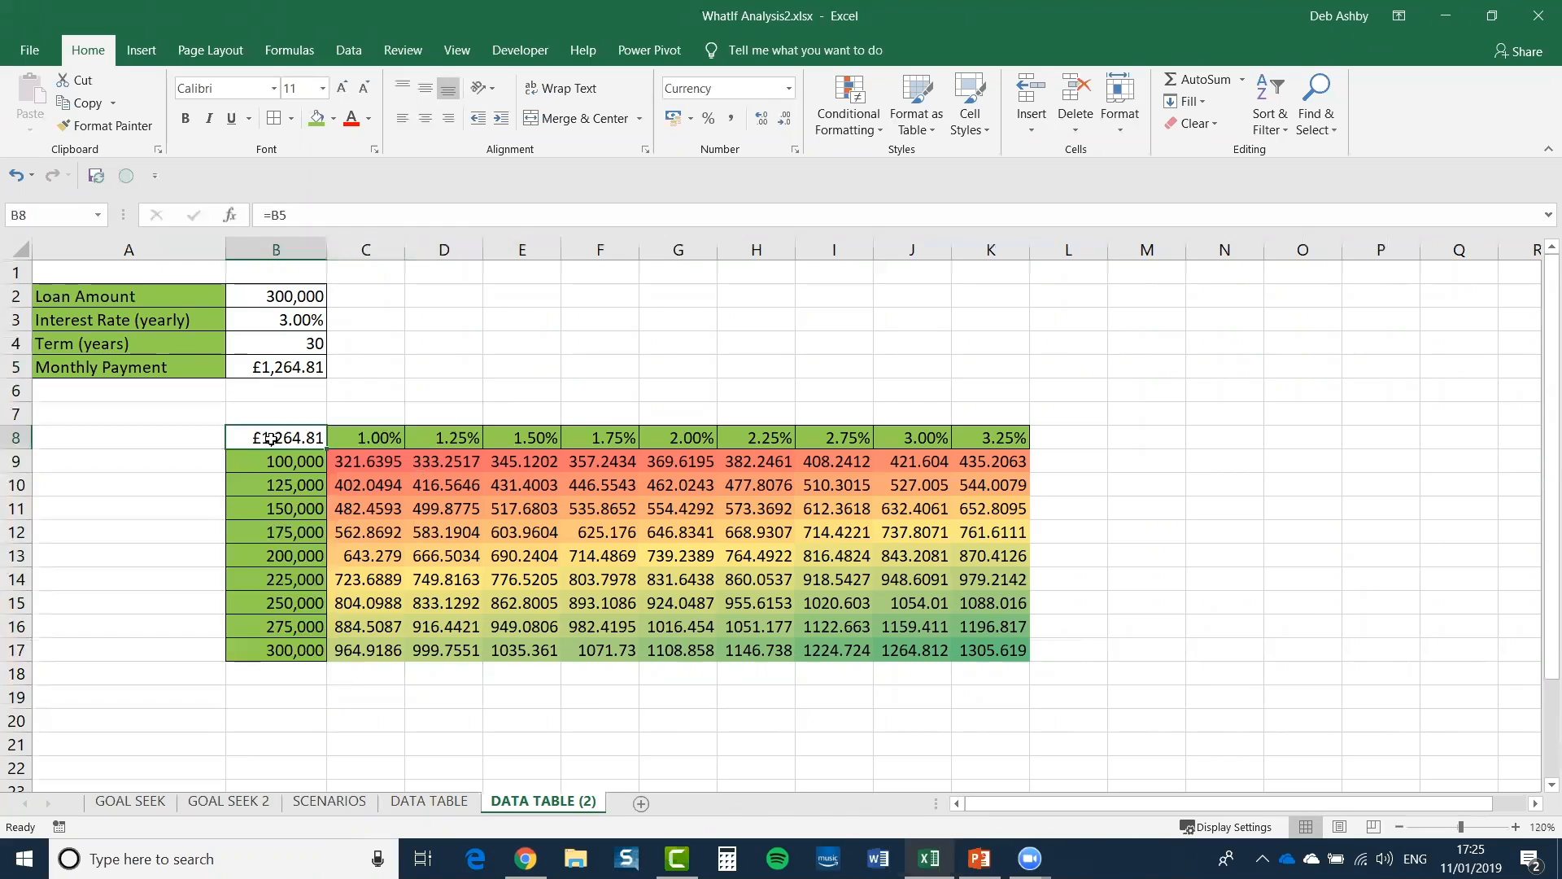
pyautogui.press('Delete')
pyautogui.click(174, 439)
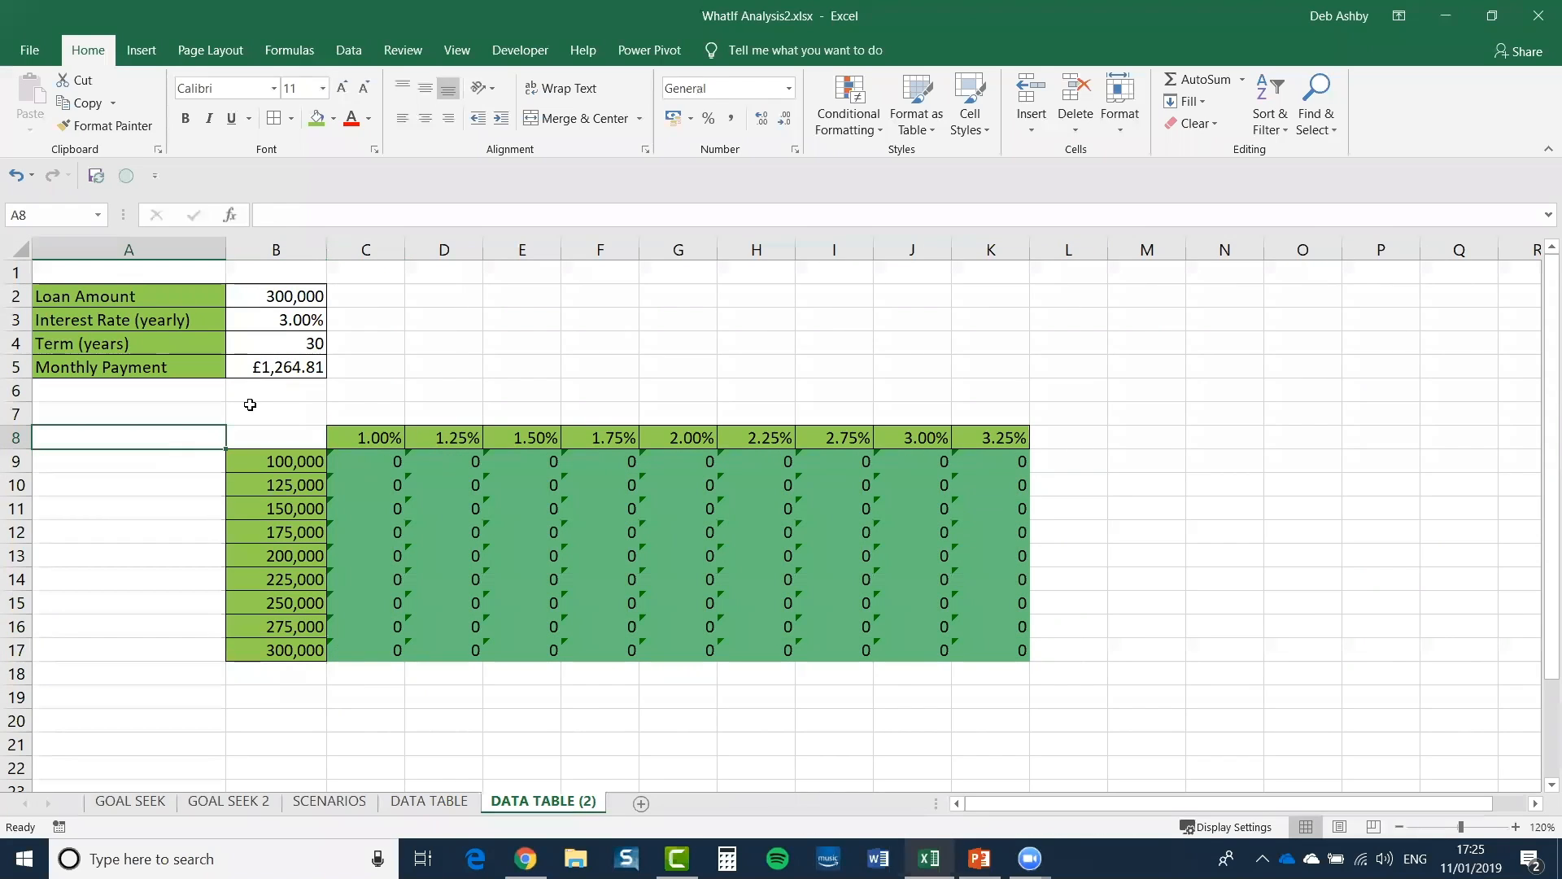
pyautogui.write('=')
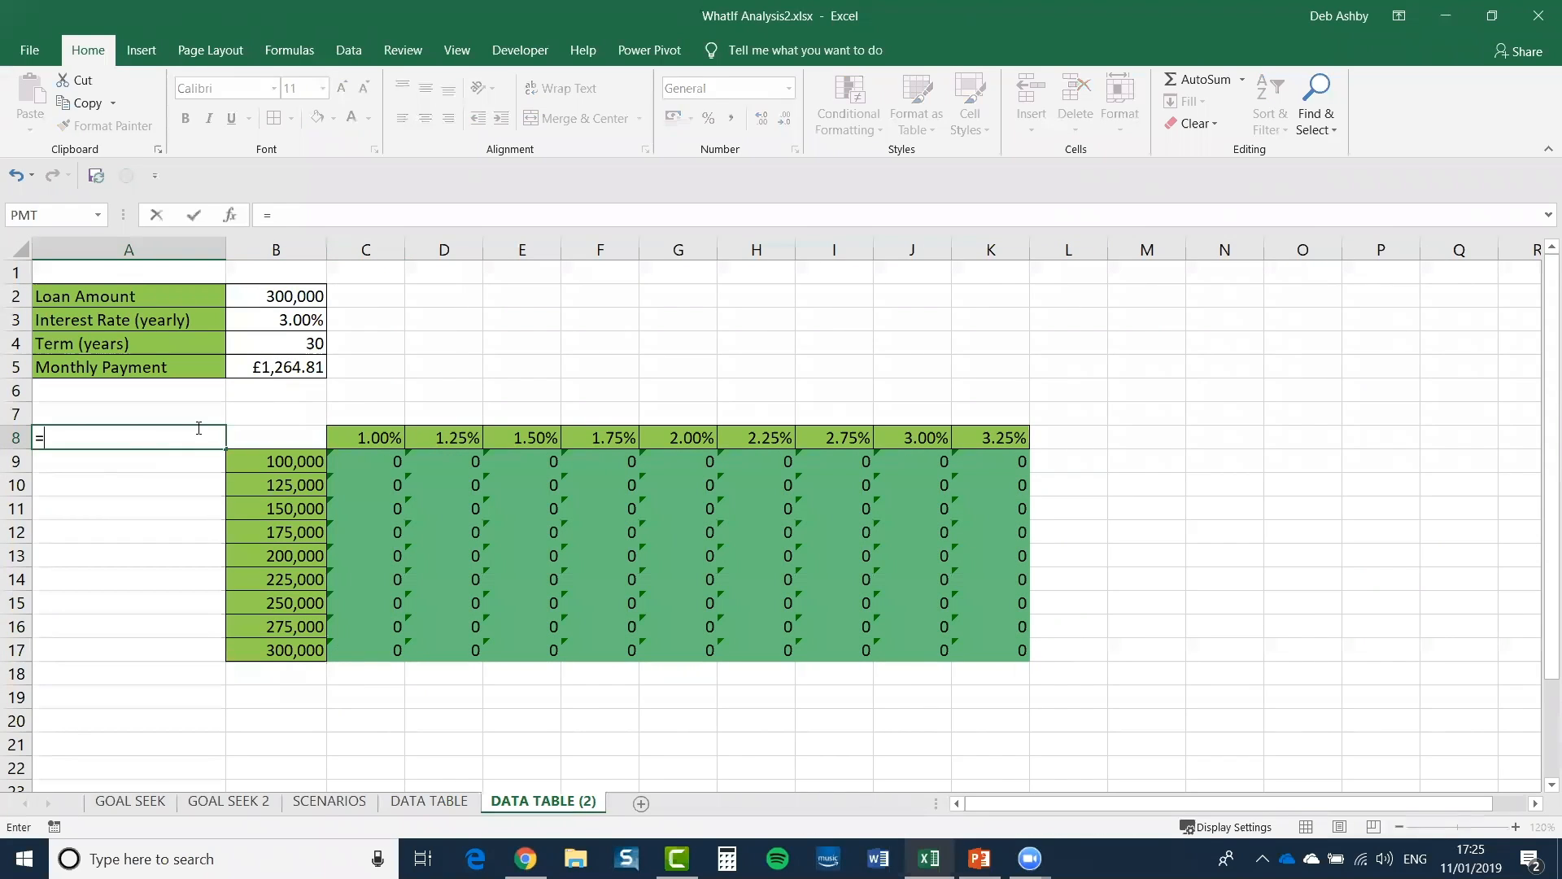
pyautogui.click(280, 367)
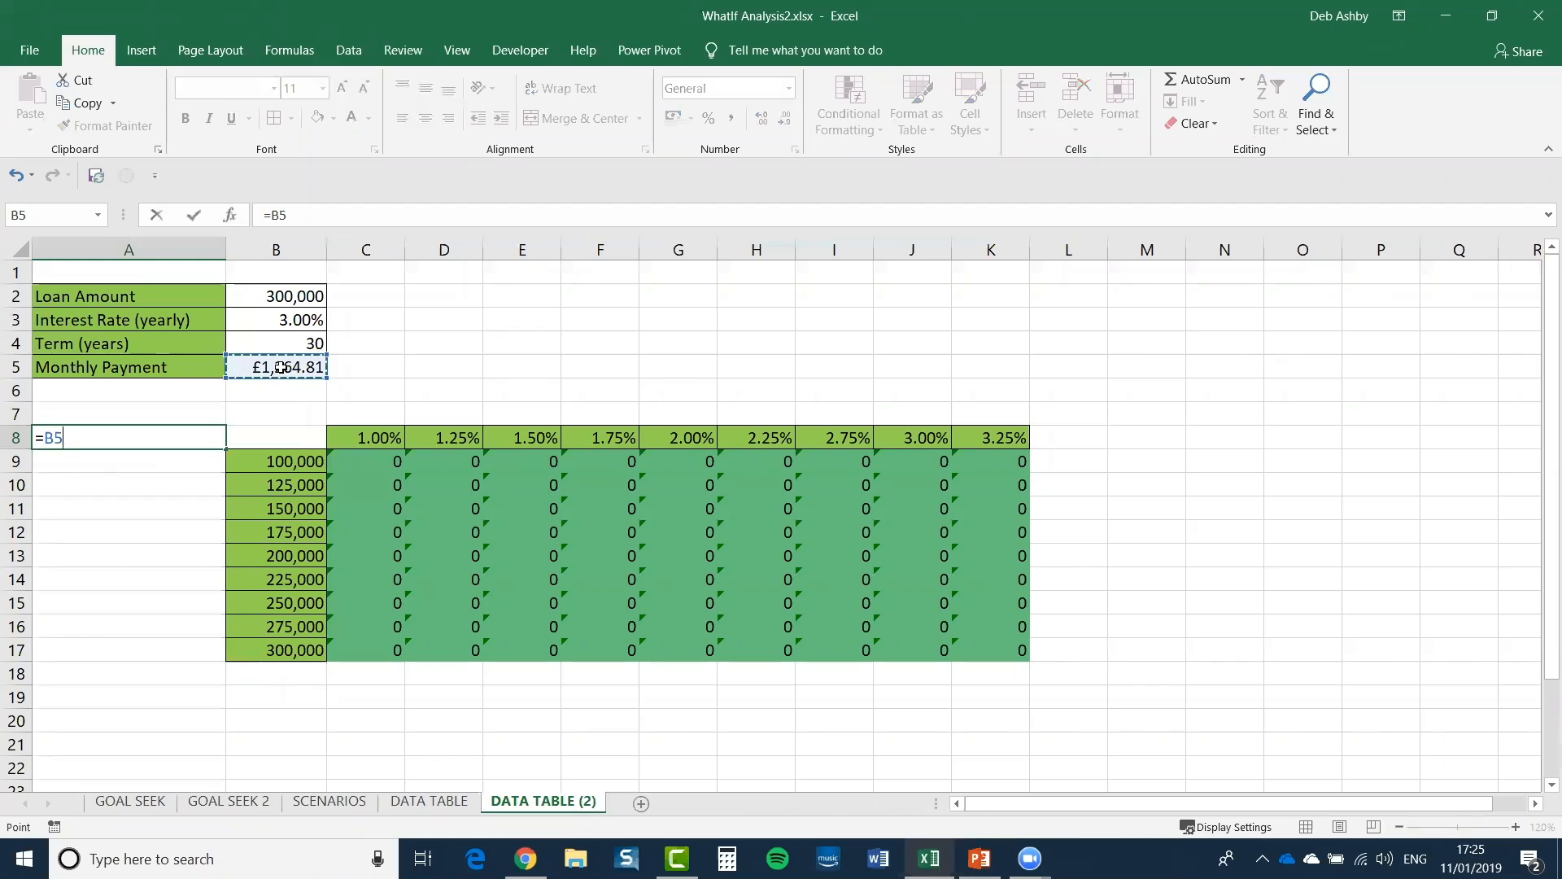
pyautogui.press('Return')
pyautogui.click(472, 385)
# Step: Create a What-If data table over A8:K17 with row input cell B3 and column input cell B2
pyautogui.moveTo(110, 439); pyautogui.dragTo(1002, 643)
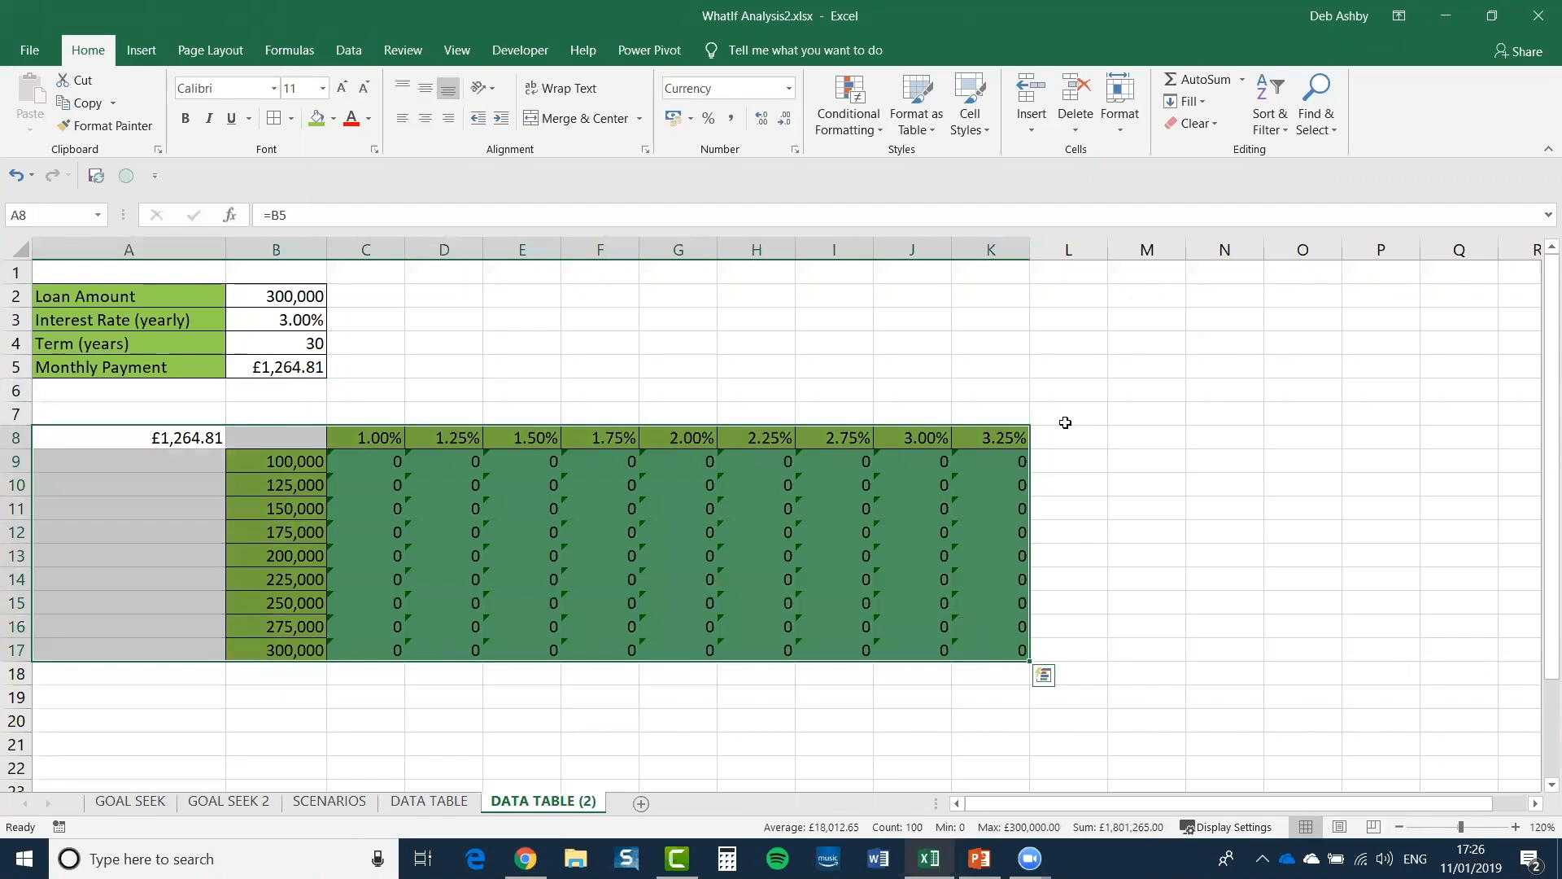
pyautogui.click(348, 51)
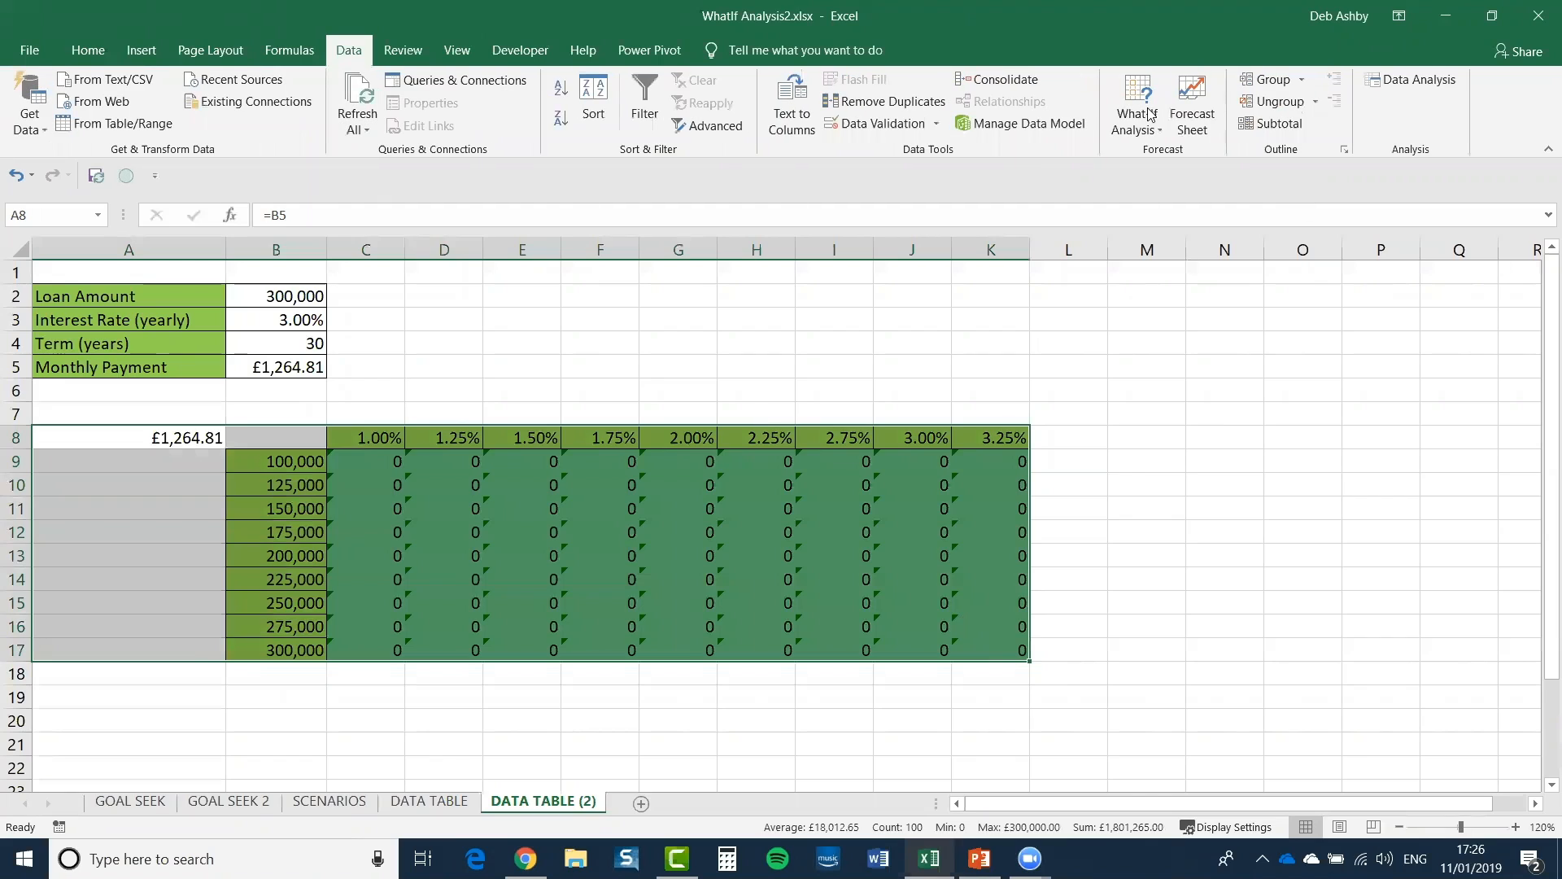
pyautogui.click(1147, 131)
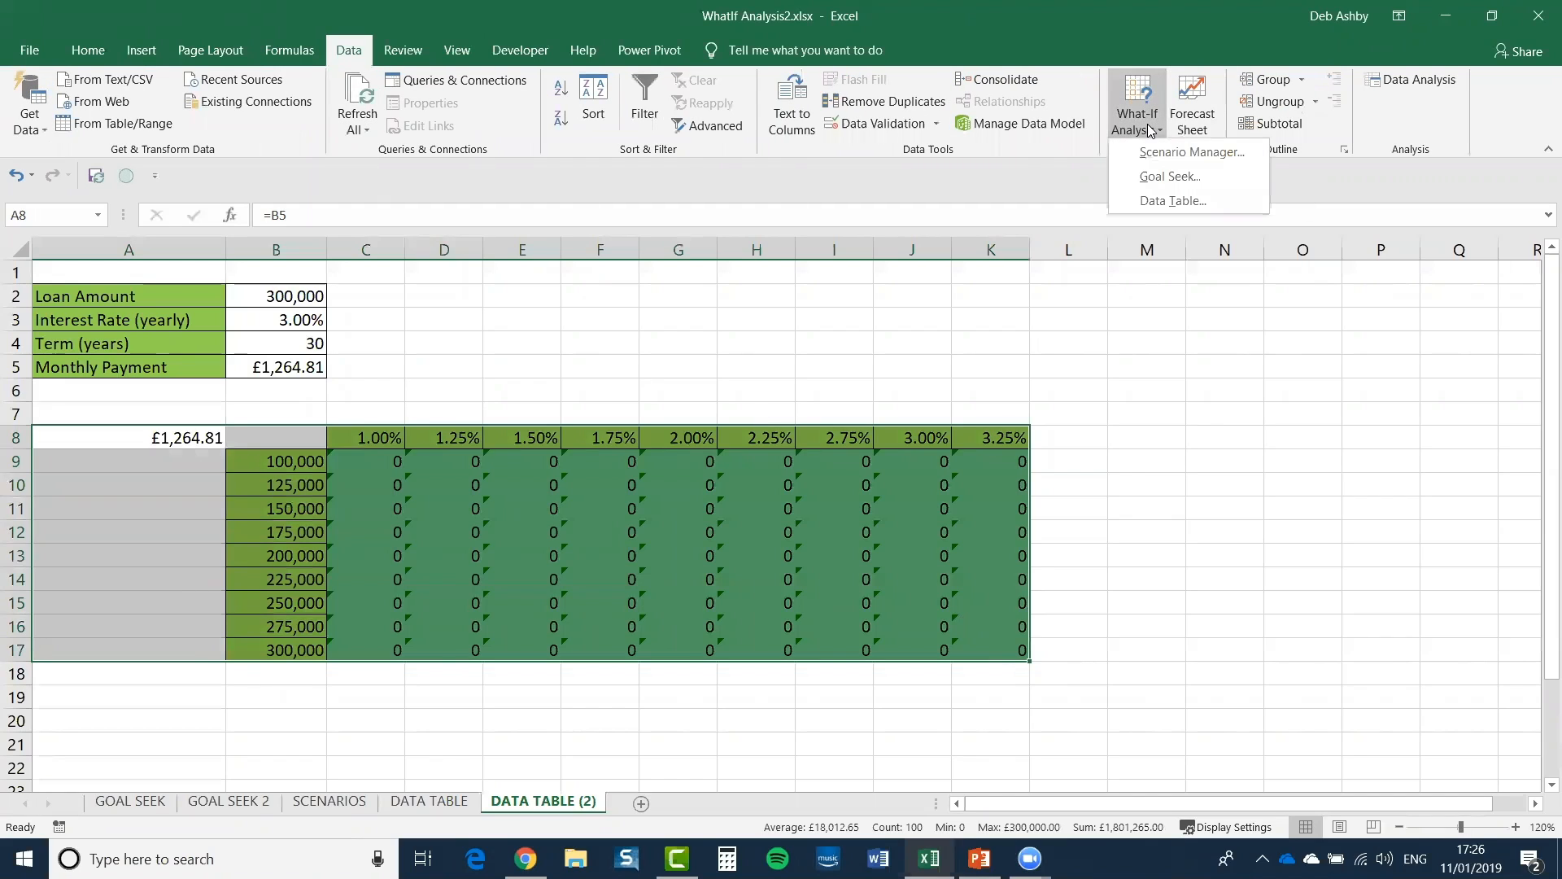
pyautogui.click(1174, 201)
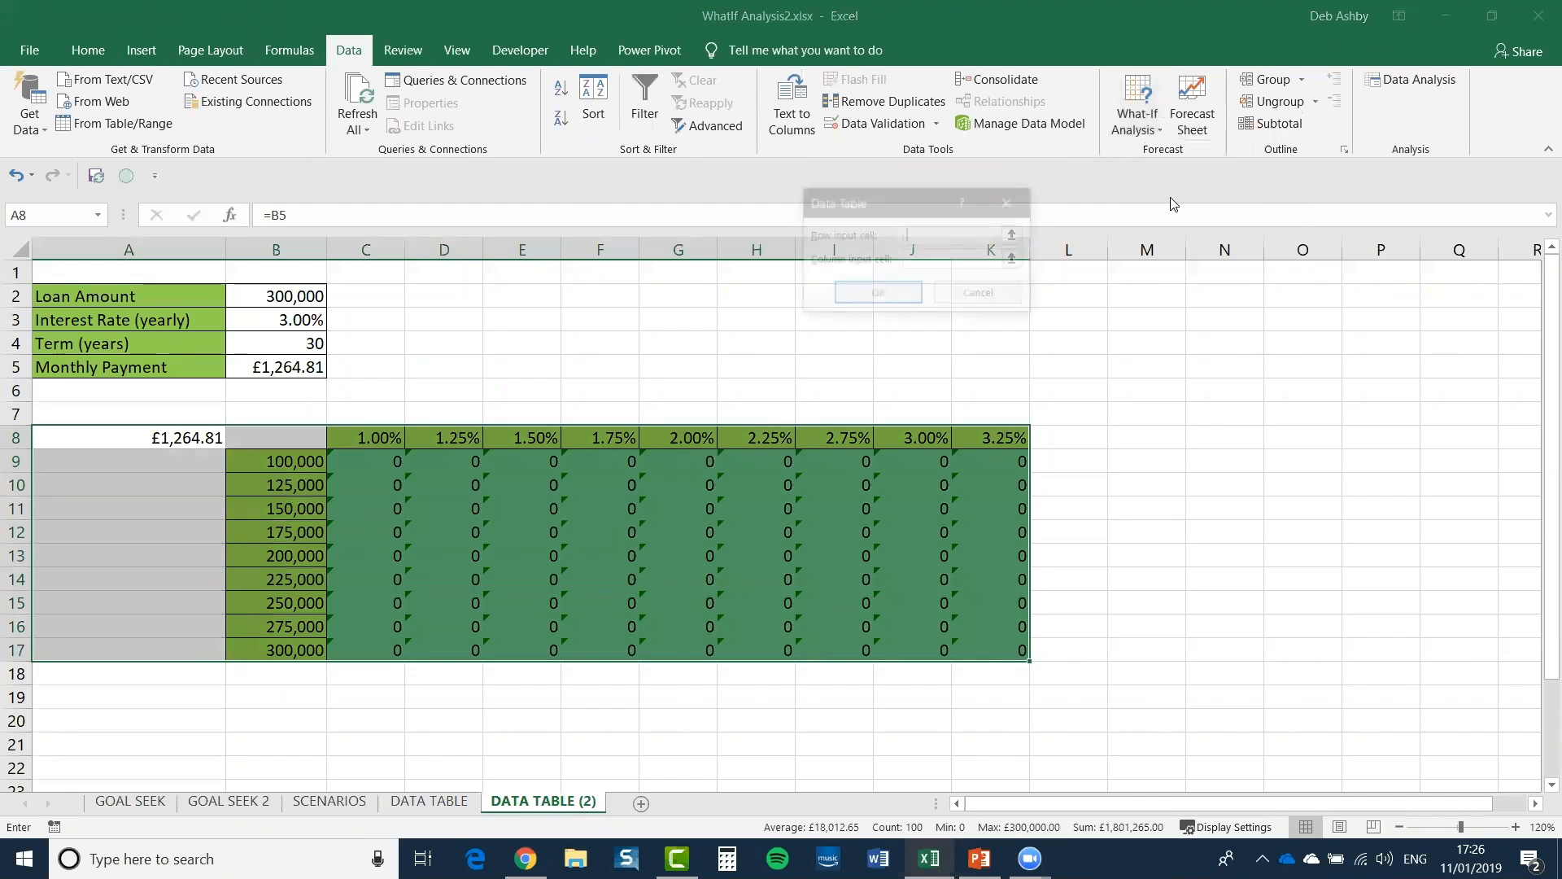
pyautogui.click(293, 322)
pyautogui.click(936, 259)
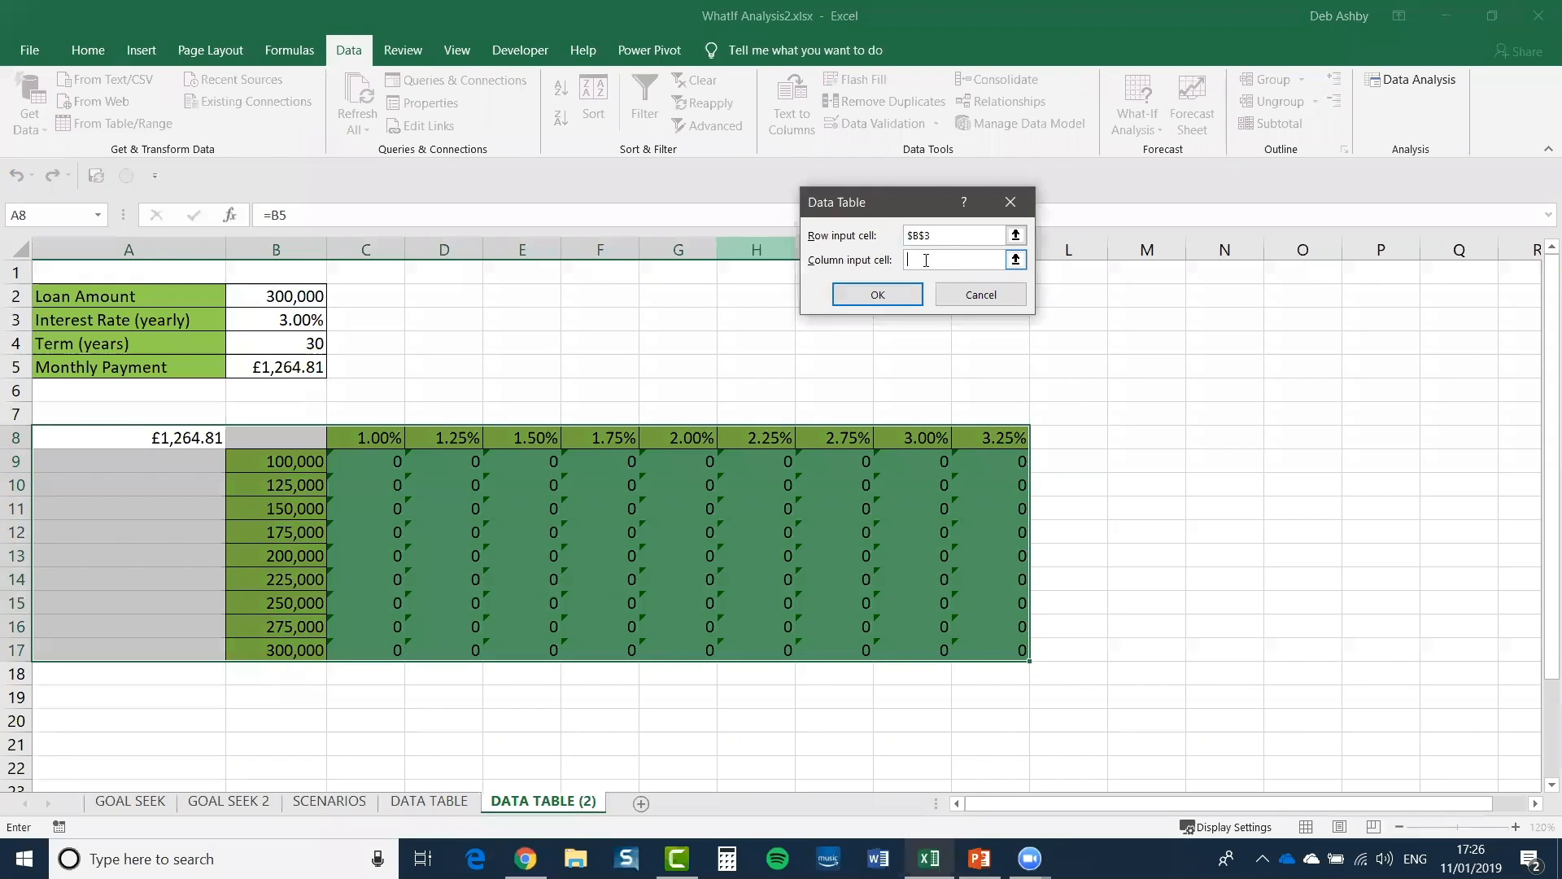
pyautogui.click(310, 299)
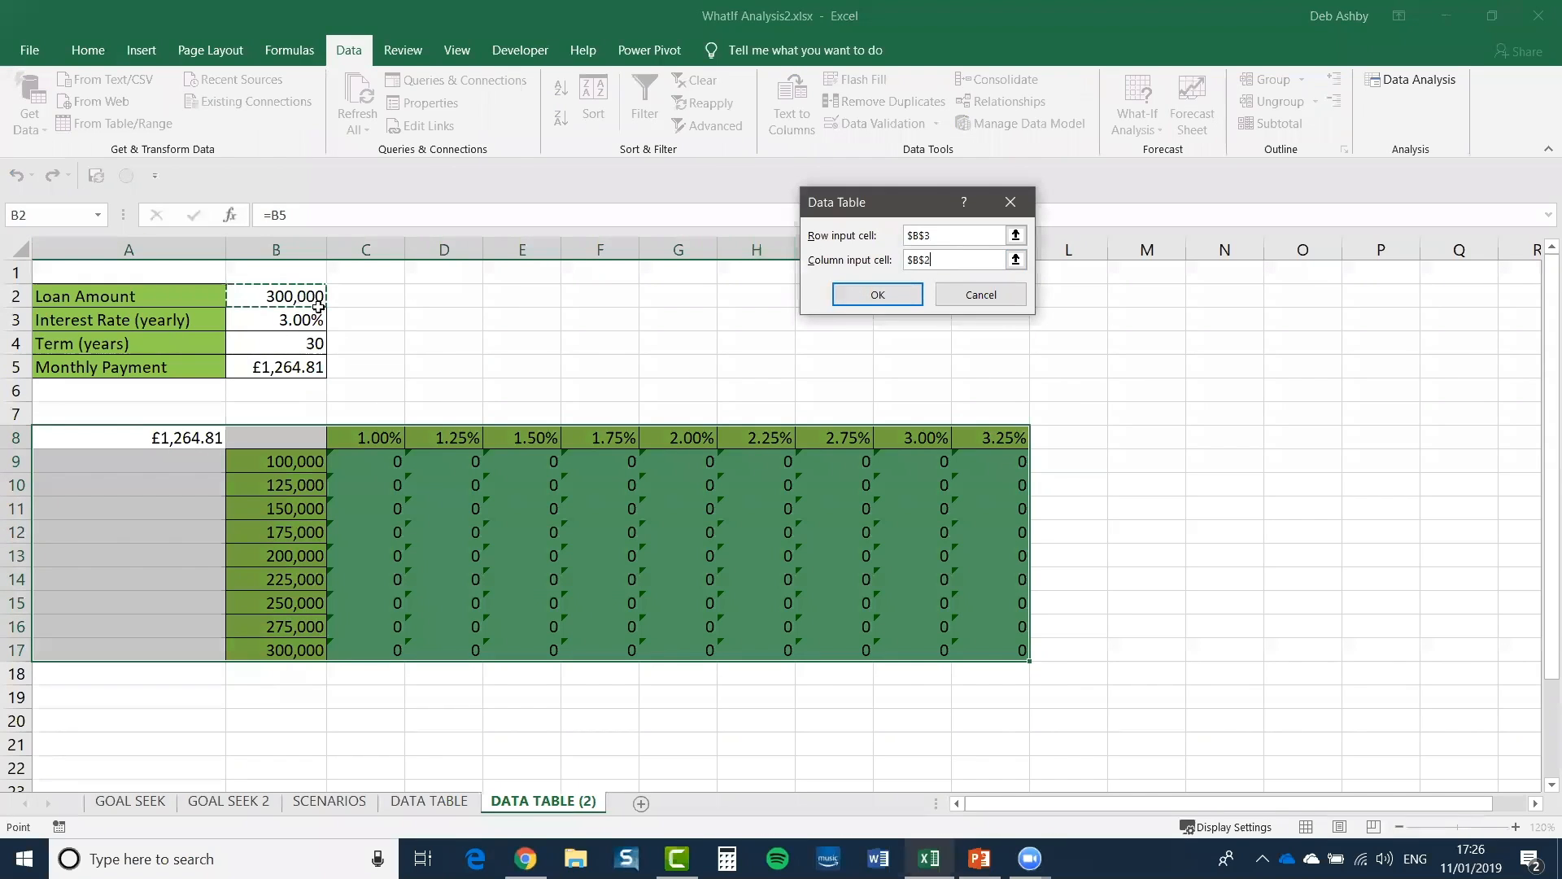
pyautogui.click(865, 292)
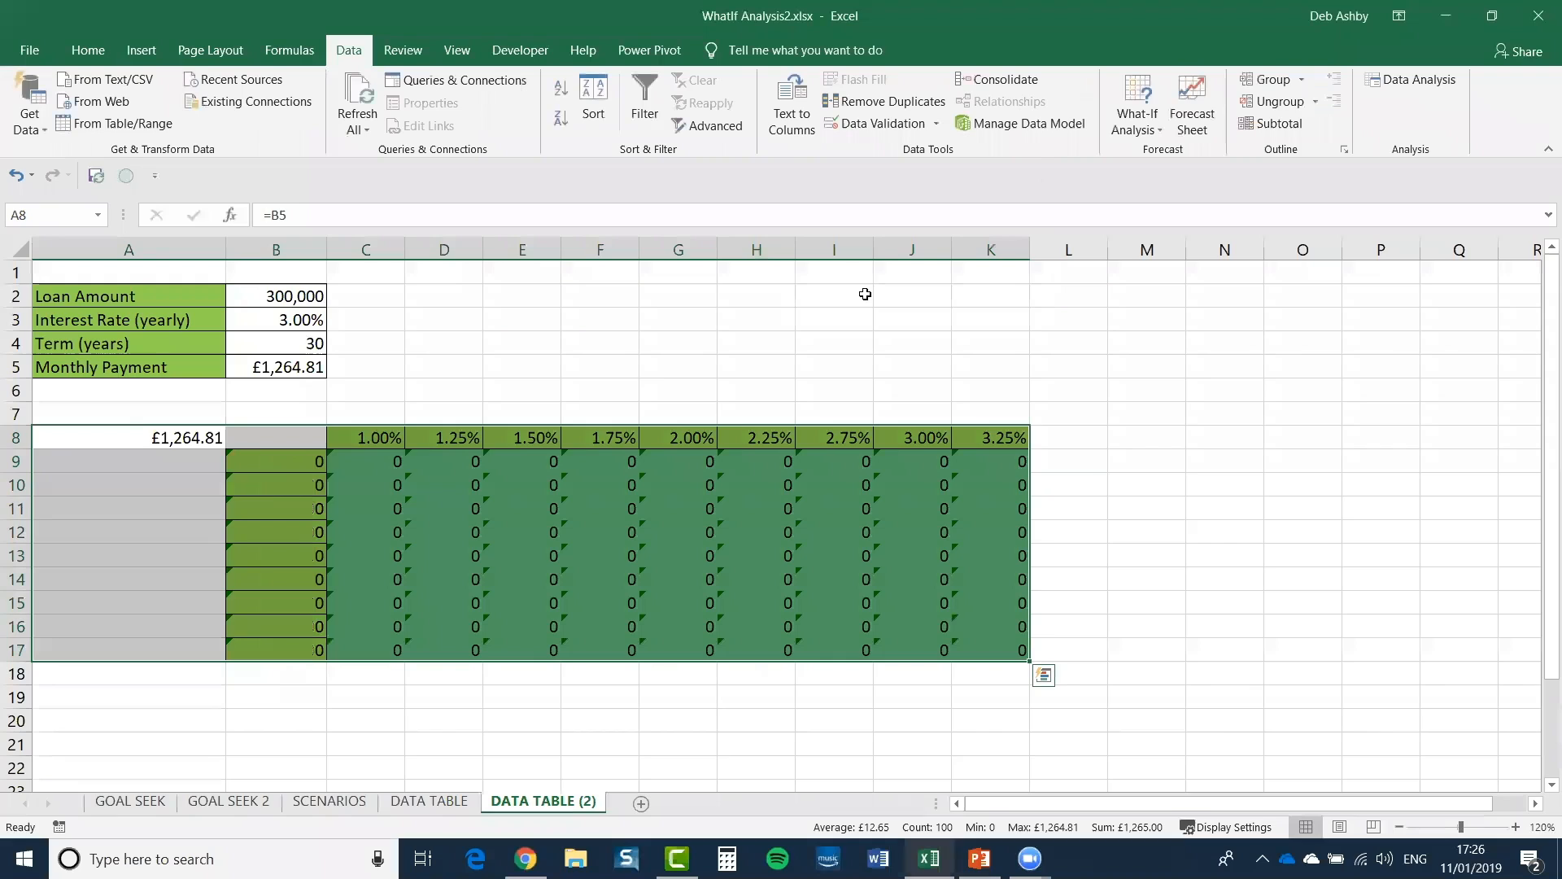
# Step: Inspect the empty corner cell B8 and the range B8:K17 of the two-variable data table
pyautogui.click(310, 440)
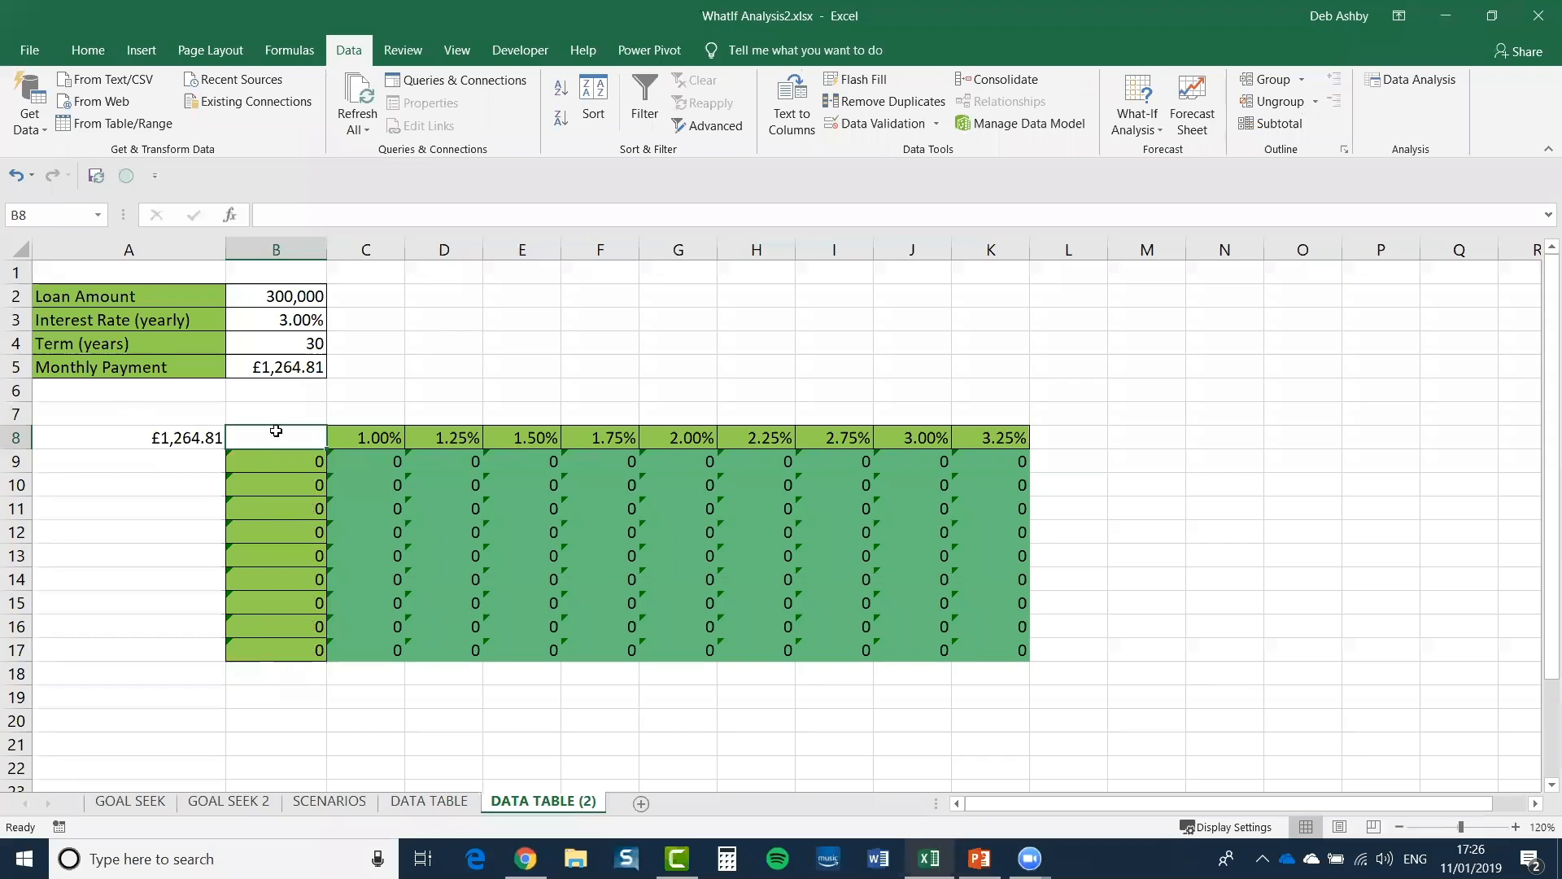
pyautogui.click(813, 363)
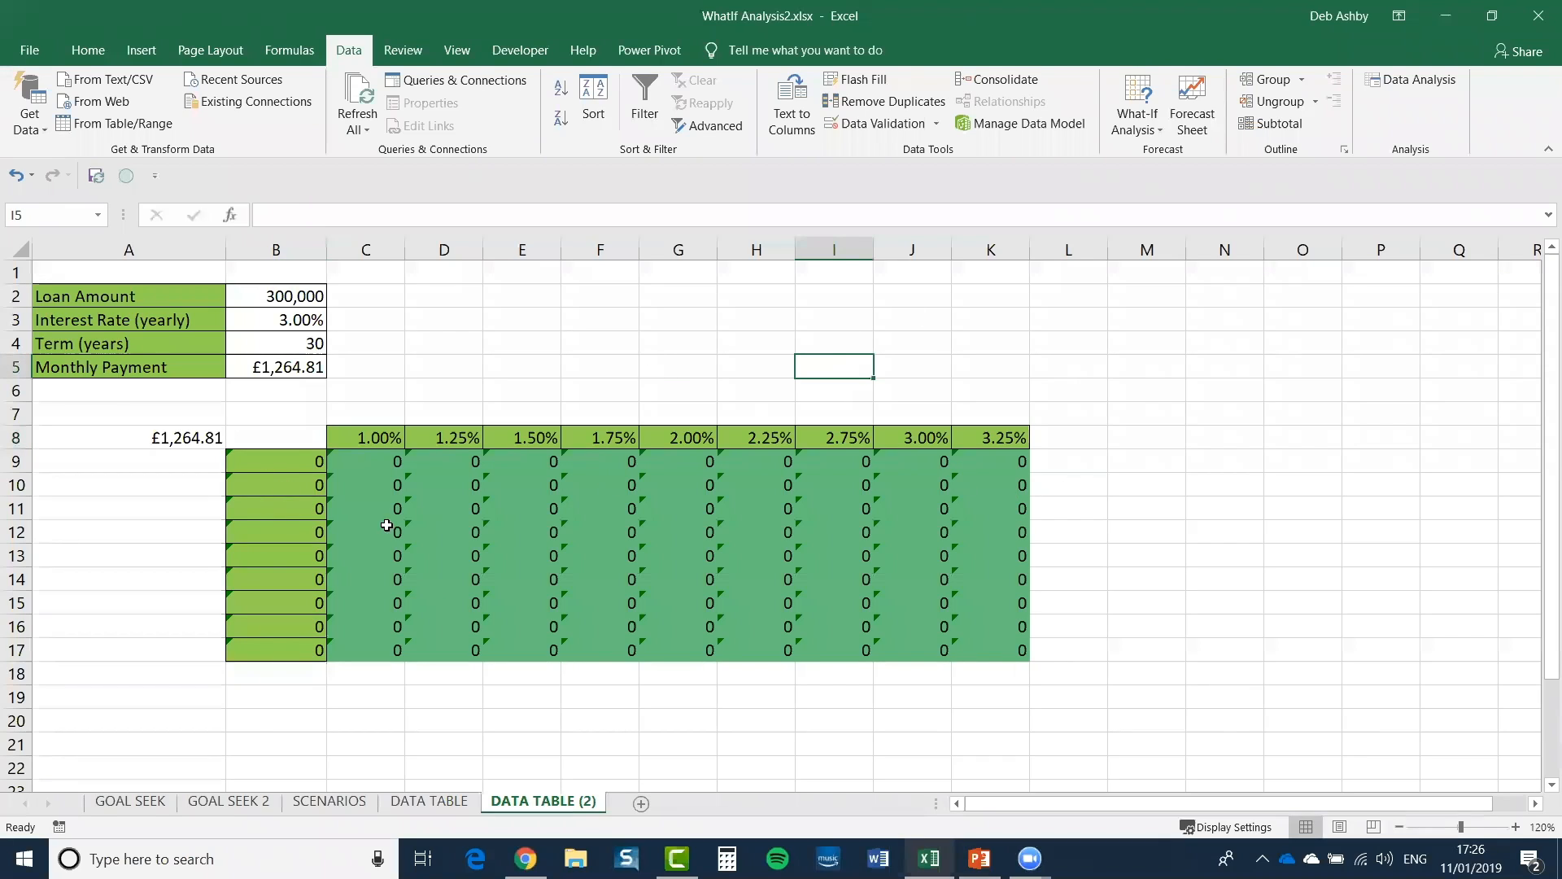
pyautogui.moveTo(271, 434); pyautogui.dragTo(1018, 651)
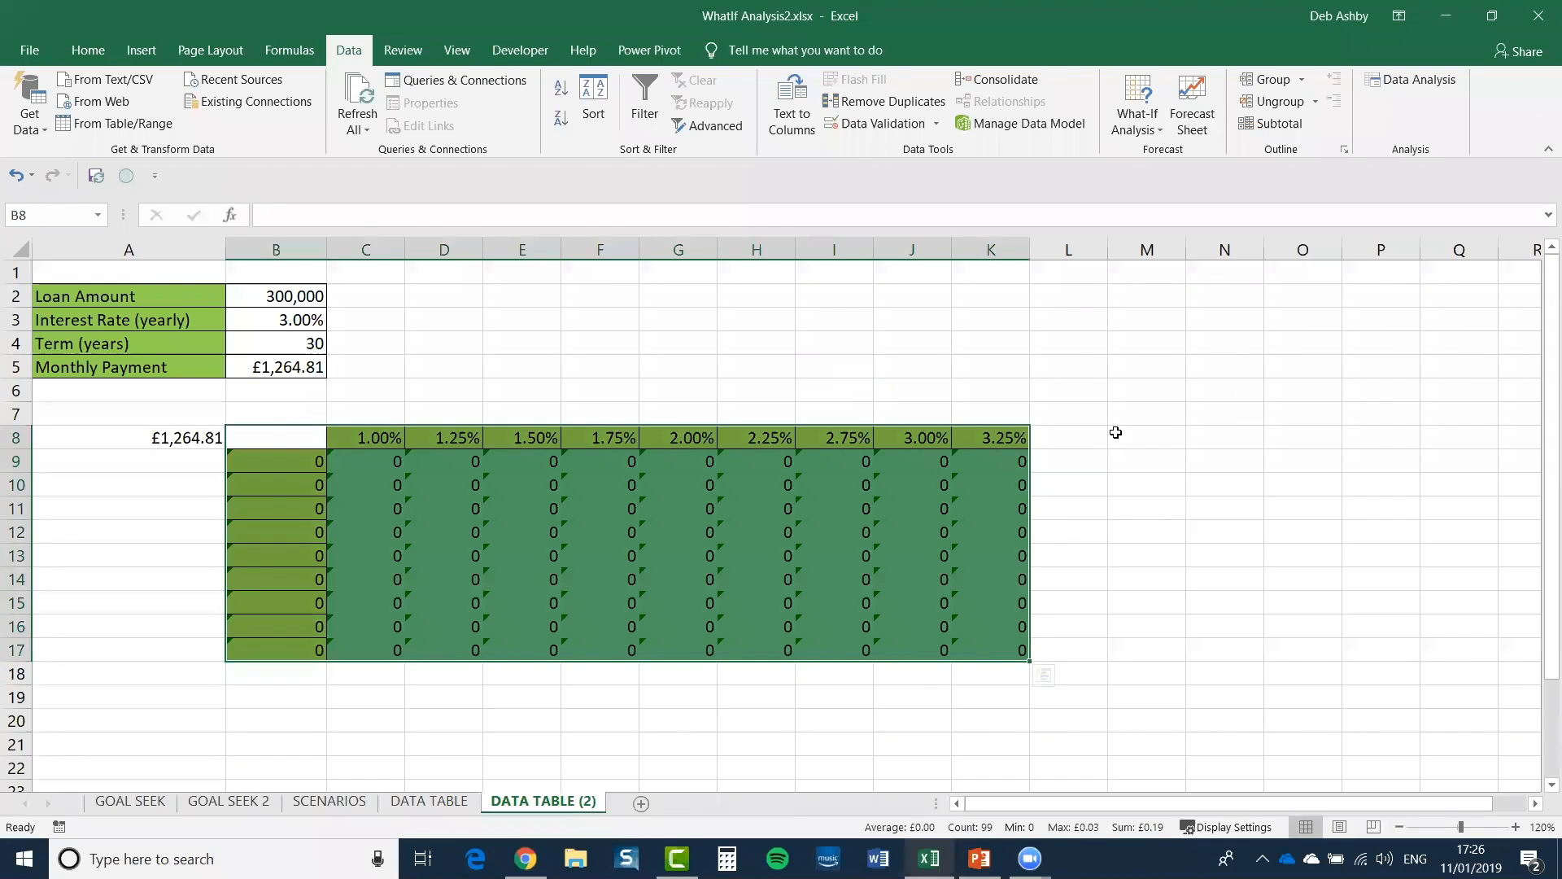
pyautogui.click(1116, 436)
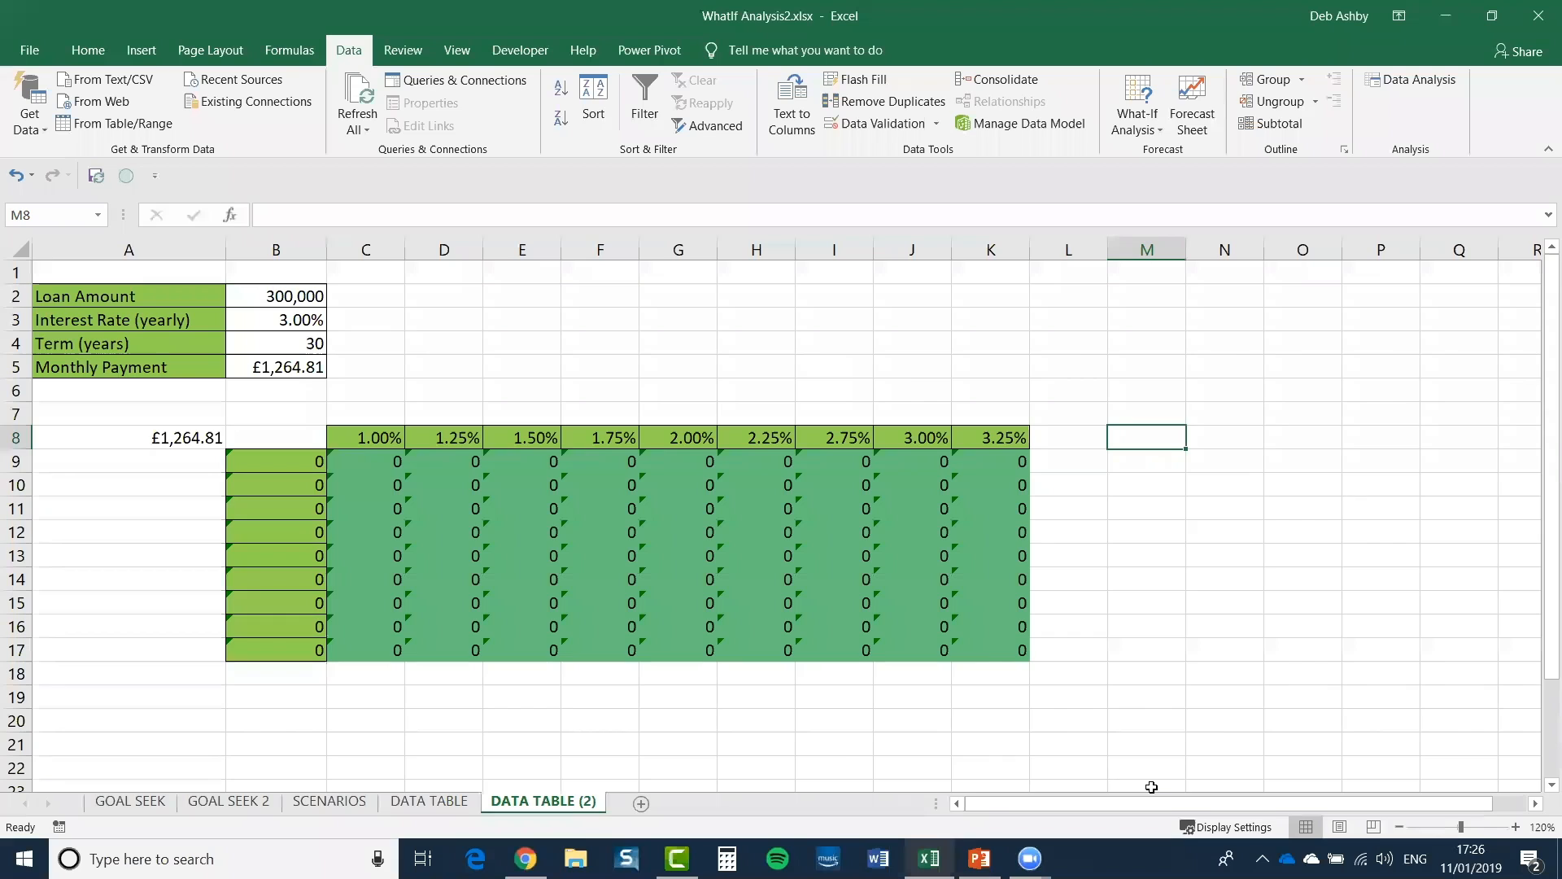
# Step: Switch to the WhatIf Analysis presentation in PowerPoint and start the slide show from the contact e-mail slide
pyautogui.moveTo(1030, 859)
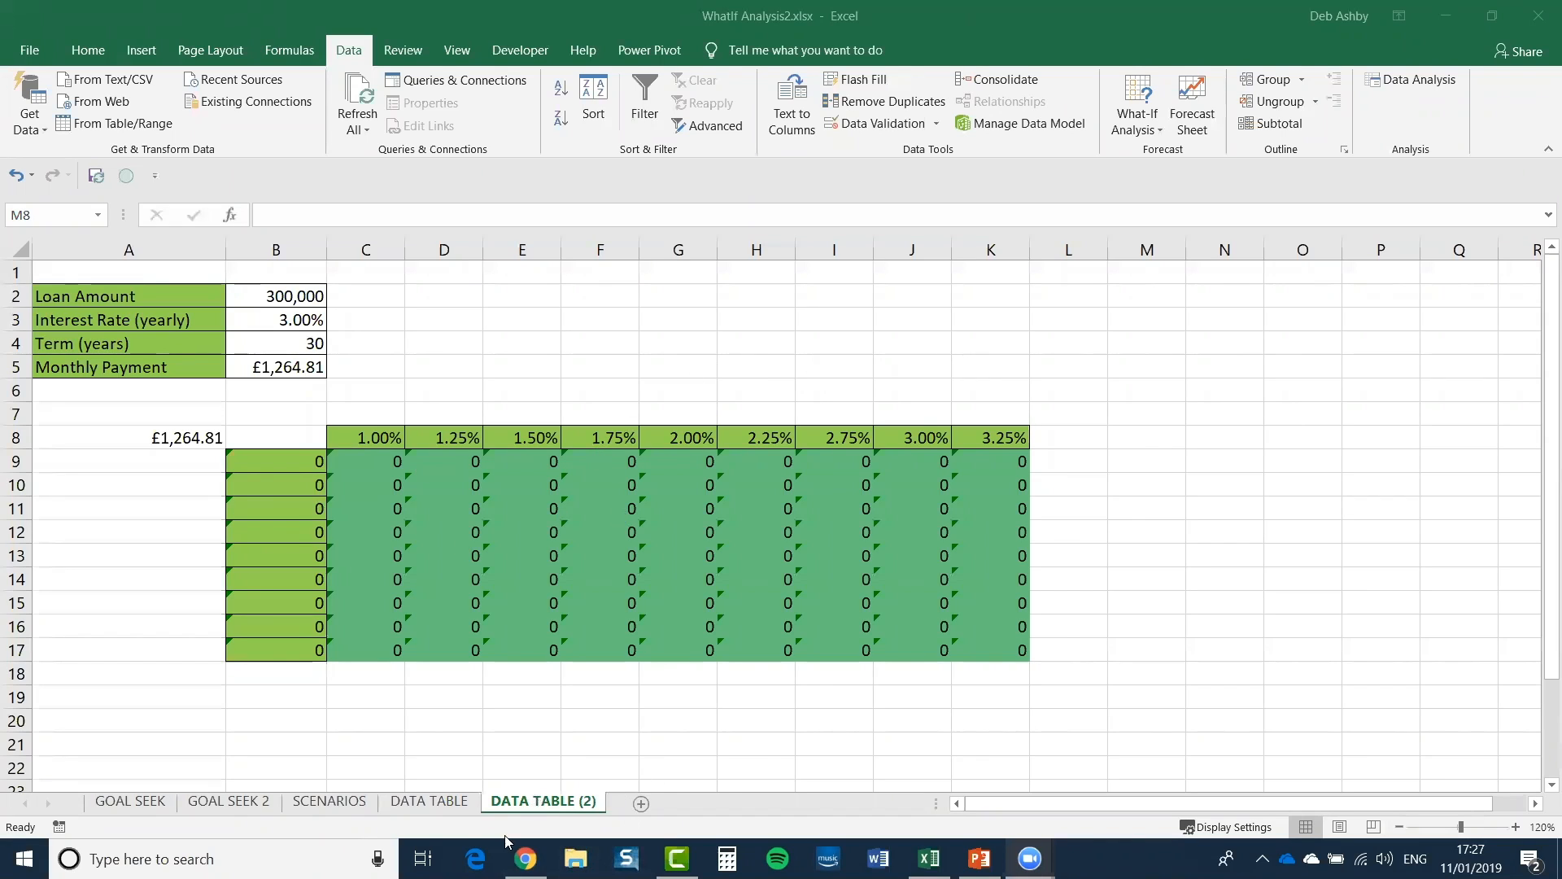
pyautogui.click(980, 859)
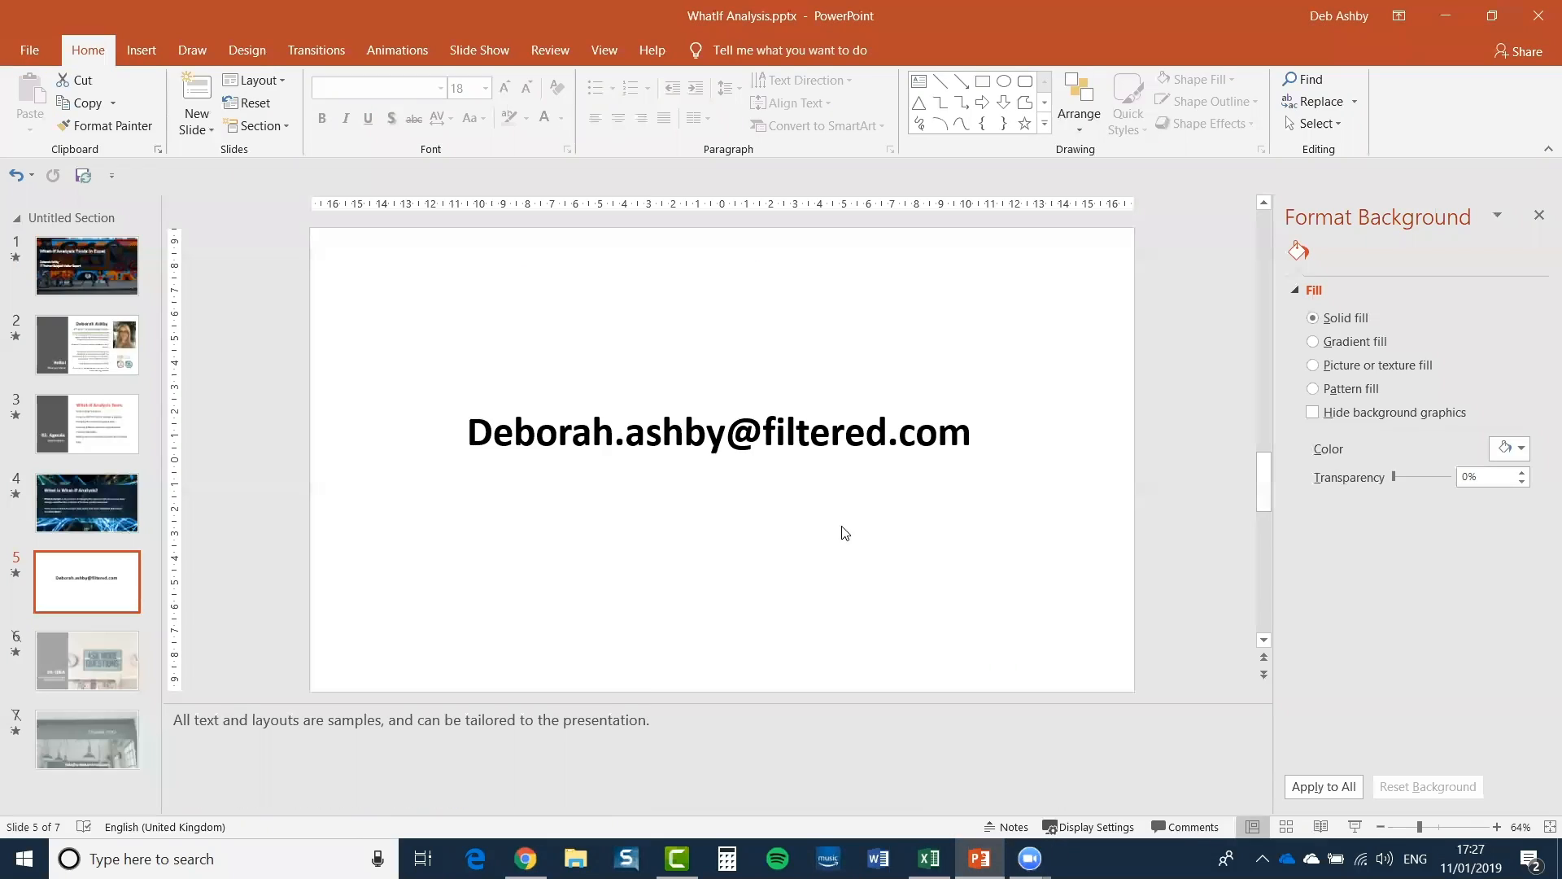
pyautogui.click(1355, 827)
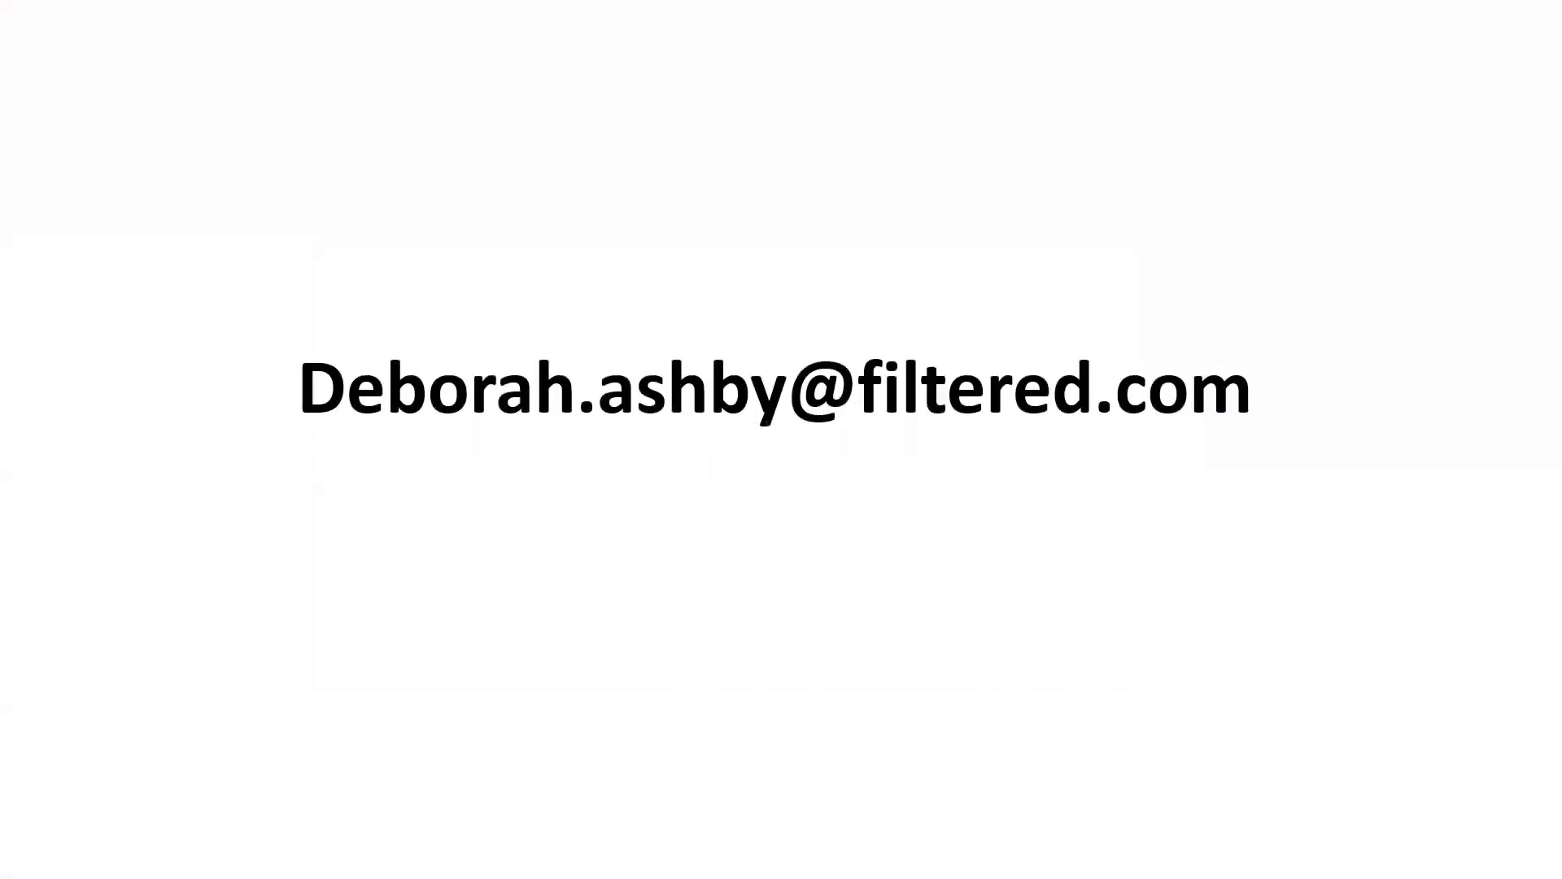